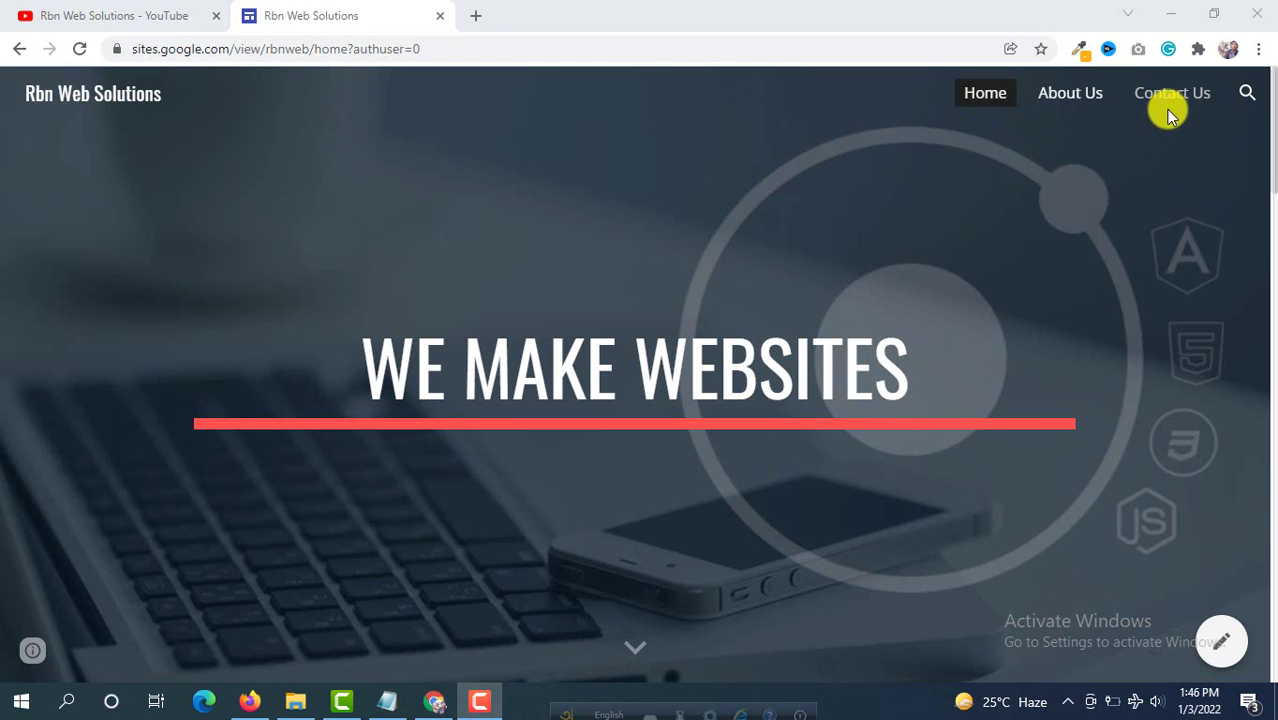
# Step: Scroll through the live site's Contact Us form, then switch to the Rbn Web Solutions YouTube tab
pyautogui.scroll(-1, 860, 278)
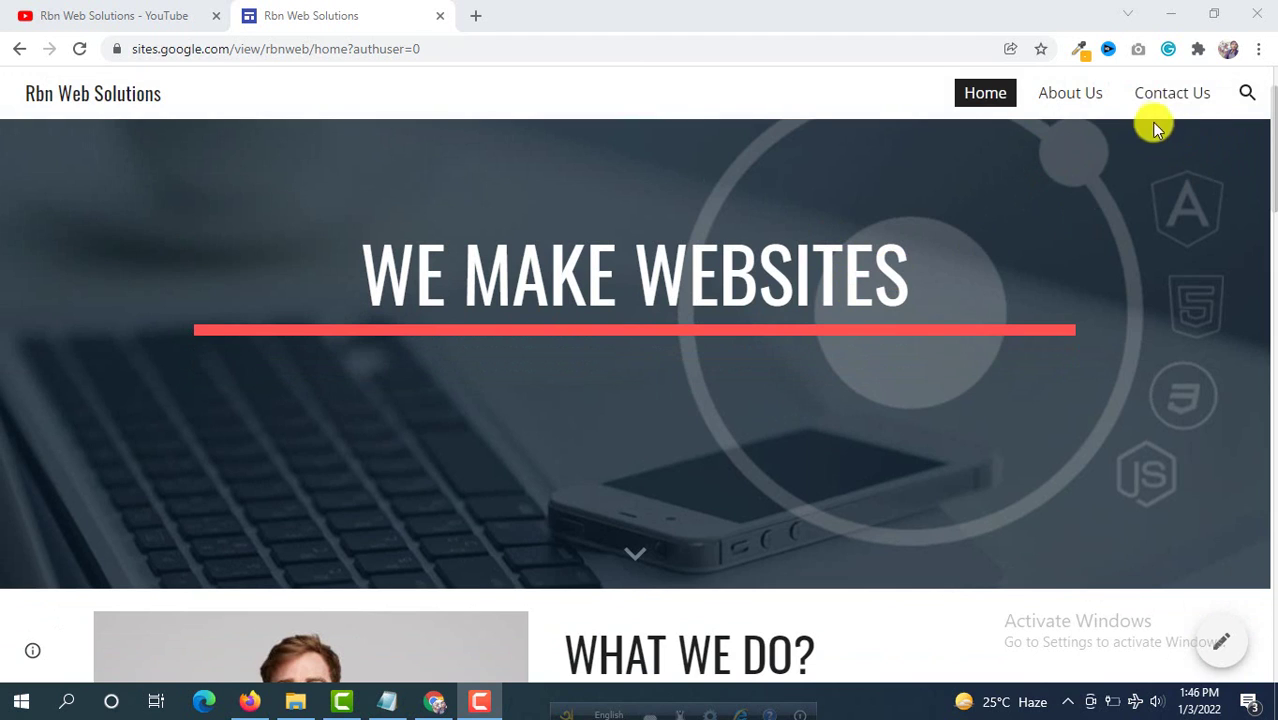
pyautogui.click(1185, 93)
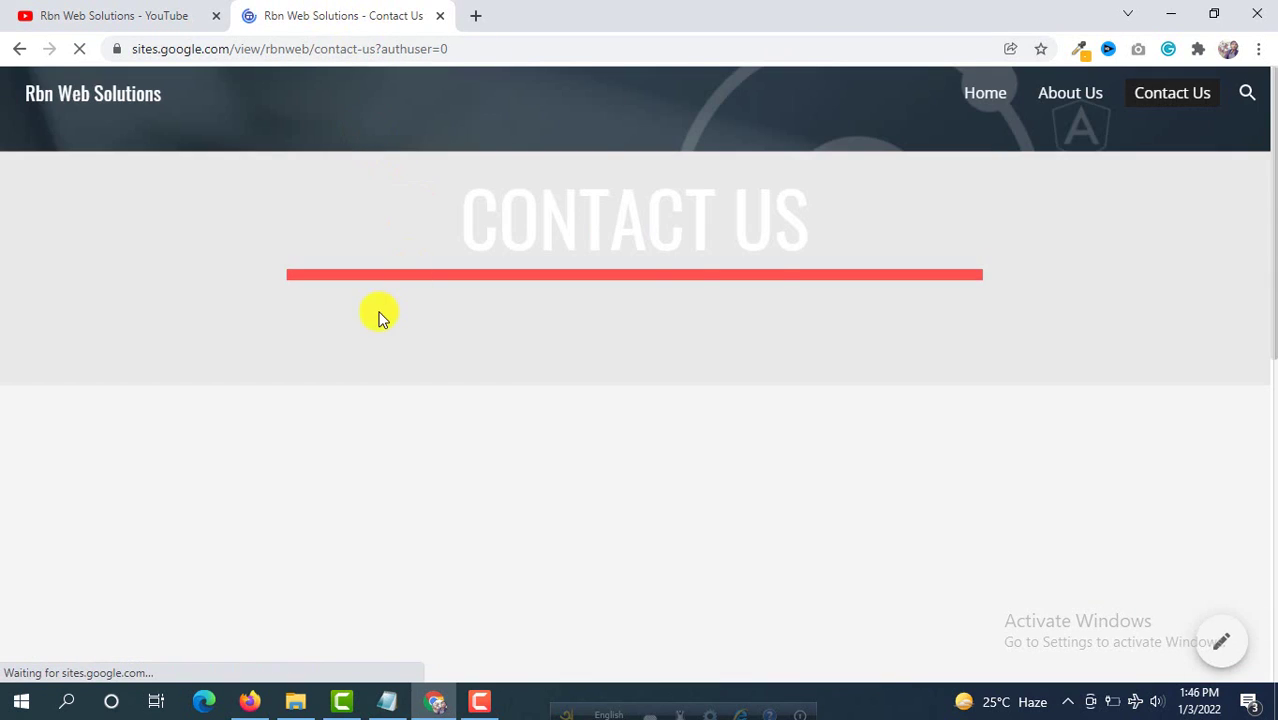
pyautogui.scroll(-3, 380, 316)
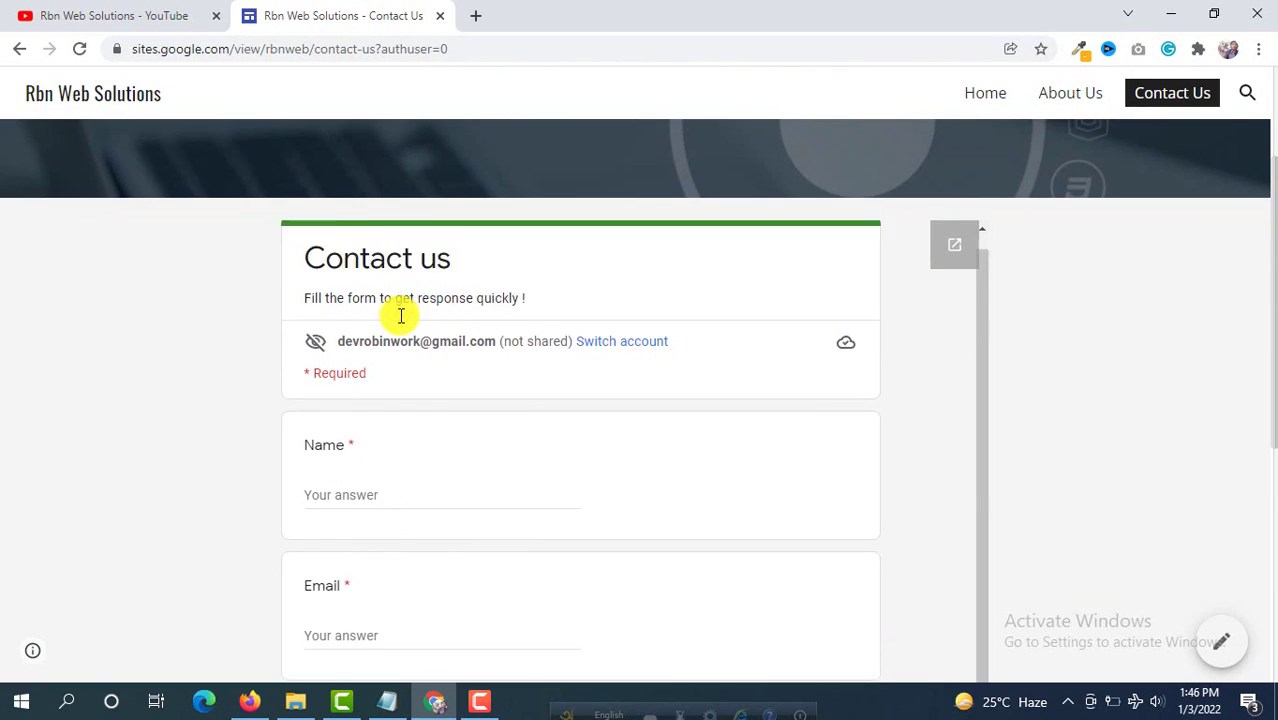
pyautogui.scroll(-4, 416, 315)
pyautogui.scroll(1, 265, 308)
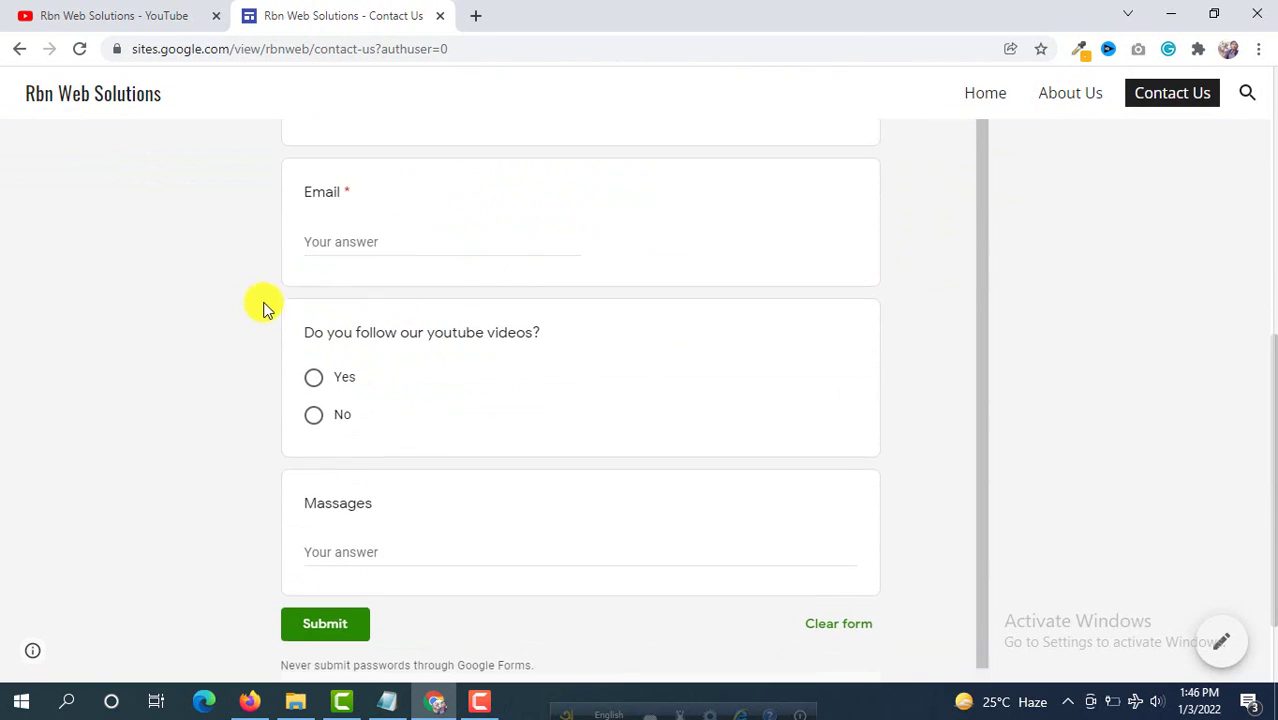
pyautogui.scroll(3, 420, 298)
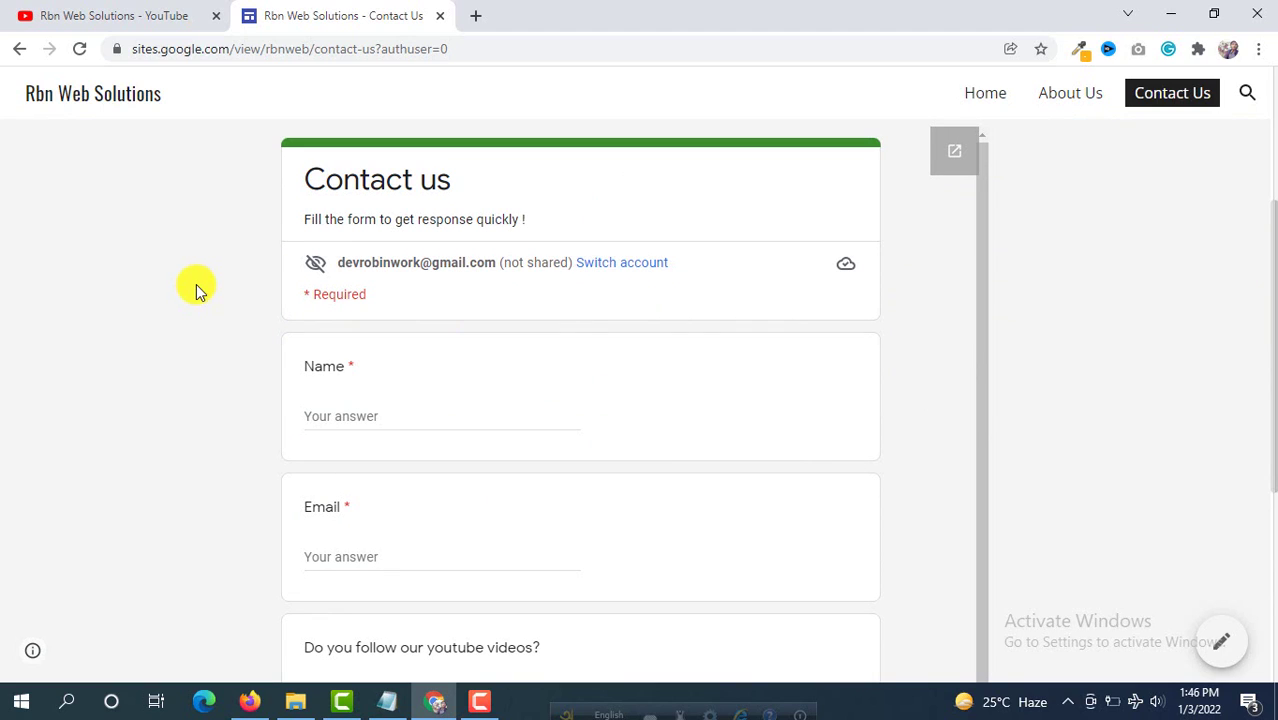
pyautogui.scroll(-3, 450, 415)
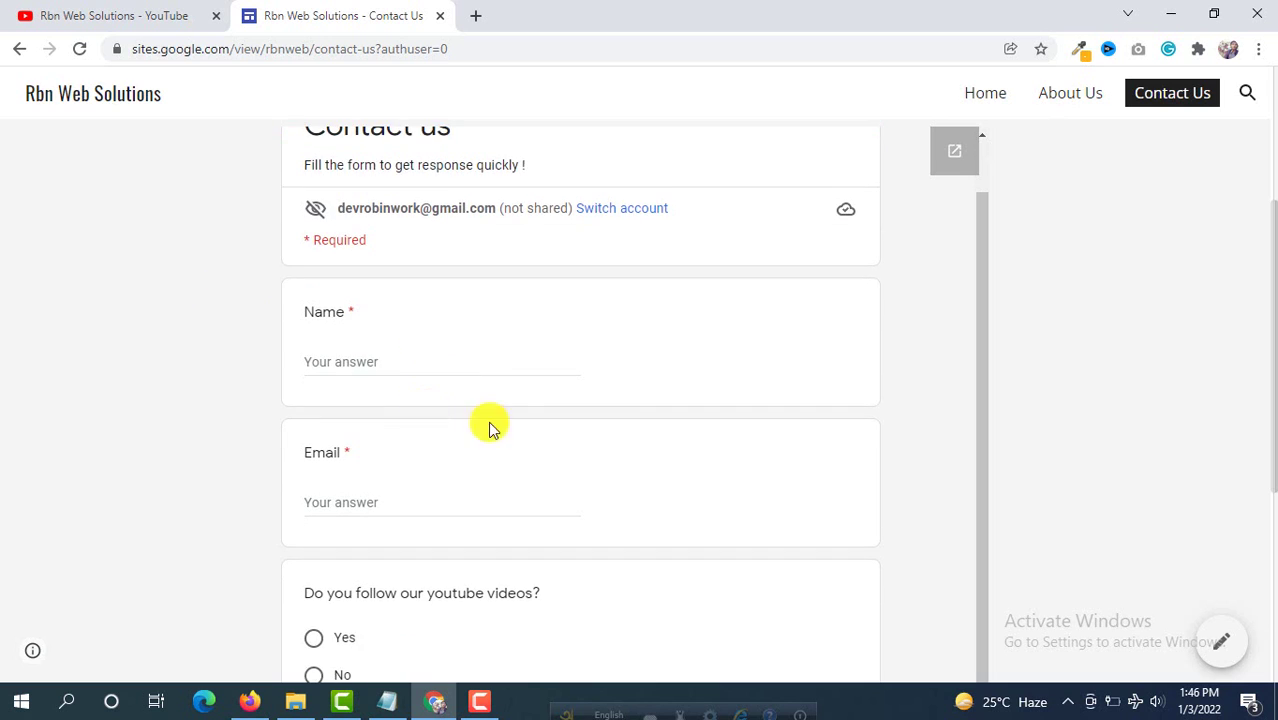
pyautogui.scroll(-1, 511, 425)
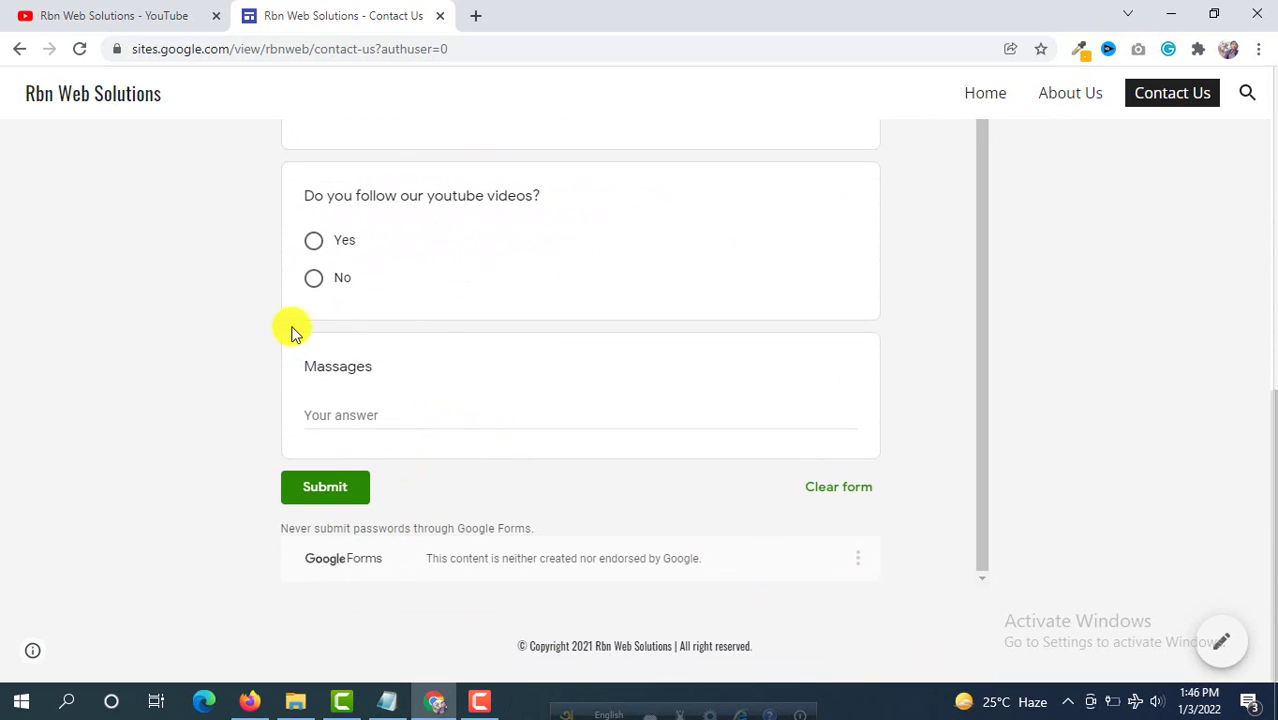
pyautogui.scroll(1, 290, 330)
pyautogui.scroll(5, 283, 331)
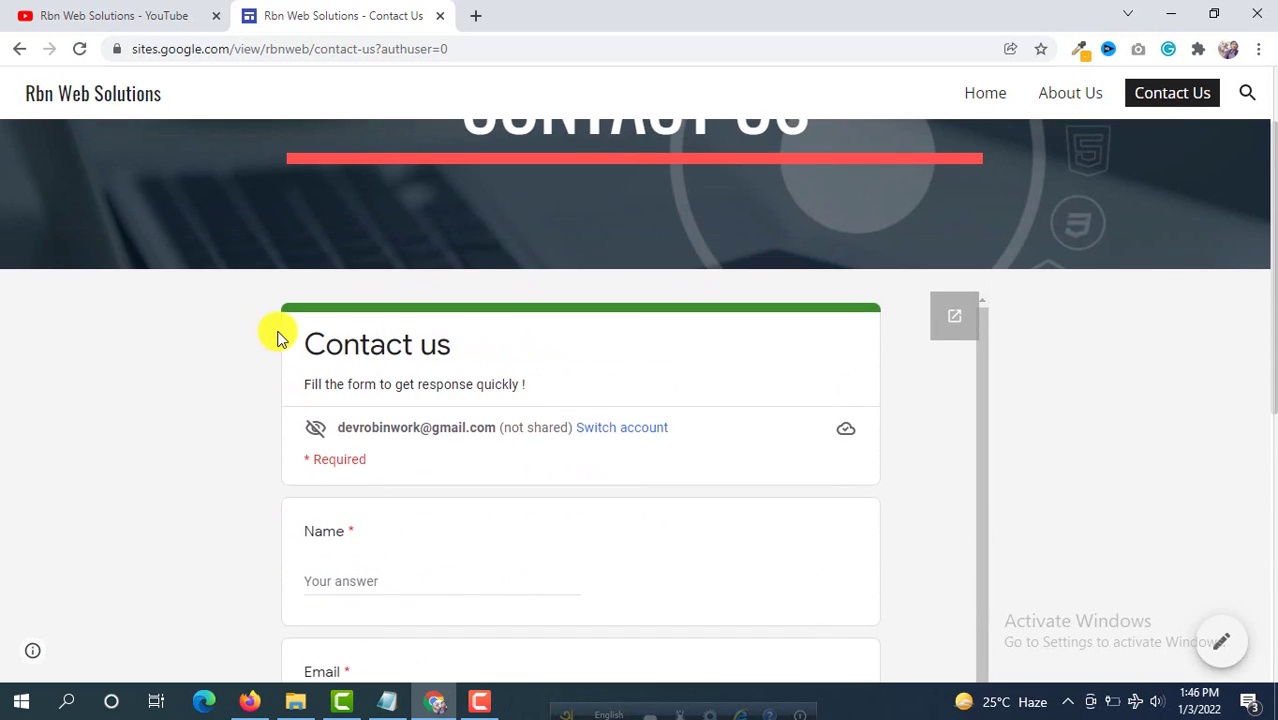
pyautogui.scroll(1, 276, 341)
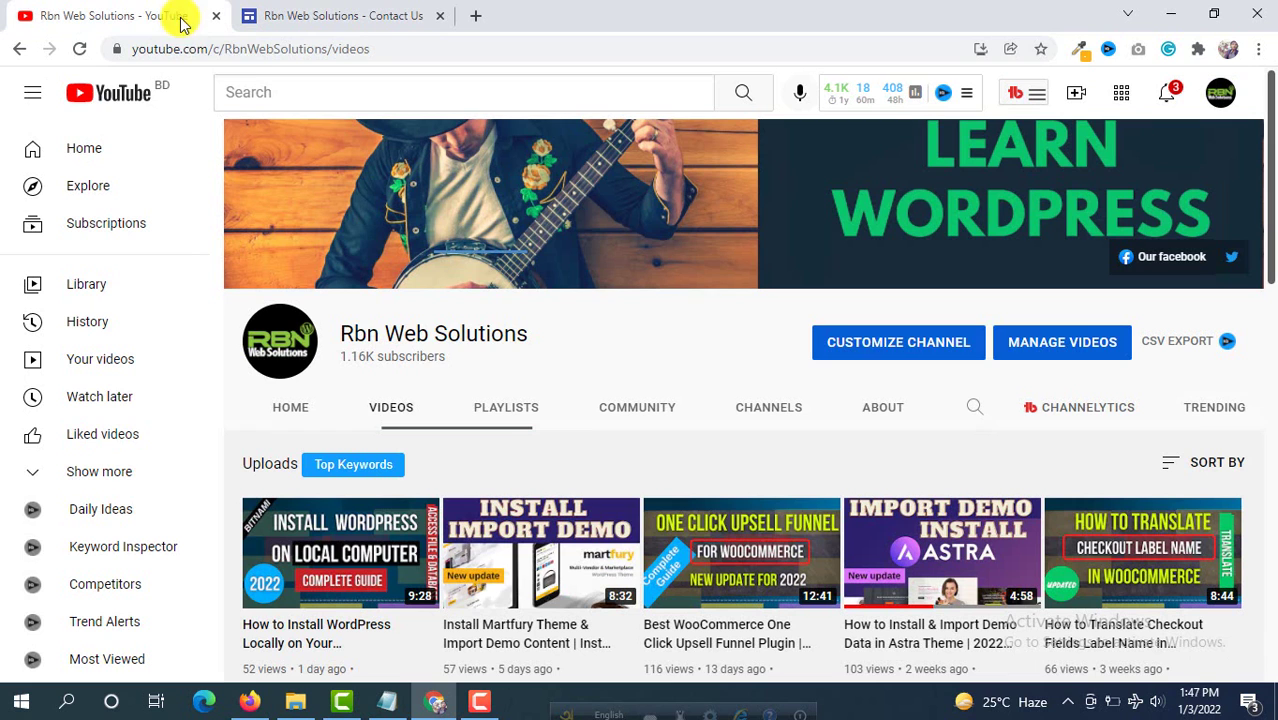
pyautogui.click(176, 20)
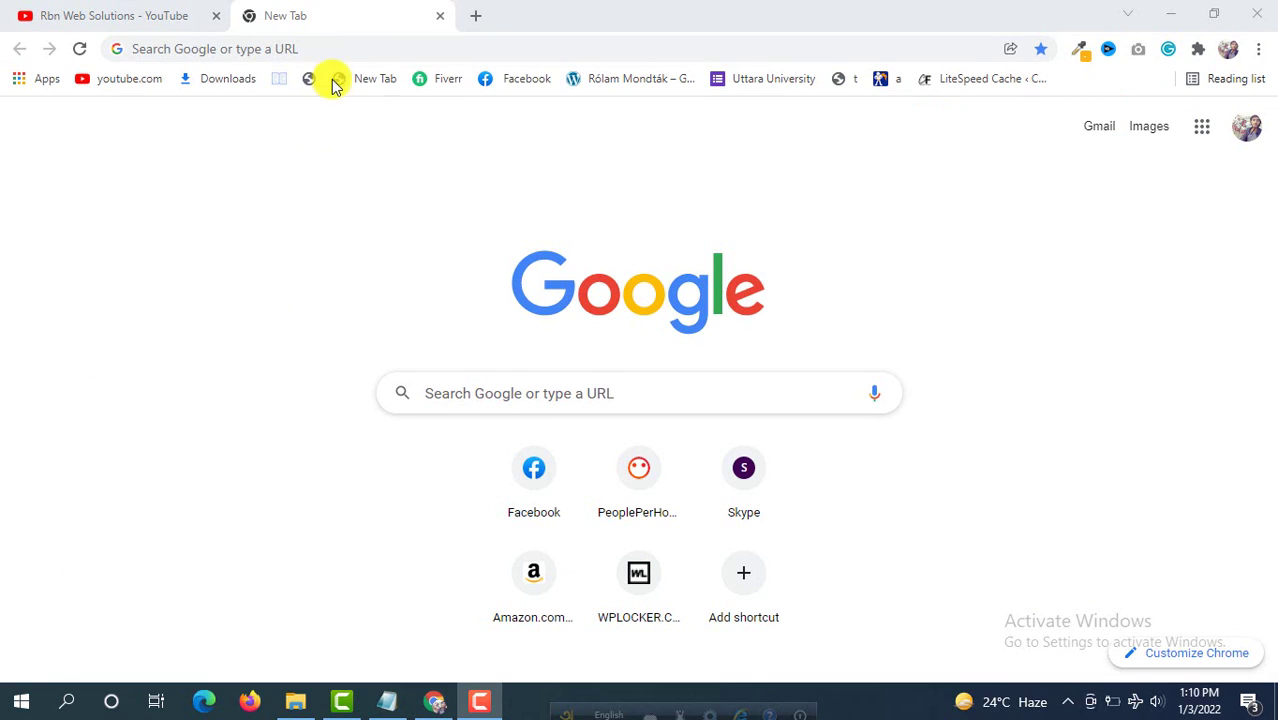
# Step: Go to sites.google.com and start a new site from the Blank template
pyautogui.click(347, 40)
pyautogui.write('sites.google.com')
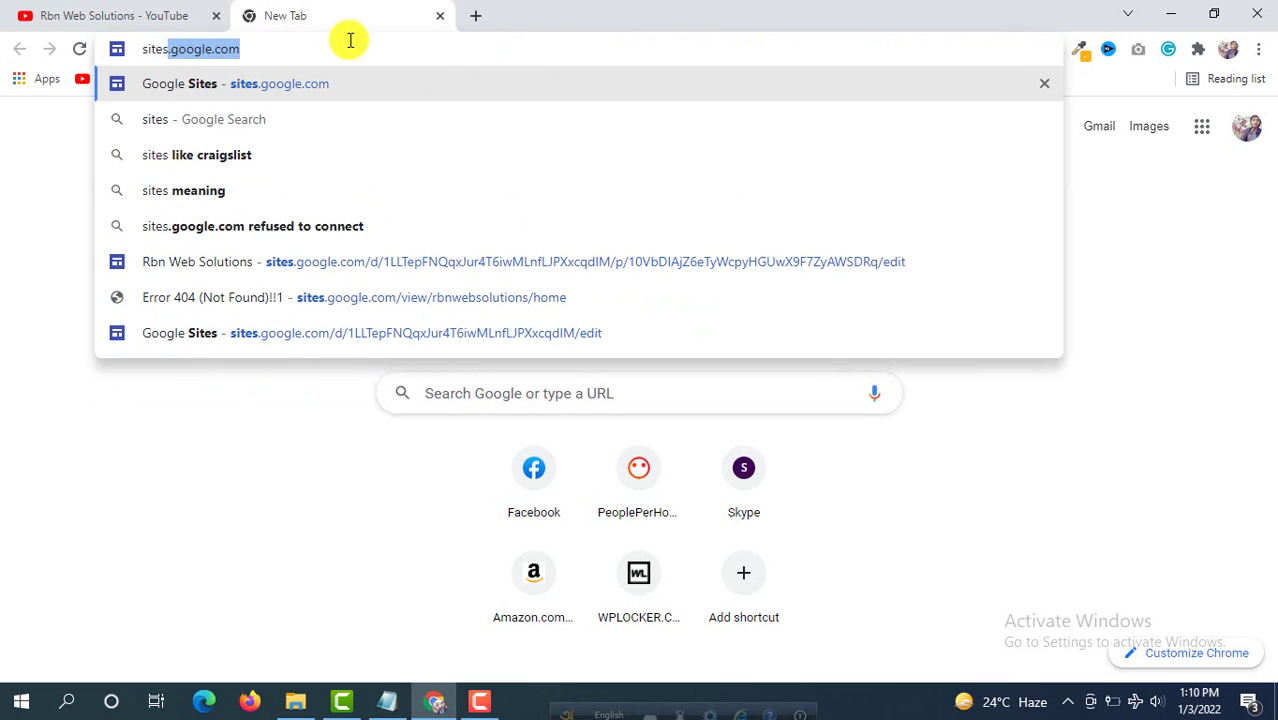
pyautogui.press('Return')
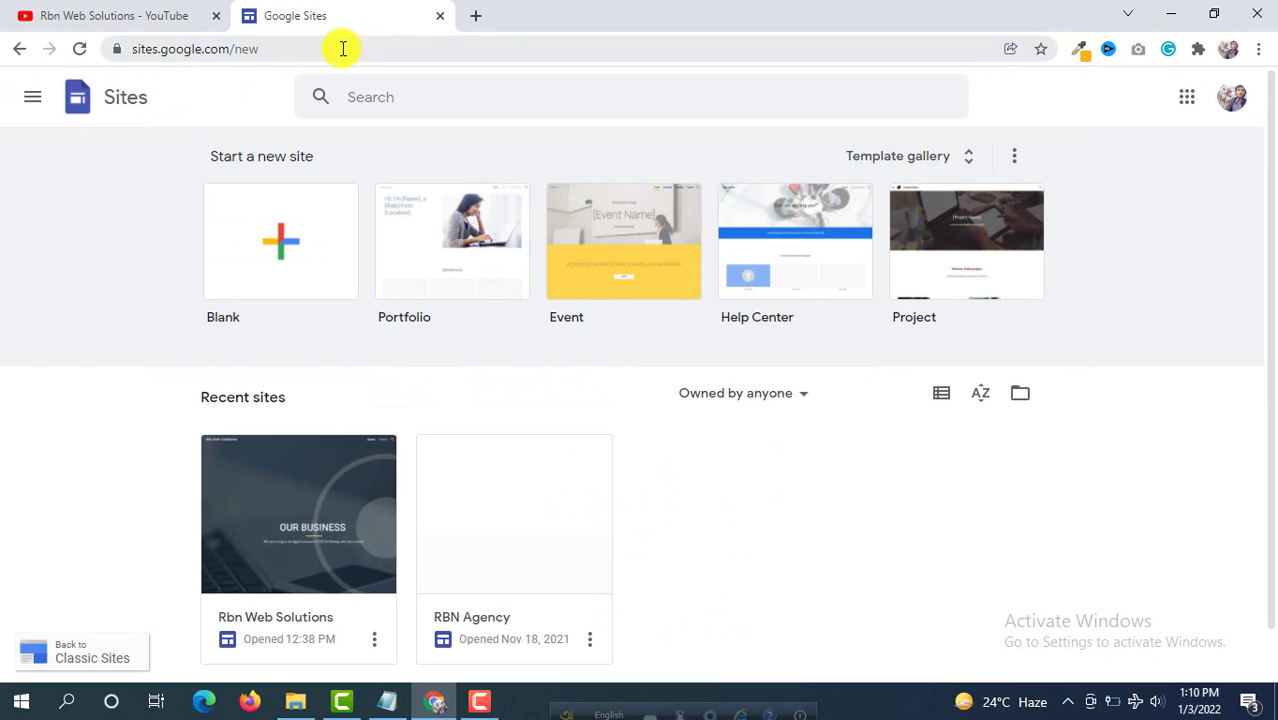
pyautogui.click(266, 256)
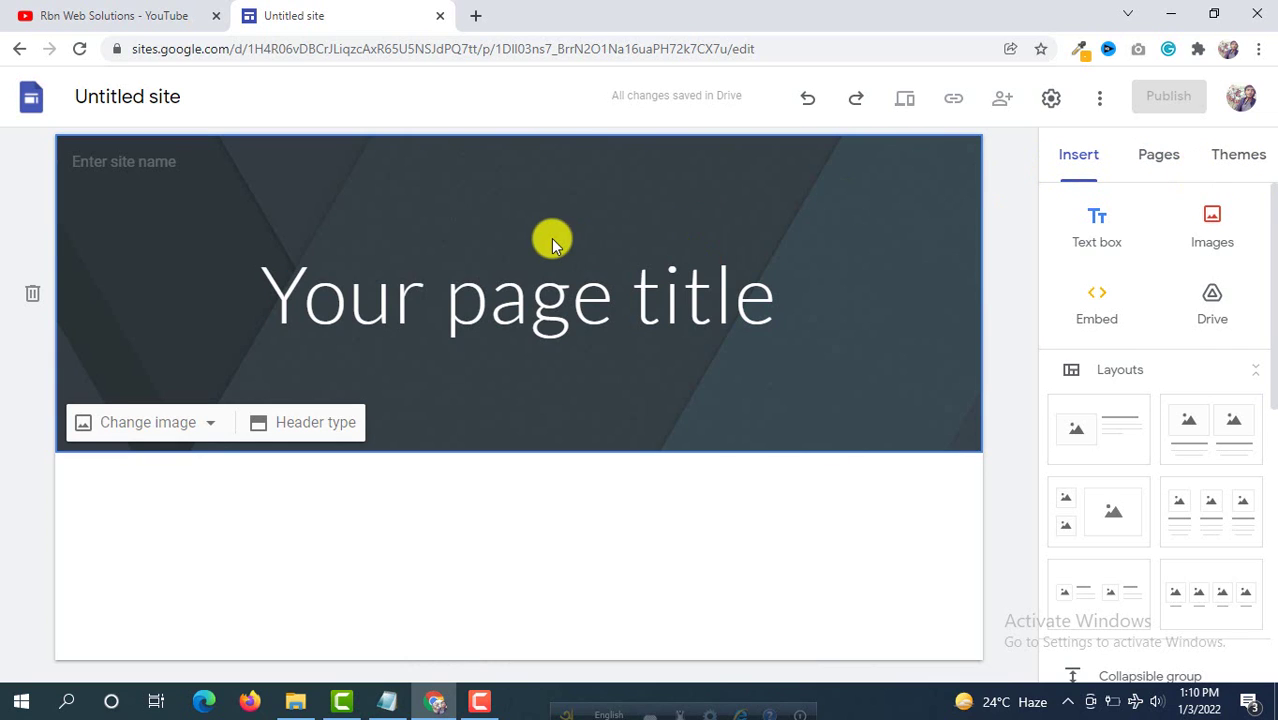
# Step: Preview the Aristotle and Level themes, then apply the Impression theme
pyautogui.click(1228, 174)
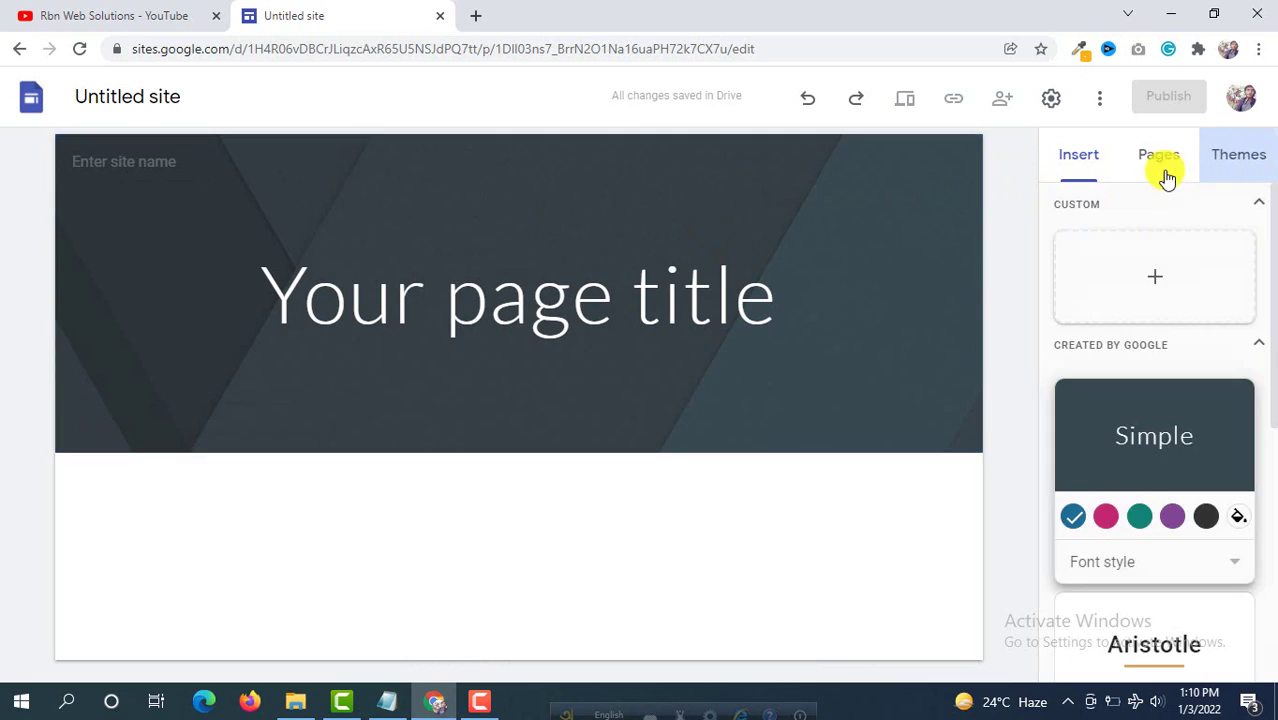
pyautogui.scroll(-4, 1108, 366)
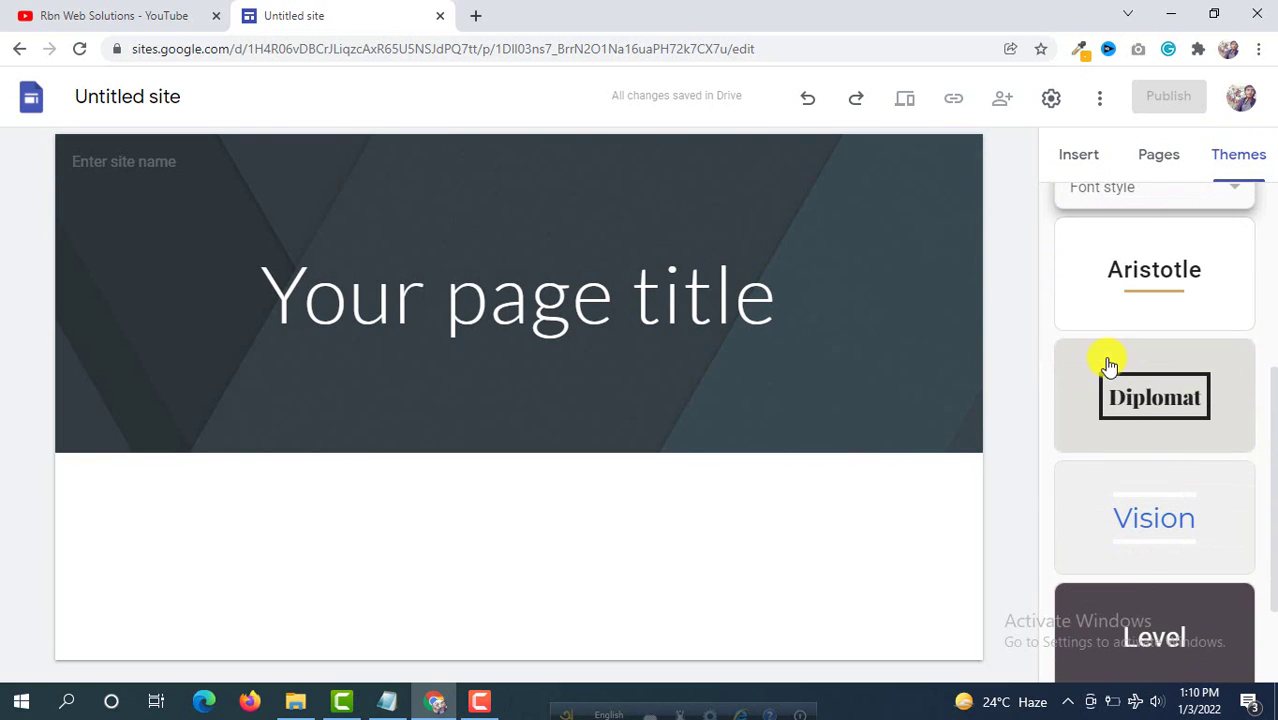
pyautogui.click(1159, 272)
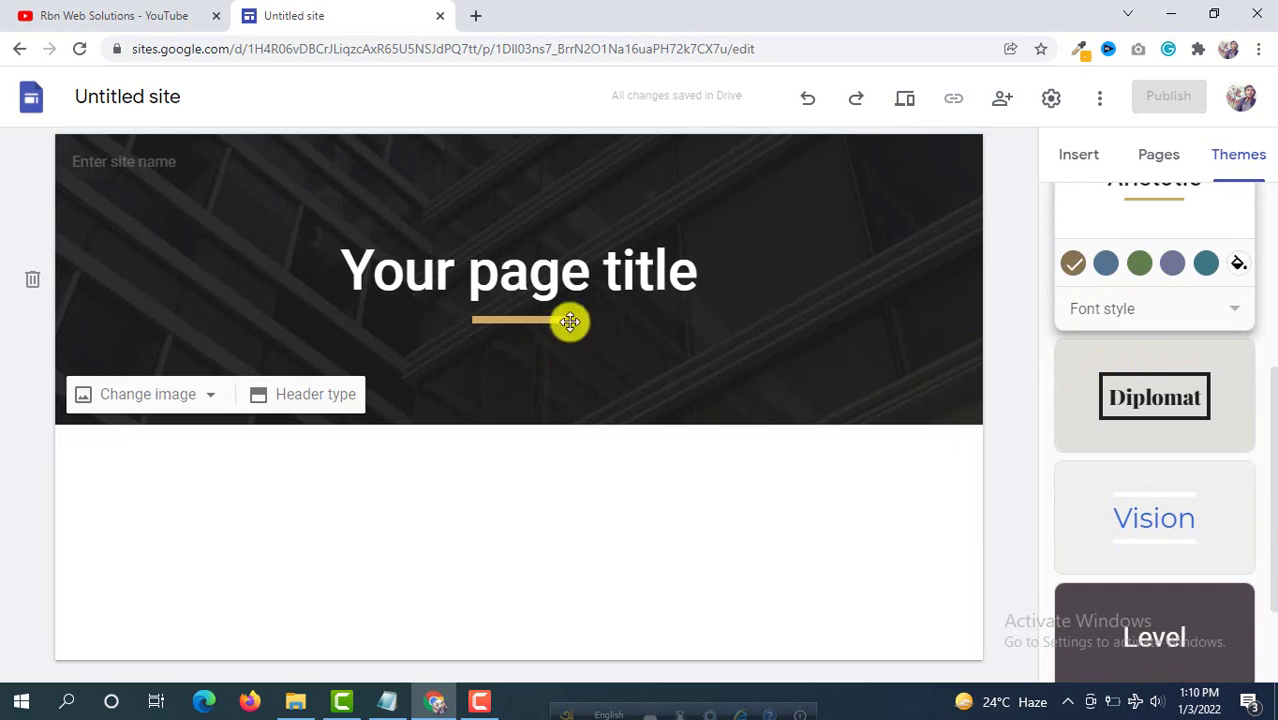
pyautogui.scroll(-2, 1148, 441)
pyautogui.click(1145, 485)
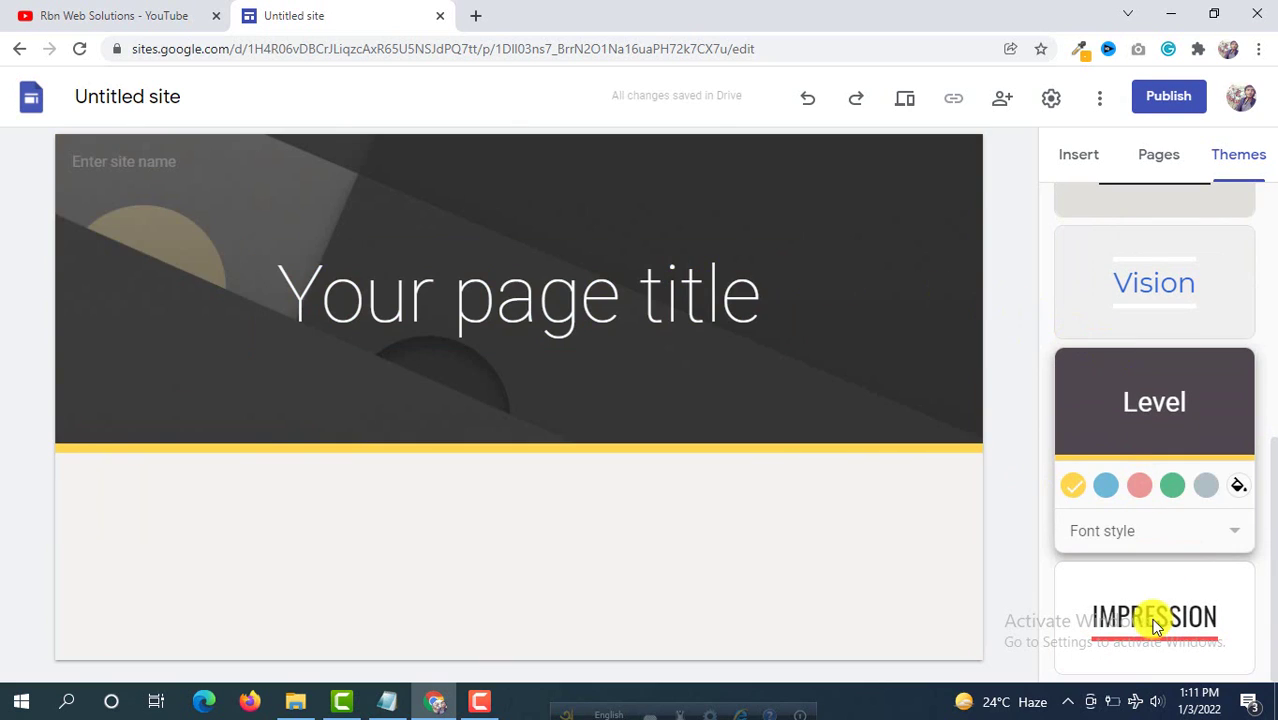
pyautogui.click(1148, 621)
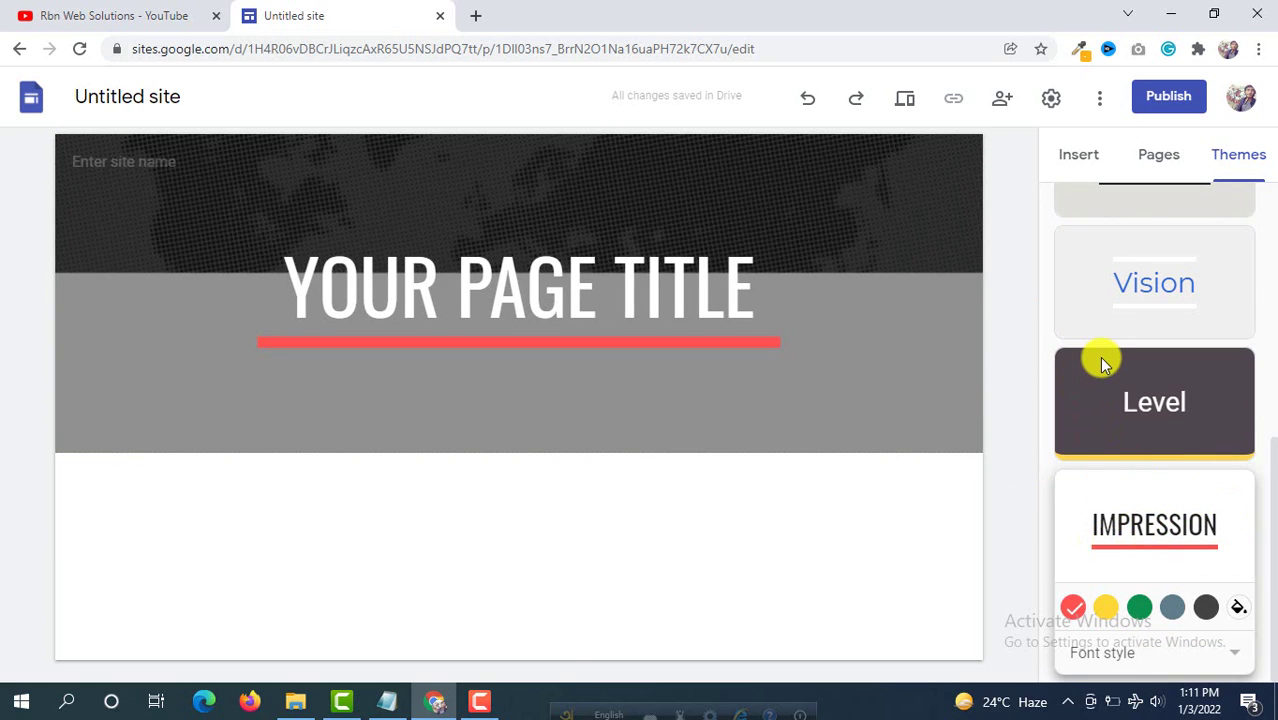
pyautogui.click(1070, 152)
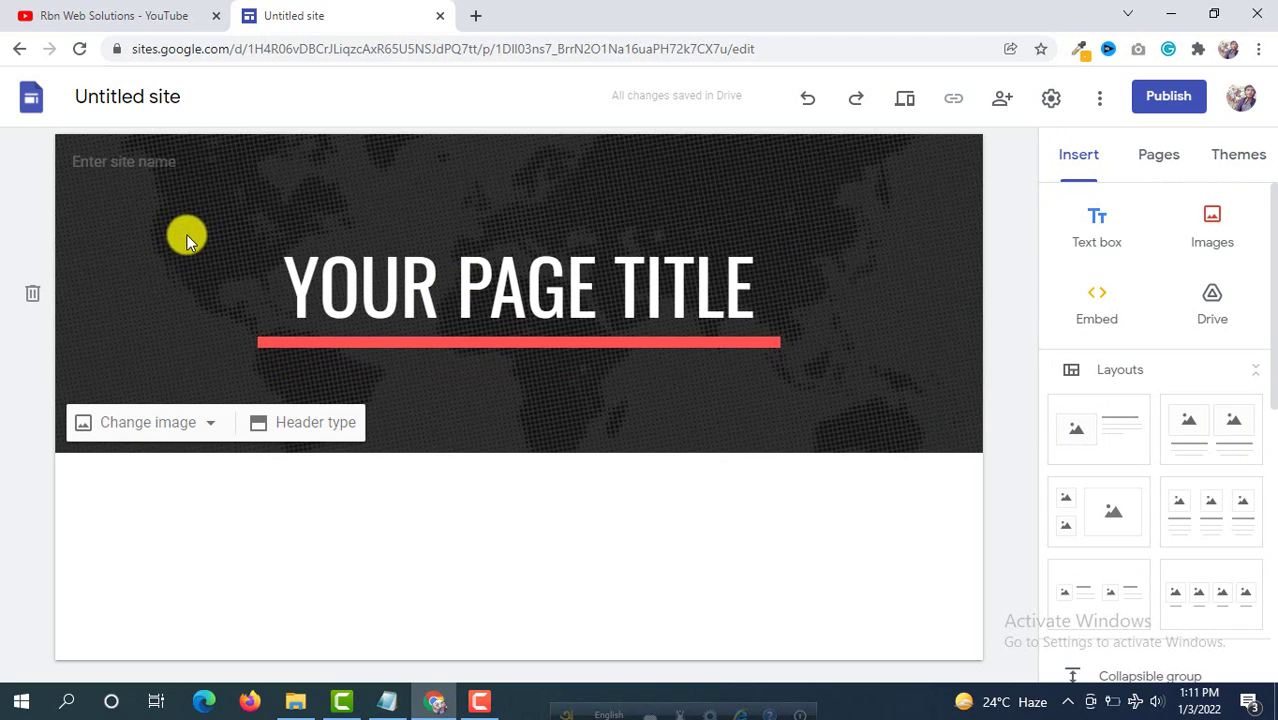
# Step: Name the site 'Rbn Web Solutions'
pyautogui.click(151, 163)
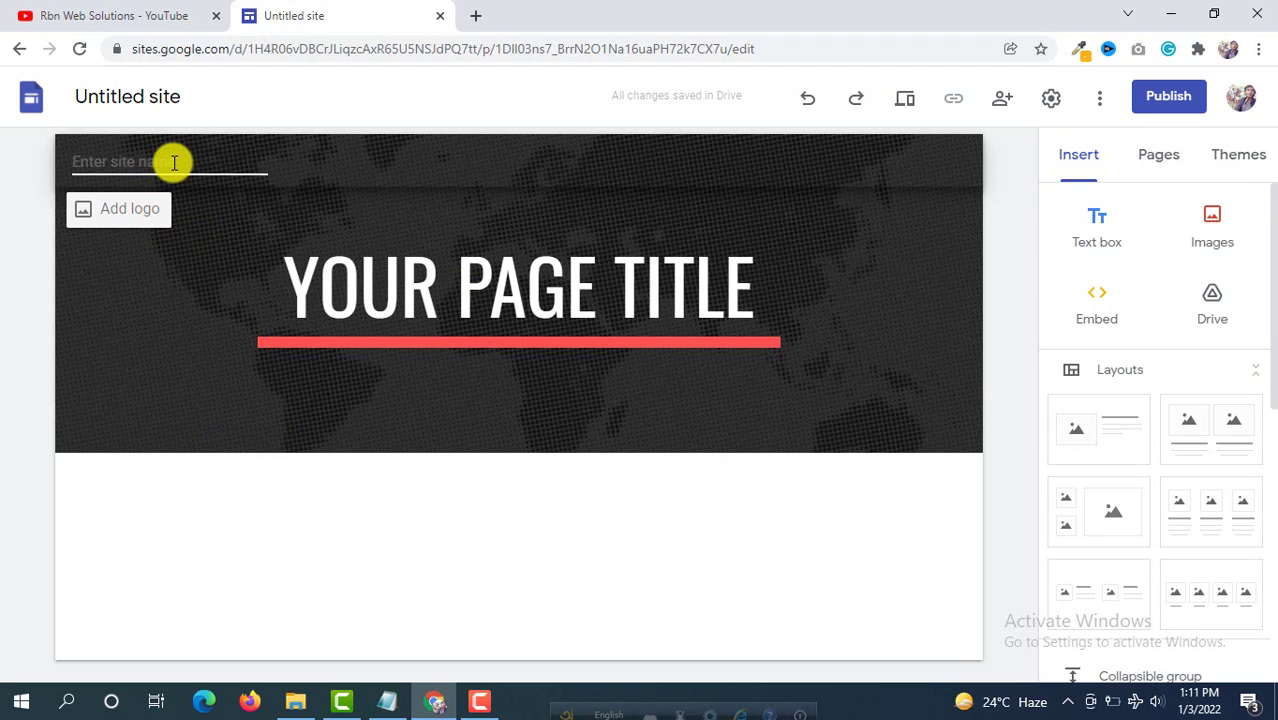
pyautogui.write('Rbn ')
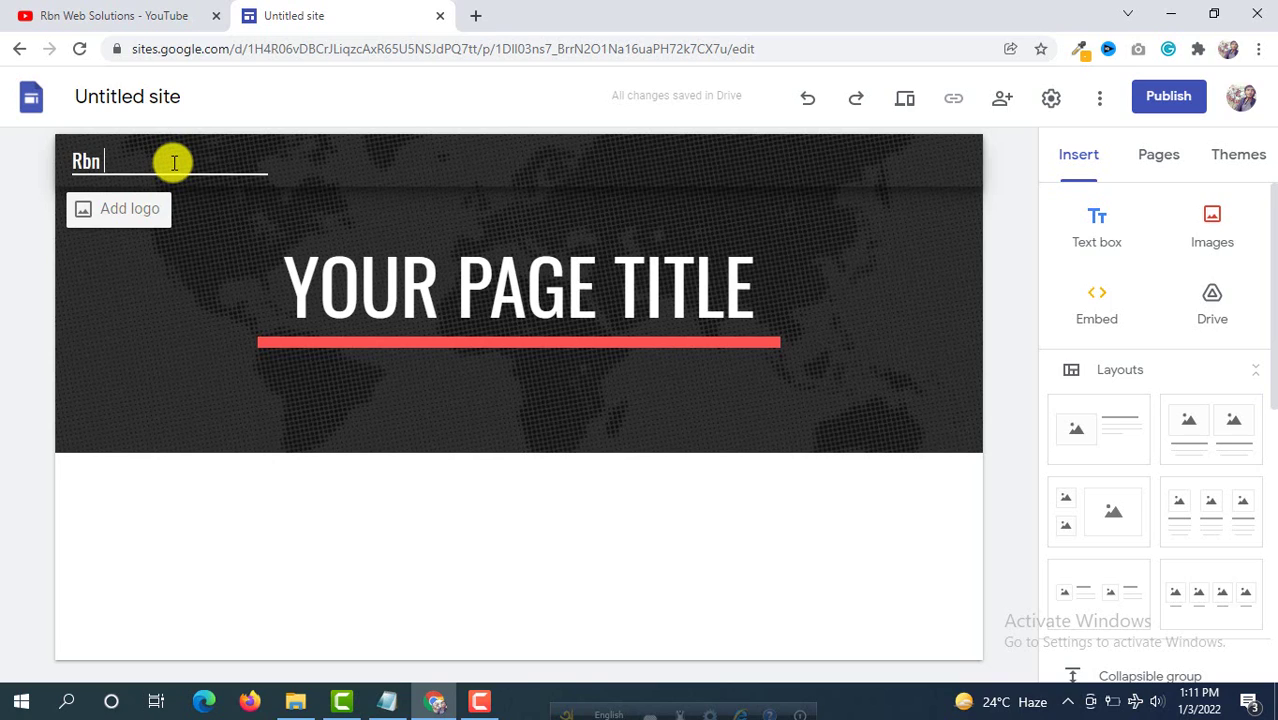
pyautogui.write('Web Solutions')
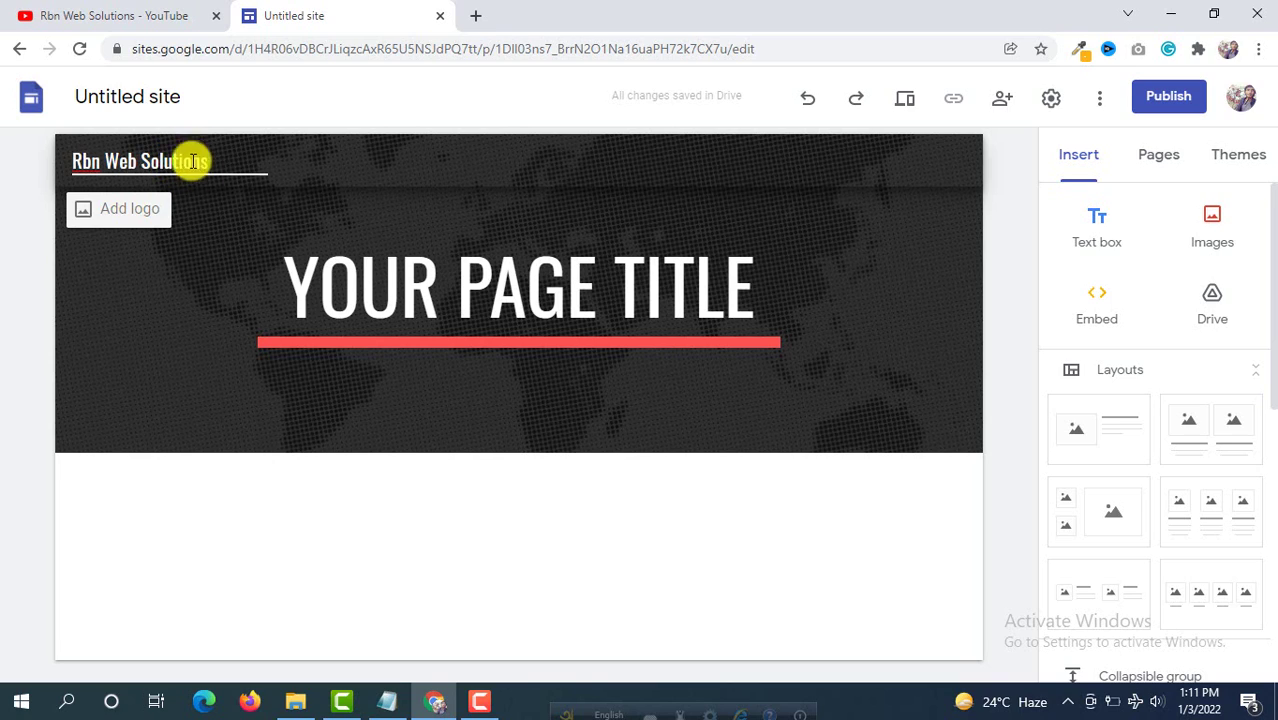
pyautogui.click(171, 288)
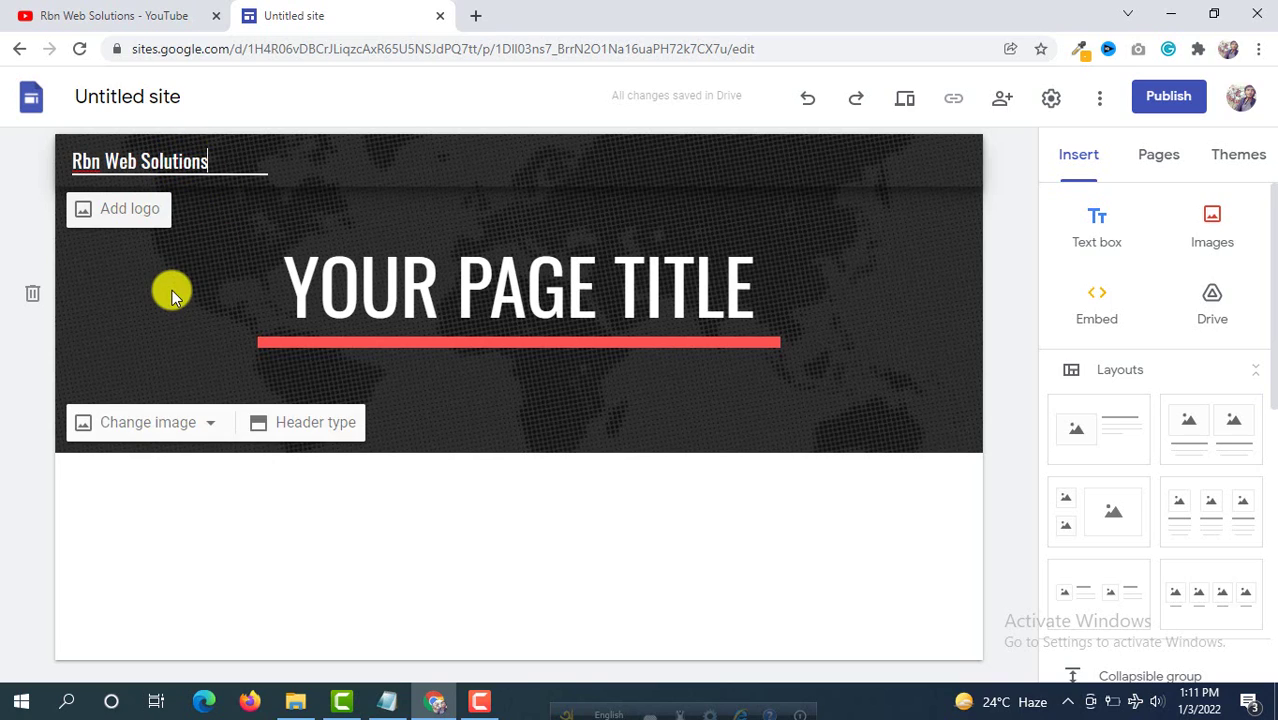
# Step: Replace the header title with 'WE MAKE WEBSITES', widening it to fit one line
pyautogui.doubleClick(447, 299)
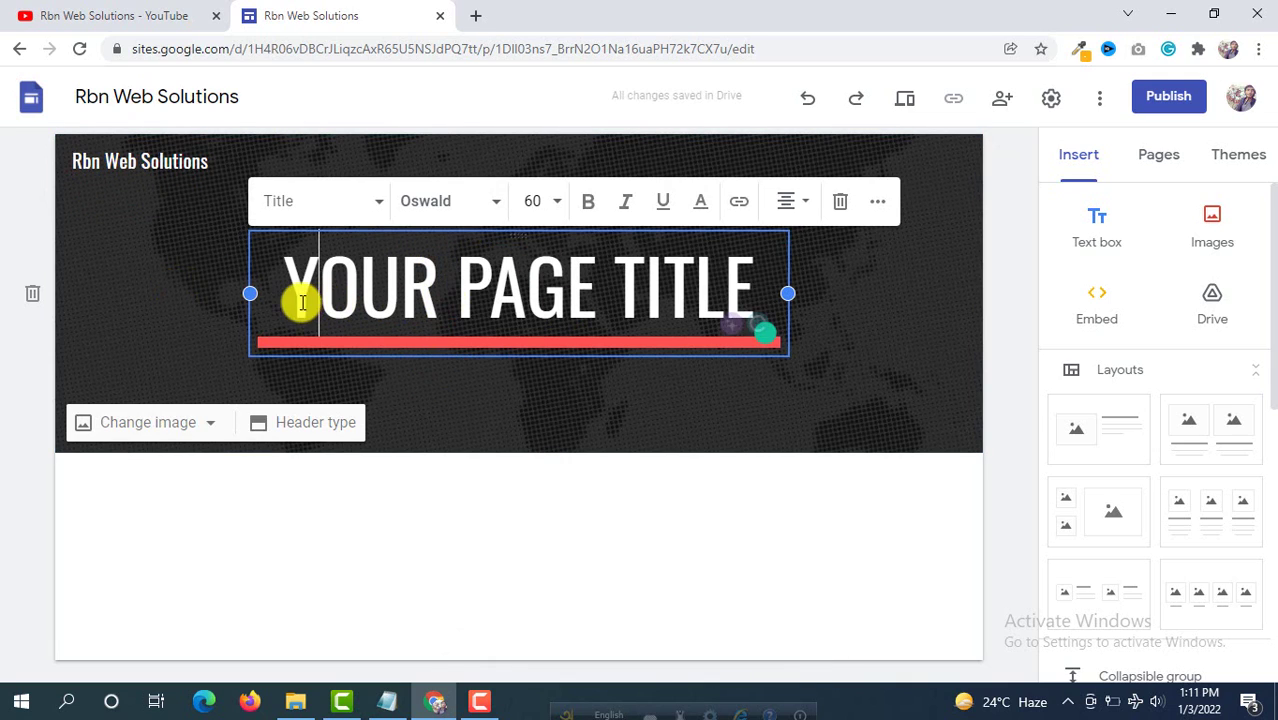
pyautogui.moveTo(297, 297); pyautogui.dragTo(760, 292)
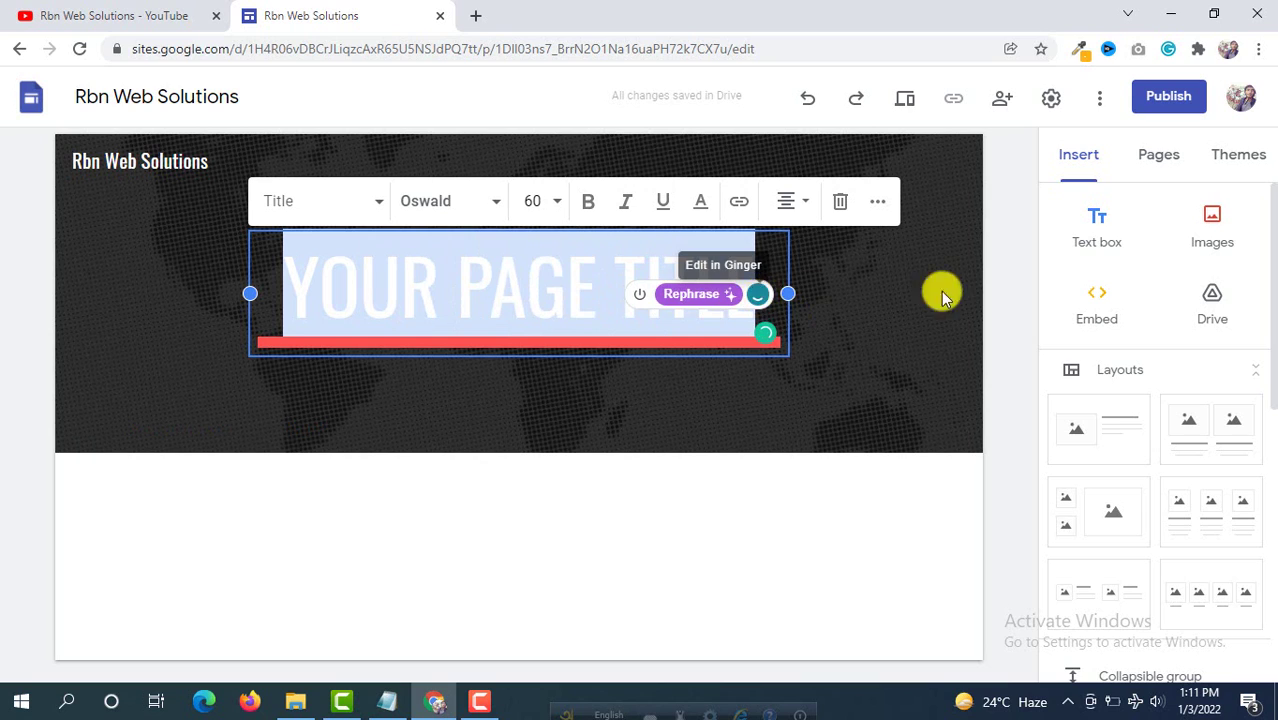
pyautogui.write('WE')
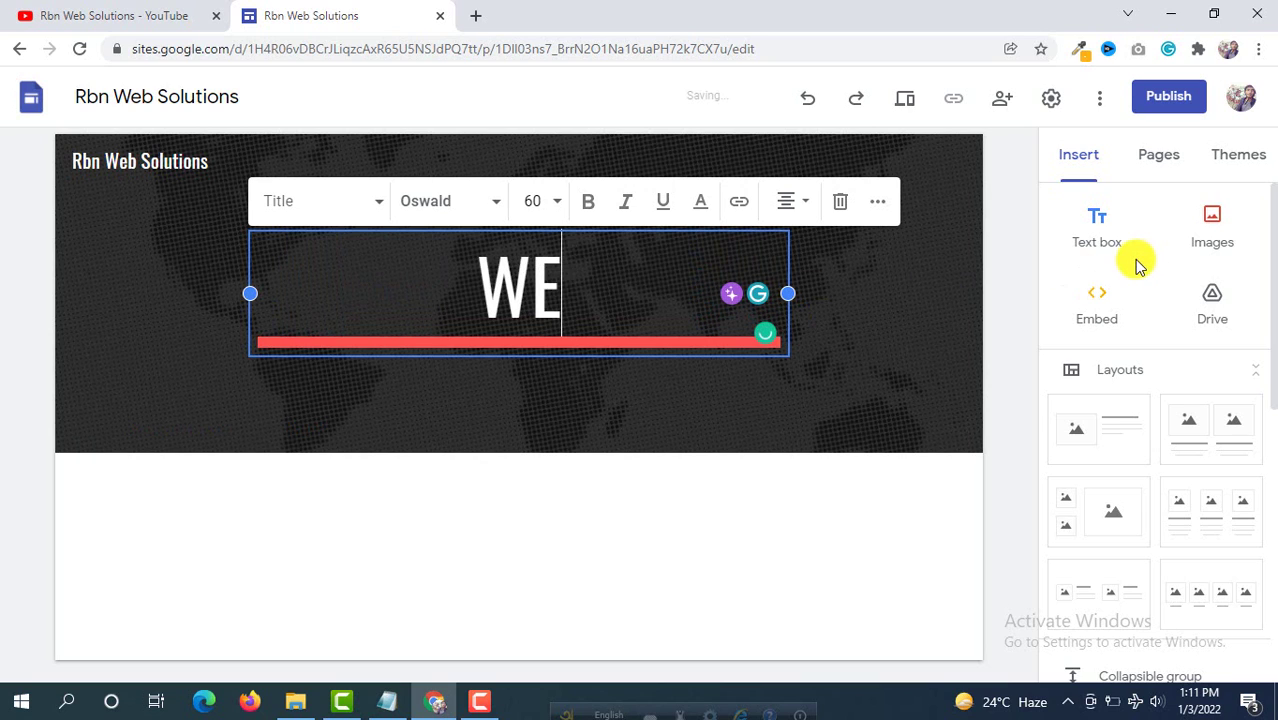
pyautogui.write(' MAKE WEBSITES')
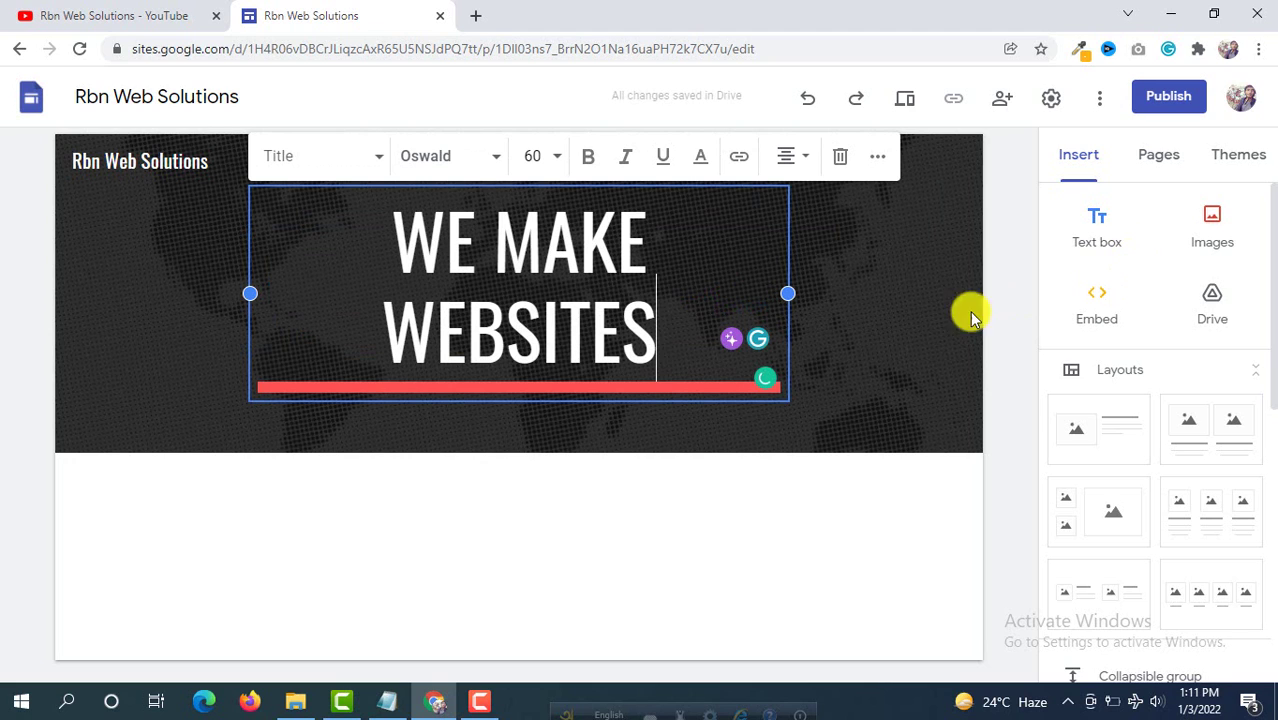
pyautogui.moveTo(790, 294); pyautogui.dragTo(857, 293)
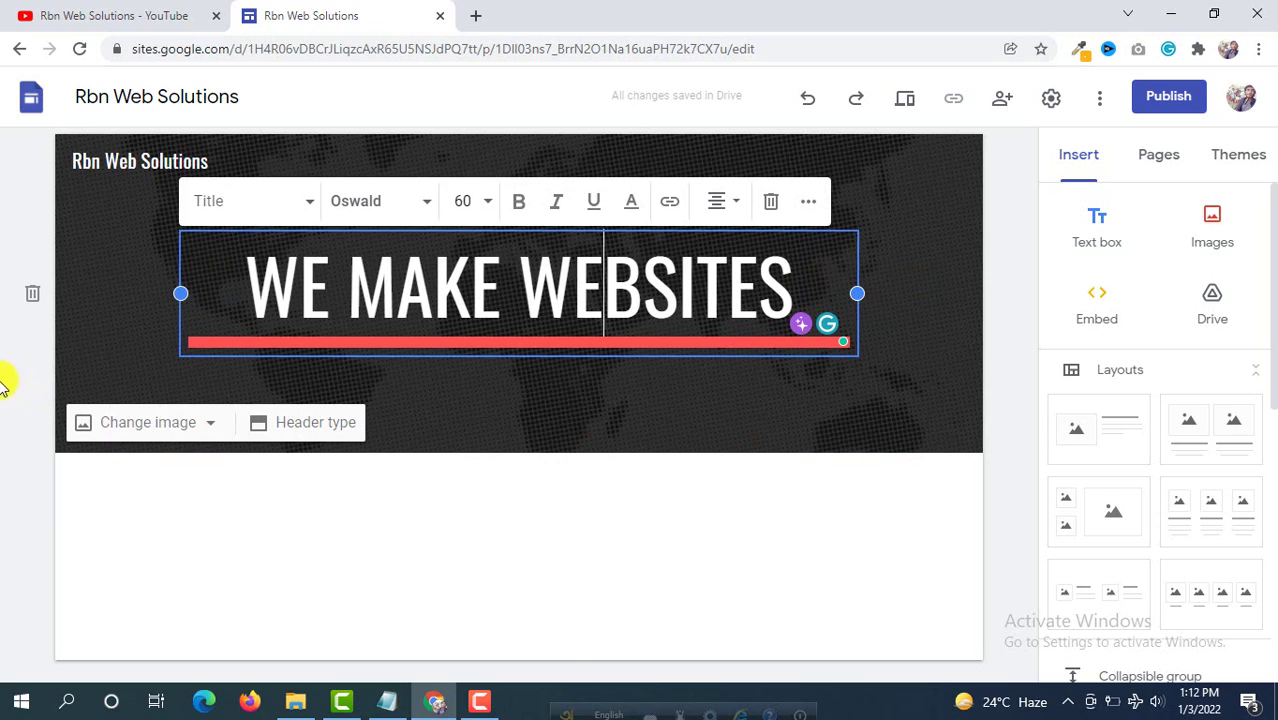
pyautogui.click(394, 521)
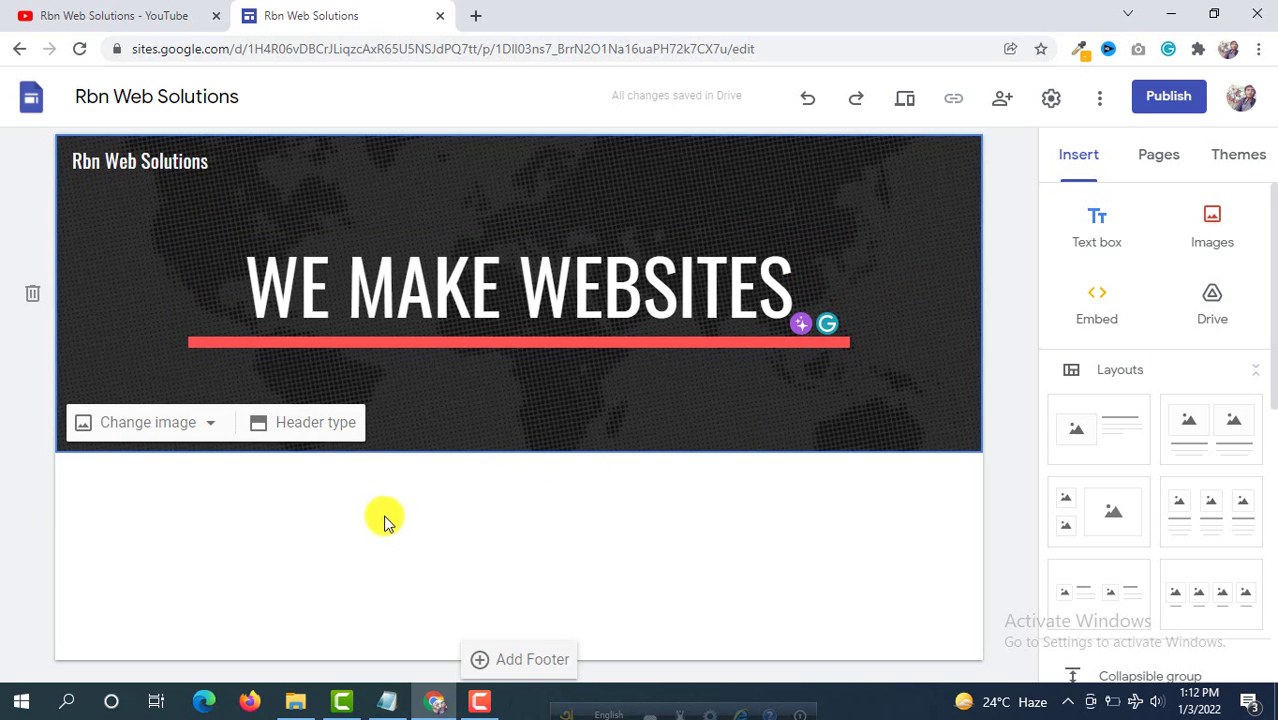
# Step: Try the Title only, Banner and Large banner header types, then set the header to Cover
pyautogui.click(316, 424)
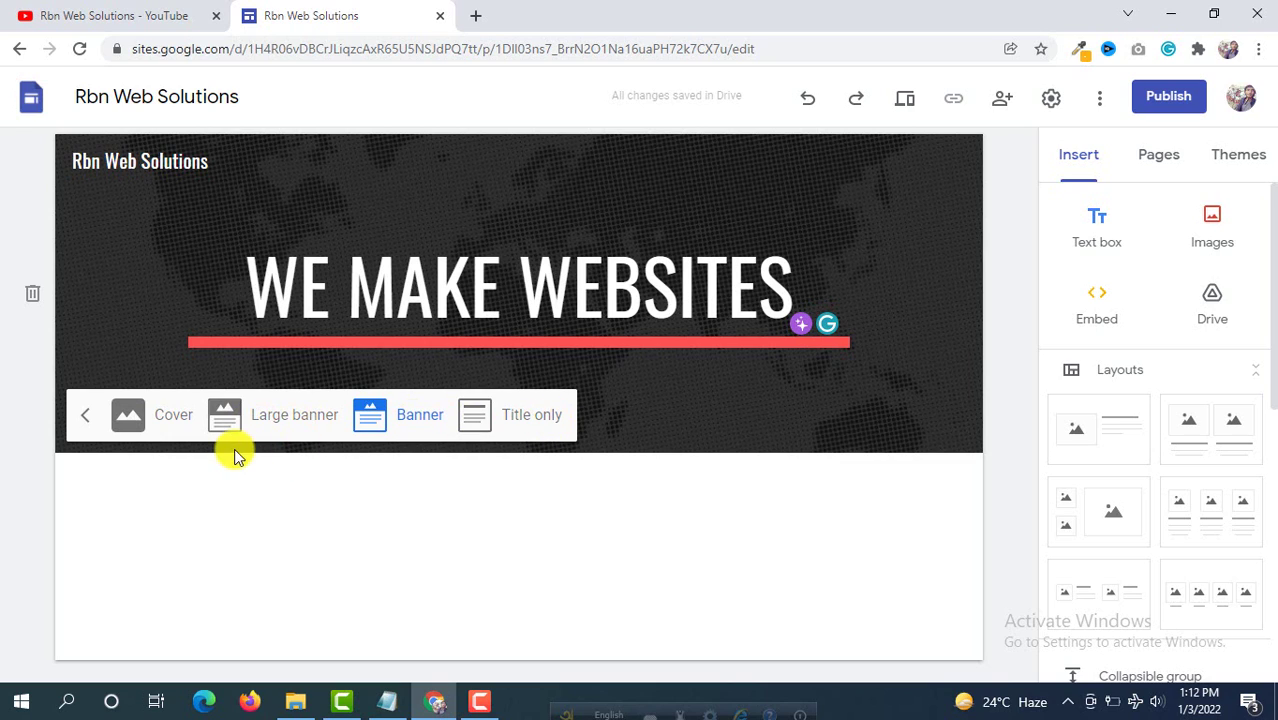
pyautogui.click(525, 422)
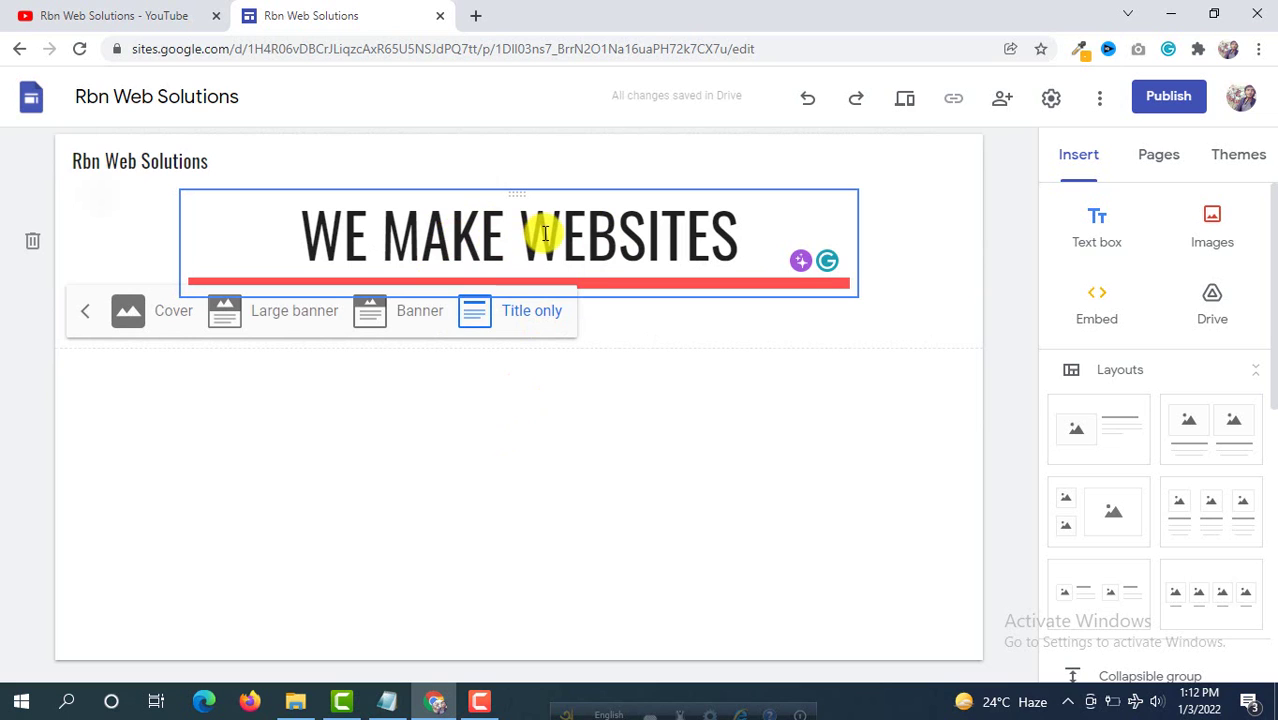
pyautogui.click(408, 320)
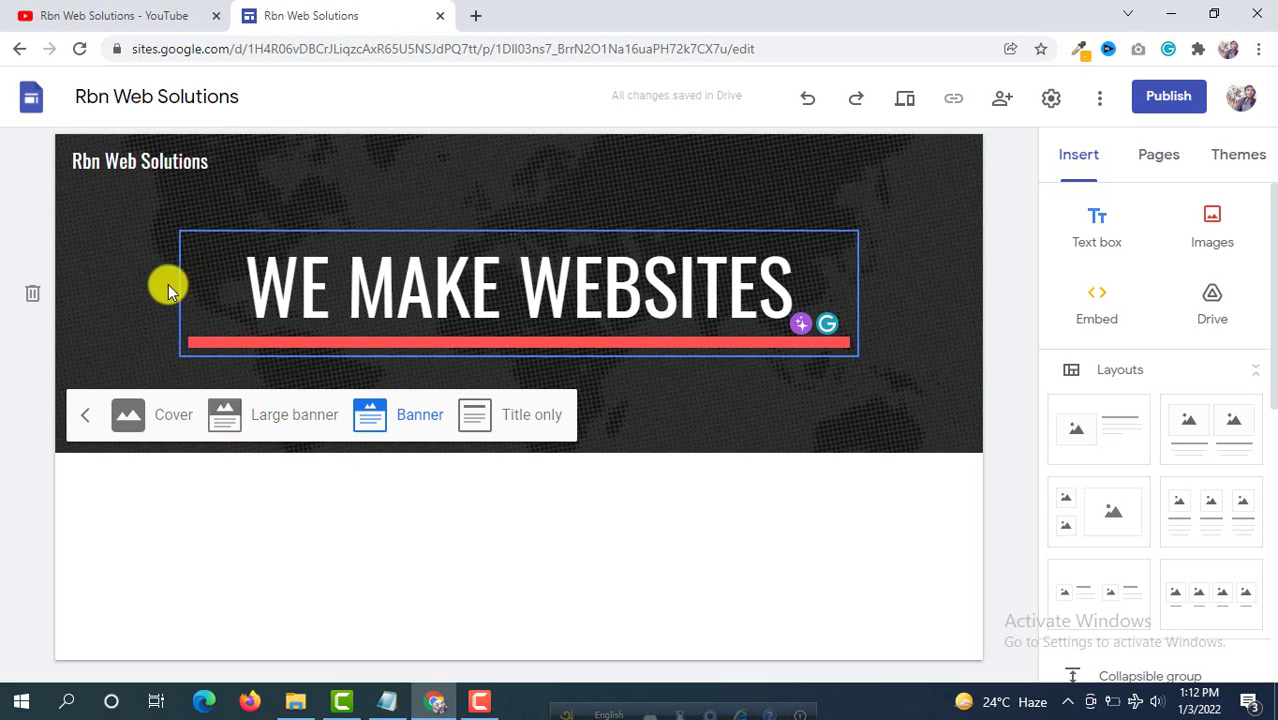
pyautogui.click(280, 428)
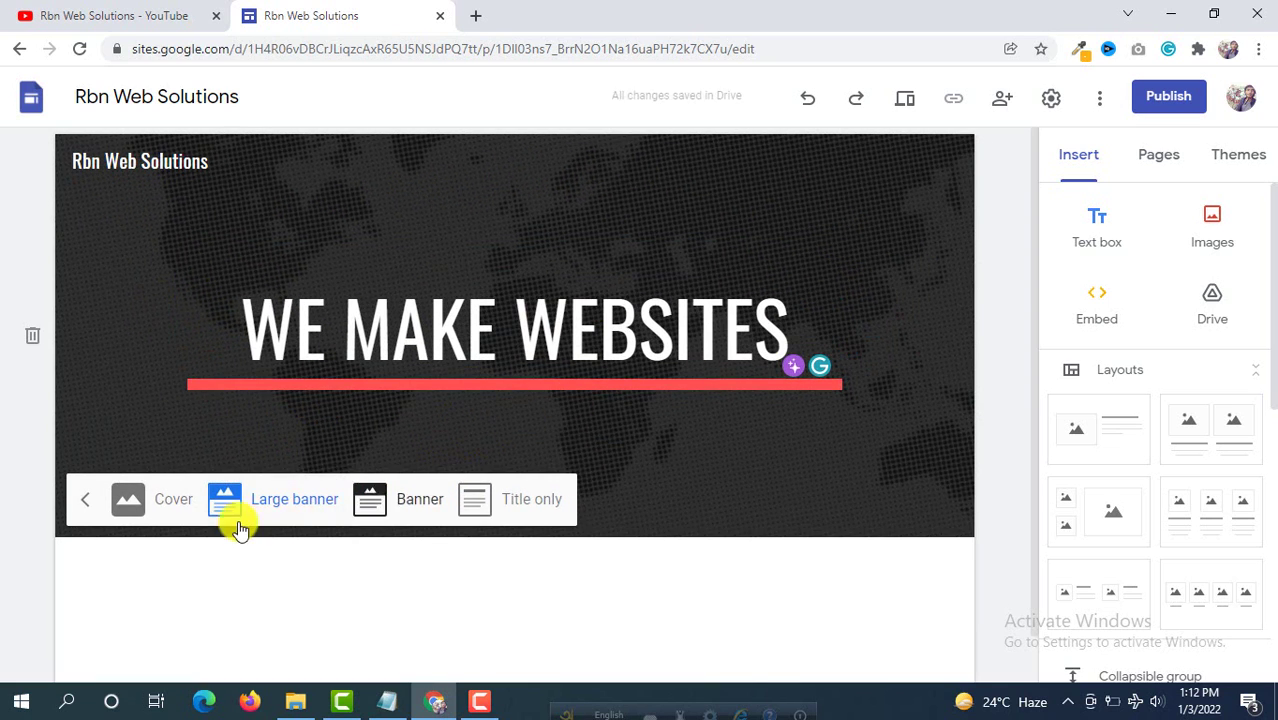
pyautogui.click(171, 502)
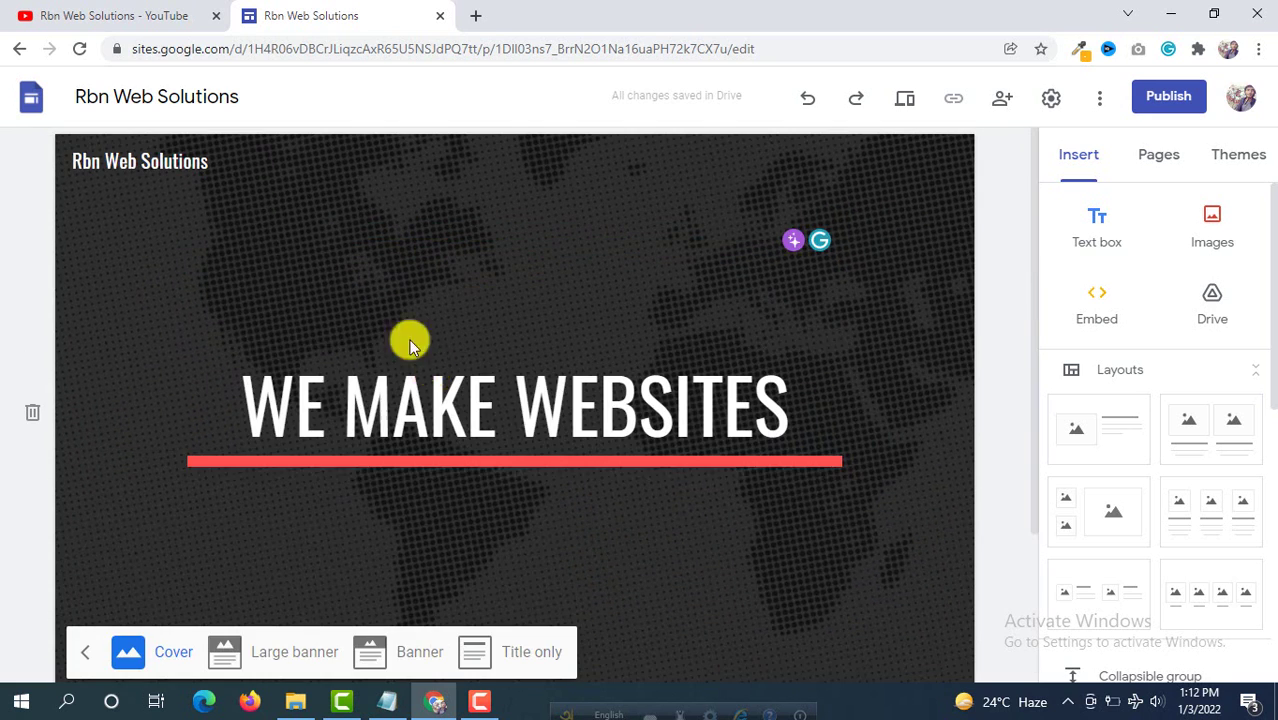
pyautogui.click(89, 660)
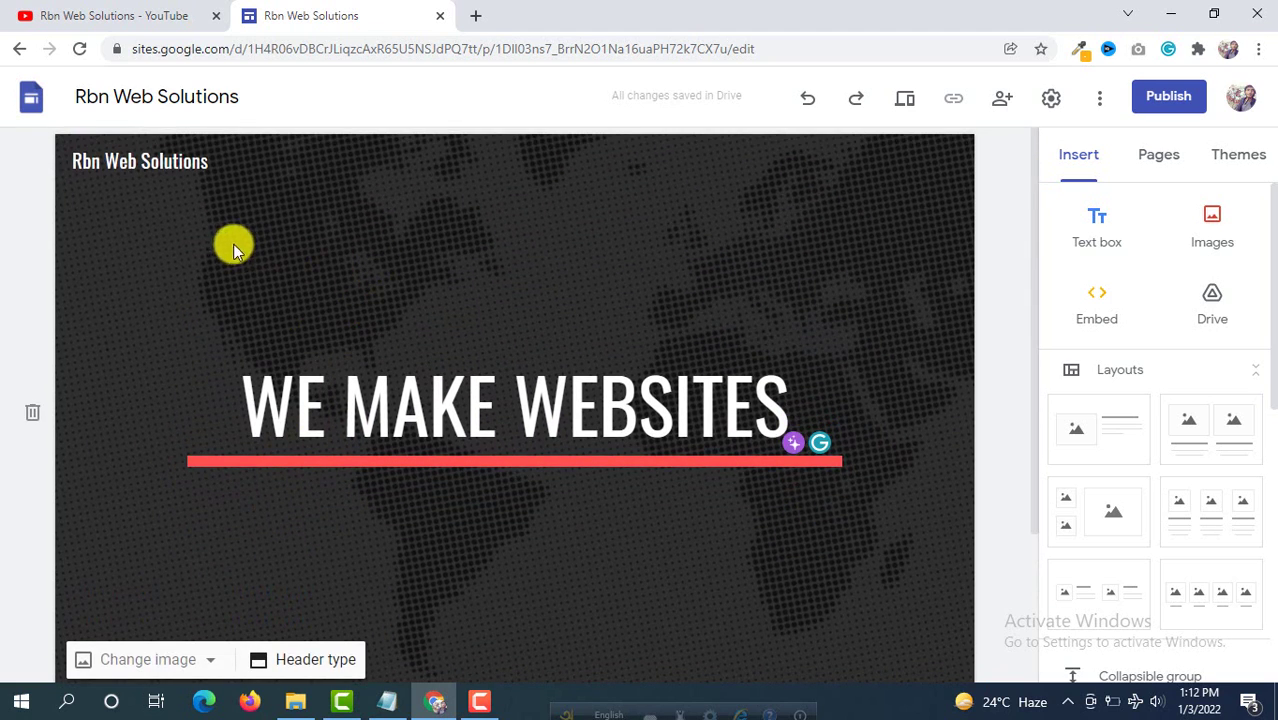
pyautogui.scroll(-1, 285, 267)
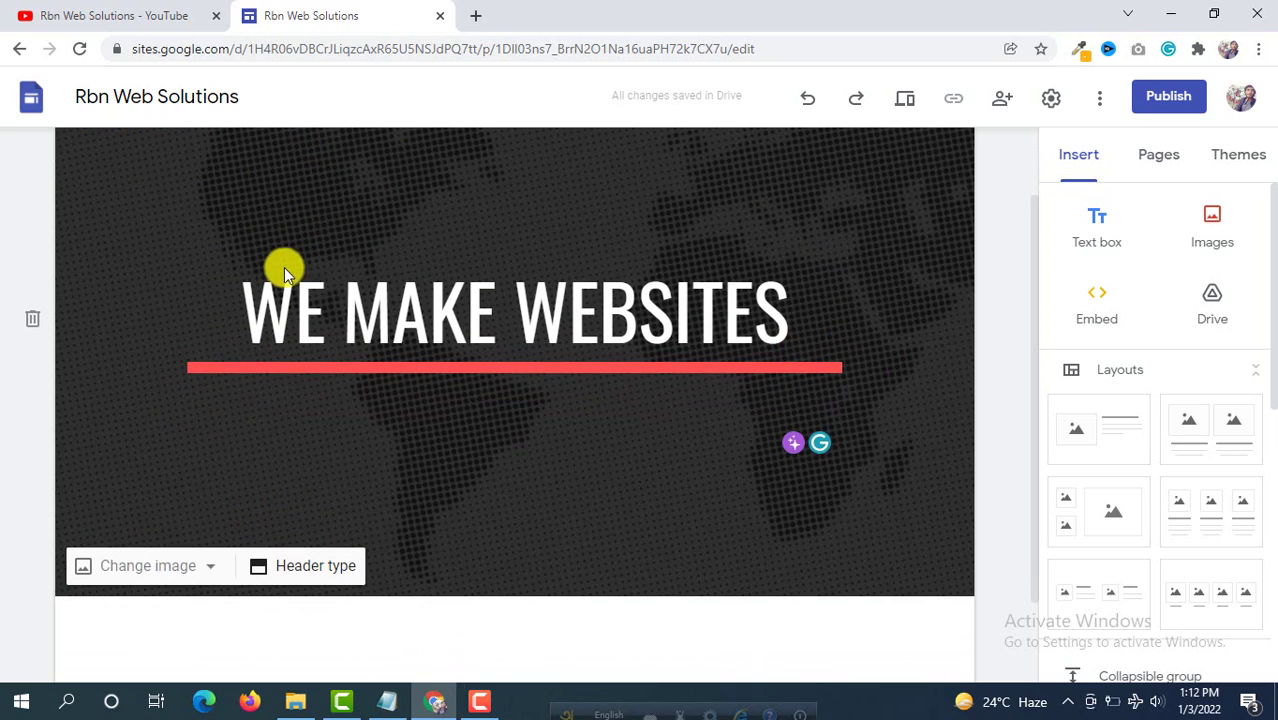
# Step: Upload ionic-banner.png from Desktop > Google website as the header image
pyautogui.click(209, 572)
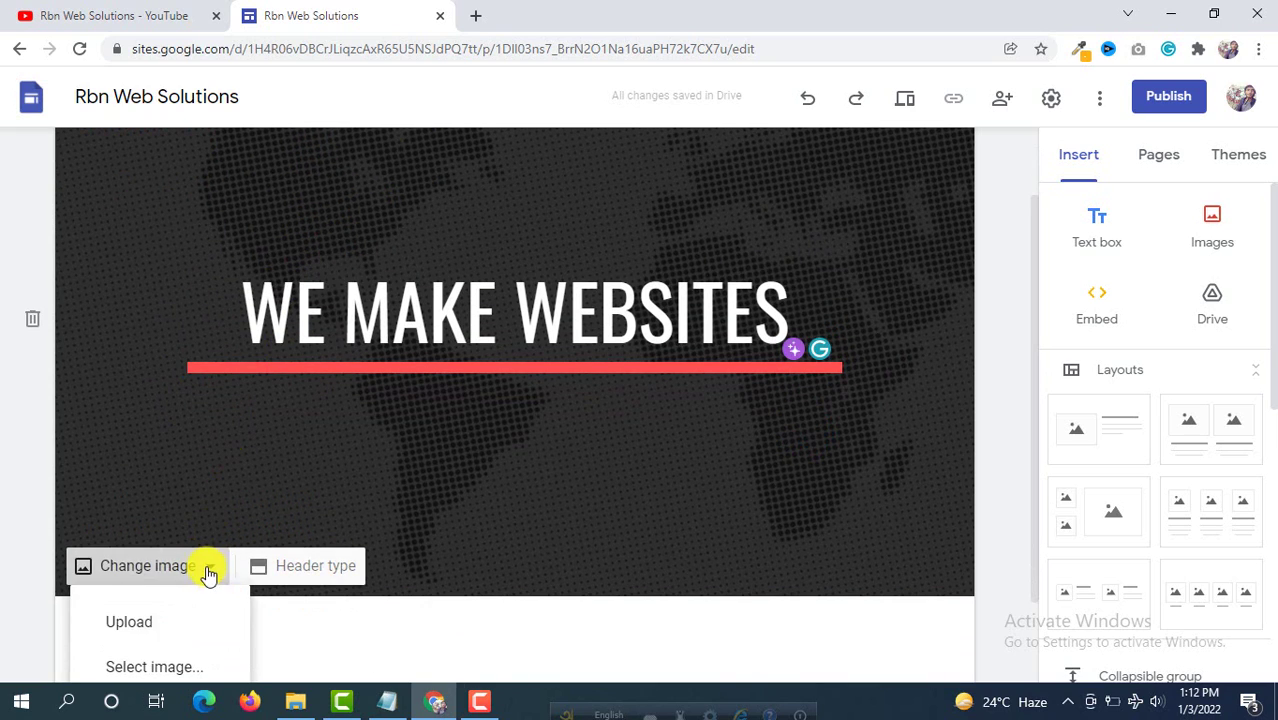
pyautogui.click(136, 624)
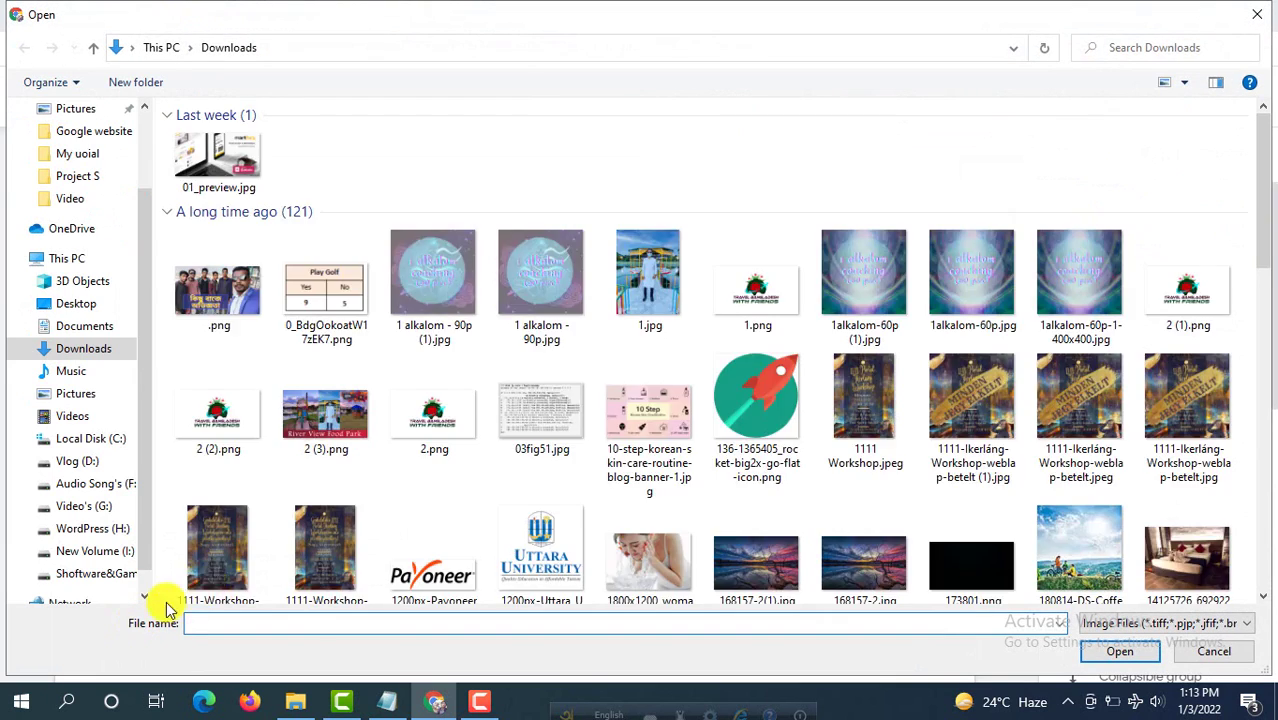
pyautogui.click(75, 302)
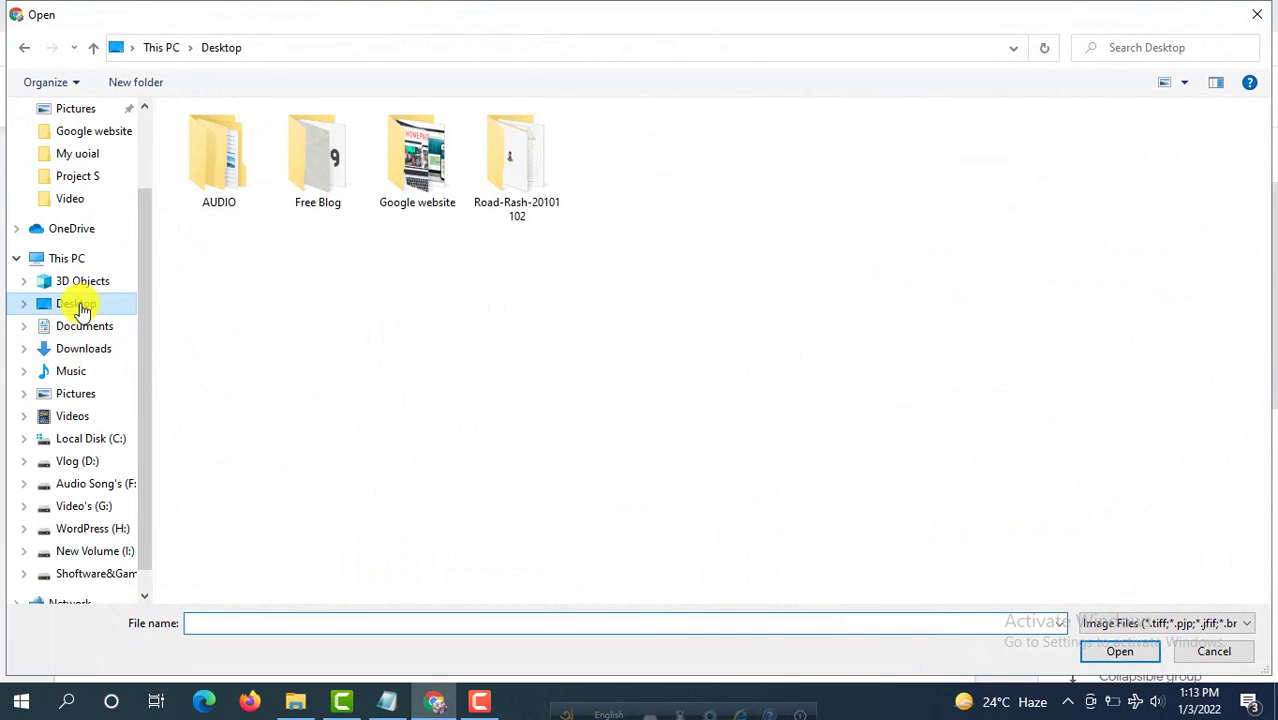
pyautogui.doubleClick(418, 197)
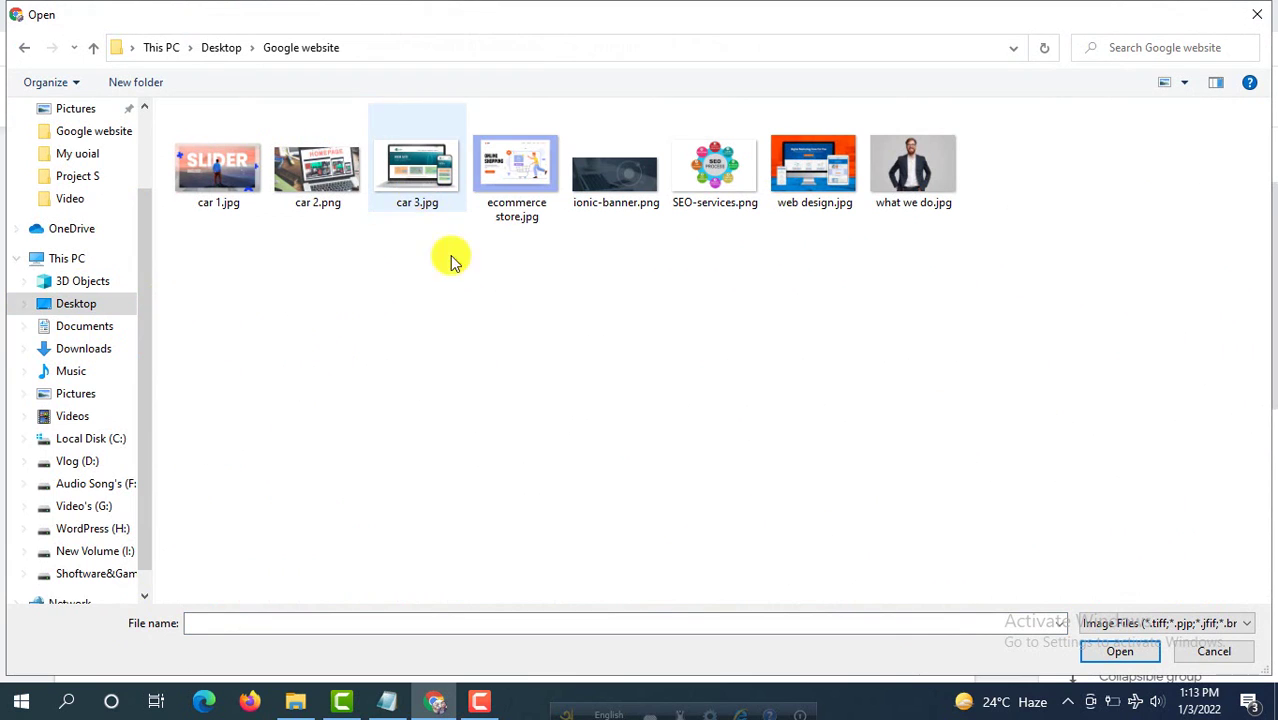
pyautogui.click(612, 172)
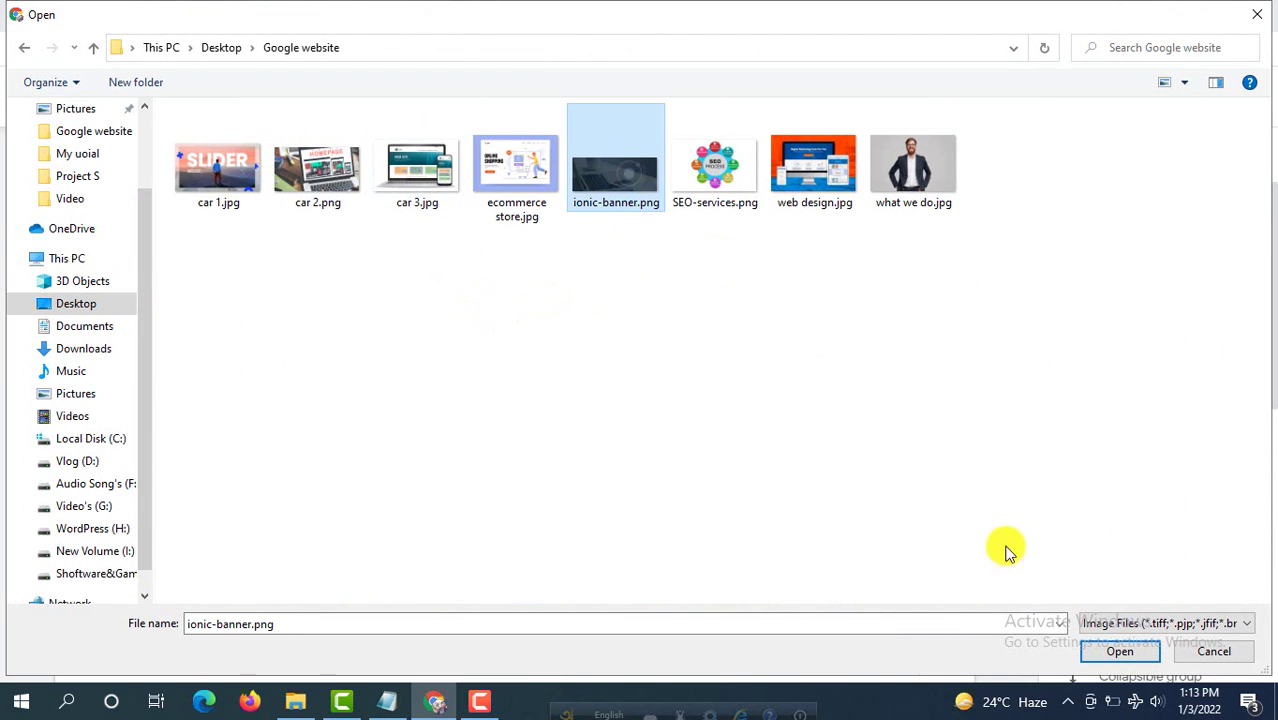
pyautogui.click(1116, 652)
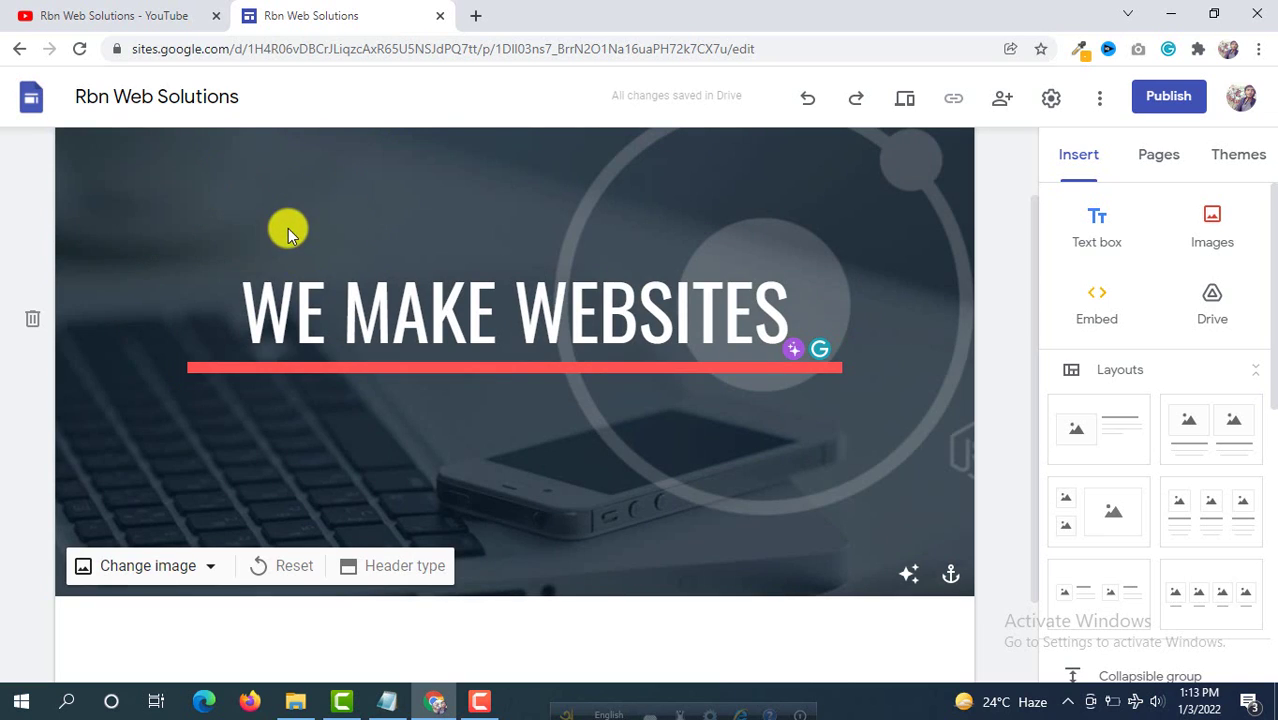
pyautogui.scroll(-2, 288, 228)
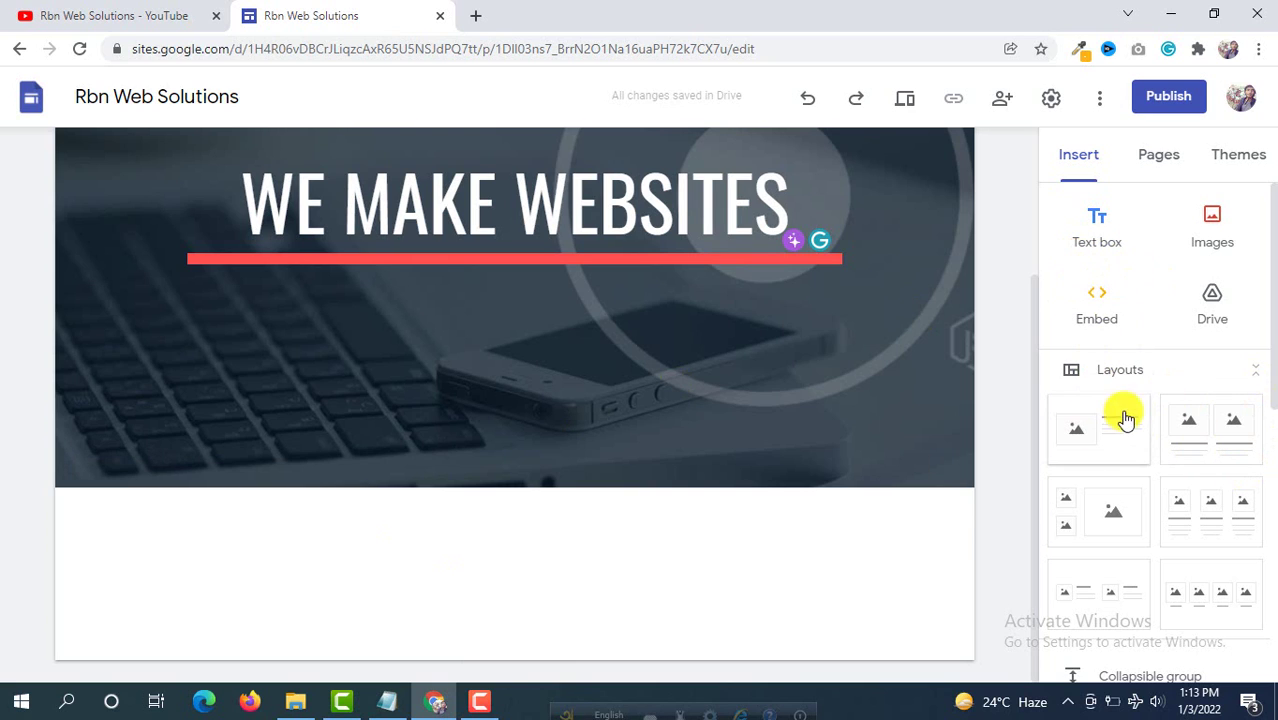
pyautogui.scroll(-2, 1135, 465)
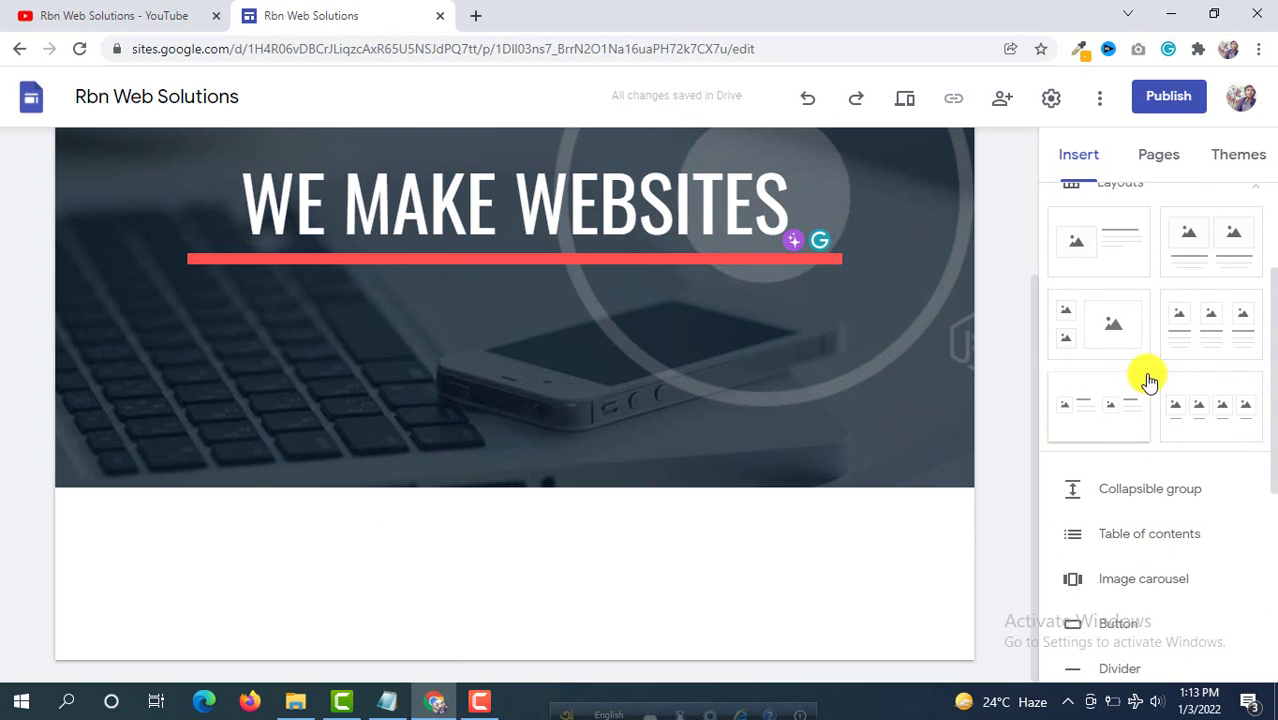
pyautogui.scroll(1, 1160, 365)
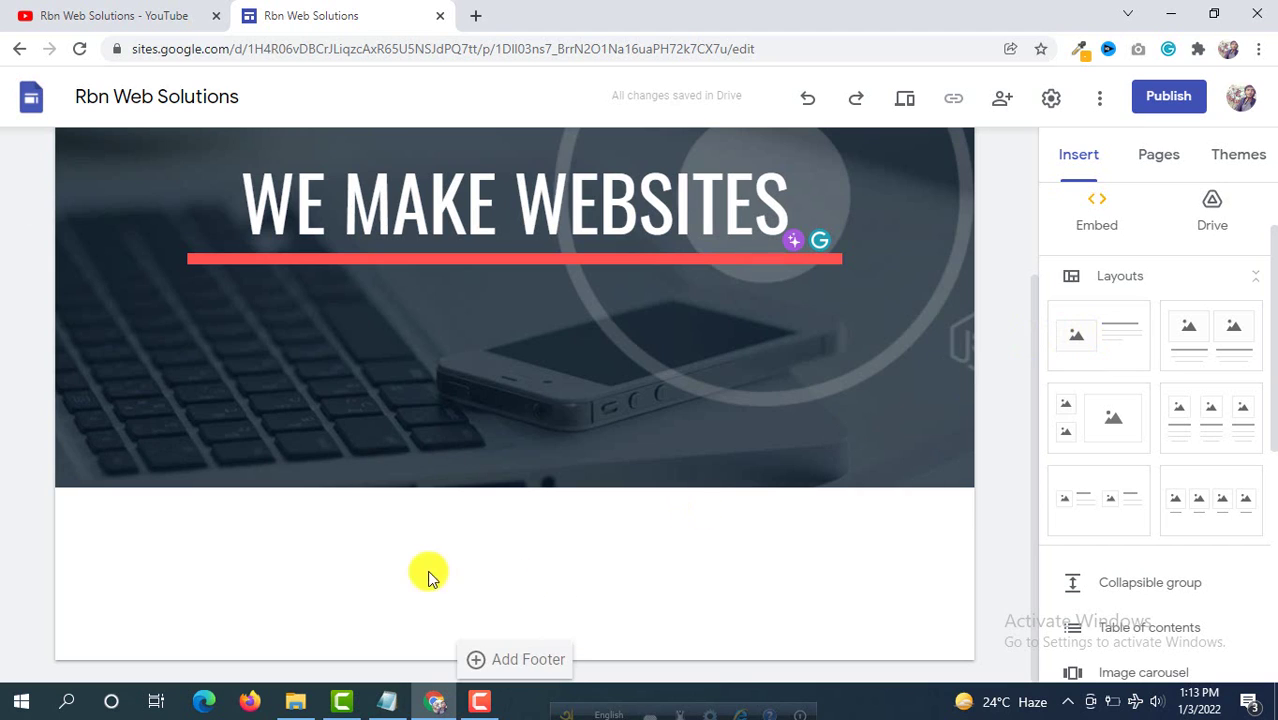
# Step: Insert an image-and-text layout below the header and upload what we do.jpg into its image
pyautogui.click(1101, 347)
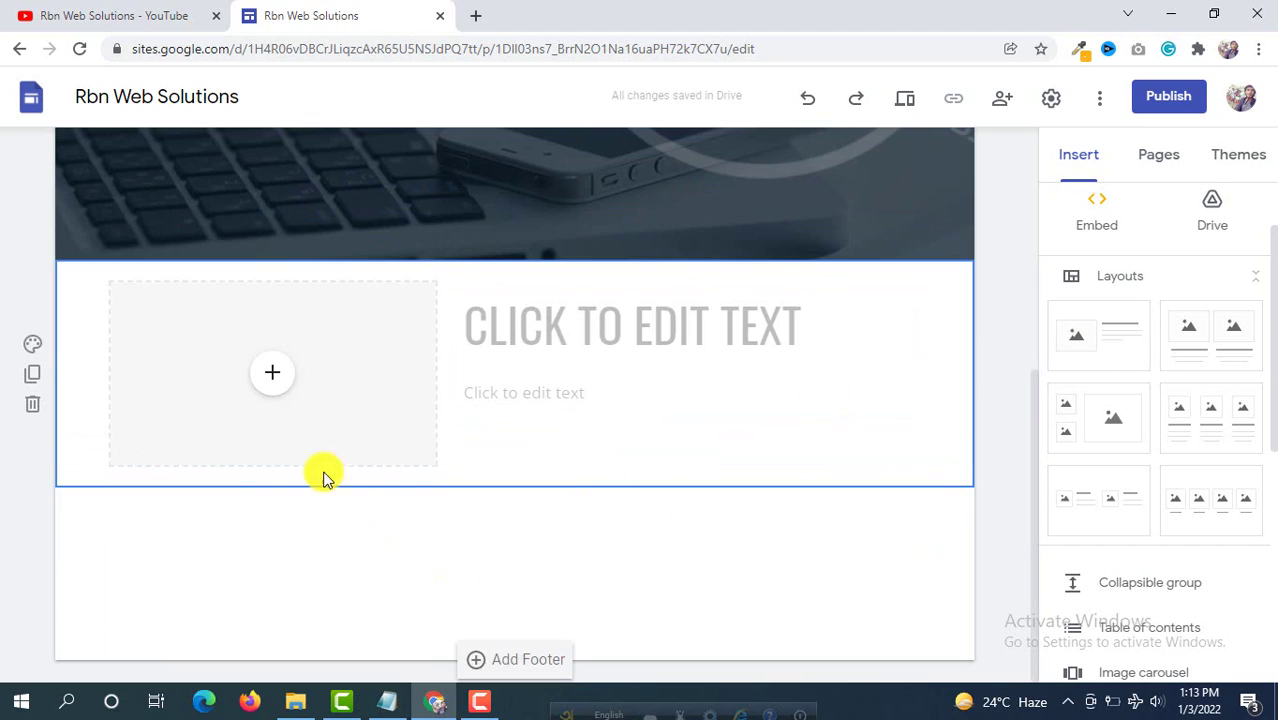
pyautogui.click(272, 376)
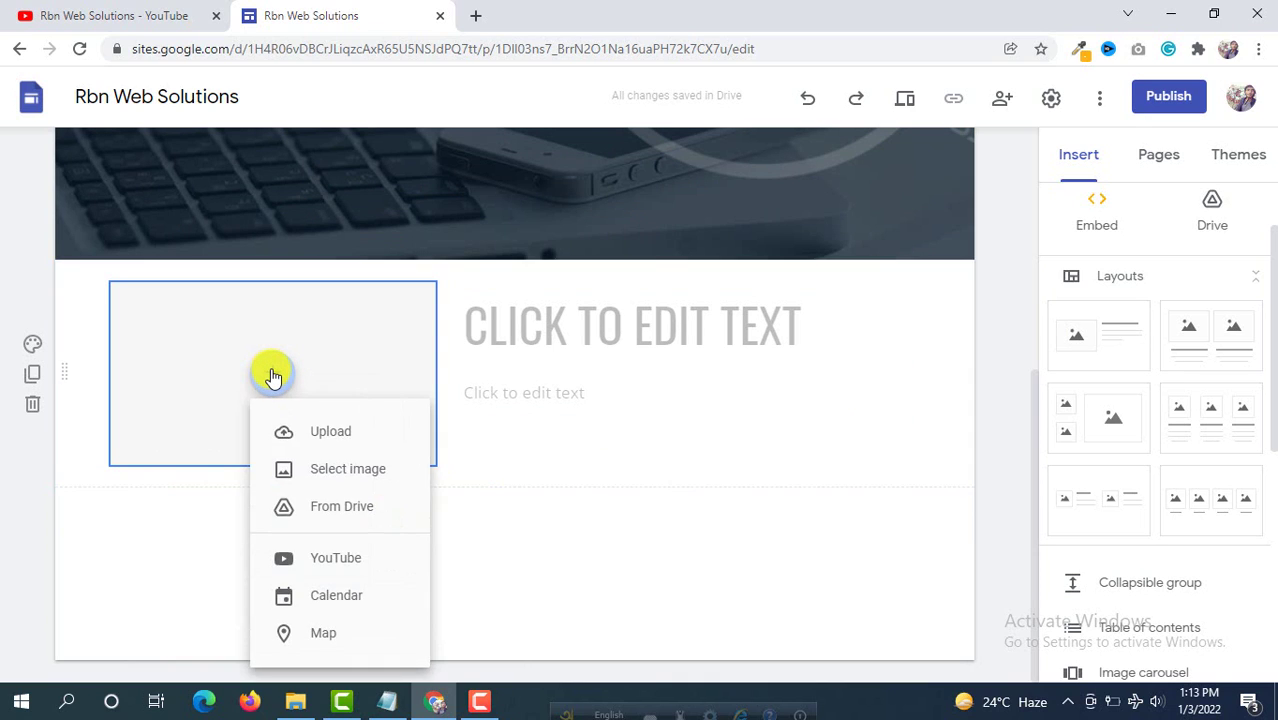
pyautogui.click(340, 446)
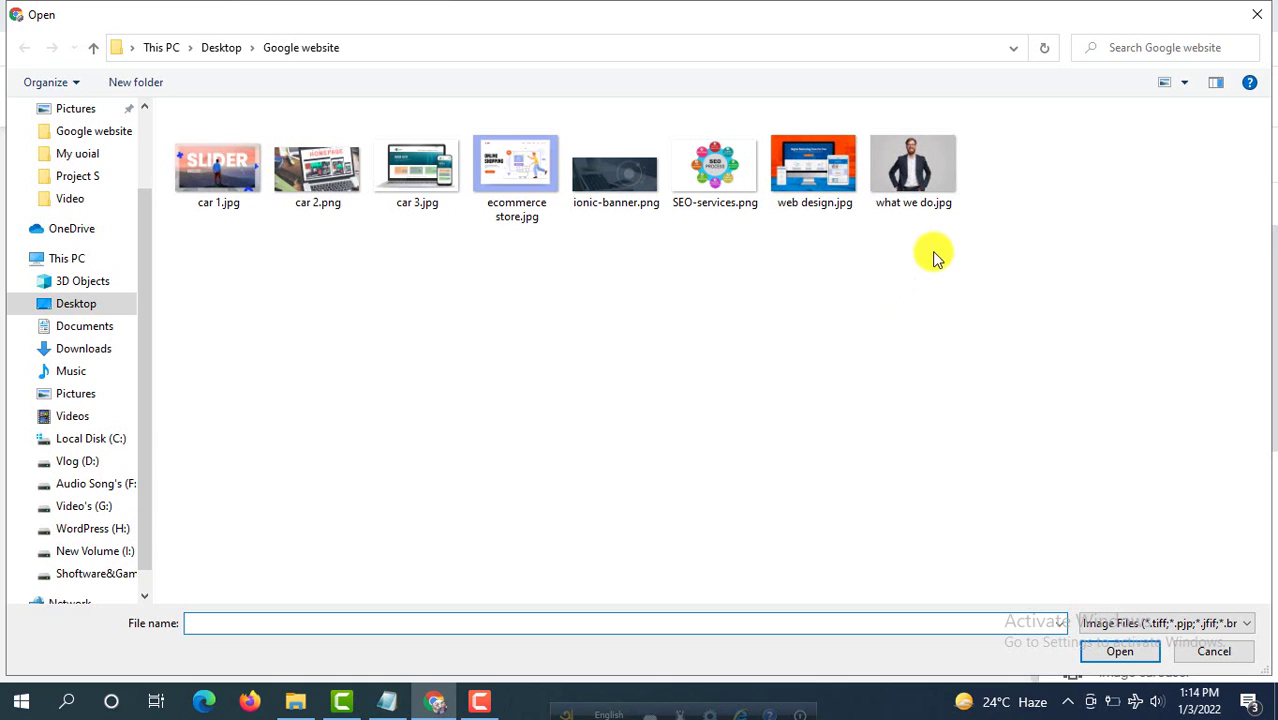
pyautogui.click(916, 186)
pyautogui.click(1122, 654)
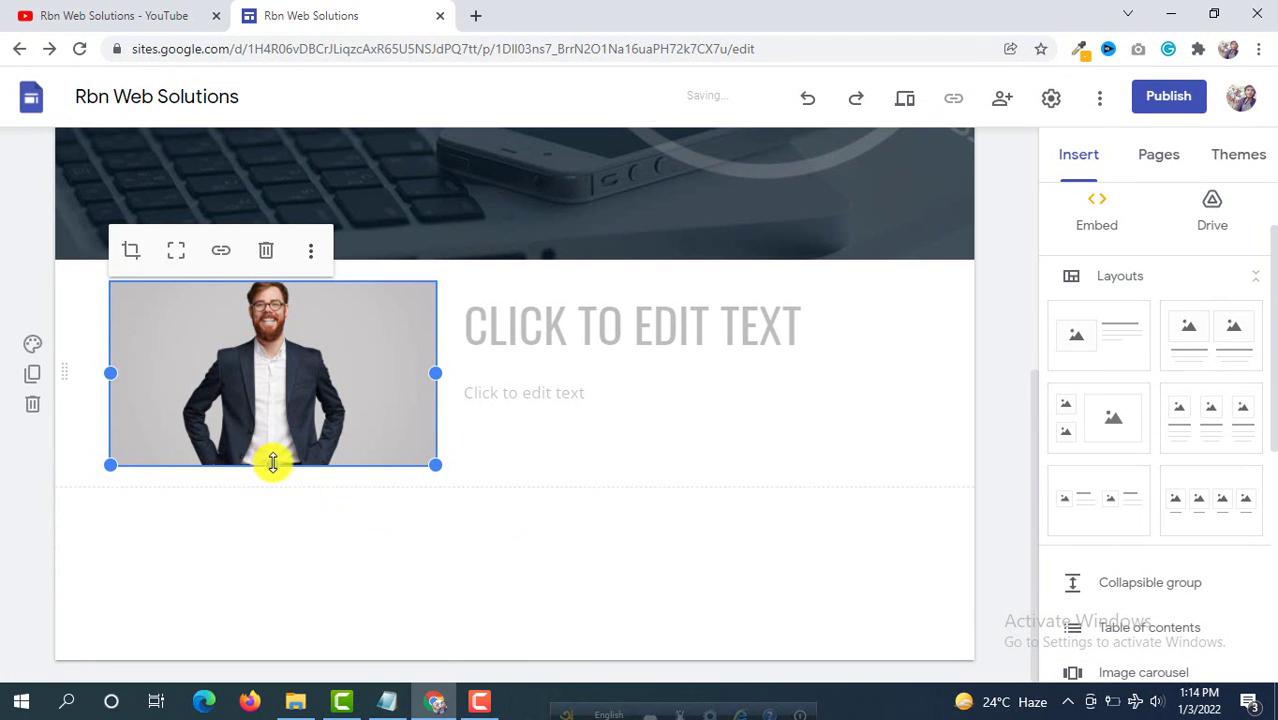
# Step: Resize the suited man's photo to make it taller
pyautogui.moveTo(272, 463); pyautogui.dragTo(272, 523)
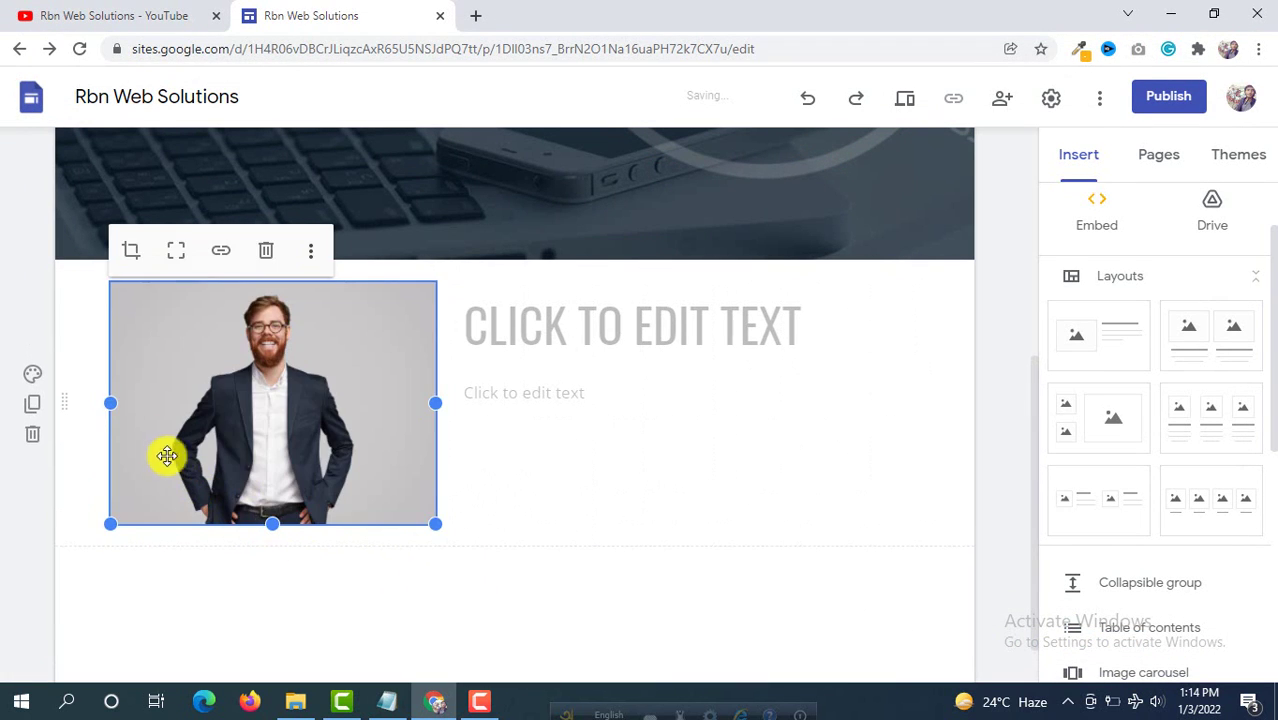
pyautogui.click(103, 406)
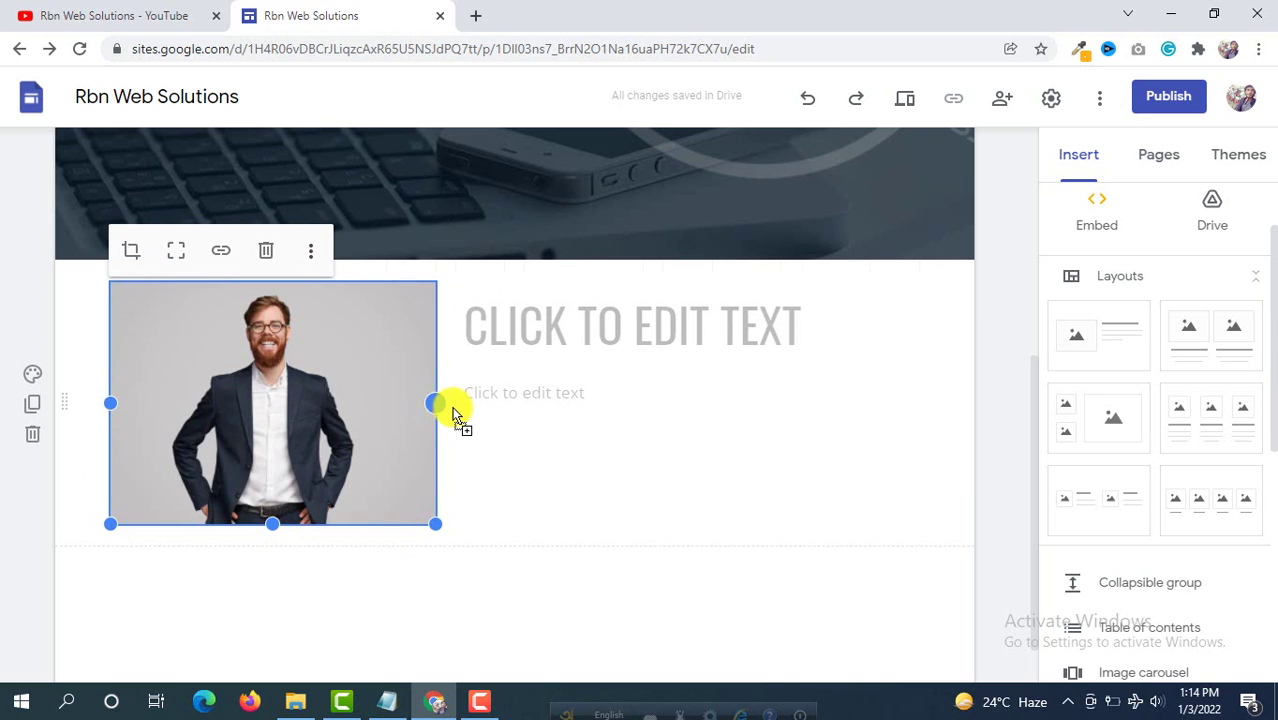
pyautogui.click(452, 410)
pyautogui.moveTo(272, 527); pyautogui.dragTo(276, 518)
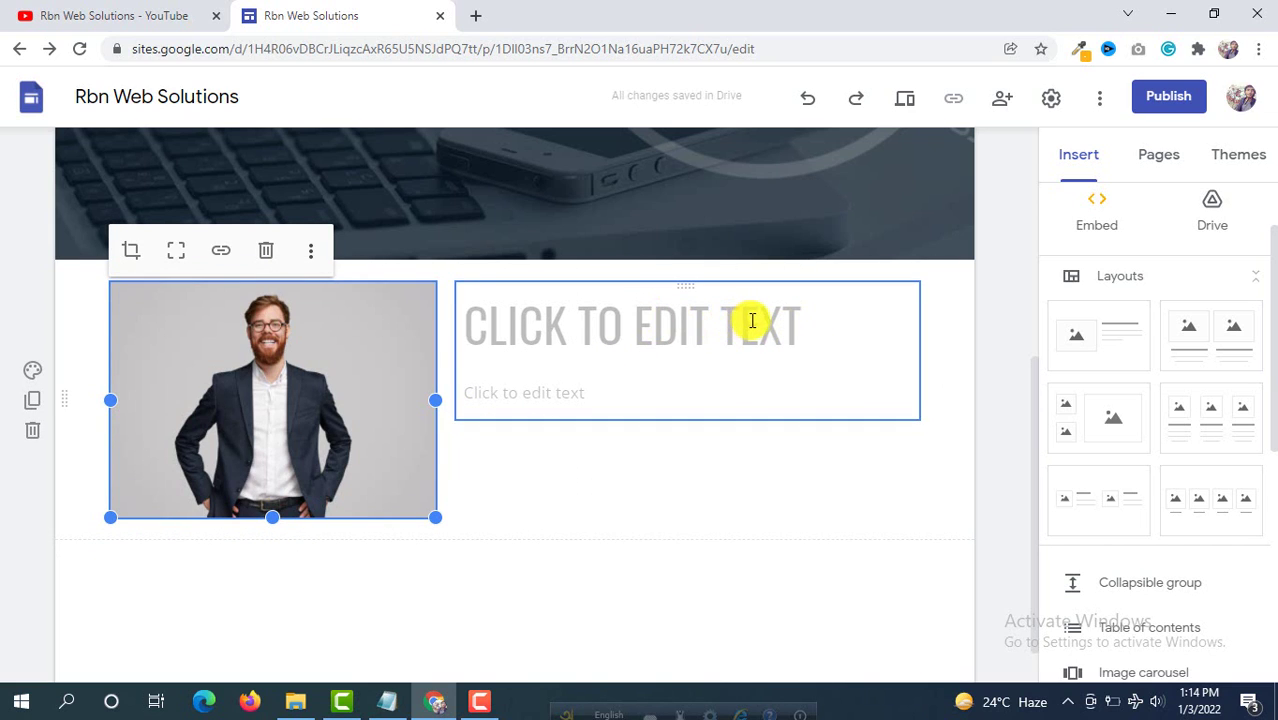
# Step: Type the section heading 'WHAT WE DO' and move to the text box below it
pyautogui.click(752, 321)
pyautogui.write('W')
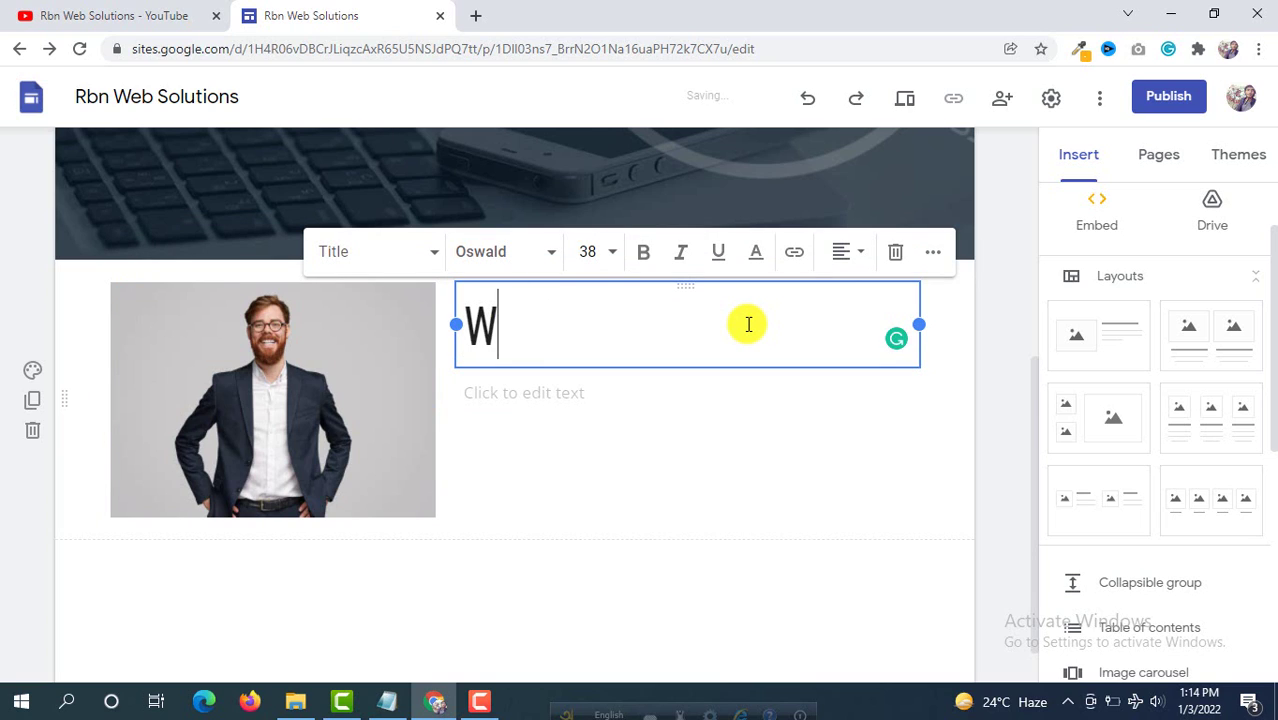
pyautogui.write('HAT WE')
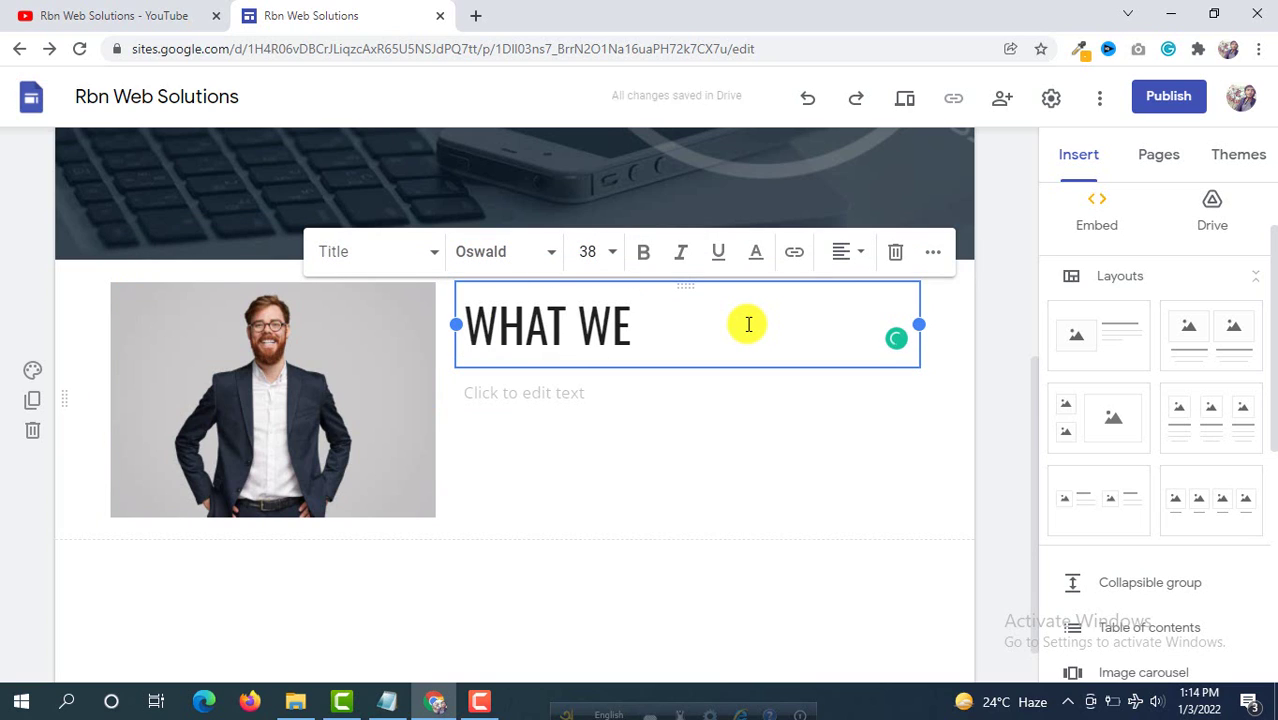
pyautogui.write(' DO')
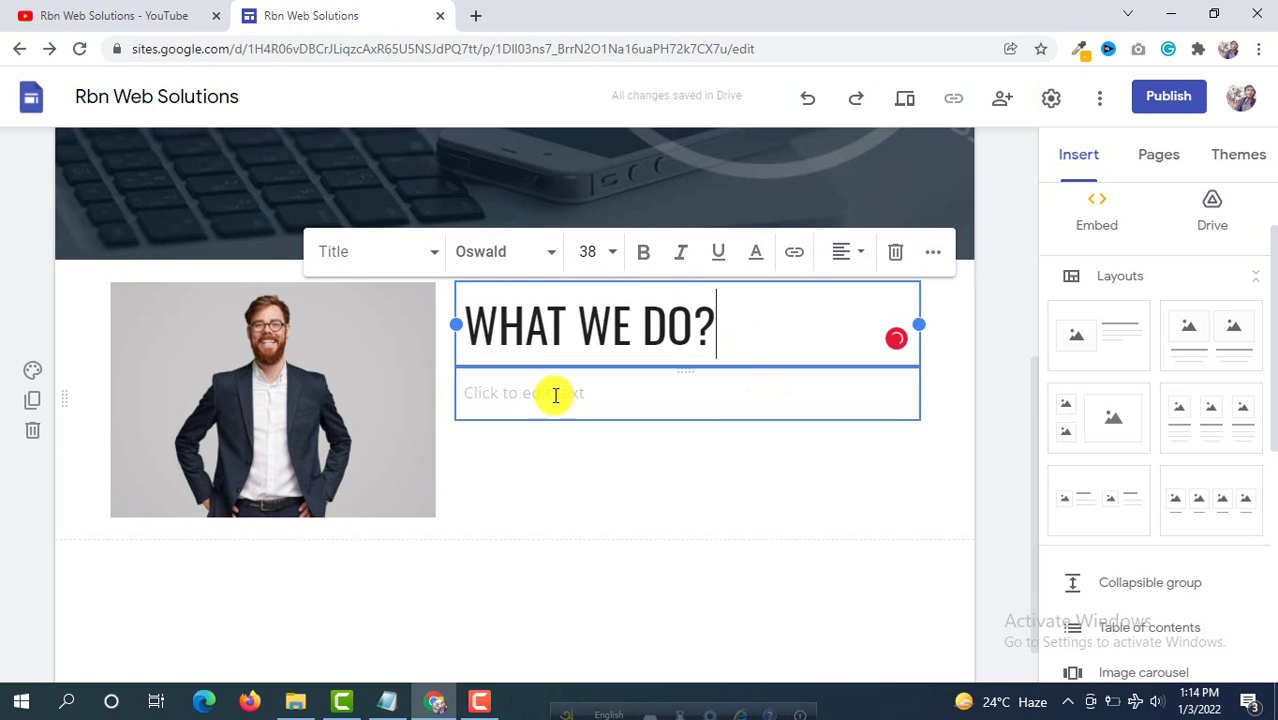
pyautogui.click(554, 394)
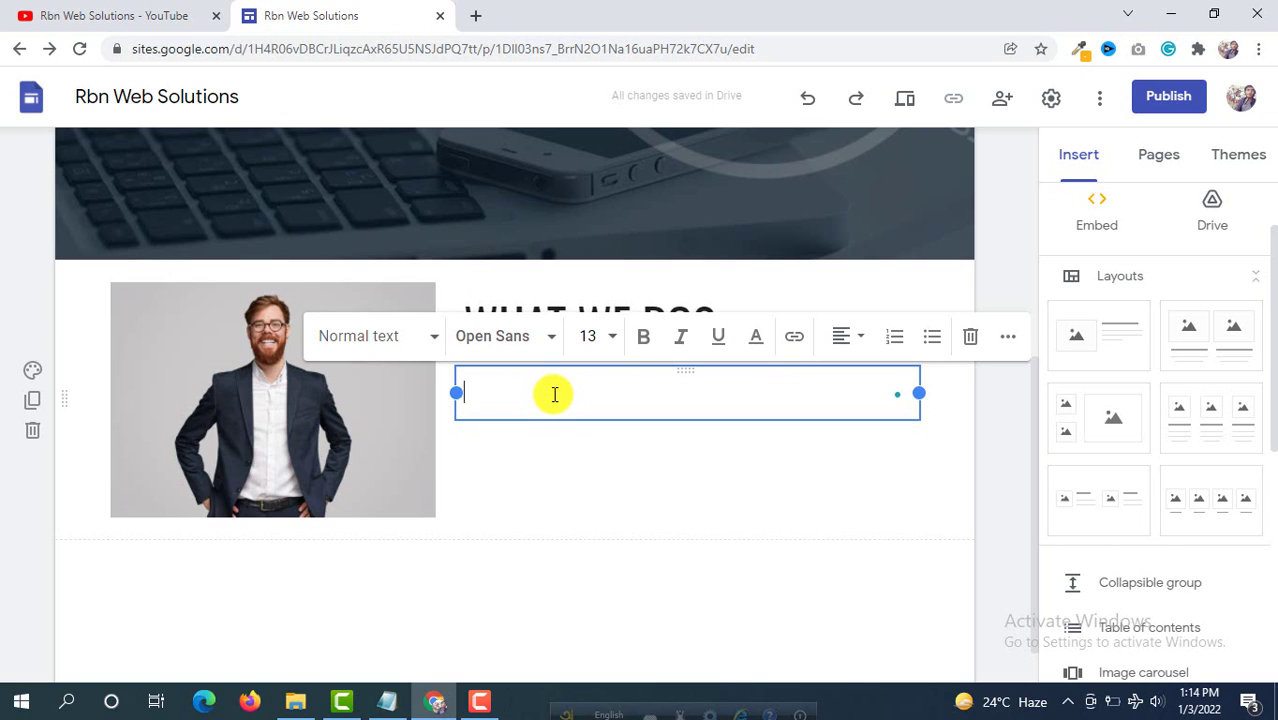
# Step: In a new tab, search 'lore' and open the loremipsum.io generator
pyautogui.click(475, 17)
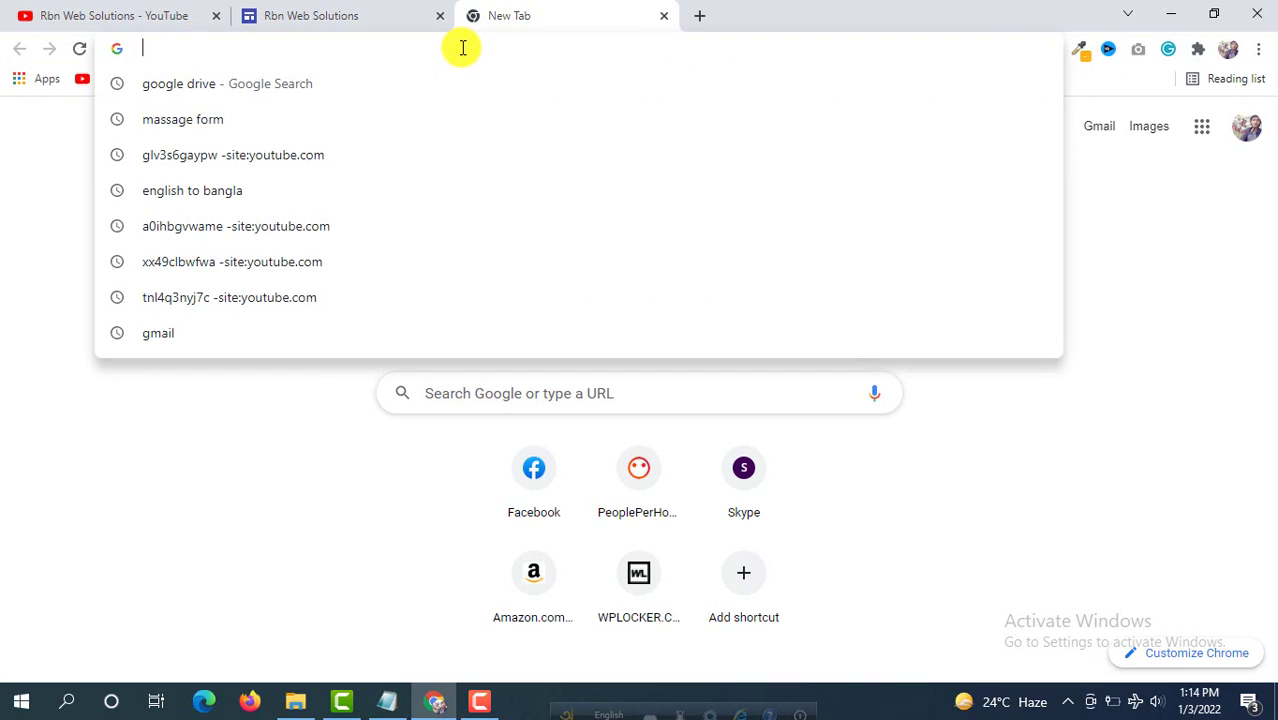
pyautogui.write('lore')
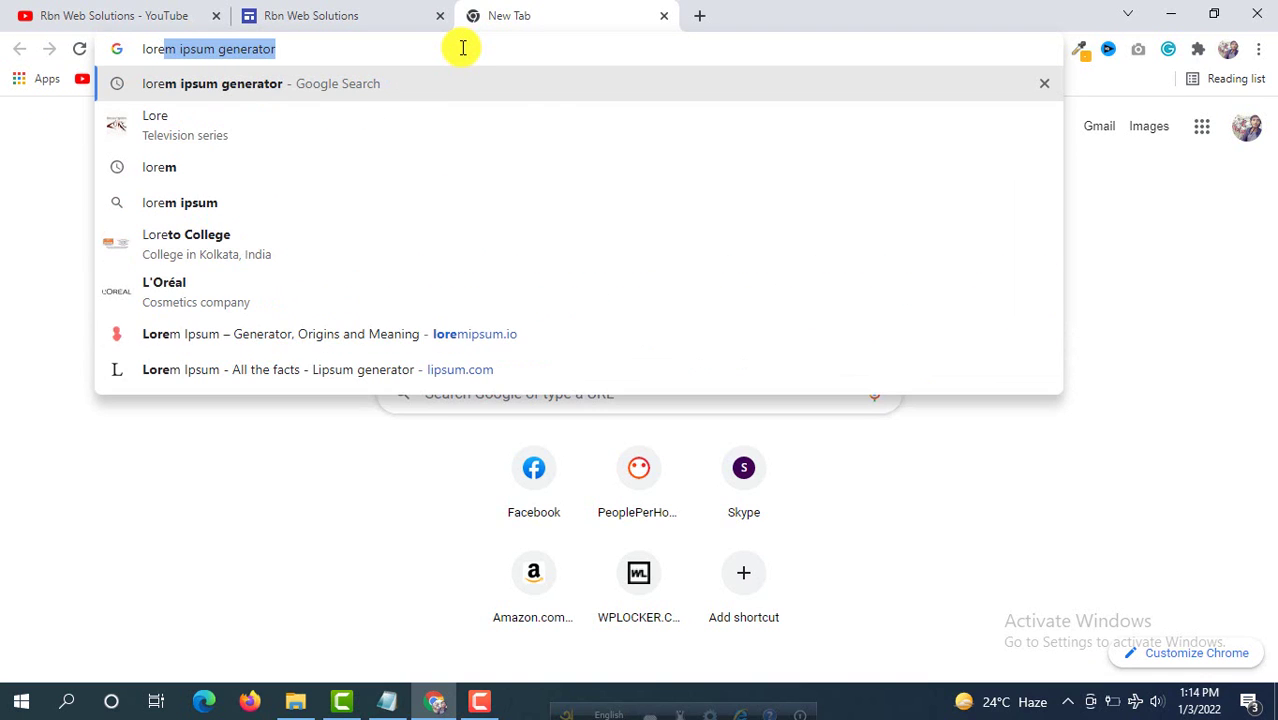
pyautogui.press('Return')
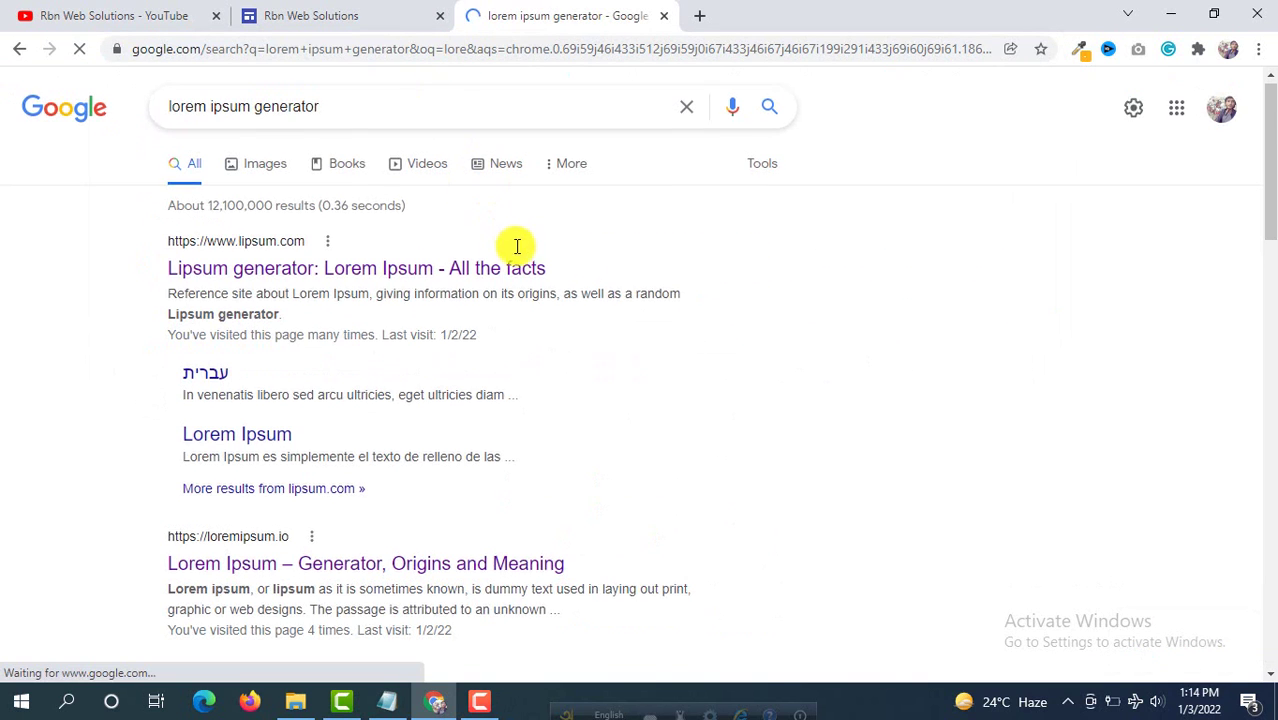
pyautogui.scroll(-2, 385, 385)
pyautogui.click(378, 385)
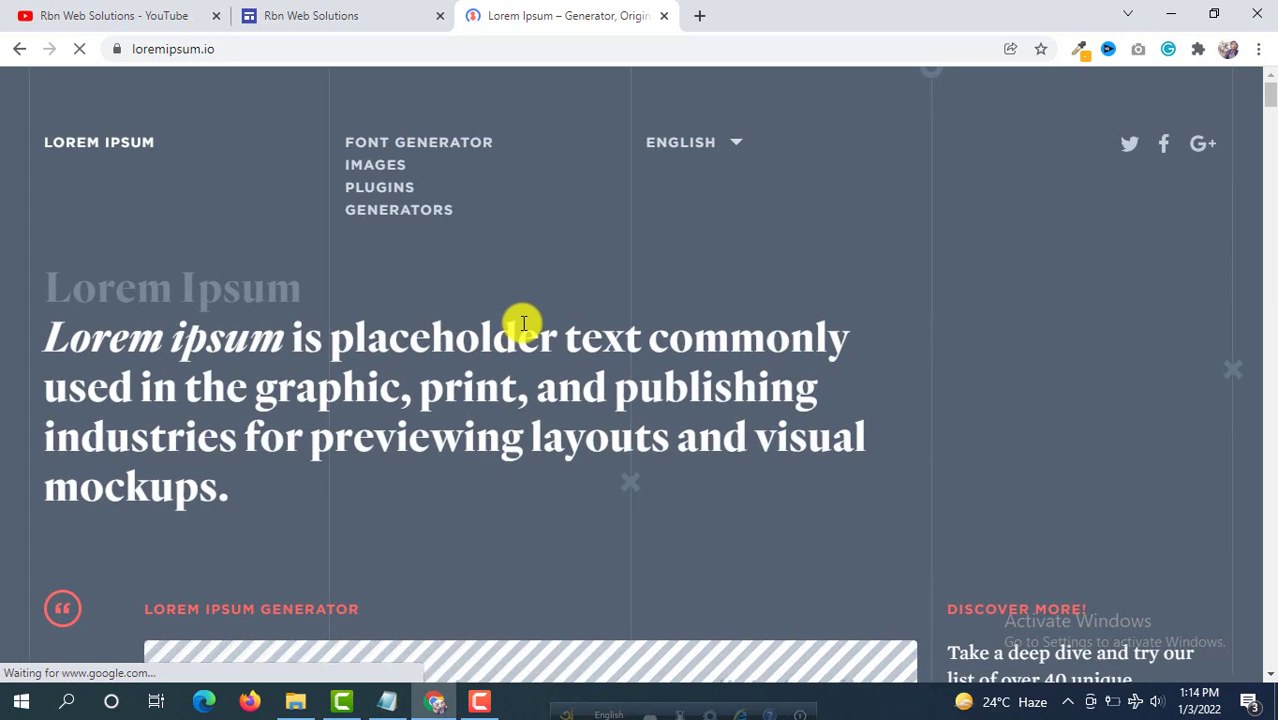
# Step: Copy the generated lorem ipsum text and return to the site editor
pyautogui.scroll(-1, 529, 325)
pyautogui.scroll(-4, 529, 325)
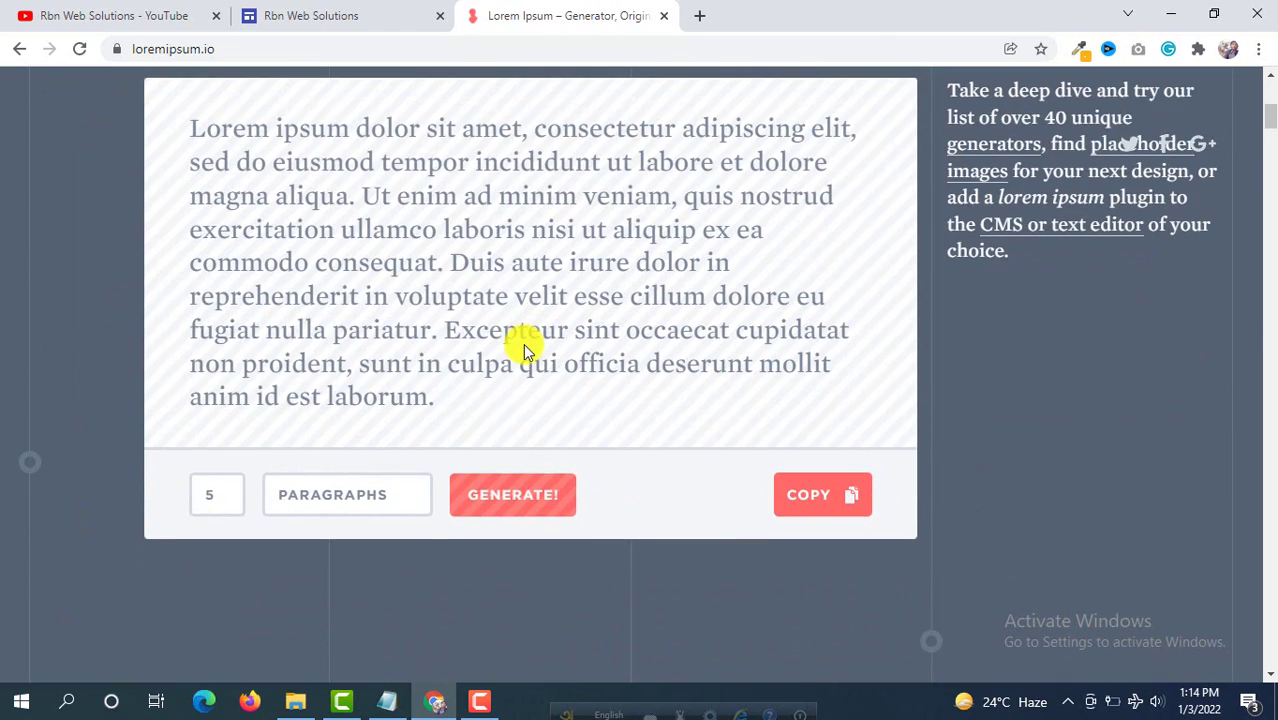
pyautogui.scroll(1, 453, 263)
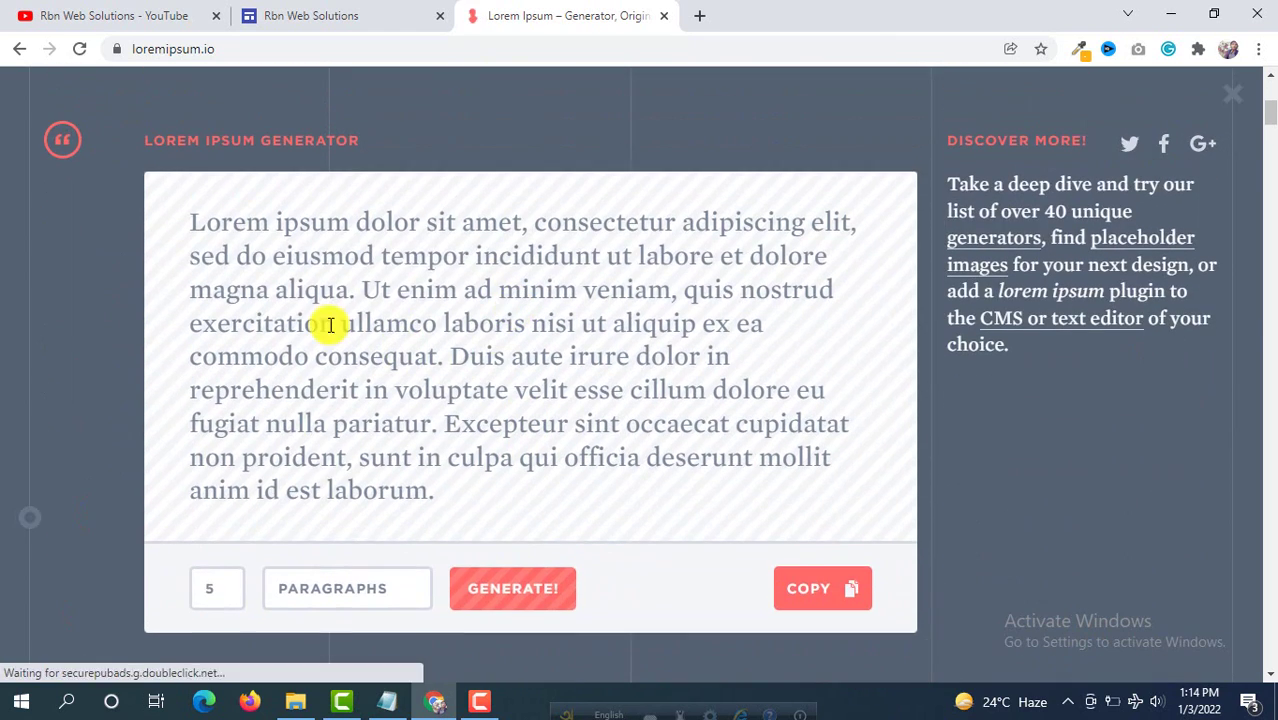
pyautogui.click(818, 590)
pyautogui.click(358, 12)
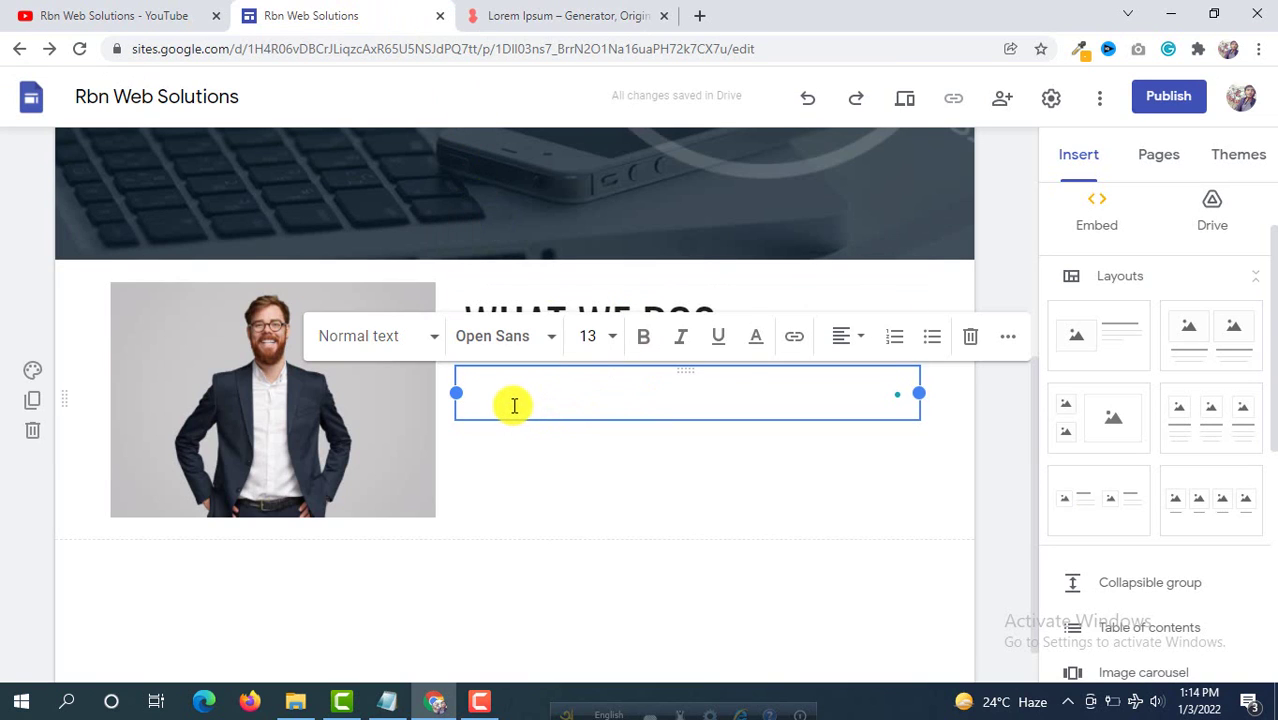
# Step: Paste the lorem ipsum text into the box under WHAT WE DO
pyautogui.rightClick(512, 408)
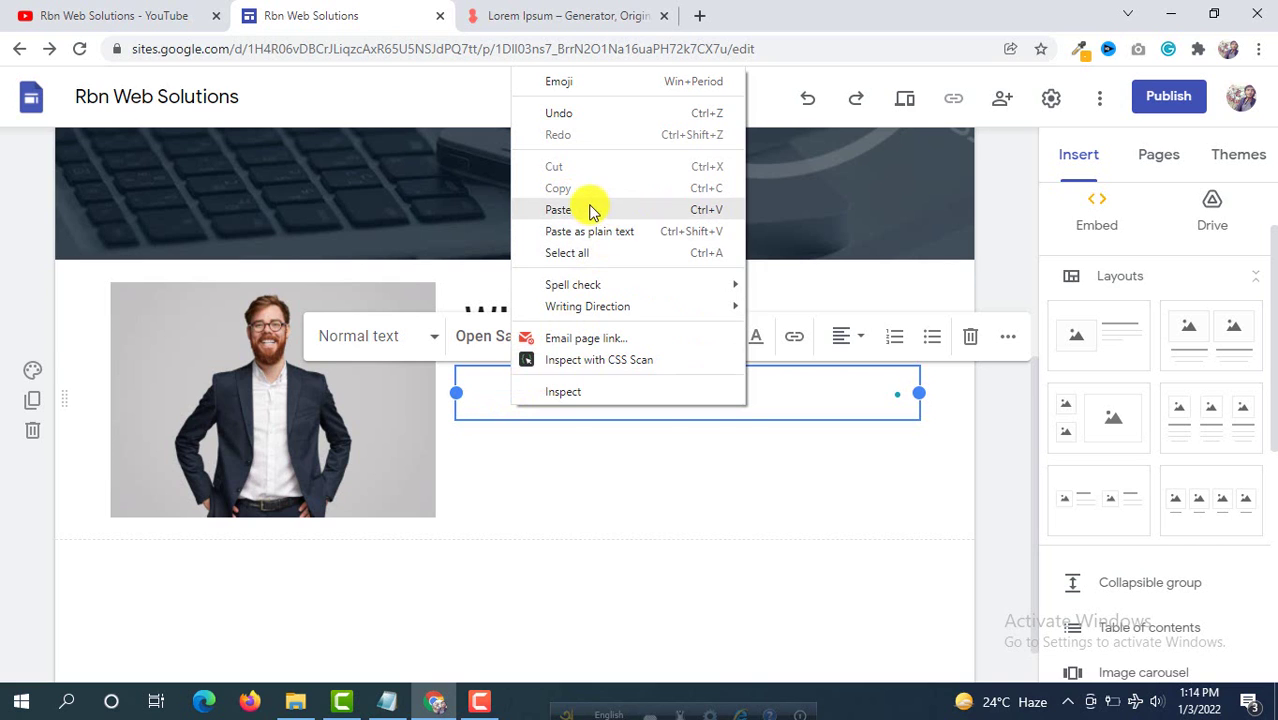
pyautogui.click(590, 210)
pyautogui.scroll(1, 650, 314)
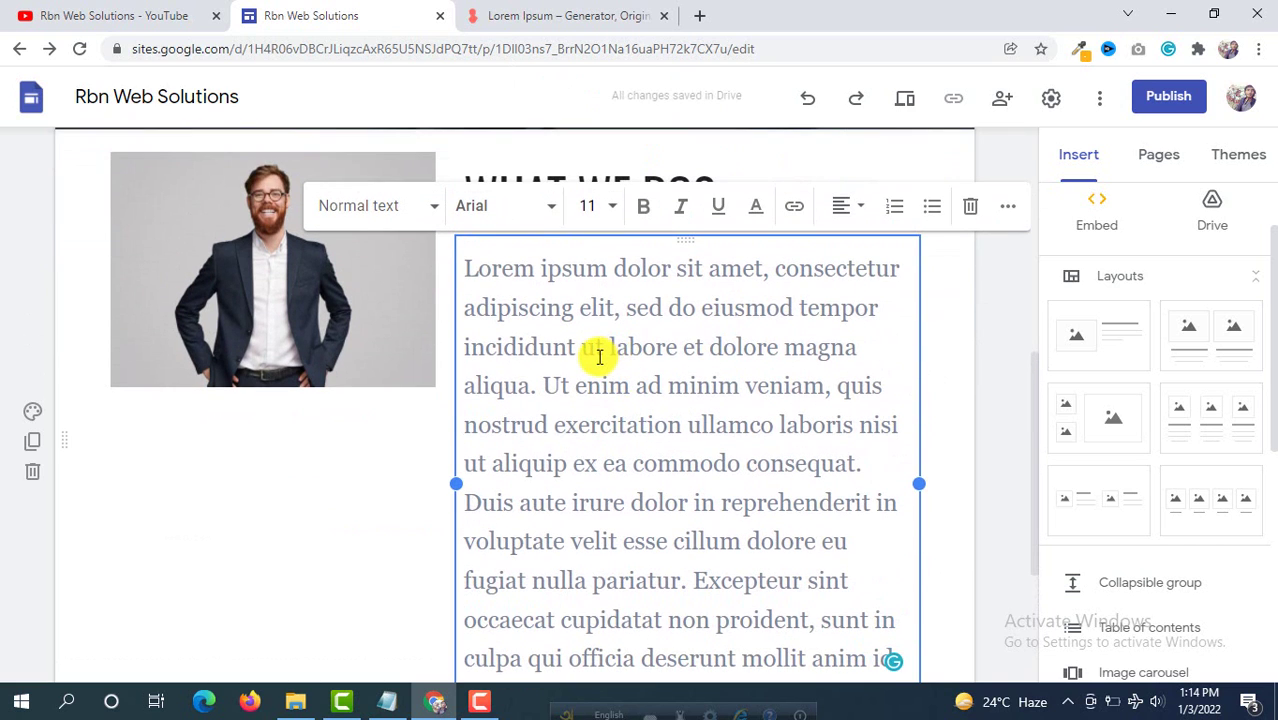
# Step: Format the whole paragraph in Open Sans Normal at size 14
pyautogui.hotkey('ctrl', 'a')
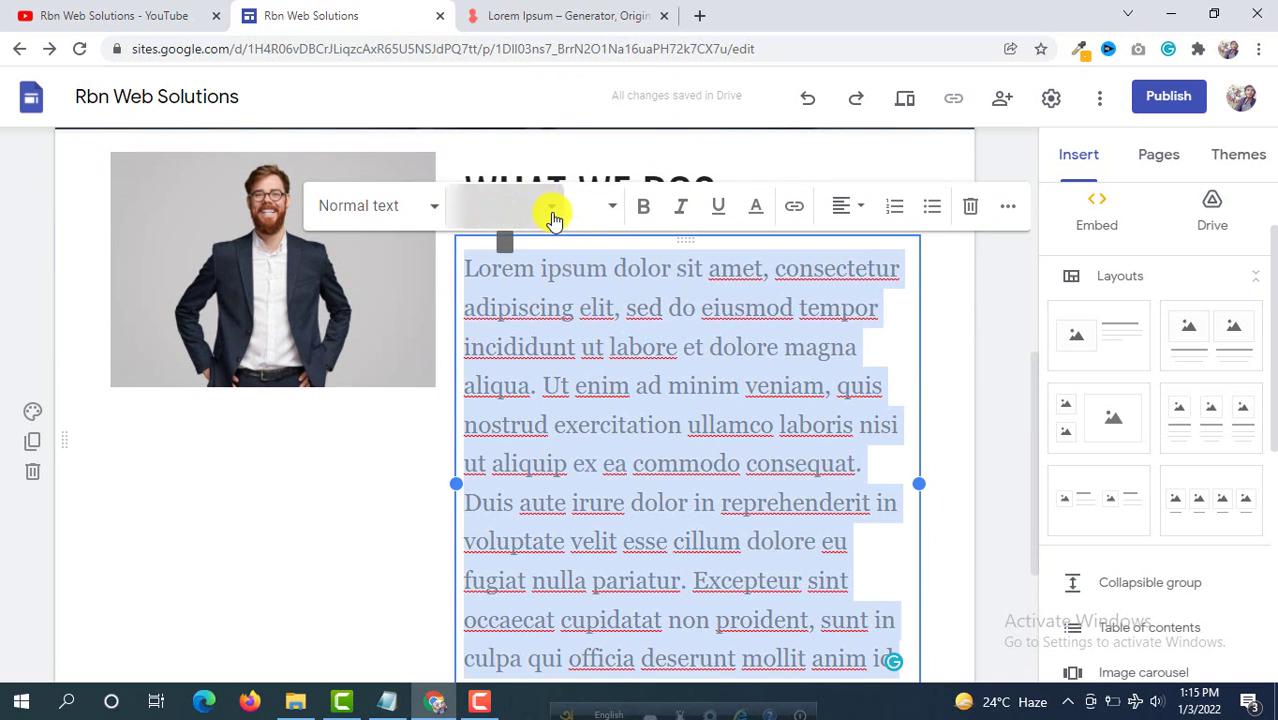
pyautogui.click(552, 208)
pyautogui.moveTo(539, 296)
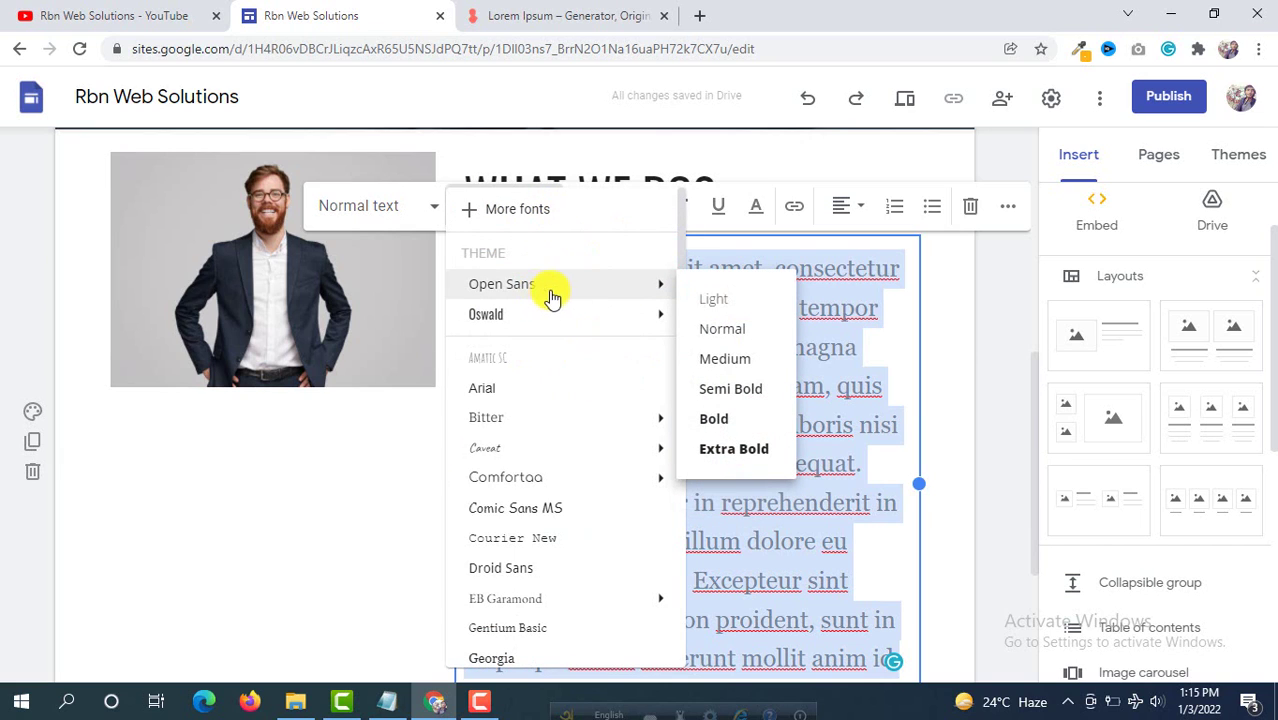
pyautogui.click(728, 330)
pyautogui.scroll(-2, 733, 355)
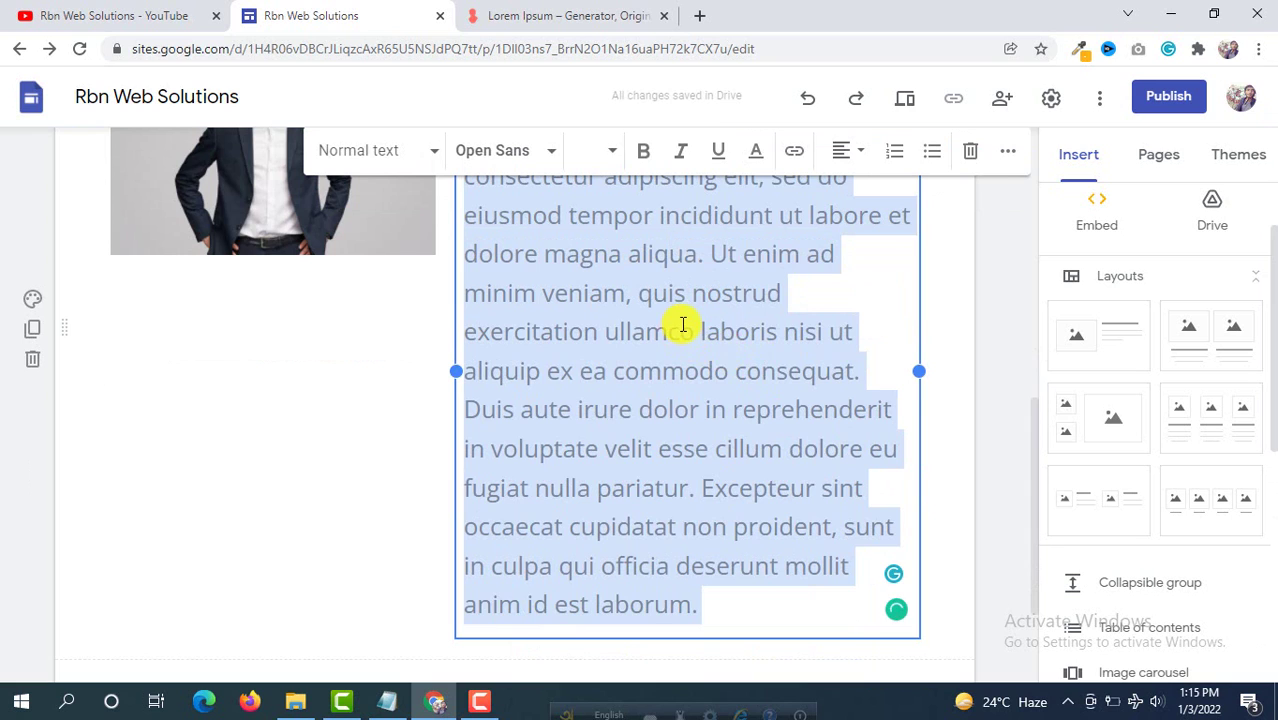
pyautogui.scroll(2, 683, 325)
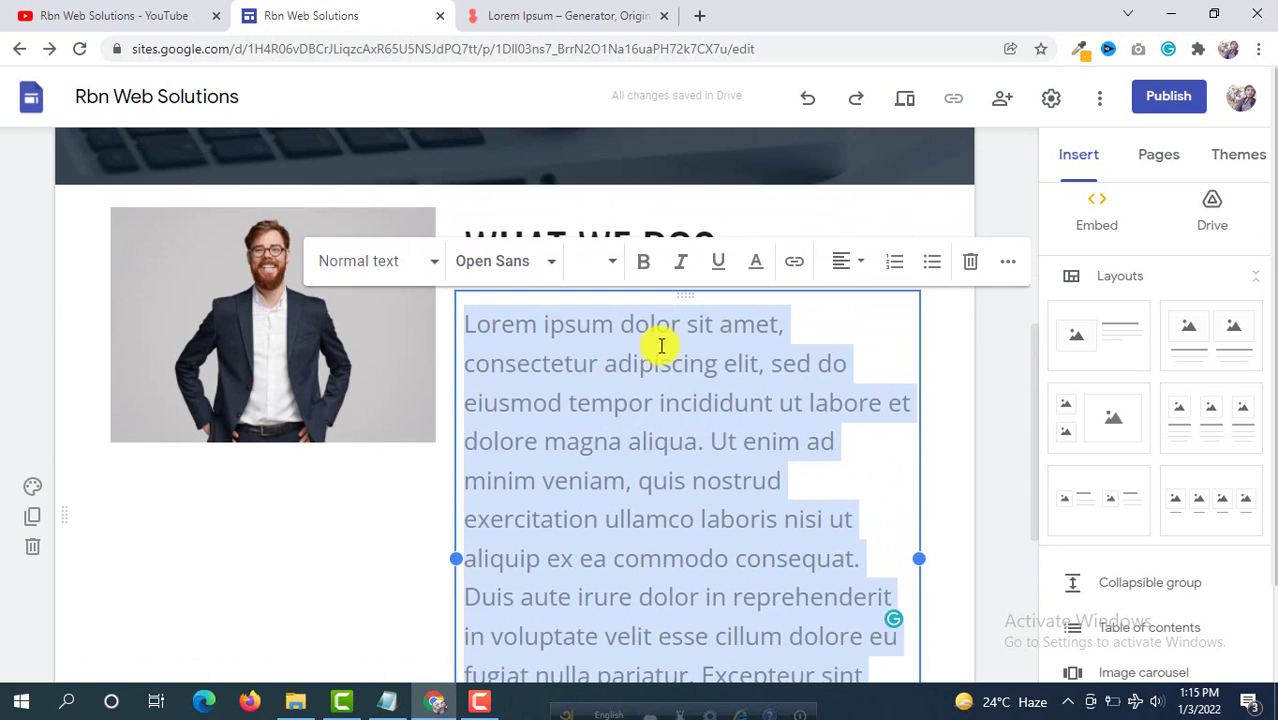
pyautogui.click(612, 262)
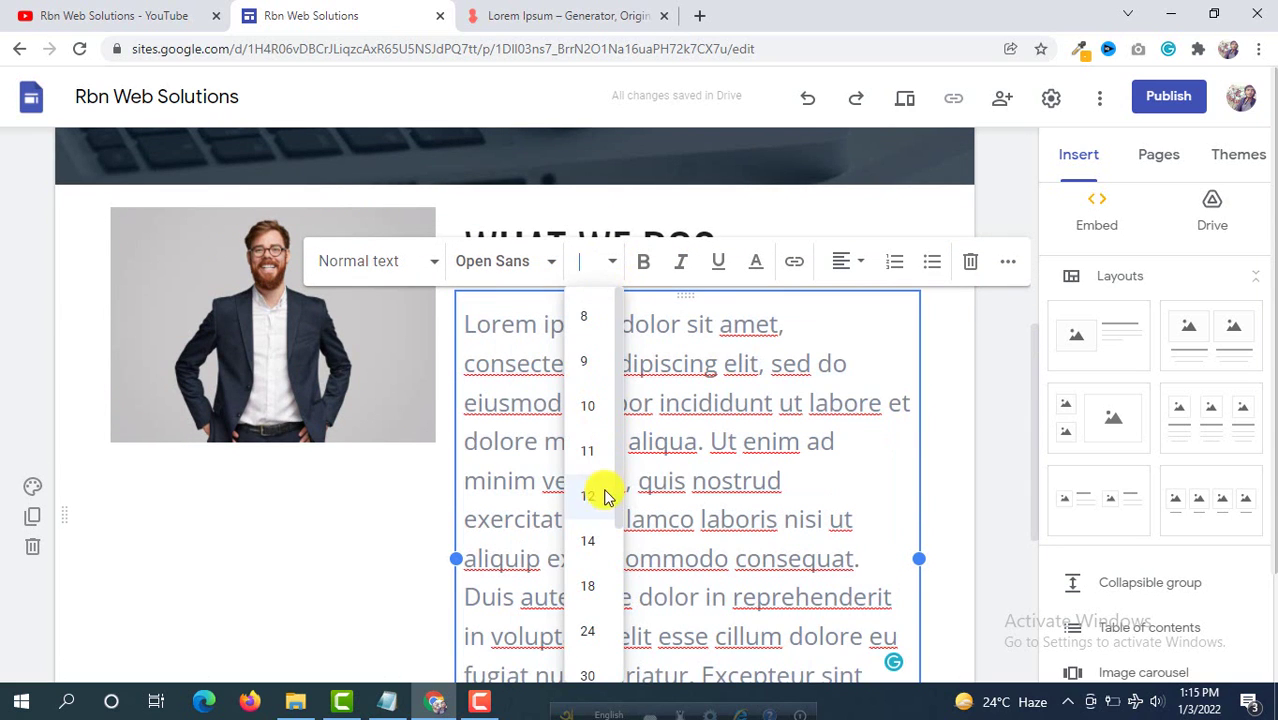
pyautogui.click(590, 541)
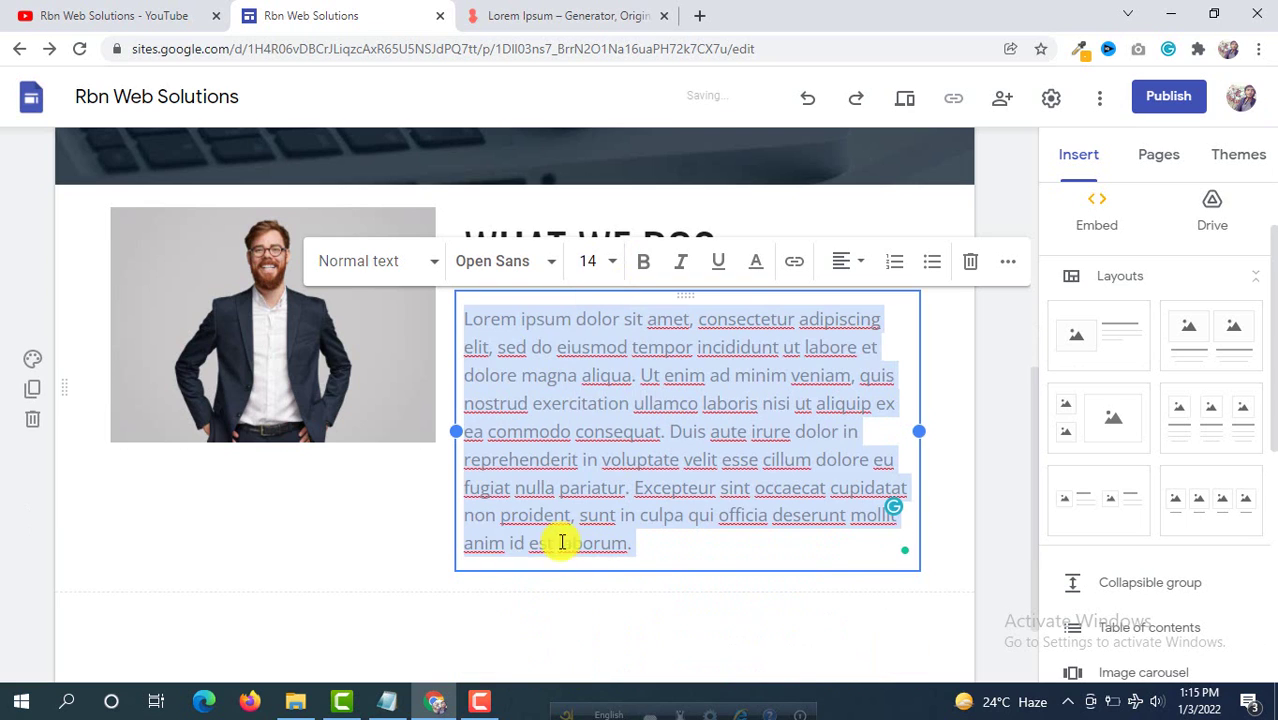
pyautogui.click(367, 535)
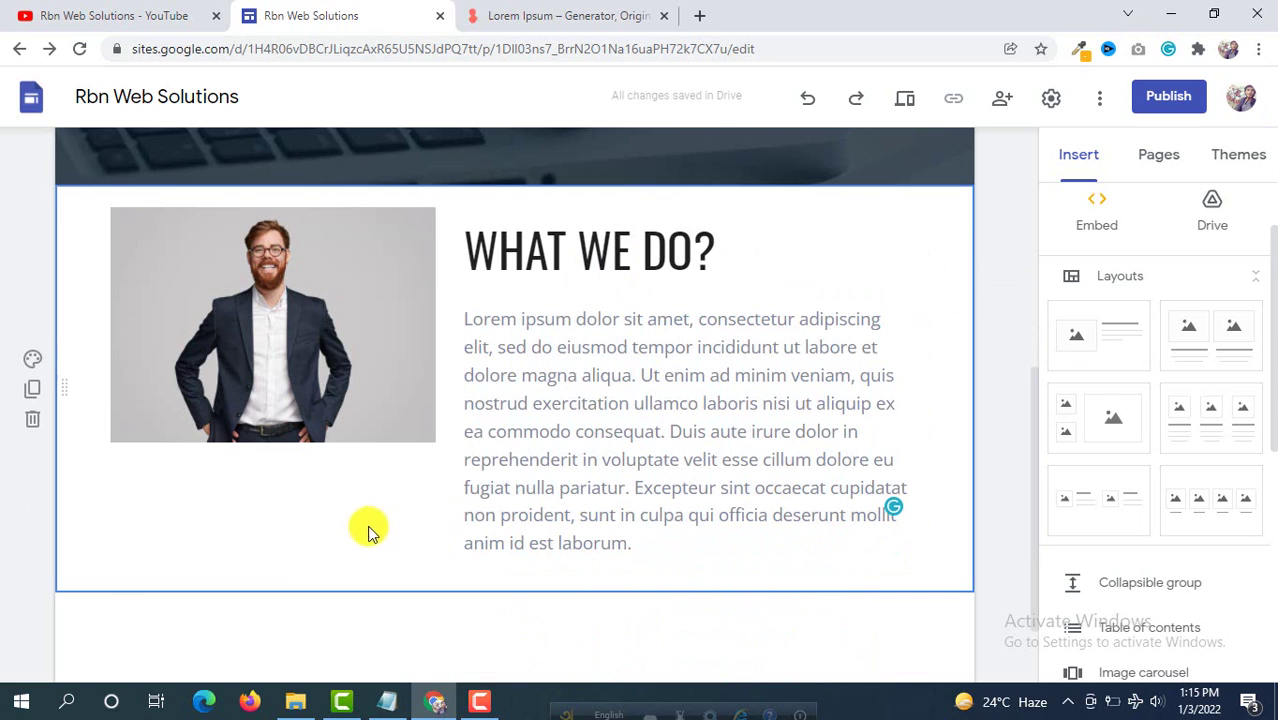
# Step: Widen the WHAT WE DO text box slightly to the right
pyautogui.click(371, 348)
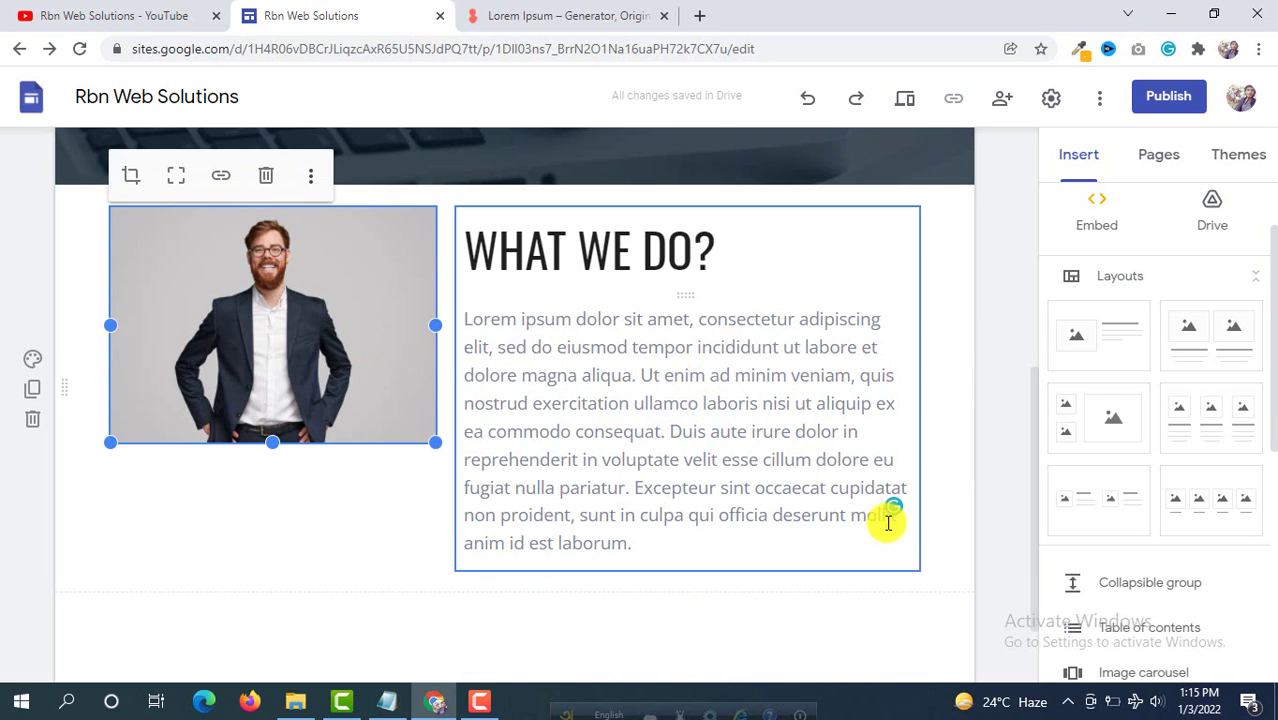
pyautogui.click(650, 380)
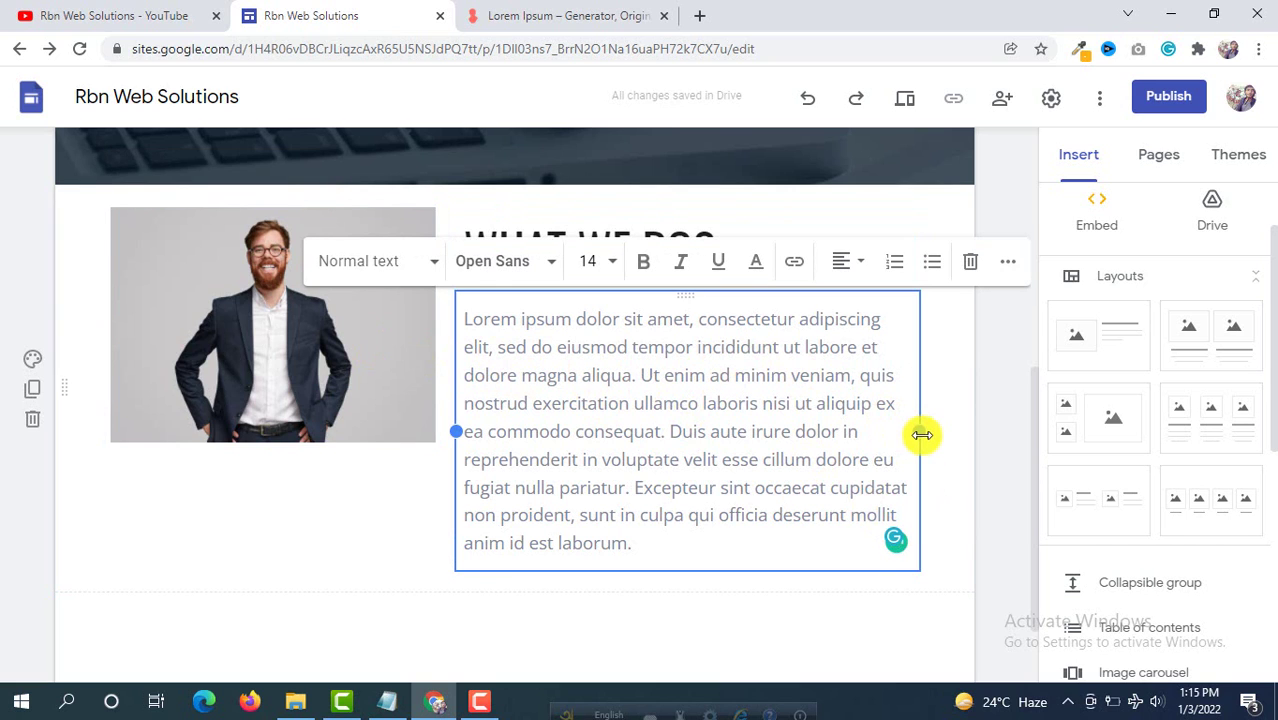
pyautogui.moveTo(923, 431); pyautogui.dragTo(957, 425)
# Step: Stretch the suited man's photo taller to match the text, then review the section
pyautogui.scroll(1, 379, 465)
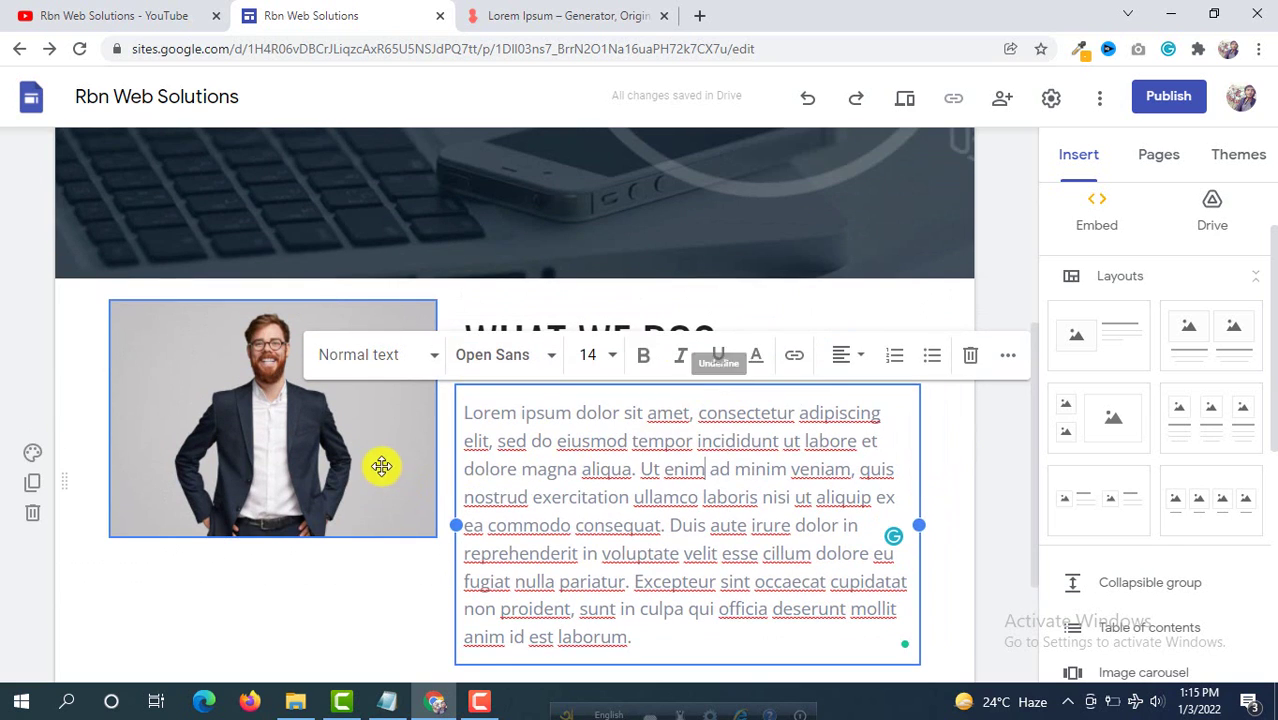
pyautogui.click(358, 468)
pyautogui.scroll(-1, 291, 505)
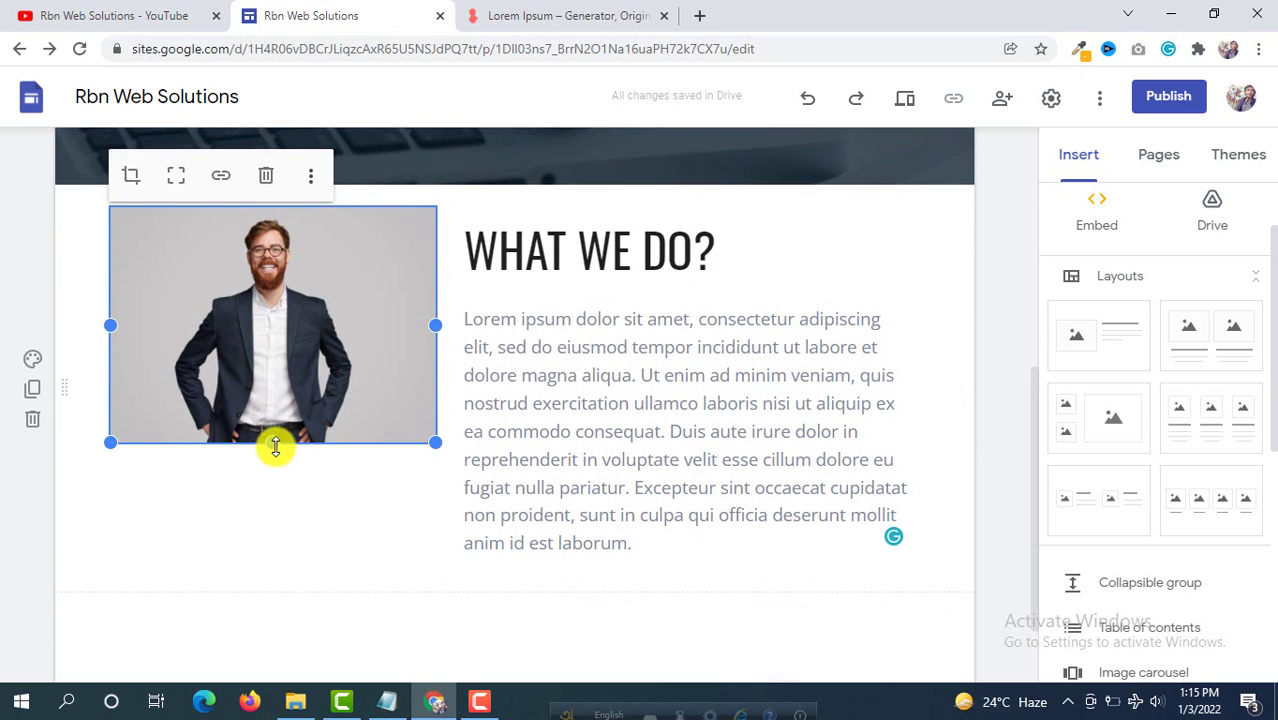
pyautogui.moveTo(267, 469); pyautogui.dragTo(266, 530)
pyautogui.scroll(-1, 1004, 288)
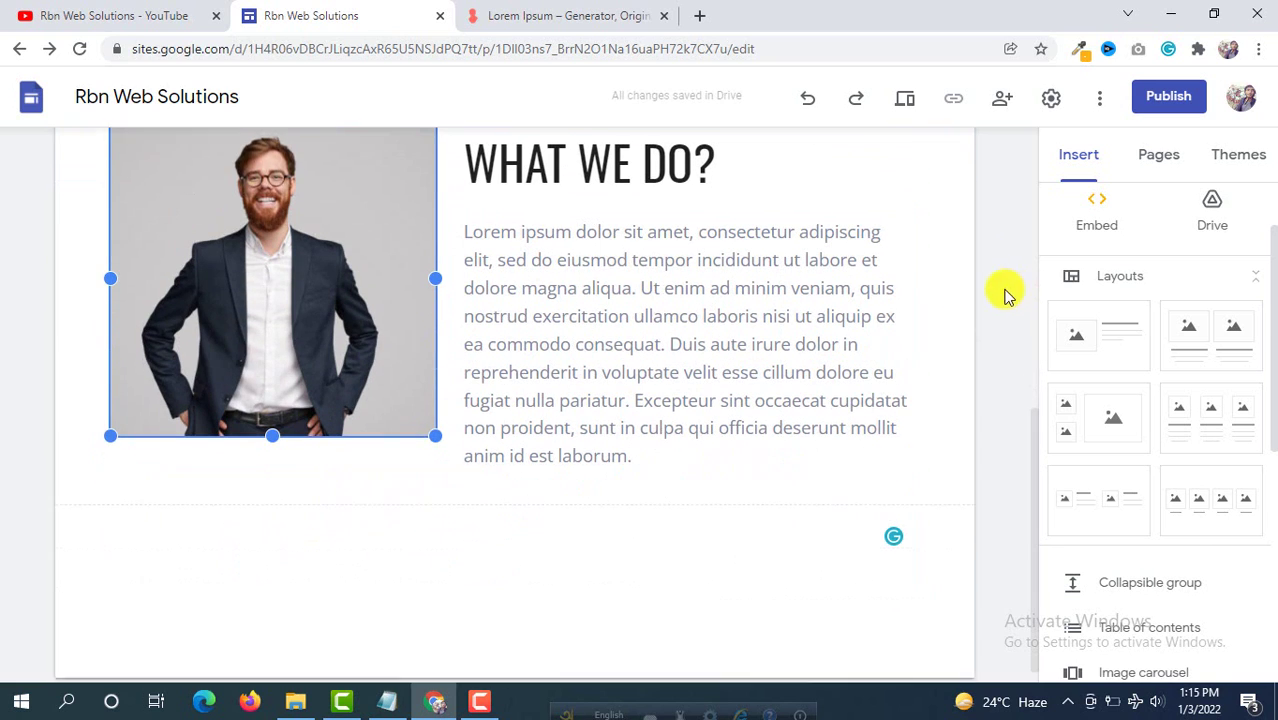
pyautogui.scroll(2, 588, 308)
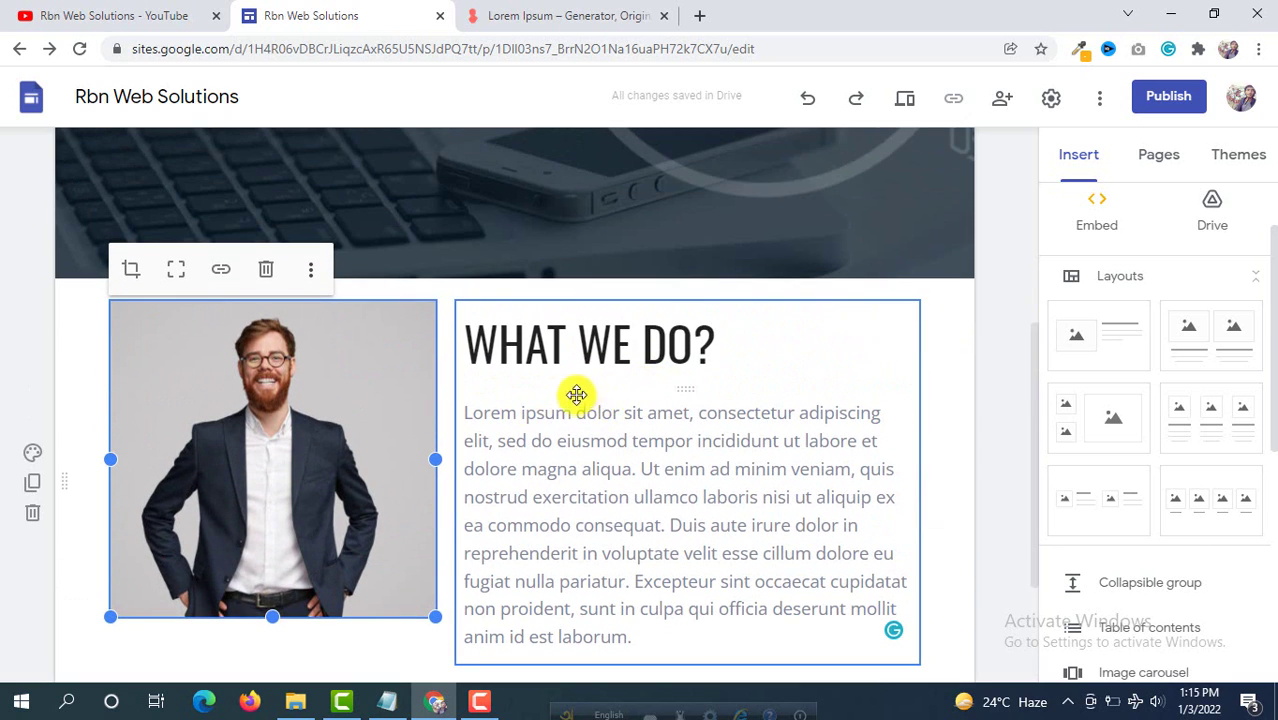
pyautogui.scroll(-2, 448, 408)
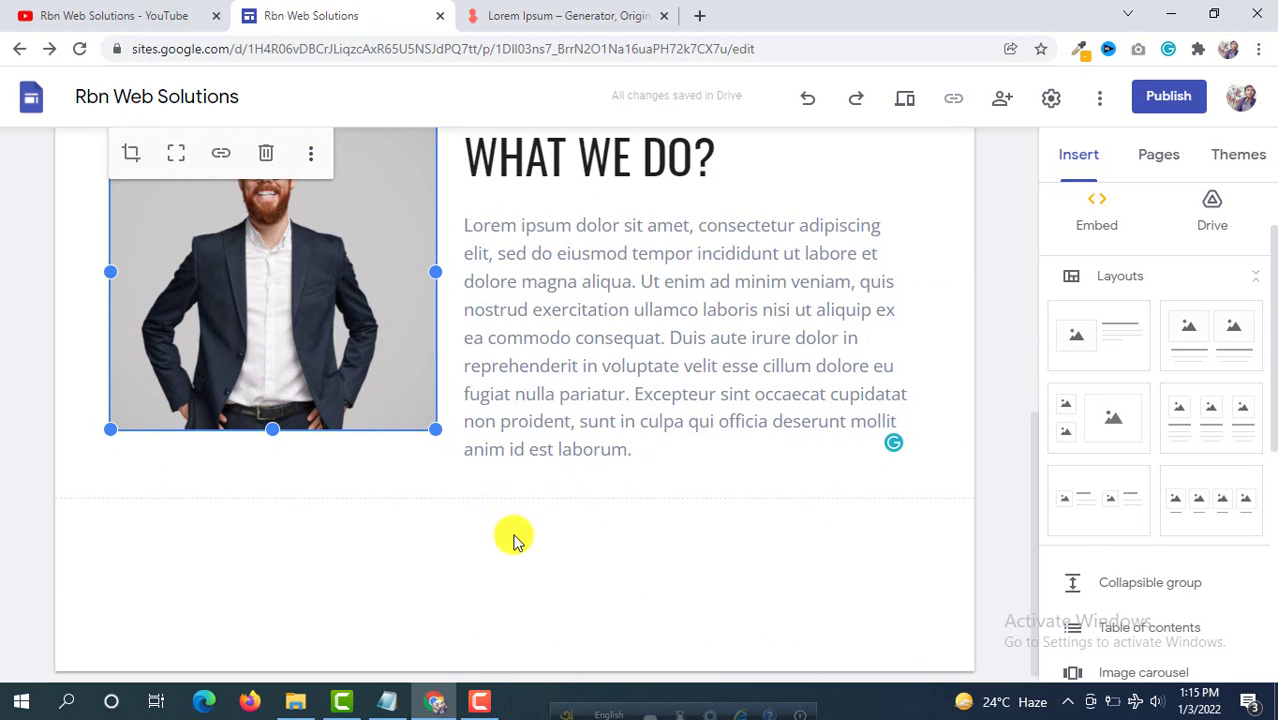
pyautogui.scroll(-1, 416, 451)
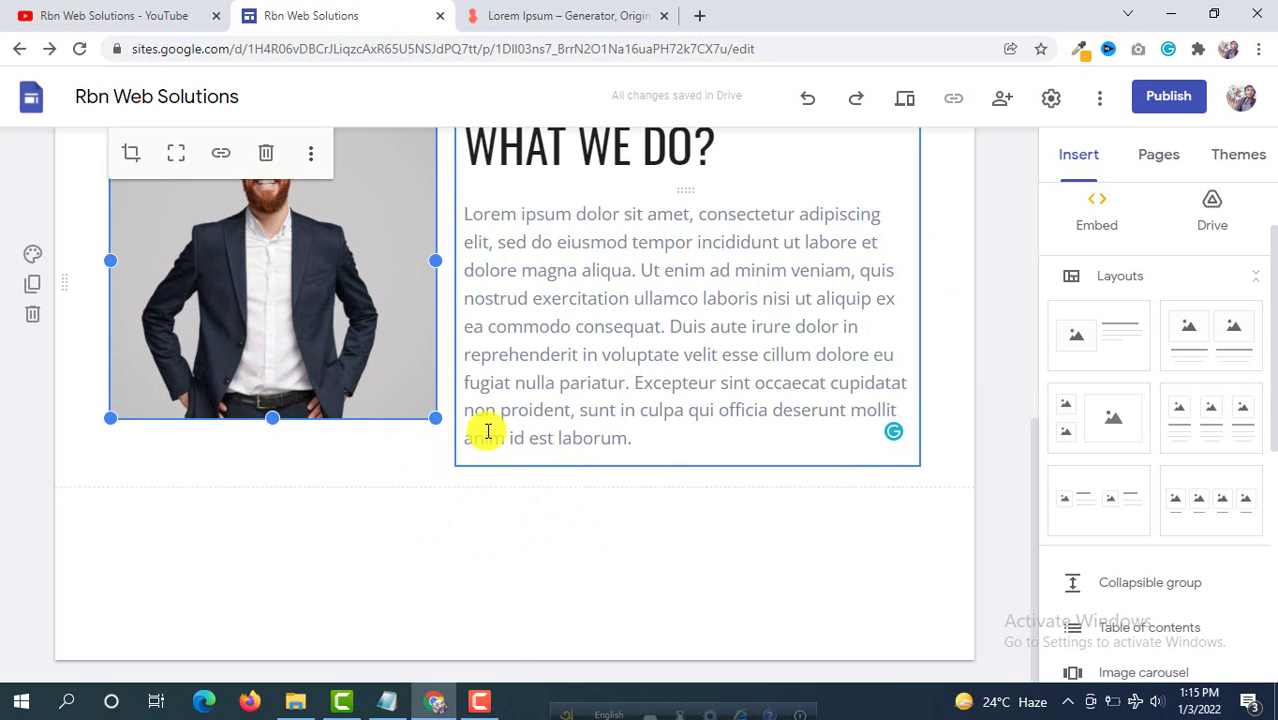
pyautogui.scroll(3, 60, 415)
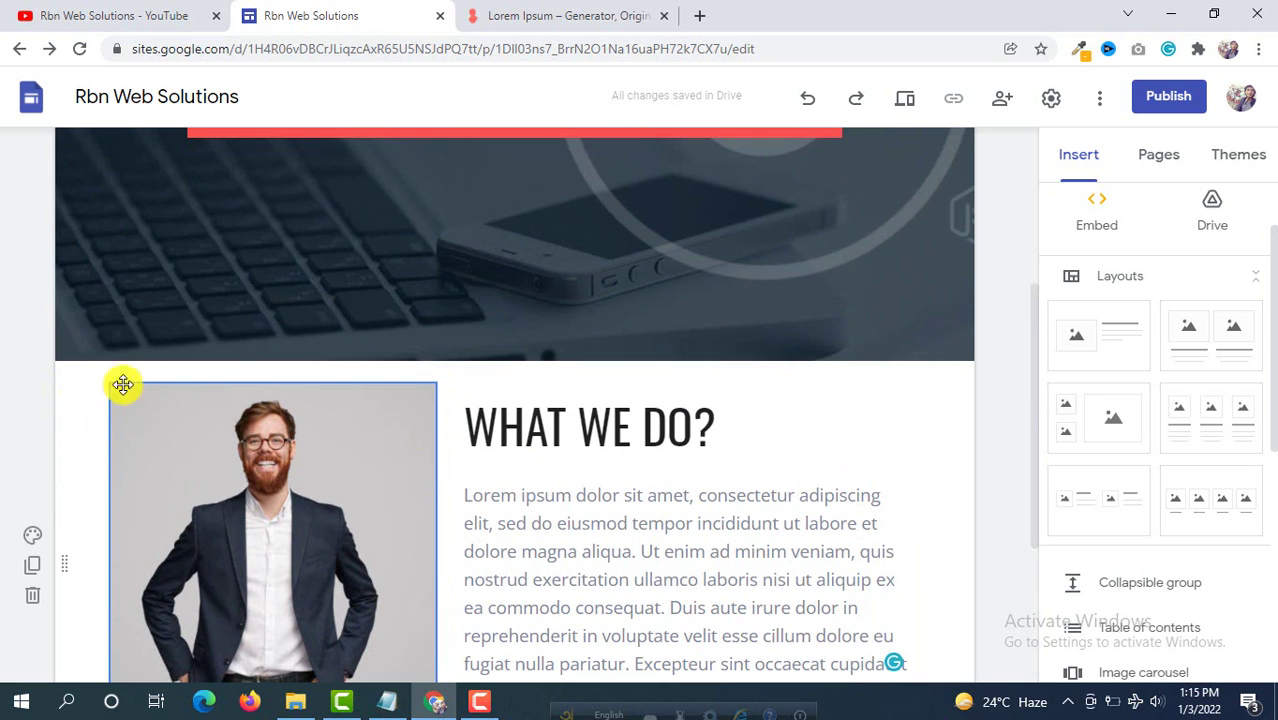
pyautogui.scroll(-2, 80, 405)
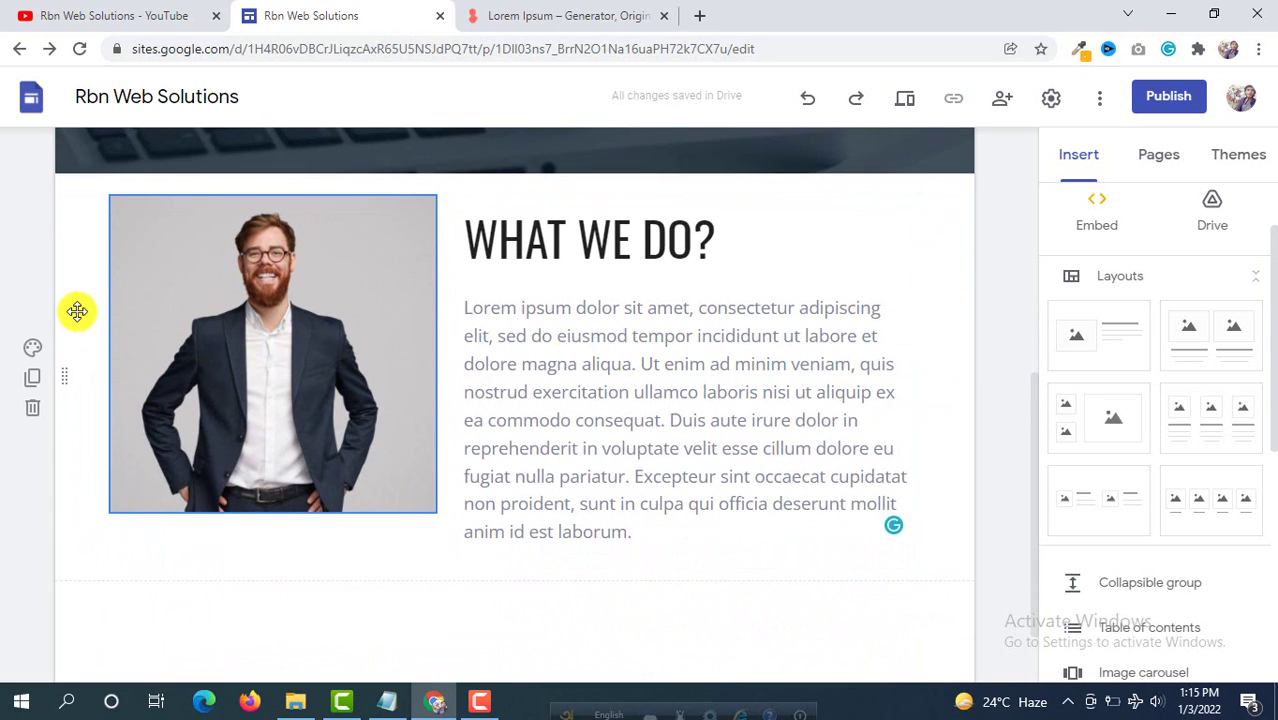
pyautogui.scroll(2, 80, 318)
pyautogui.scroll(-1, 54, 483)
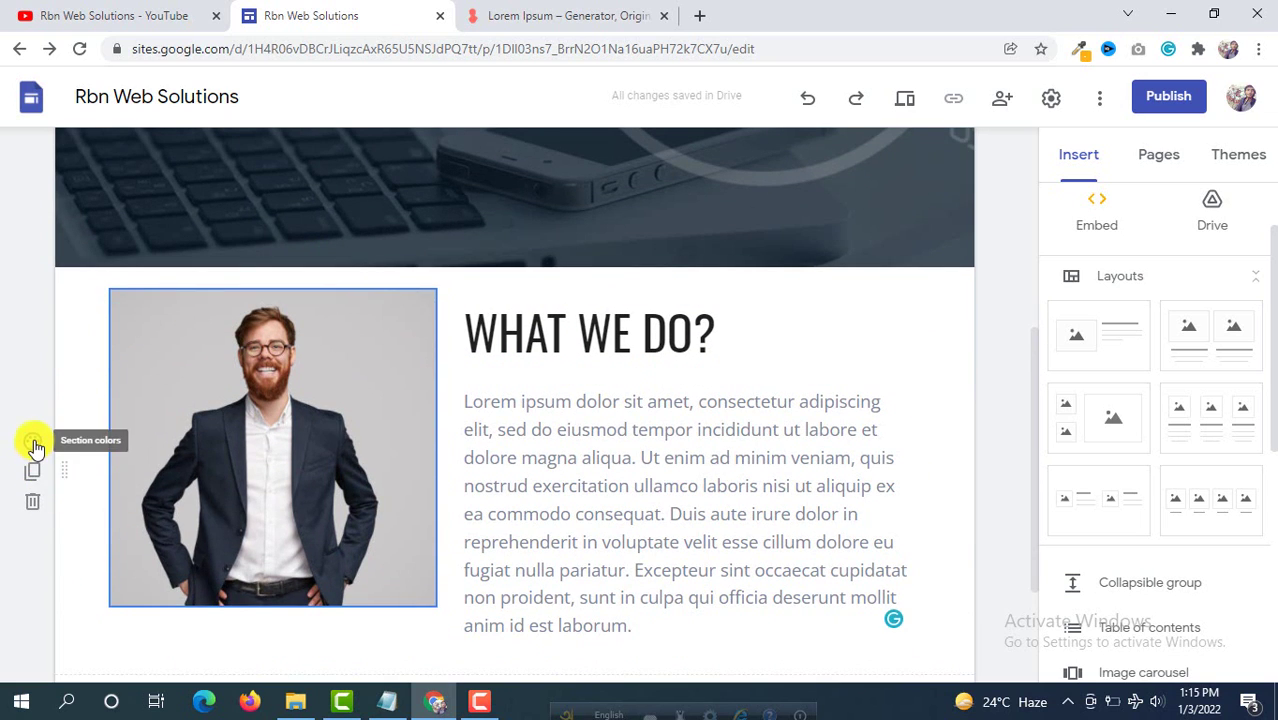
pyautogui.click(33, 441)
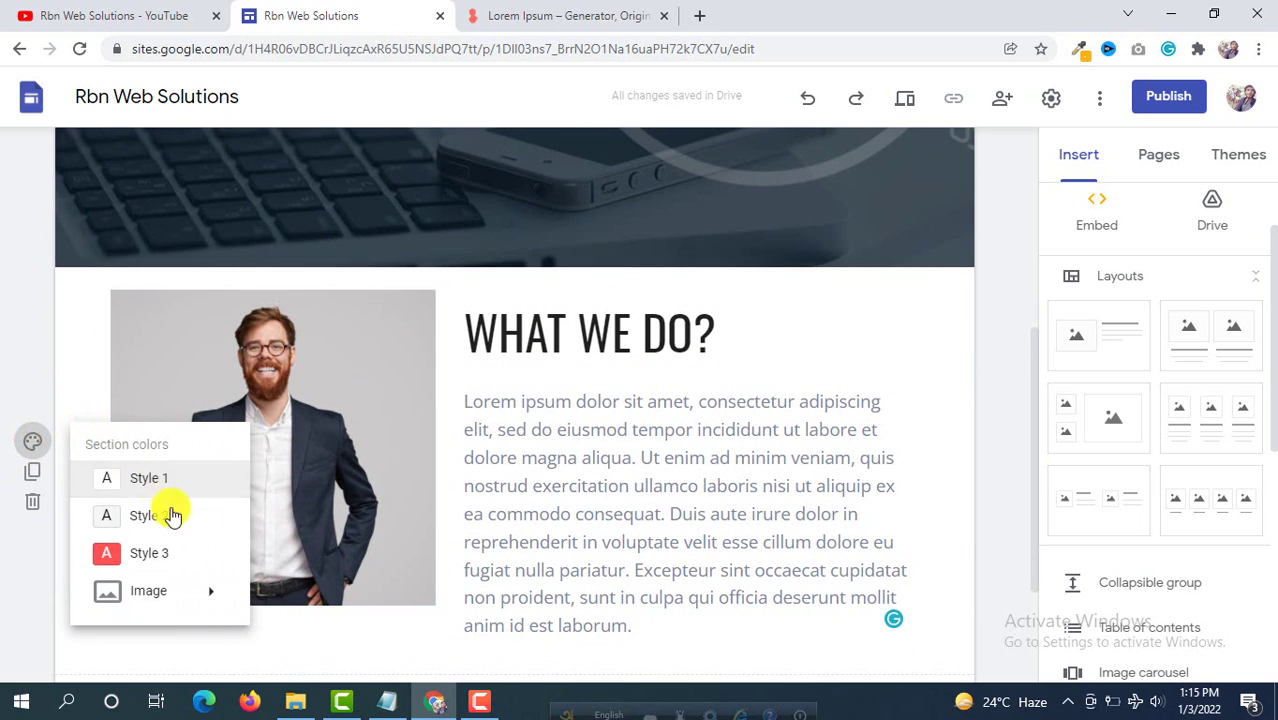
pyautogui.click(152, 518)
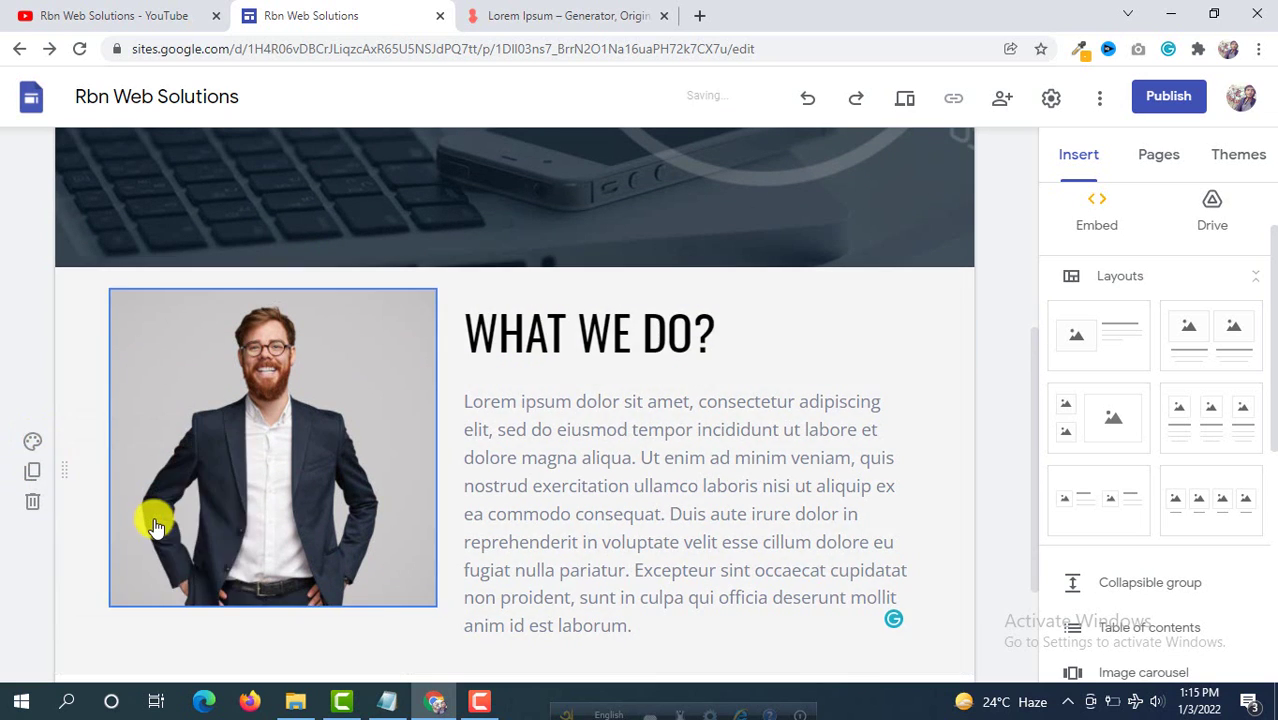
pyautogui.click(32, 444)
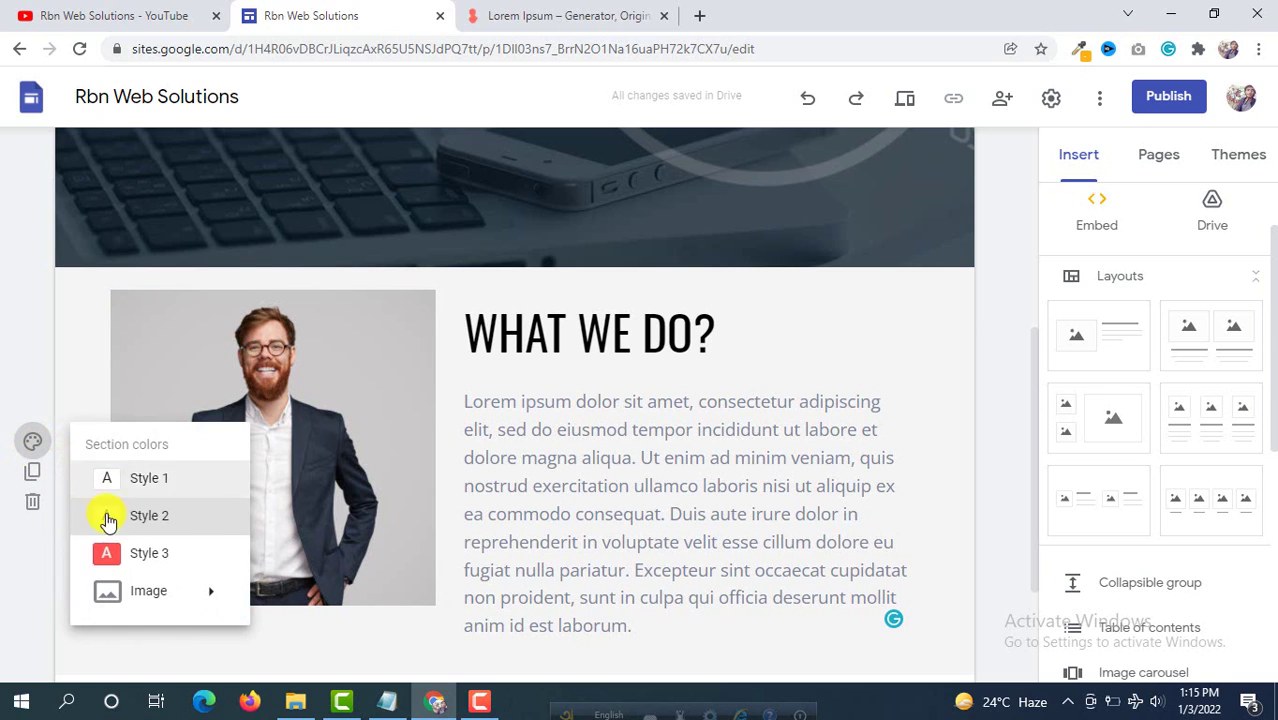
pyautogui.click(130, 563)
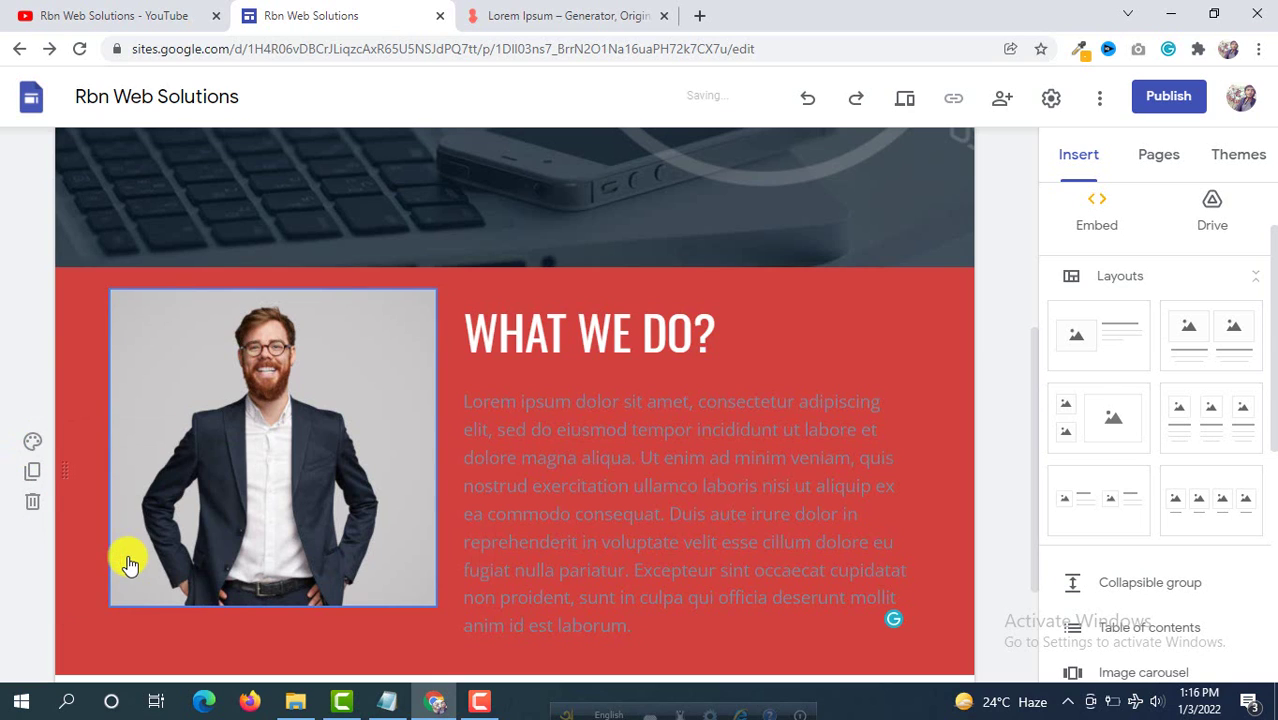
pyautogui.click(33, 443)
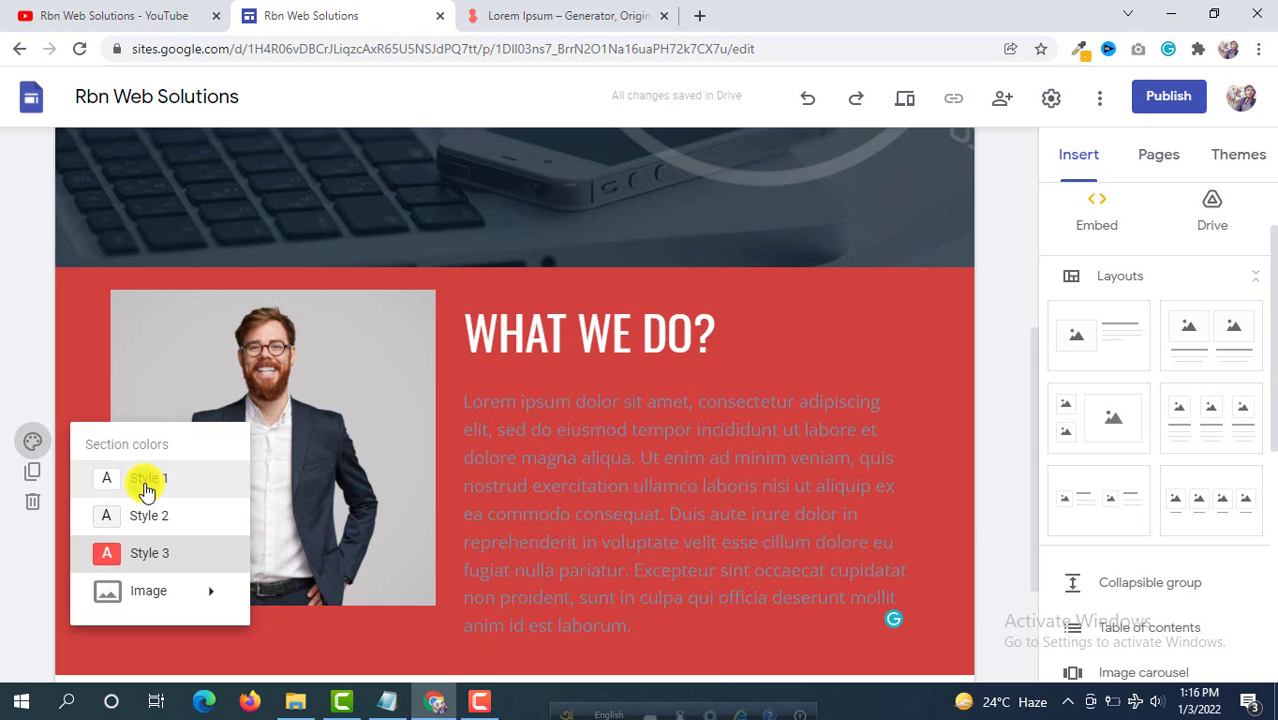
pyautogui.click(147, 483)
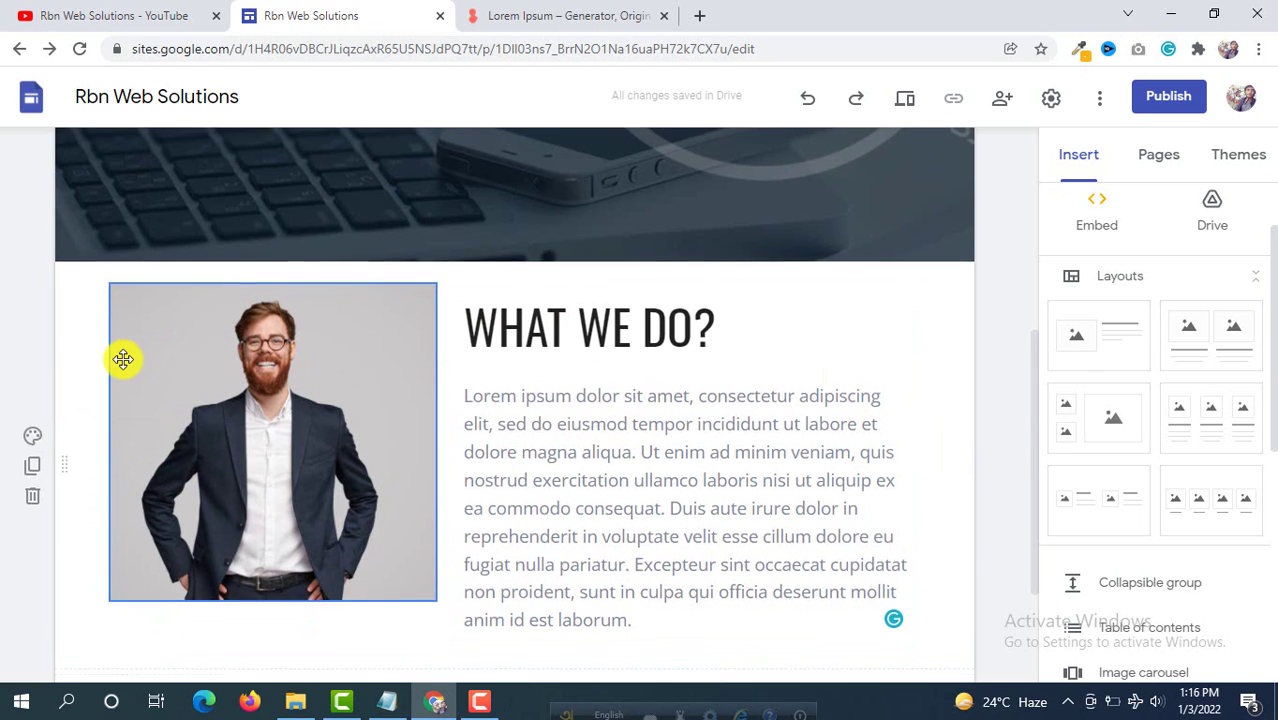
pyautogui.scroll(-2, 123, 359)
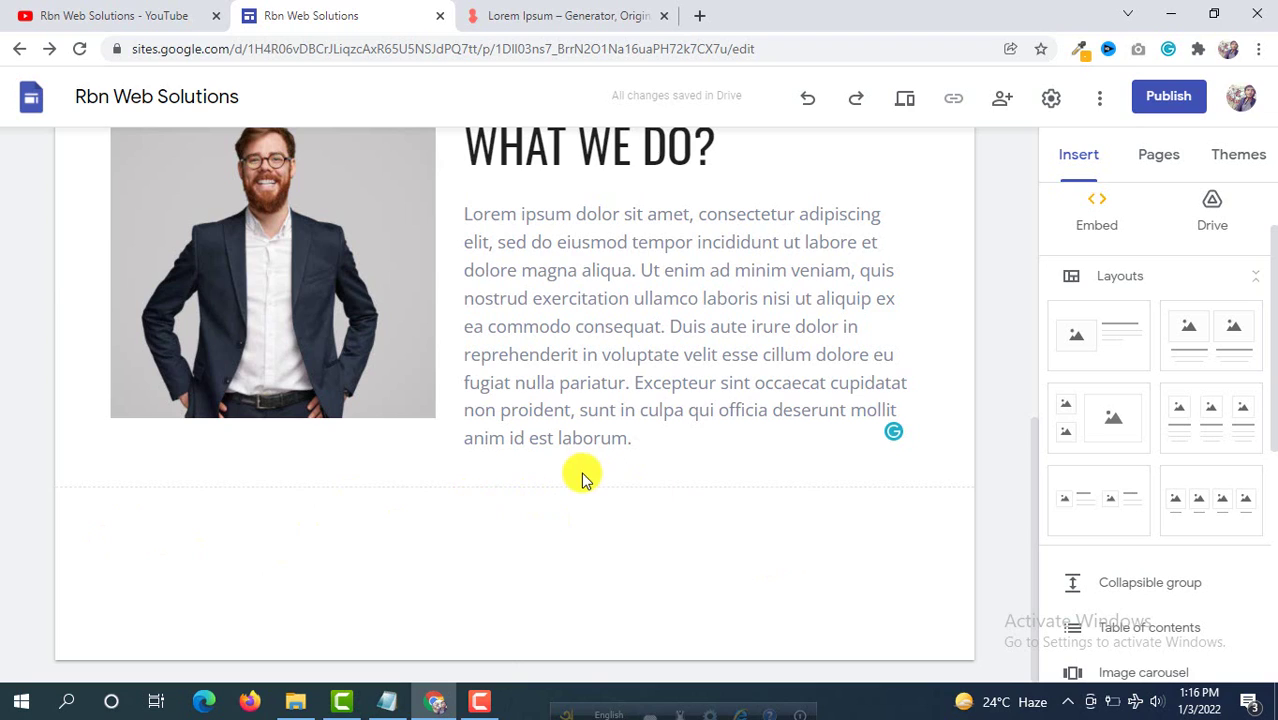
# Step: Add a three-column image-and-text card layout below the WHAT WE DO? section
pyautogui.click(1215, 413)
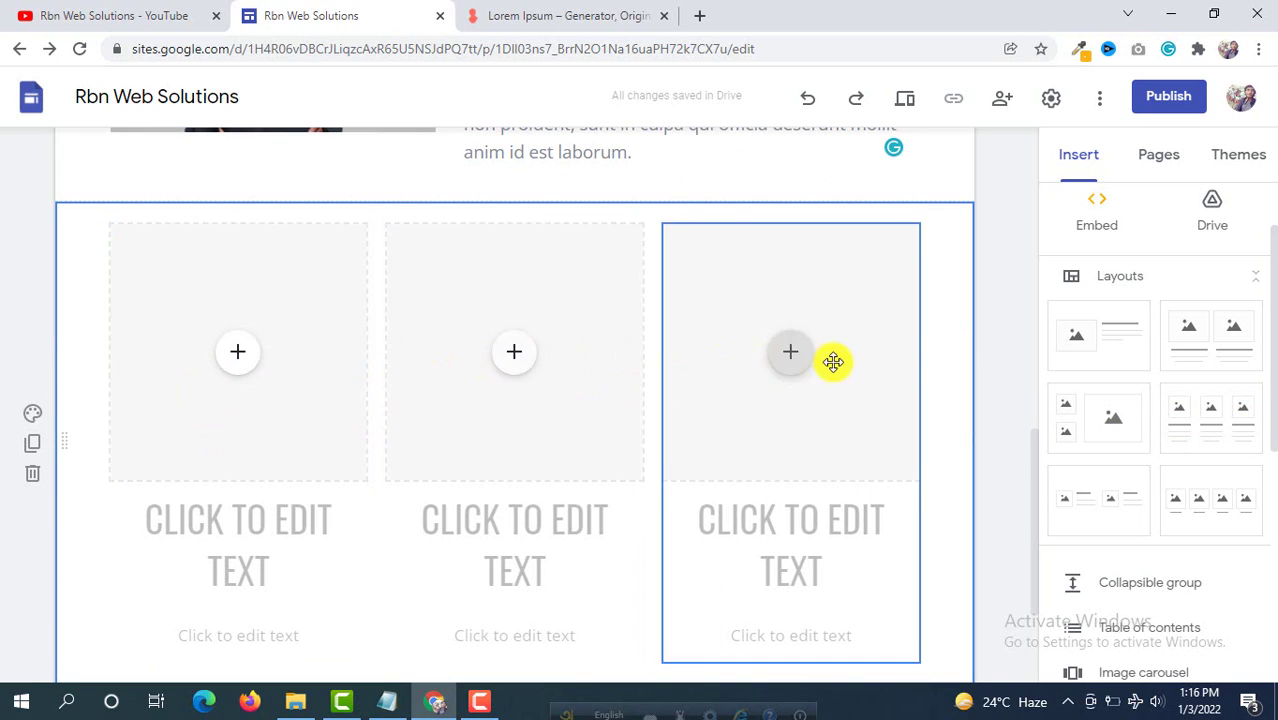
pyautogui.scroll(-2, 291, 305)
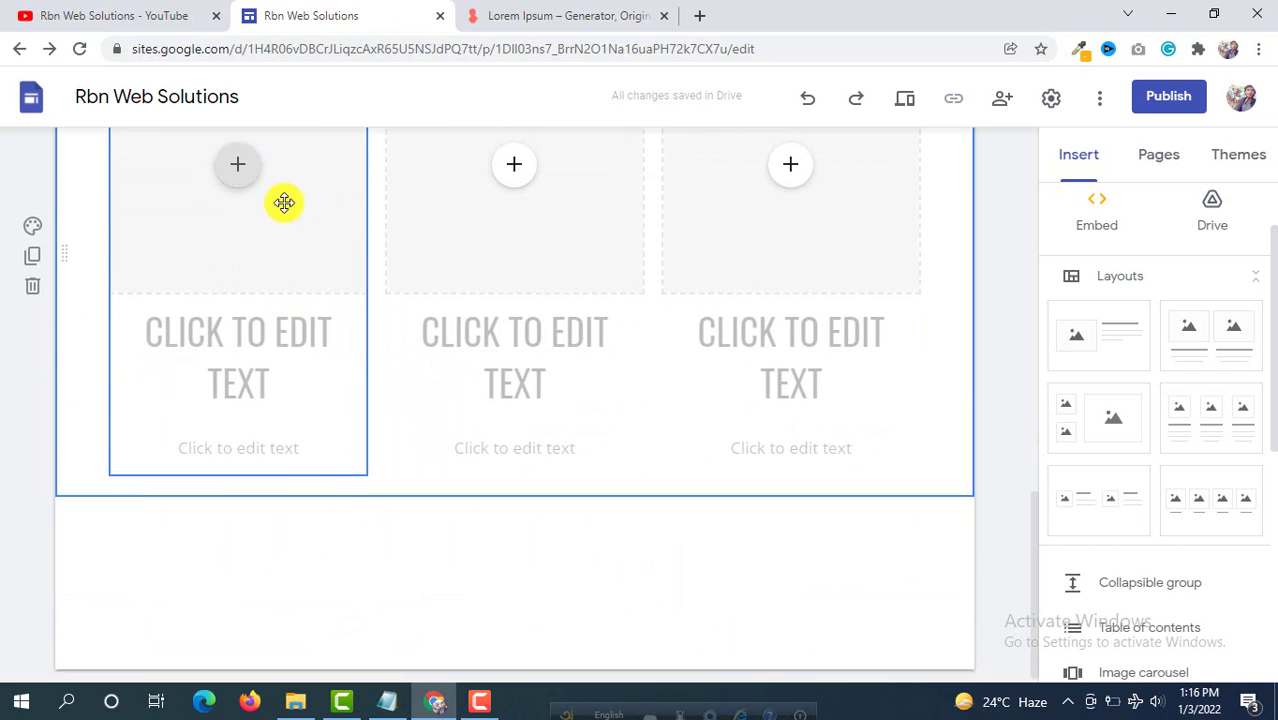
pyautogui.scroll(1, 282, 200)
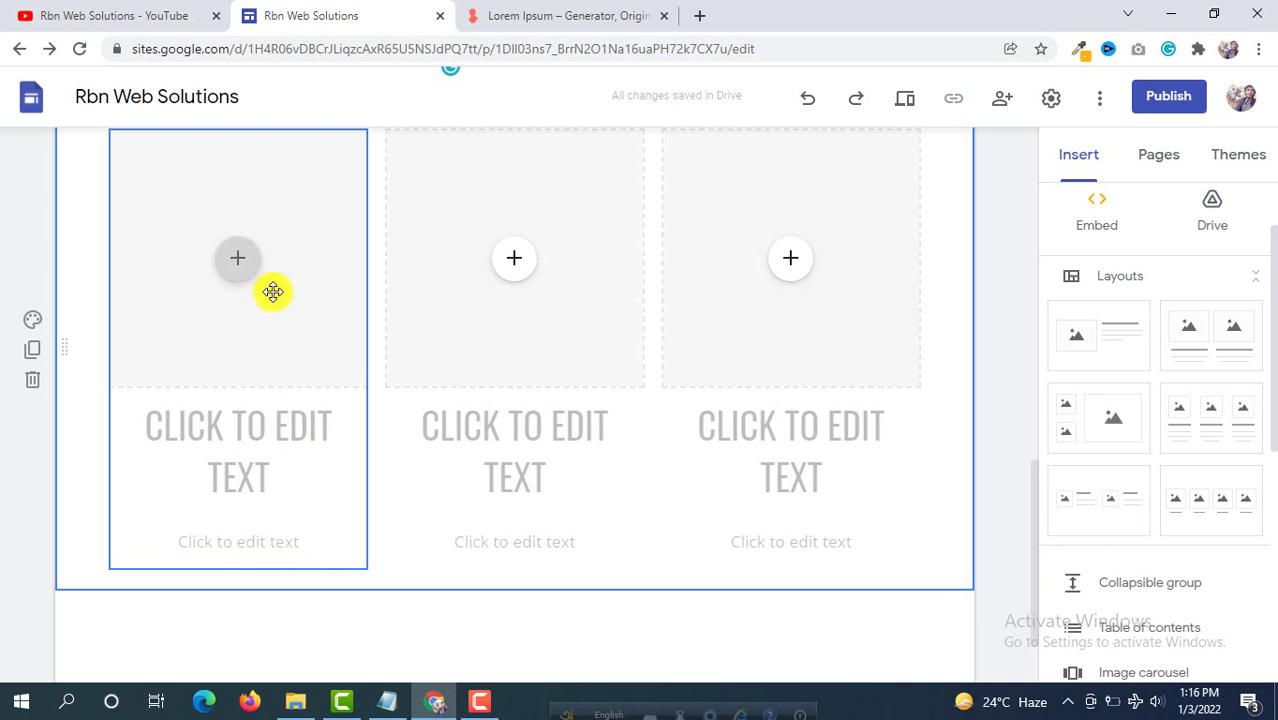
pyautogui.scroll(2, 273, 291)
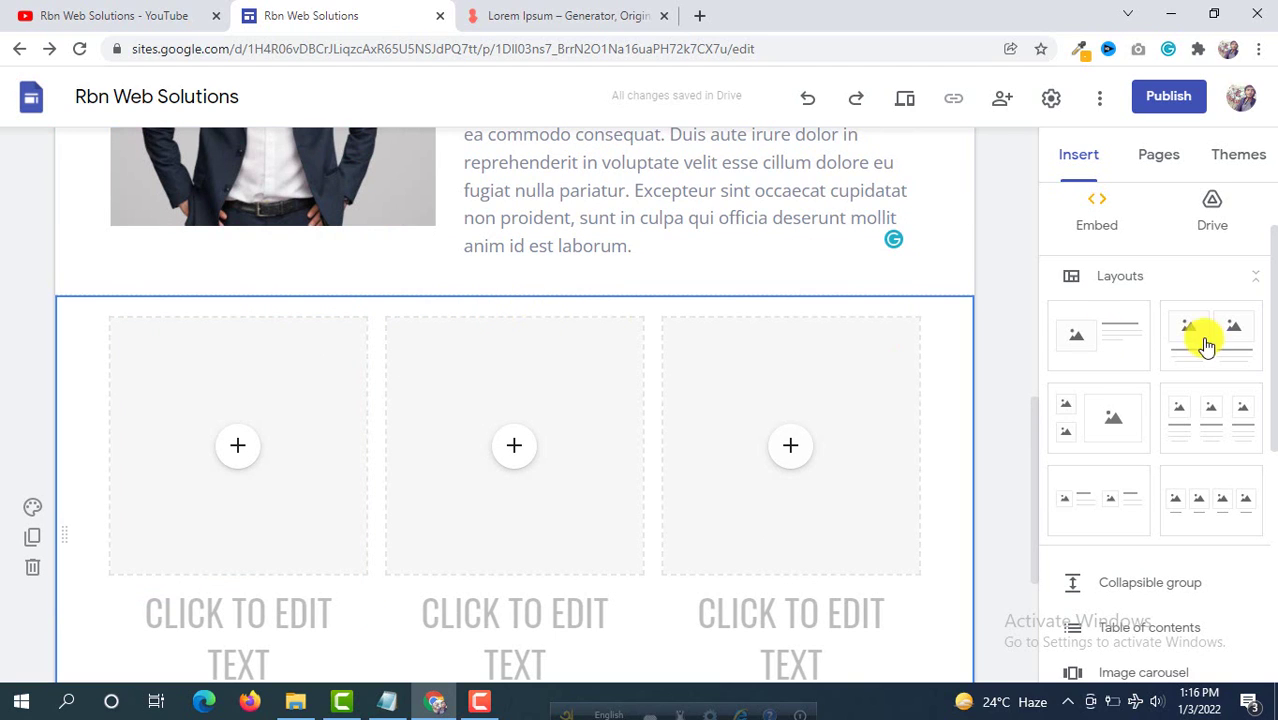
pyautogui.scroll(2, 1107, 280)
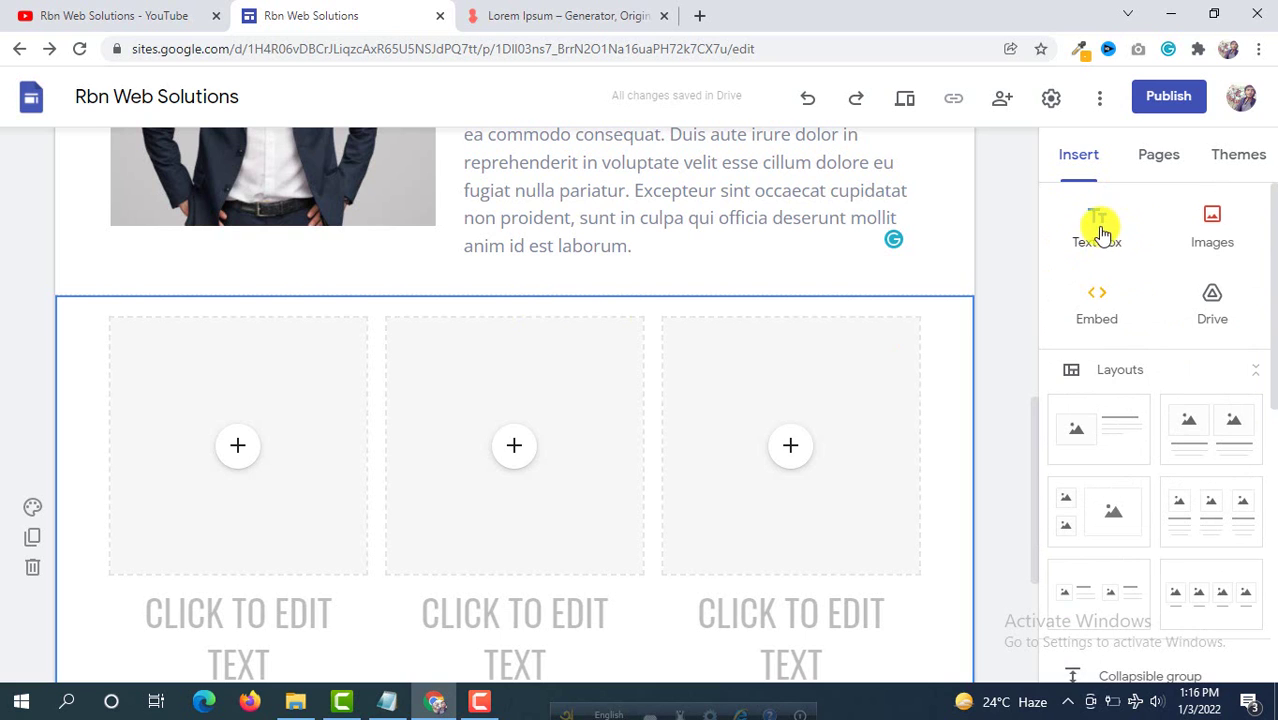
# Step: Add a 'Services' heading above the cards, set to 24 pt, bold and centre-aligned
pyautogui.click(1097, 228)
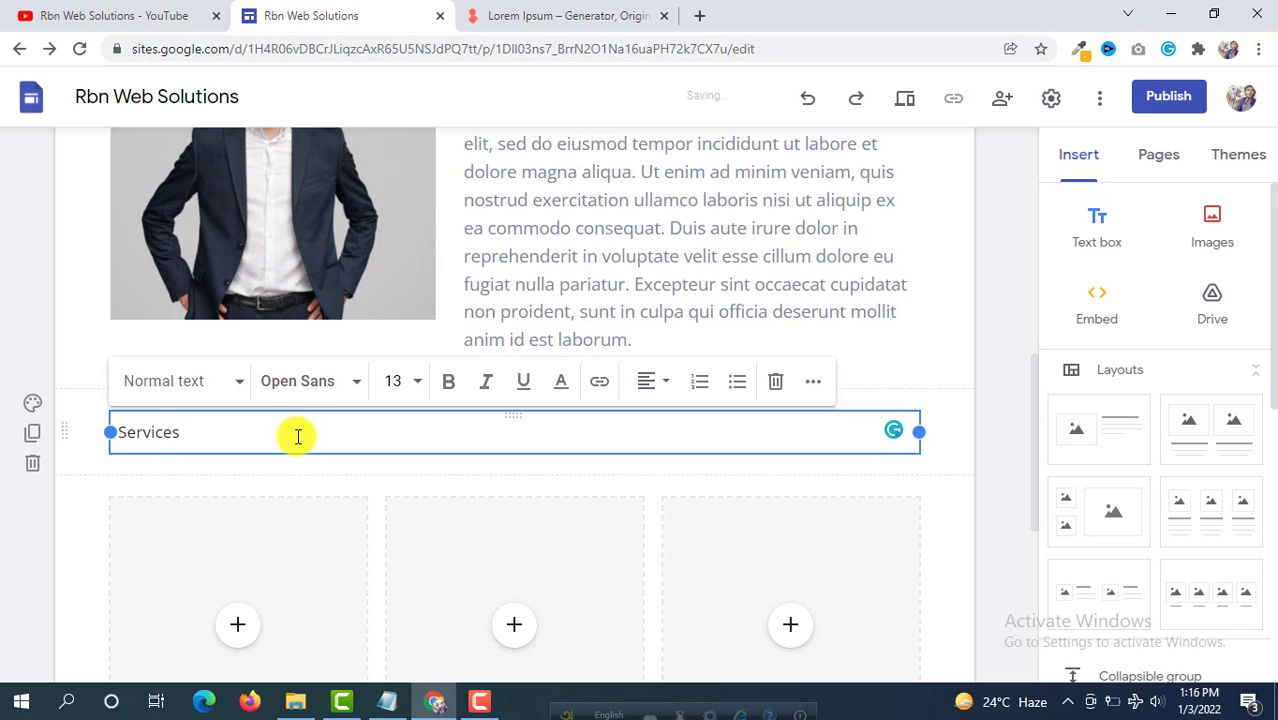
pyautogui.click(418, 388)
pyautogui.scroll(-2, 418, 516)
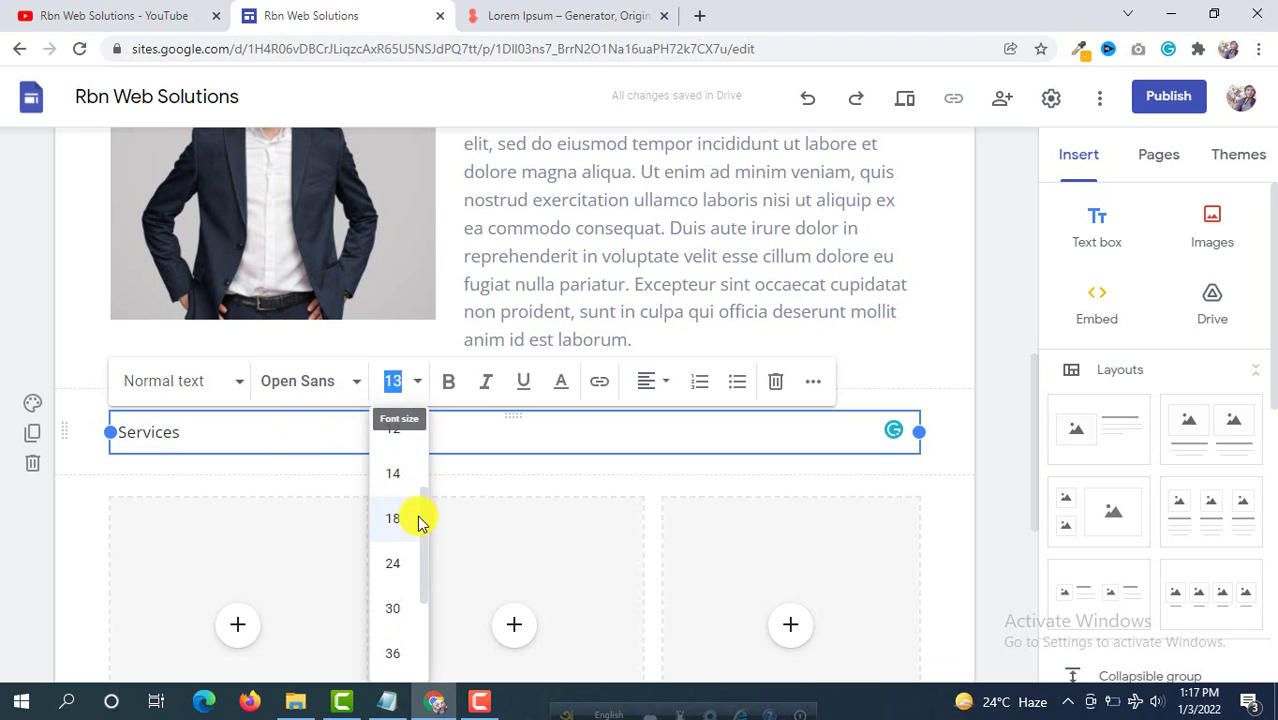
pyautogui.click(394, 565)
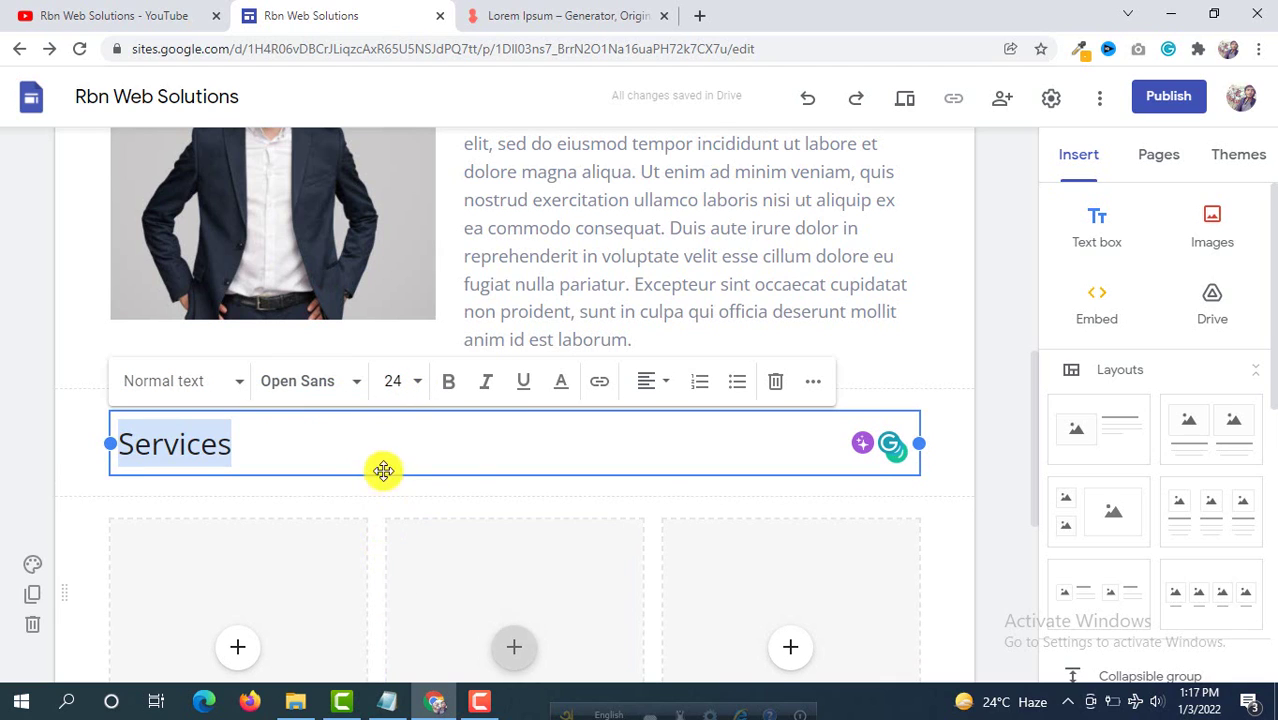
pyautogui.click(445, 387)
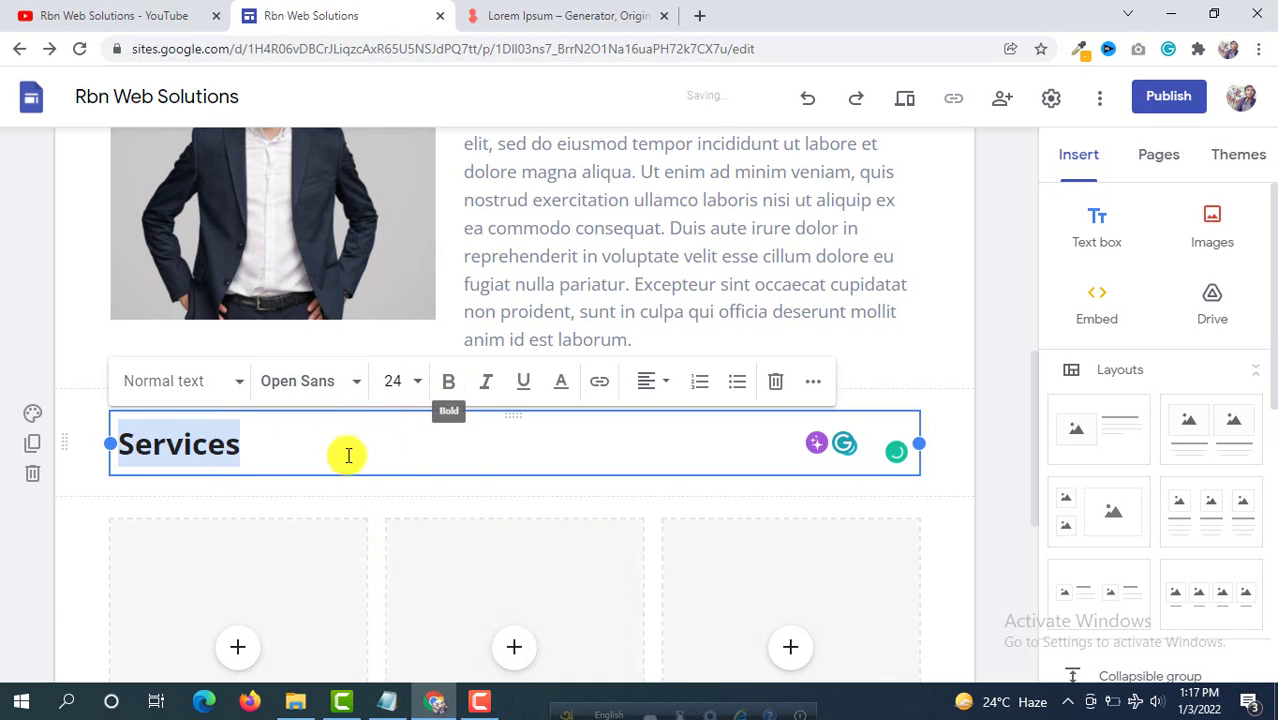
pyautogui.click(664, 389)
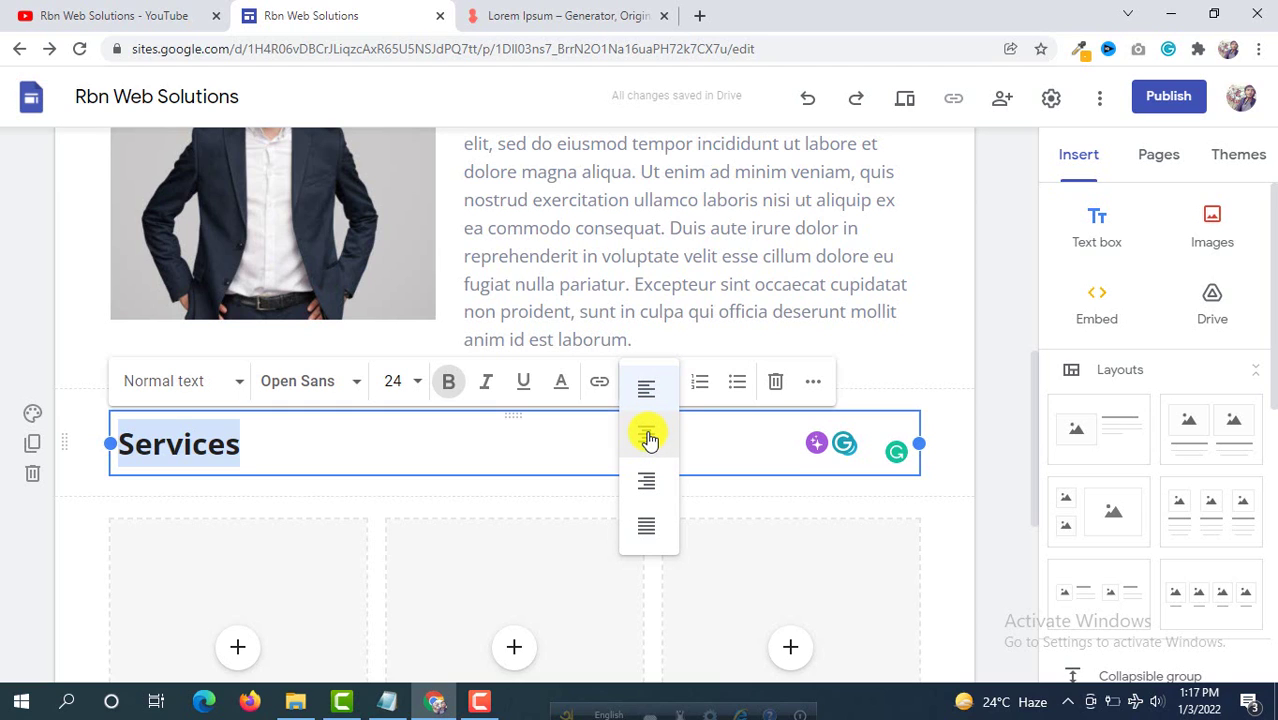
pyautogui.click(648, 438)
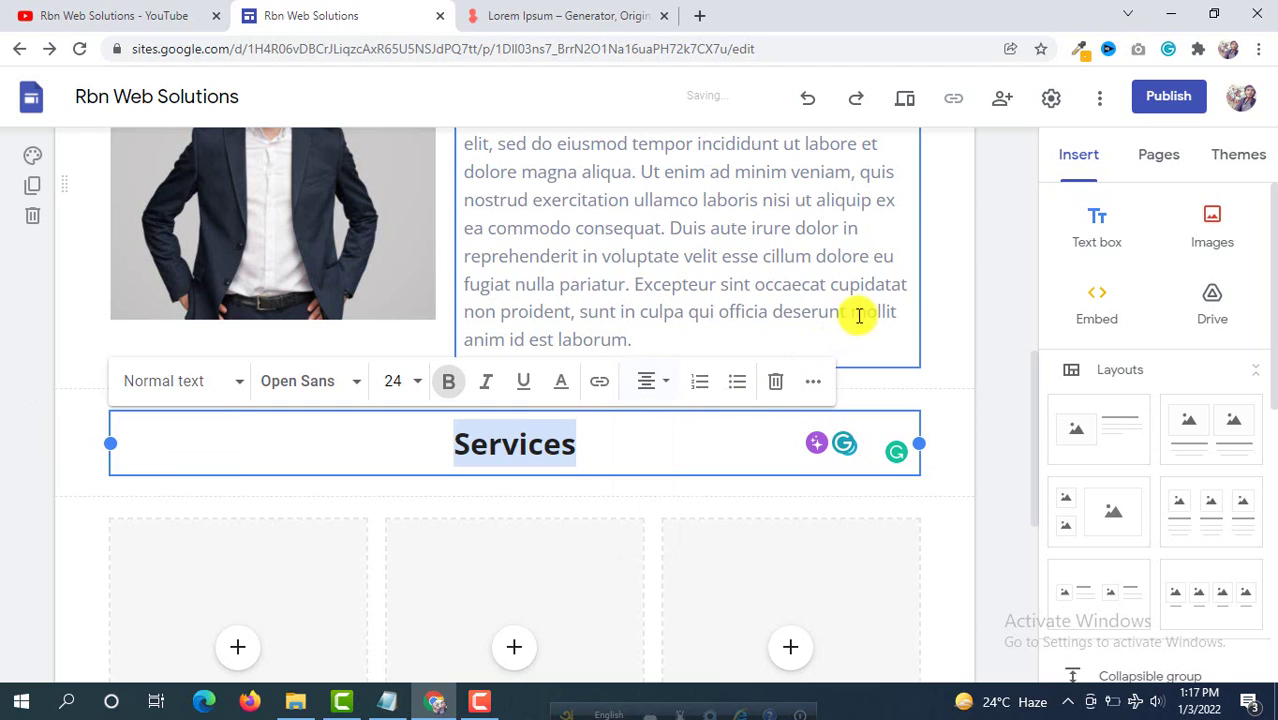
pyautogui.click(932, 367)
pyautogui.scroll(-2, 551, 337)
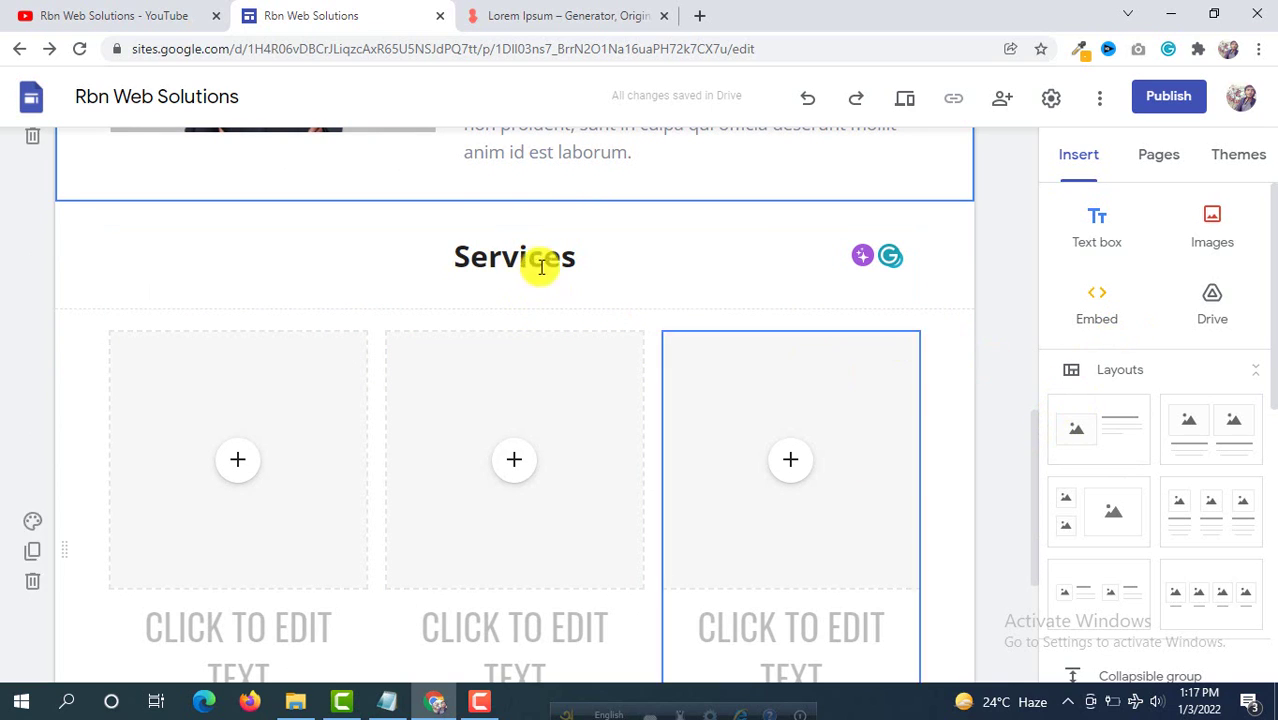
pyautogui.scroll(-5, 1066, 318)
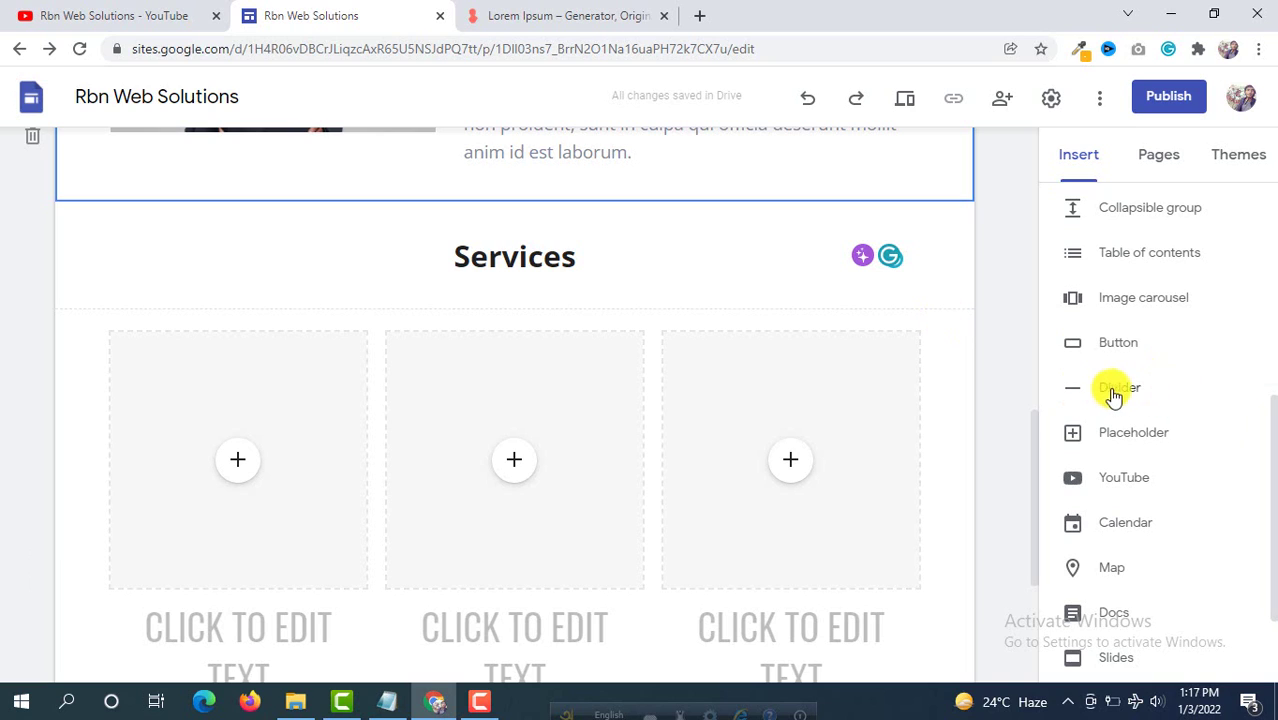
# Step: Insert a divider line and drag it directly beneath the Services heading
pyautogui.click(1122, 392)
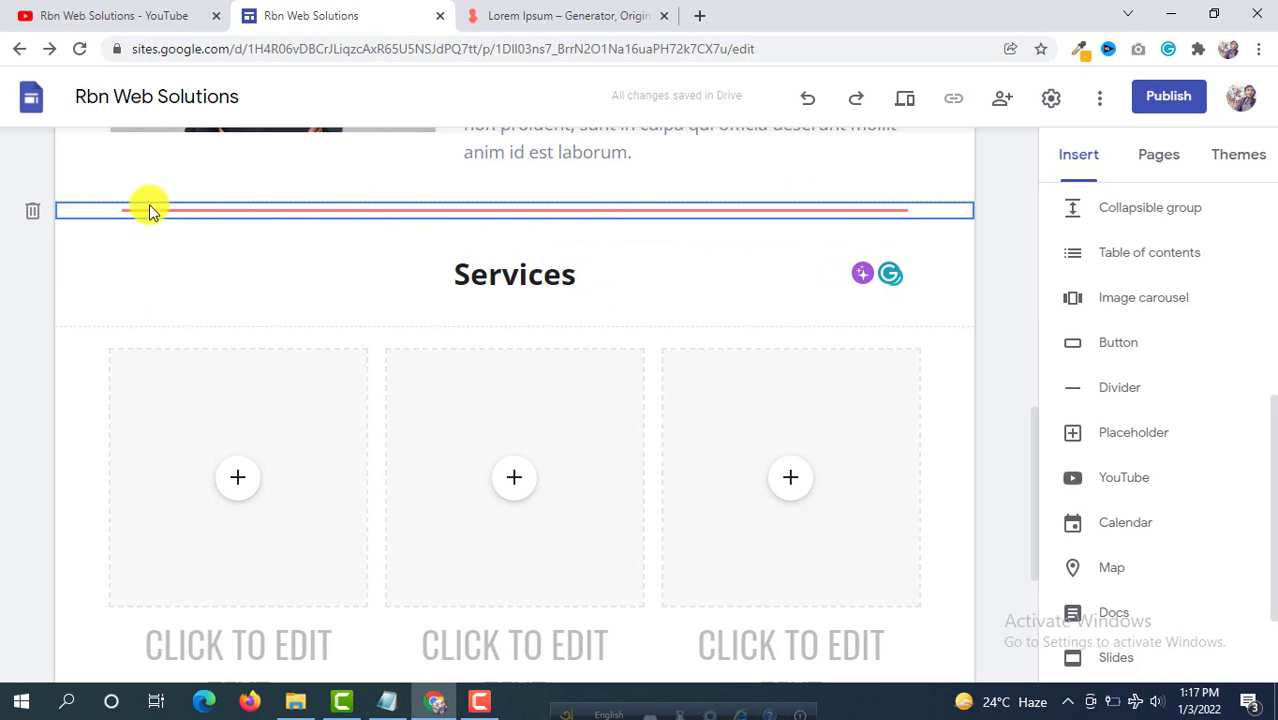
pyautogui.moveTo(91, 207); pyautogui.dragTo(188, 320)
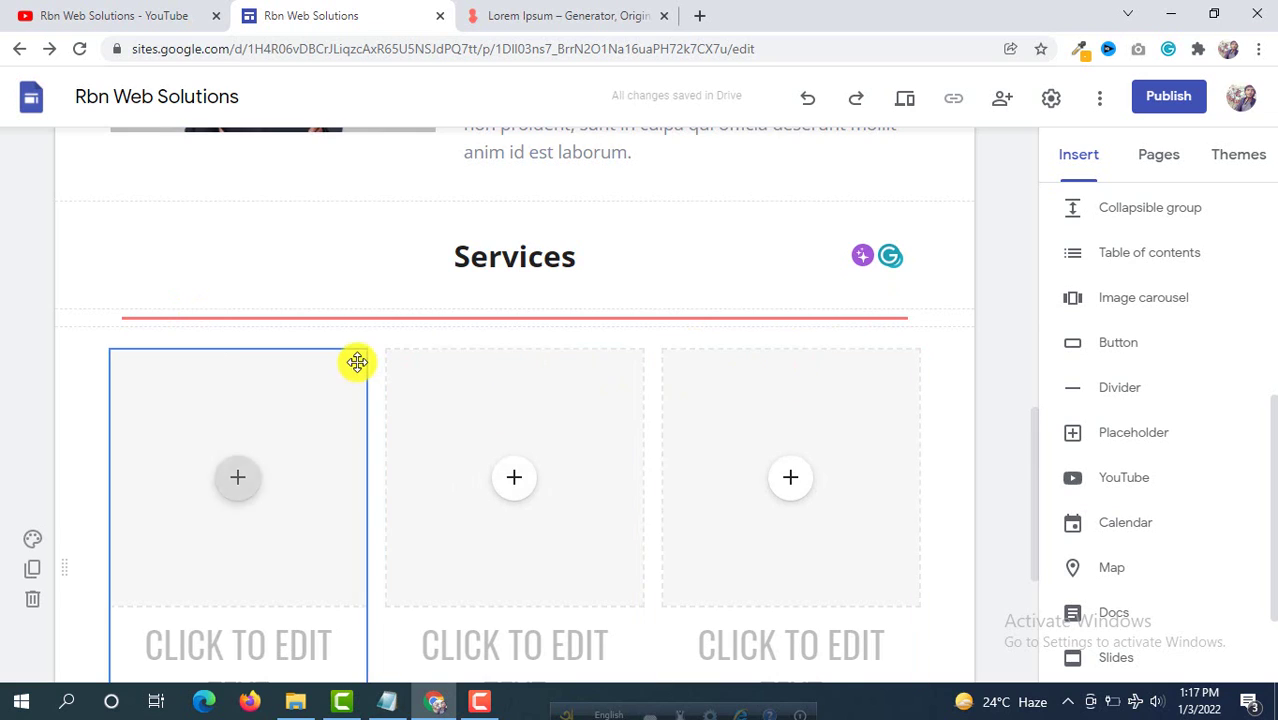
pyautogui.scroll(-2, 357, 362)
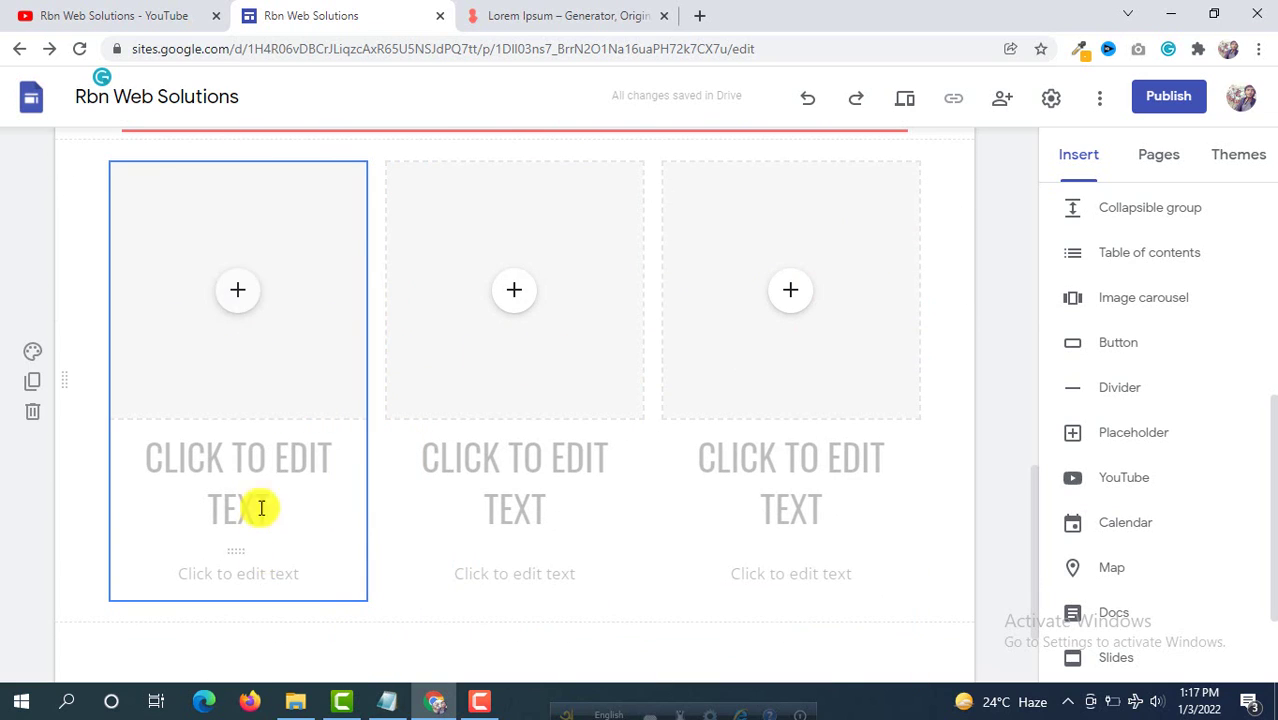
# Step: Upload web design.jpg into the first card's image placeholder
pyautogui.click(240, 293)
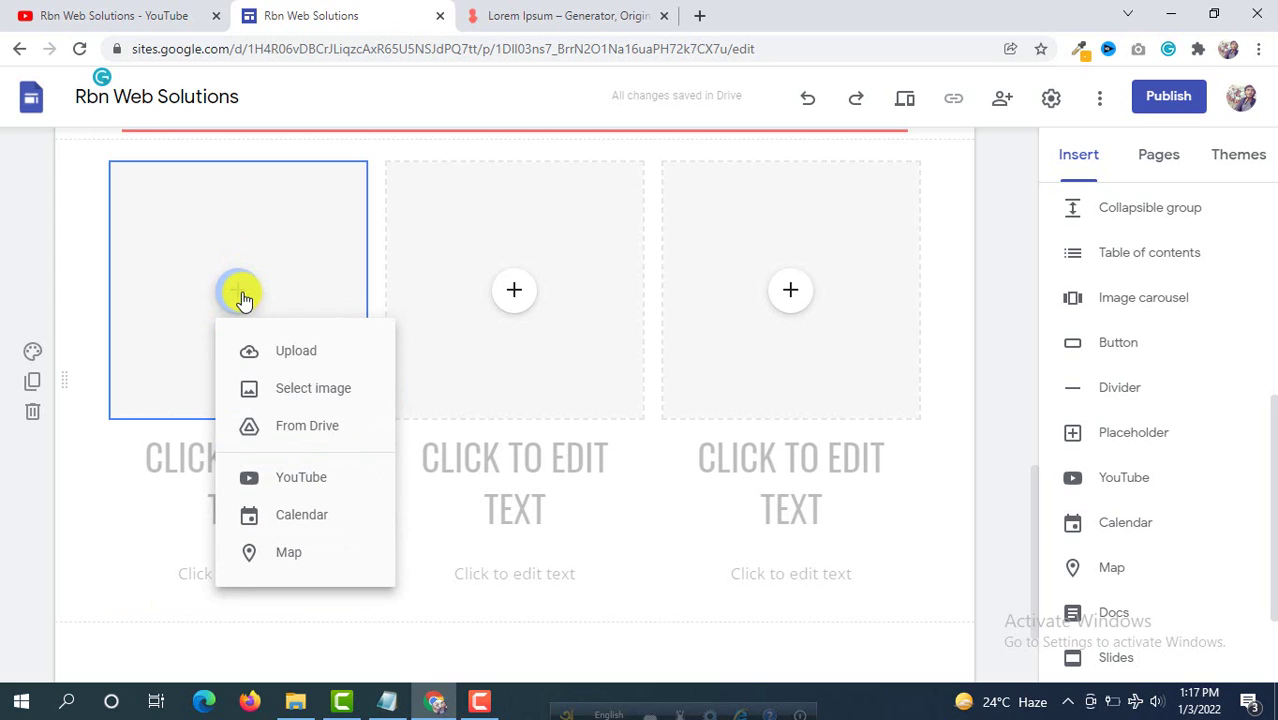
pyautogui.click(320, 351)
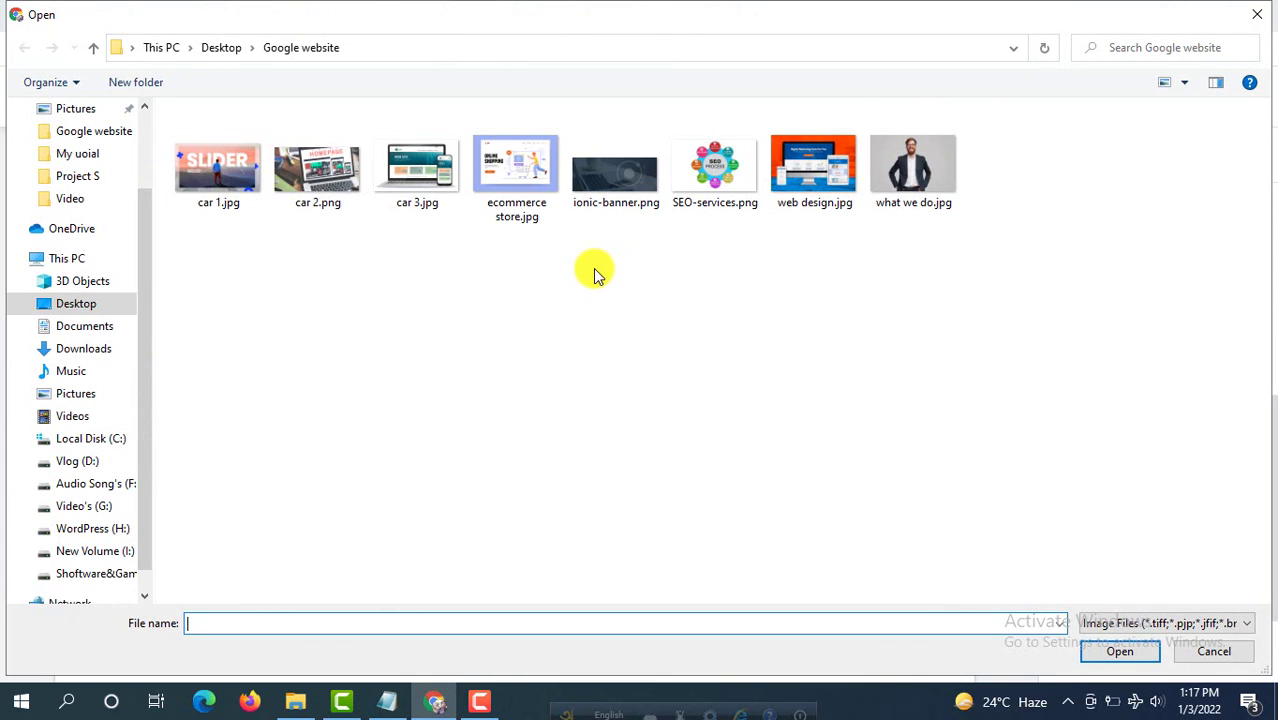
pyautogui.click(827, 191)
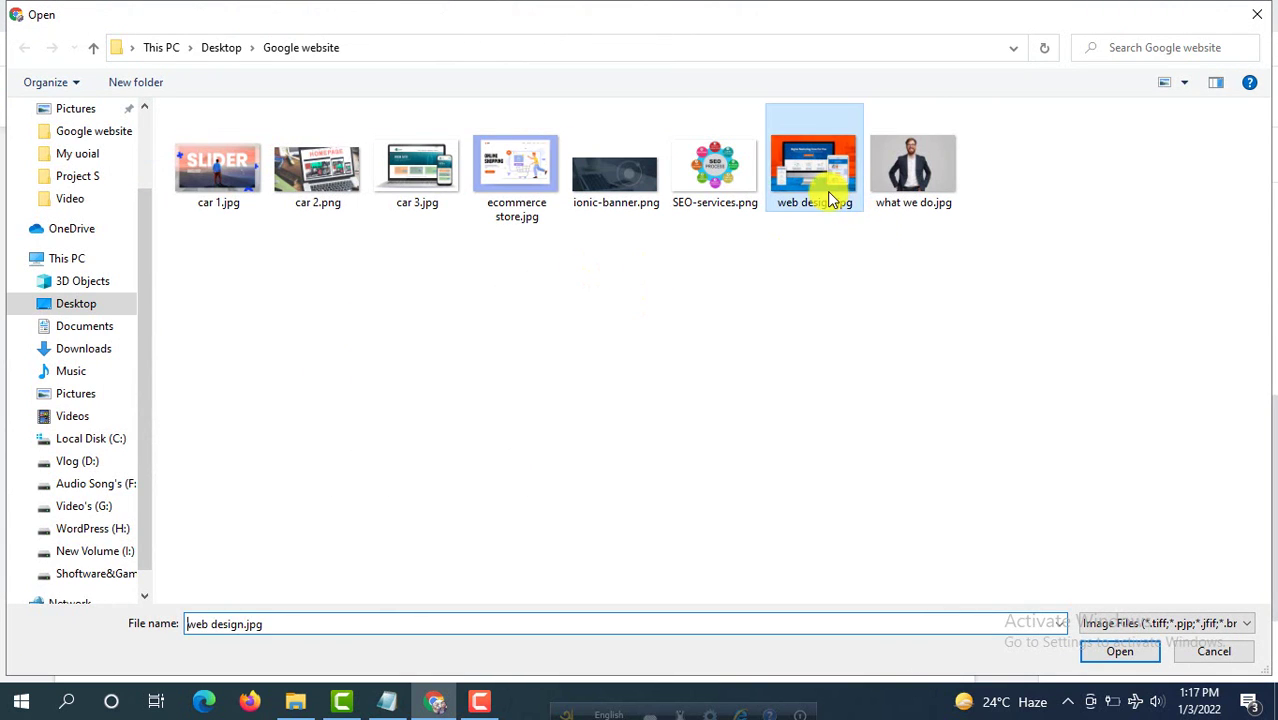
pyautogui.click(1118, 655)
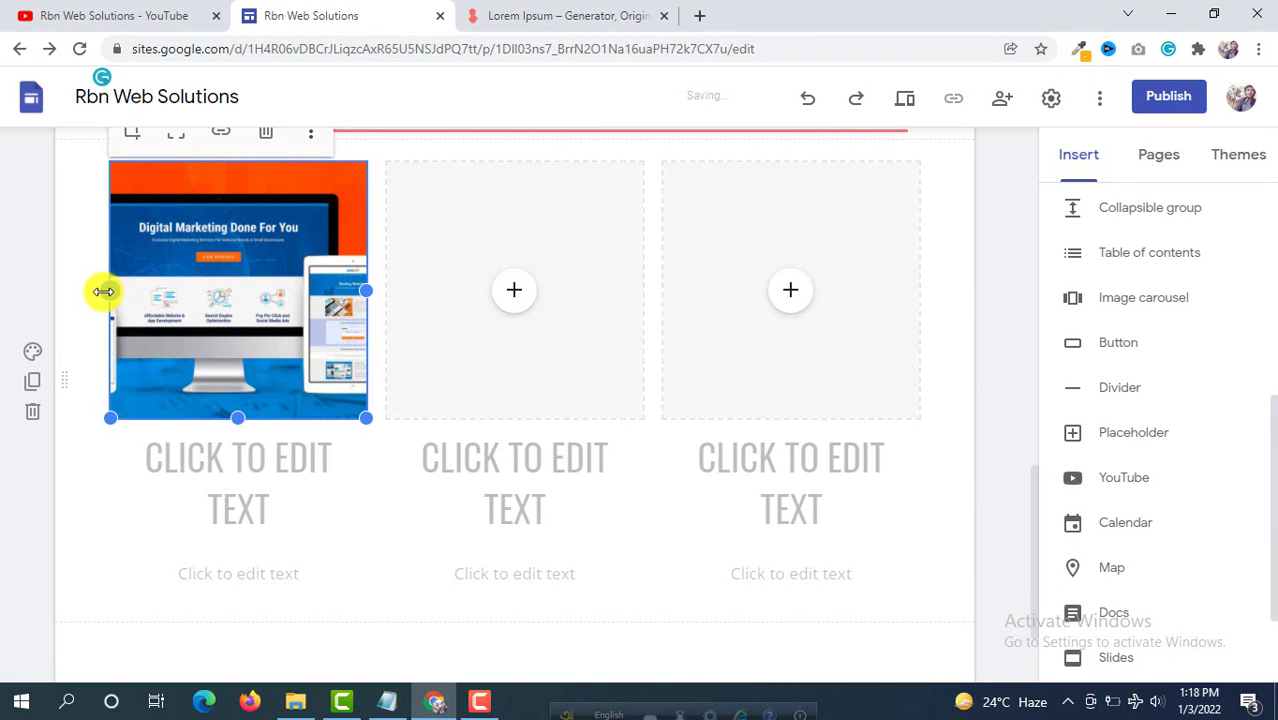
pyautogui.moveTo(104, 291); pyautogui.dragTo(107, 291)
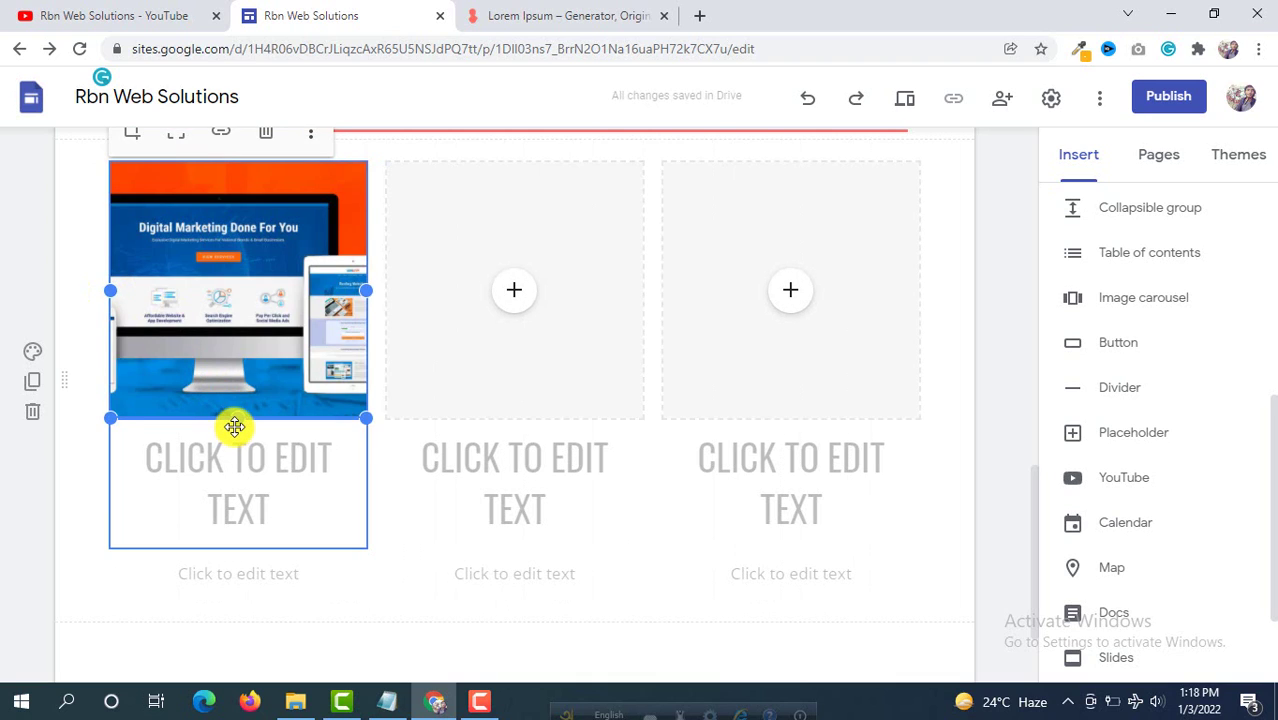
# Step: Type WEB DESIGN as the first card's heading and select its description text box
pyautogui.click(234, 427)
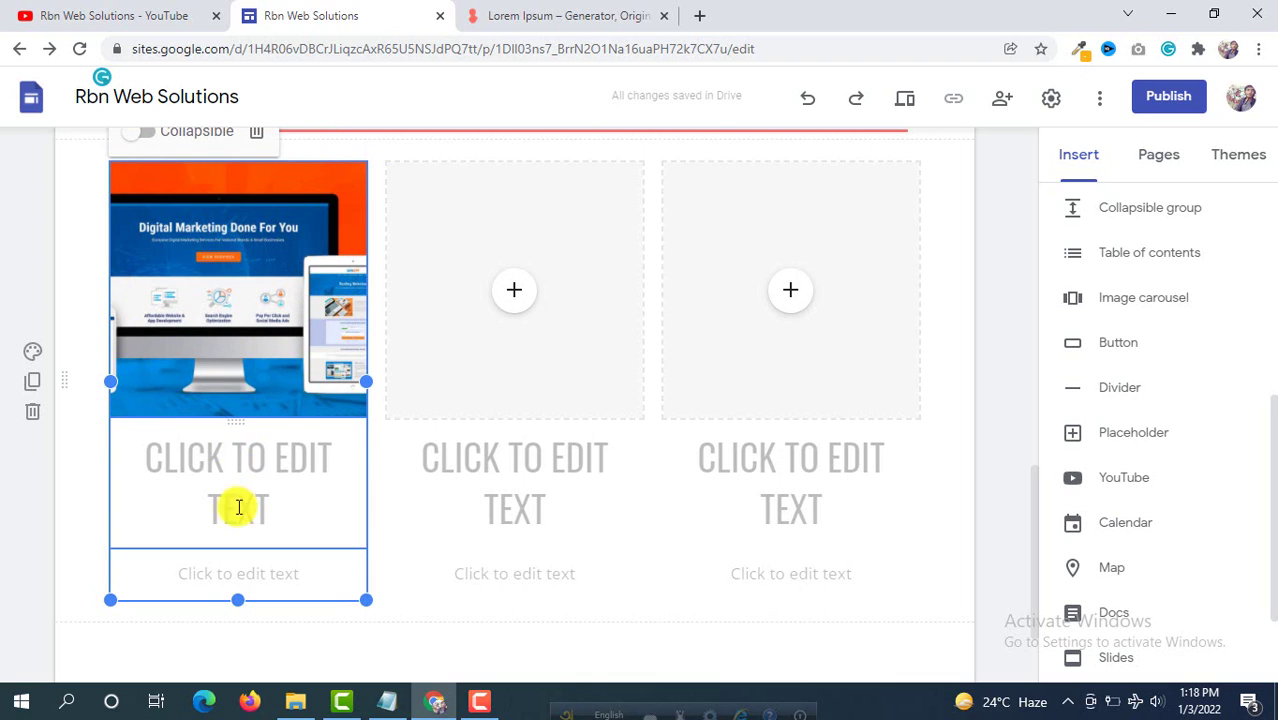
pyautogui.click(253, 475)
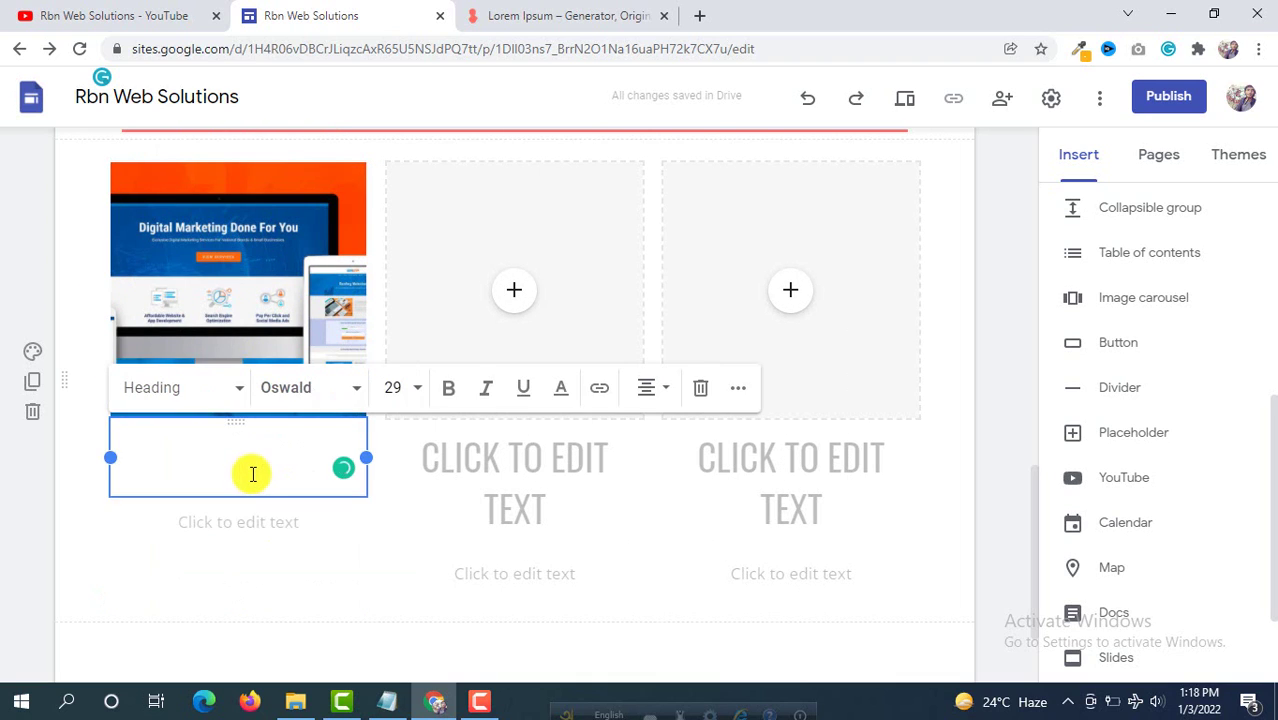
pyautogui.write('WEB DESIGN')
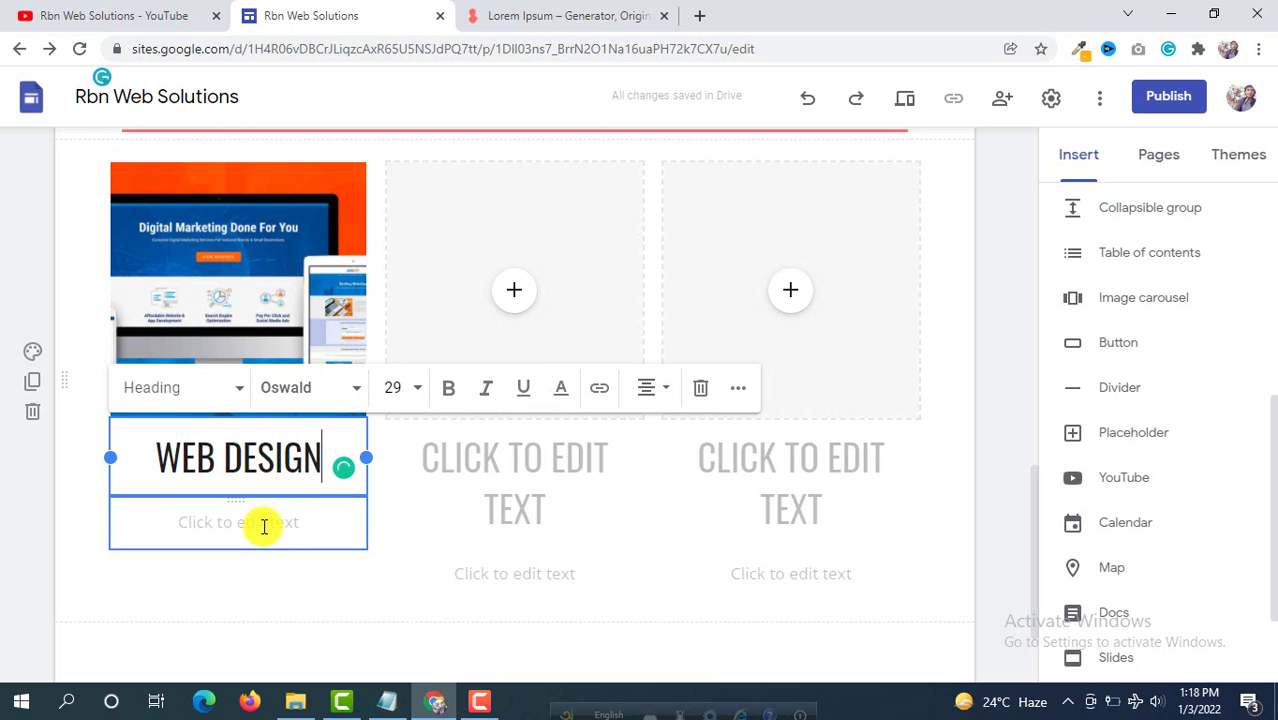
pyautogui.click(260, 522)
pyautogui.click(560, 15)
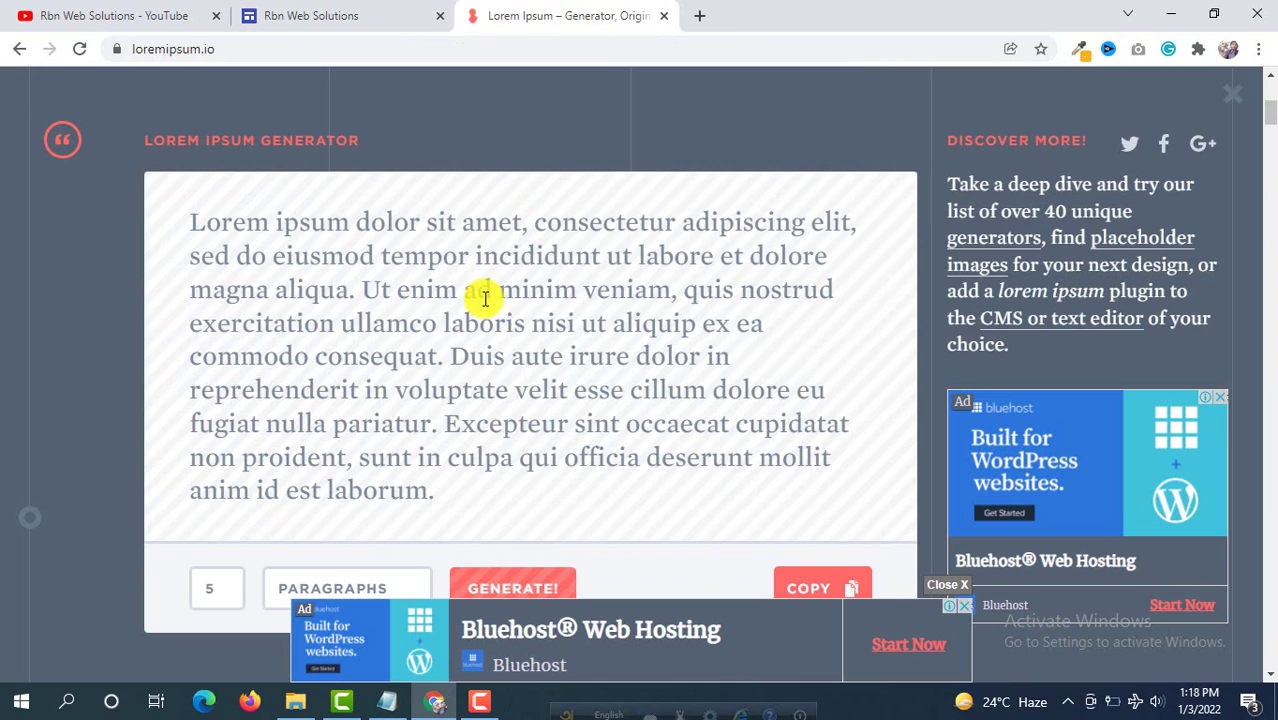
# Step: Copy the opening lorem ipsum sentences and paste them into the first card's description
pyautogui.moveTo(192, 224); pyautogui.dragTo(680, 296)
pyautogui.rightClick(523, 256)
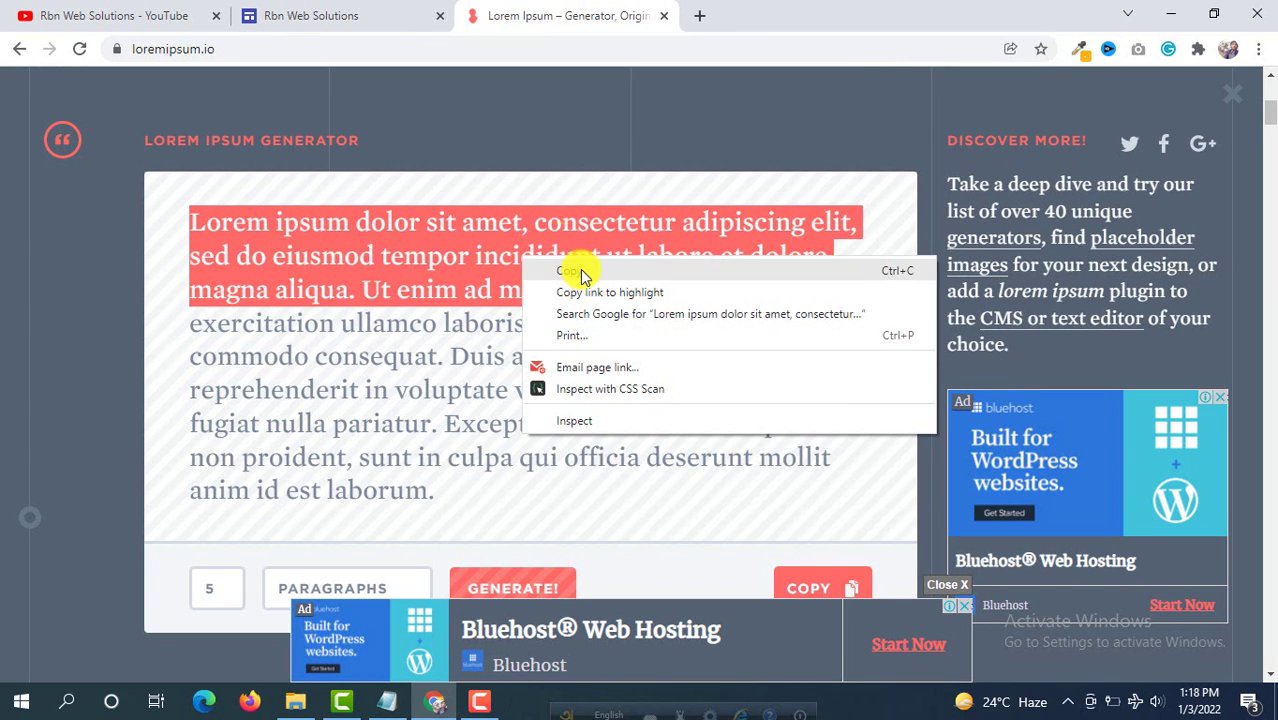
pyautogui.click(480, 114)
pyautogui.rightClick(455, 50)
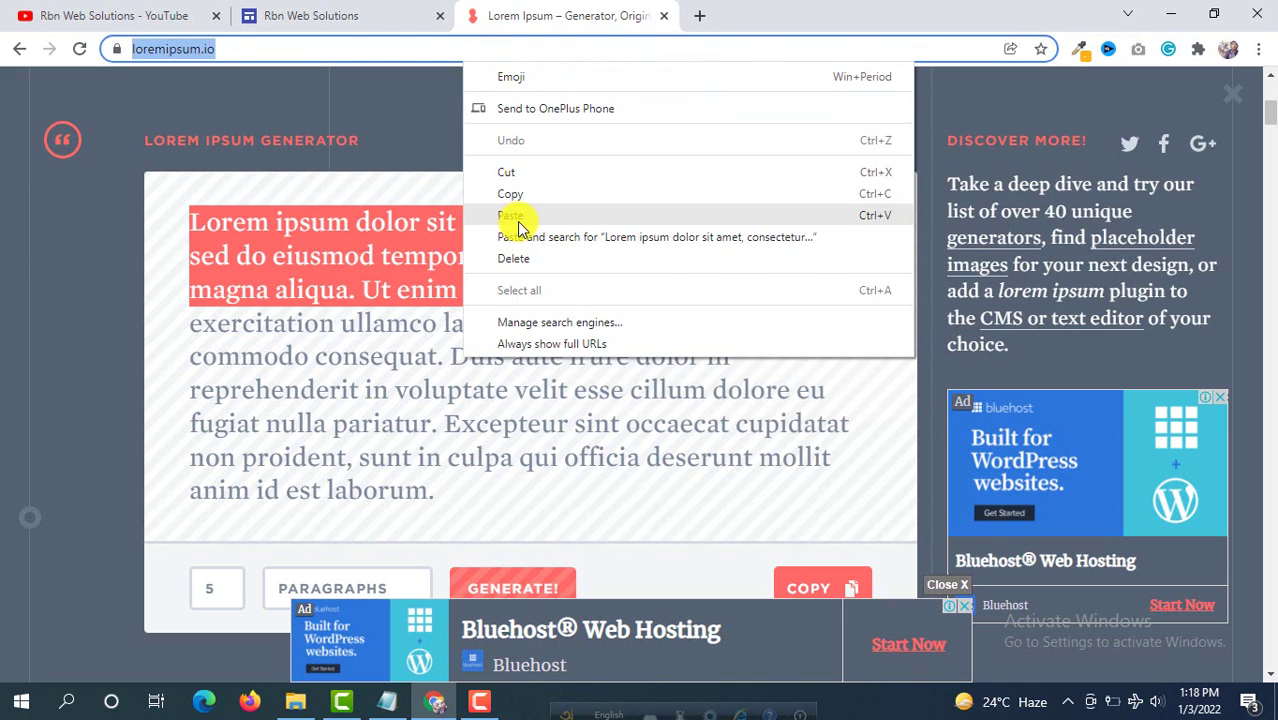
pyautogui.click(512, 216)
pyautogui.hotkey('ctrl', 'a')
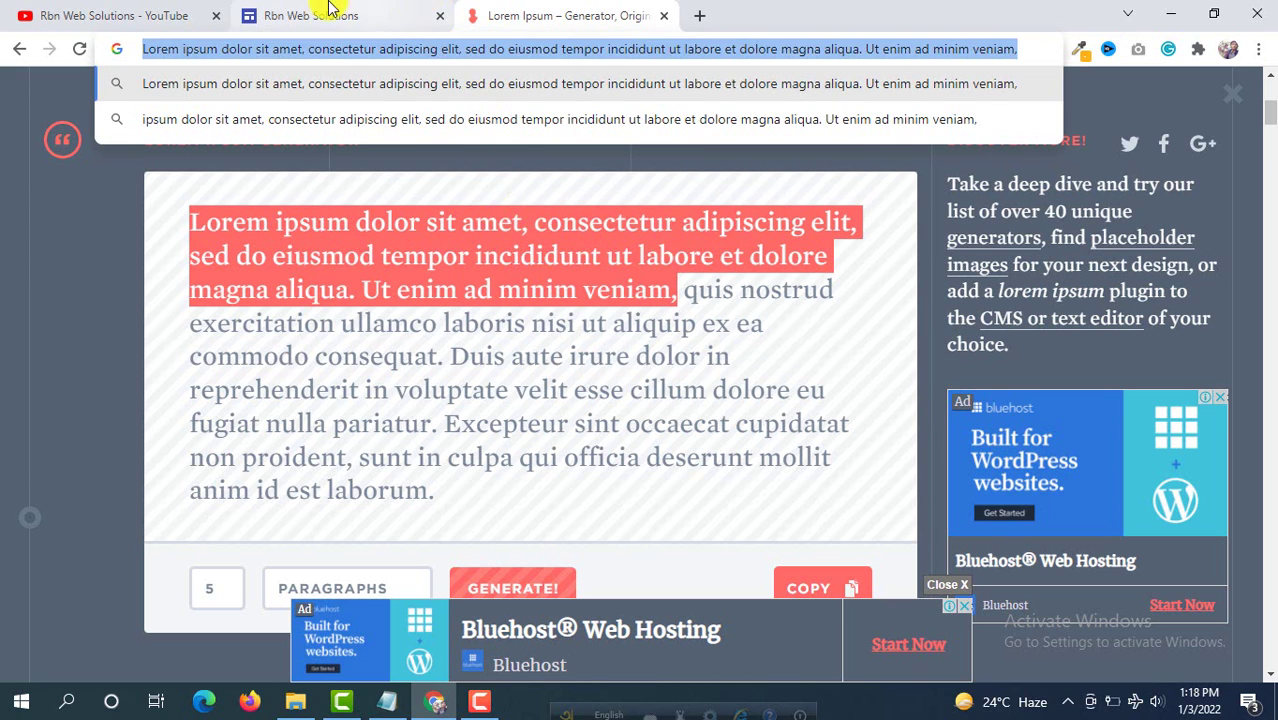
pyautogui.click(330, 15)
pyautogui.hotkey('ctrl', 'v')
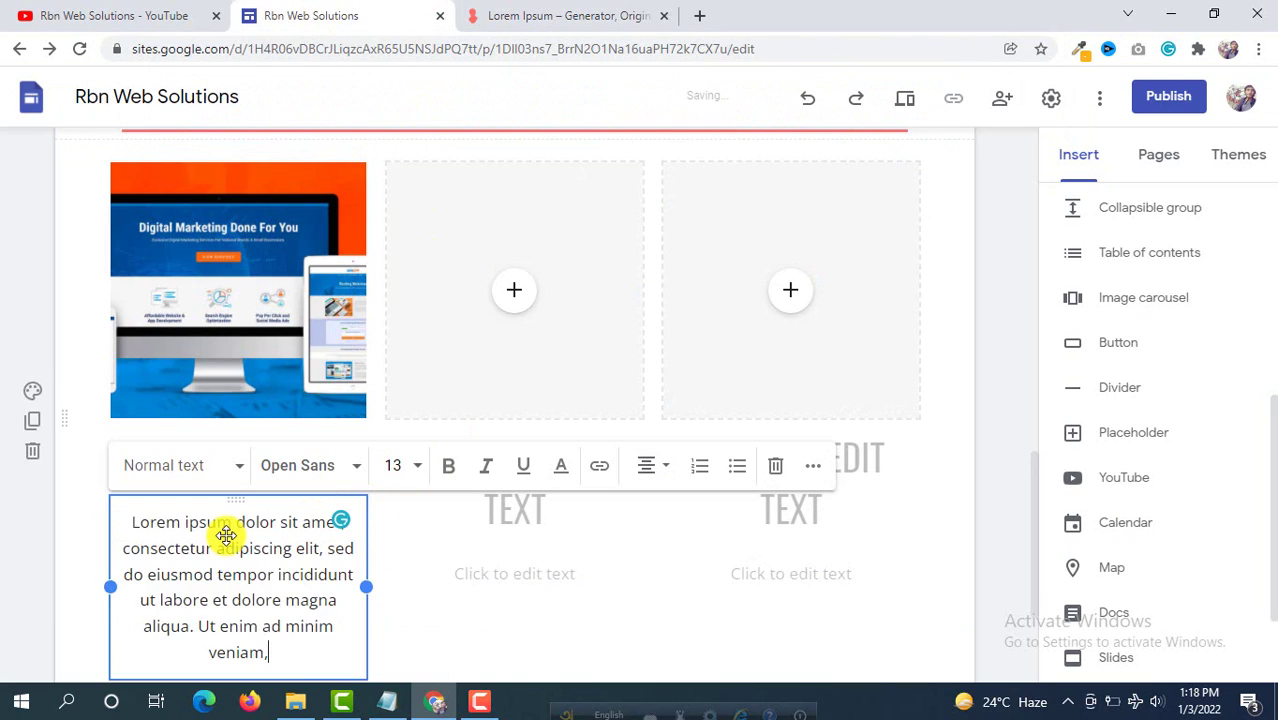
# Step: Upload SEO-services.png into the second card's image placeholder
pyautogui.click(494, 587)
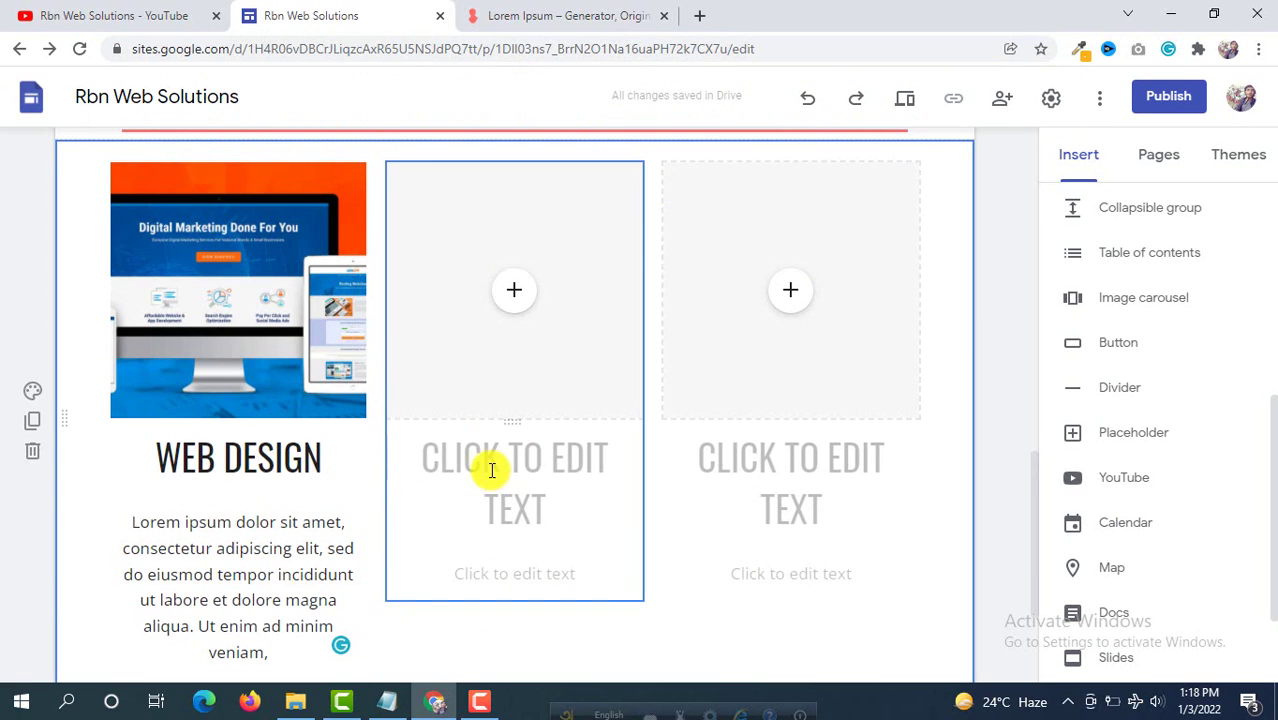
pyautogui.scroll(-1, 440, 440)
pyautogui.scroll(1, 514, 316)
pyautogui.click(513, 300)
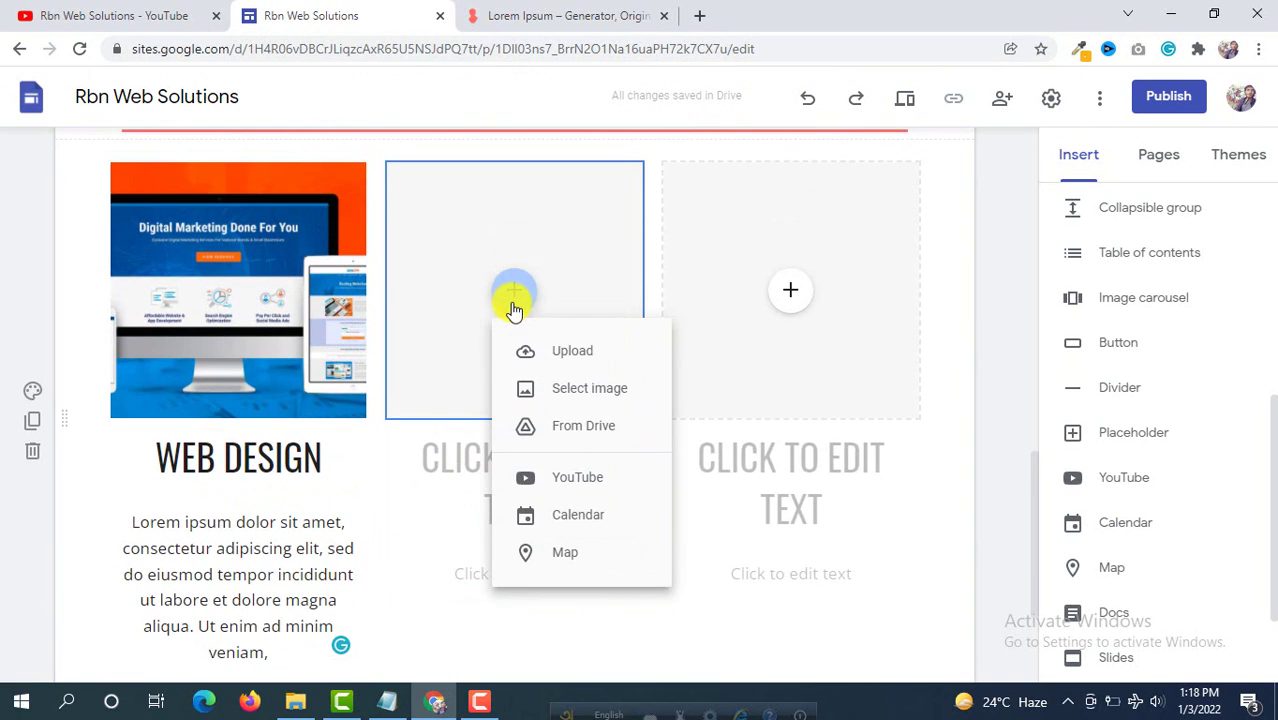
pyautogui.click(576, 349)
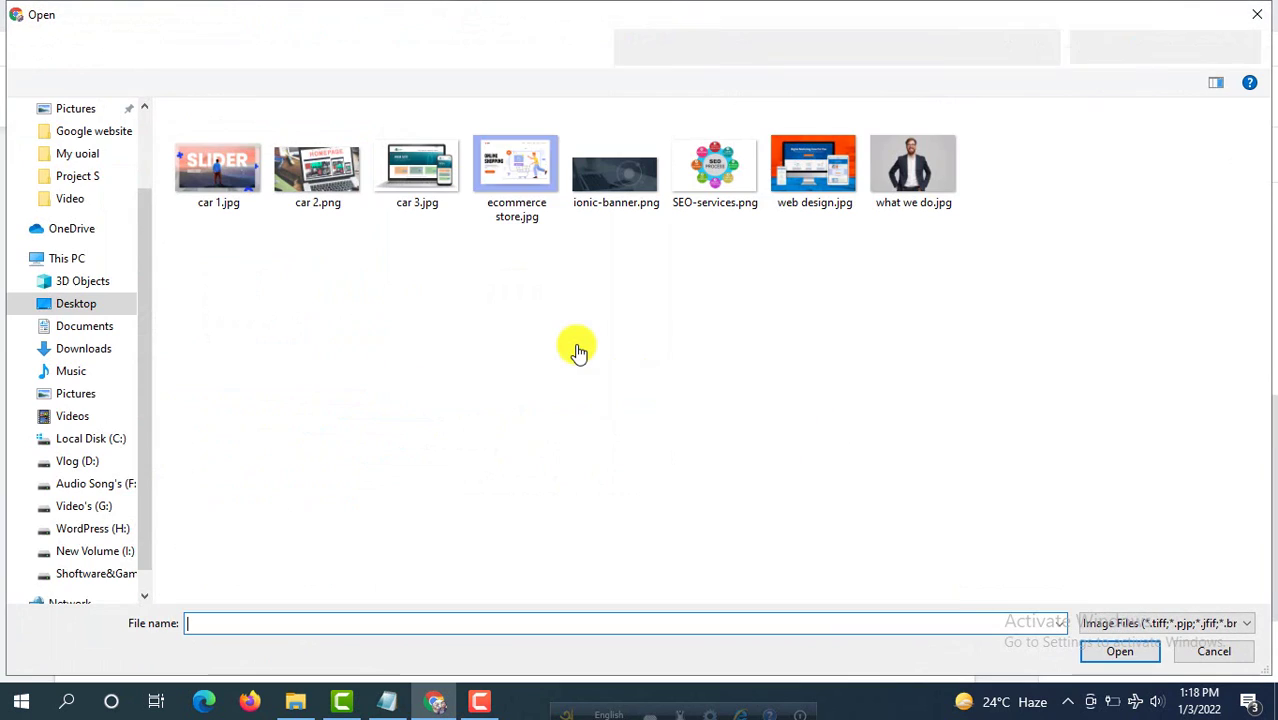
pyautogui.click(708, 176)
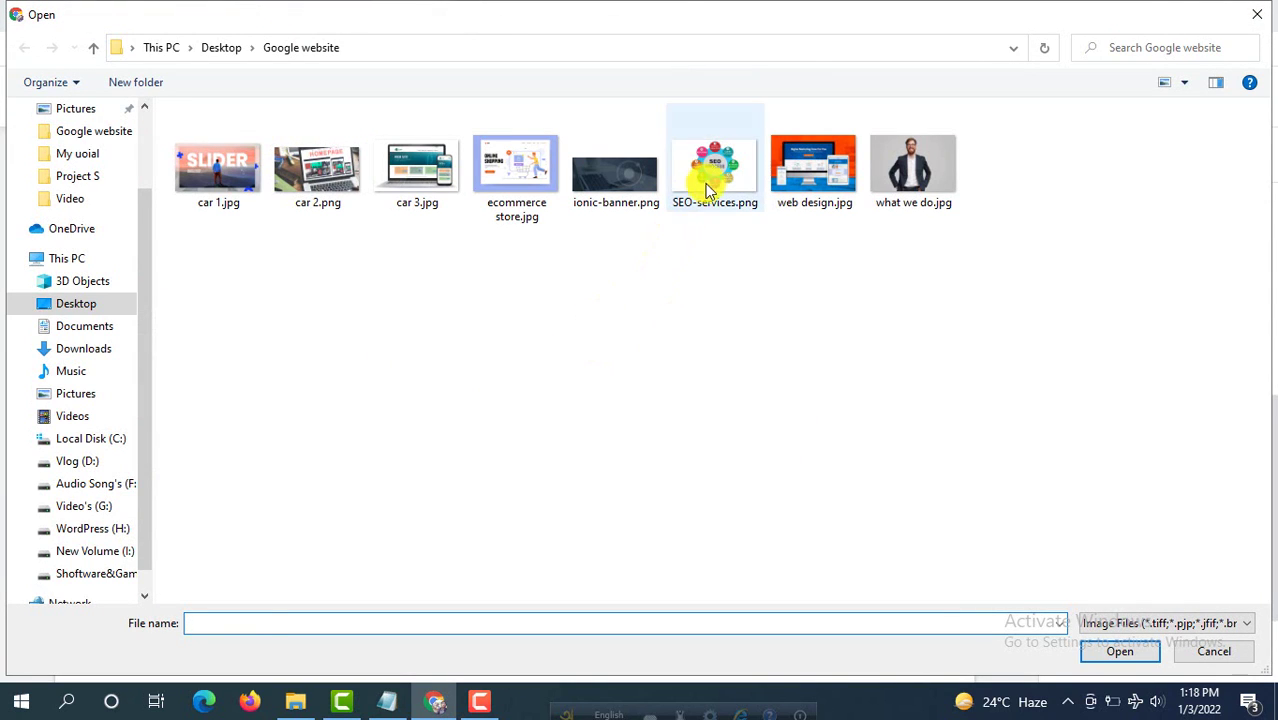
pyautogui.click(1120, 651)
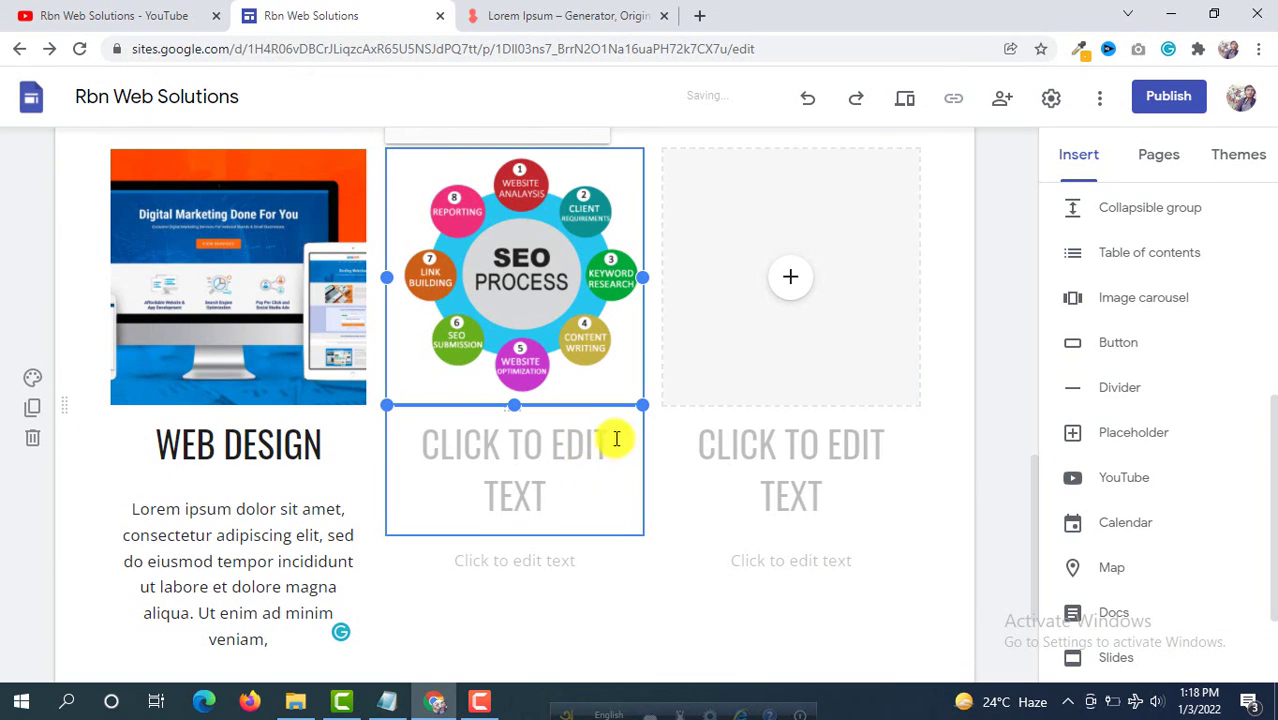
# Step: Title the second card SEO and paste the lorem ipsum paragraph as its description
pyautogui.click(511, 440)
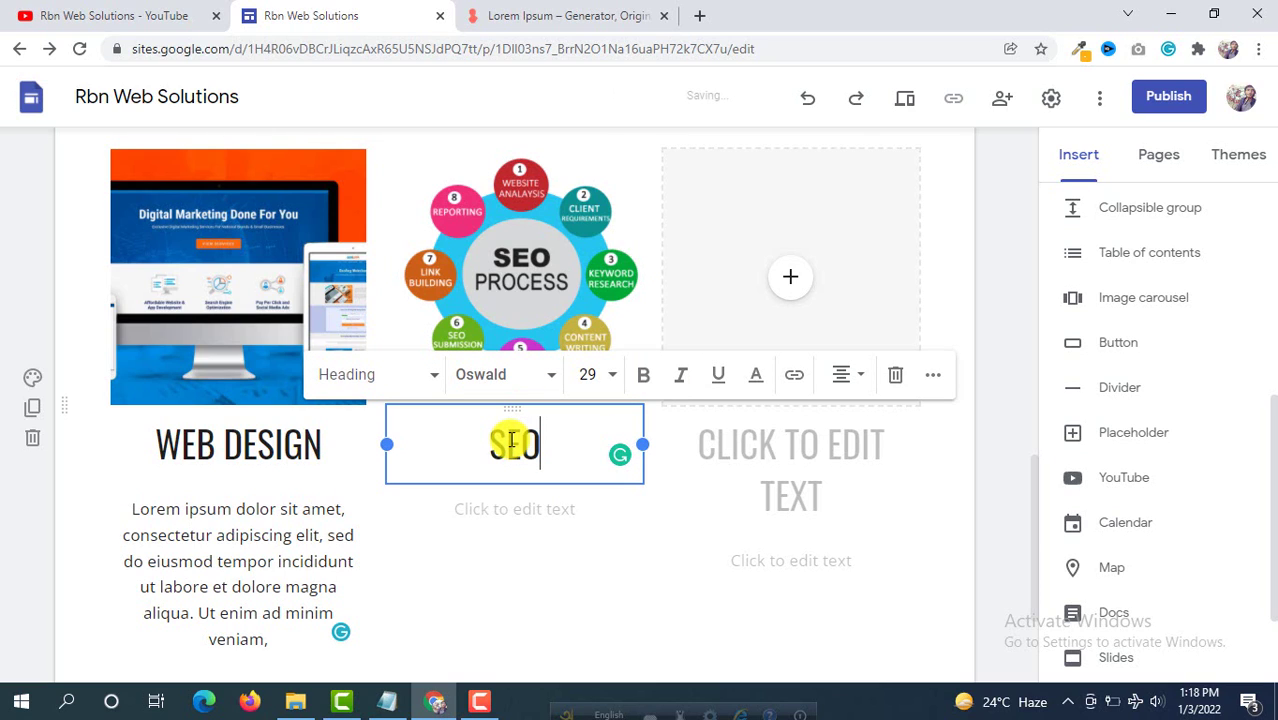
pyautogui.click(510, 509)
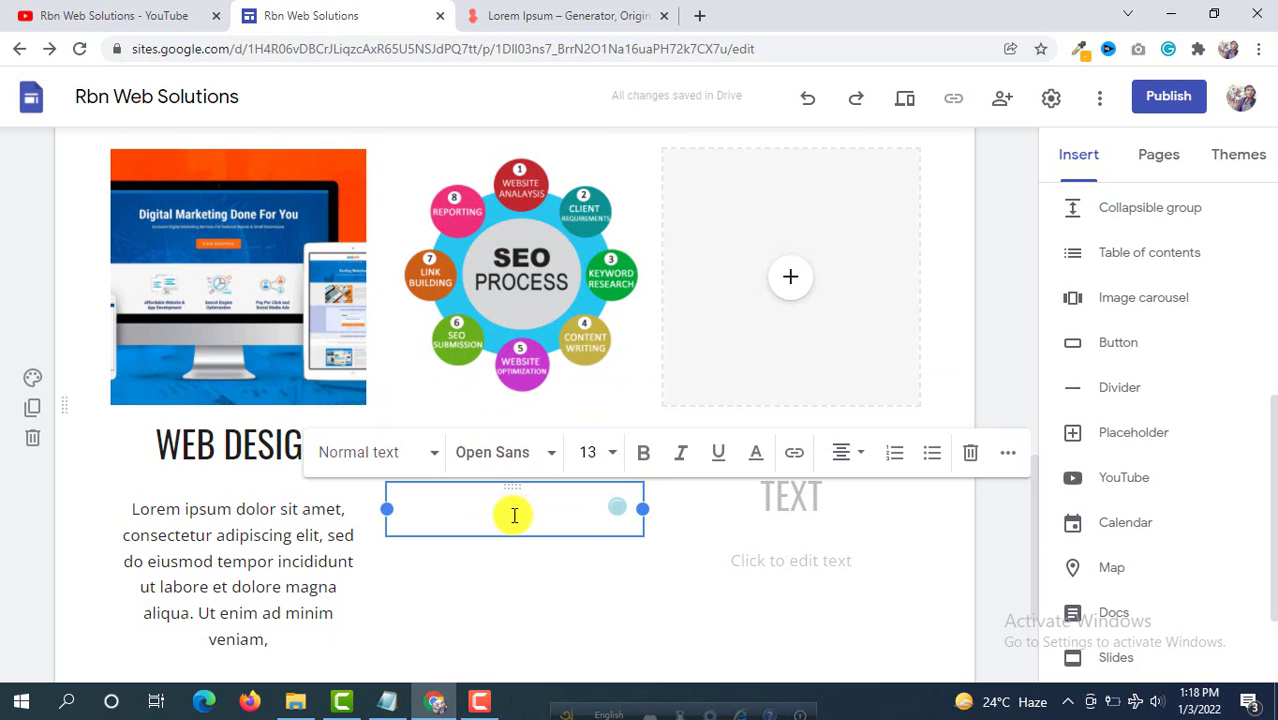
pyautogui.hotkey('ctrl', 'v')
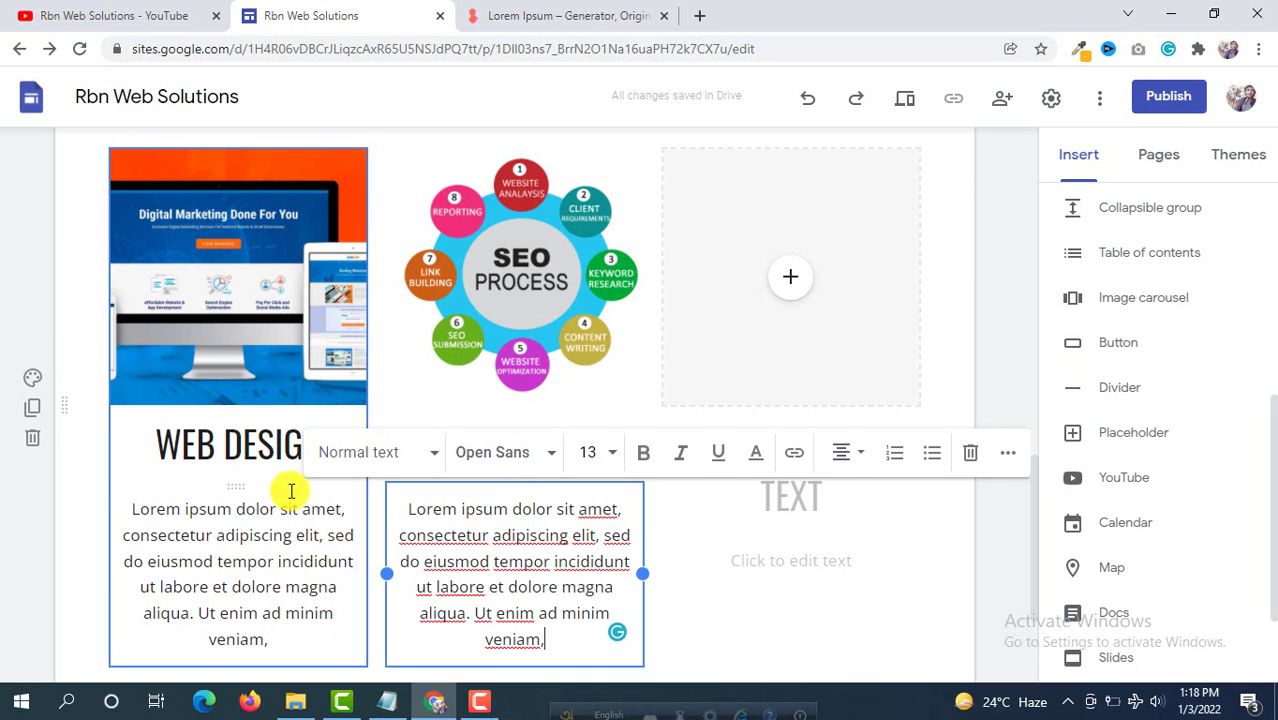
pyautogui.scroll(-1, 285, 478)
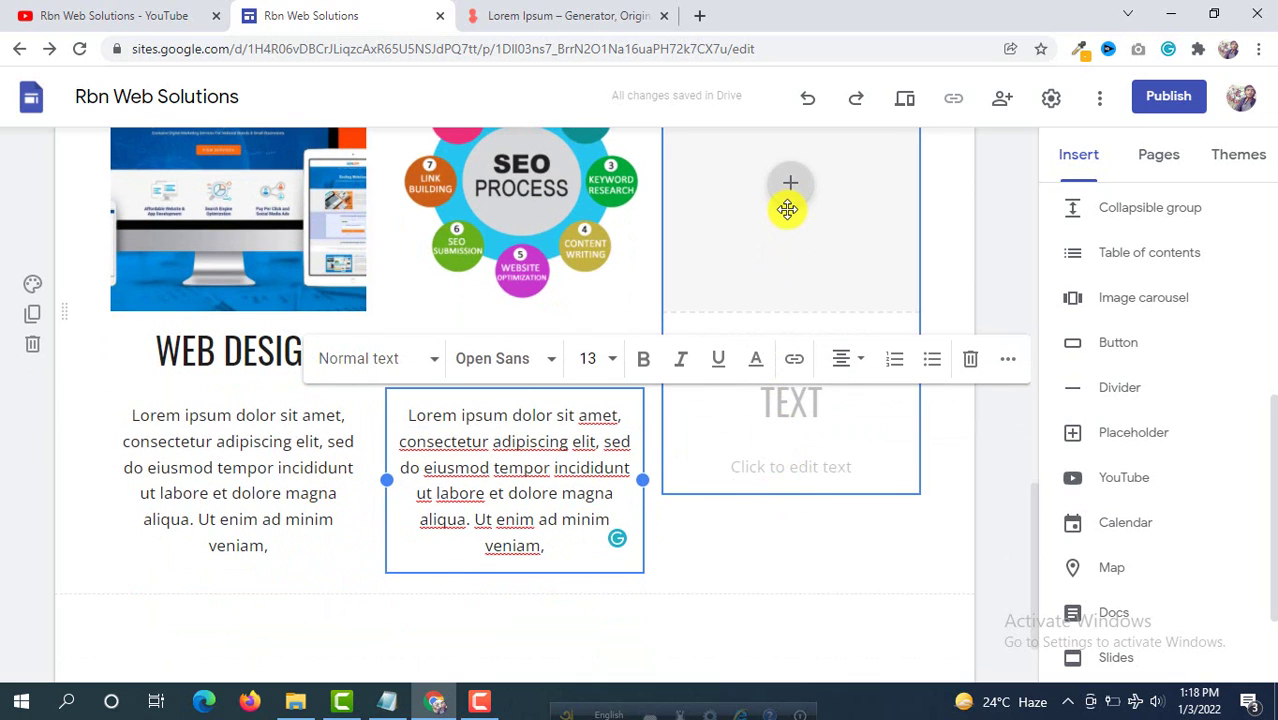
pyautogui.scroll(1, 820, 250)
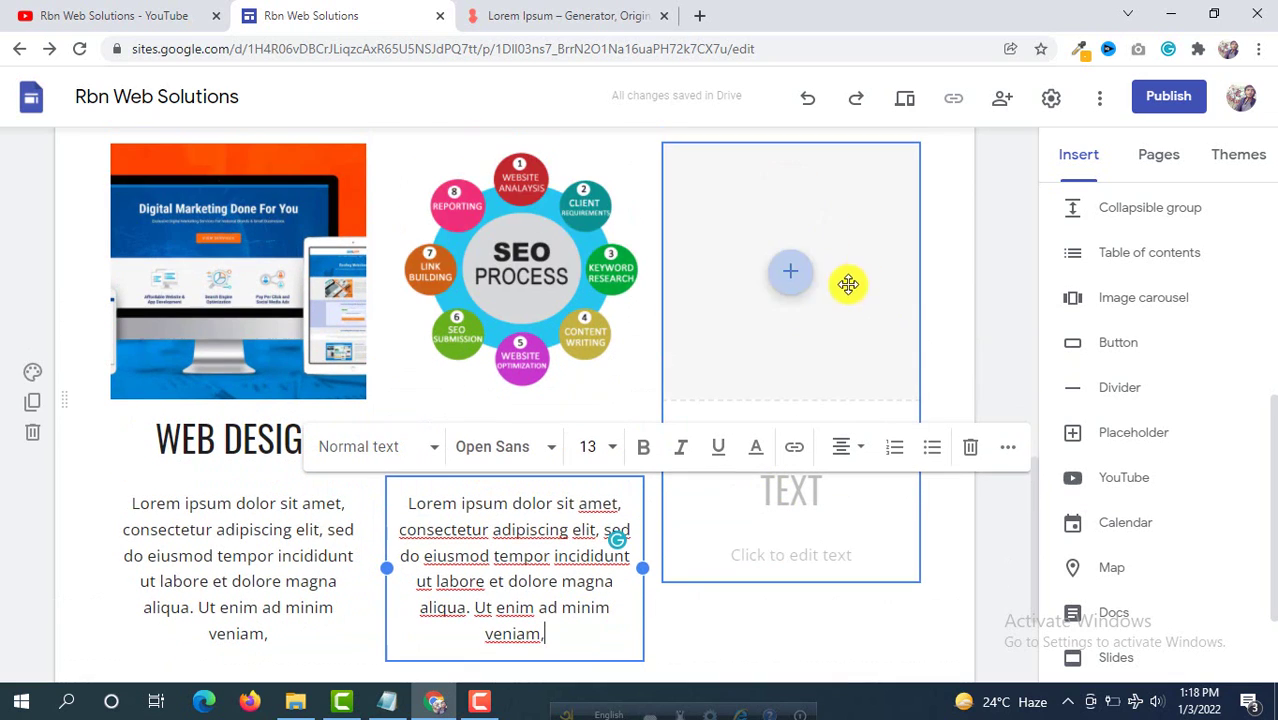
pyautogui.click(790, 280)
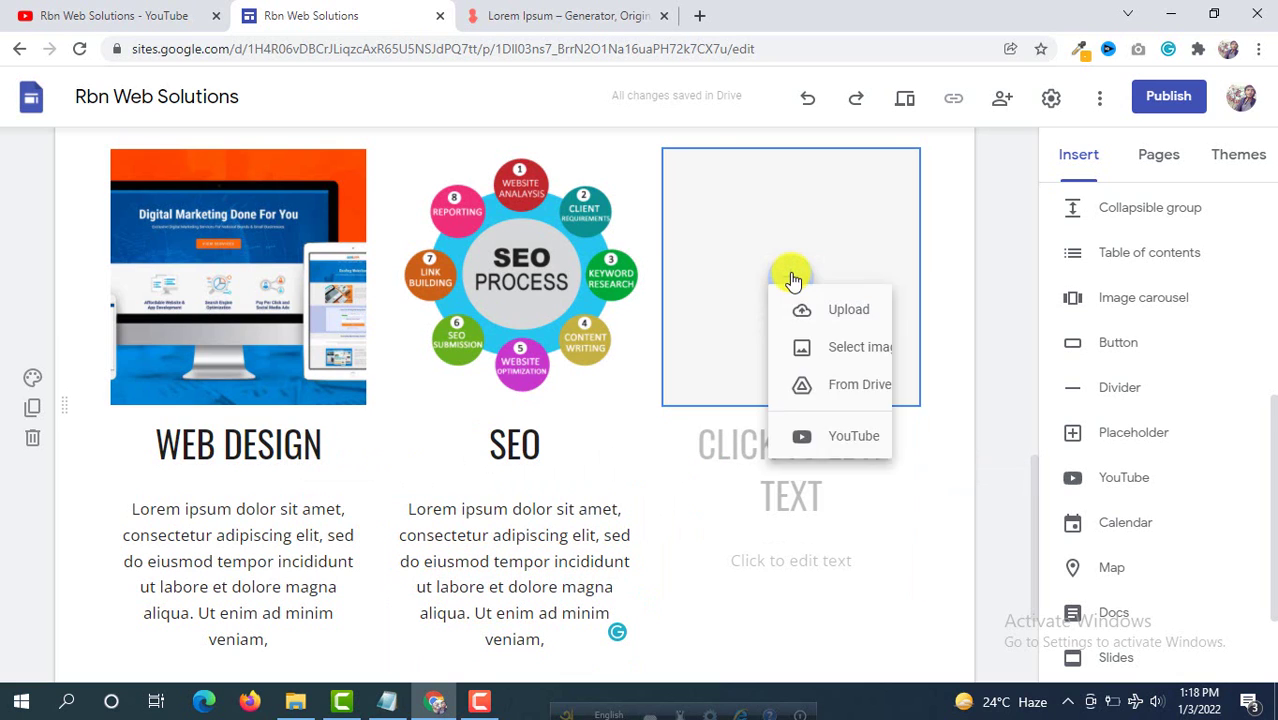
# Step: Upload ecommerce store.jpg into the third card's image placeholder
pyautogui.click(664, 293)
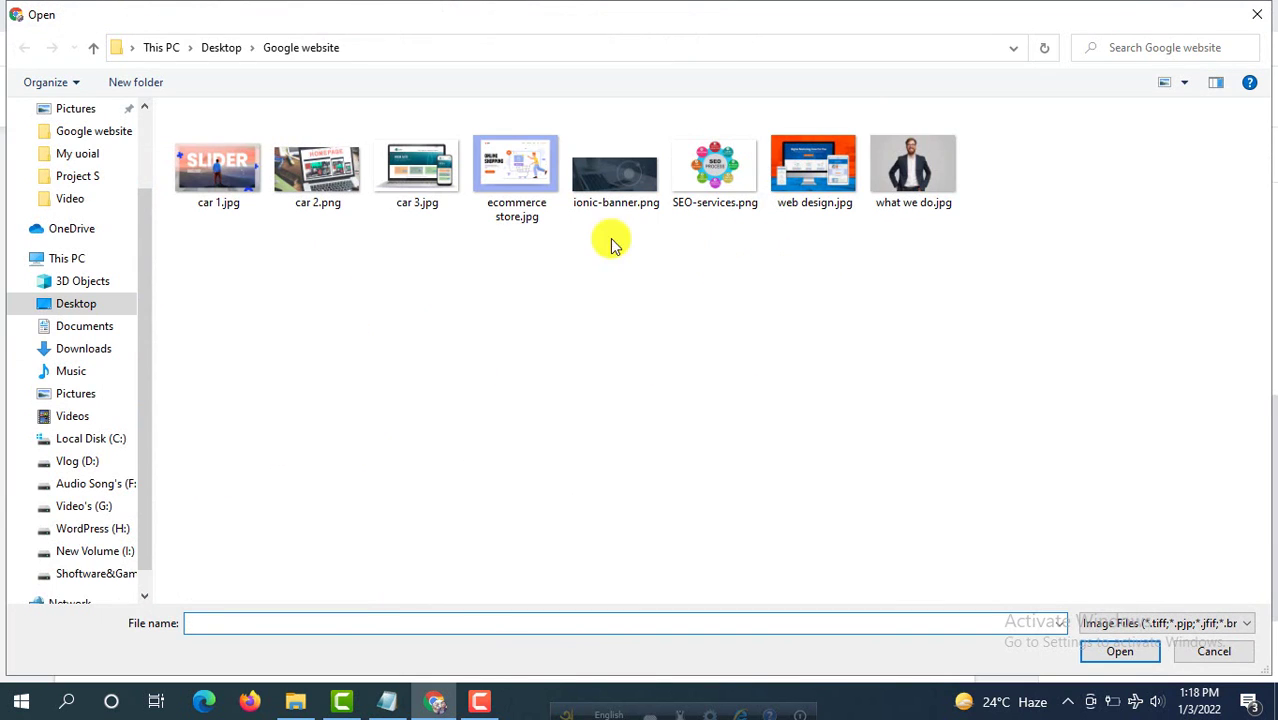
pyautogui.click(530, 180)
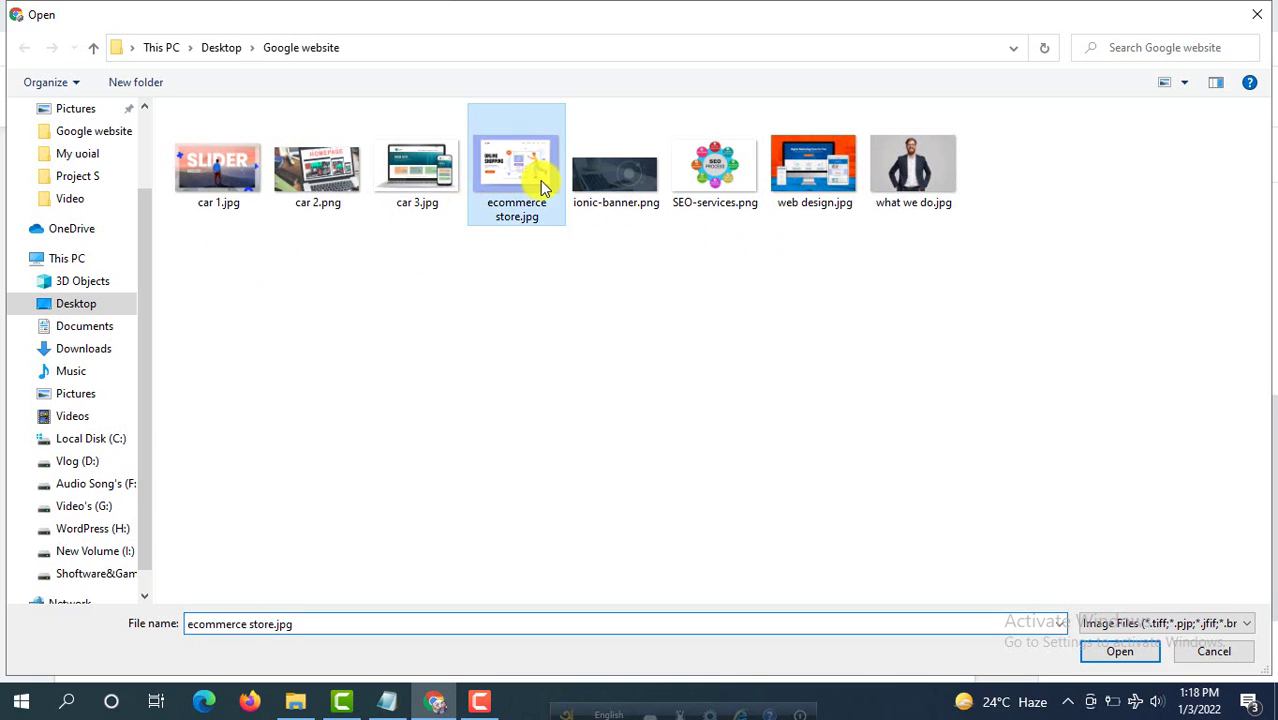
pyautogui.click(1124, 654)
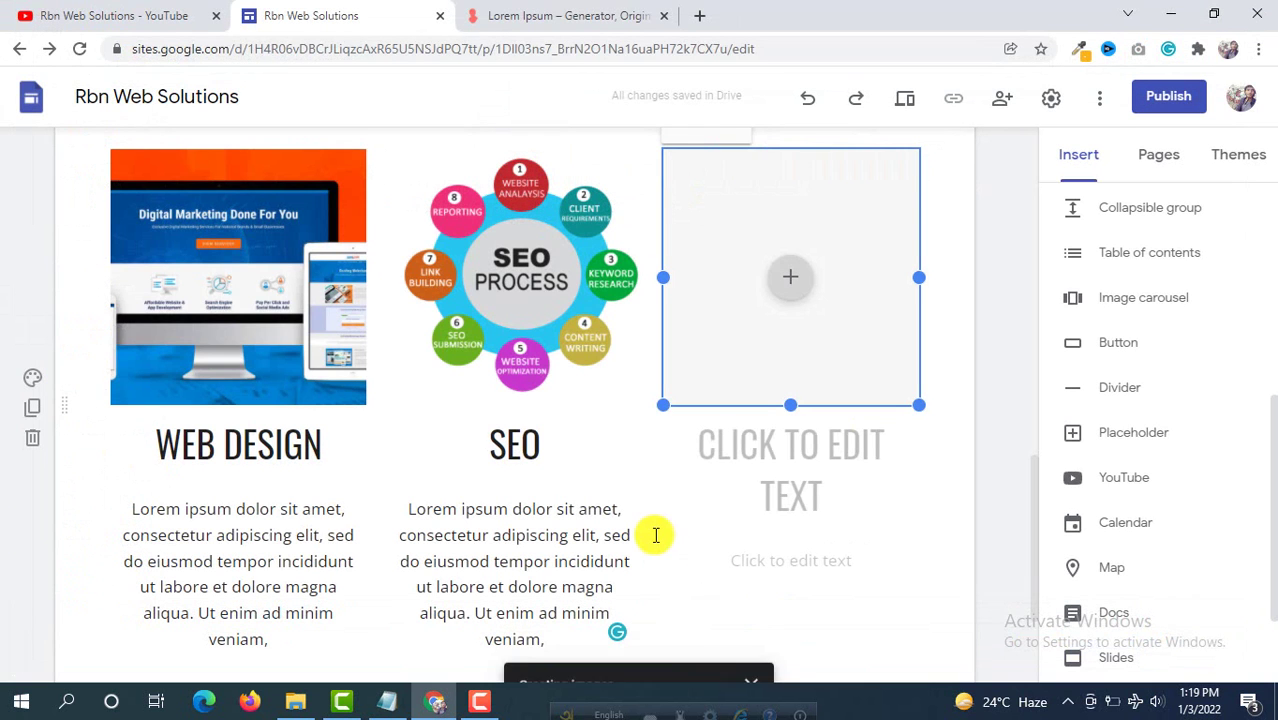
# Step: Title the third card ONLINE STORE and paste the lorem ipsum paragraph beneath it
pyautogui.click(796, 456)
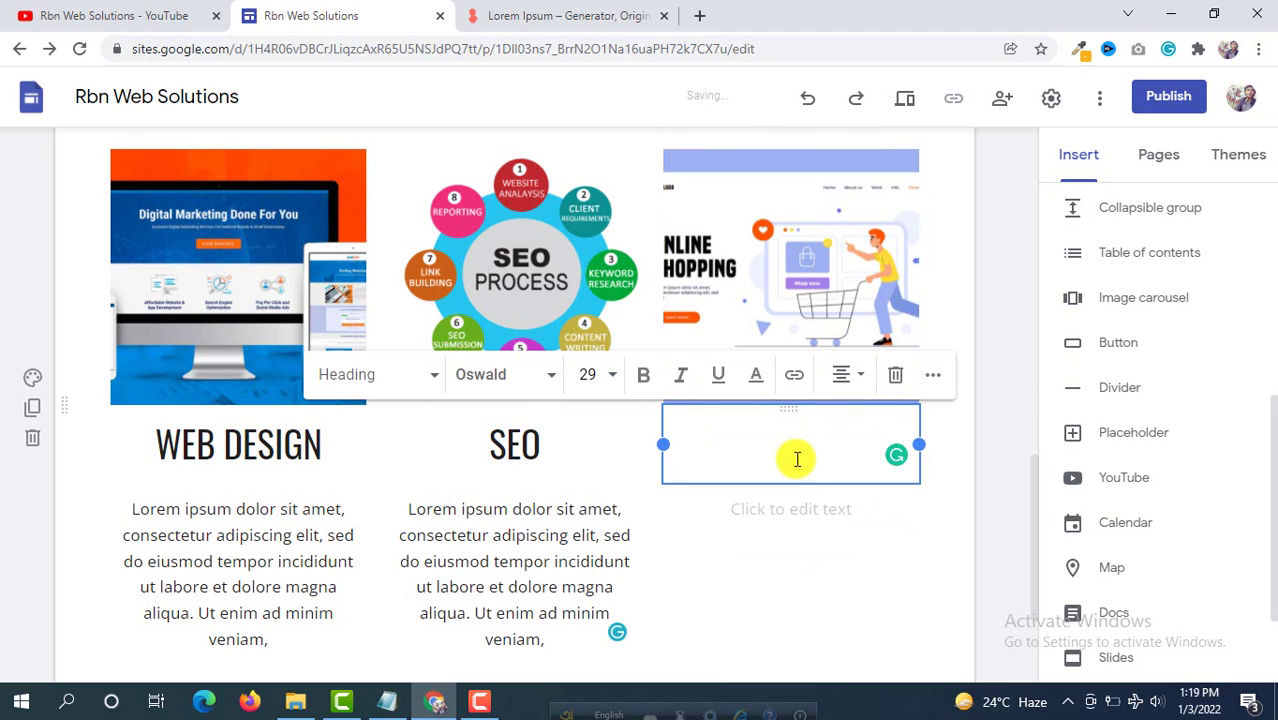
pyautogui.write('ONLINE STORE')
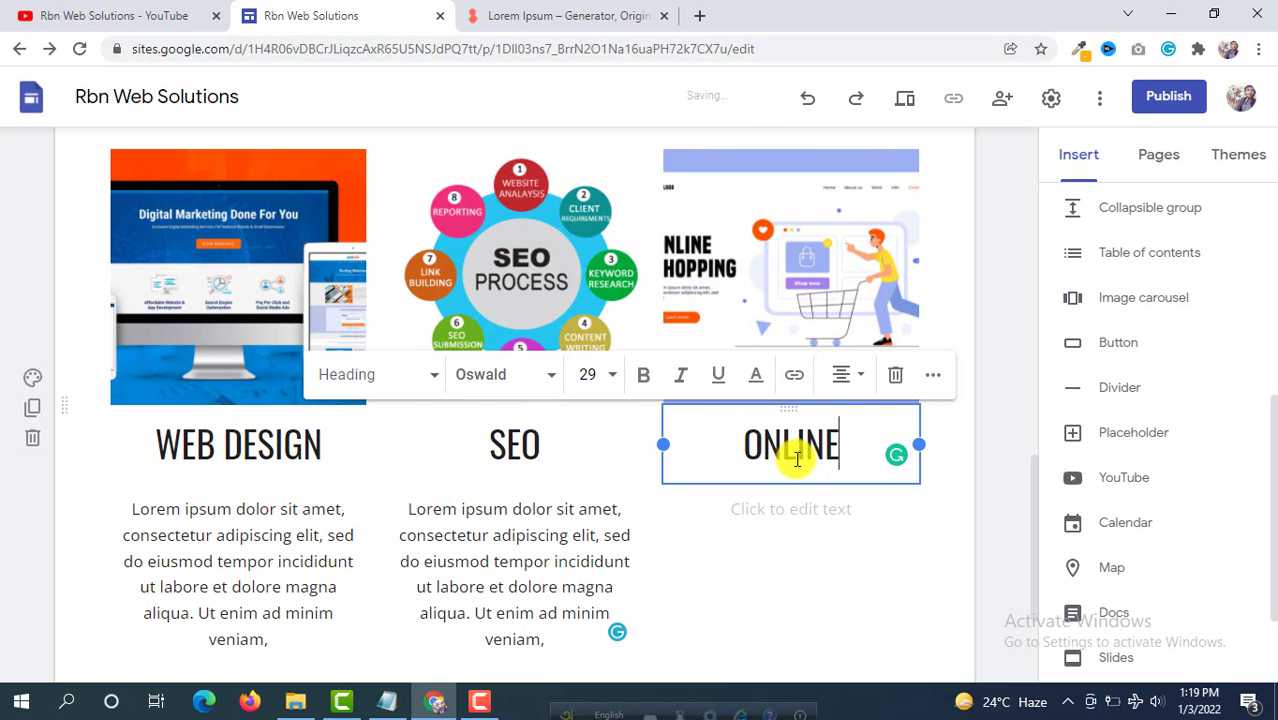
pyautogui.click(793, 513)
pyautogui.rightClick(793, 513)
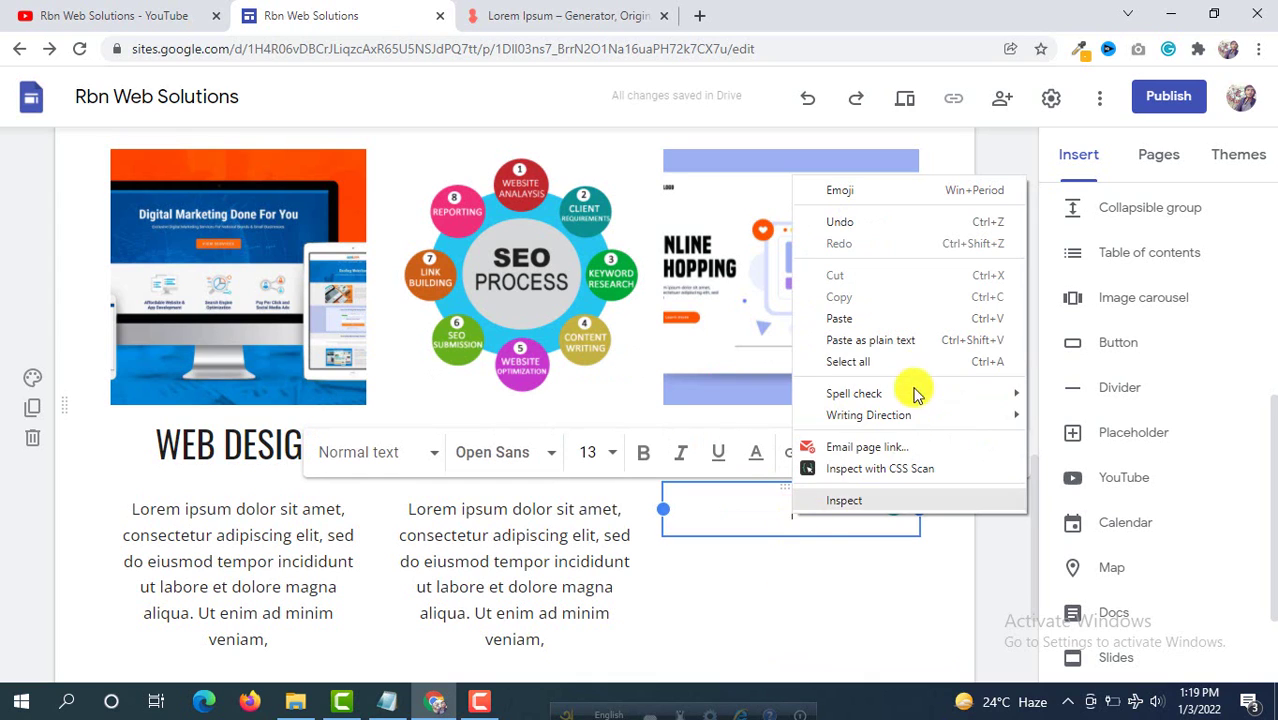
pyautogui.click(873, 327)
pyautogui.scroll(-2, 490, 525)
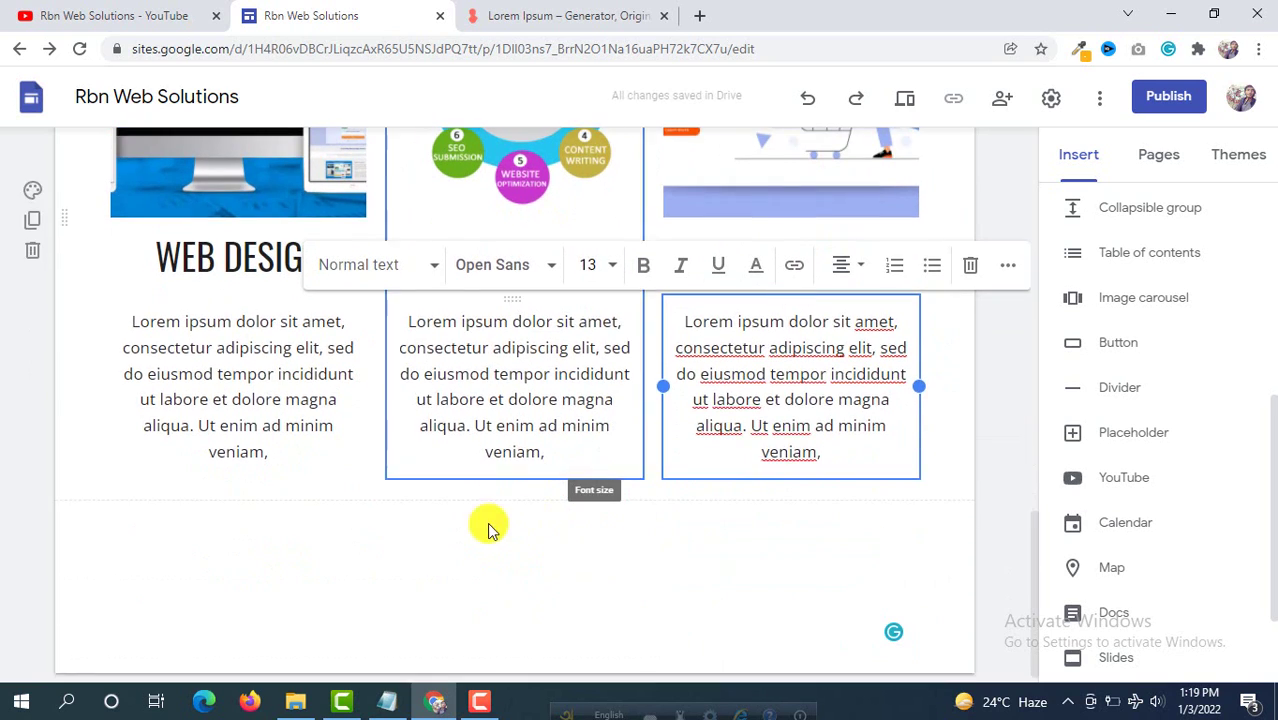
pyautogui.click(393, 493)
# Step: Drag the WEB DESIGN image's corner handle so it matches the SEO and ONLINE STORE images
pyautogui.scroll(3, 793, 294)
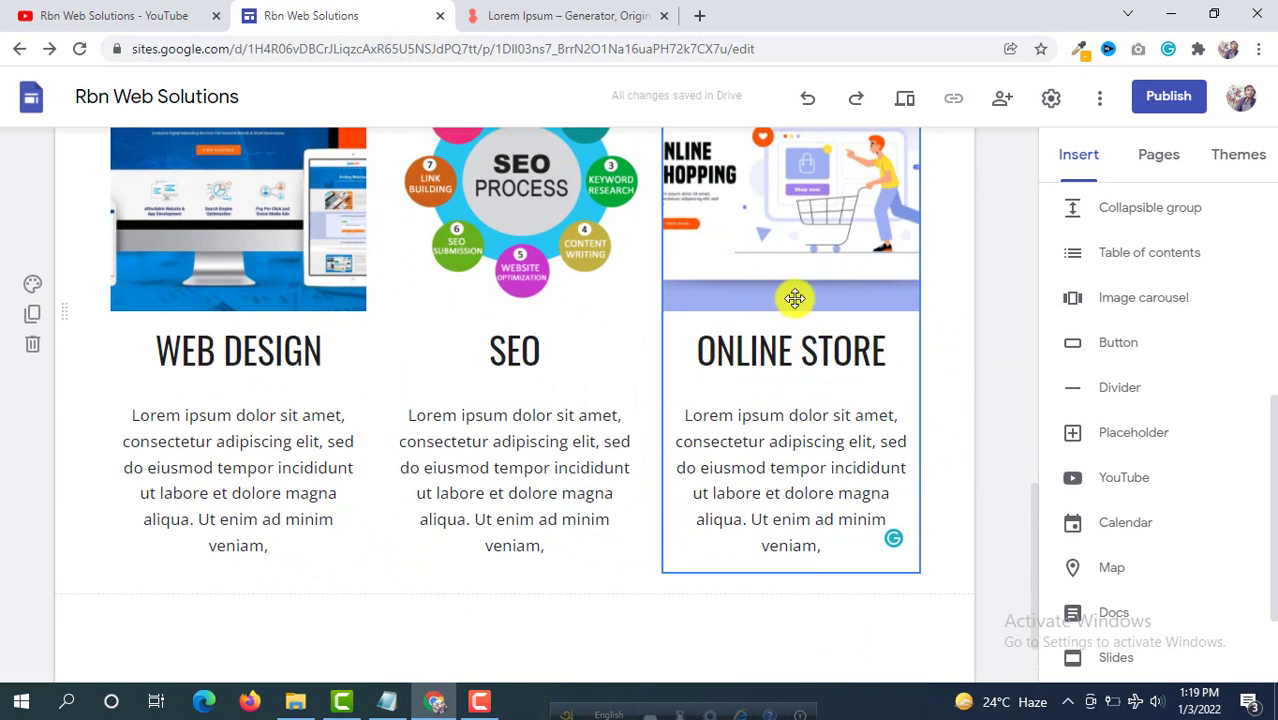
pyautogui.click(207, 317)
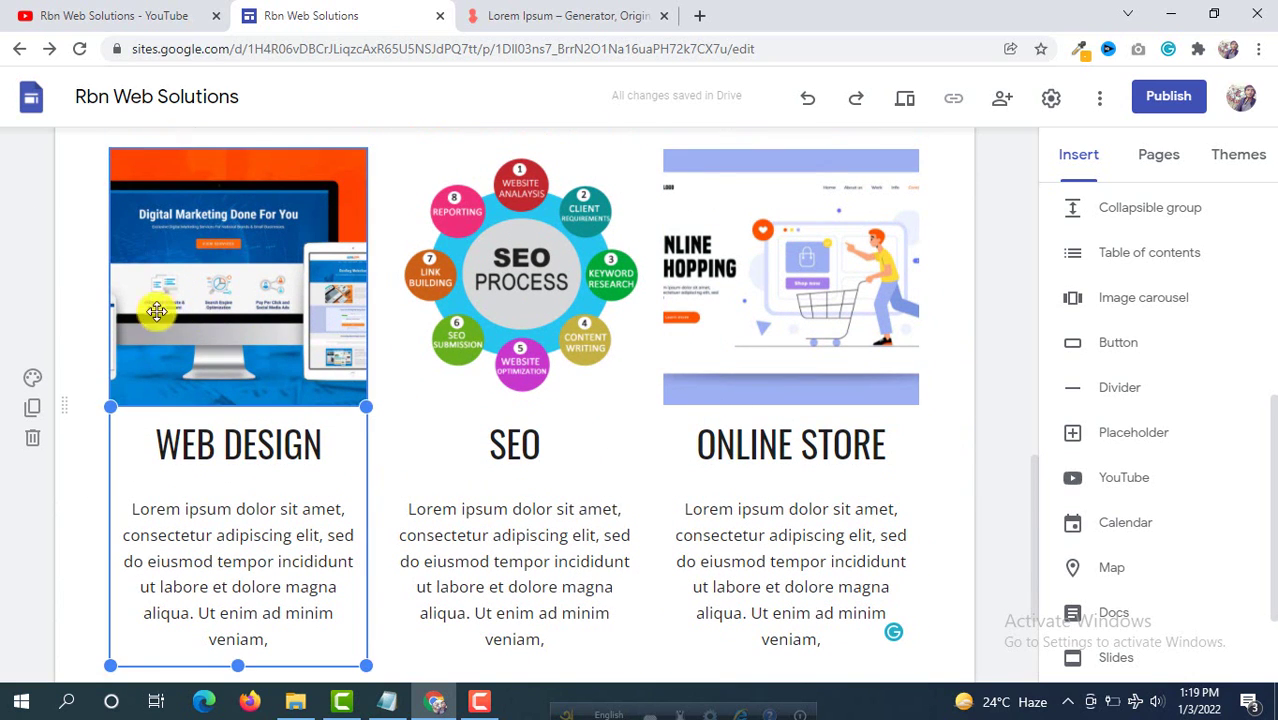
pyautogui.click(152, 236)
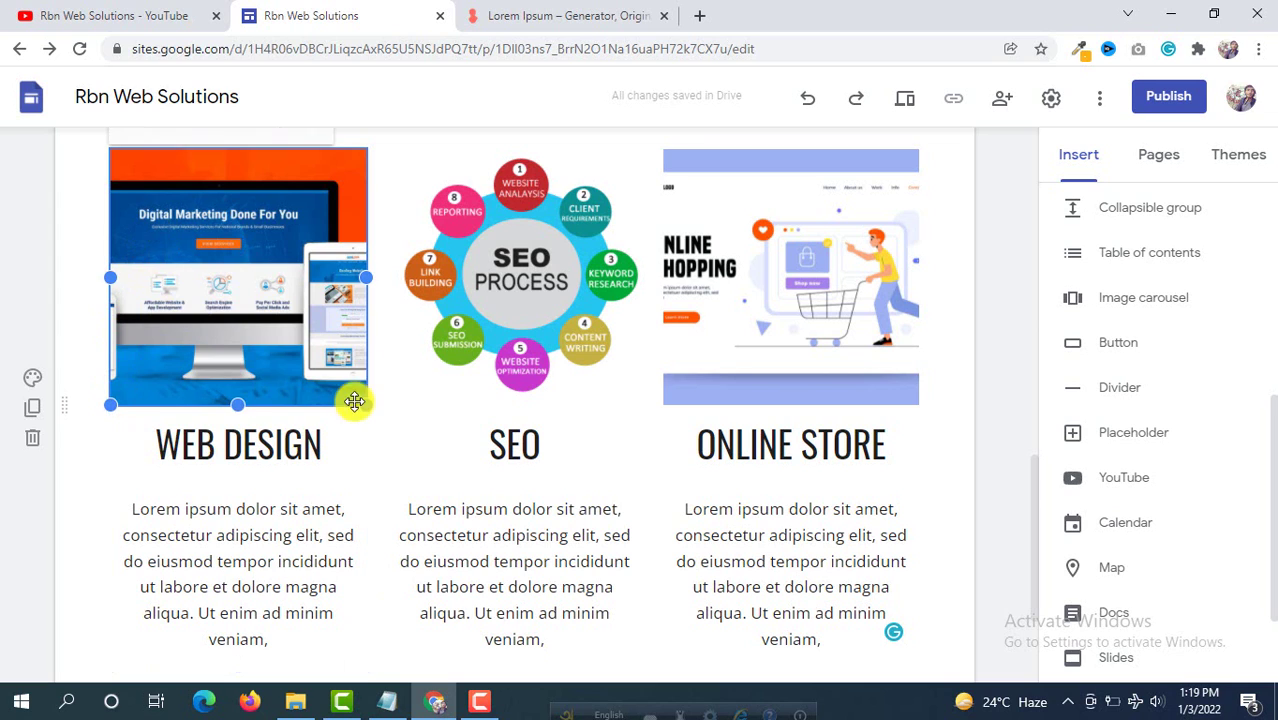
pyautogui.moveTo(362, 398); pyautogui.dragTo(366, 407)
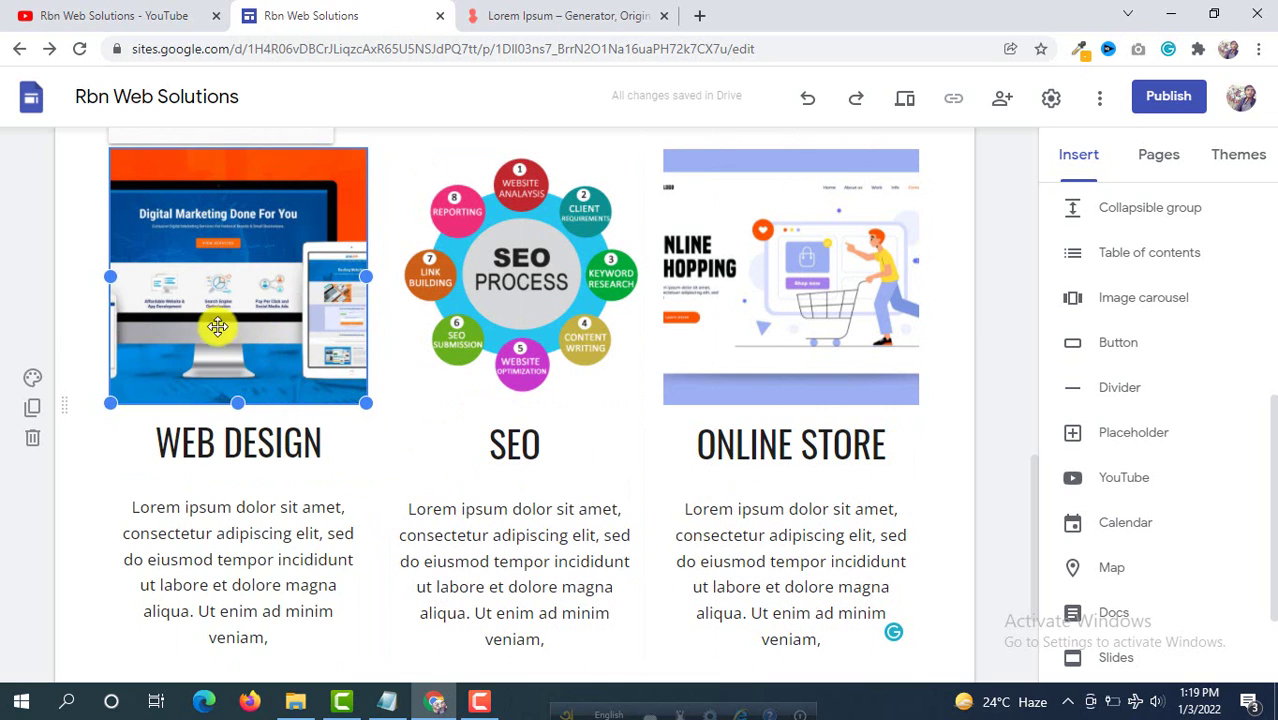
pyautogui.scroll(-1, 713, 333)
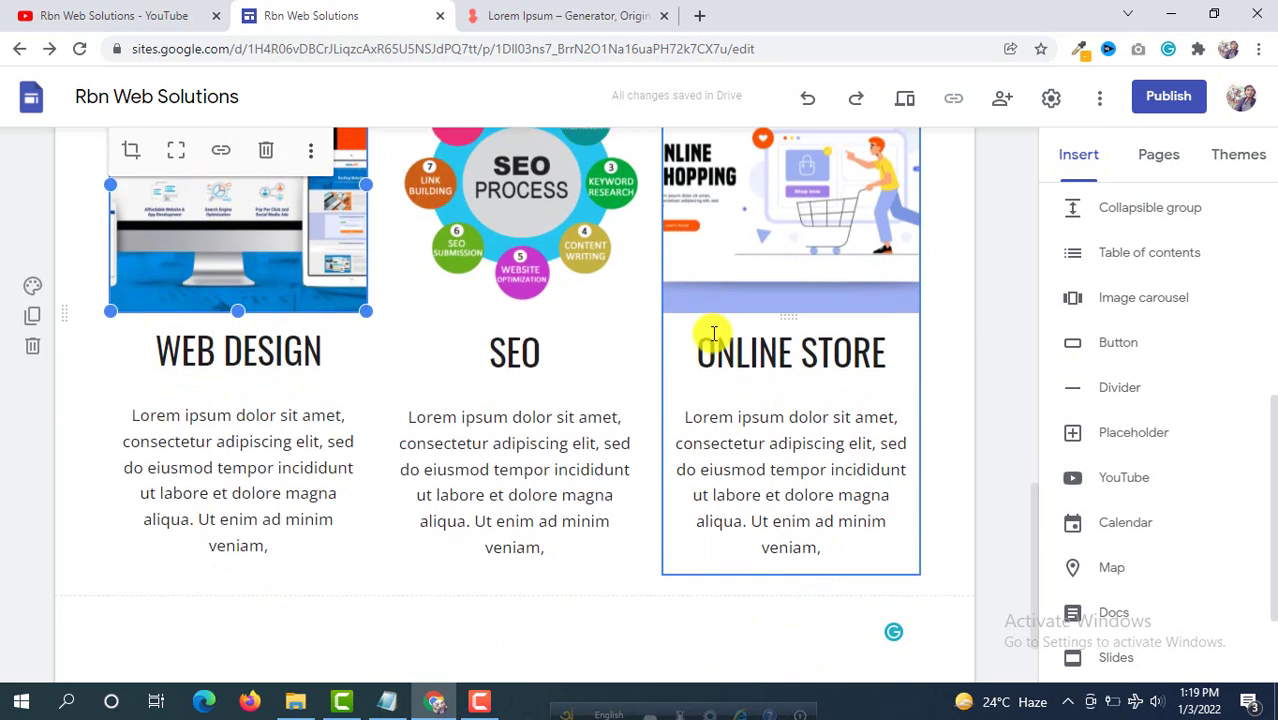
pyautogui.scroll(4, 662, 330)
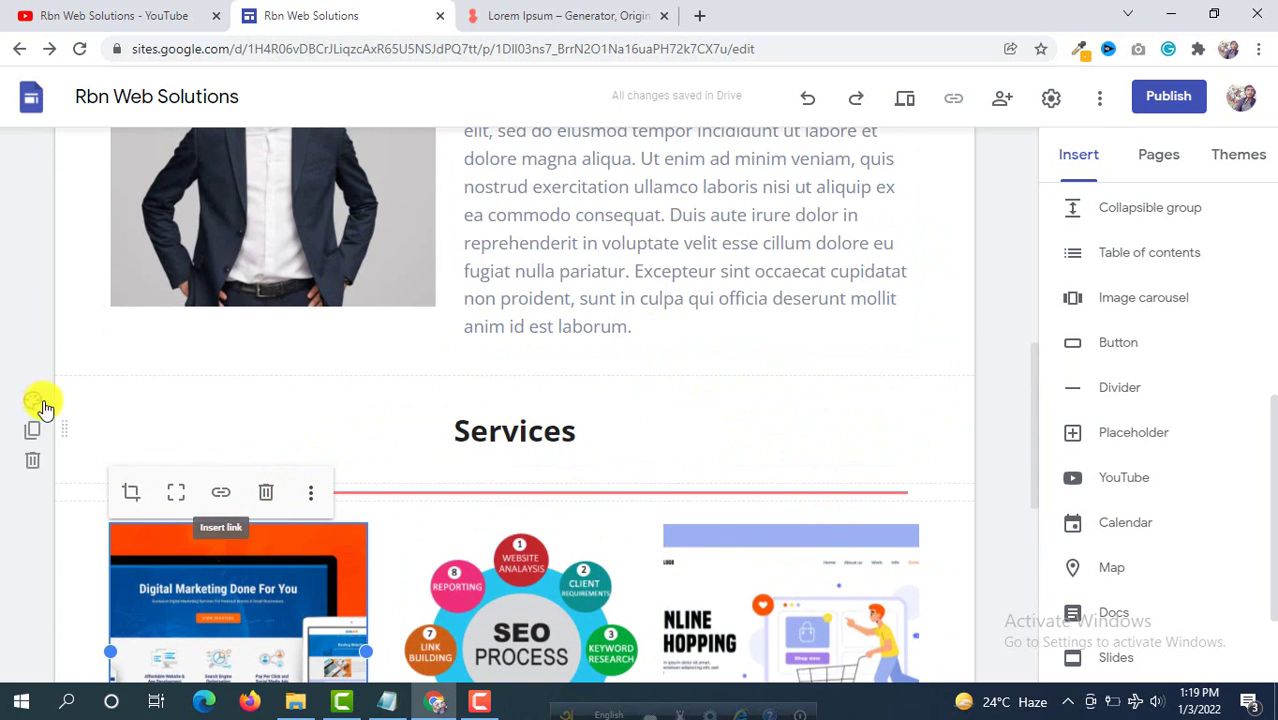
pyautogui.click(125, 390)
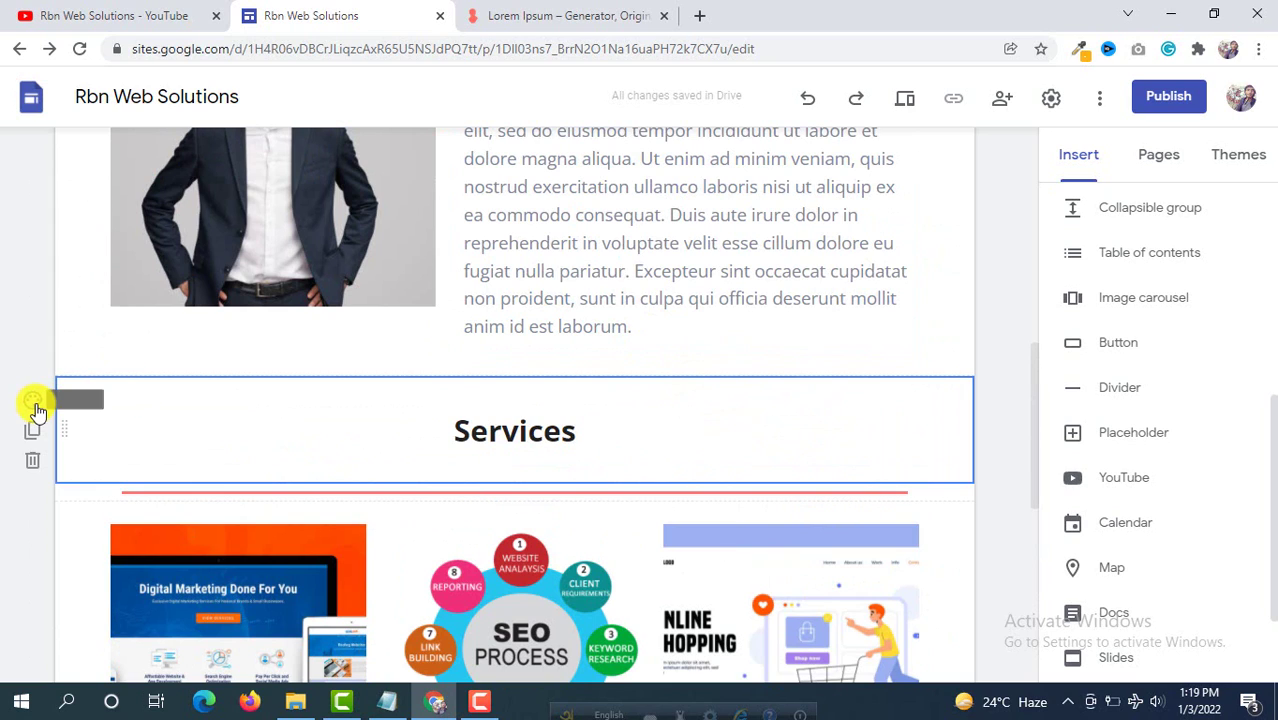
pyautogui.click(35, 410)
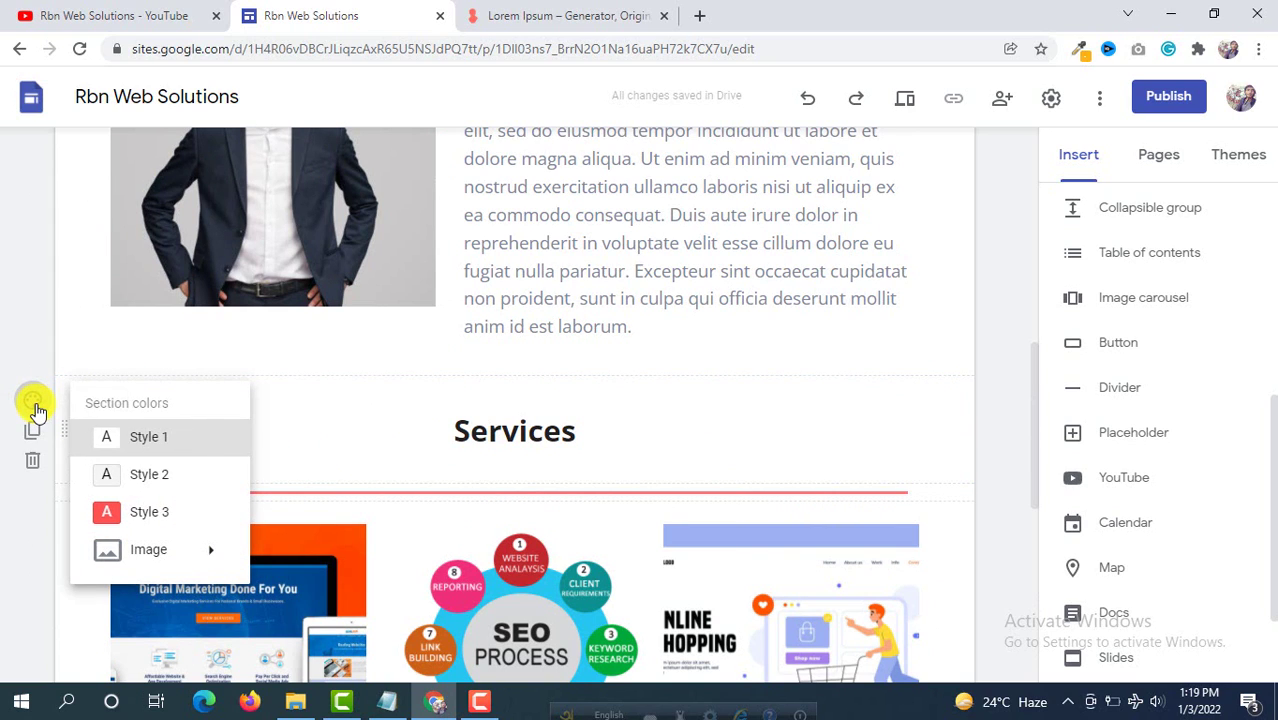
pyautogui.click(145, 476)
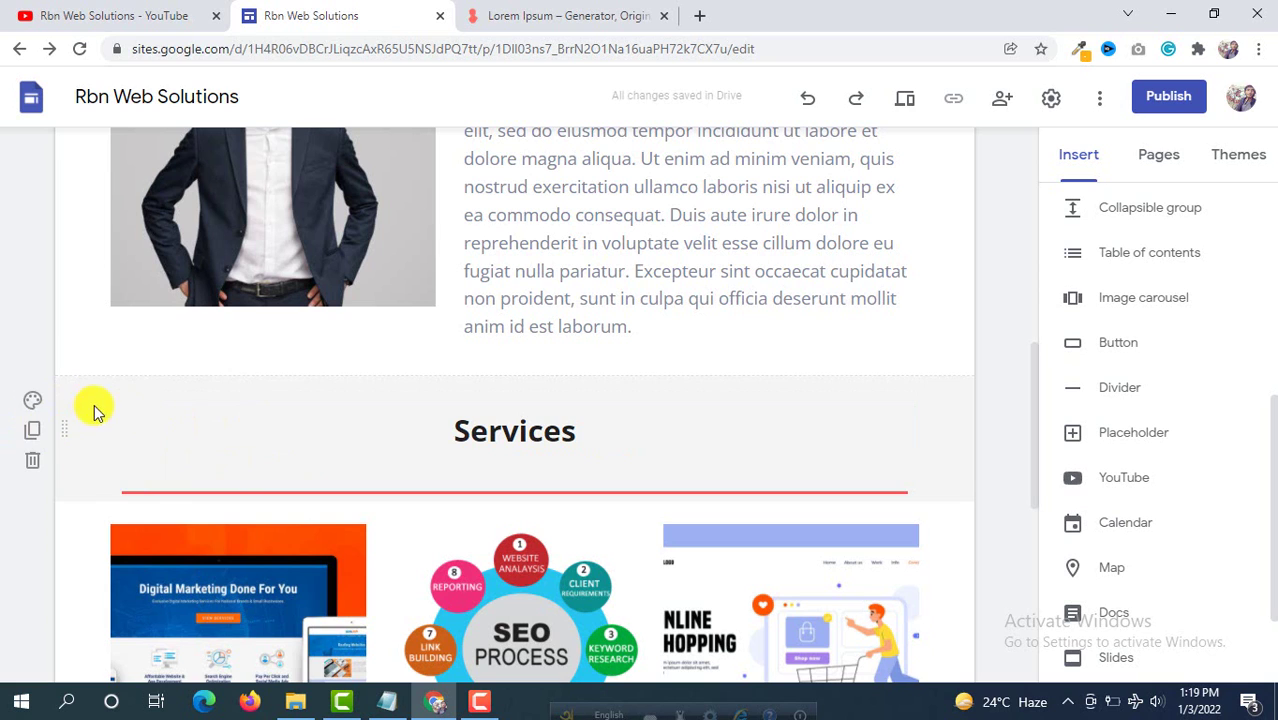
pyautogui.scroll(-1, 157, 388)
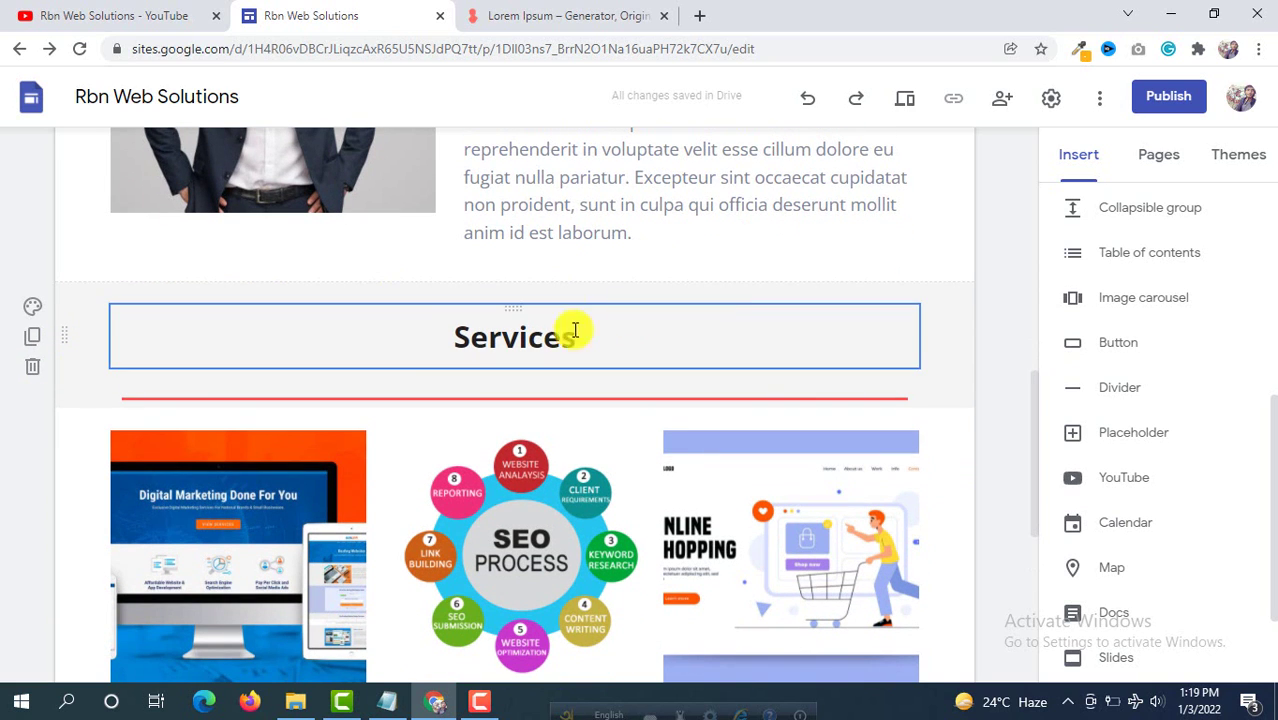
pyautogui.scroll(-5, 670, 306)
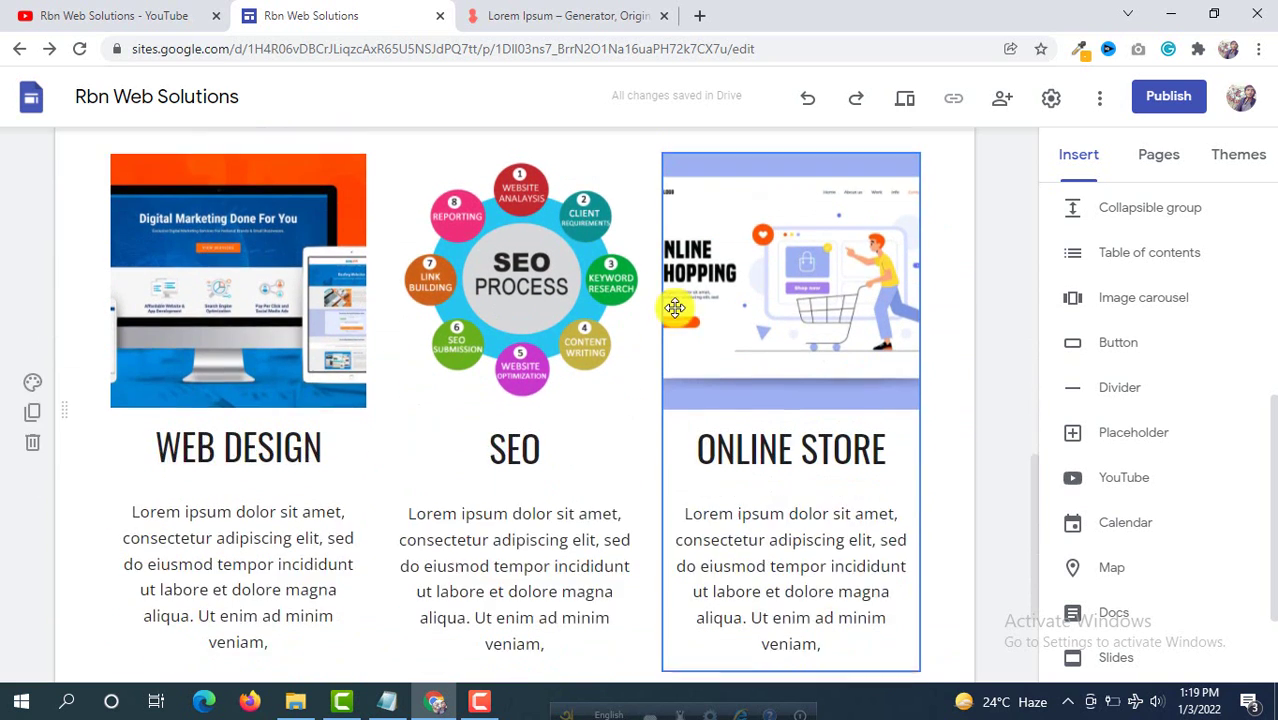
pyautogui.scroll(4, 680, 307)
pyautogui.scroll(8, 680, 307)
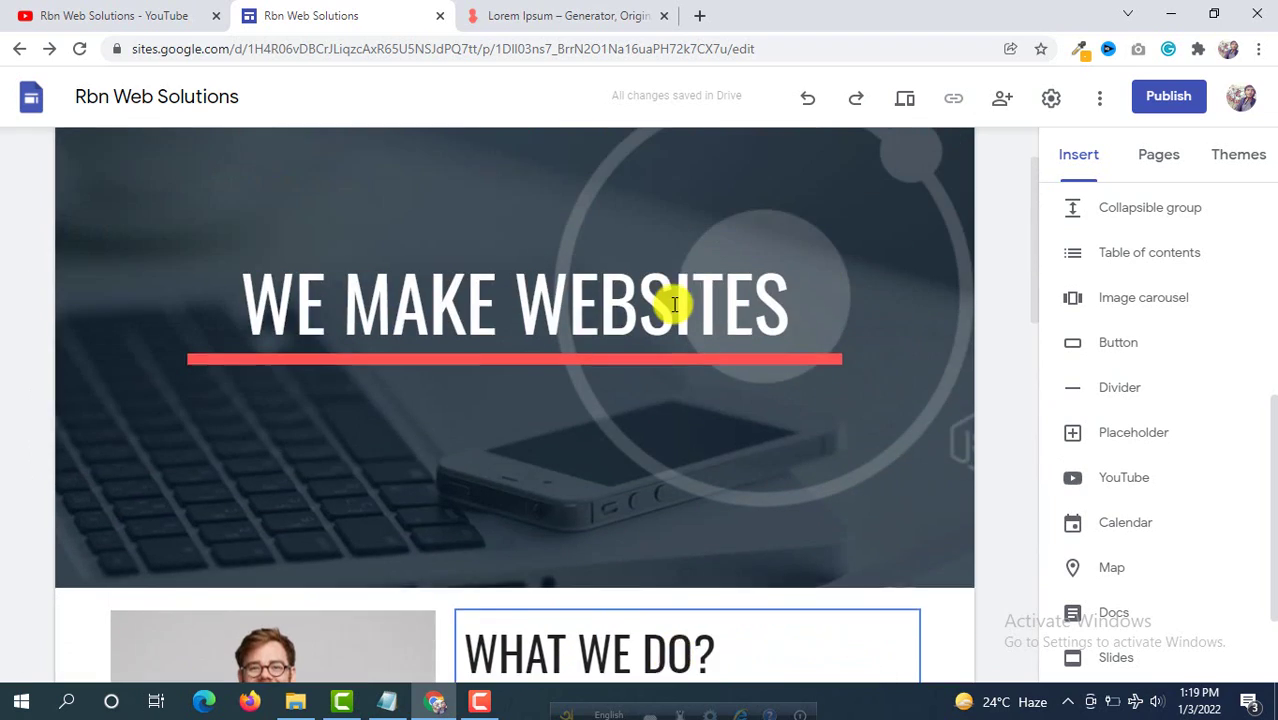
pyautogui.scroll(-4, 677, 304)
pyautogui.scroll(-5, 677, 303)
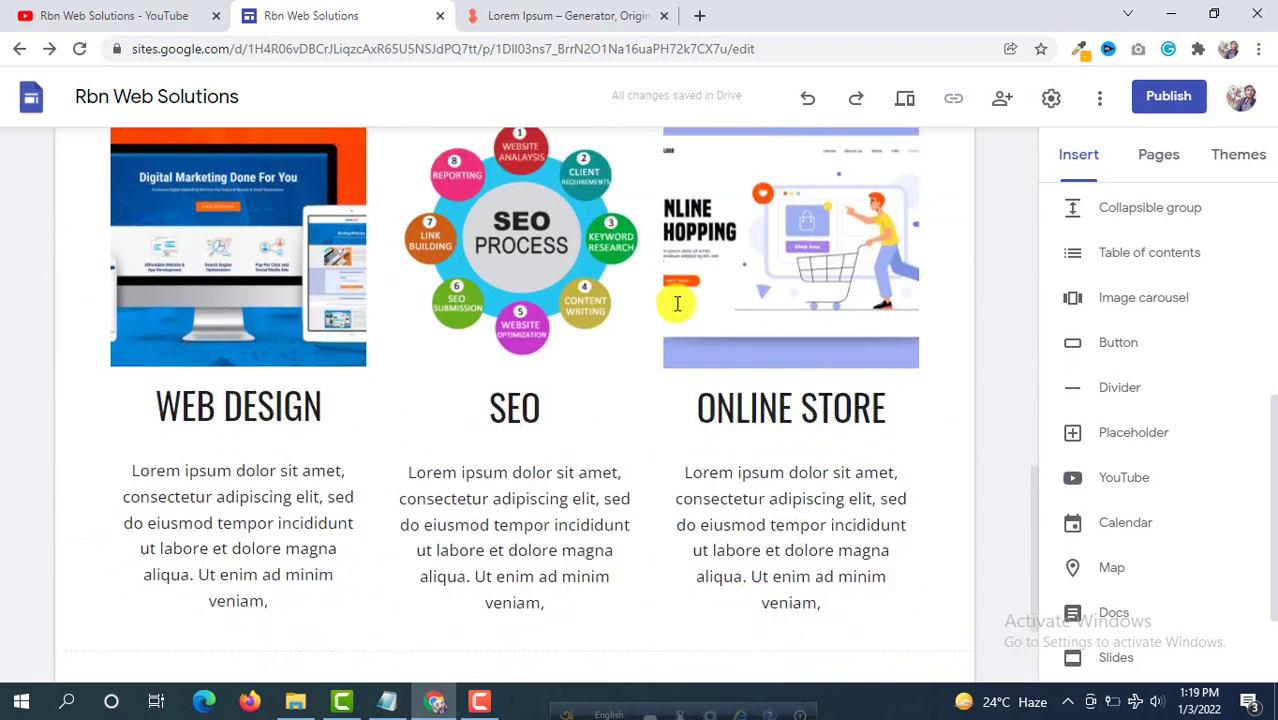
pyautogui.scroll(10, 665, 298)
pyautogui.scroll(4, 663, 300)
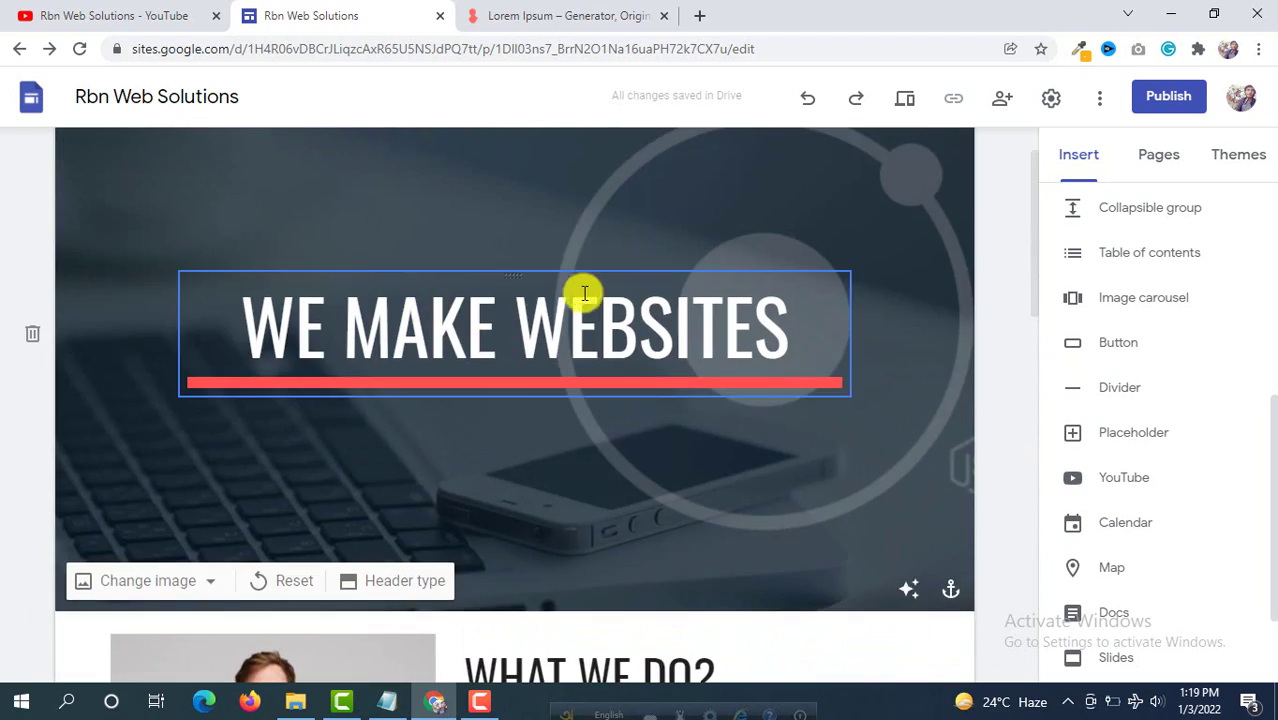
pyautogui.scroll(-5, 400, 255)
pyautogui.scroll(-2, 610, 275)
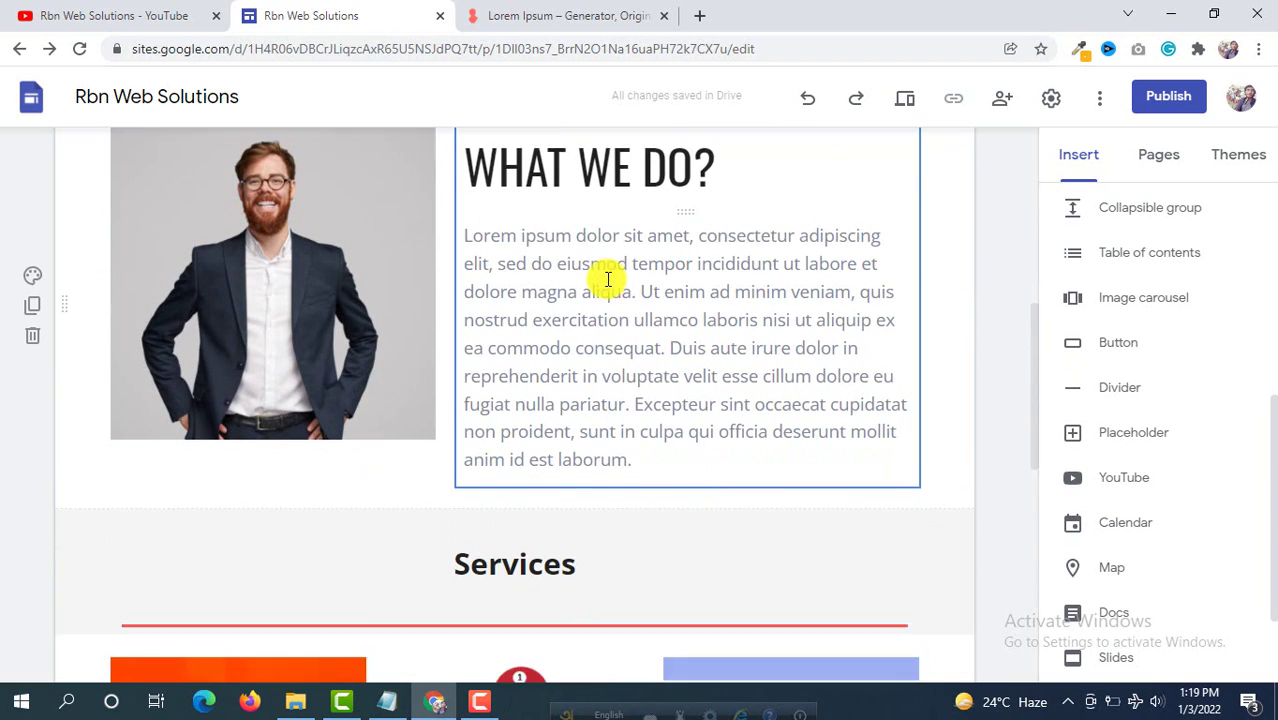
pyautogui.scroll(2, 607, 276)
pyautogui.scroll(-4, 607, 277)
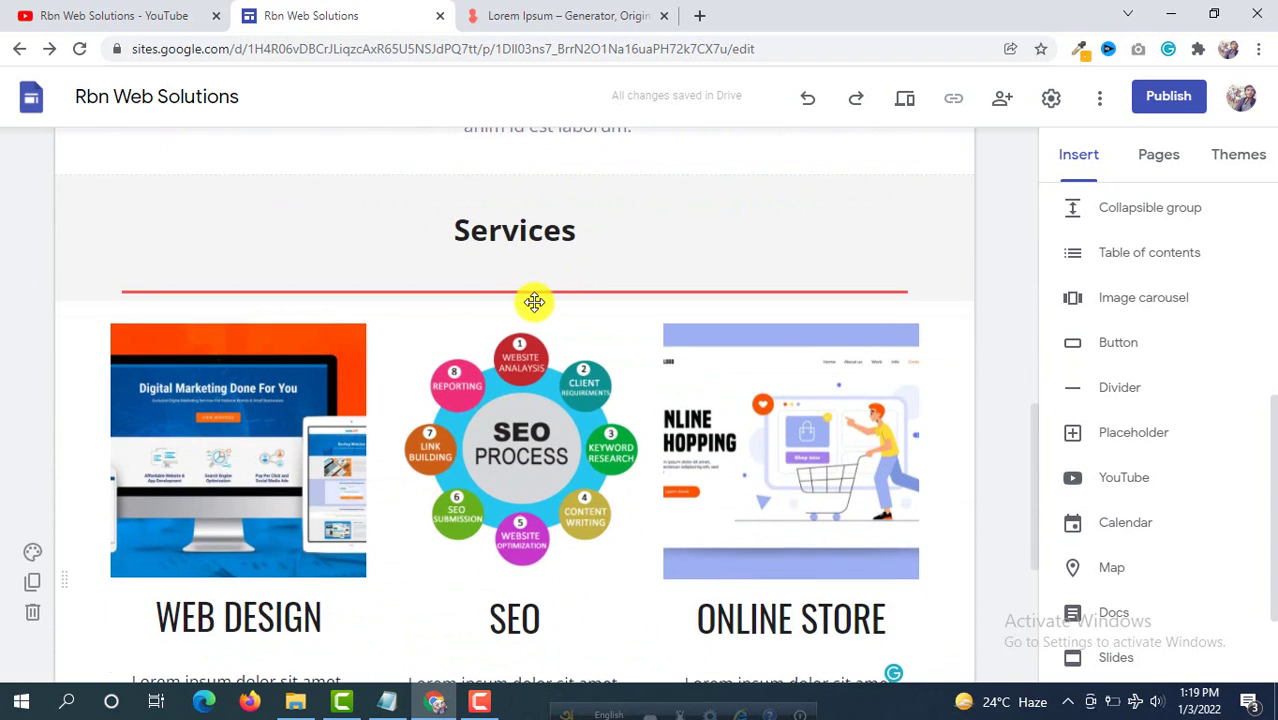
pyautogui.scroll(-3, 531, 300)
pyautogui.scroll(-1, 531, 305)
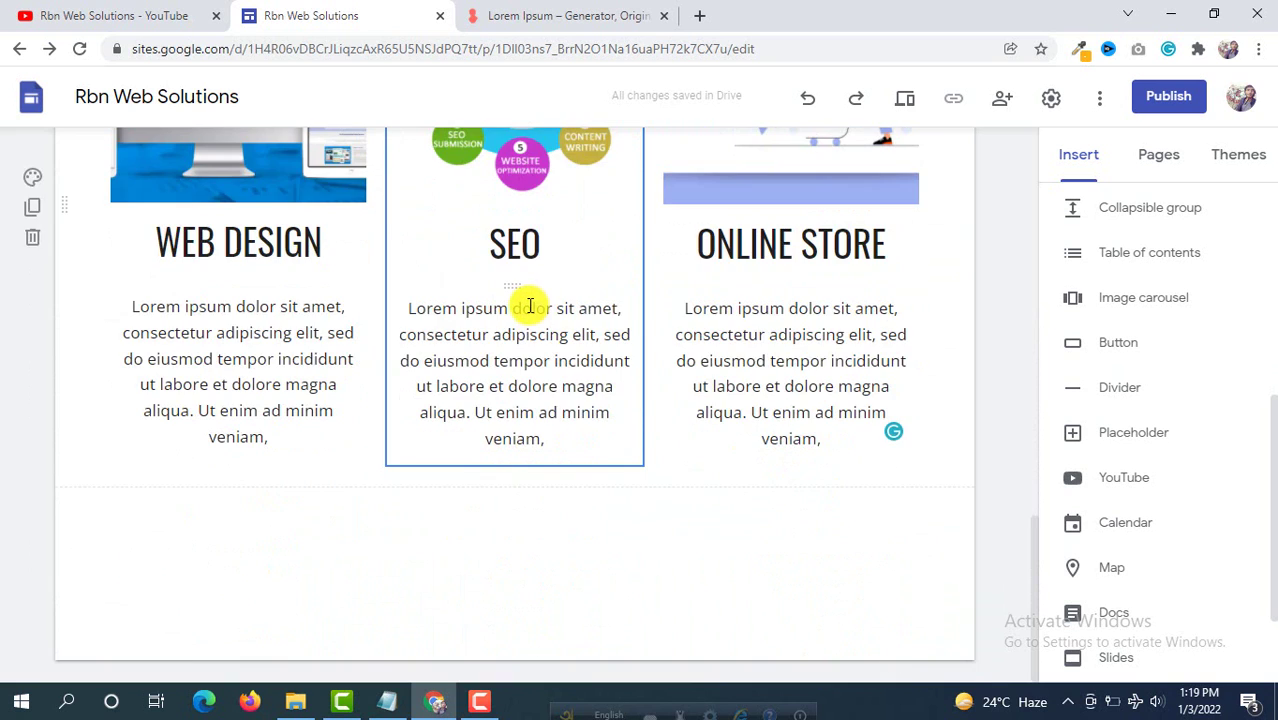
pyautogui.scroll(7, 527, 302)
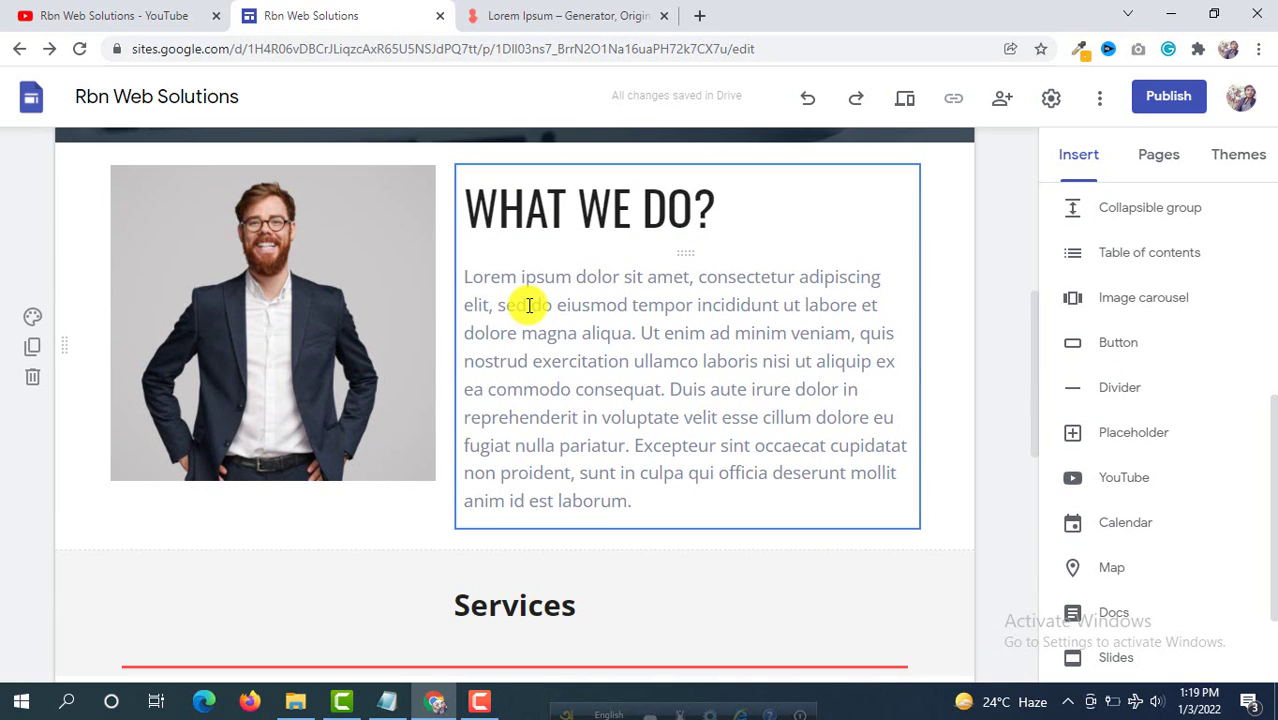
pyautogui.scroll(-7, 530, 307)
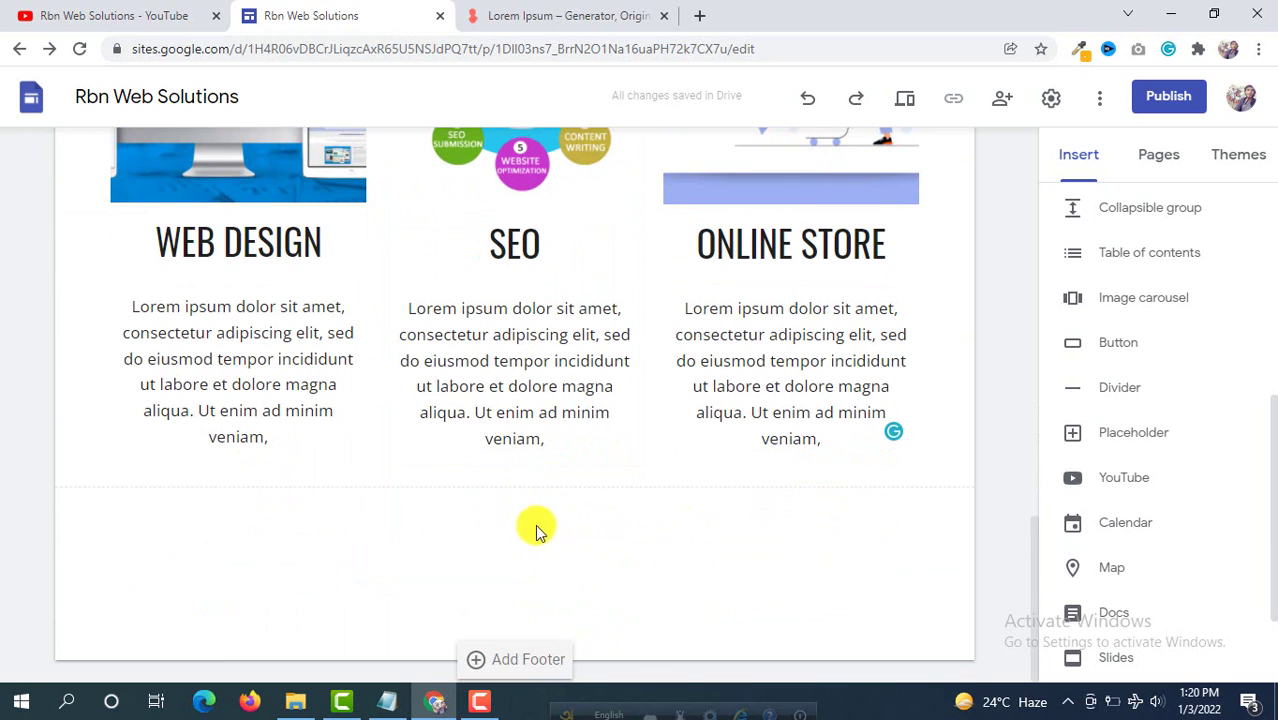
pyautogui.scroll(5, 1120, 270)
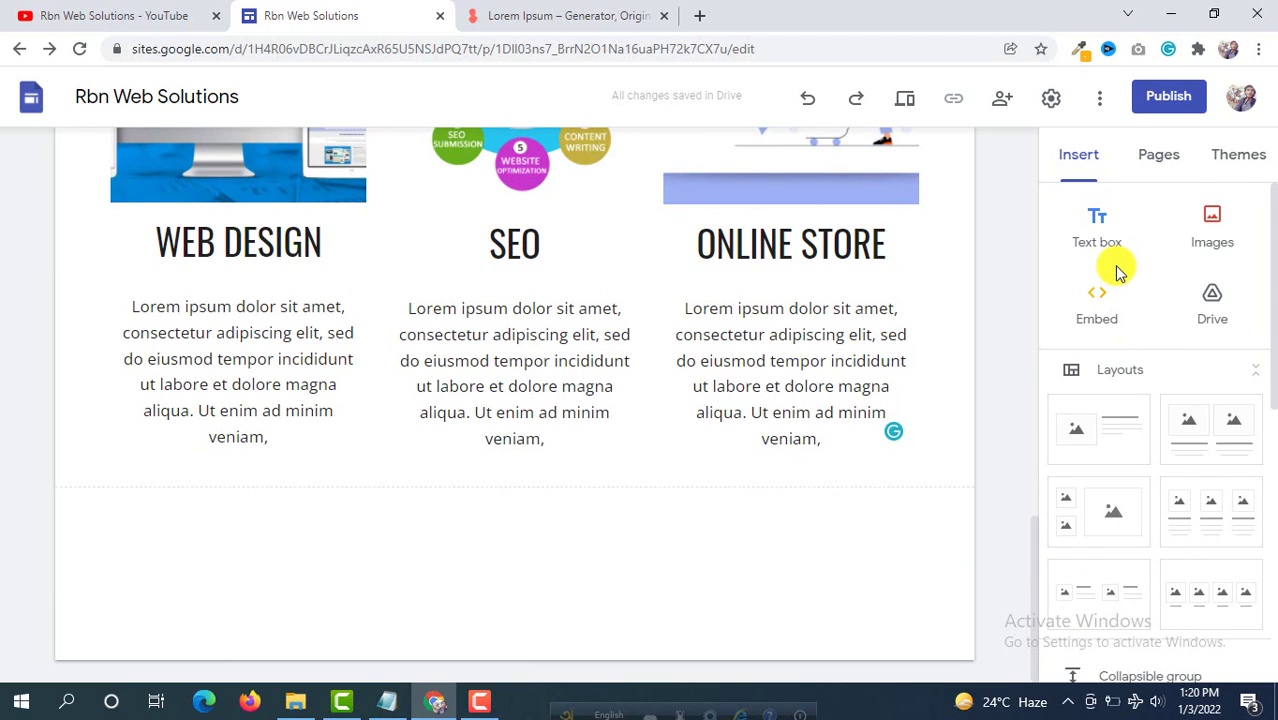
# Step: Insert an image carousel with car 1.jpg, car 2.png and car 3.jpg below the service cards
pyautogui.scroll(-3, 1120, 270)
pyautogui.scroll(-2, 1130, 272)
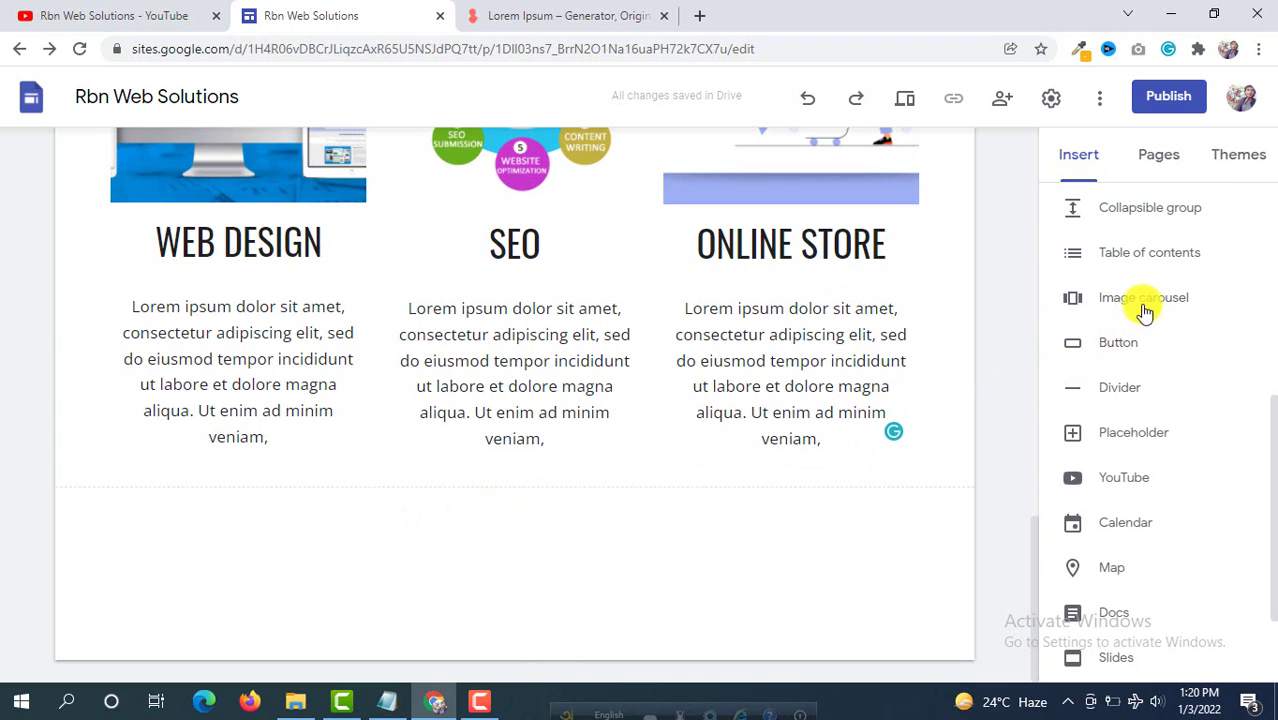
pyautogui.click(1148, 306)
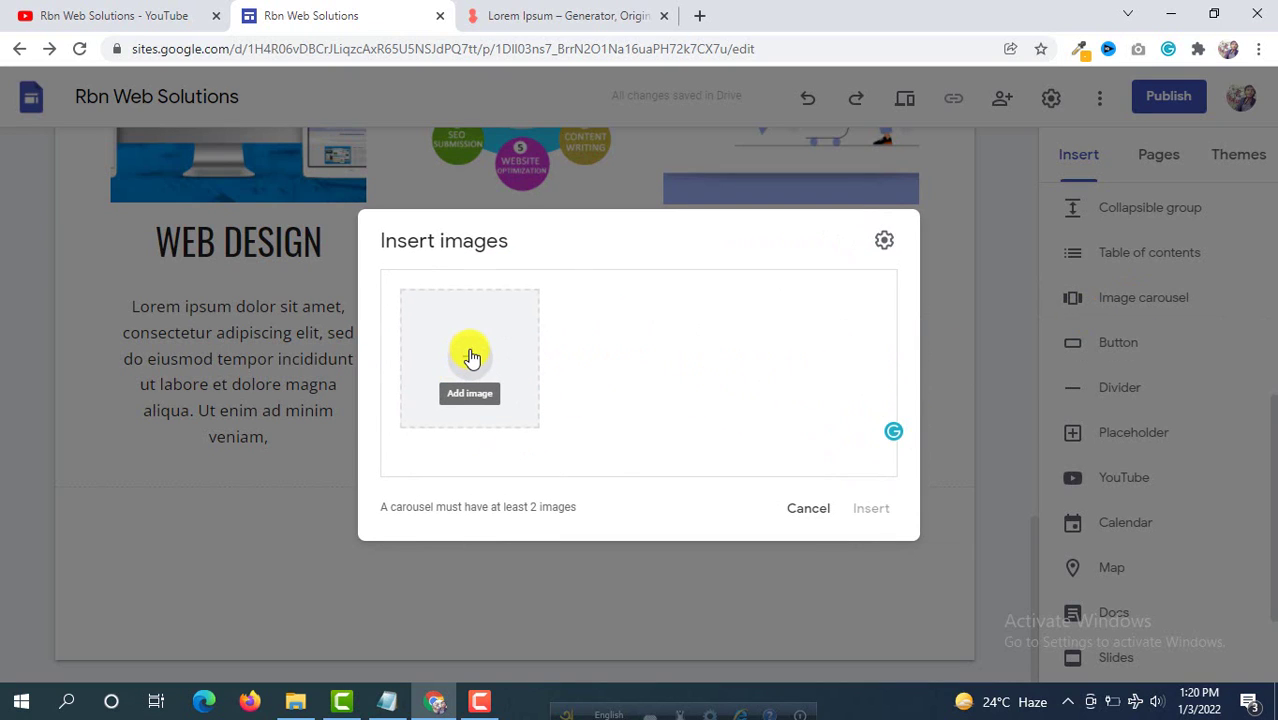
pyautogui.click(471, 358)
pyautogui.click(501, 389)
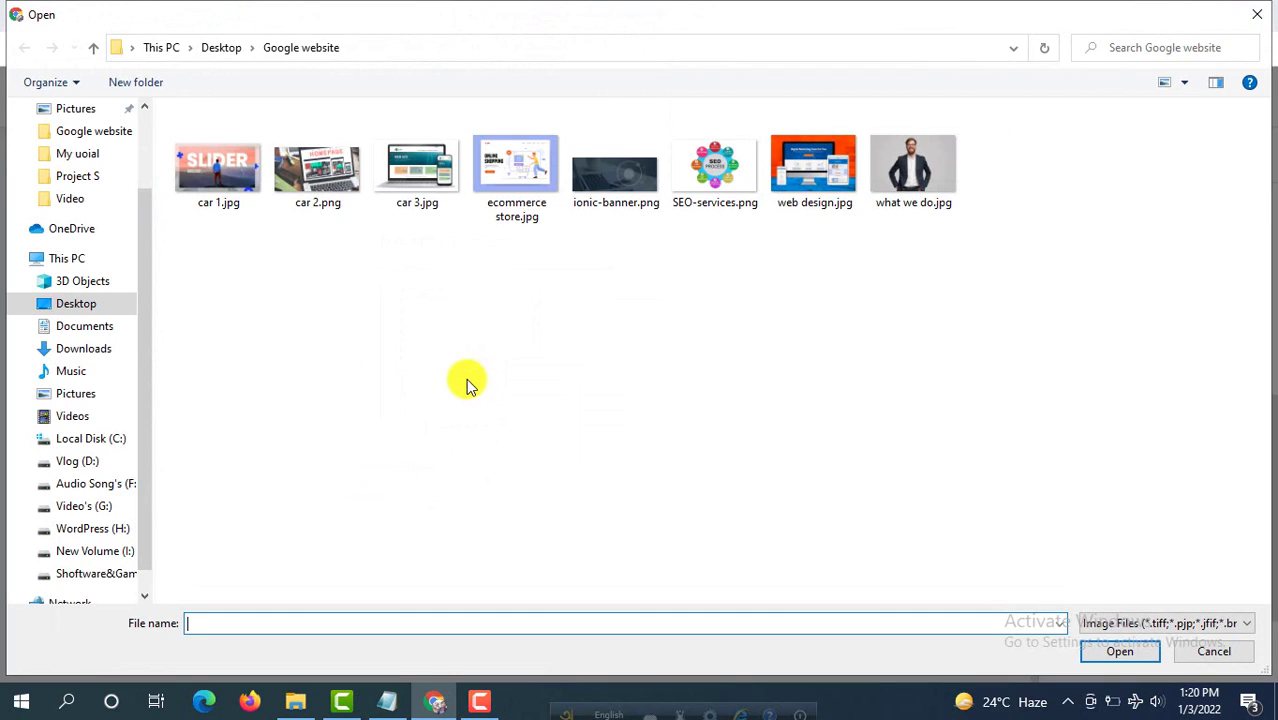
pyautogui.click(327, 189)
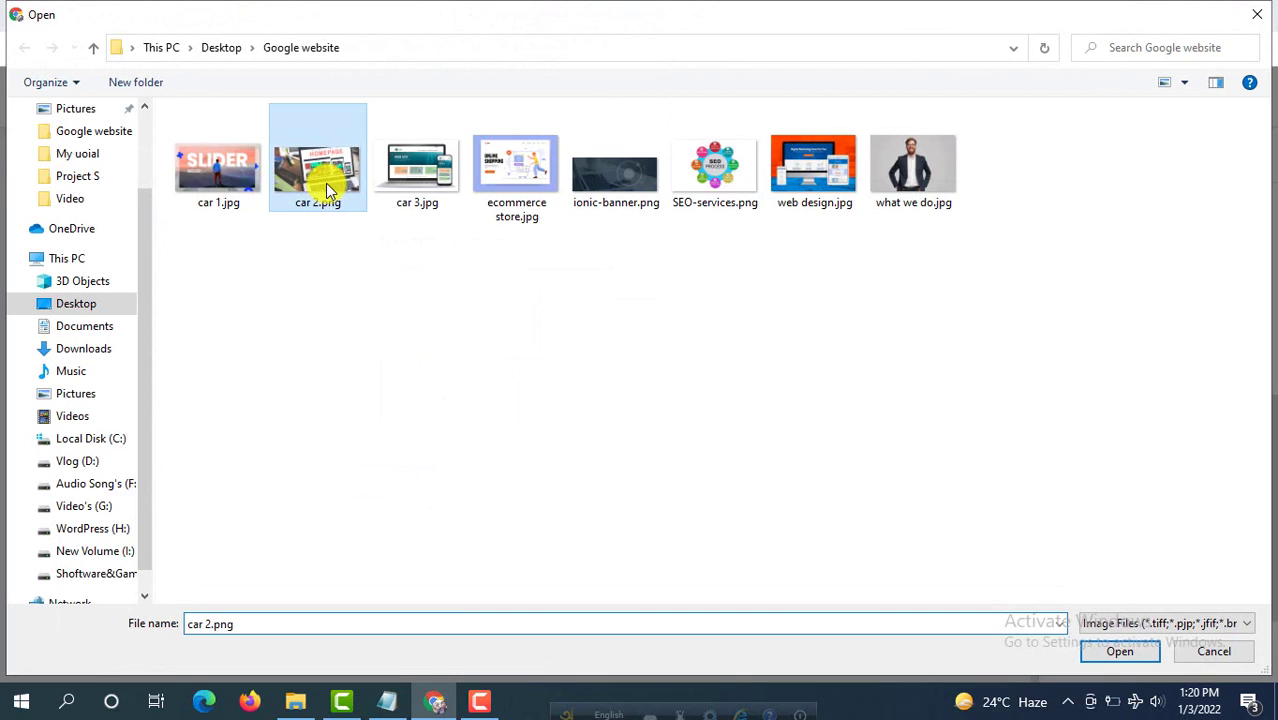
pyautogui.keyDown('ctrl'); pyautogui.click(420, 183); pyautogui.keyUp('ctrl')
pyautogui.keyDown('ctrl'); pyautogui.click(208, 187); pyautogui.keyUp('ctrl')
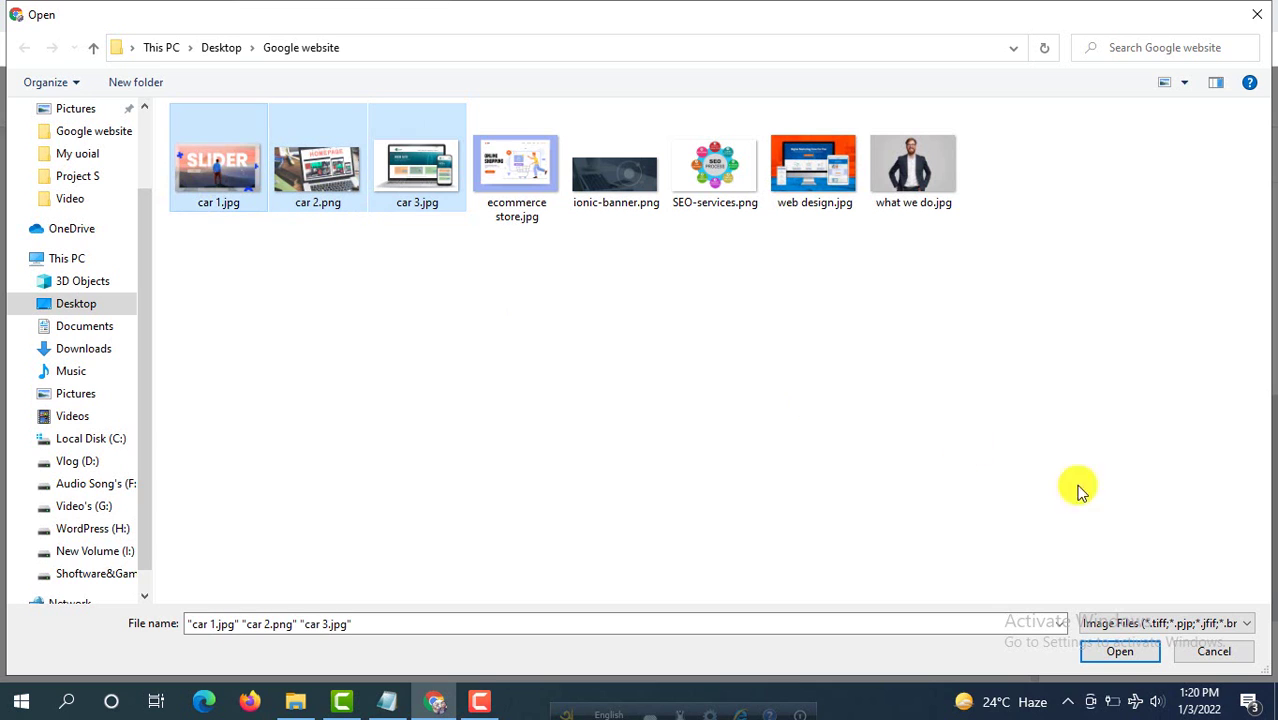
pyautogui.click(1120, 652)
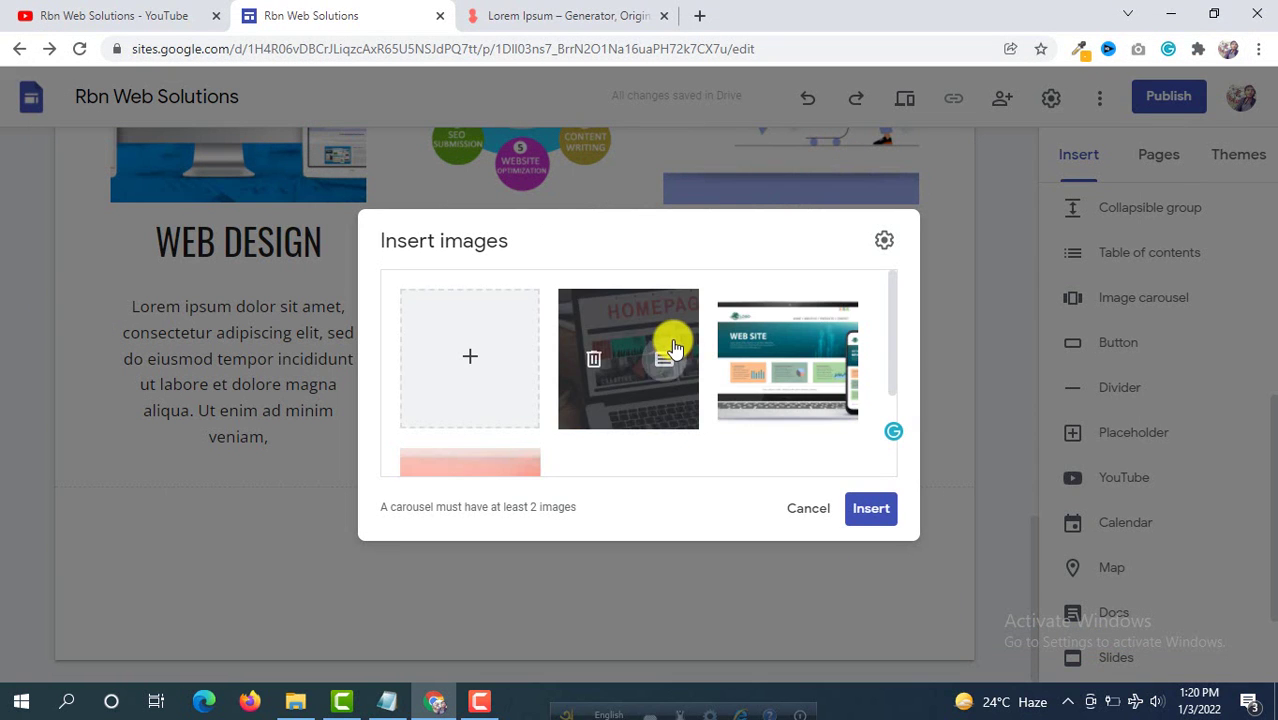
pyautogui.scroll(-2, 690, 320)
pyautogui.scroll(2, 659, 354)
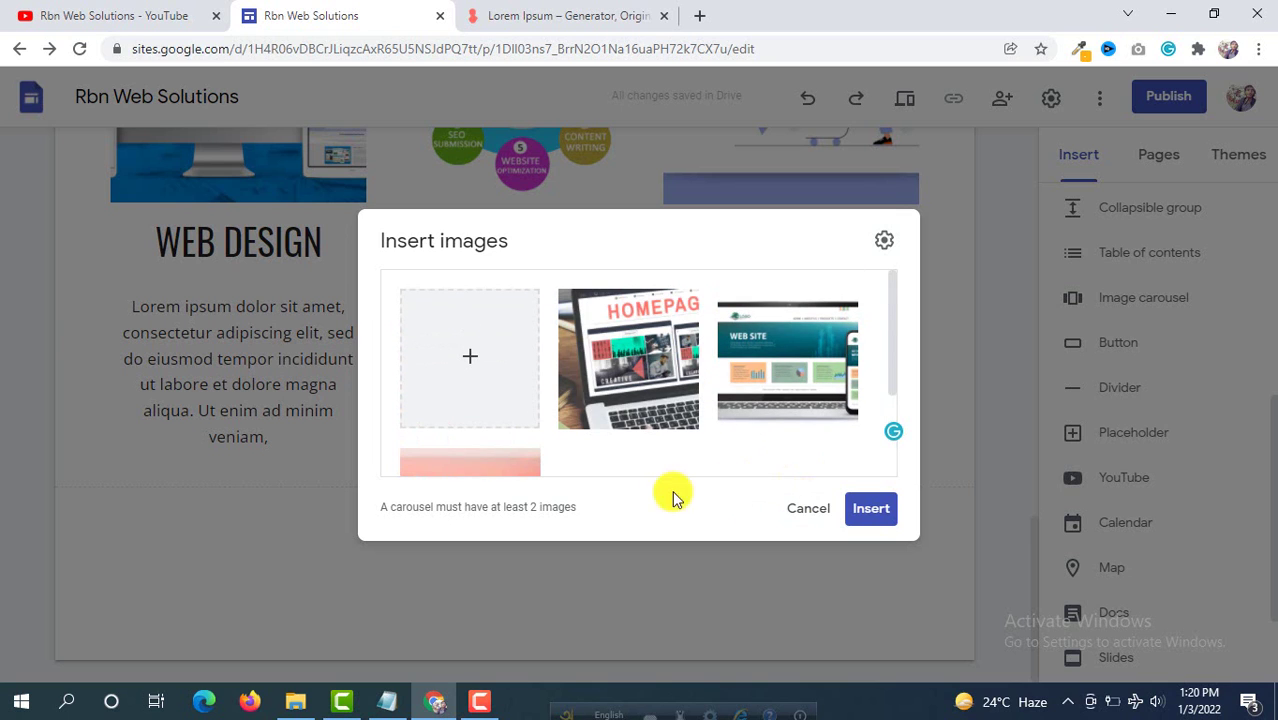
pyautogui.click(872, 512)
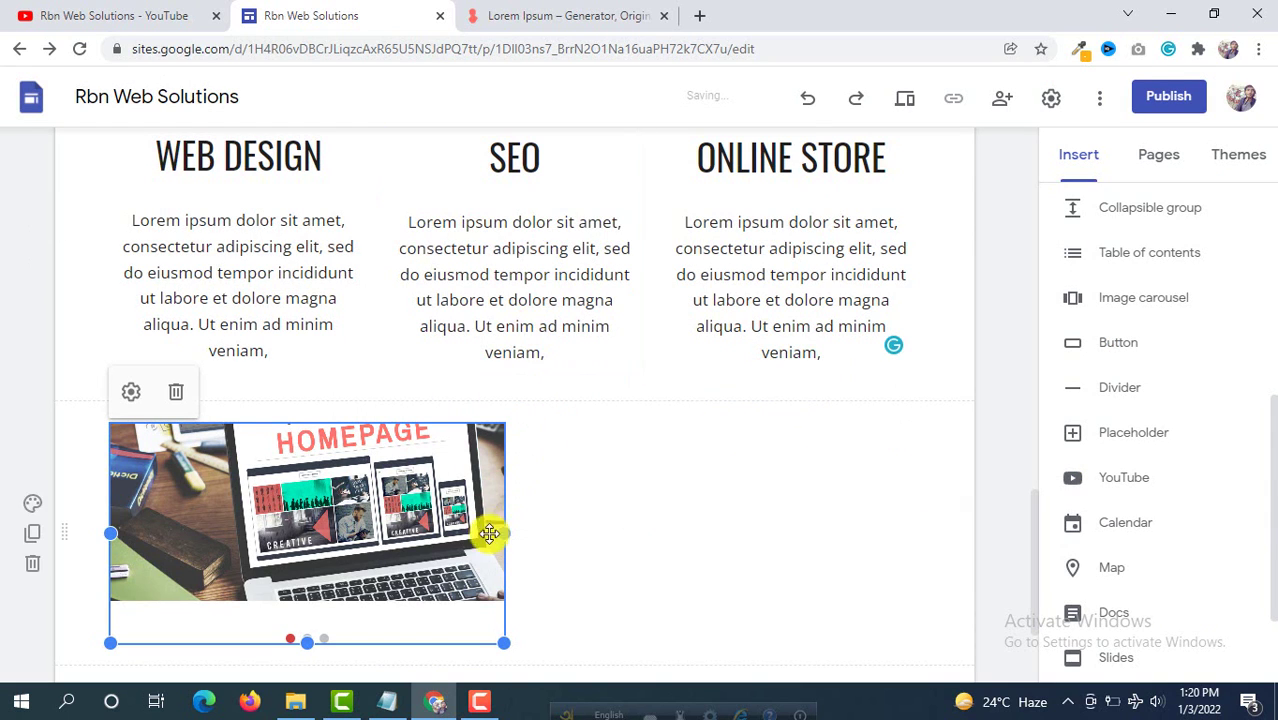
# Step: Widen and heighten the image carousel, then move it toward the page centre
pyautogui.scroll(-1, 470, 440)
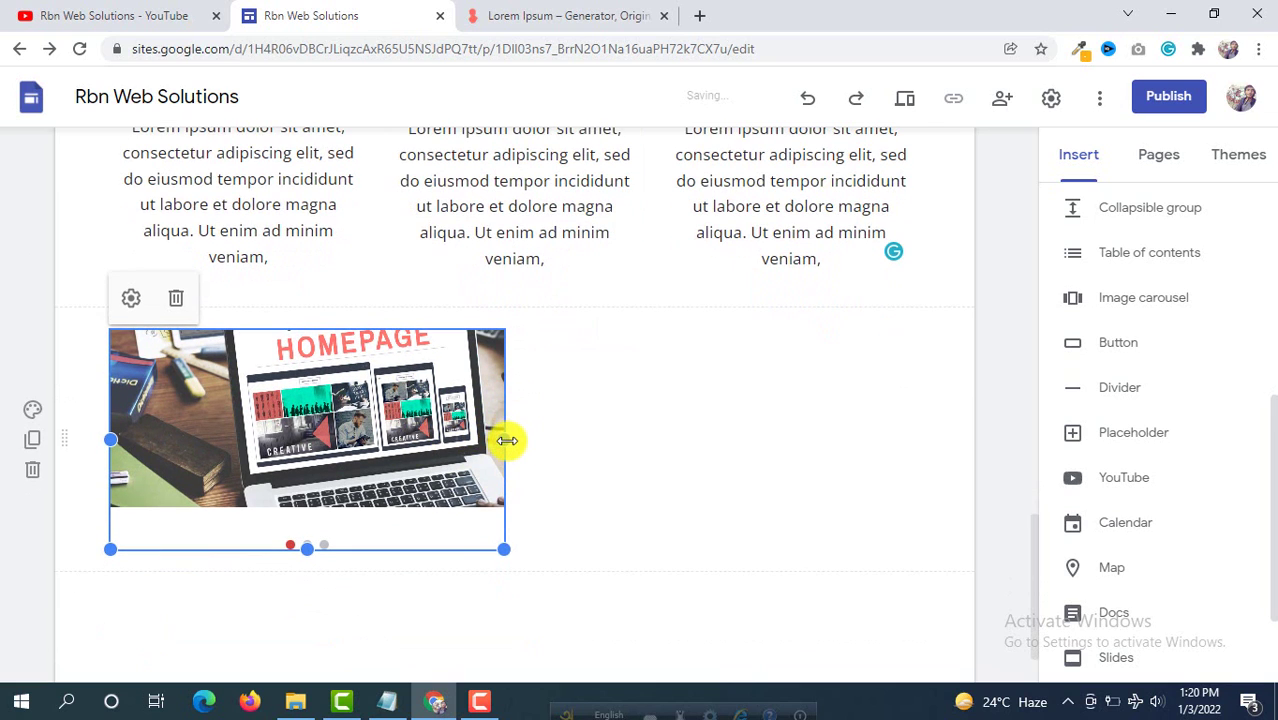
pyautogui.moveTo(500, 439); pyautogui.dragTo(607, 439)
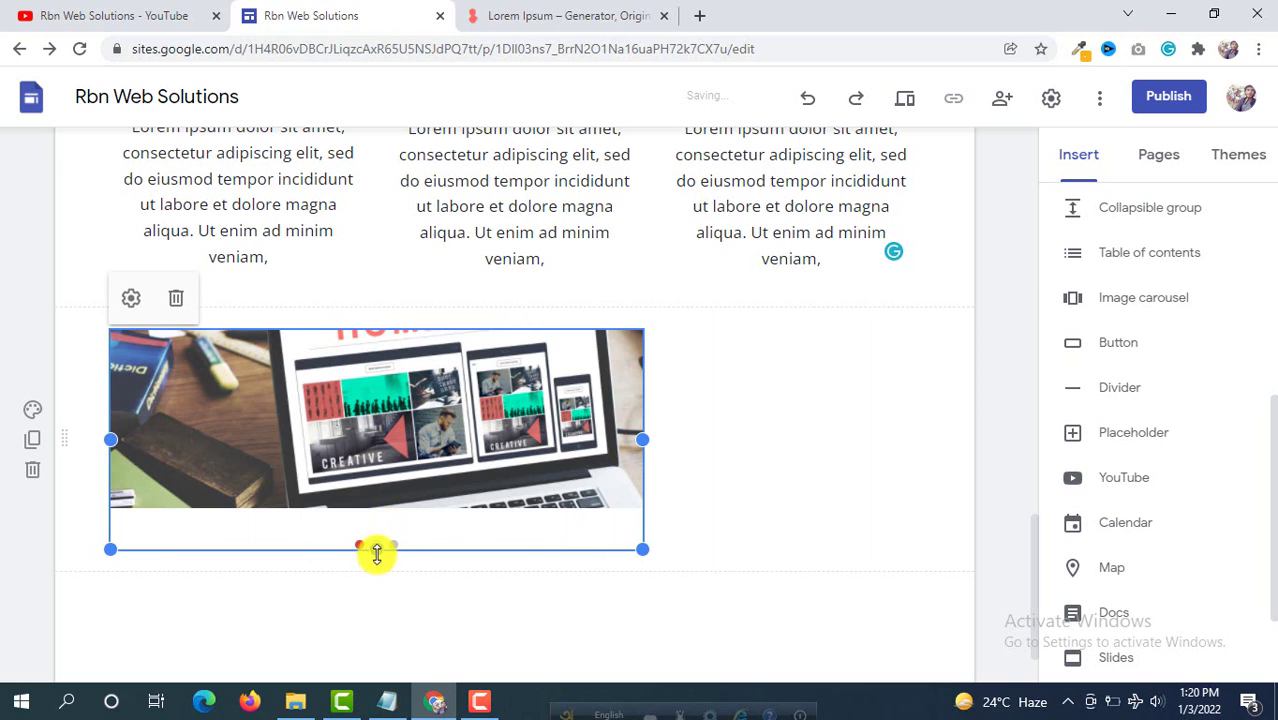
pyautogui.moveTo(377, 553); pyautogui.dragTo(380, 662)
pyautogui.scroll(-1, 456, 365)
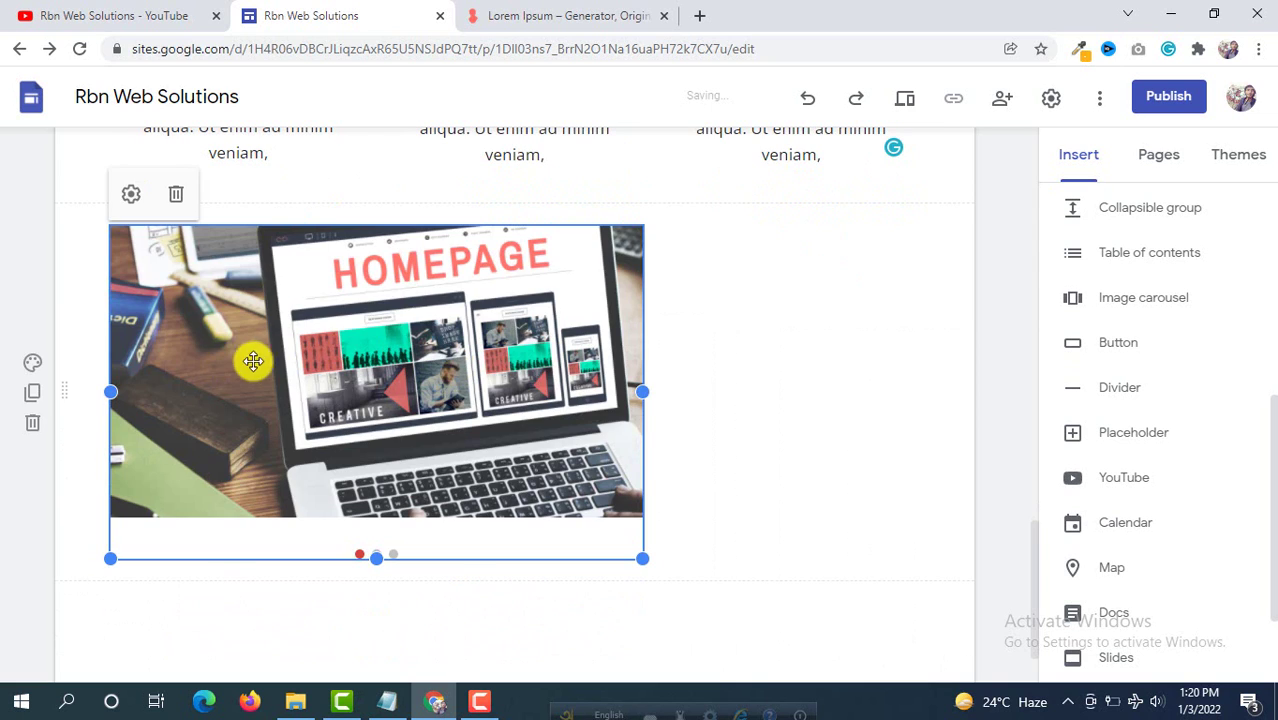
pyautogui.moveTo(253, 361); pyautogui.dragTo(419, 366)
pyautogui.moveTo(502, 321); pyautogui.dragTo(531, 311)
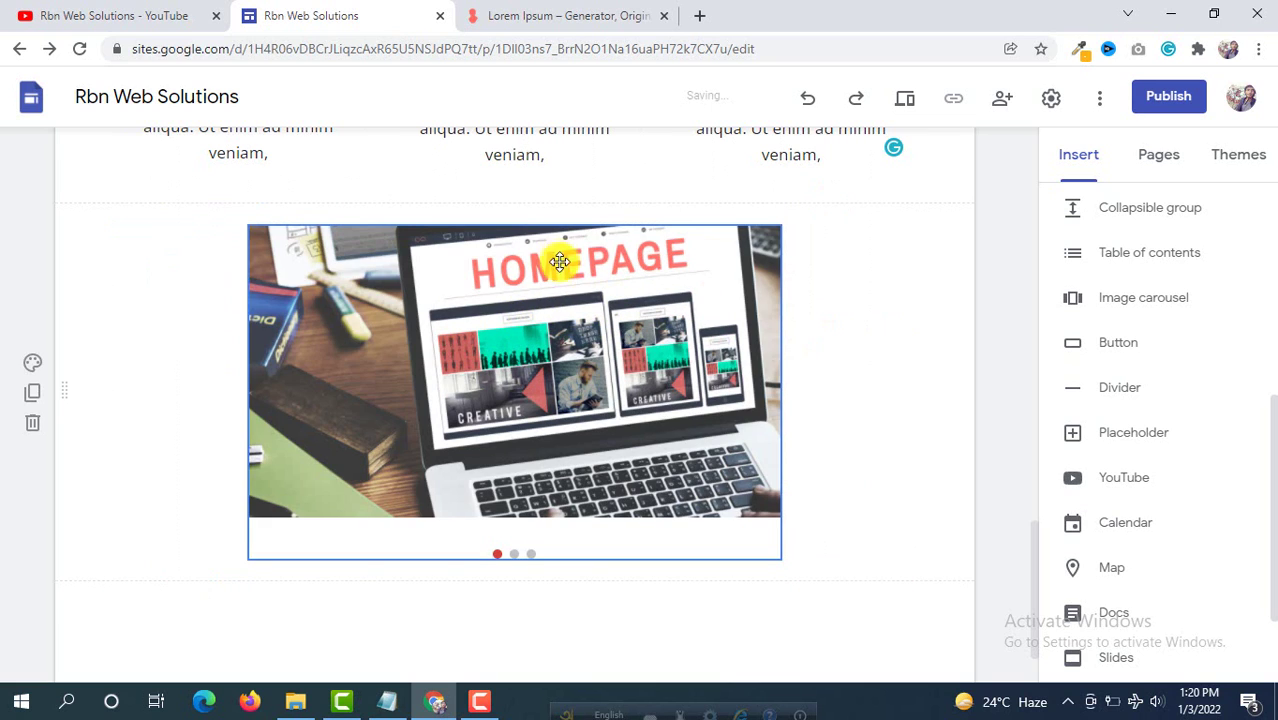
# Step: Fine-tune the carousel's size, widening both sides so it spans most of the section
pyautogui.click(600, 515)
pyautogui.moveTo(512, 573); pyautogui.dragTo(512, 536)
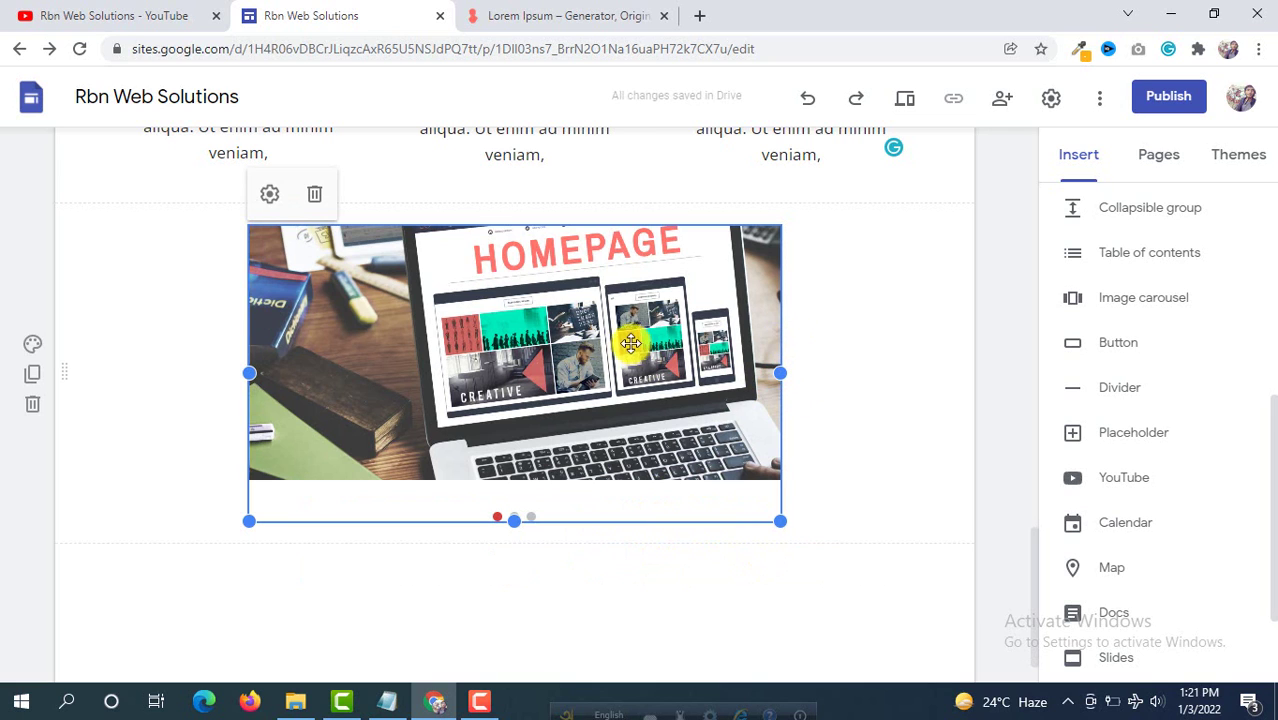
pyautogui.scroll(1, 602, 365)
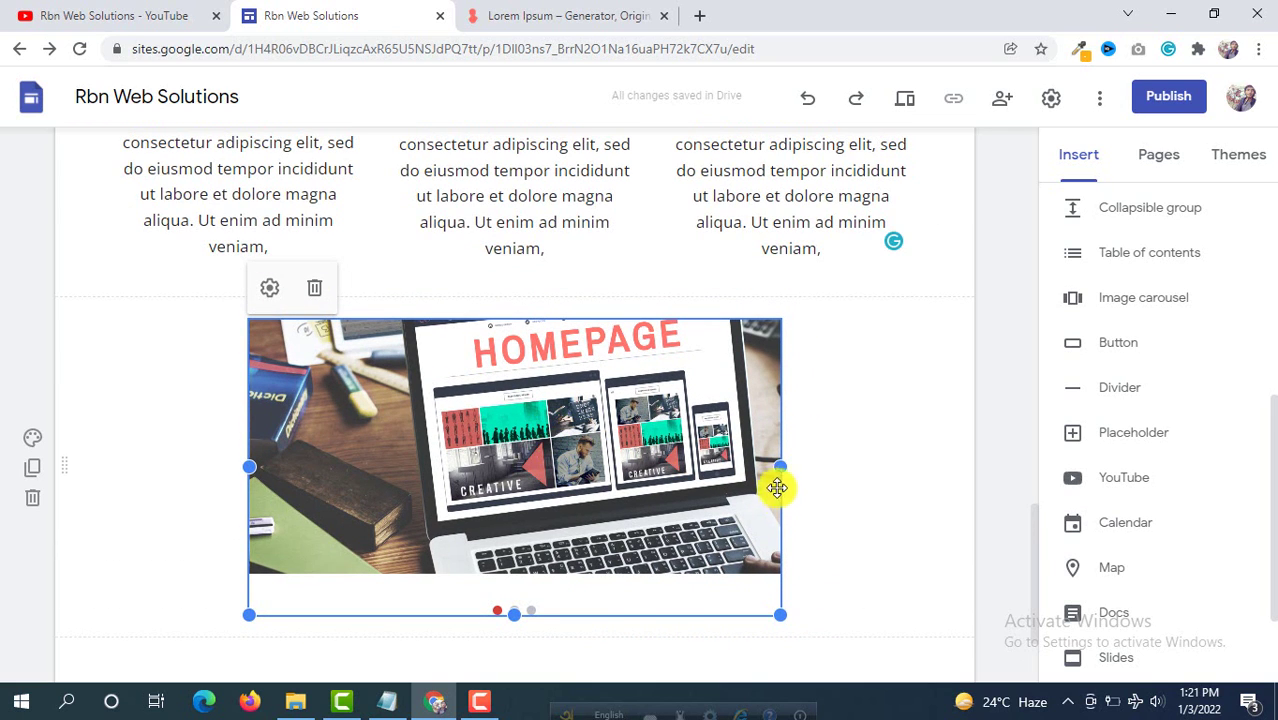
pyautogui.moveTo(787, 464); pyautogui.dragTo(849, 465)
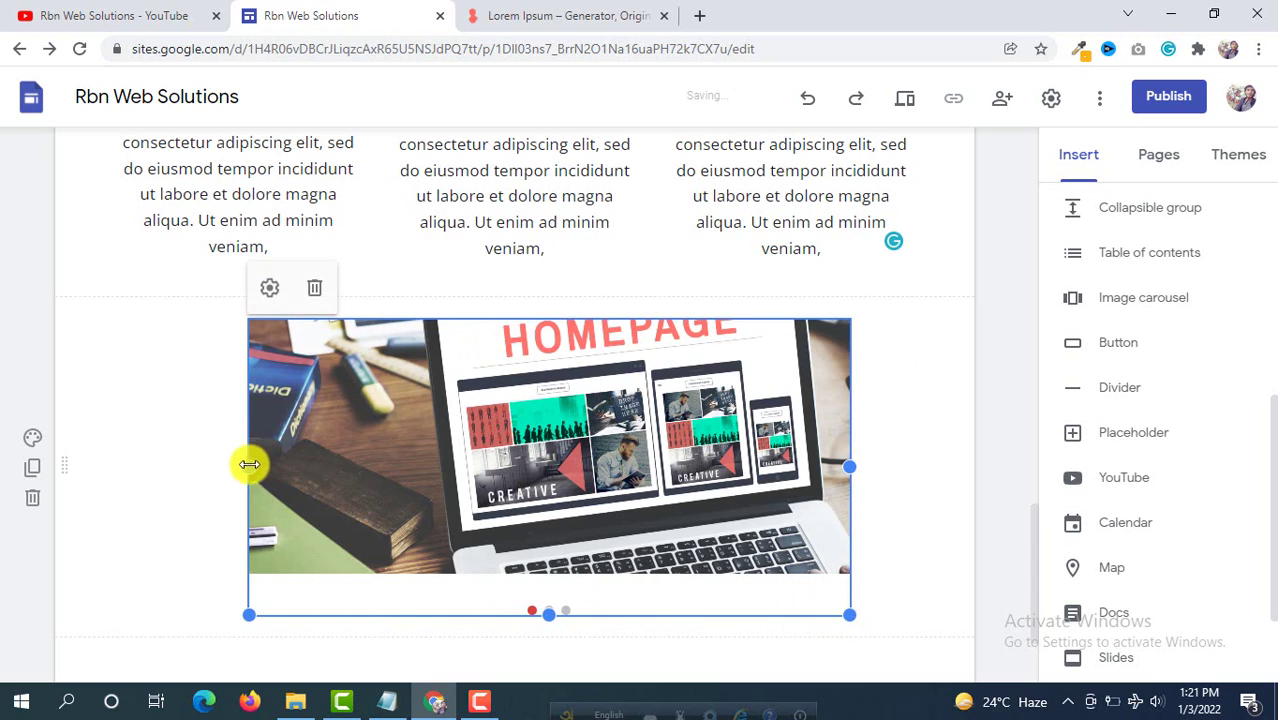
pyautogui.moveTo(249, 464); pyautogui.dragTo(179, 467)
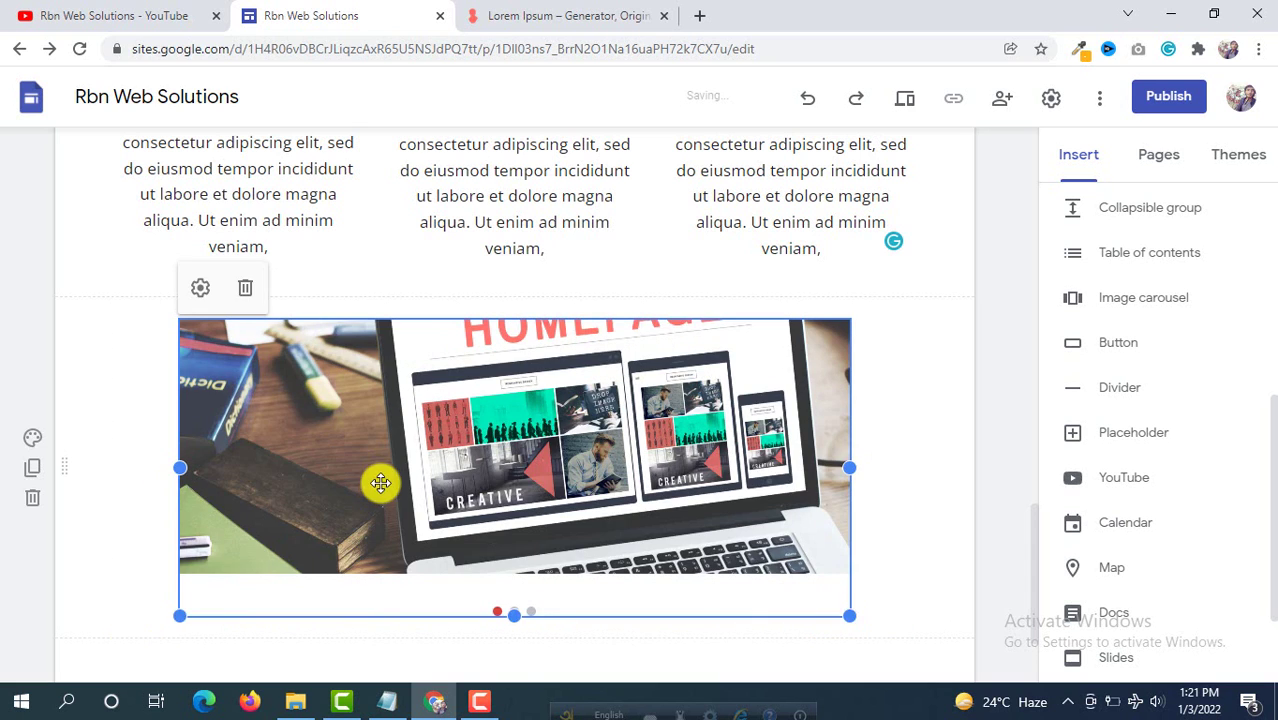
pyautogui.scroll(-1, 420, 510)
pyautogui.moveTo(512, 519); pyautogui.dragTo(511, 590)
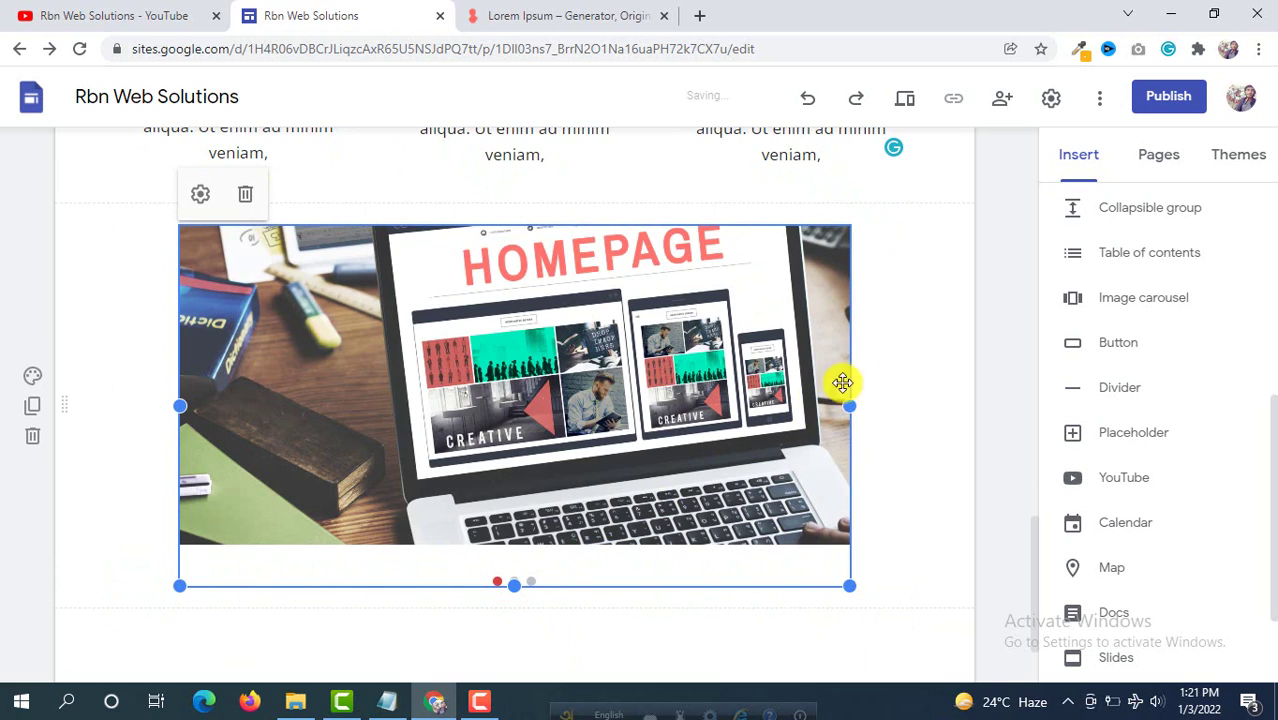
pyautogui.click(916, 351)
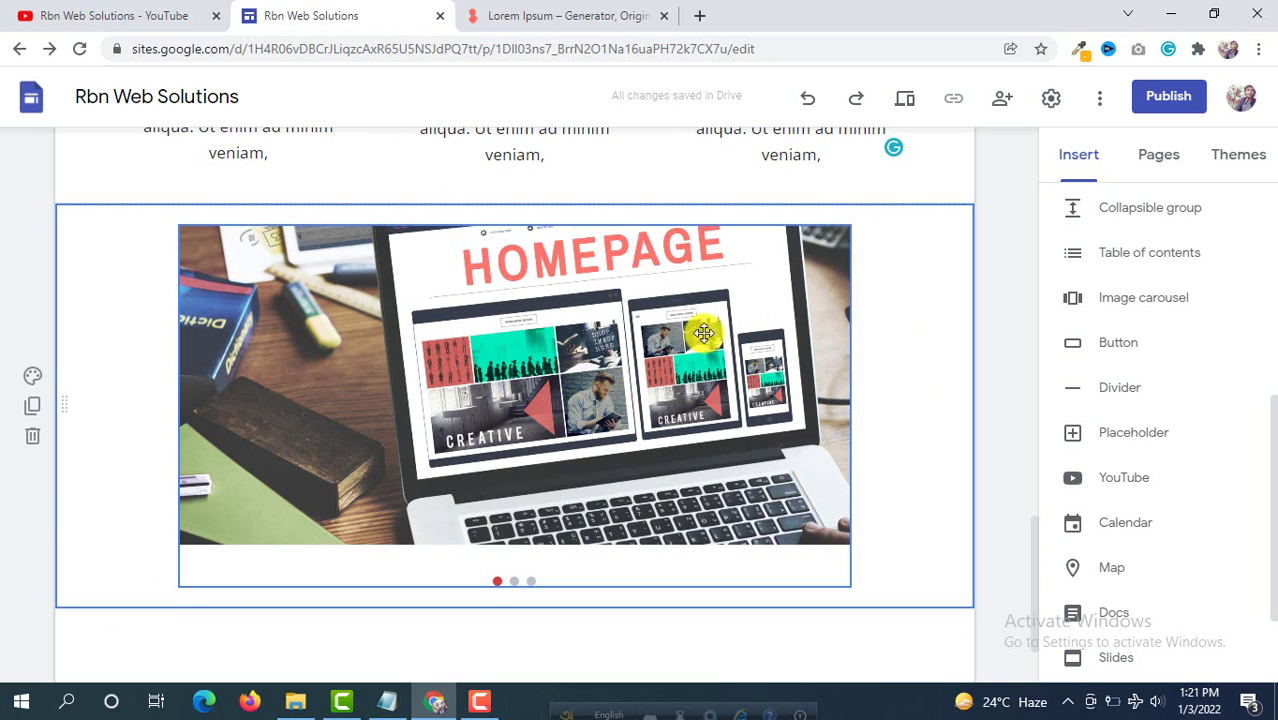
pyautogui.scroll(1, 790, 330)
pyautogui.scroll(5, 1168, 288)
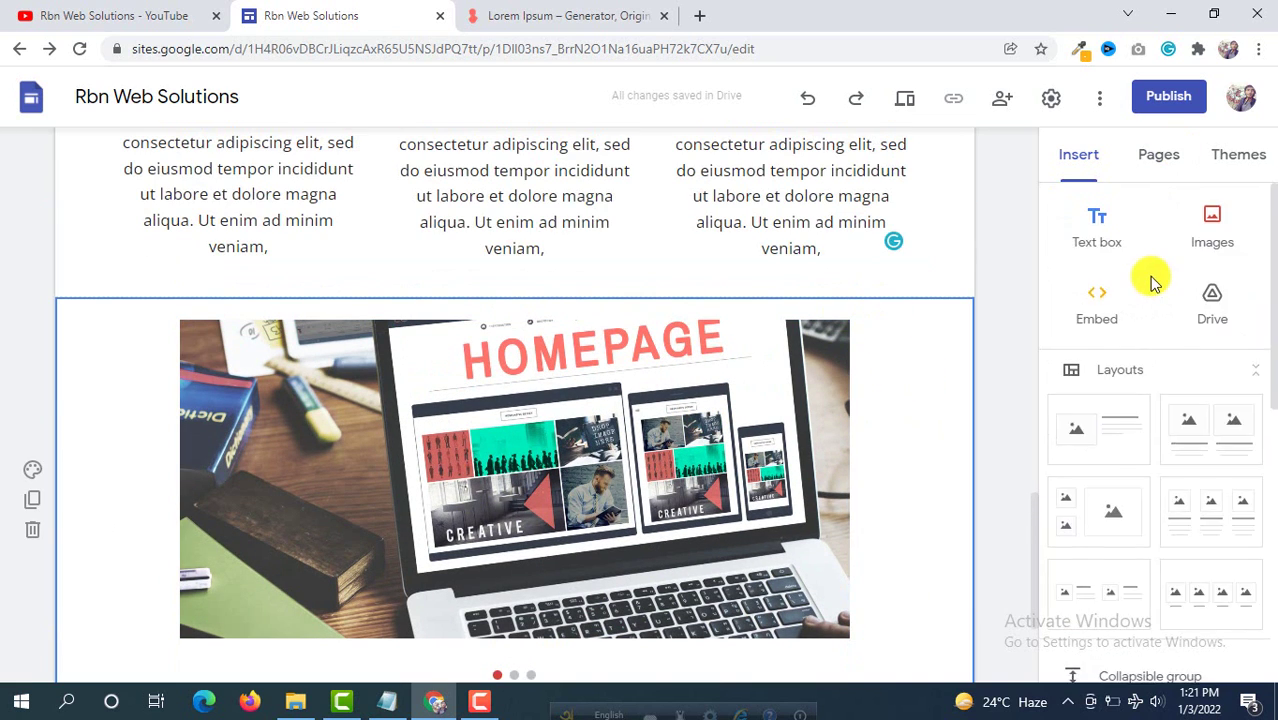
# Step: Add a text box above the image carousel reading 'Our Works'
pyautogui.click(1100, 224)
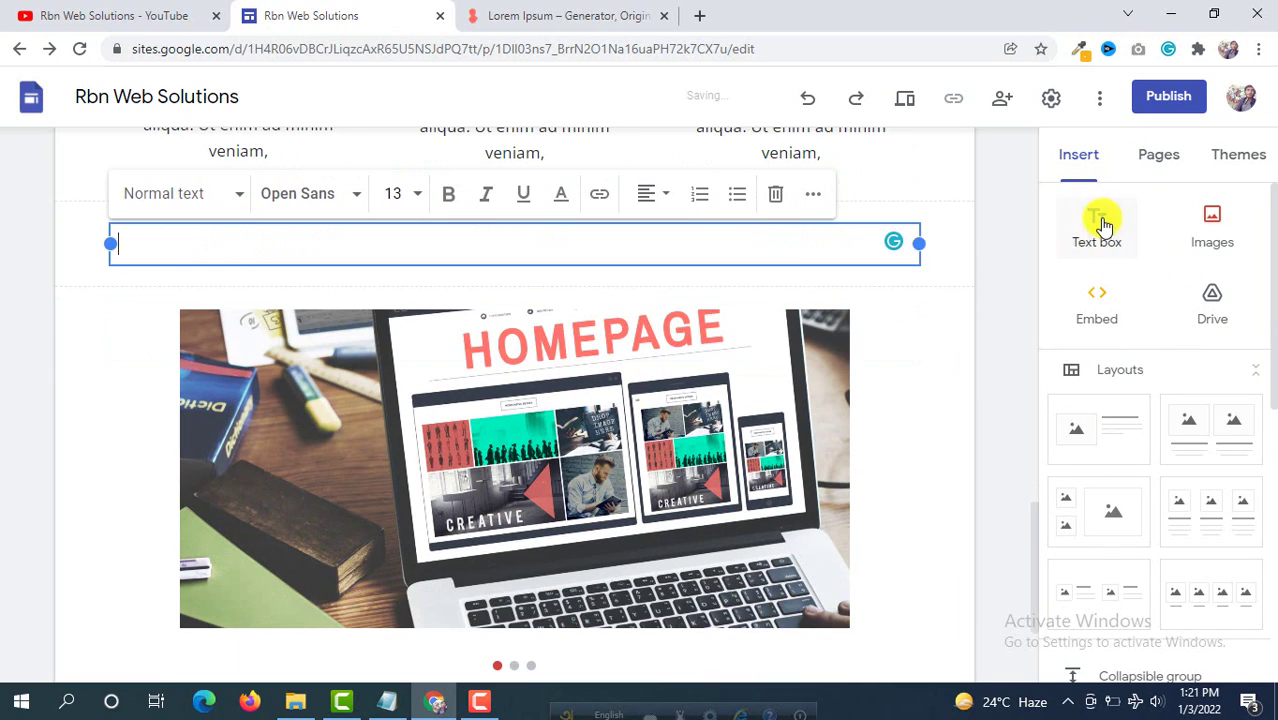
pyautogui.scroll(1, 461, 270)
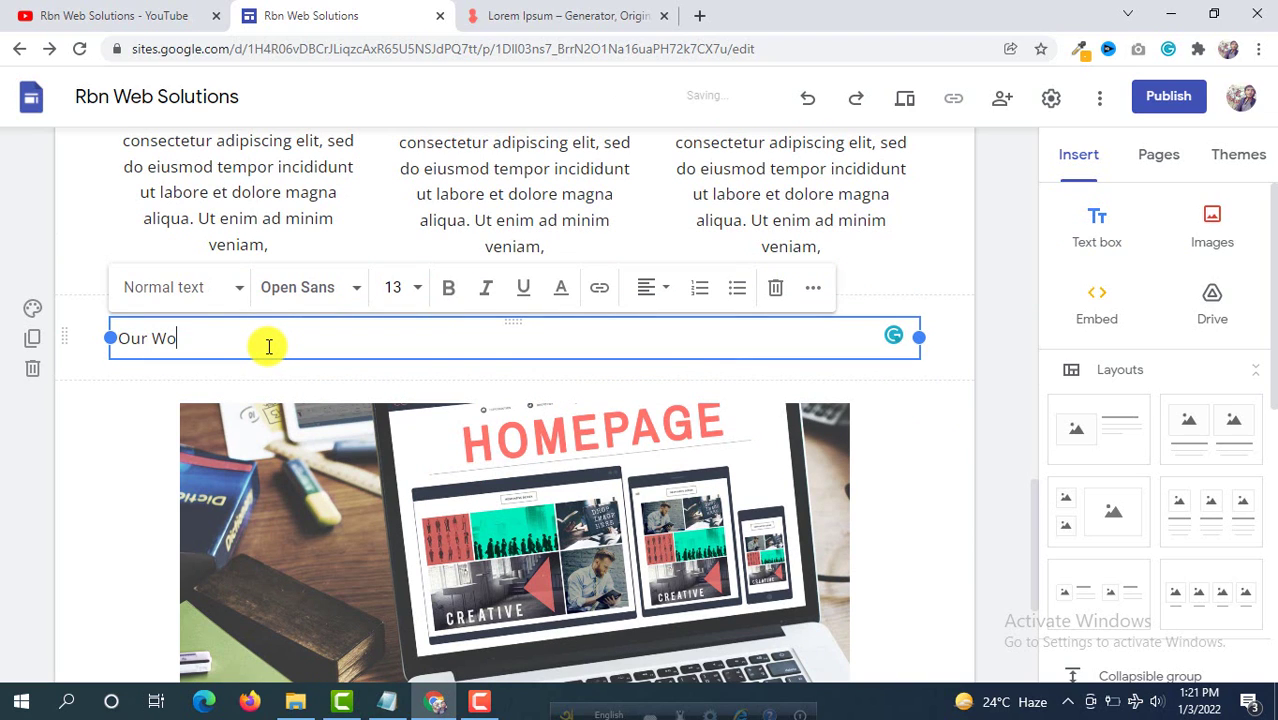
pyautogui.write('Our Works')
# Step: Make the 'Our Works' text bold, size 24 and centre-aligned
pyautogui.moveTo(214, 345); pyautogui.dragTo(77, 345)
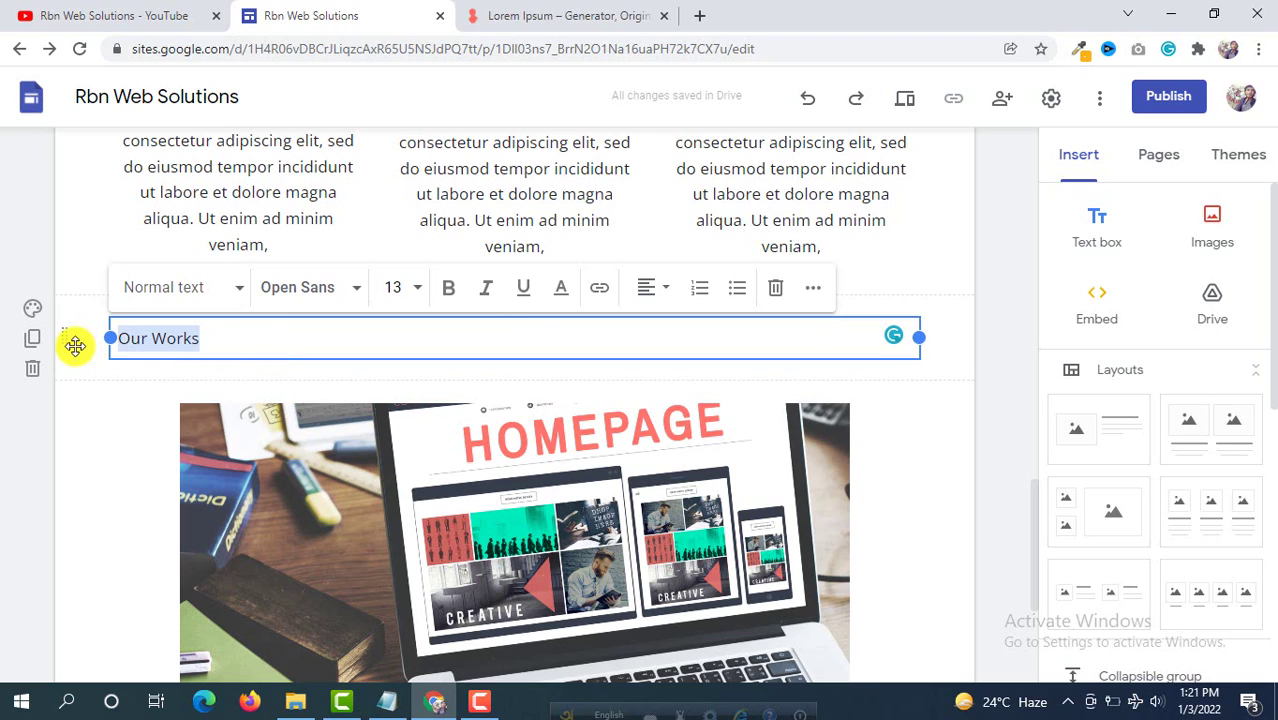
pyautogui.click(426, 290)
pyautogui.click(417, 288)
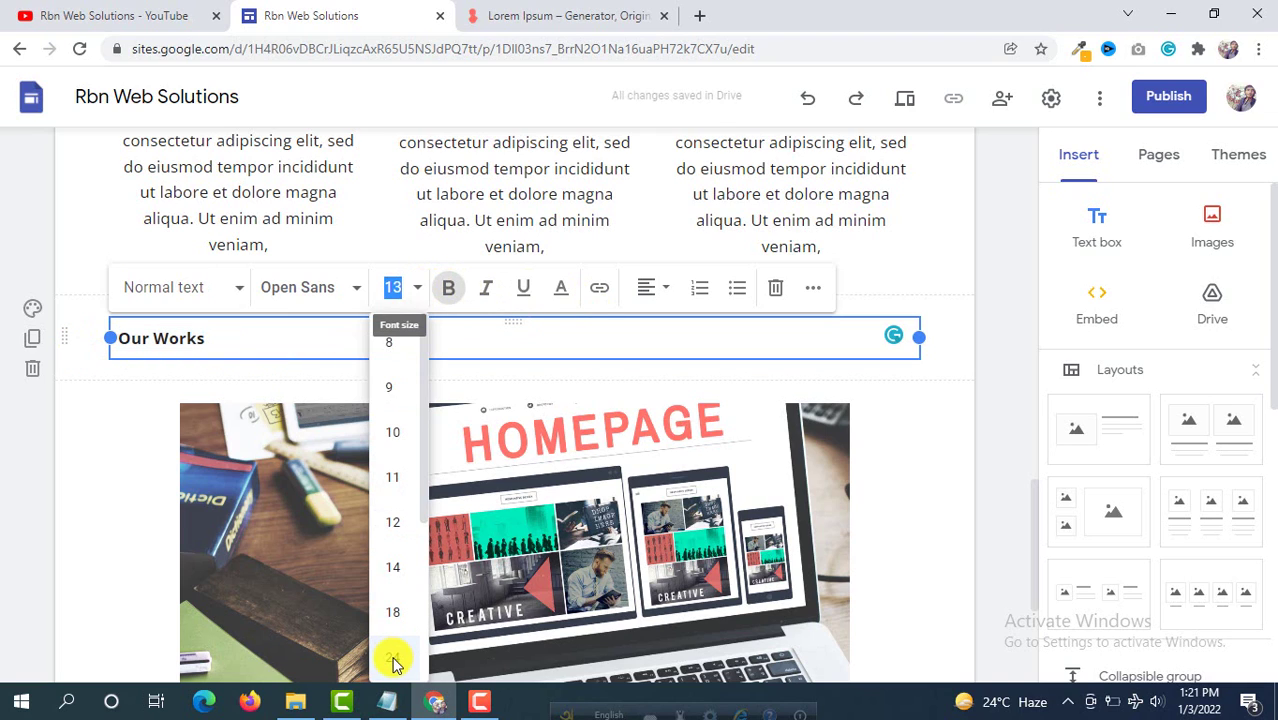
pyautogui.click(393, 659)
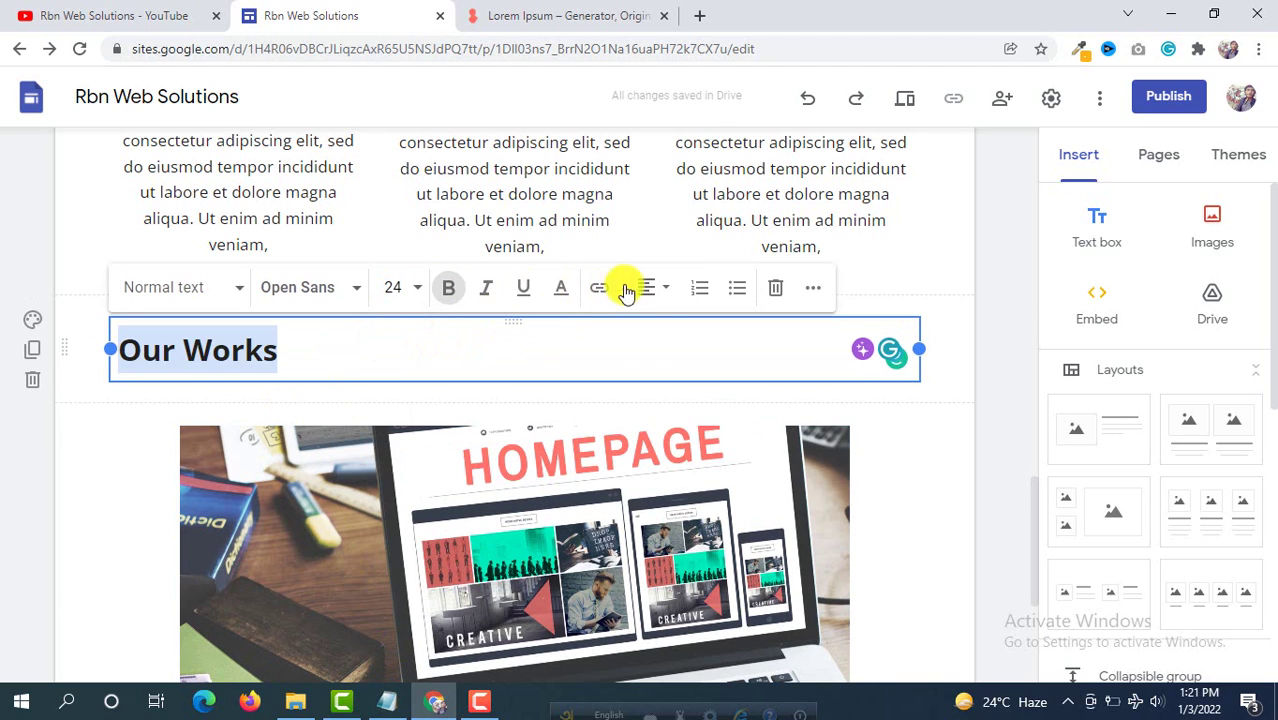
pyautogui.click(663, 293)
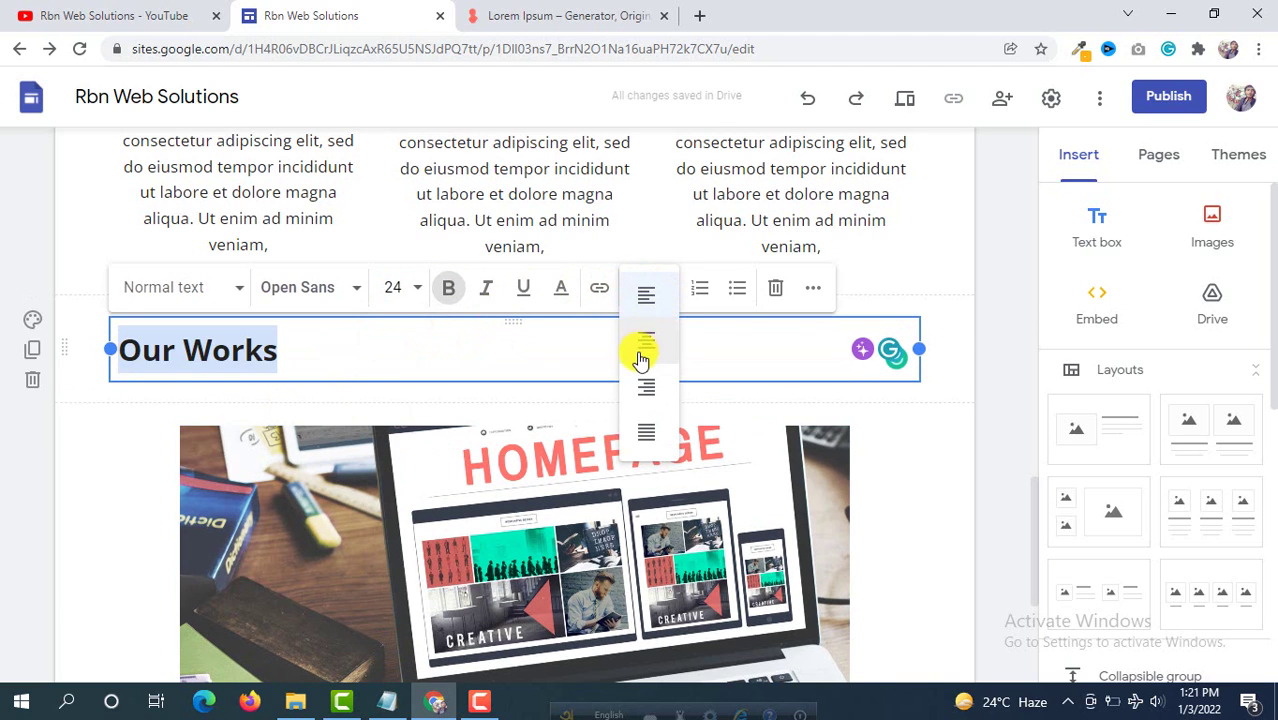
pyautogui.click(646, 343)
pyautogui.click(103, 423)
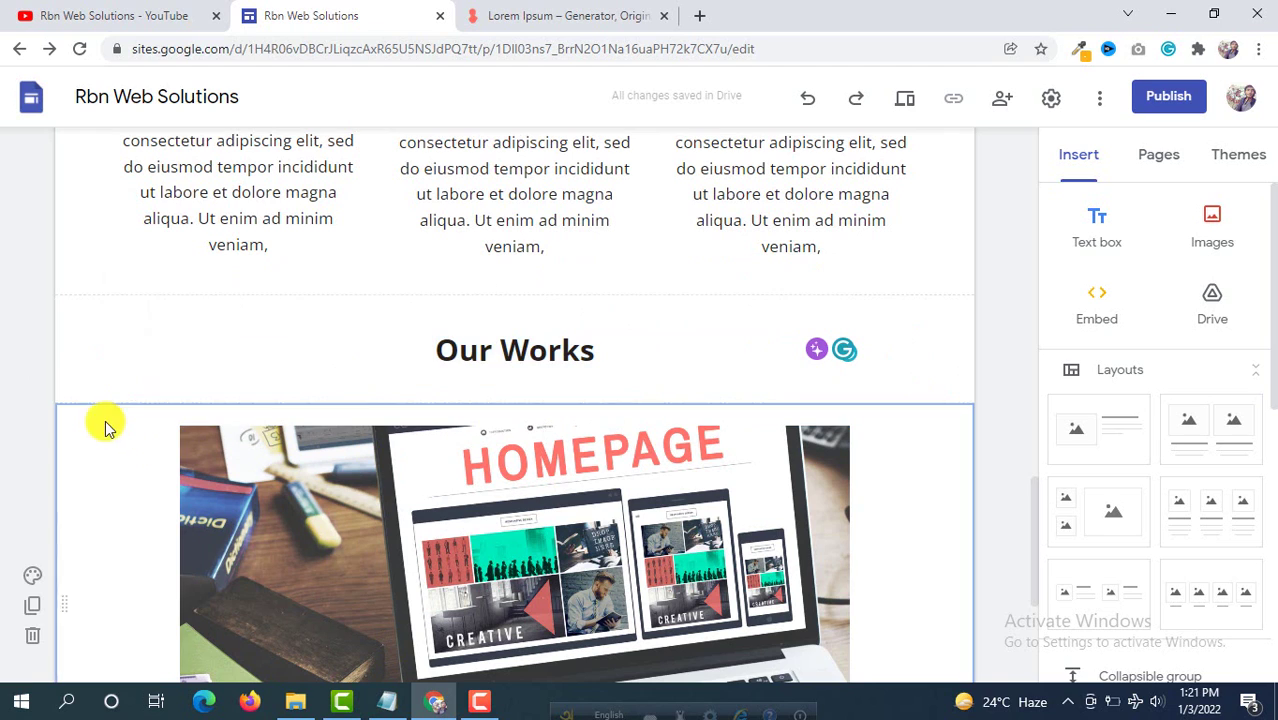
pyautogui.click(95, 315)
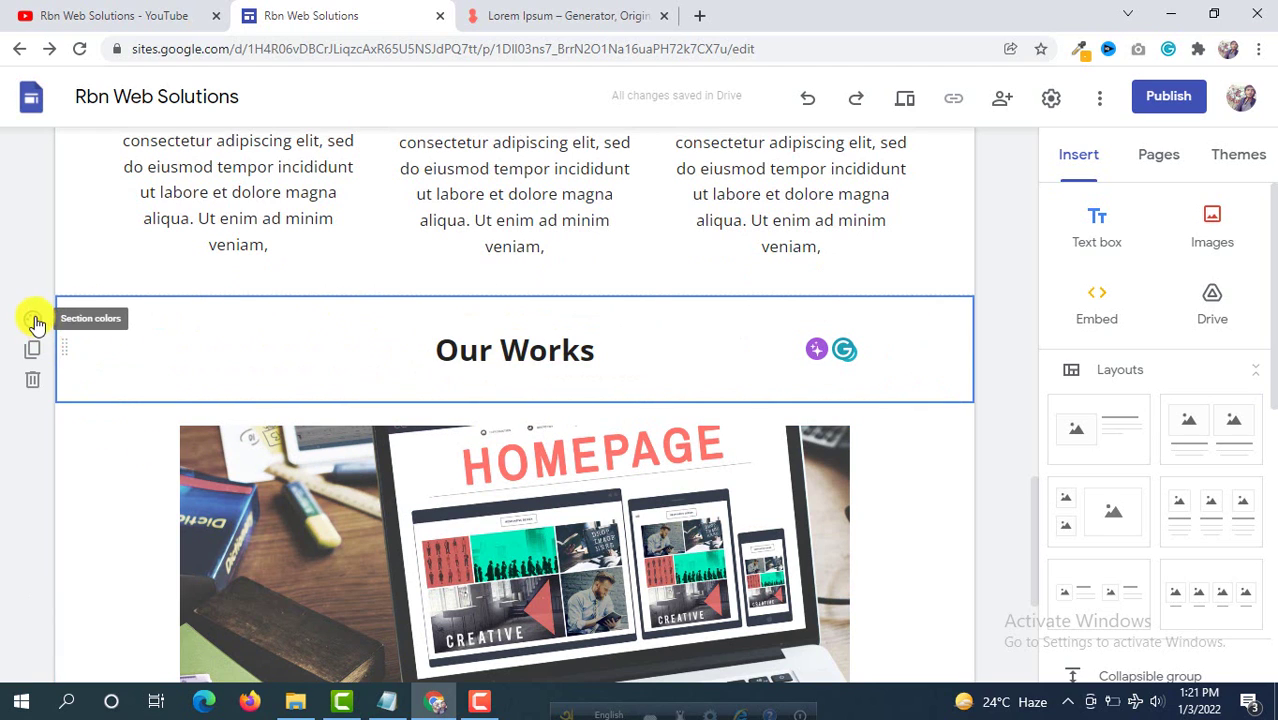
# Step: Apply section colour Style 2 to give the Our Works section a light grey background
pyautogui.scroll(5, 385, 285)
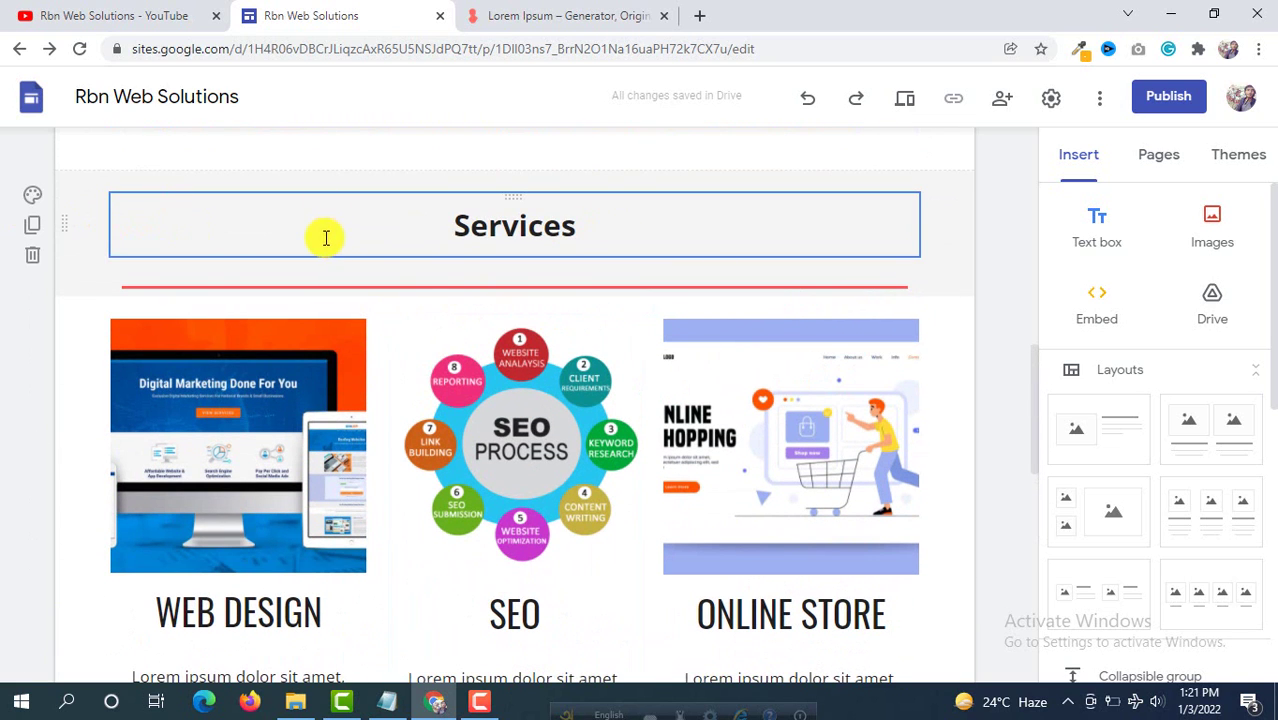
pyautogui.scroll(-5, 318, 239)
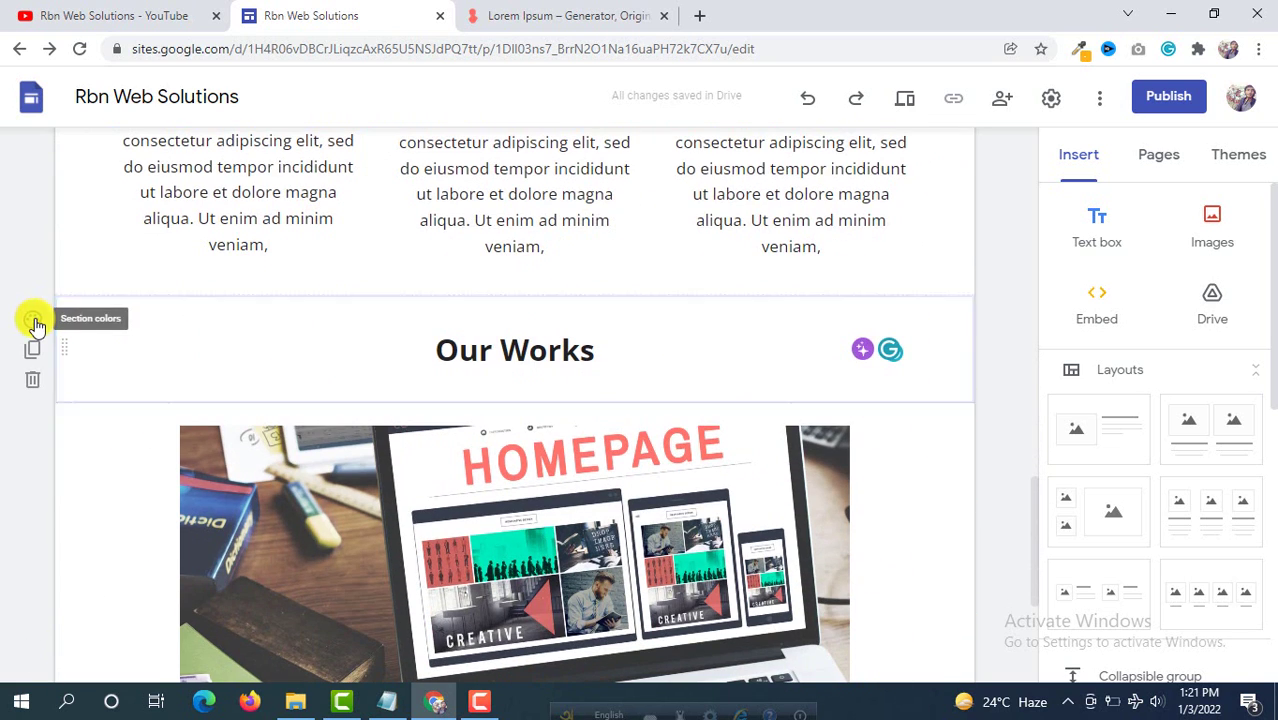
pyautogui.click(34, 322)
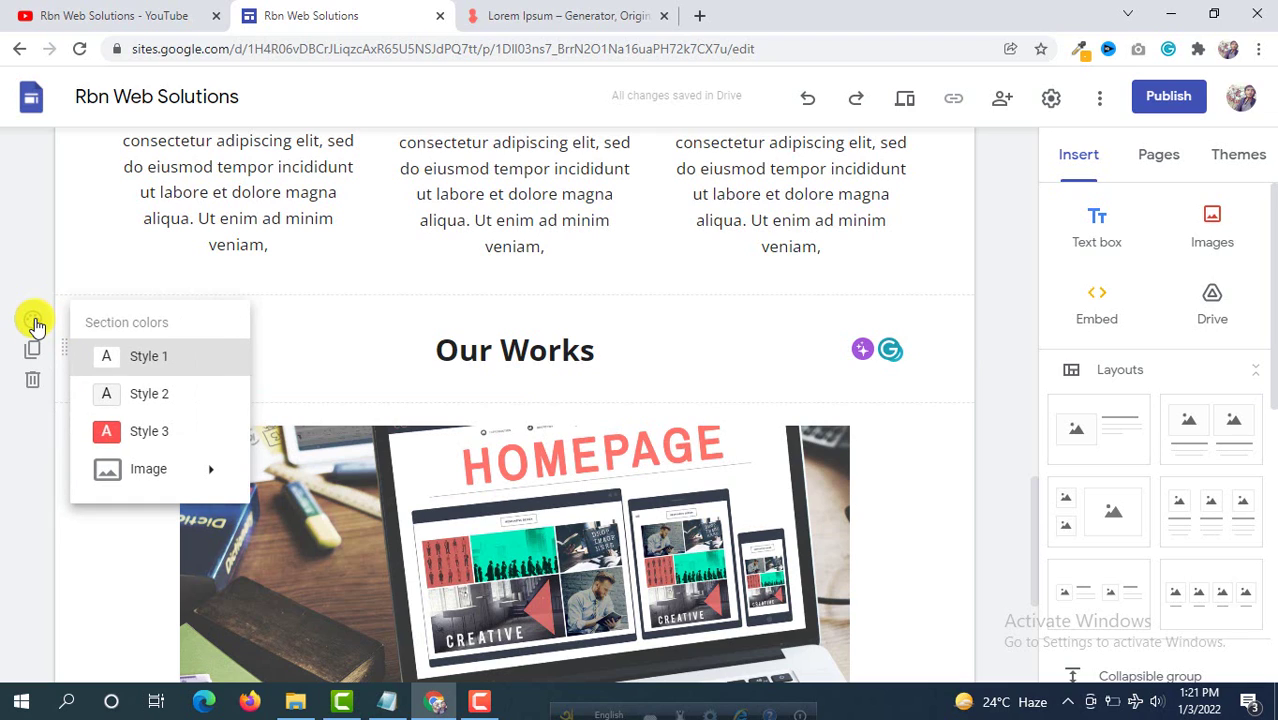
pyautogui.click(148, 396)
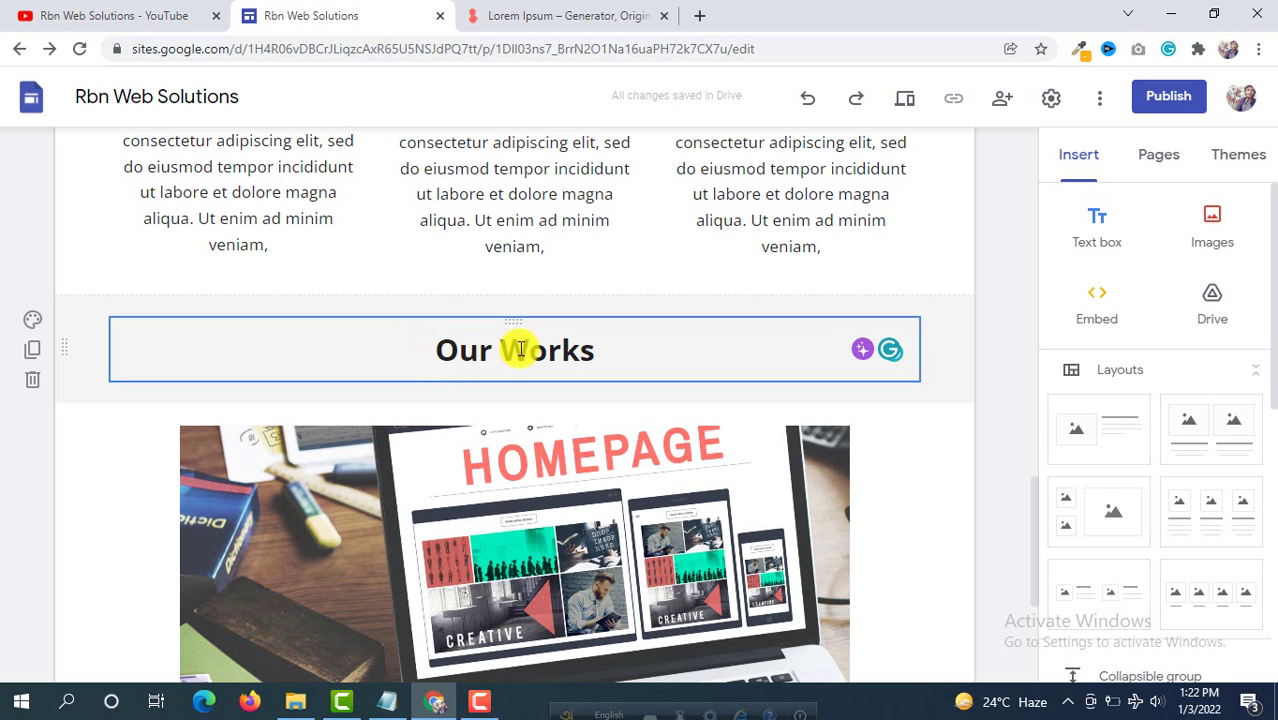
pyautogui.scroll(-3, 354, 343)
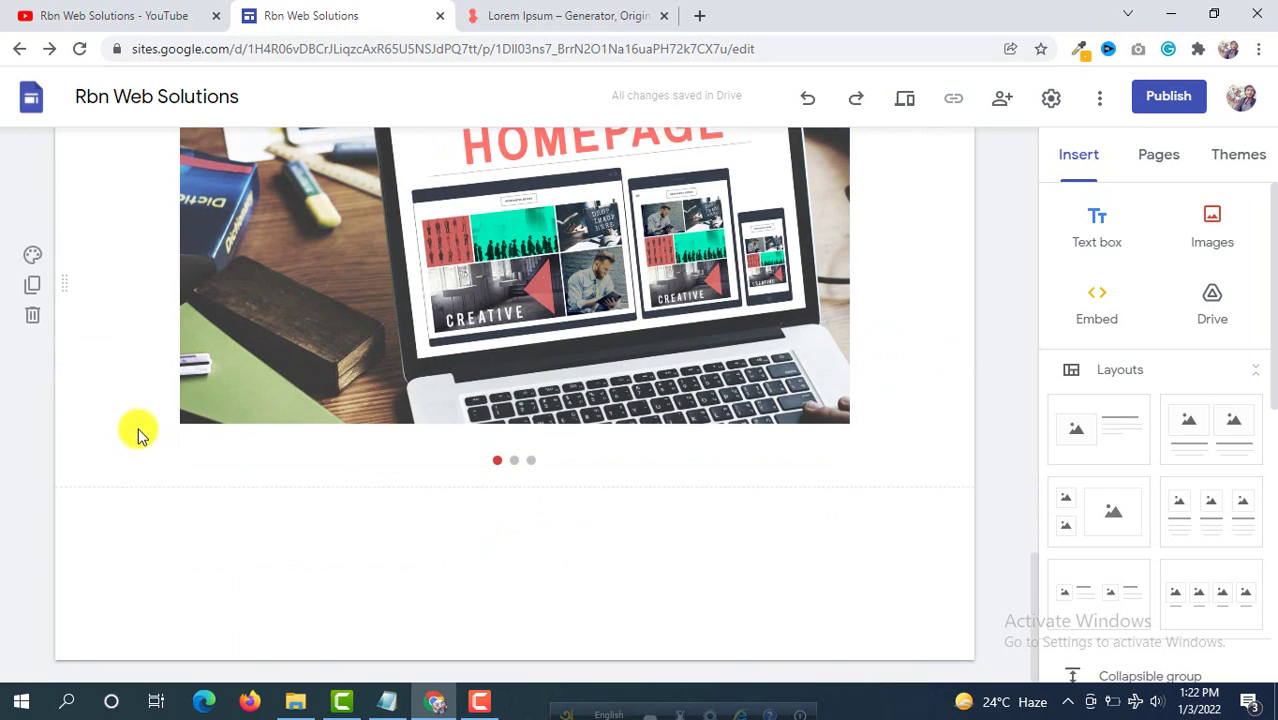
pyautogui.scroll(2, 138, 432)
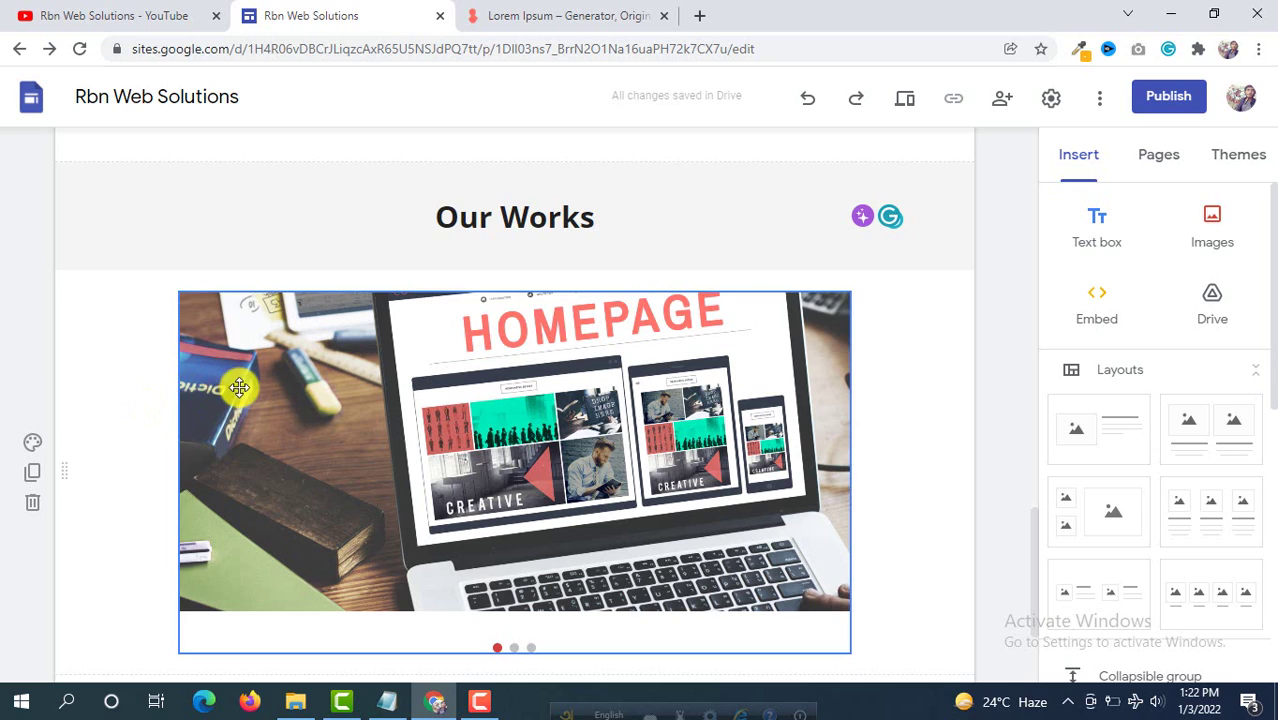
pyautogui.click(158, 296)
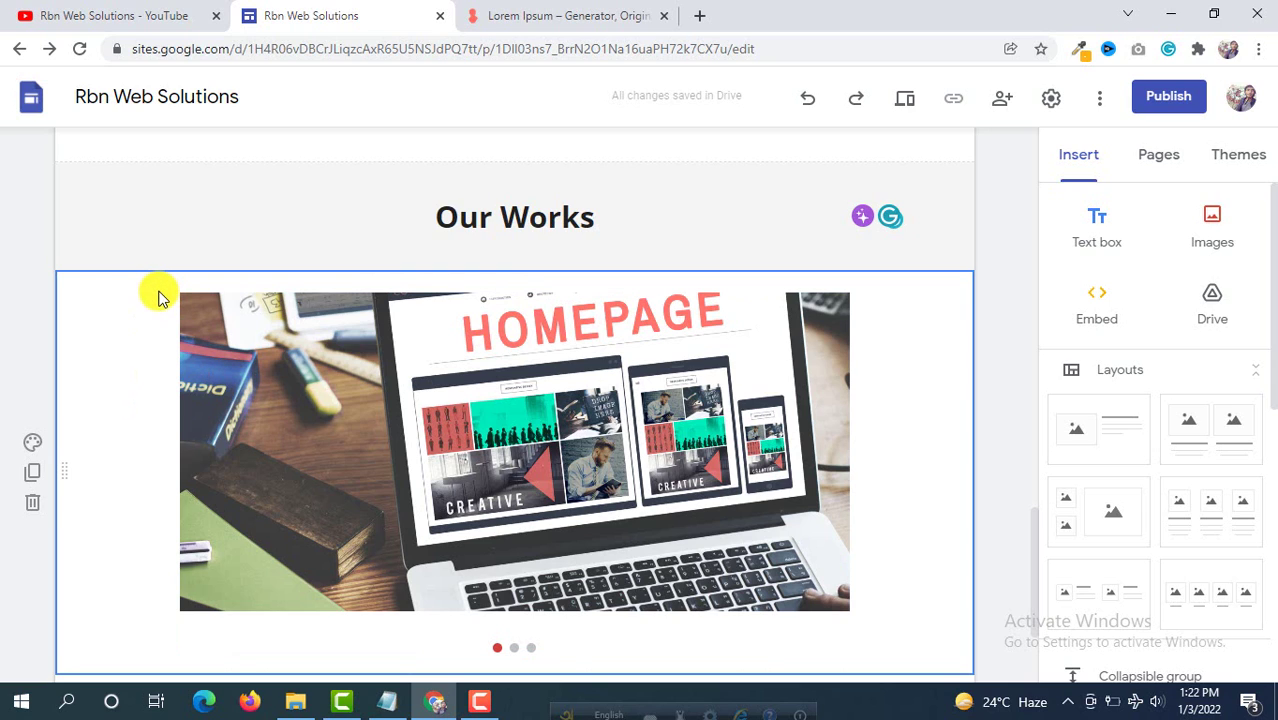
pyautogui.scroll(-1, 130, 285)
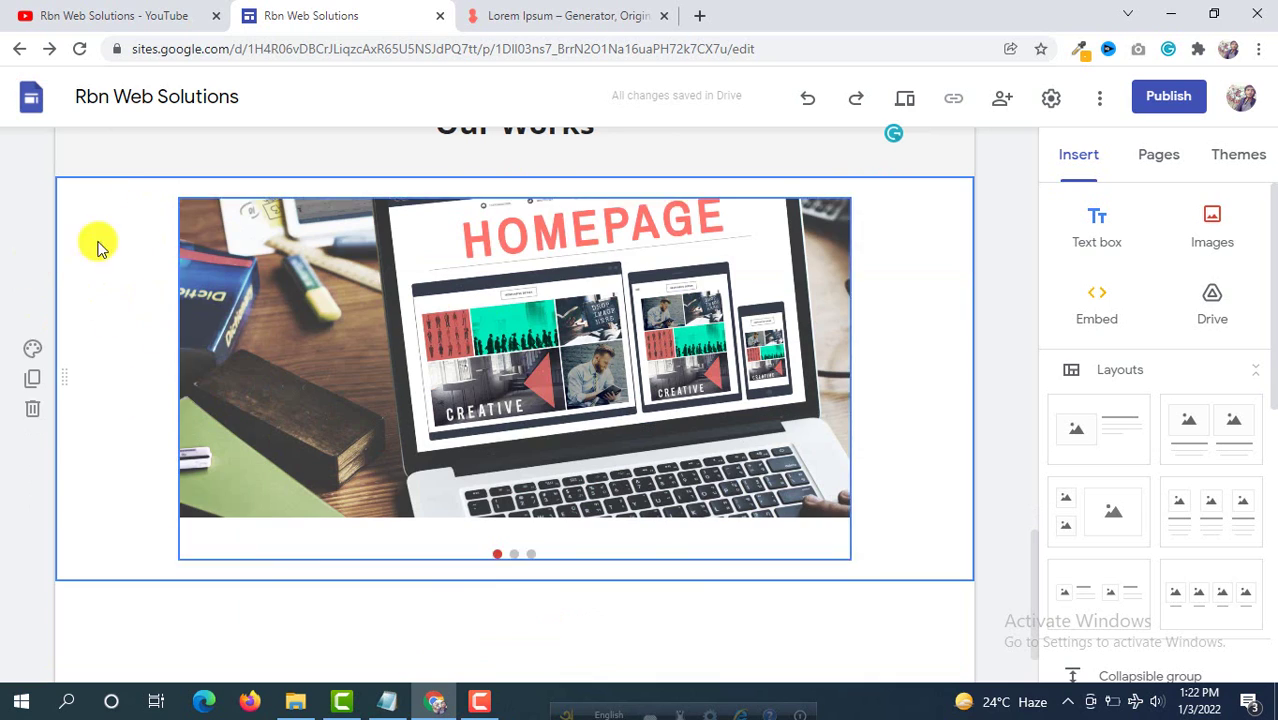
pyautogui.click(33, 383)
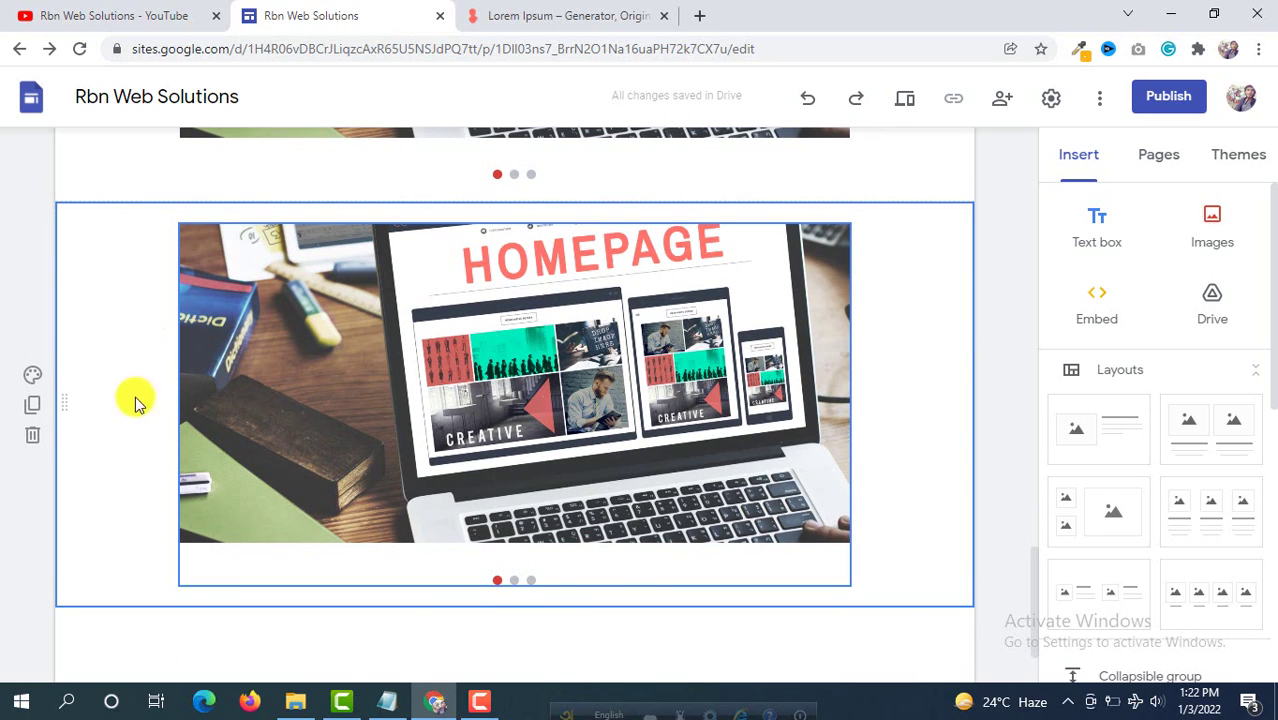
pyautogui.click(33, 440)
pyautogui.scroll(5, 651, 300)
pyautogui.scroll(5, 628, 305)
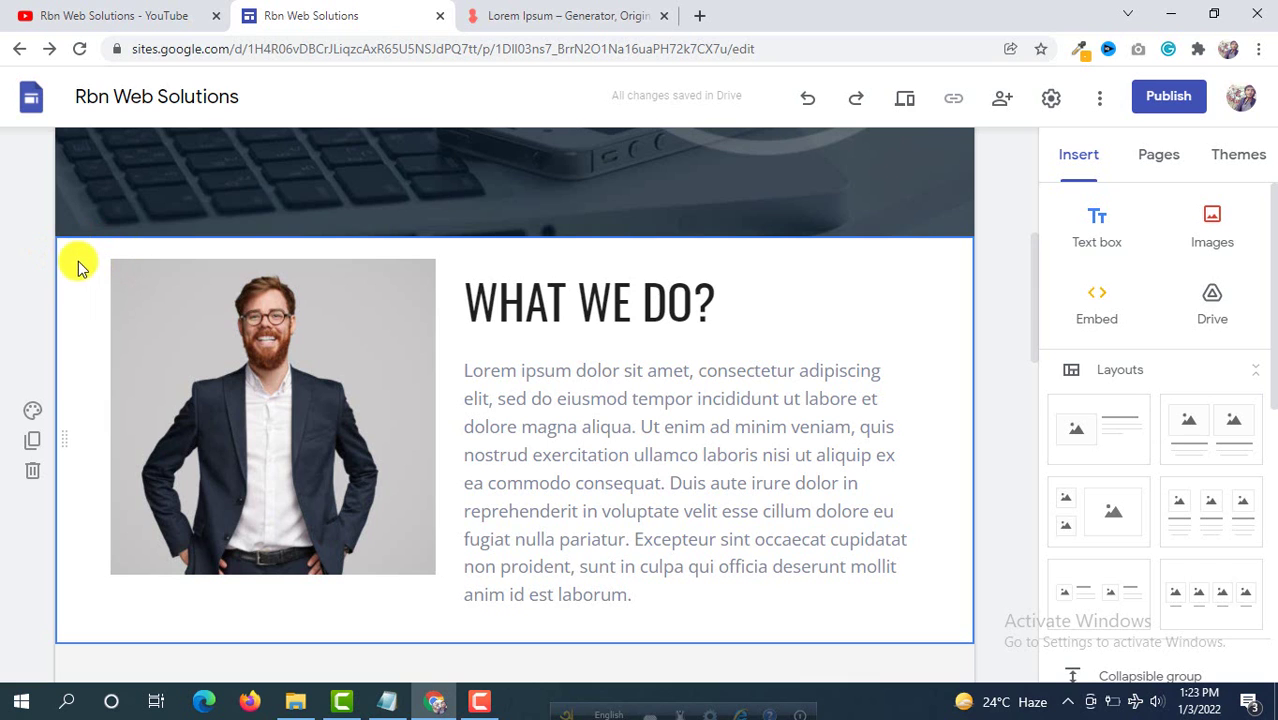
# Step: Duplicate the WHAT WE DO? section
pyautogui.click(33, 445)
pyautogui.scroll(5, 390, 320)
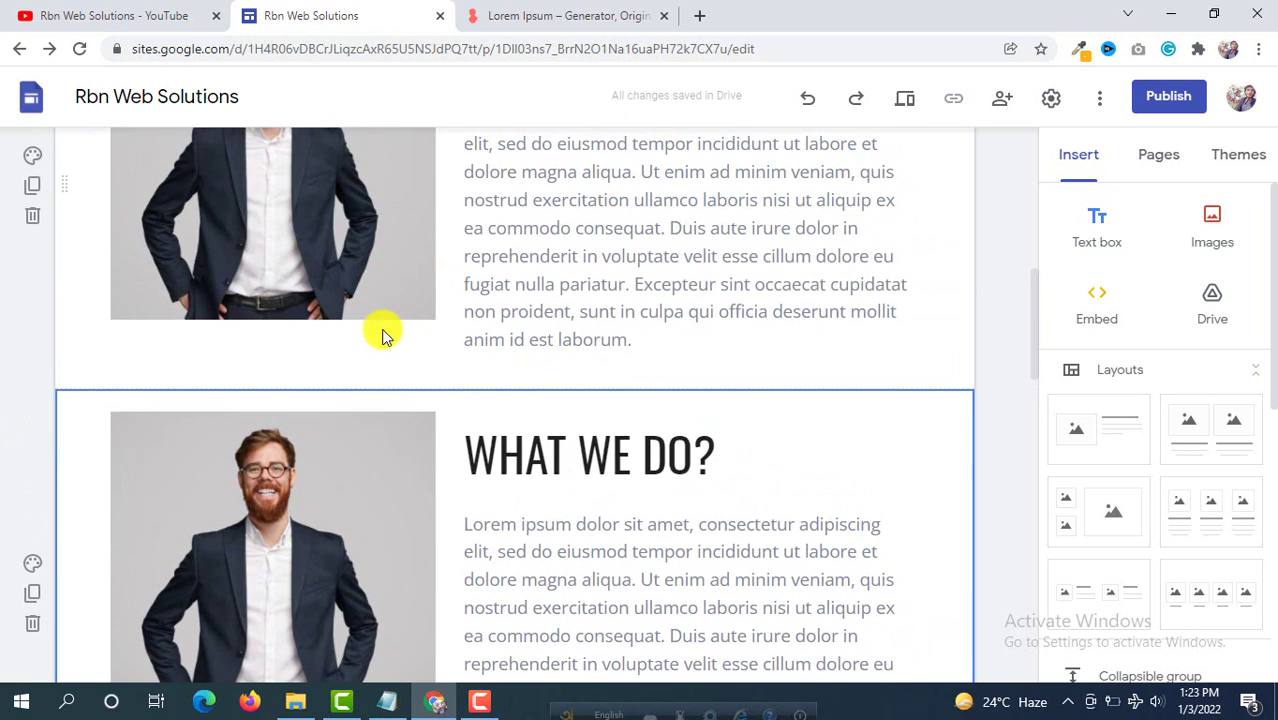
pyautogui.scroll(-2, 420, 375)
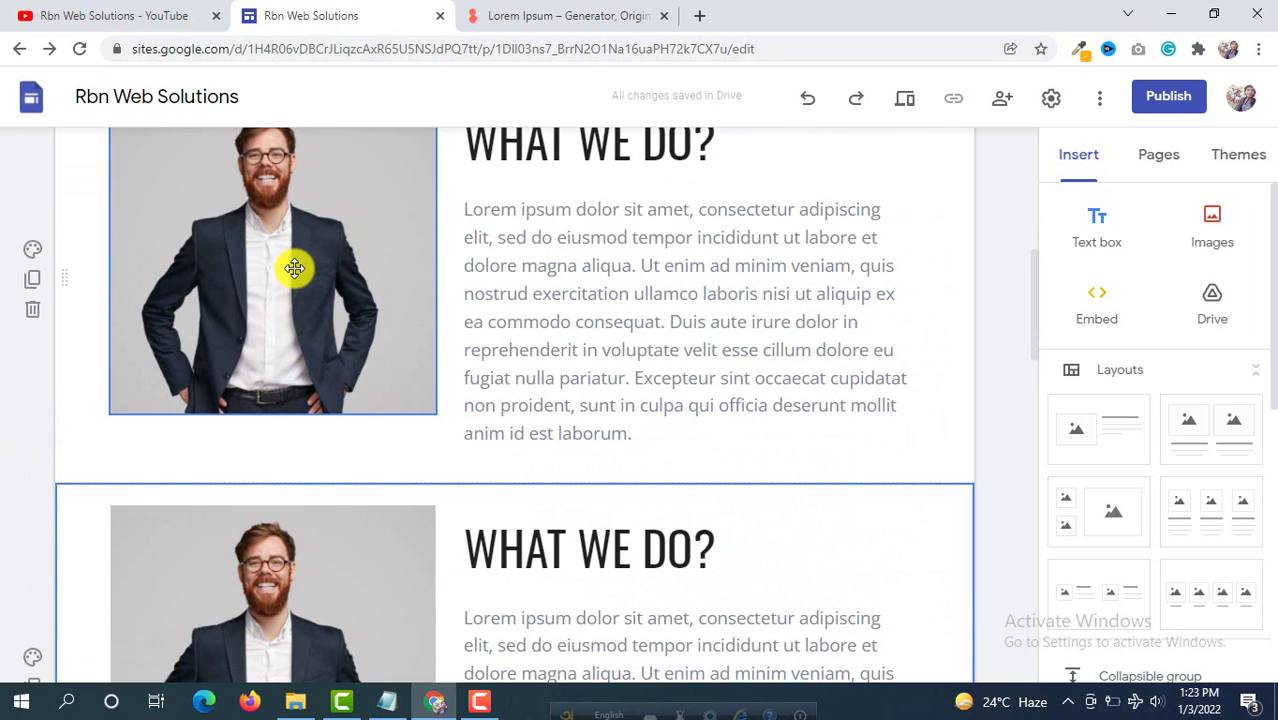
pyautogui.scroll(1, 293, 268)
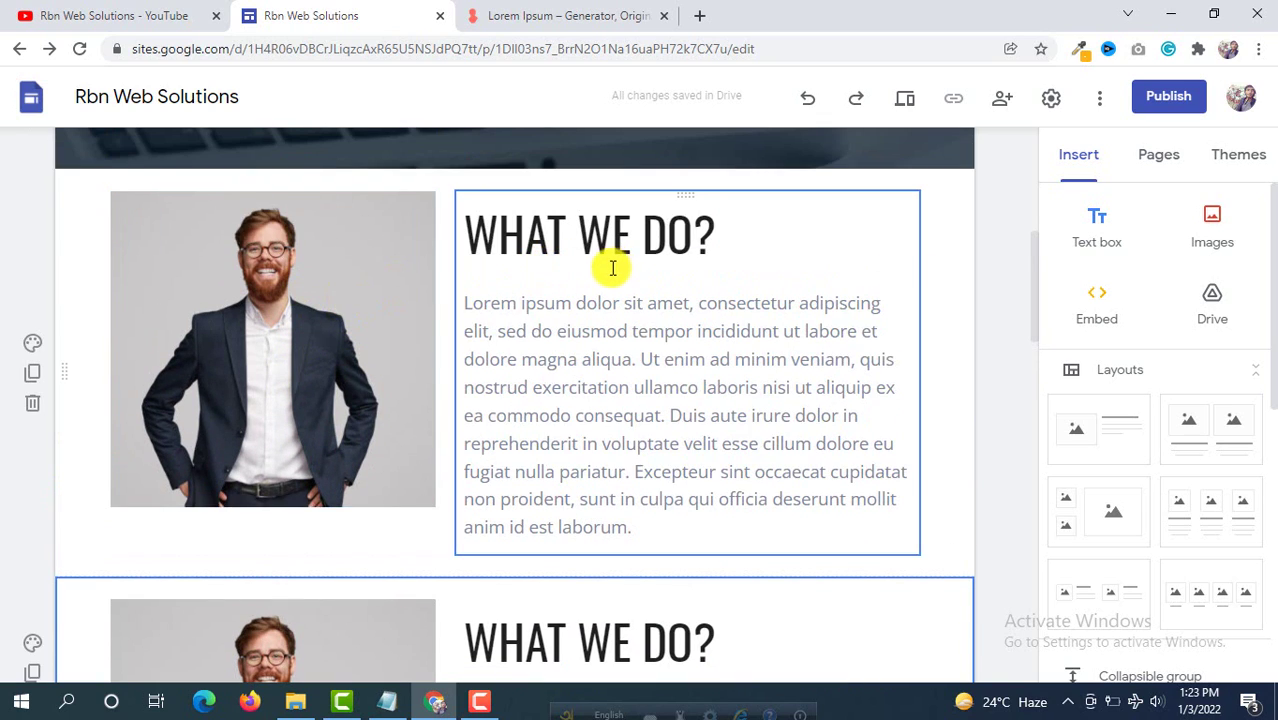
pyautogui.scroll(-3, 673, 360)
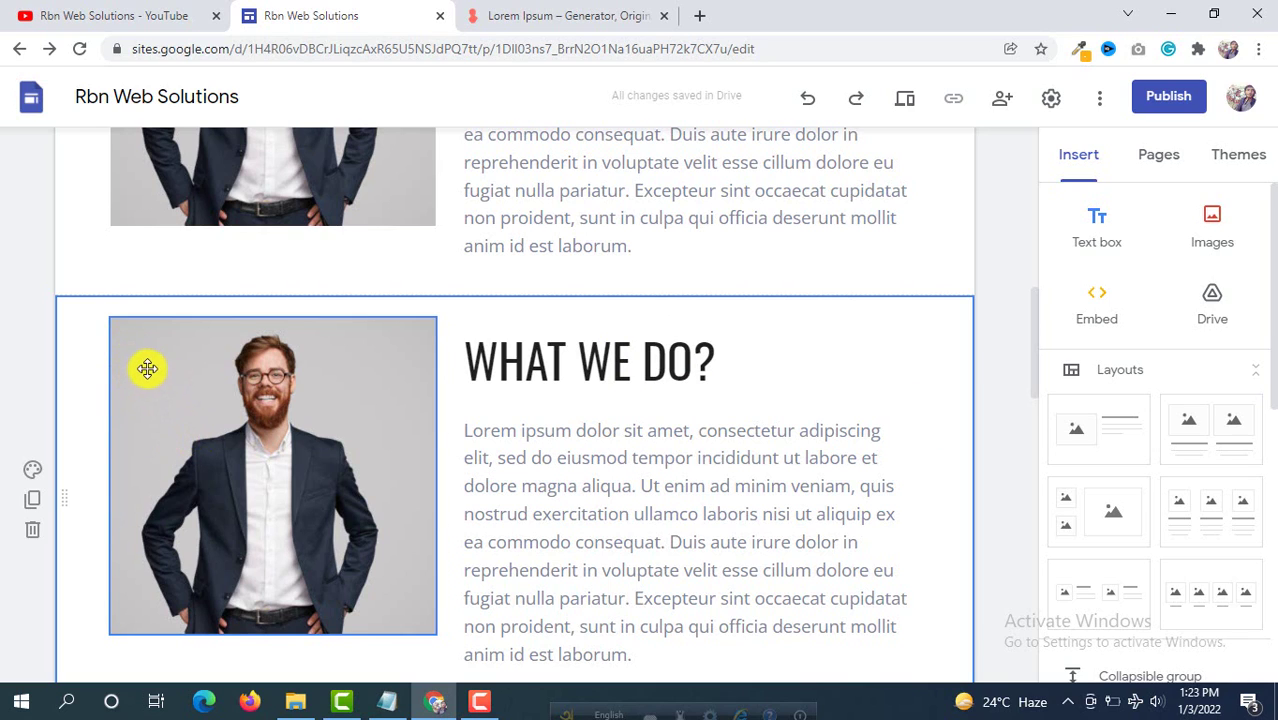
# Step: Move the copied section's photo to the right of its text
pyautogui.moveTo(137, 348); pyautogui.dragTo(783, 359)
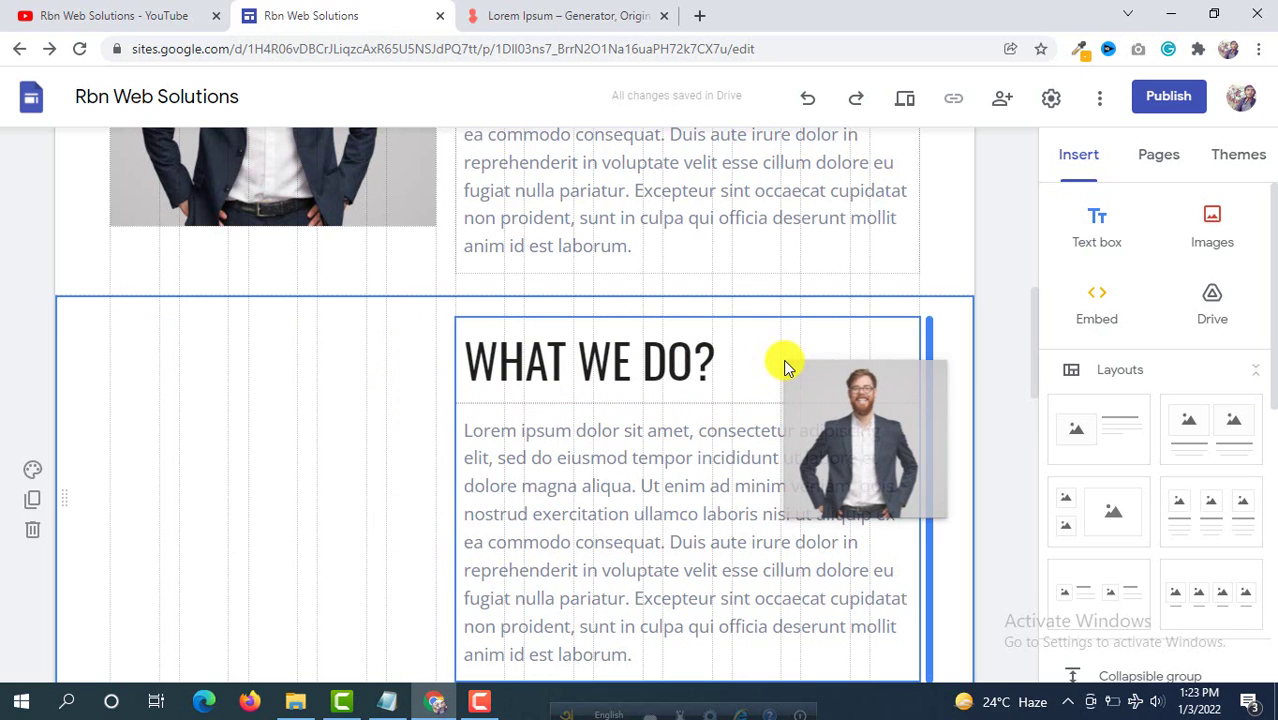
pyautogui.moveTo(783, 359); pyautogui.dragTo(783, 359)
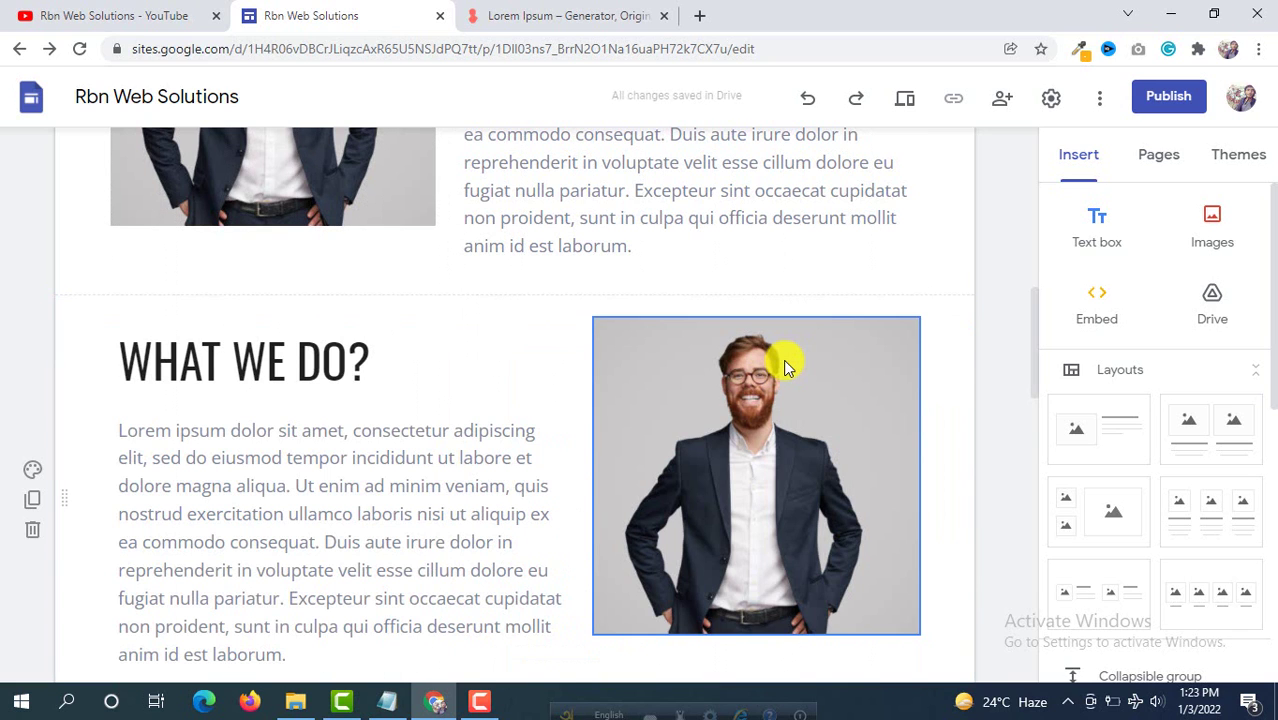
pyautogui.scroll(3, 465, 342)
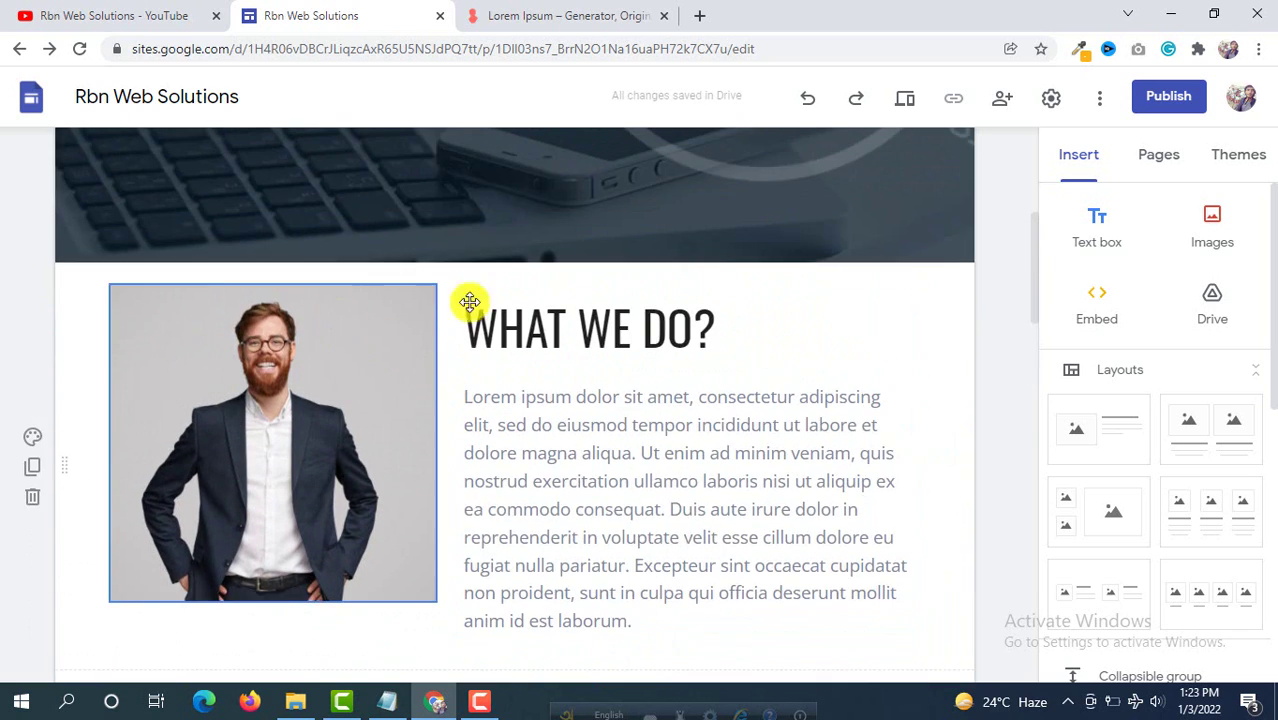
pyautogui.scroll(-3, 471, 300)
pyautogui.scroll(2, 337, 306)
pyautogui.scroll(1, 262, 260)
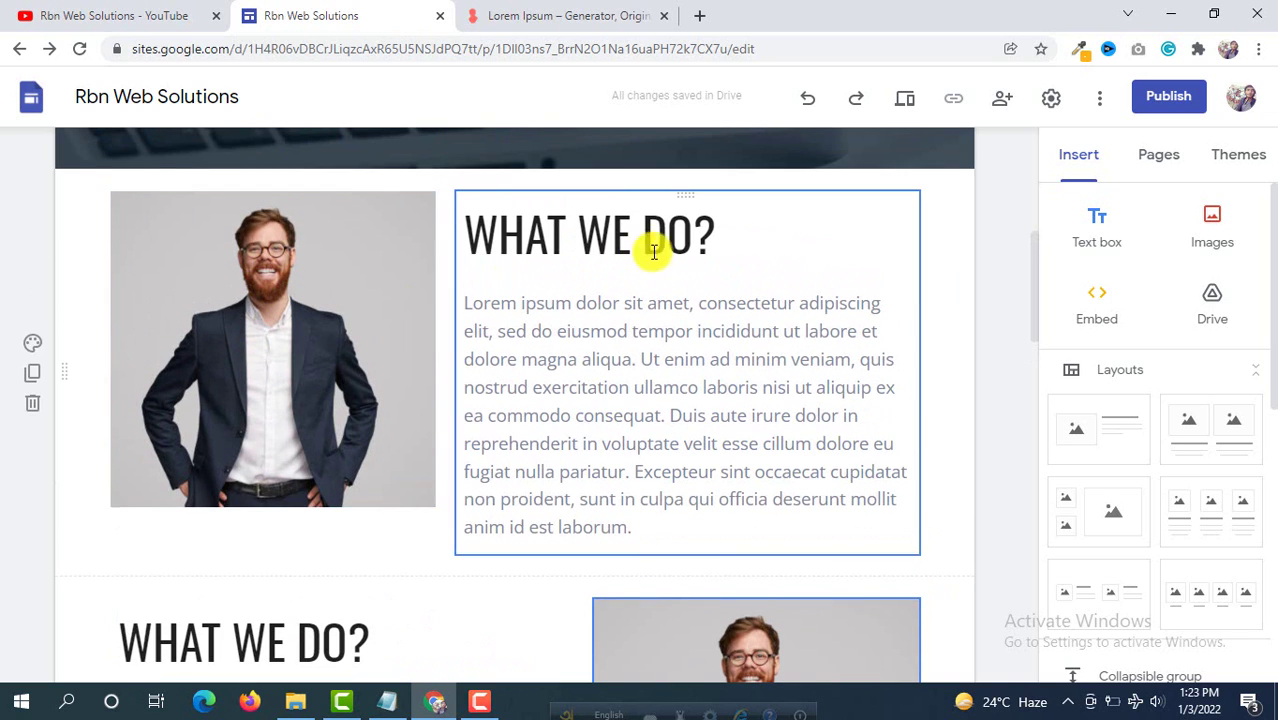
pyautogui.scroll(-3, 337, 393)
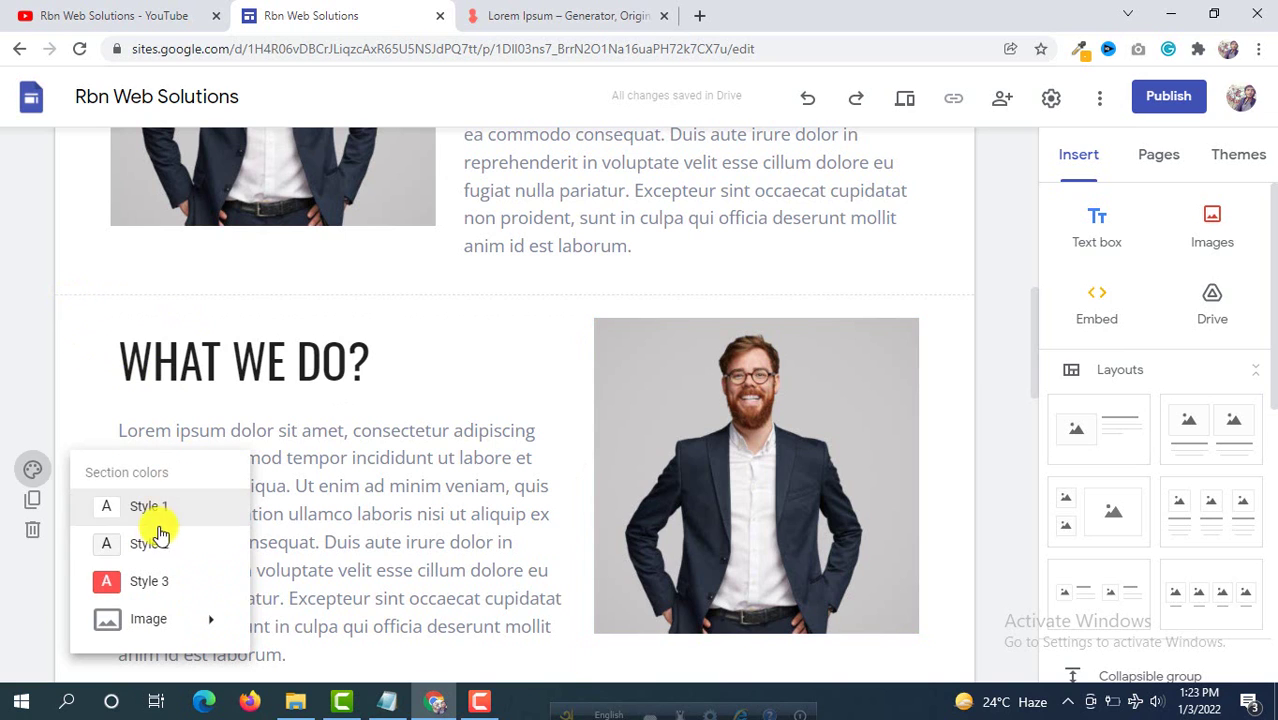
# Step: Give the lower WHAT WE DO? section the light grey Style 2 background
pyautogui.click(138, 545)
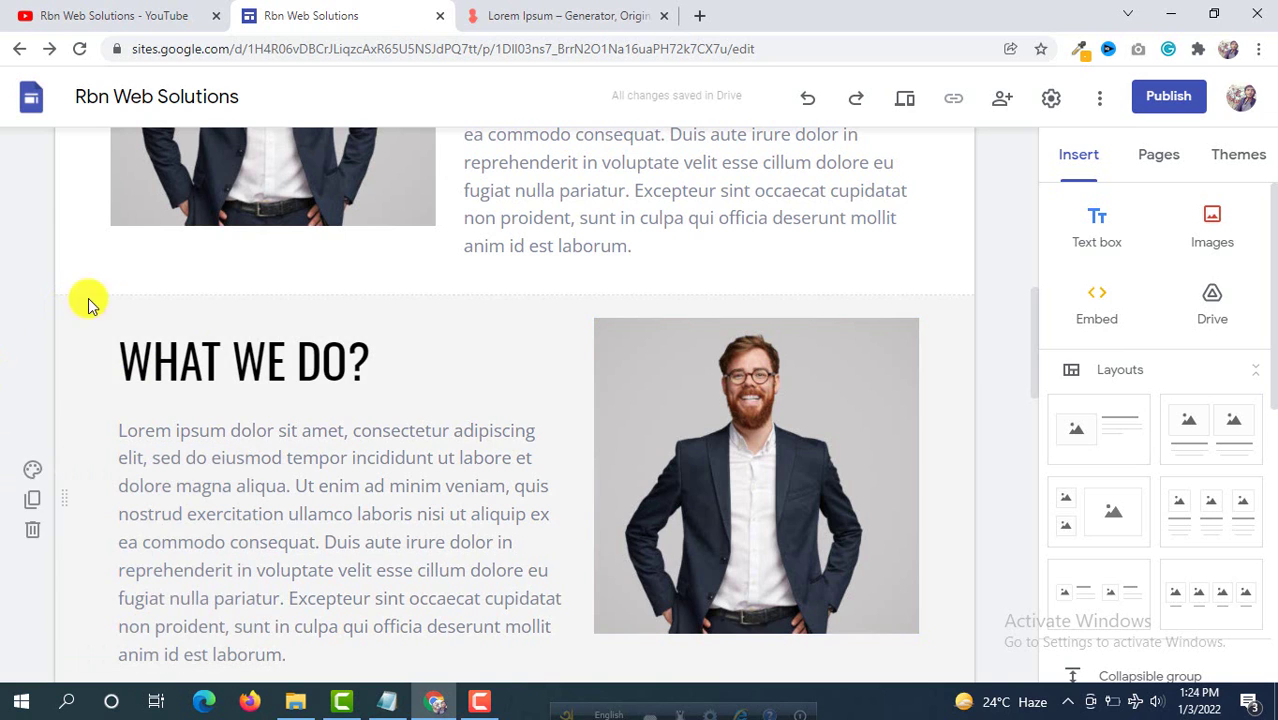
pyautogui.scroll(5, 190, 265)
pyautogui.scroll(-4, 208, 255)
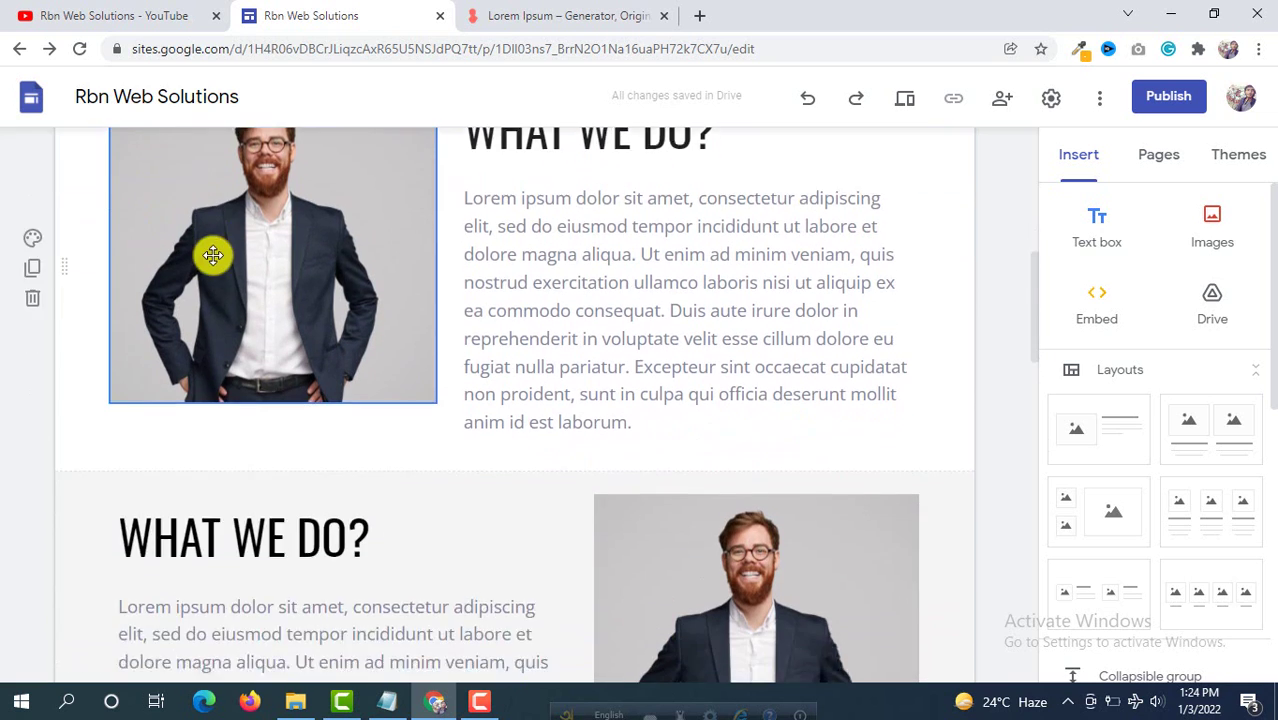
pyautogui.scroll(-2, 464, 271)
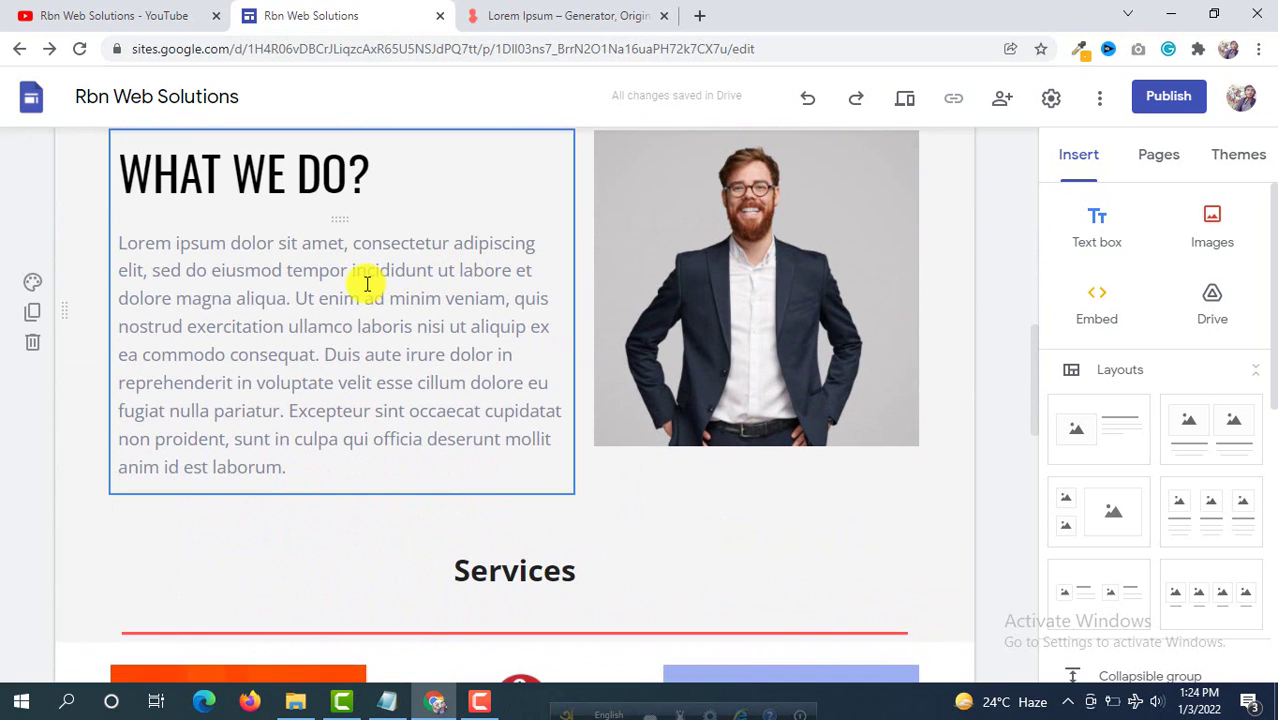
pyautogui.scroll(5, 390, 280)
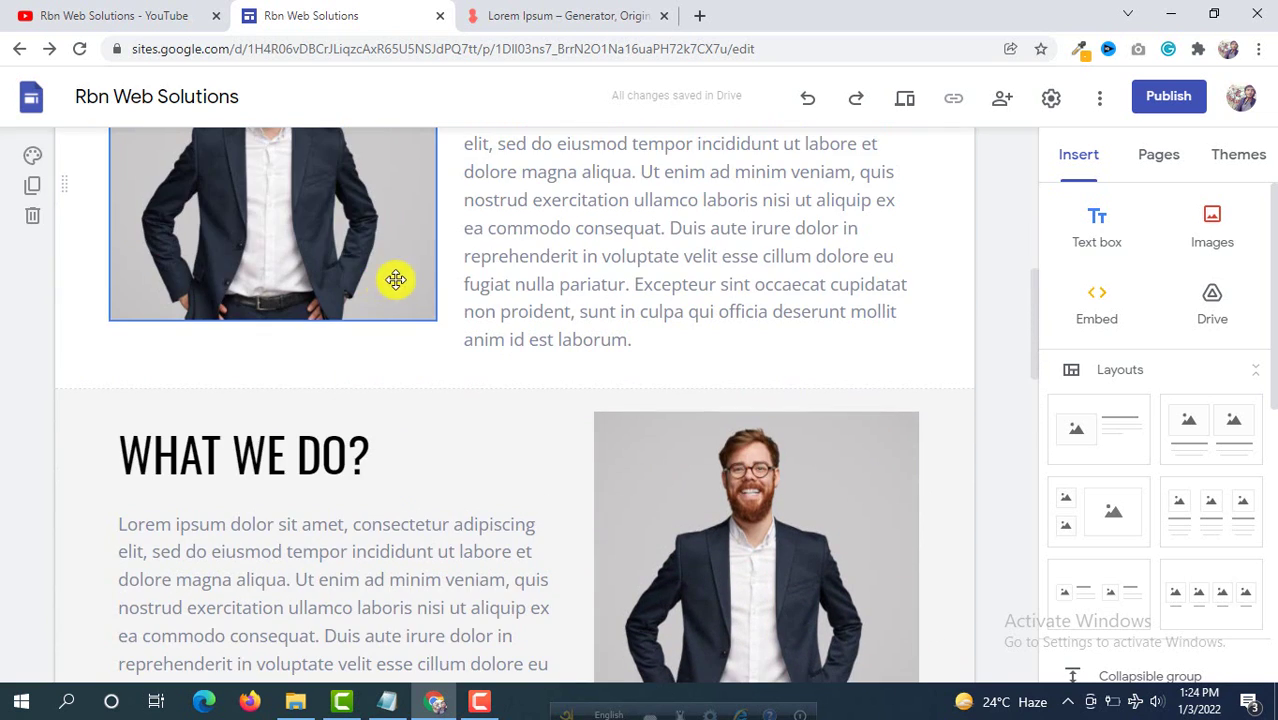
pyautogui.scroll(-5, 416, 288)
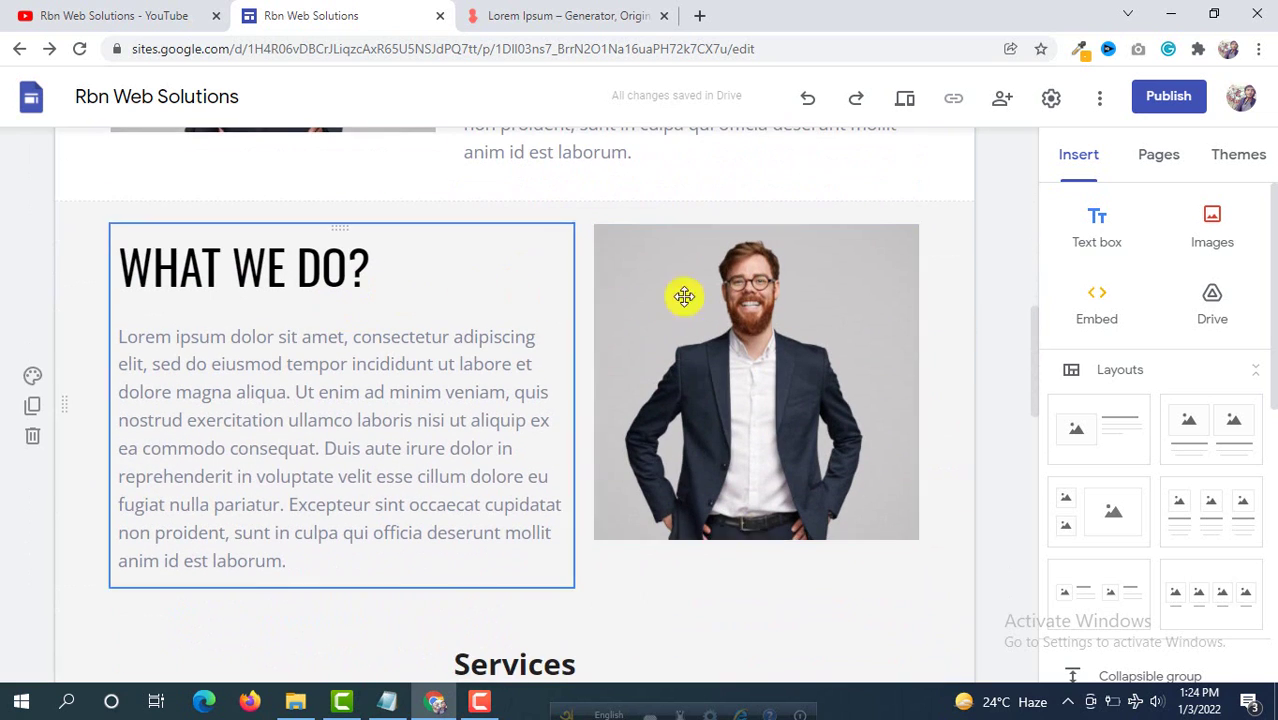
pyautogui.scroll(-9, 360, 367)
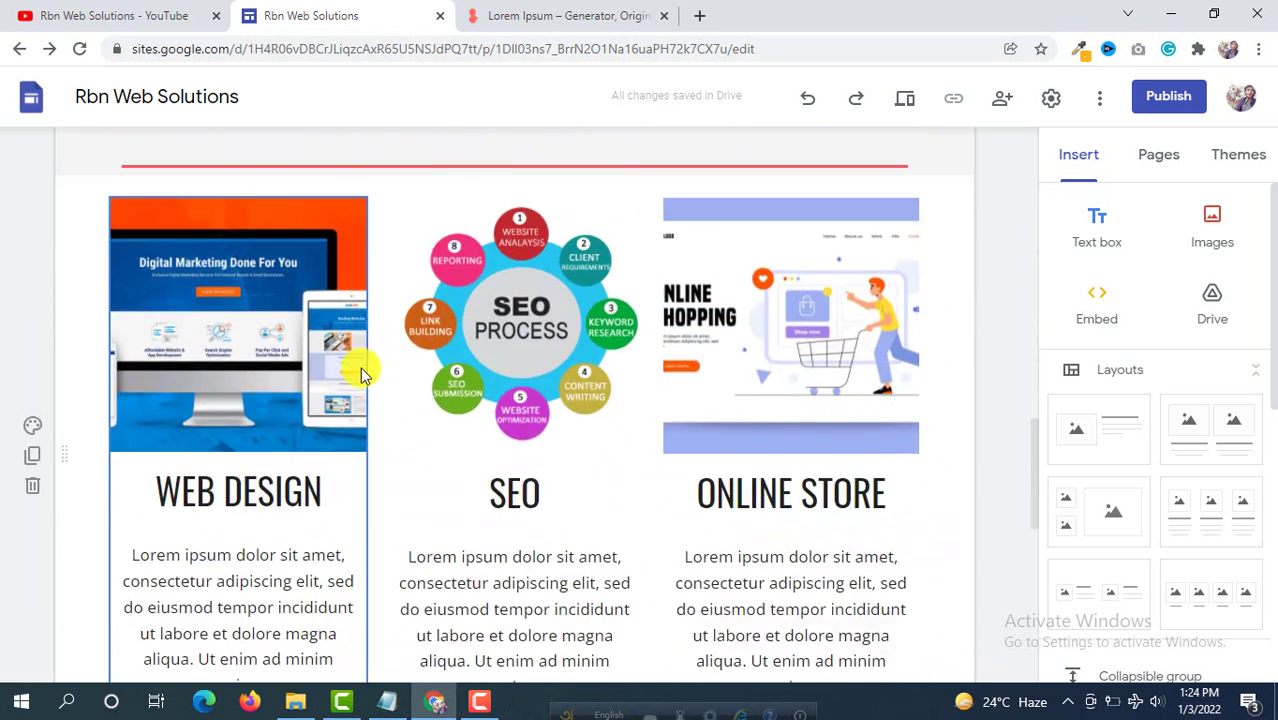
pyautogui.scroll(-3, 361, 367)
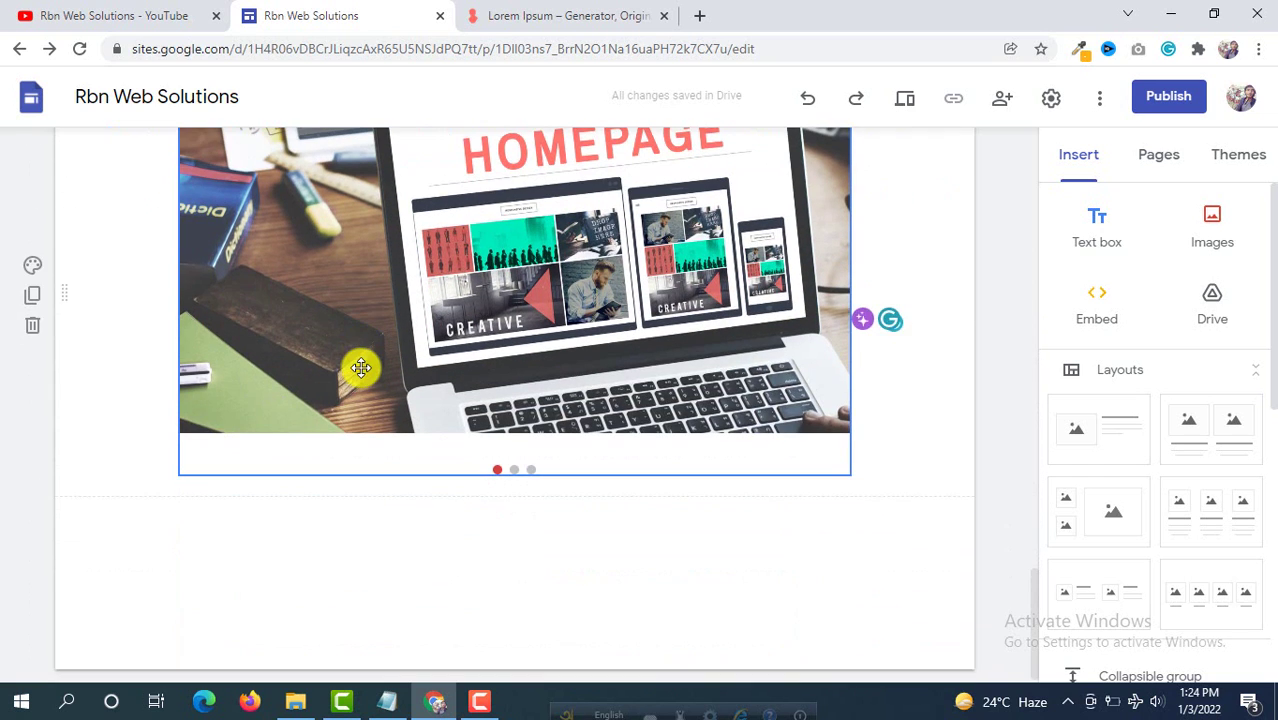
pyautogui.scroll(5, 190, 210)
# Step: Select the WEB DESIGN text box and review the page down to the carousel
pyautogui.click(191, 213)
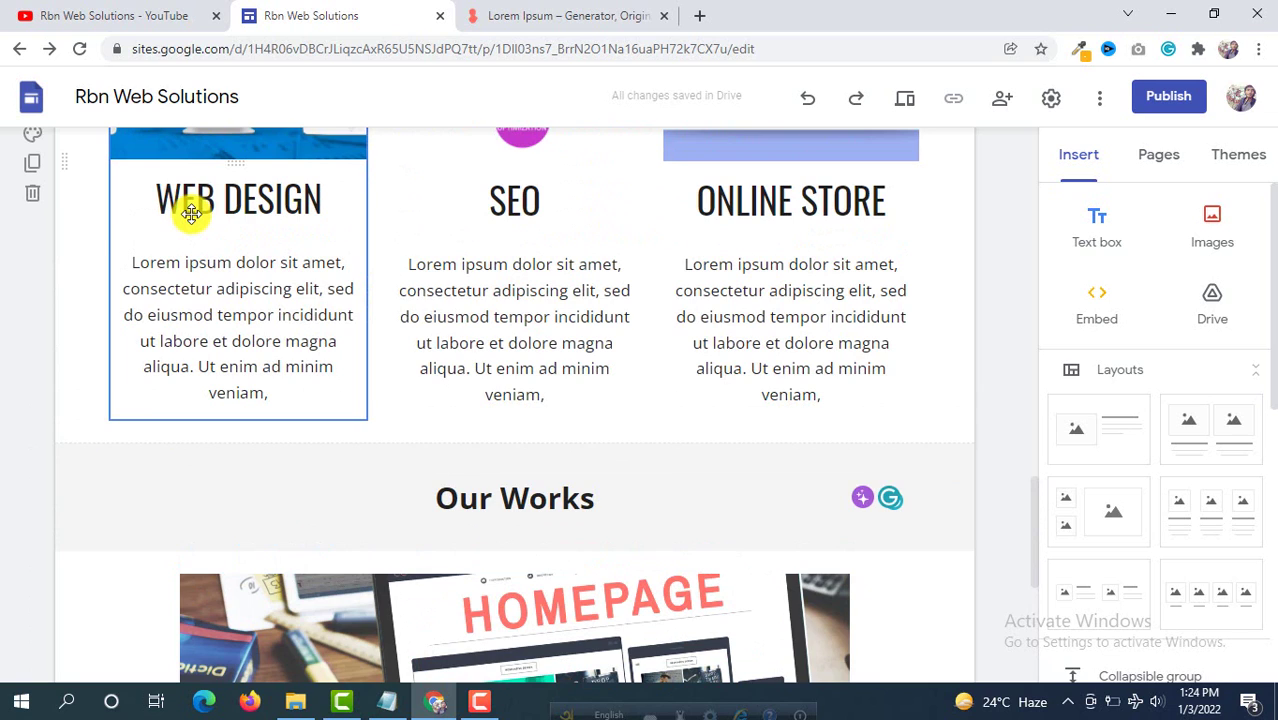
pyautogui.scroll(10, 277, 195)
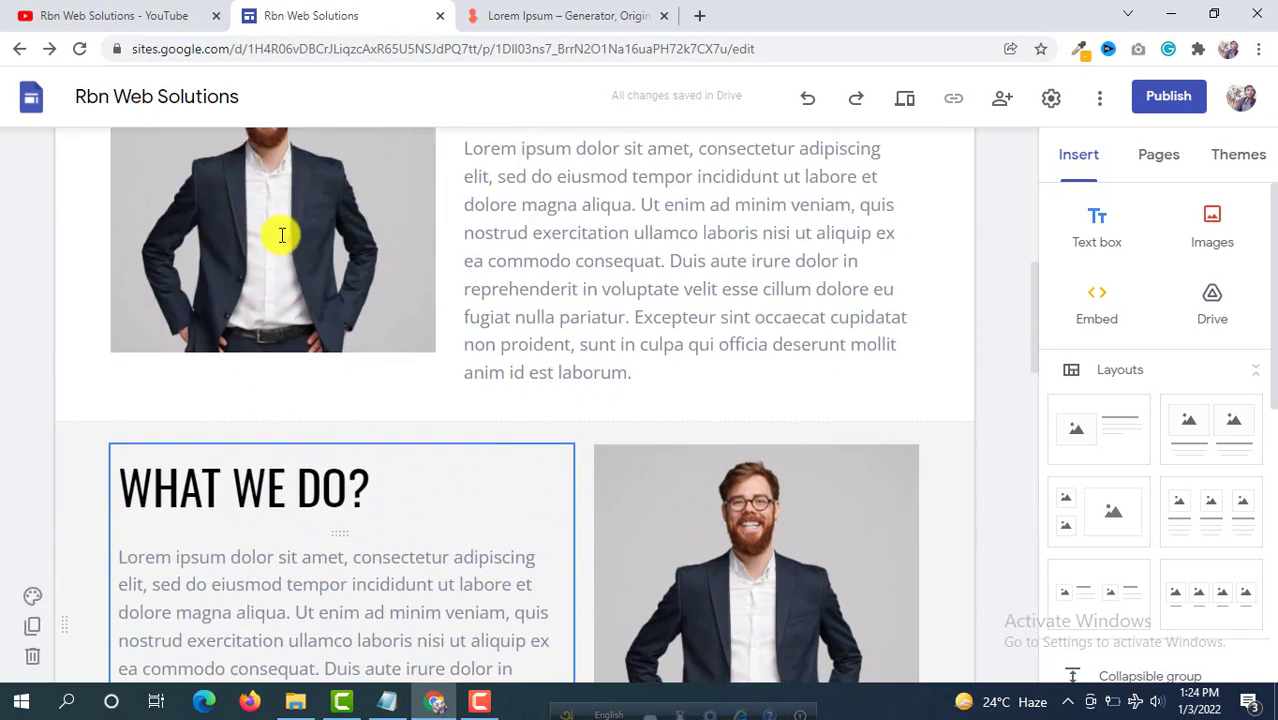
pyautogui.scroll(8, 281, 235)
pyautogui.scroll(-4, 479, 379)
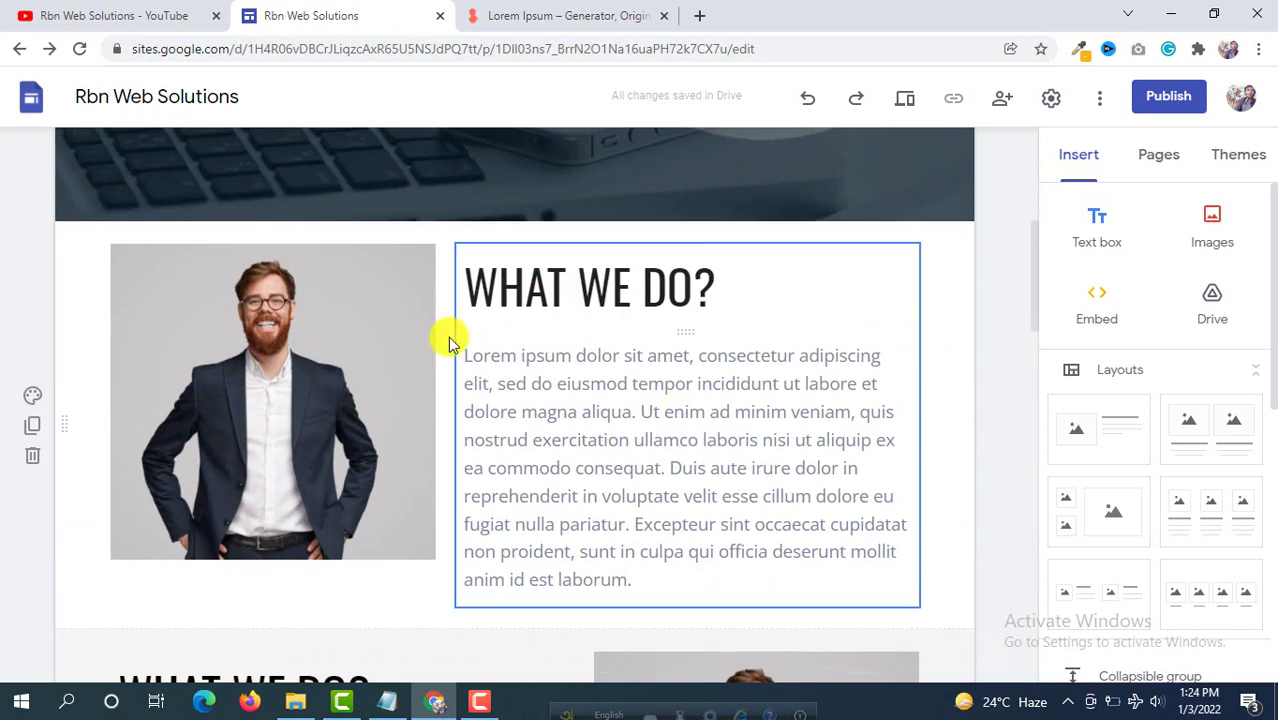
pyautogui.scroll(-4, 337, 294)
pyautogui.scroll(3, 377, 294)
pyautogui.scroll(-6, 713, 308)
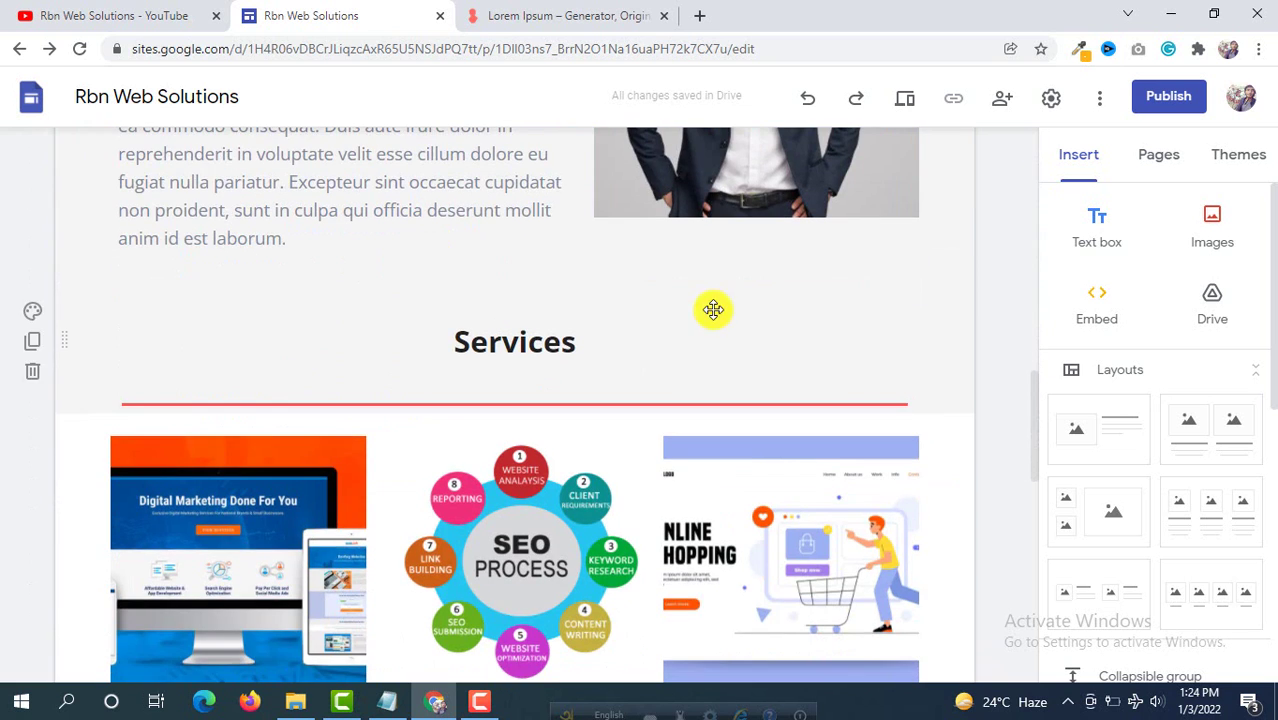
pyautogui.scroll(-8, 576, 322)
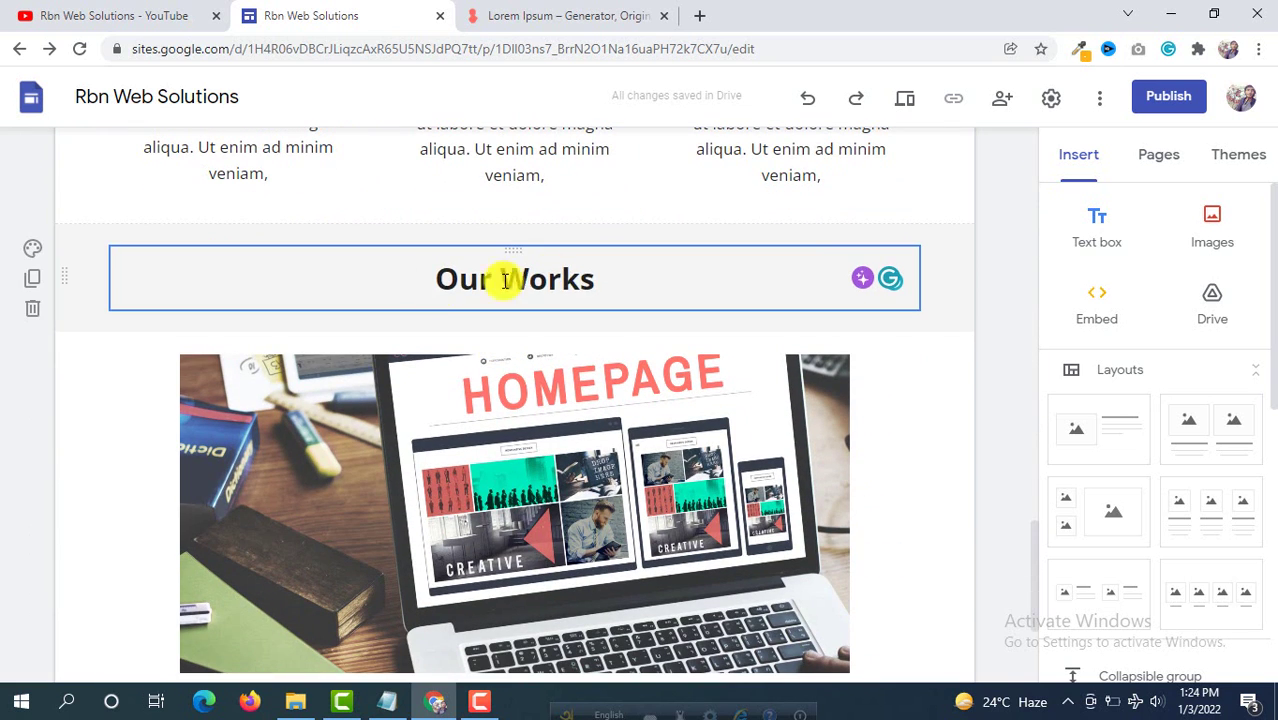
pyautogui.scroll(-3, 570, 275)
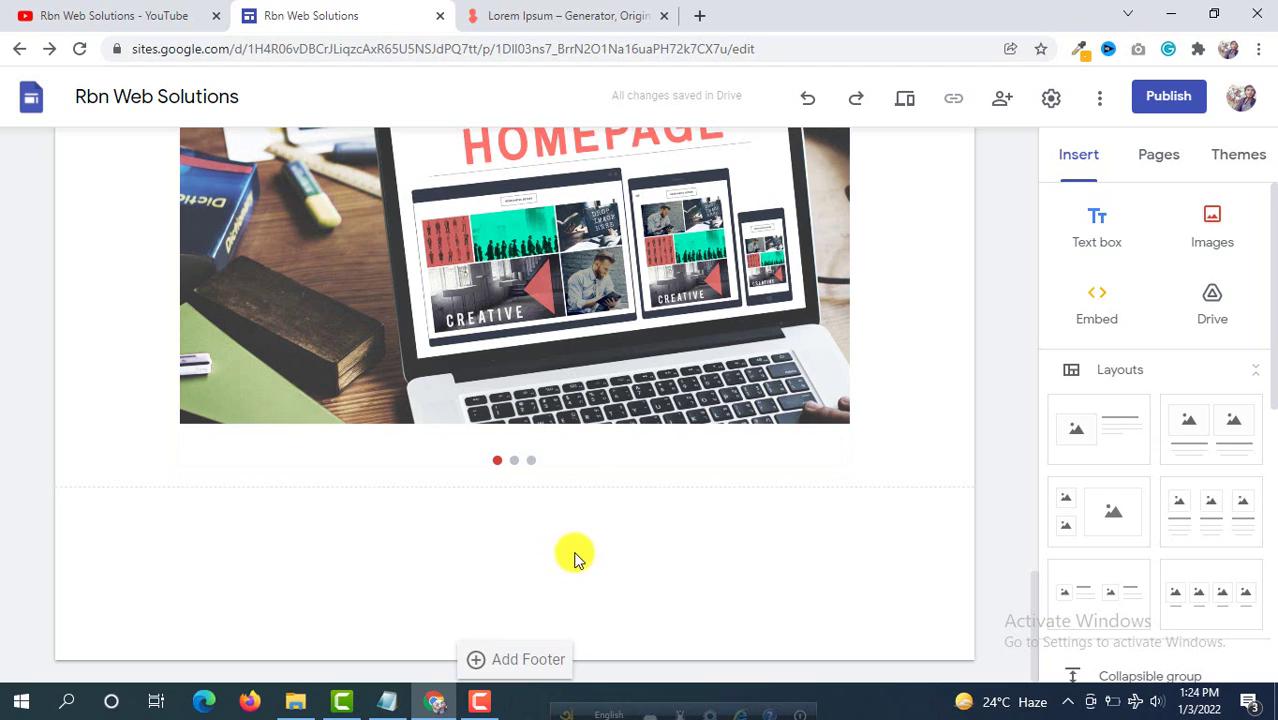
# Step: Add a footer reading '© Copyright 2021 Rbn Web Solutions | All right reserved.'
pyautogui.click(517, 666)
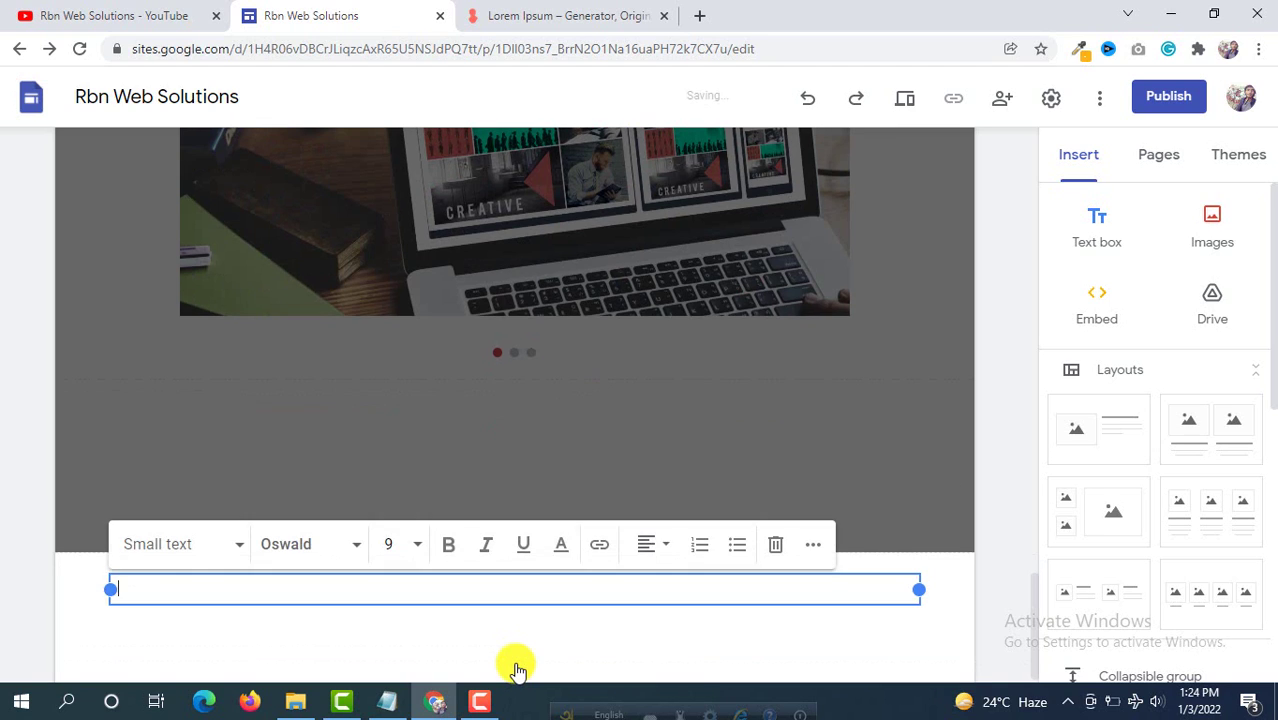
pyautogui.rightClick(164, 591)
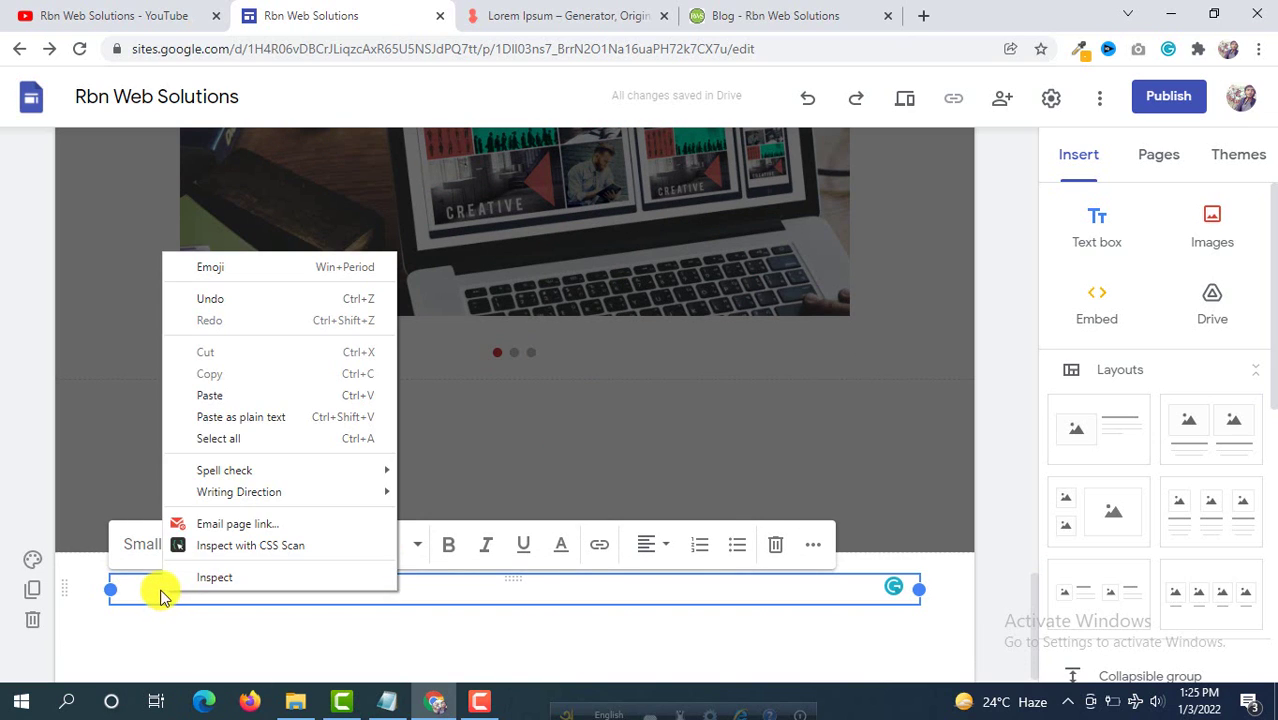
pyautogui.click(232, 399)
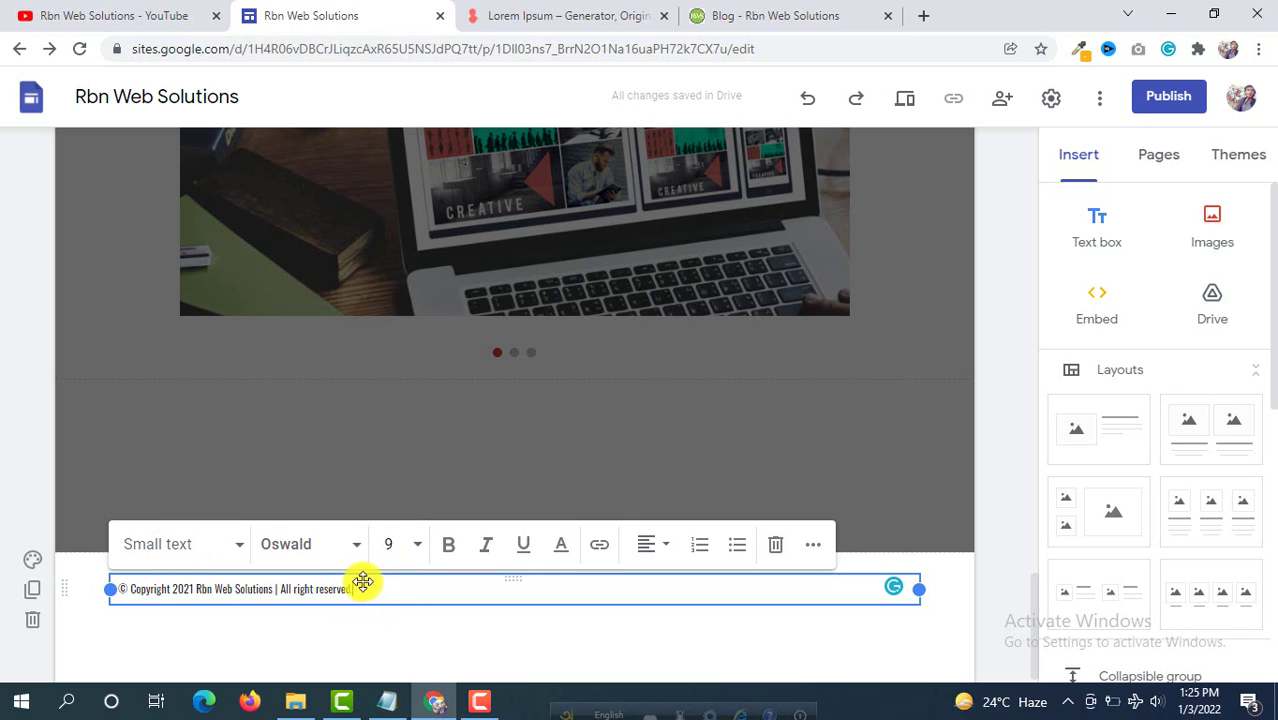
pyautogui.write('.')
# Step: Centre-align the footer copyright line
pyautogui.moveTo(389, 585); pyautogui.dragTo(112, 588)
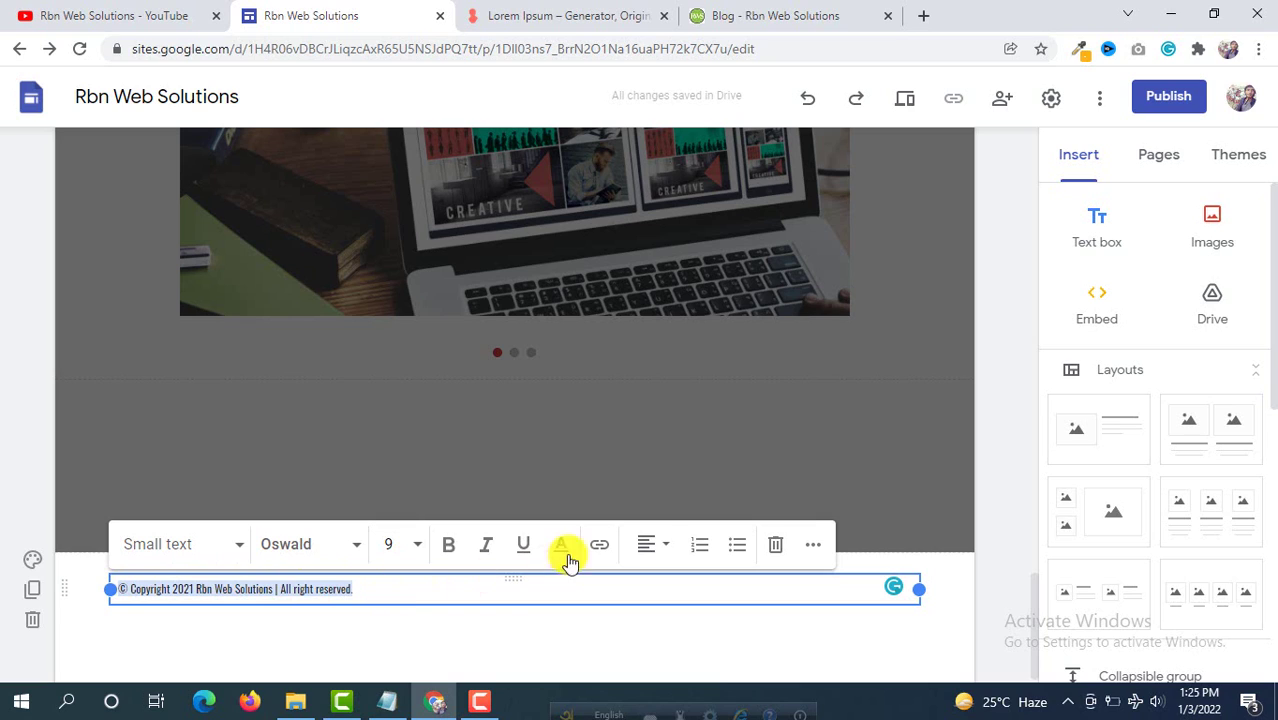
pyautogui.click(665, 551)
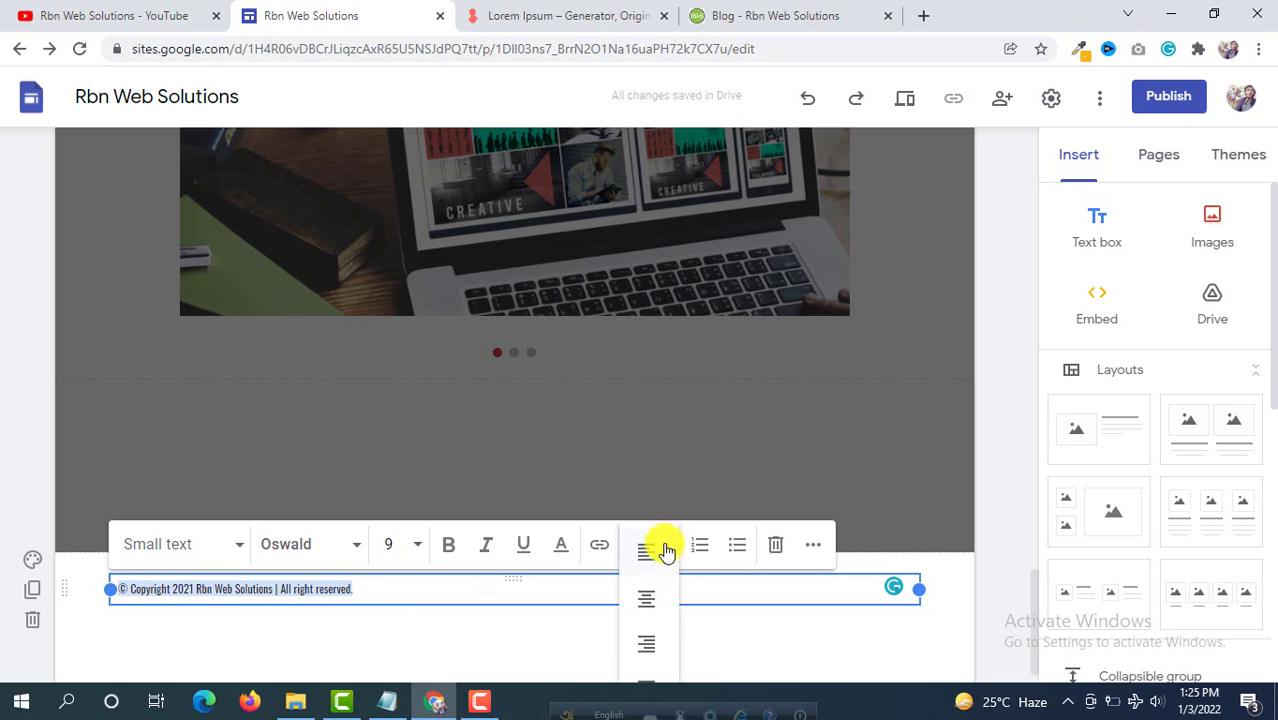
pyautogui.click(646, 598)
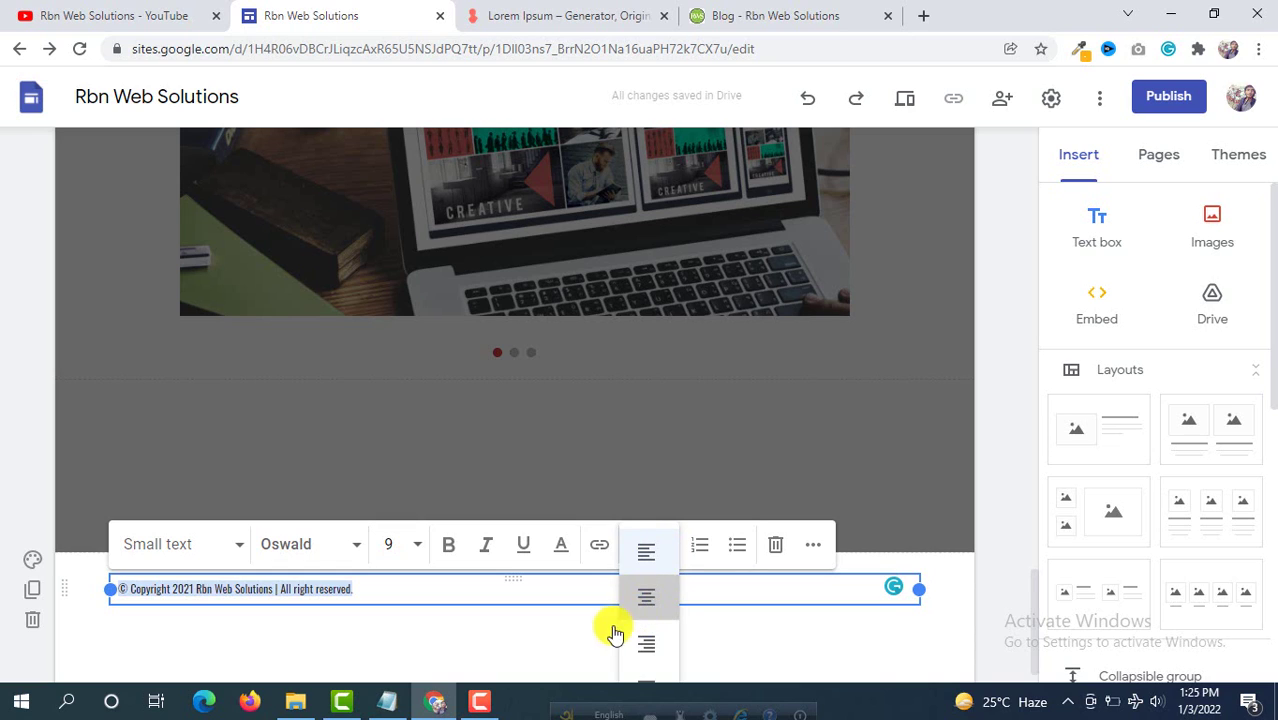
pyautogui.click(482, 642)
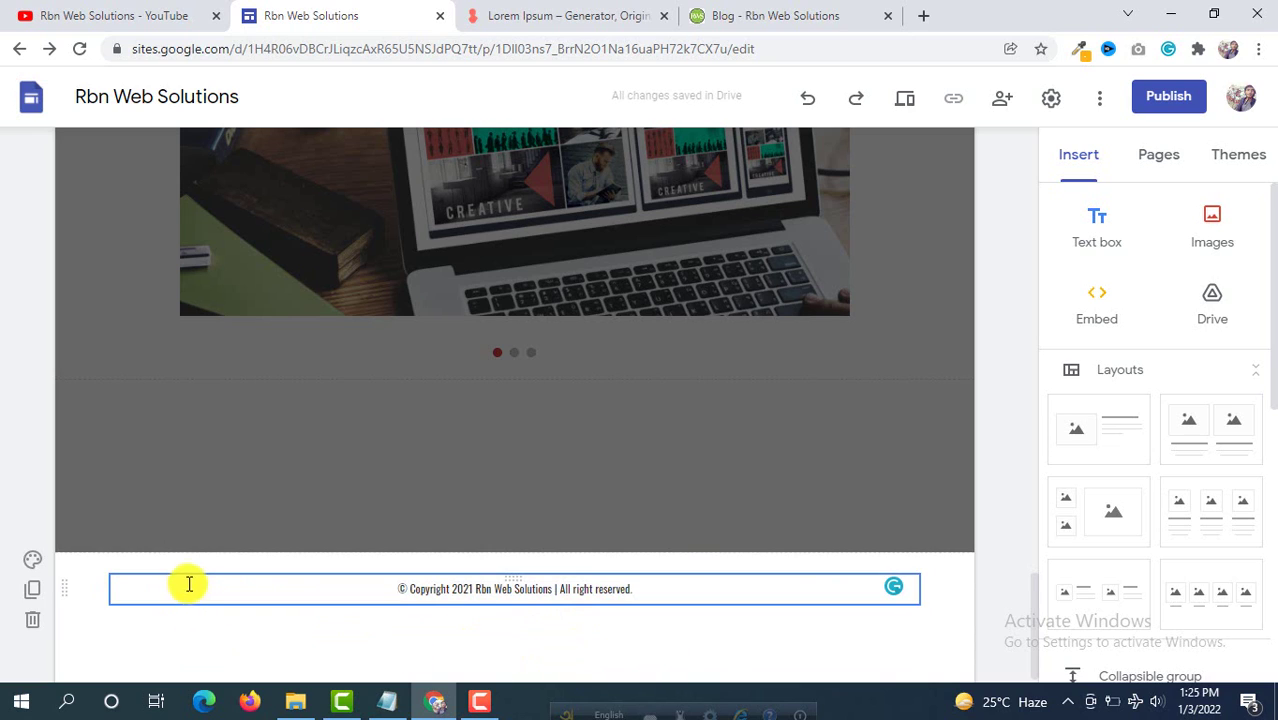
# Step: Give the footer section the light grey Style 2 background
pyautogui.click(87, 573)
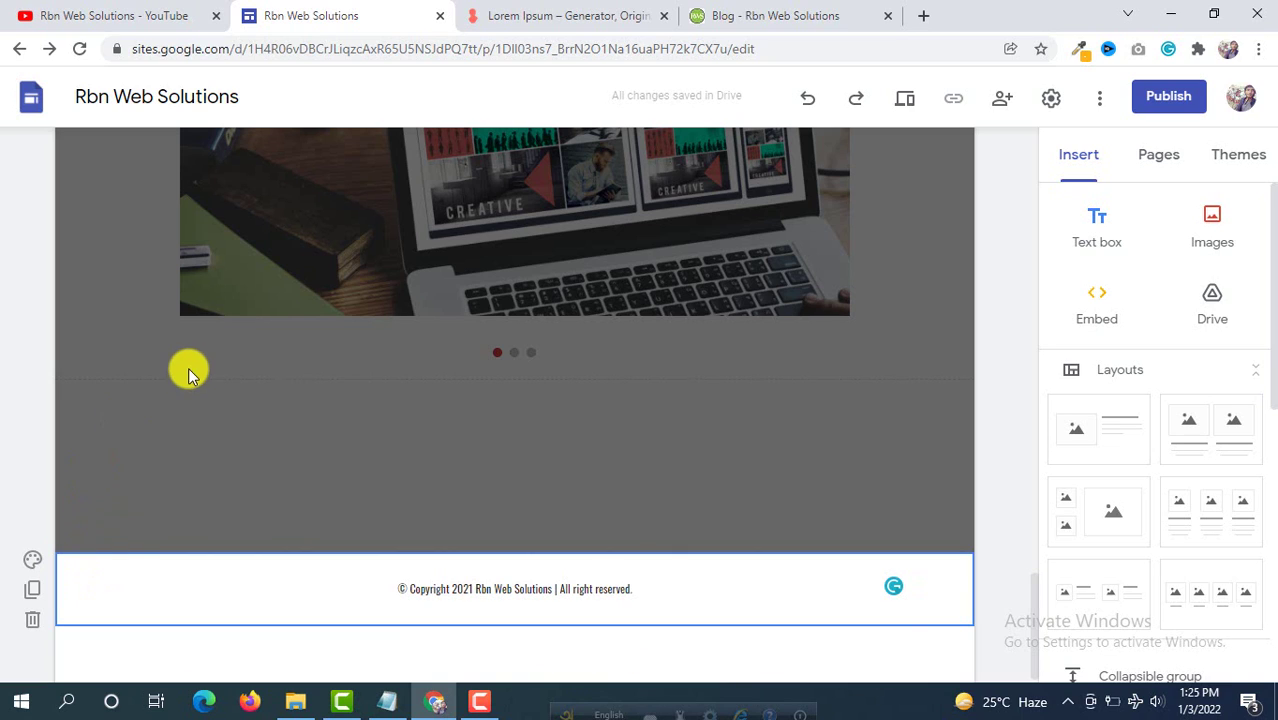
pyautogui.click(33, 566)
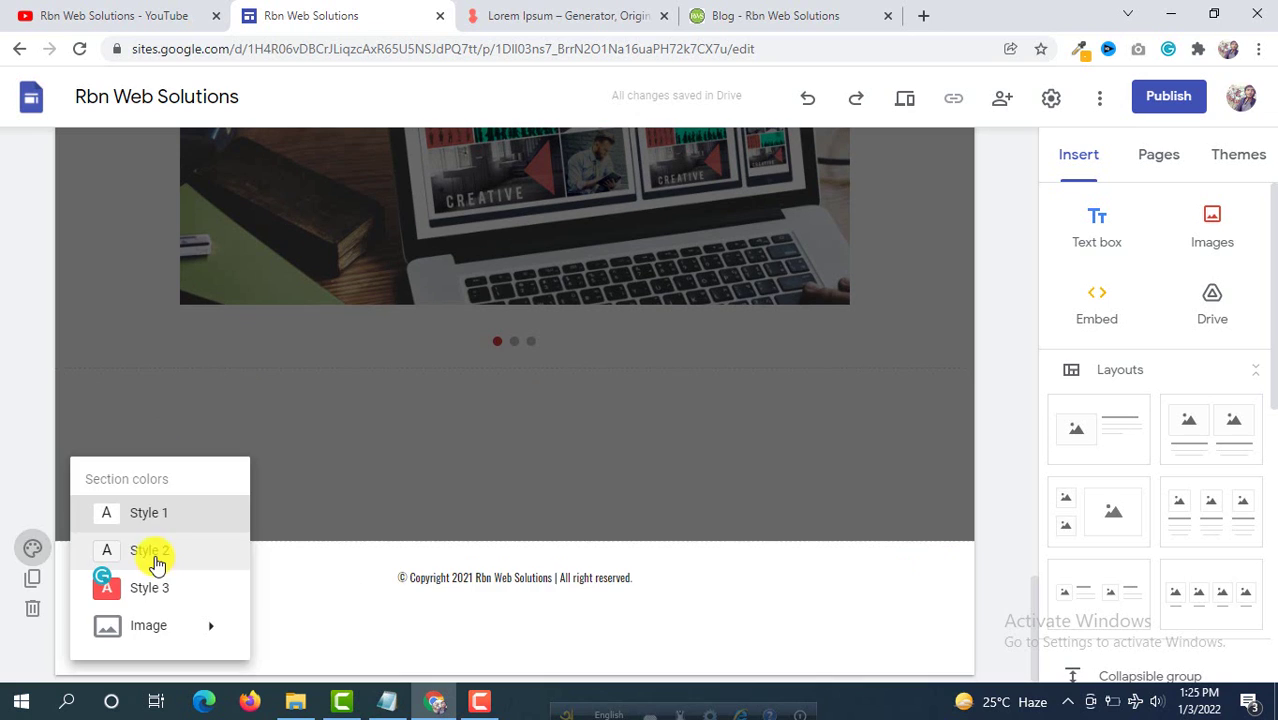
pyautogui.click(151, 552)
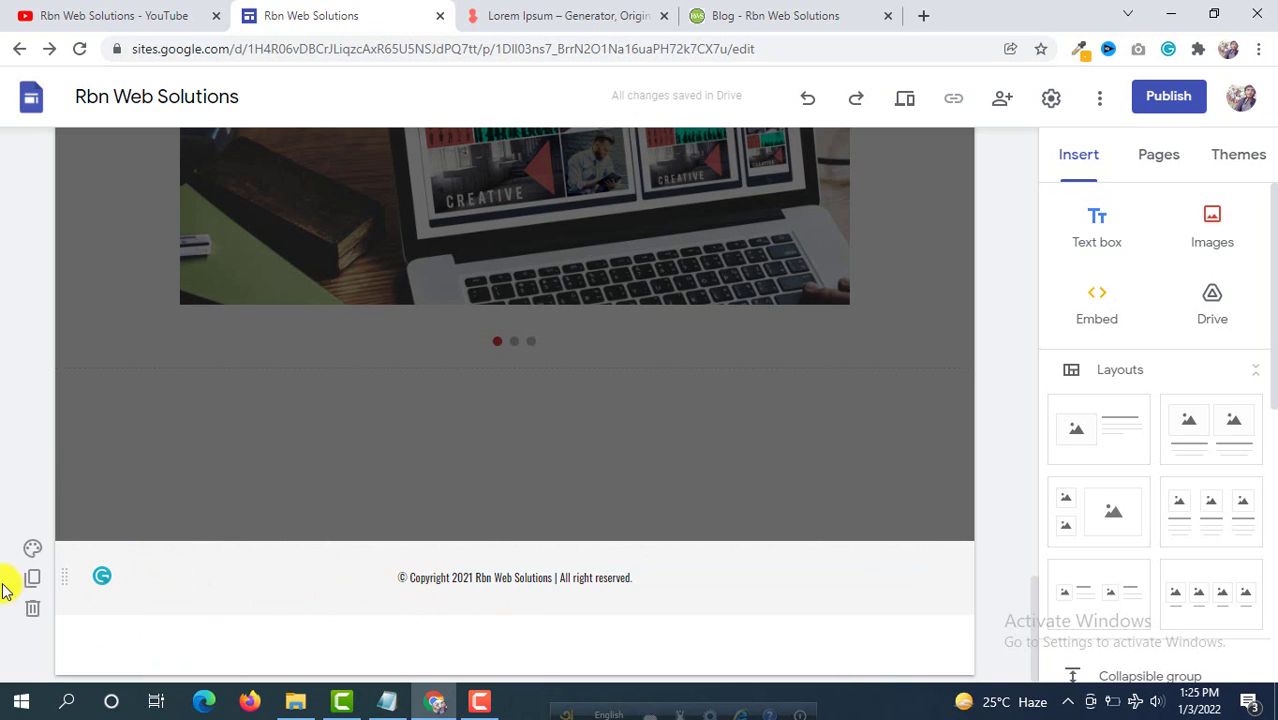
# Step: Try the red Style 3 footer background, then revert to light grey Style 2
pyautogui.click(33, 549)
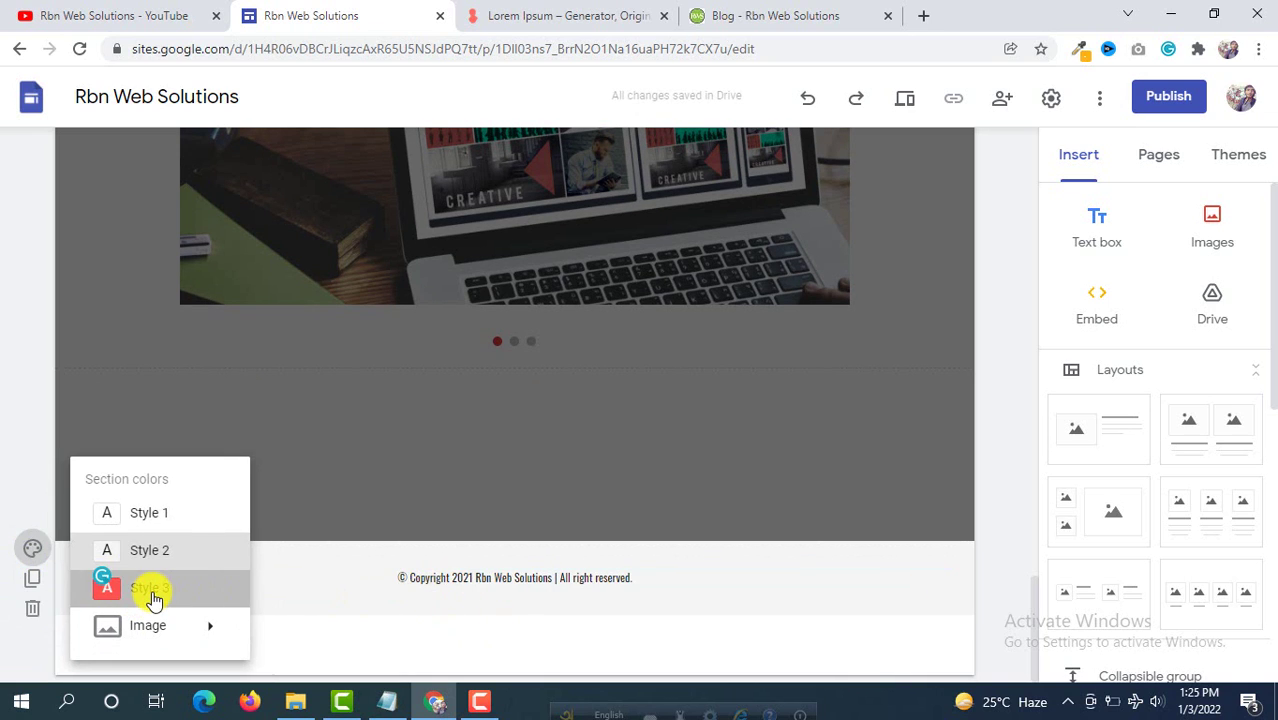
pyautogui.click(150, 588)
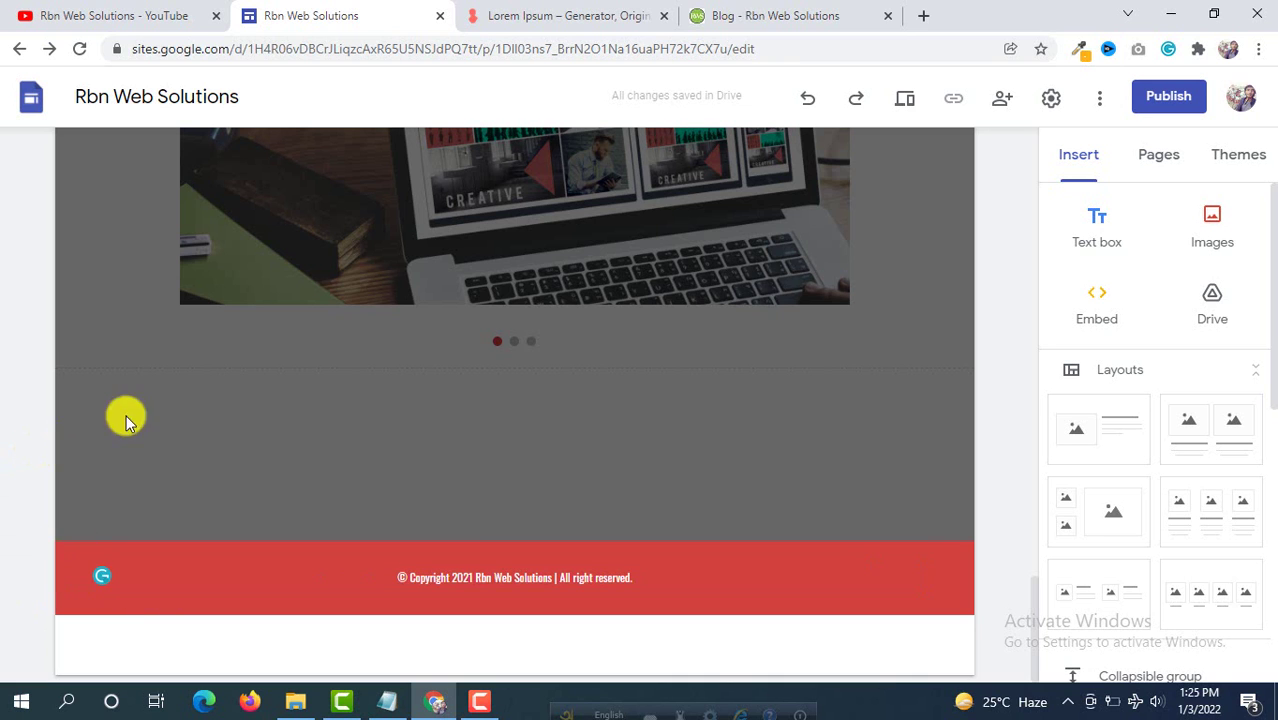
pyautogui.scroll(10, 348, 360)
pyautogui.scroll(-5, 350, 368)
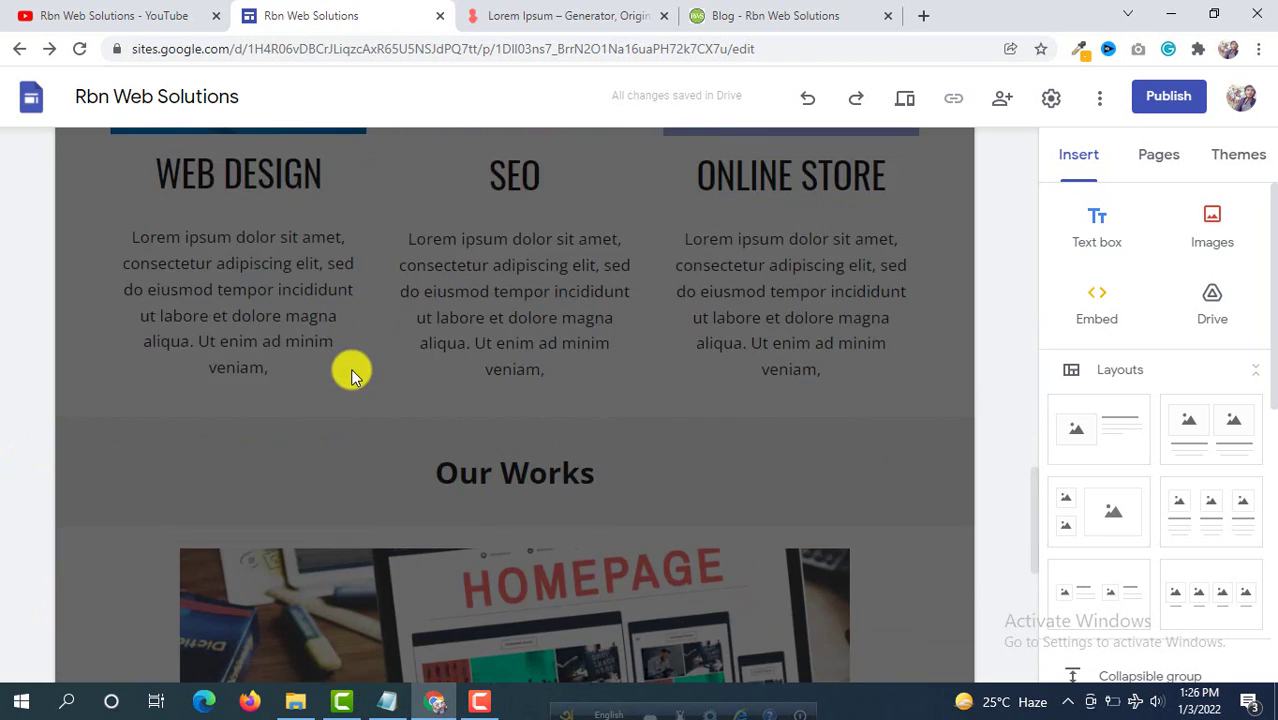
pyautogui.scroll(-5, 350, 368)
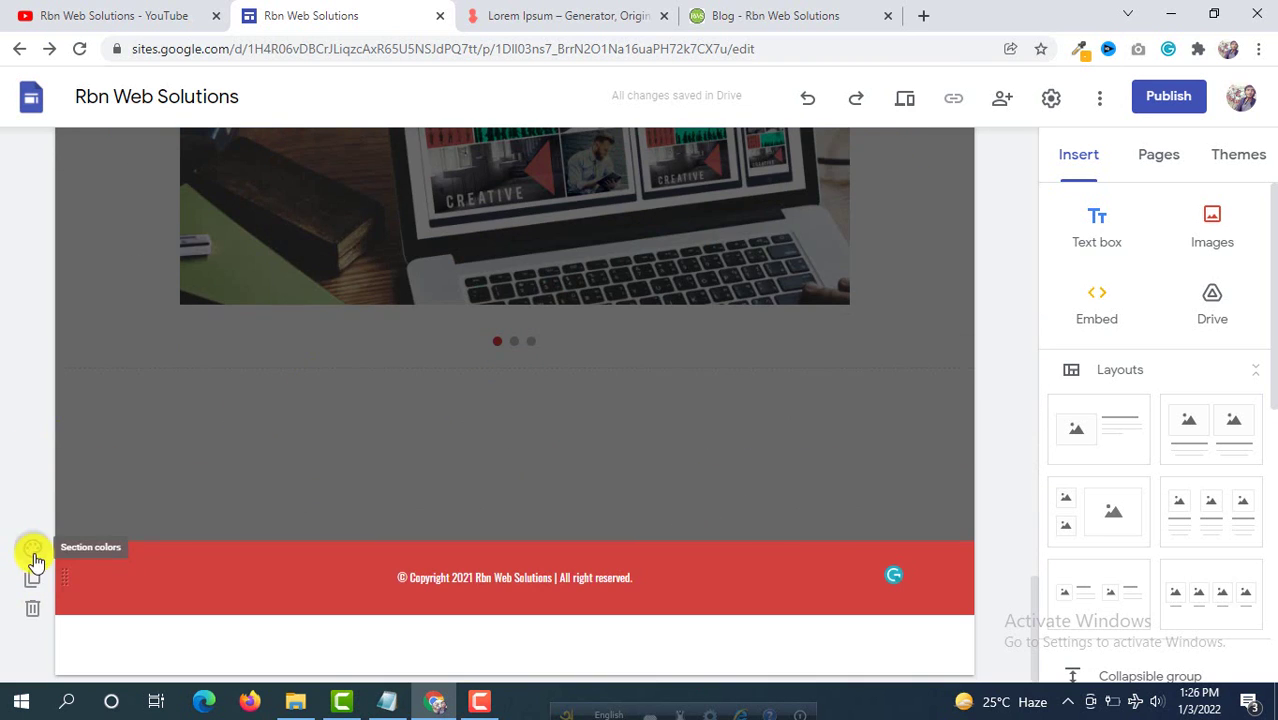
pyautogui.click(34, 561)
pyautogui.click(148, 552)
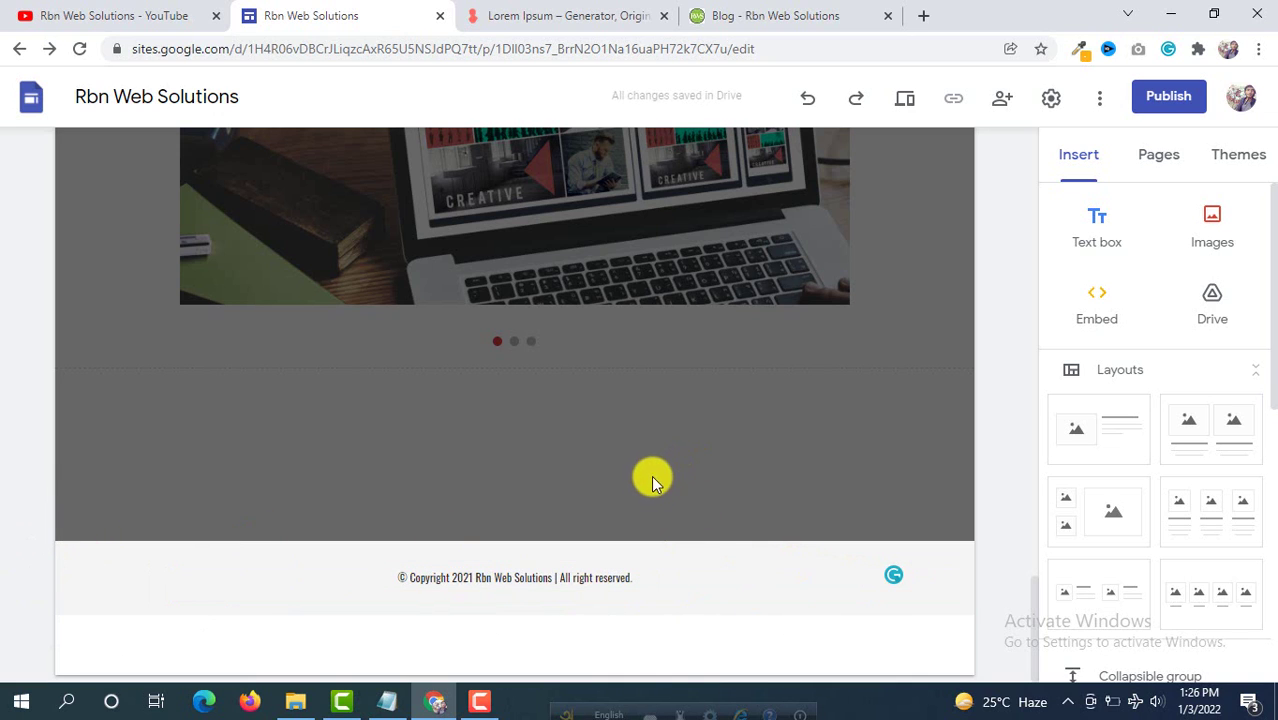
pyautogui.scroll(10, 611, 557)
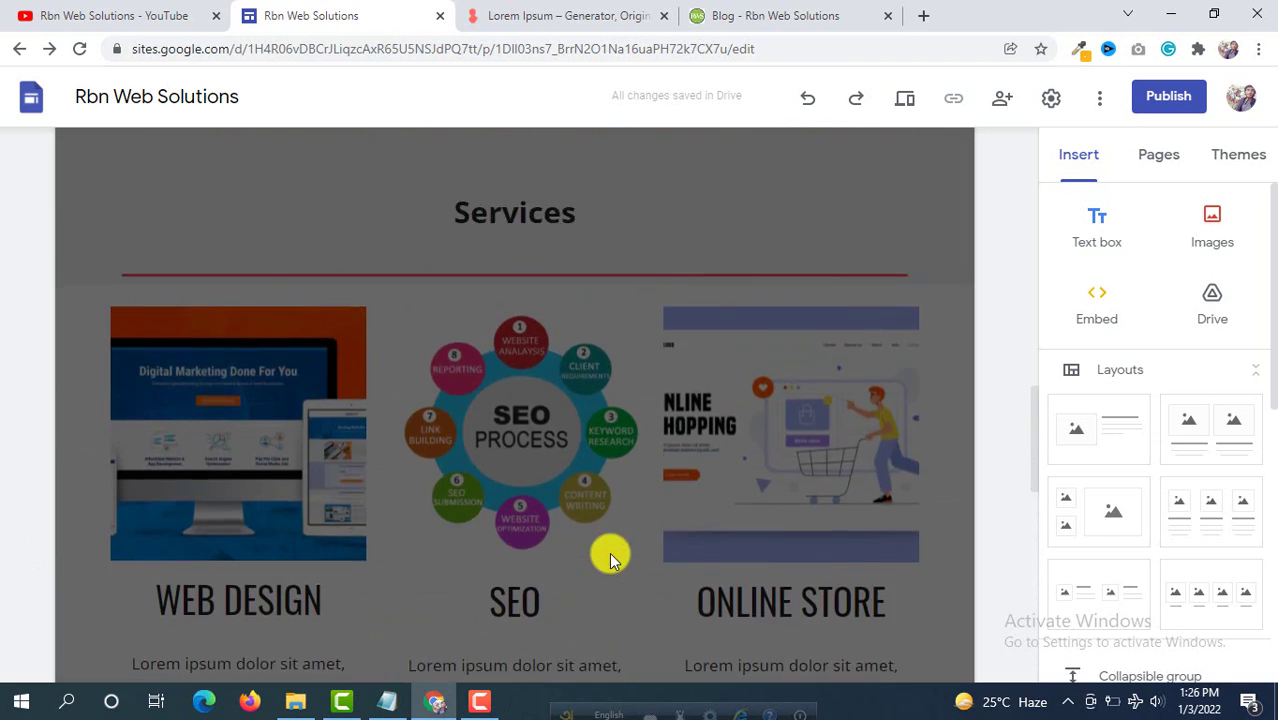
pyautogui.scroll(6, 551, 366)
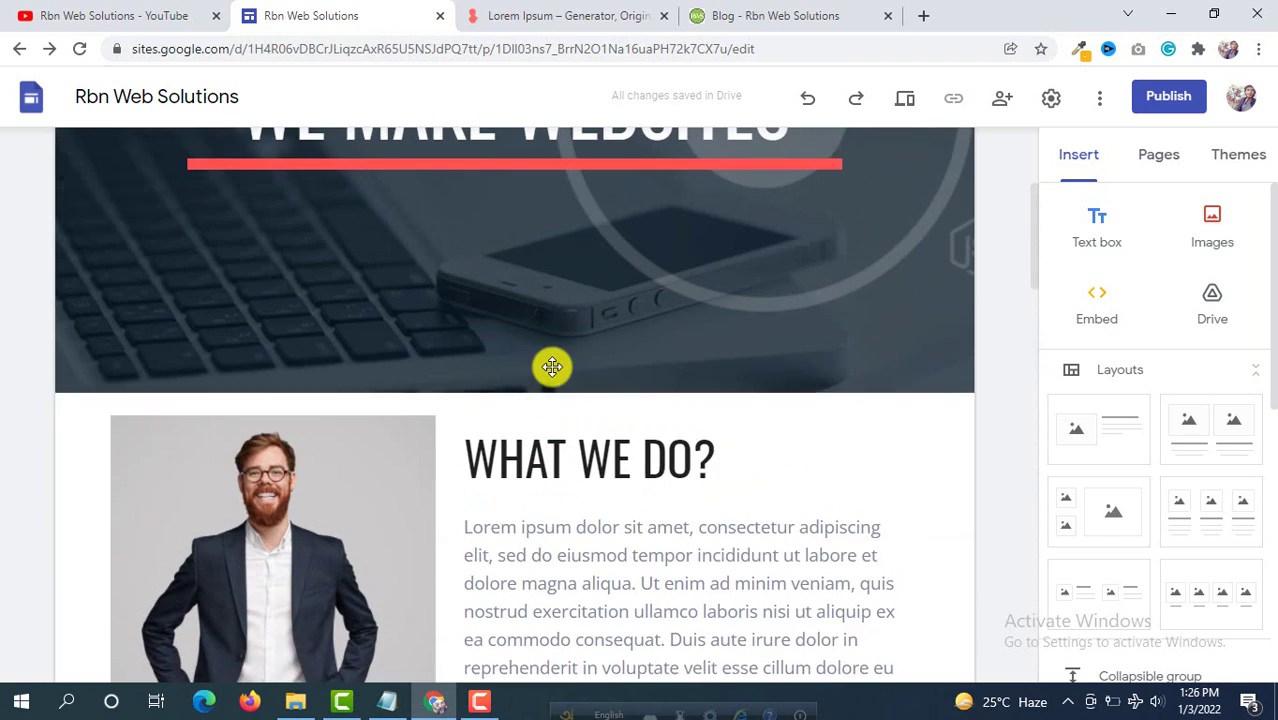
pyautogui.scroll(3, 551, 366)
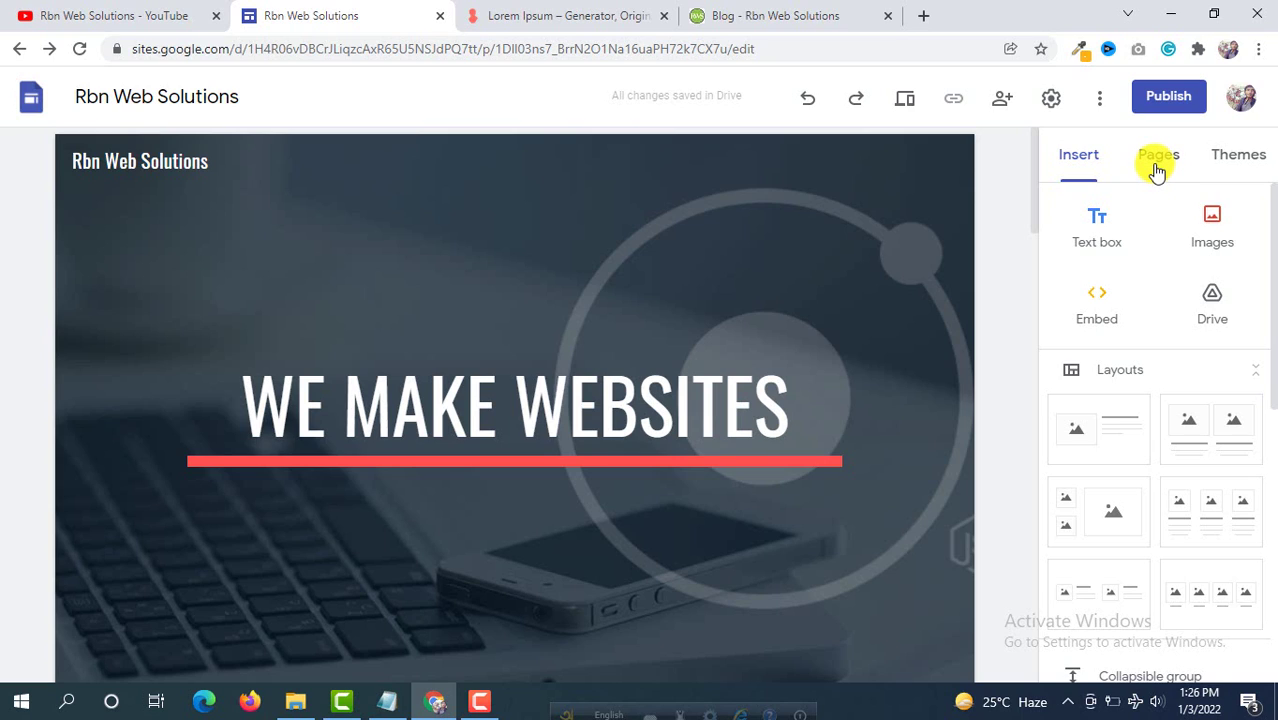
# Step: Create a new page named 'About Us' from the Pages panel
pyautogui.click(1159, 160)
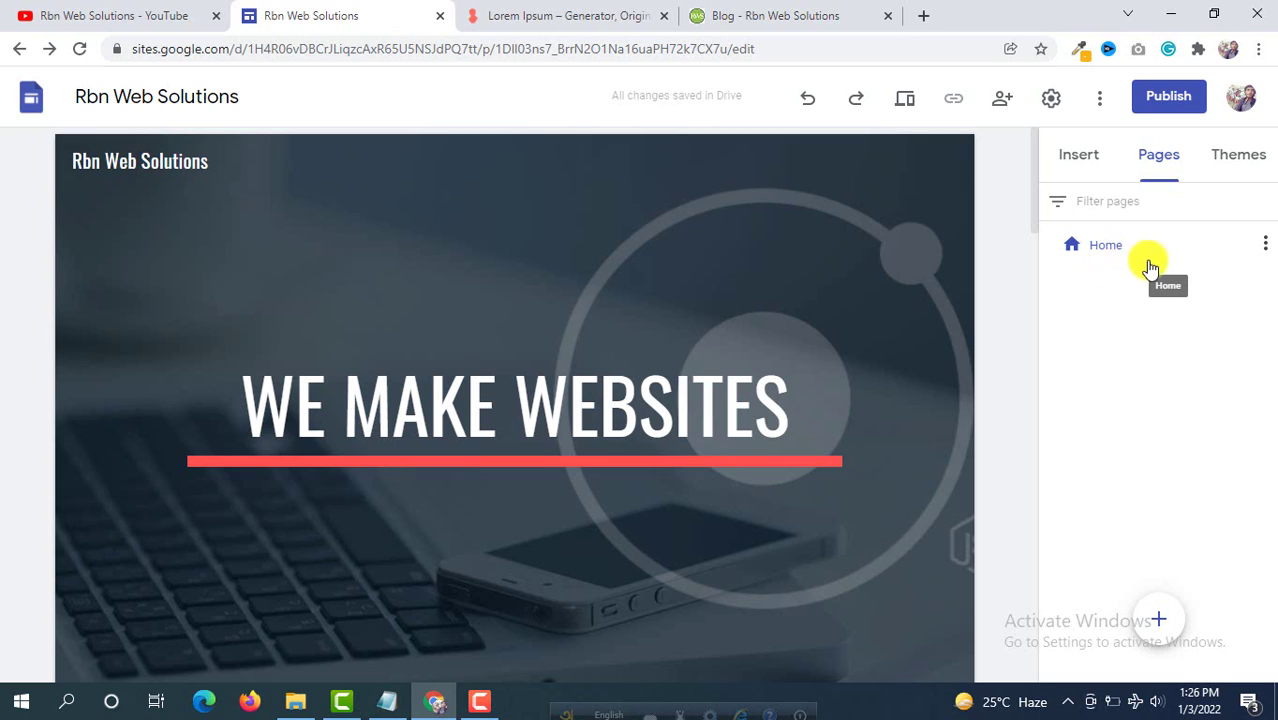
pyautogui.moveTo(1164, 620)
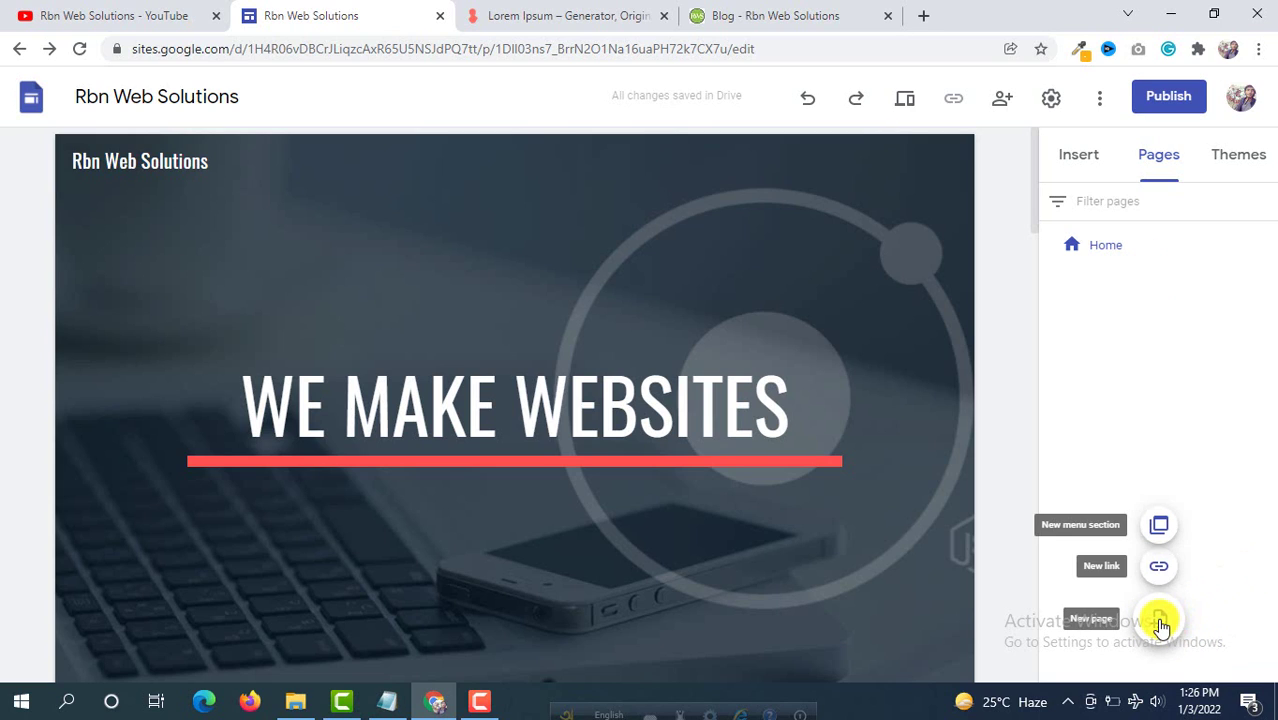
pyautogui.click(1159, 619)
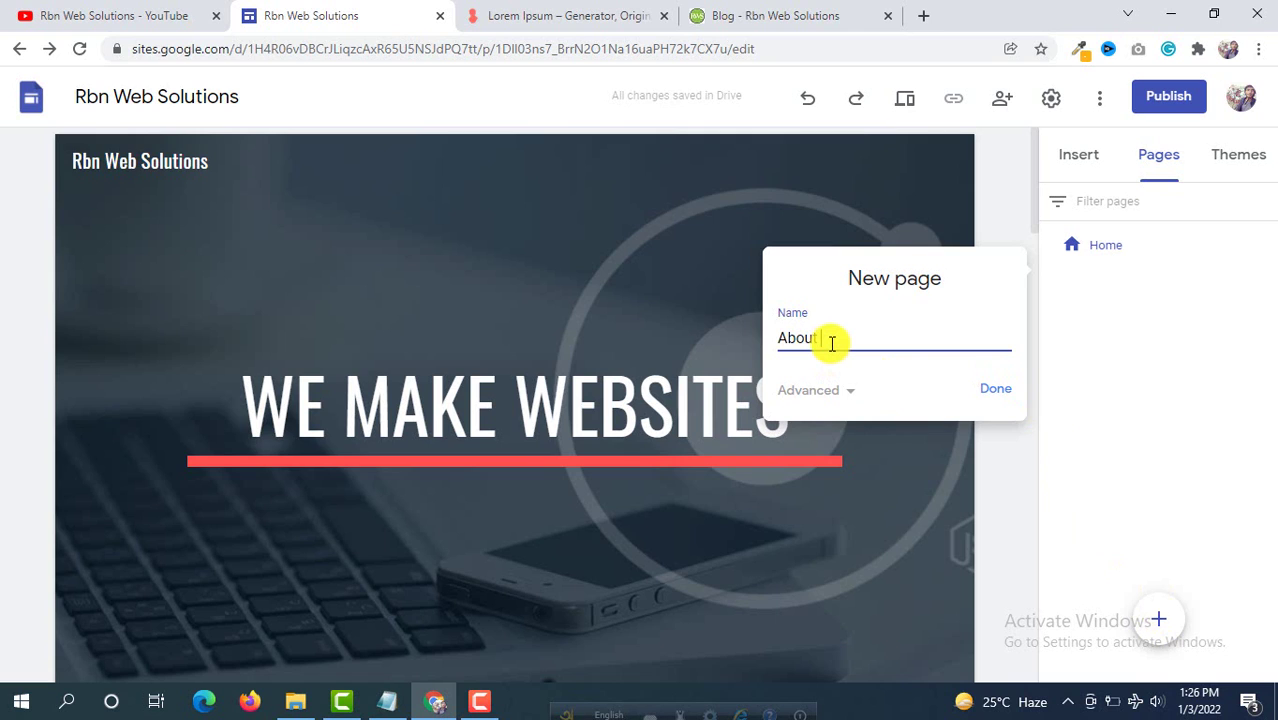
pyautogui.write('About Us')
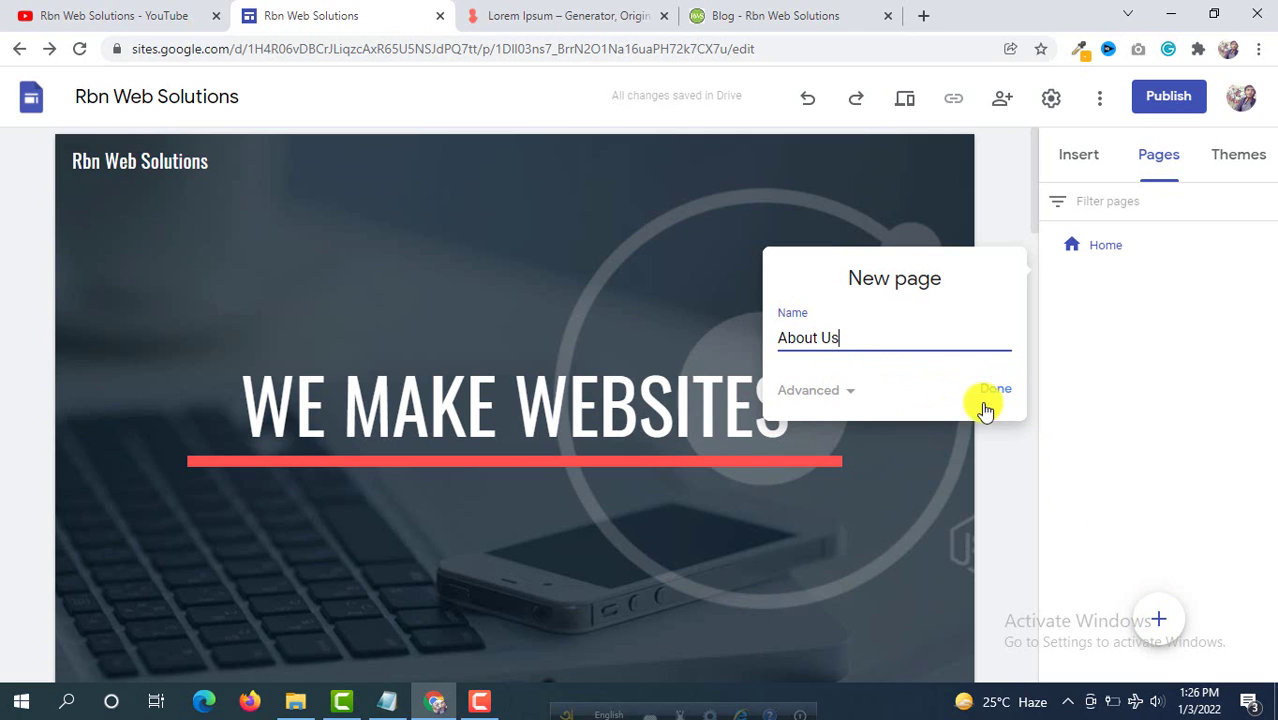
pyautogui.click(998, 393)
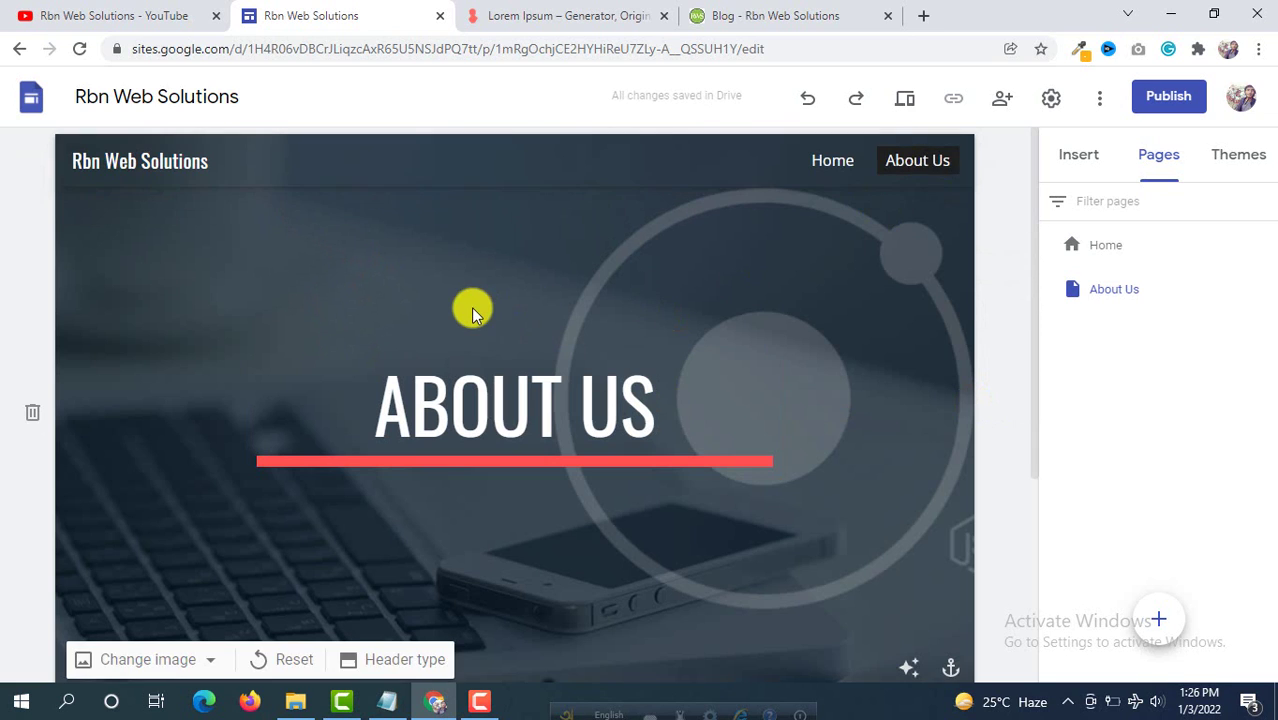
# Step: Change the About Us page header type to the shorter Banner
pyautogui.scroll(-3, 471, 266)
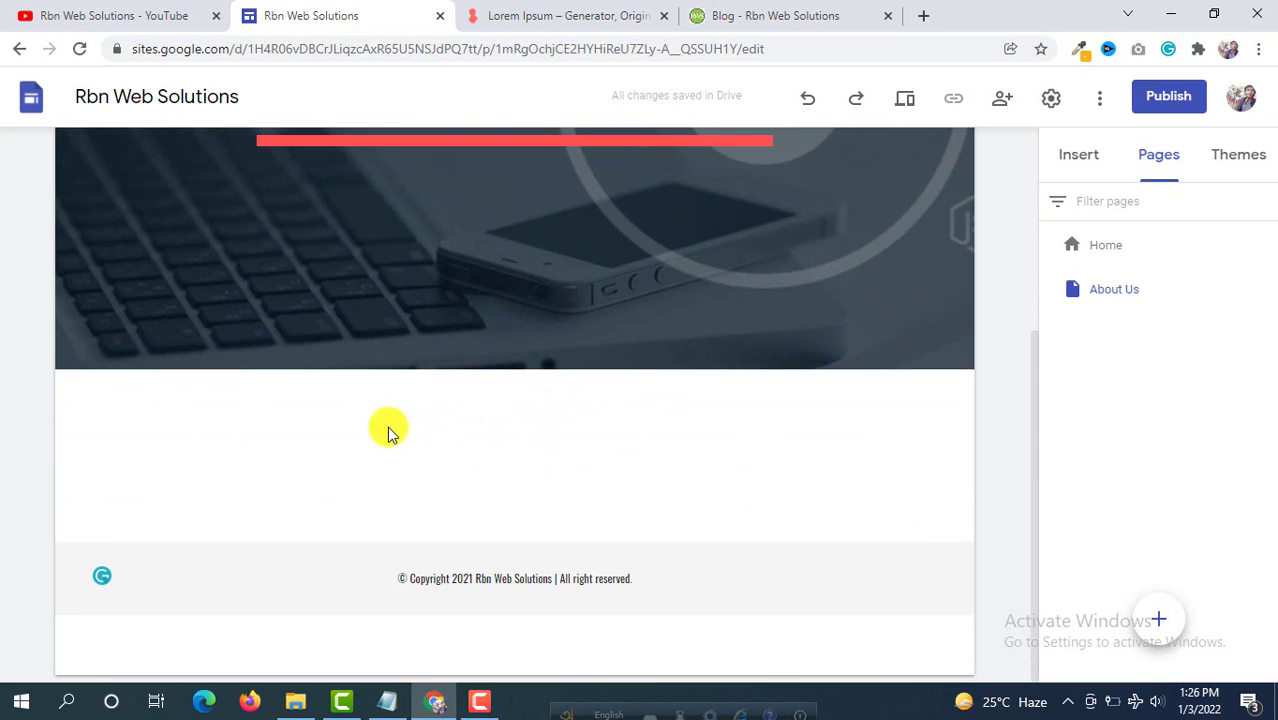
pyautogui.scroll(3, 388, 427)
pyautogui.click(388, 425)
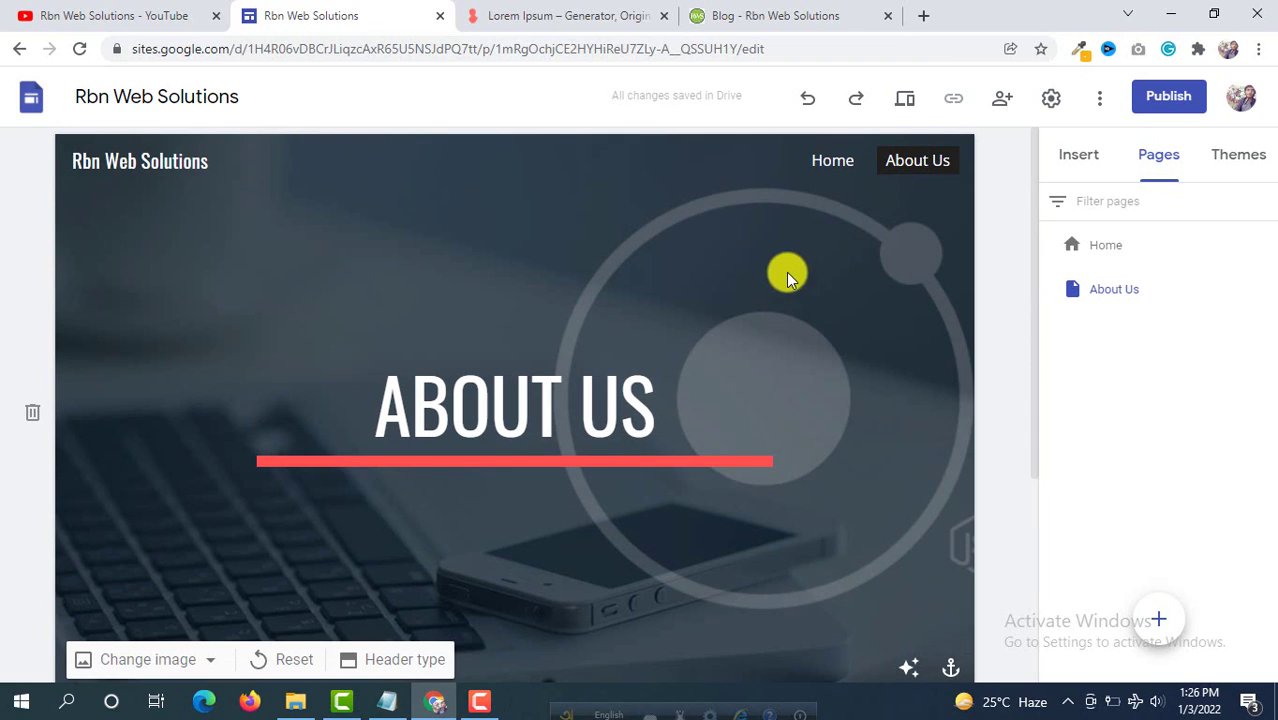
pyautogui.scroll(-1, 835, 247)
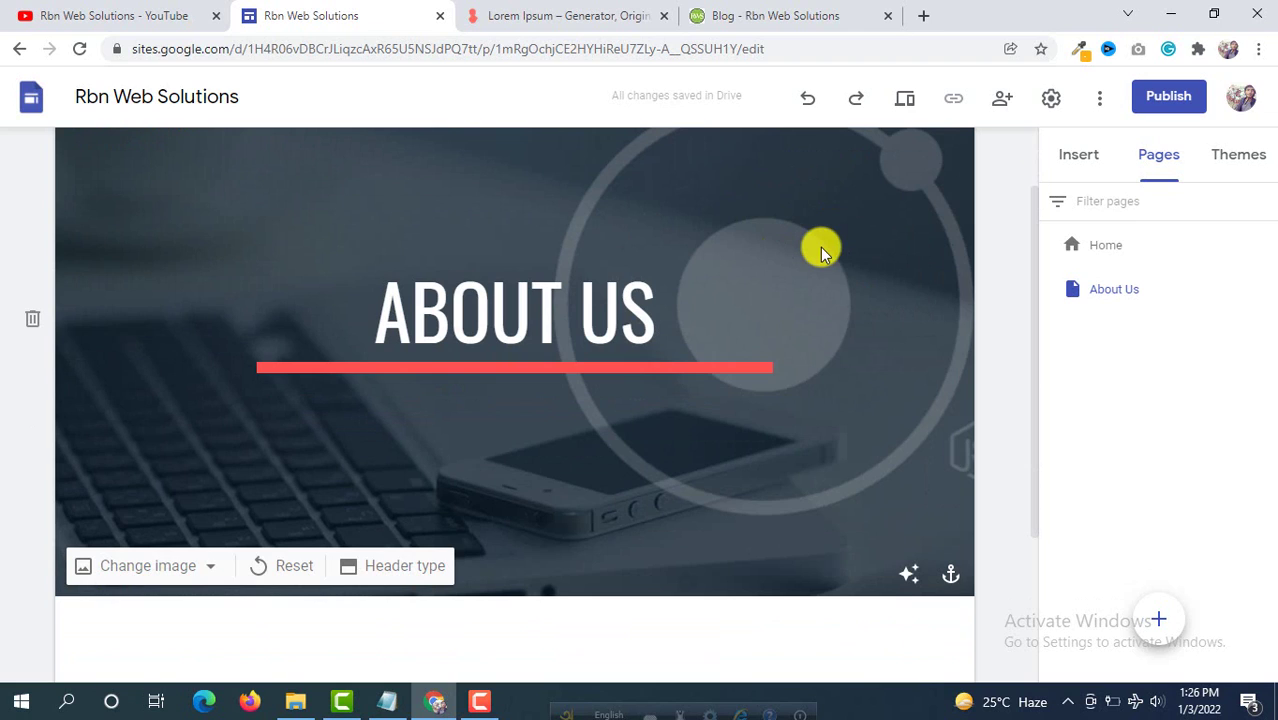
pyautogui.click(218, 567)
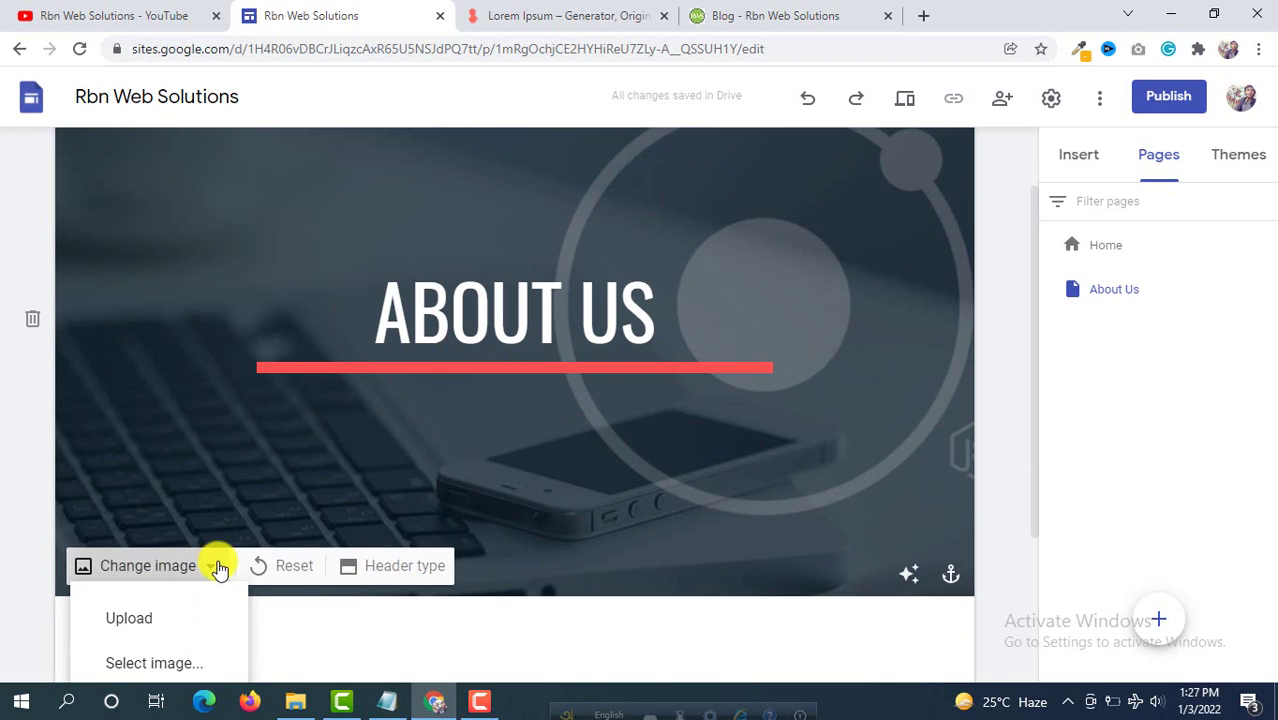
pyautogui.click(774, 208)
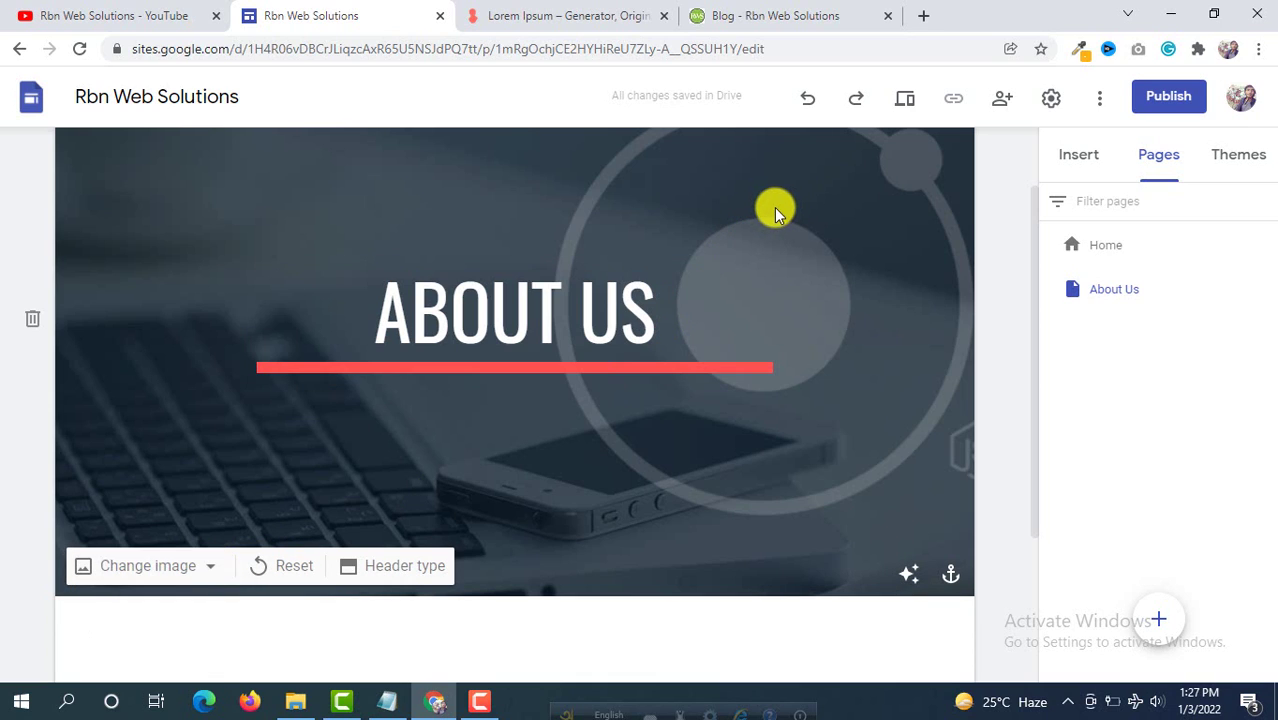
pyautogui.click(421, 567)
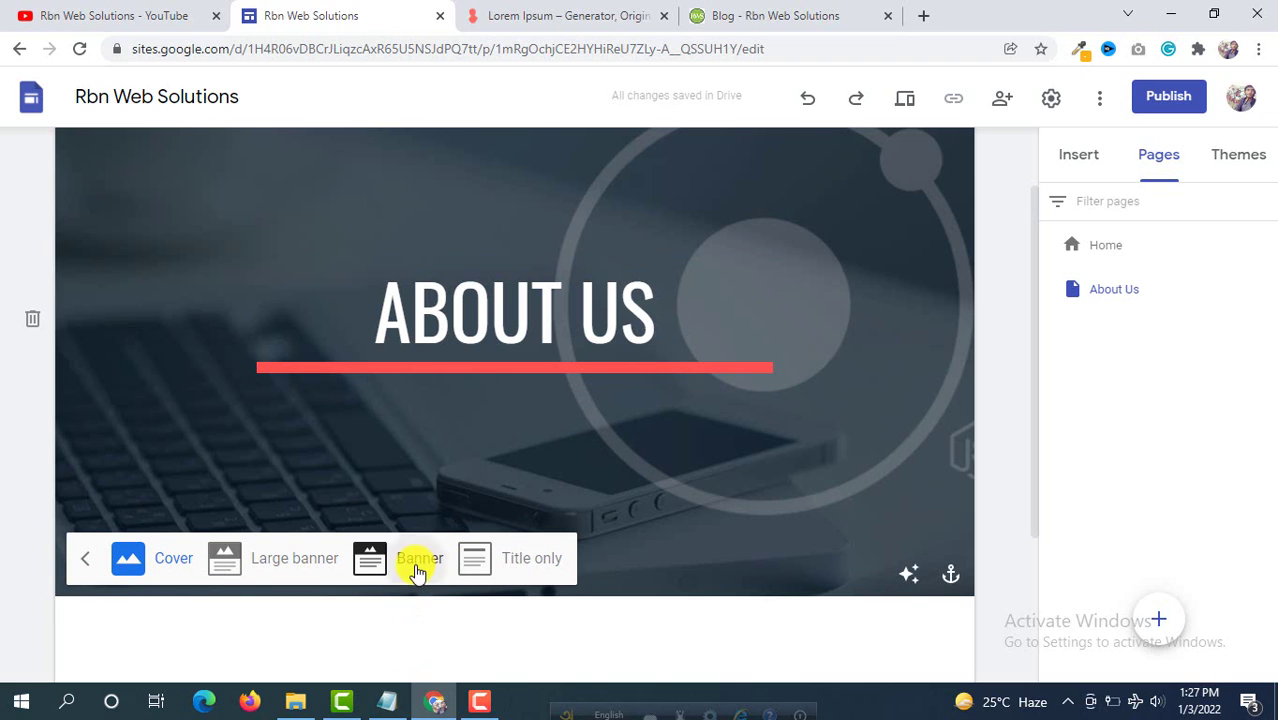
pyautogui.click(418, 568)
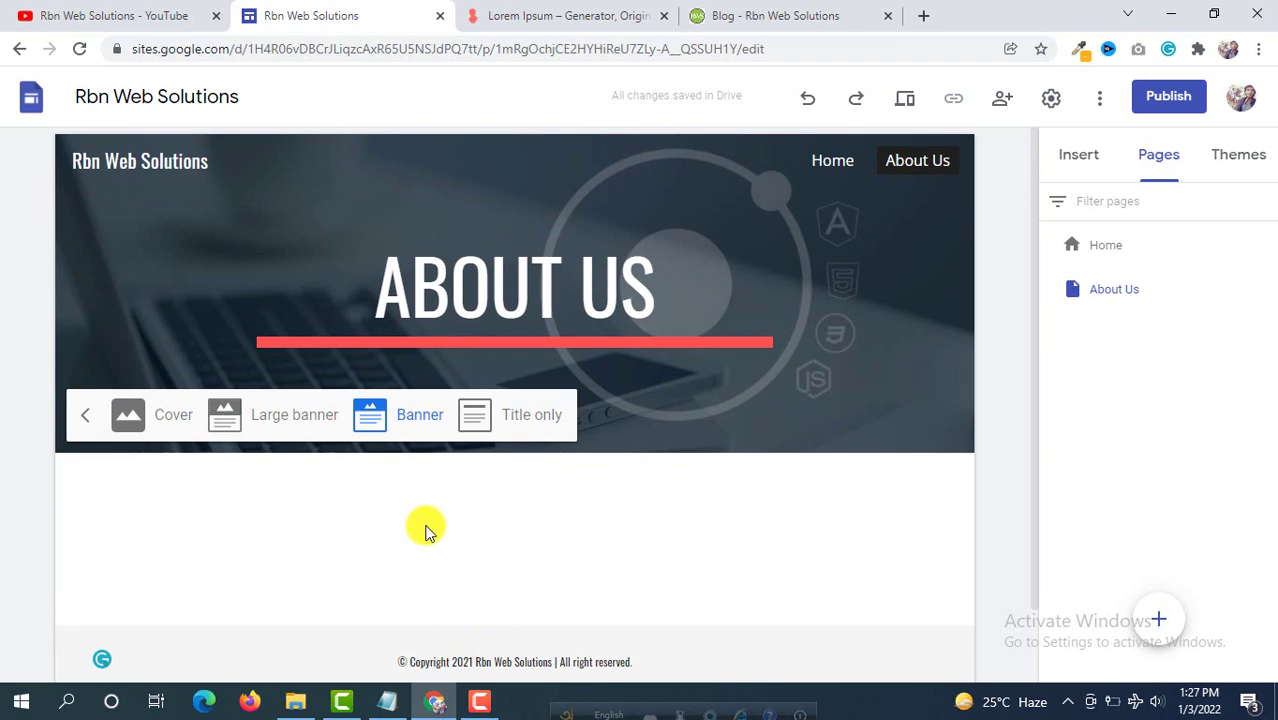
# Step: Show the Insert panel's text box, image and layout options
pyautogui.scroll(-2, 477, 515)
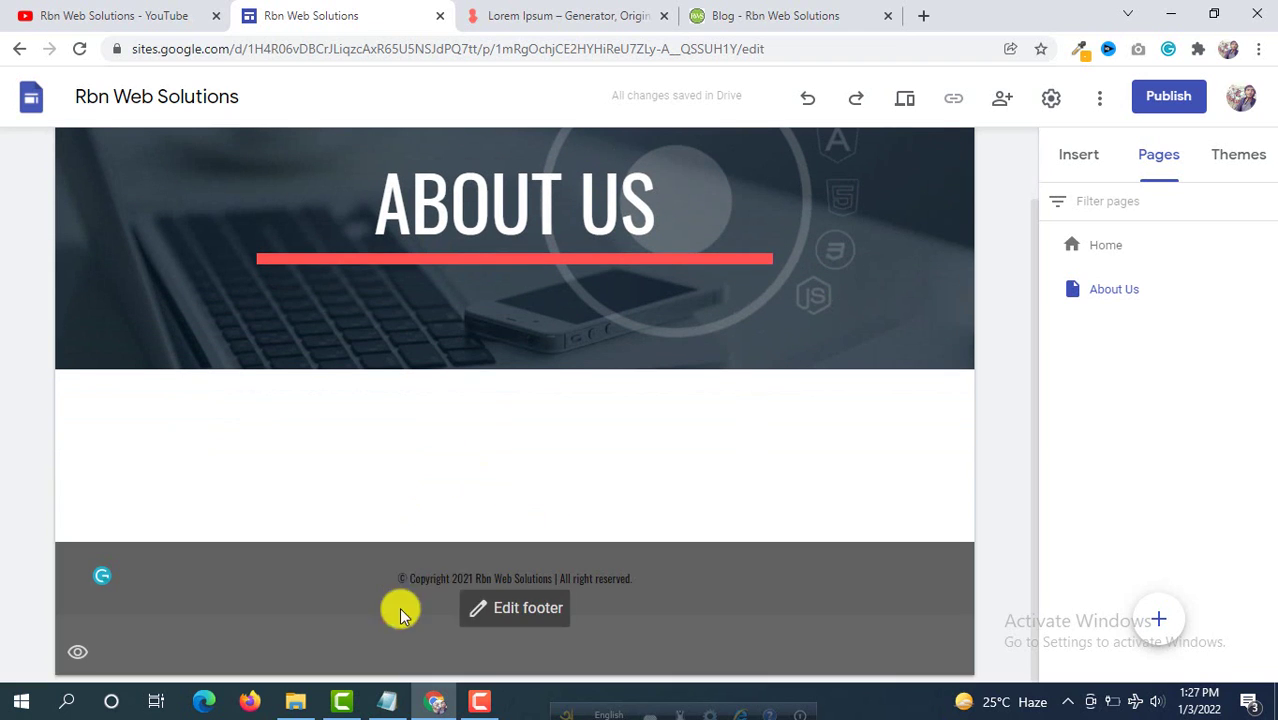
pyautogui.scroll(2, 417, 505)
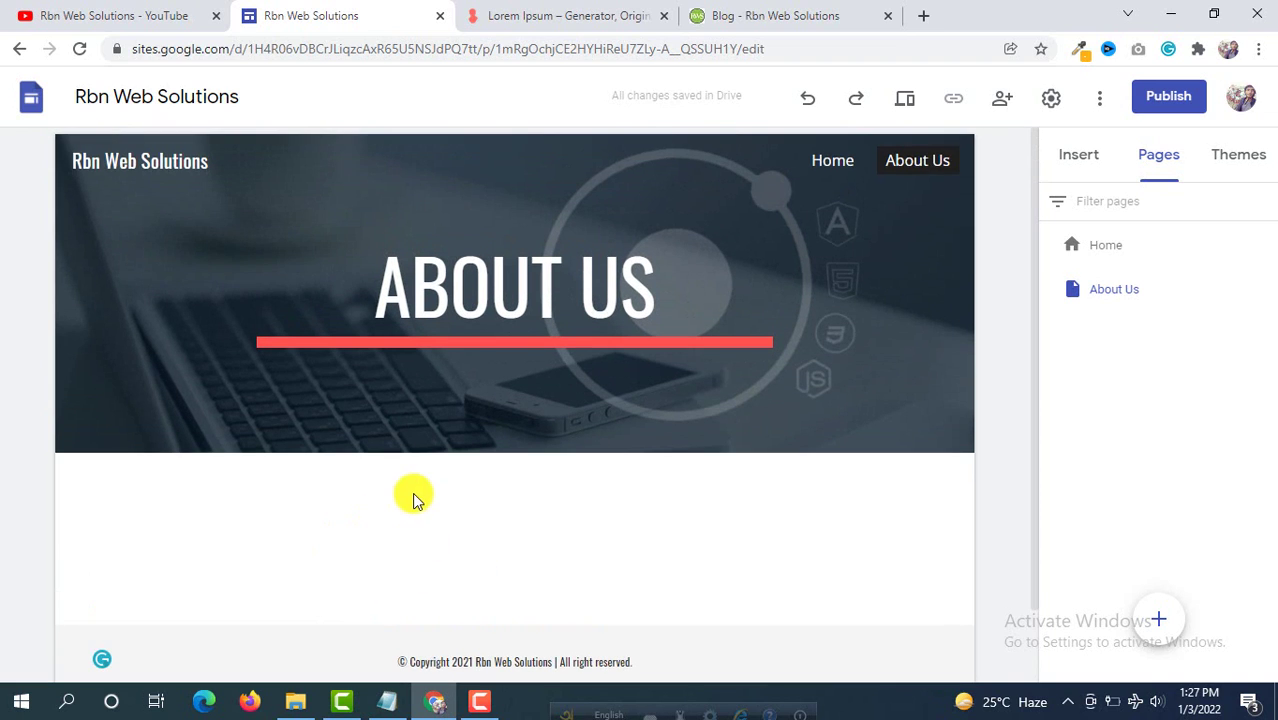
pyautogui.click(1077, 158)
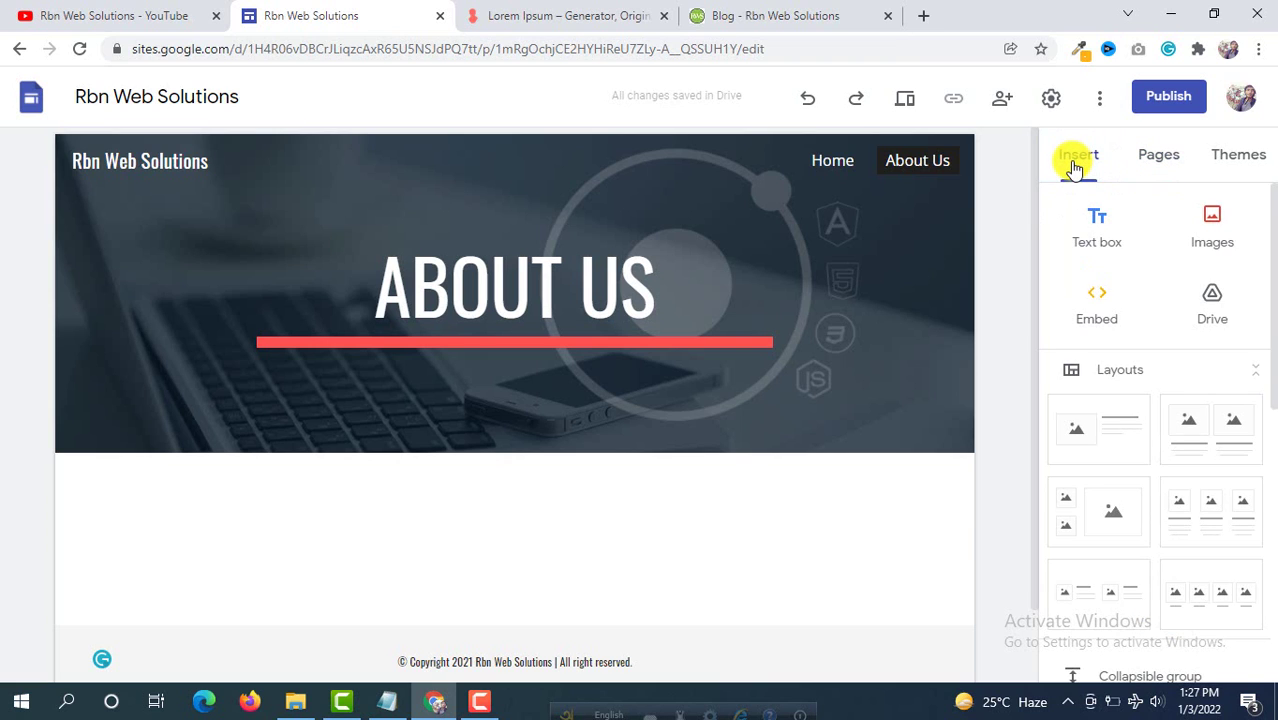
# Step: Add an image-left, text-right layout section under the ABOUT US banner
pyautogui.scroll(-3, 1138, 430)
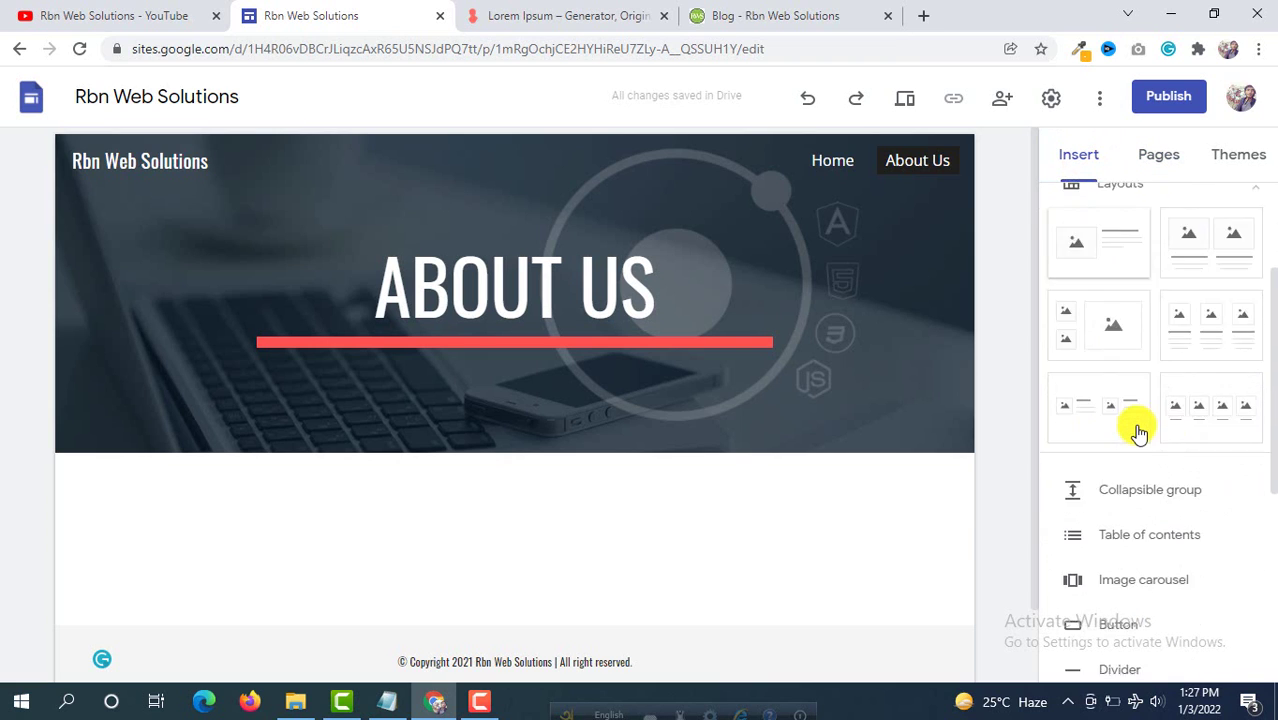
pyautogui.scroll(-1, 1138, 430)
pyautogui.scroll(5, 1137, 428)
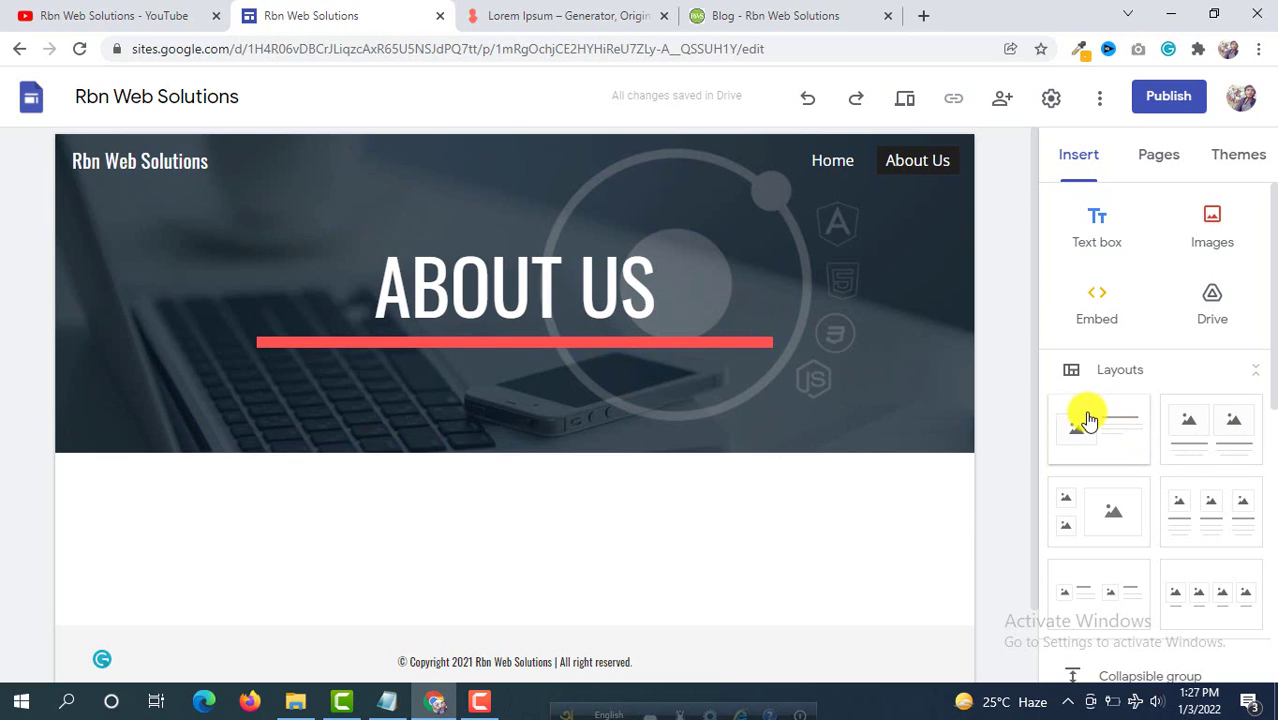
pyautogui.scroll(-1, 1088, 419)
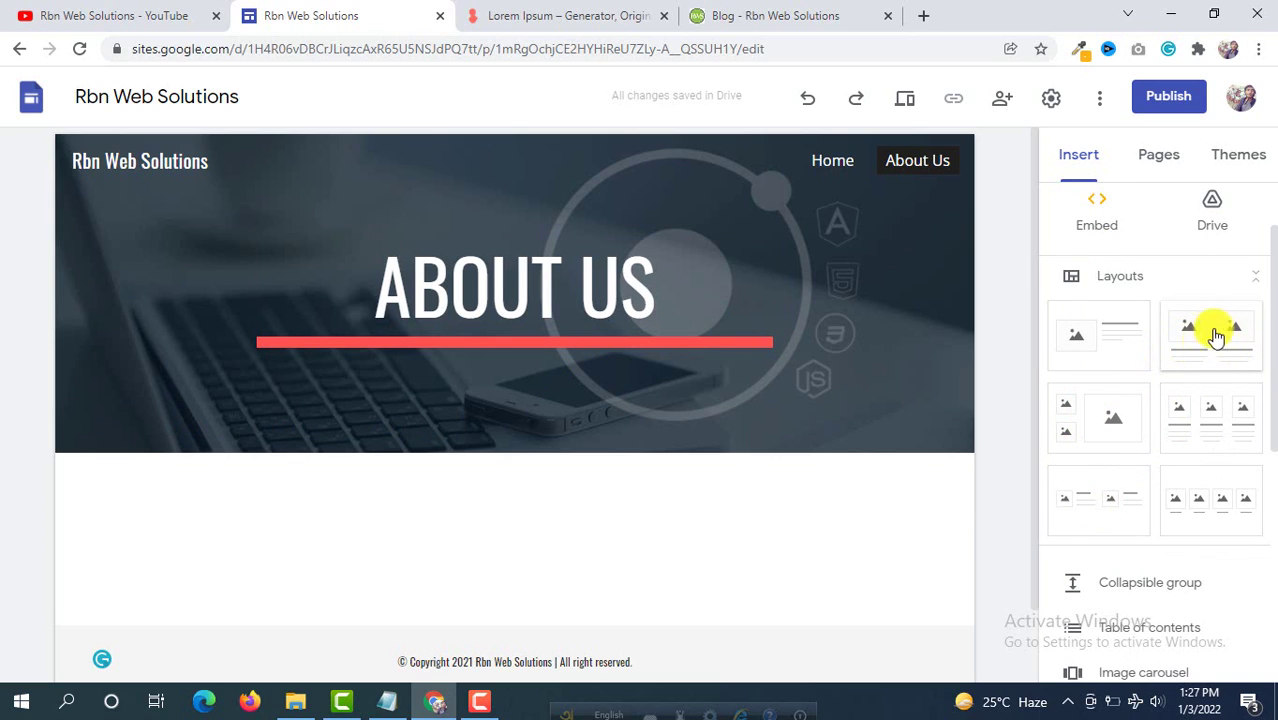
pyautogui.click(1089, 342)
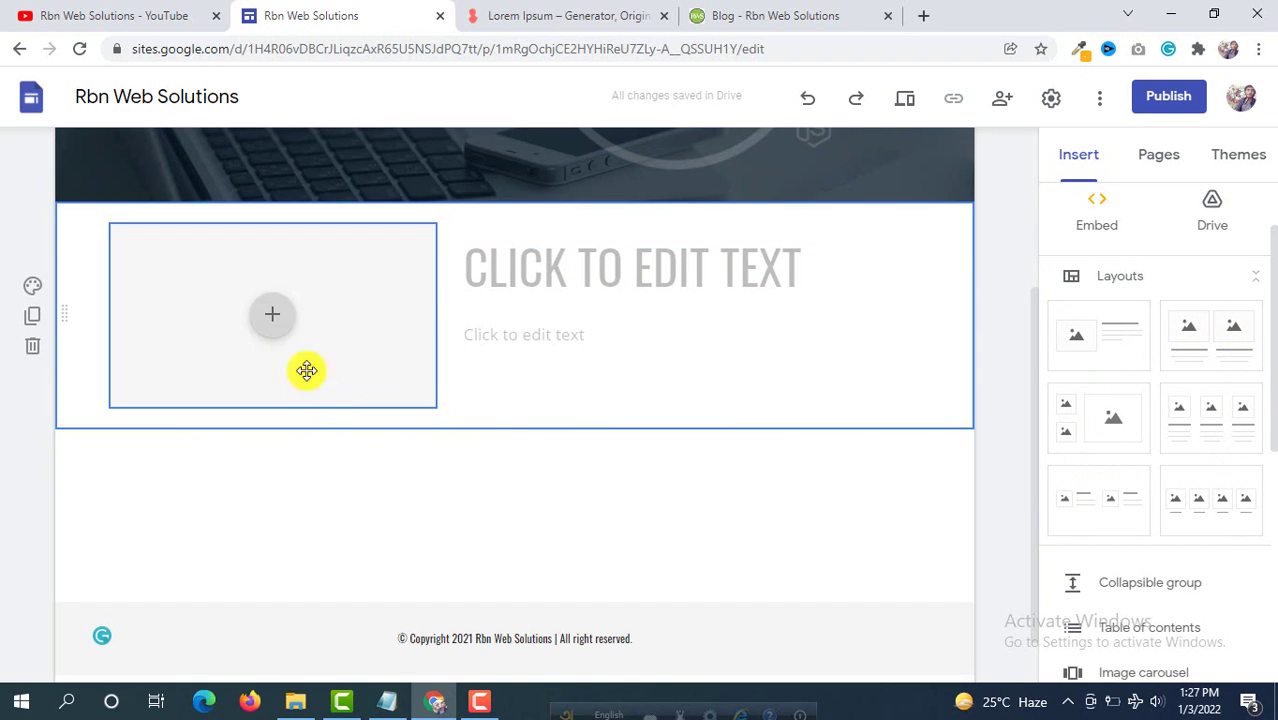
# Step: Upload ecommerce store.jpg into the section's image placeholder
pyautogui.click(274, 320)
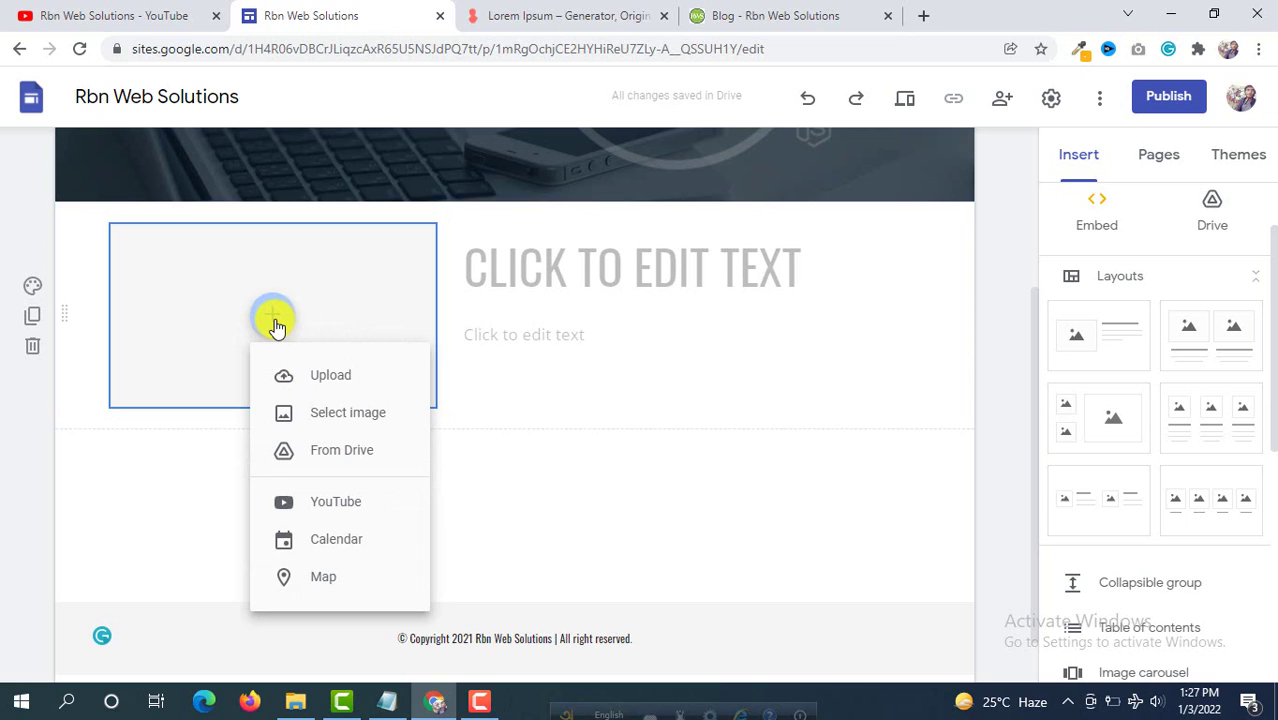
pyautogui.click(325, 380)
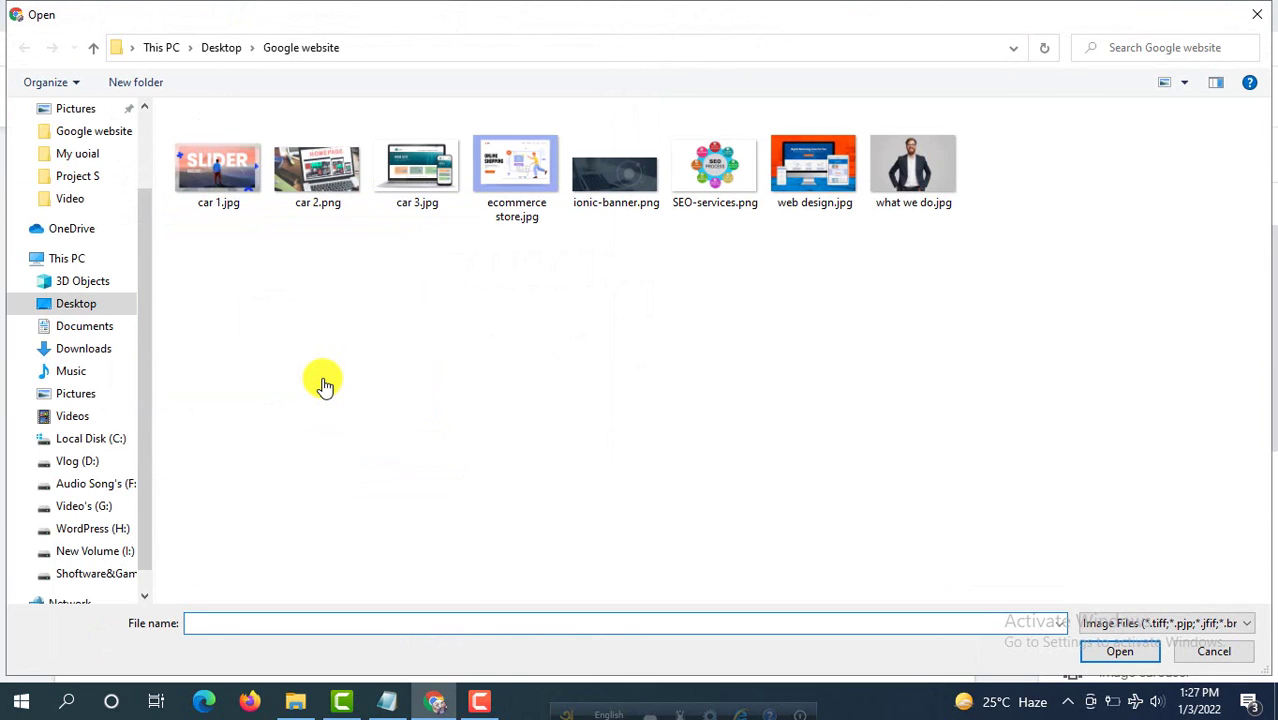
pyautogui.click(508, 170)
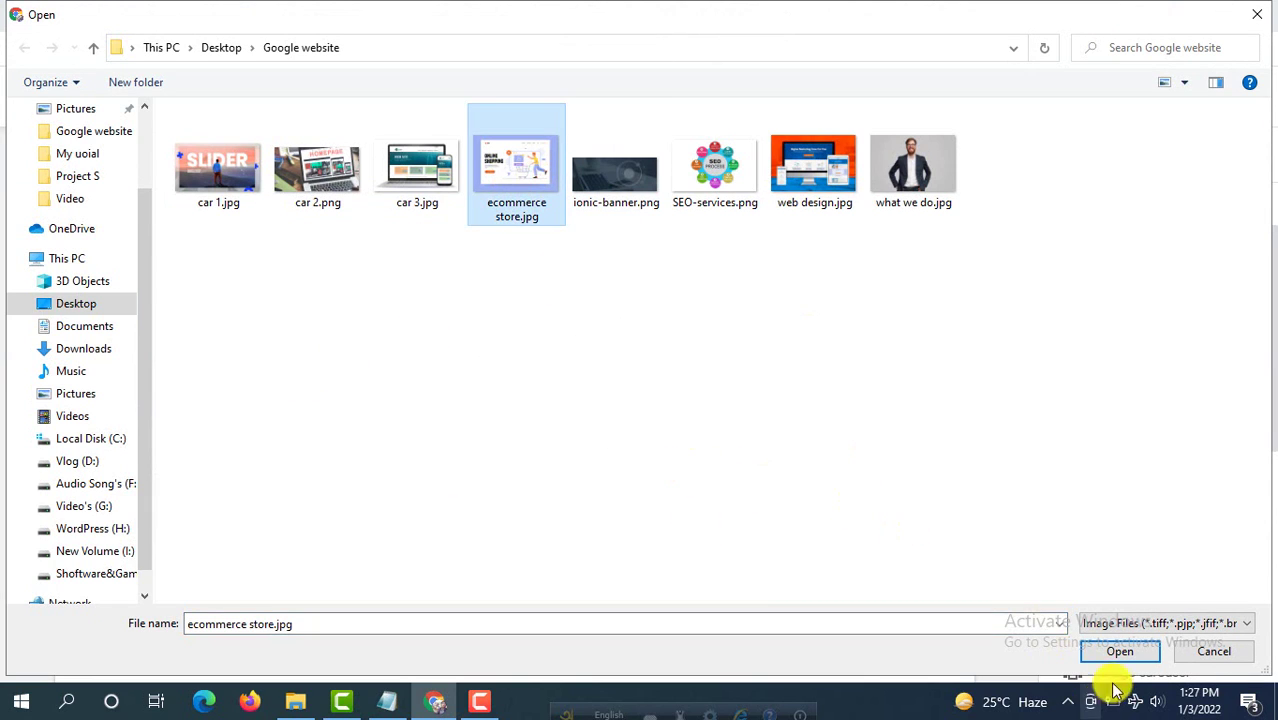
pyautogui.click(1122, 651)
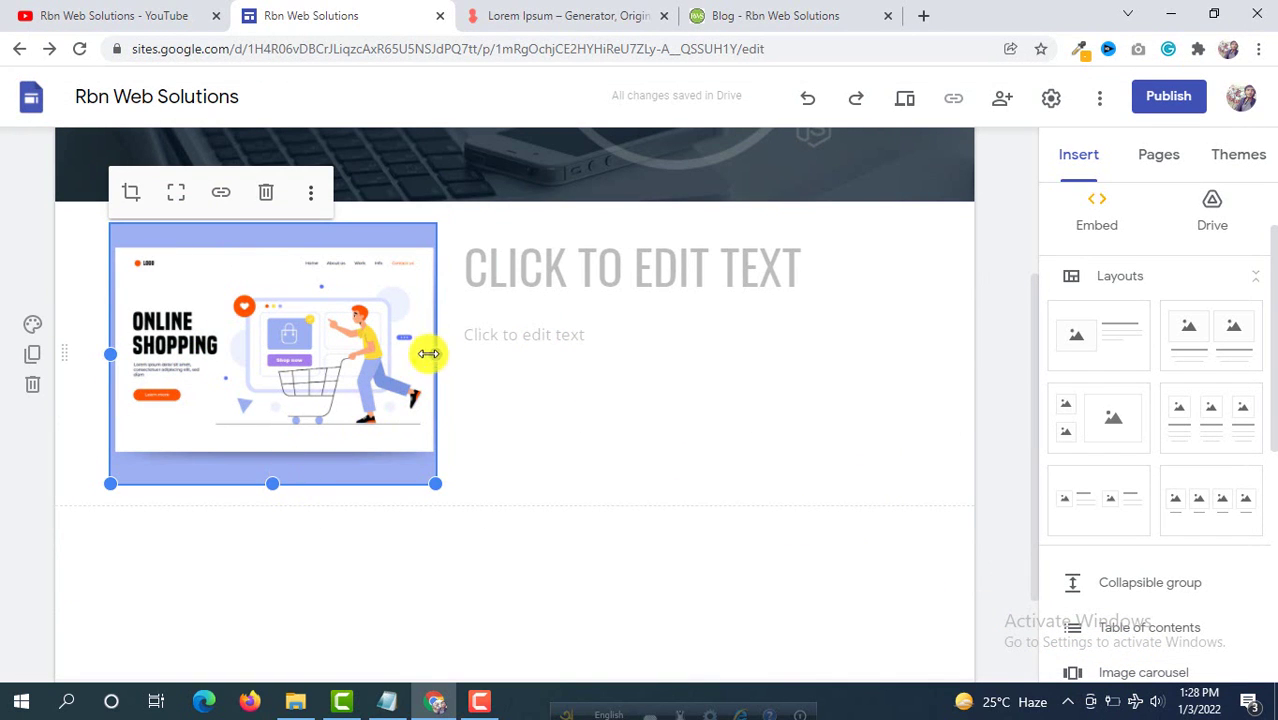
# Step: Title the new section 'WHO WE ARE?'
pyautogui.click(634, 267)
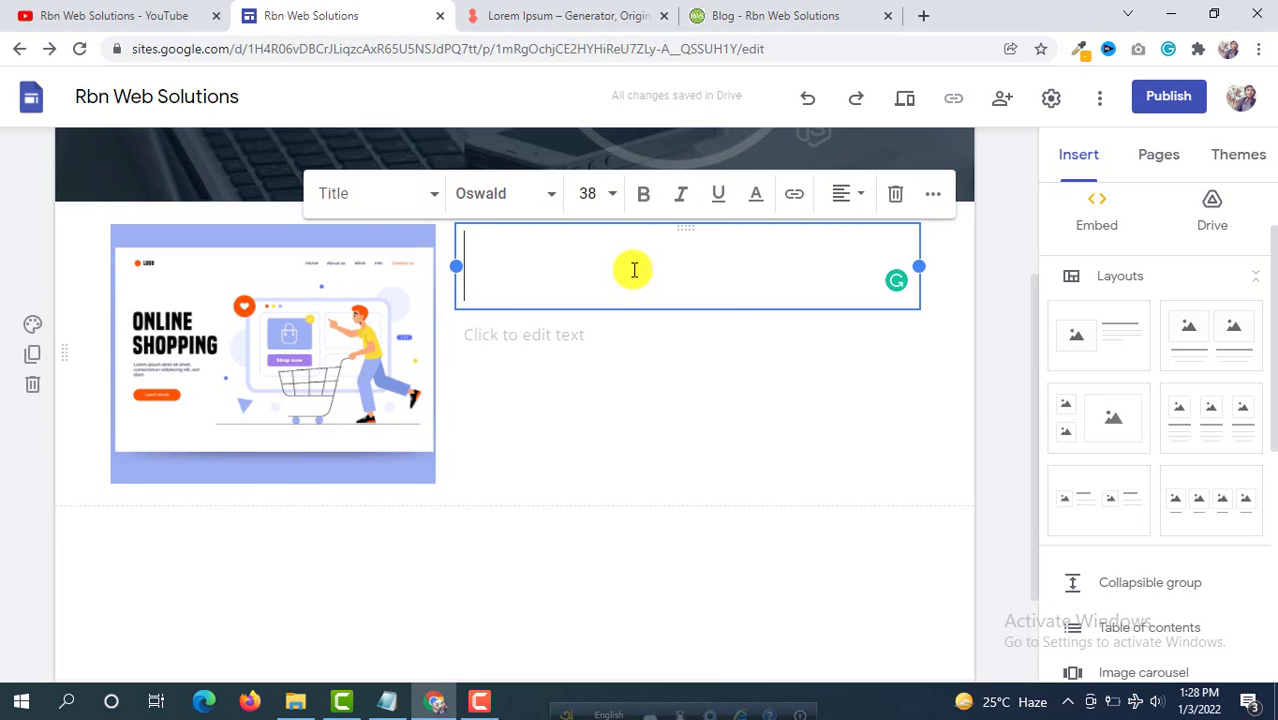
pyautogui.write('WHO WE ARE?')
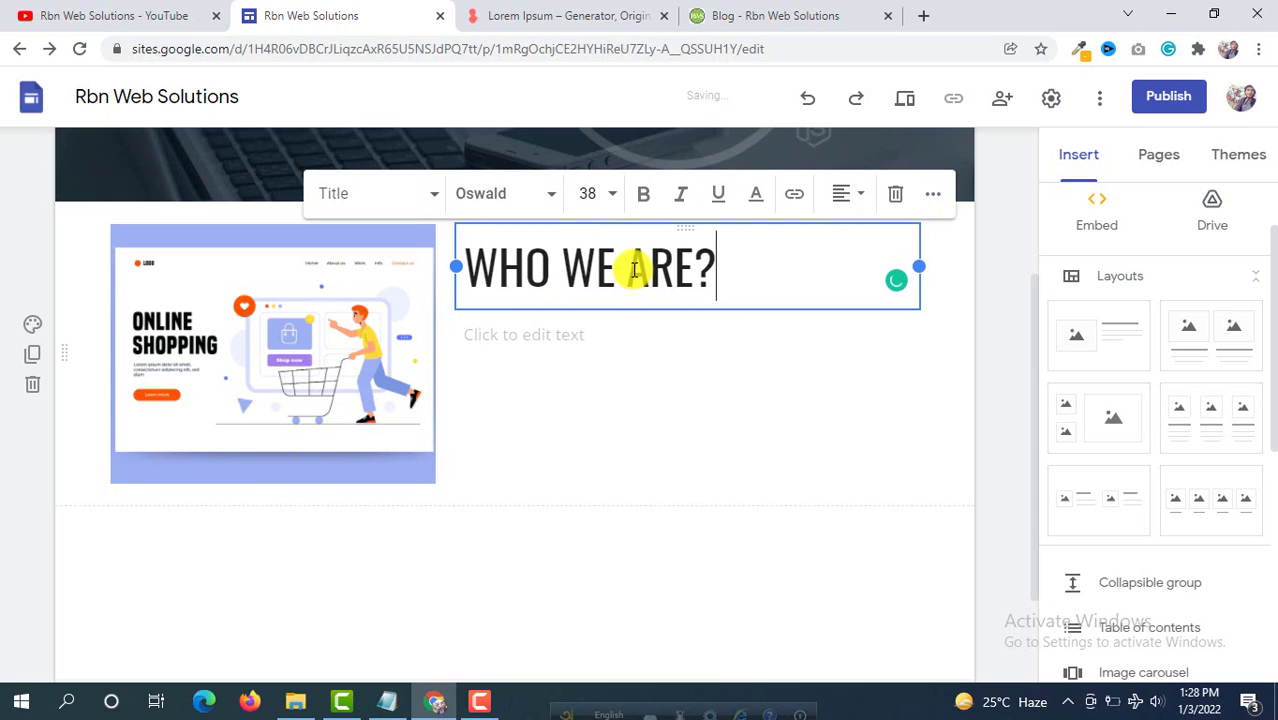
pyautogui.click(570, 337)
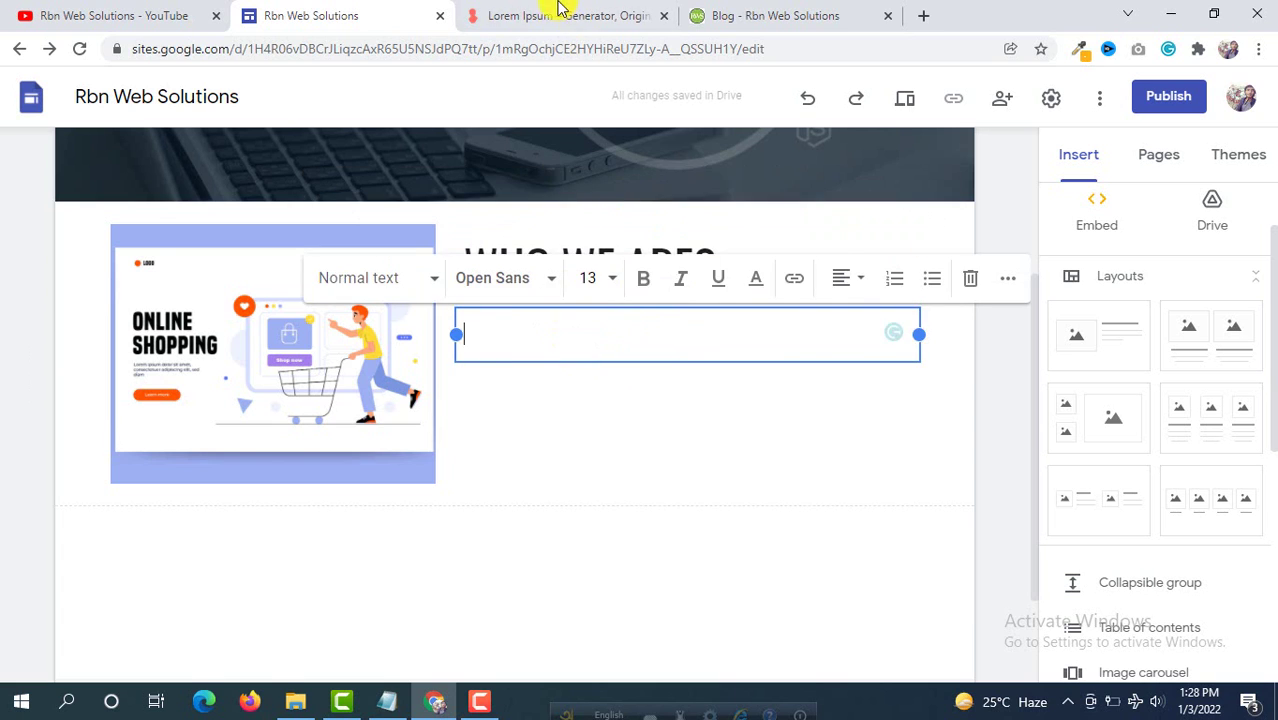
# Step: Copy a lorem ipsum paragraph from the Lorem Ipsum generator tab
pyautogui.click(560, 14)
pyautogui.moveTo(463, 487); pyautogui.dragTo(185, 217)
pyautogui.rightClick(245, 222)
pyautogui.click(285, 240)
pyautogui.click(300, 48)
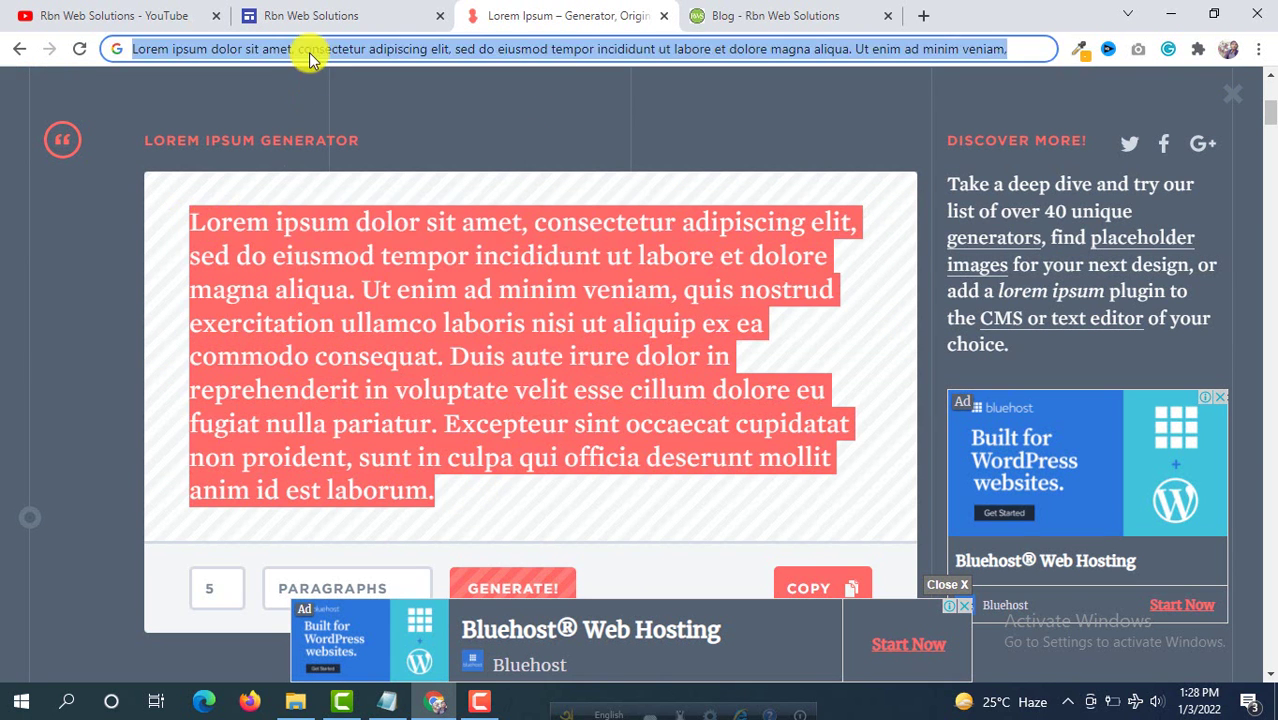
pyautogui.rightClick(290, 46)
pyautogui.click(358, 206)
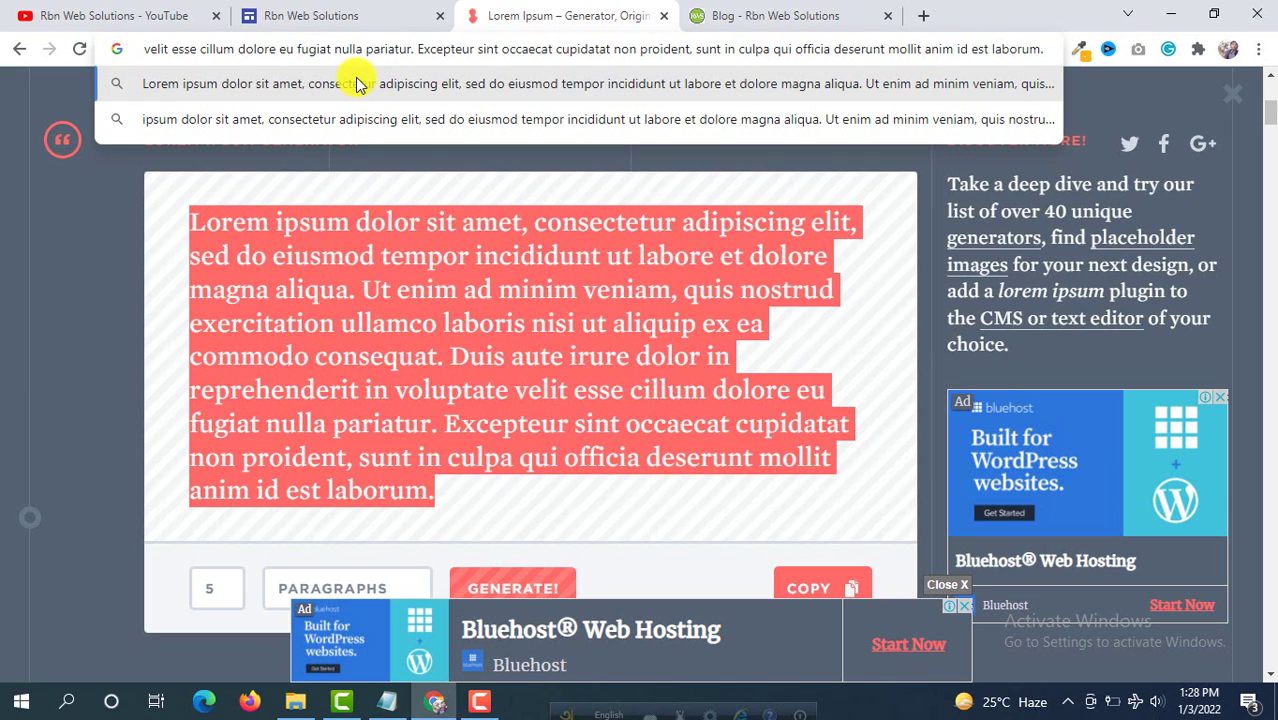
# Step: Paste the lorem ipsum paragraph into the section's body text
pyautogui.click(310, 15)
pyautogui.rightClick(497, 338)
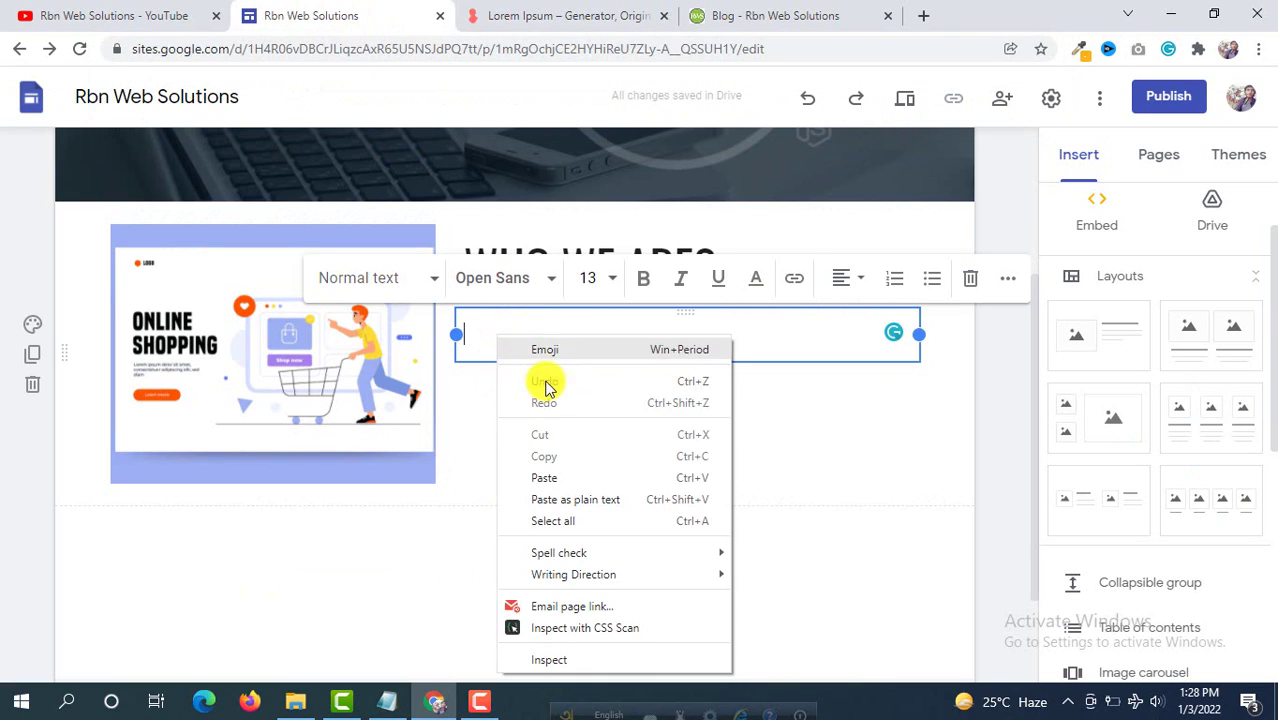
pyautogui.click(556, 478)
pyautogui.click(425, 540)
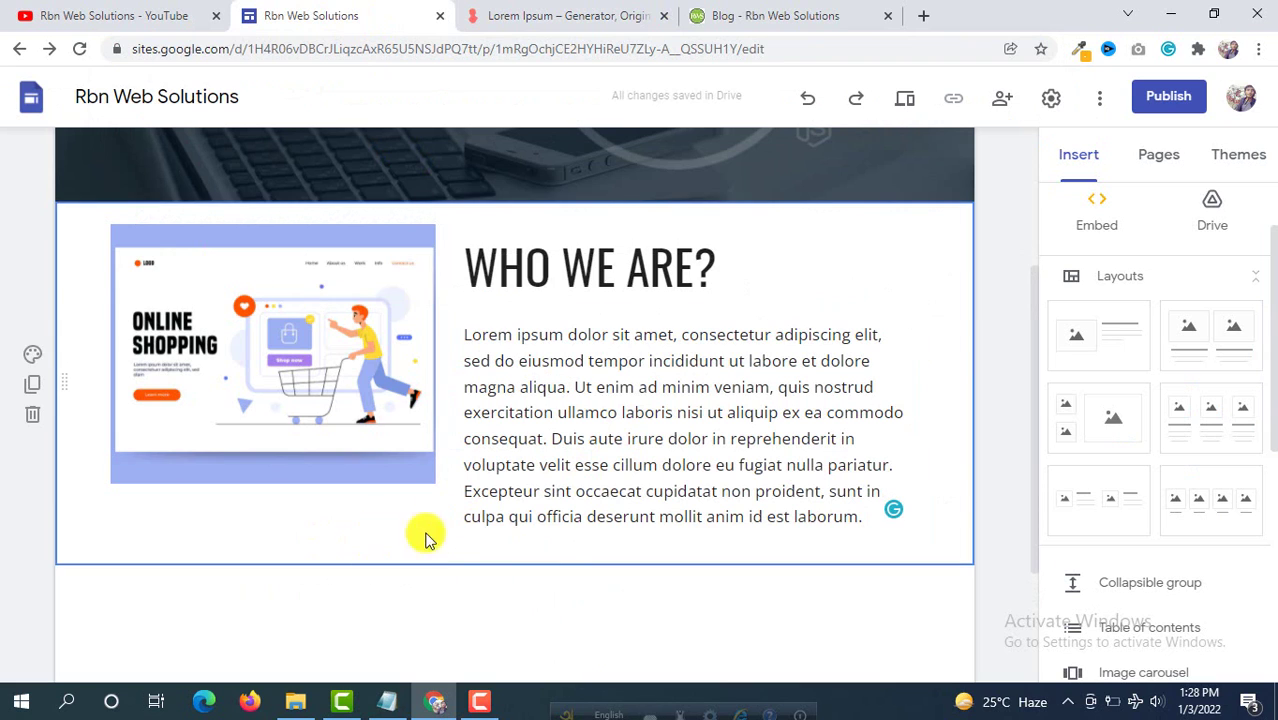
pyautogui.click(353, 434)
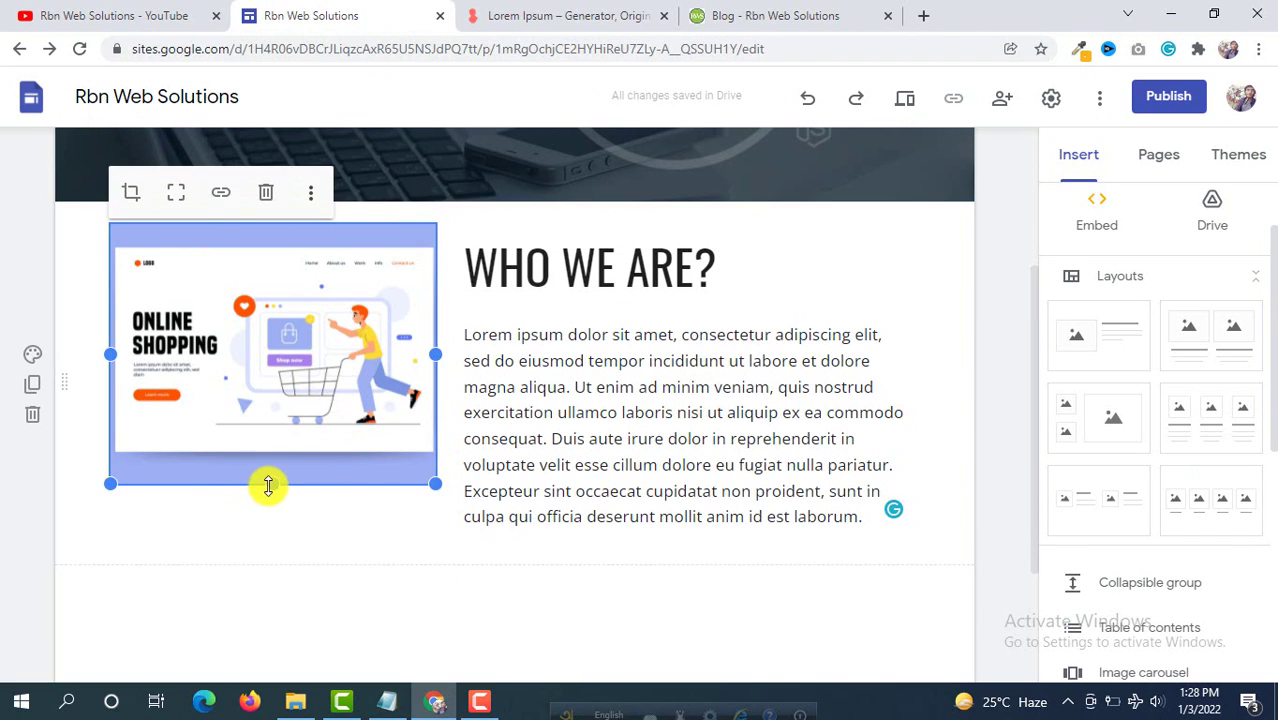
# Step: Stretch the ecommerce store image taller to match the height of the WHO WE ARE? paragraph
pyautogui.moveTo(268, 486); pyautogui.dragTo(274, 517)
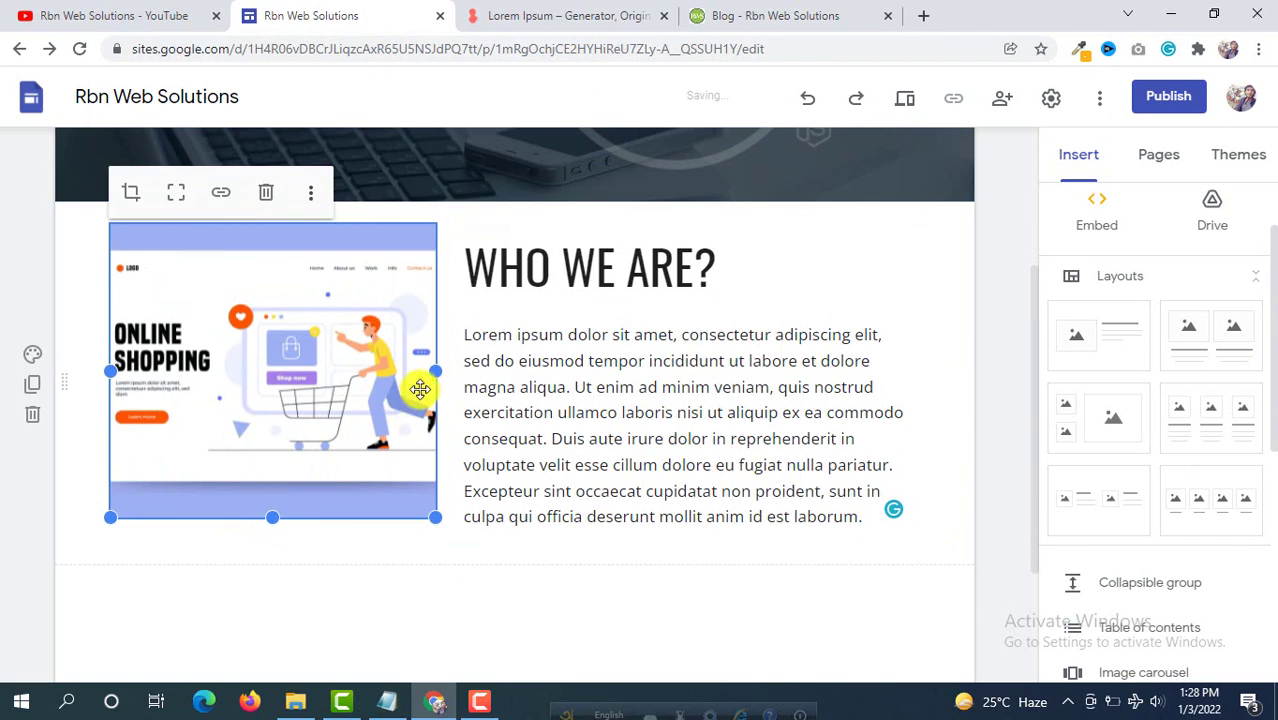
pyautogui.moveTo(439, 374); pyautogui.dragTo(329, 414)
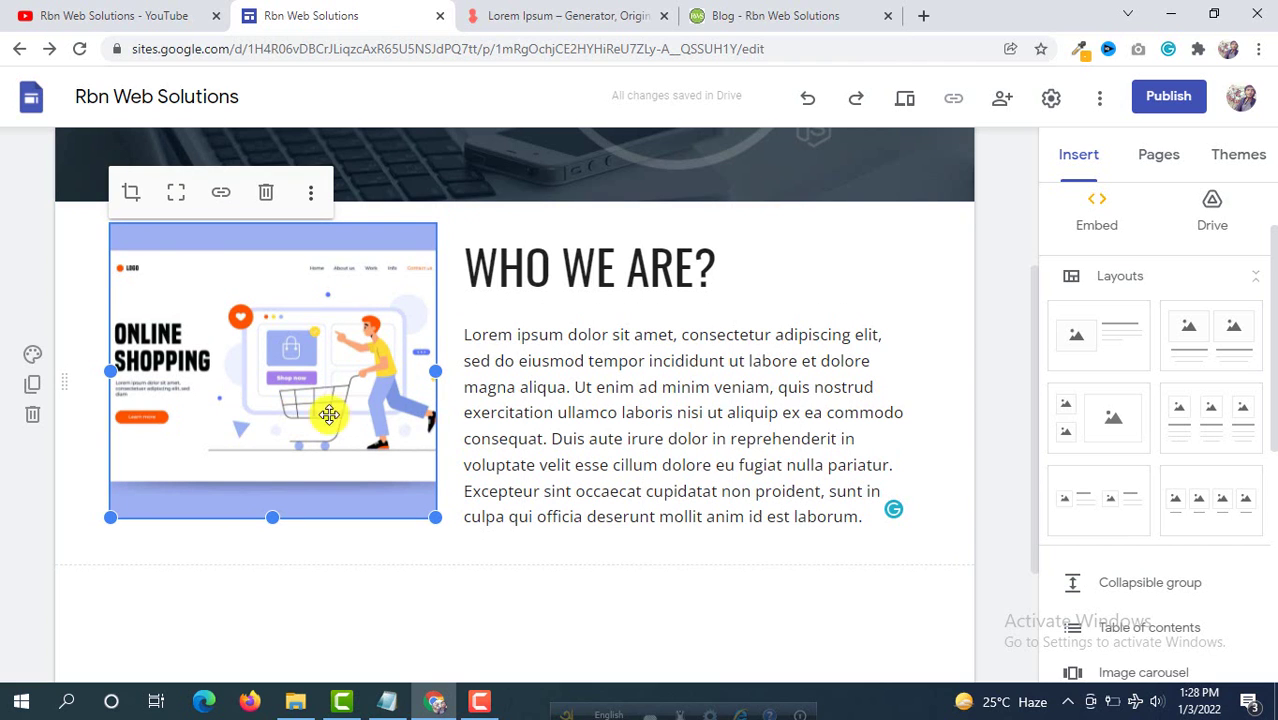
pyautogui.scroll(-2, 616, 480)
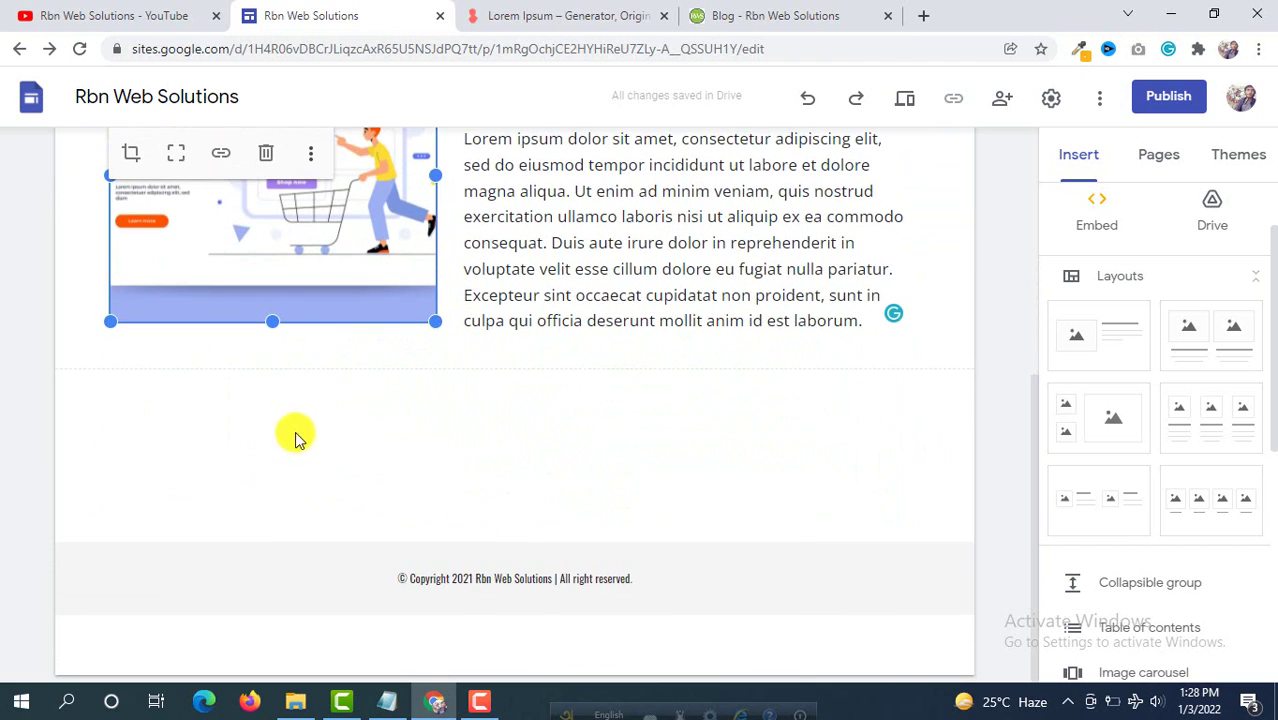
pyautogui.click(298, 436)
# Step: Scroll the About Us page to review the resized image beside the lorem ipsum paragraph
pyautogui.scroll(3, 390, 428)
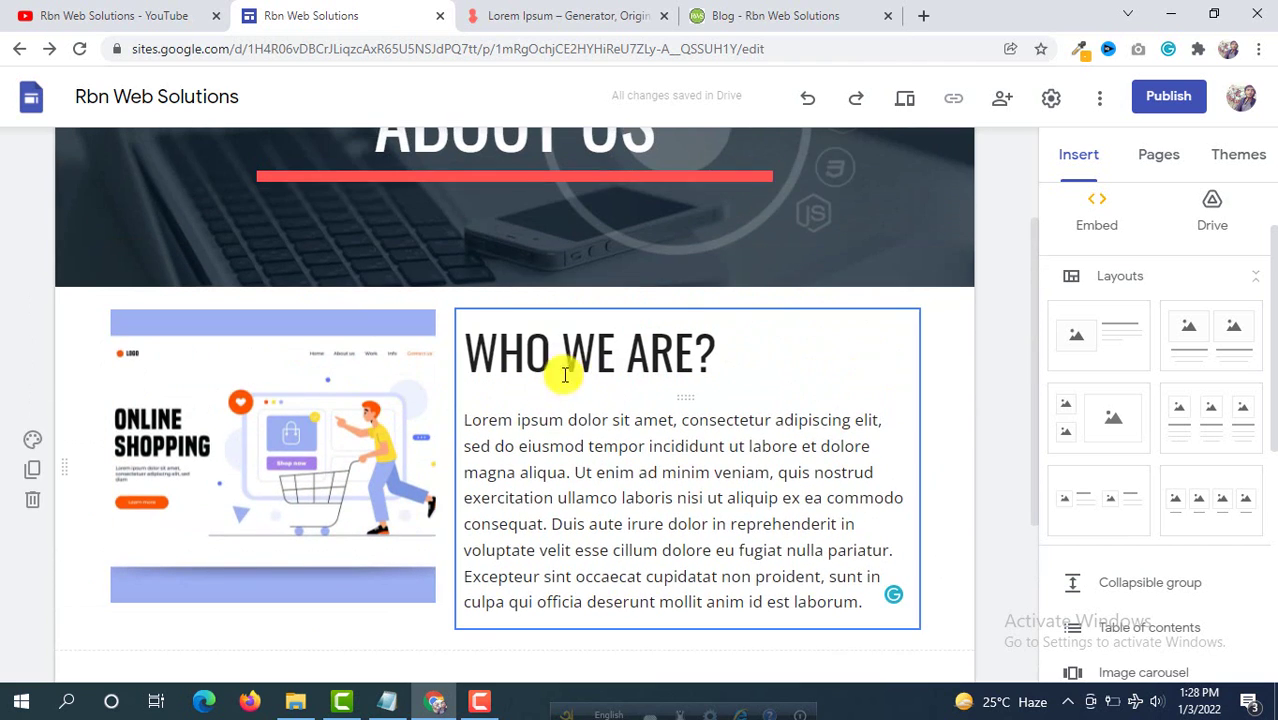
pyautogui.scroll(-3, 565, 375)
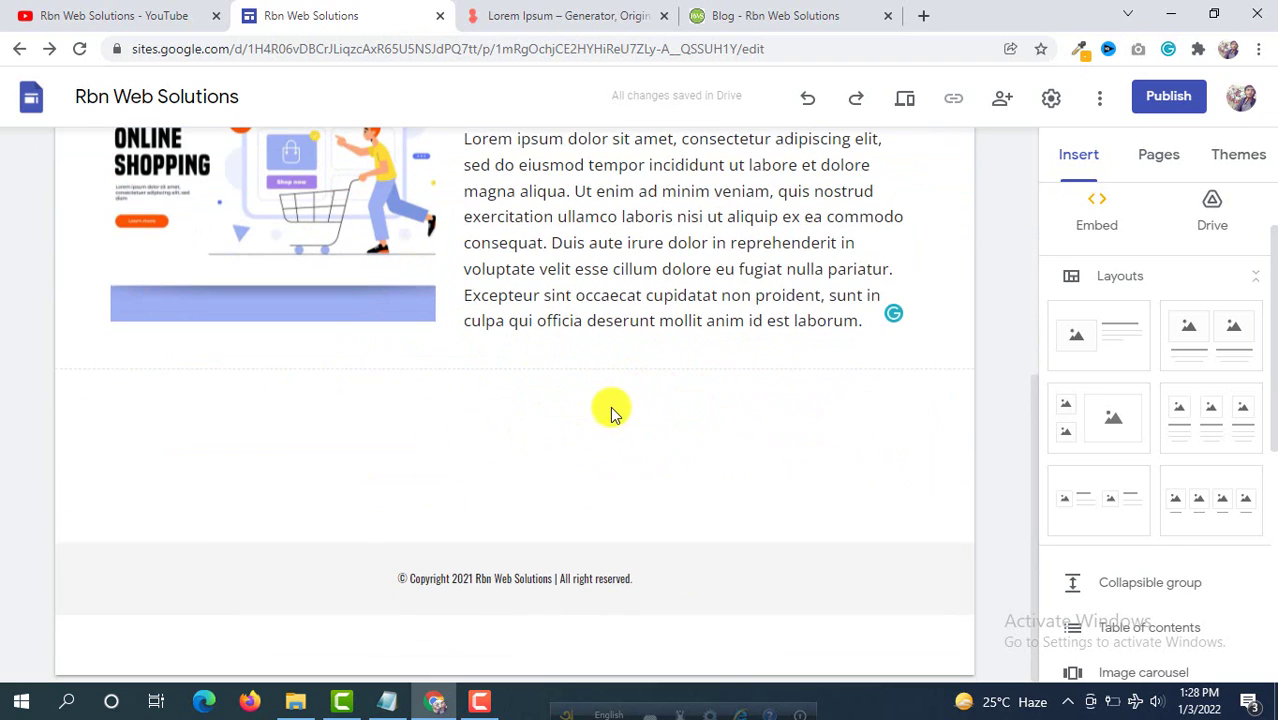
pyautogui.scroll(5, 510, 366)
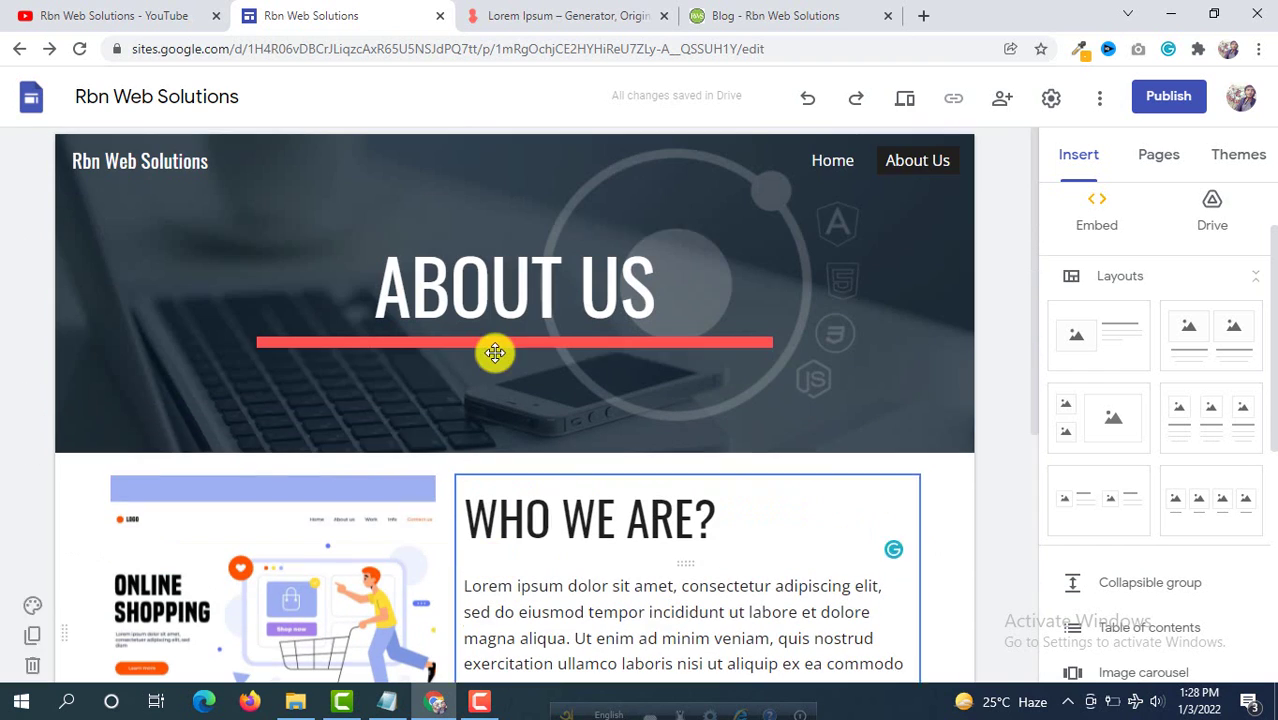
pyautogui.moveTo(18, 403)
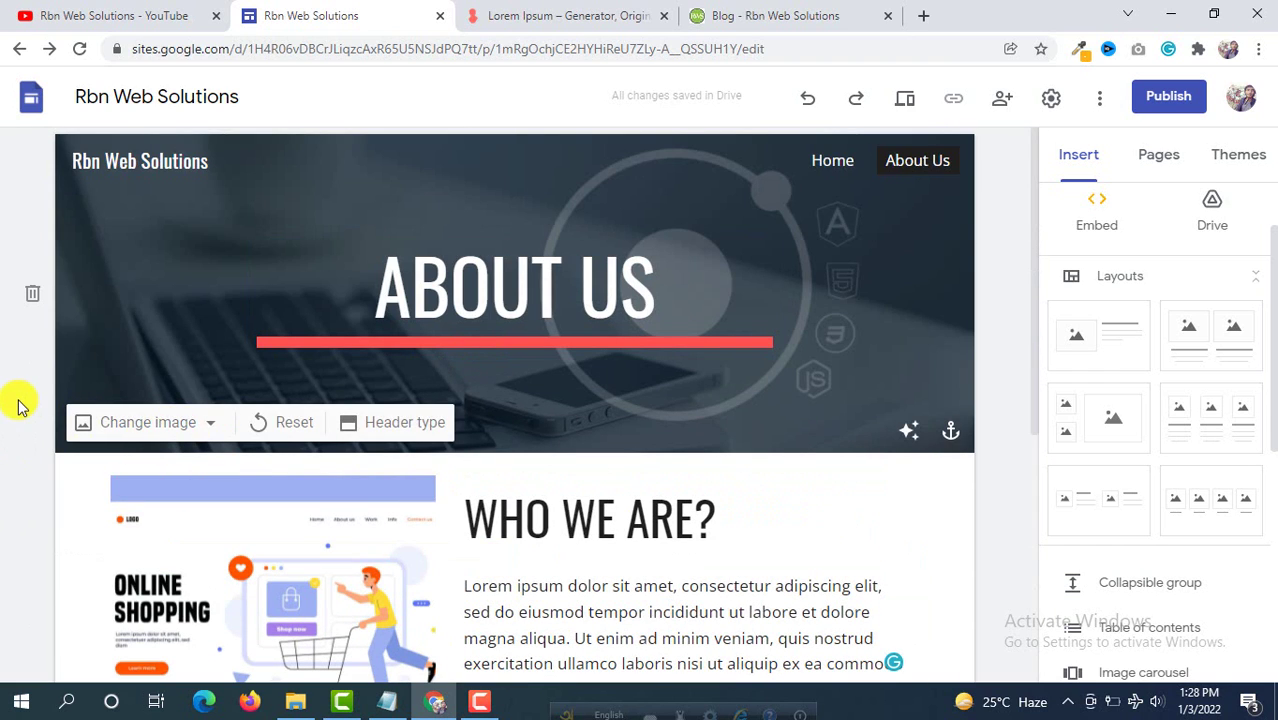
pyautogui.scroll(-3, 18, 403)
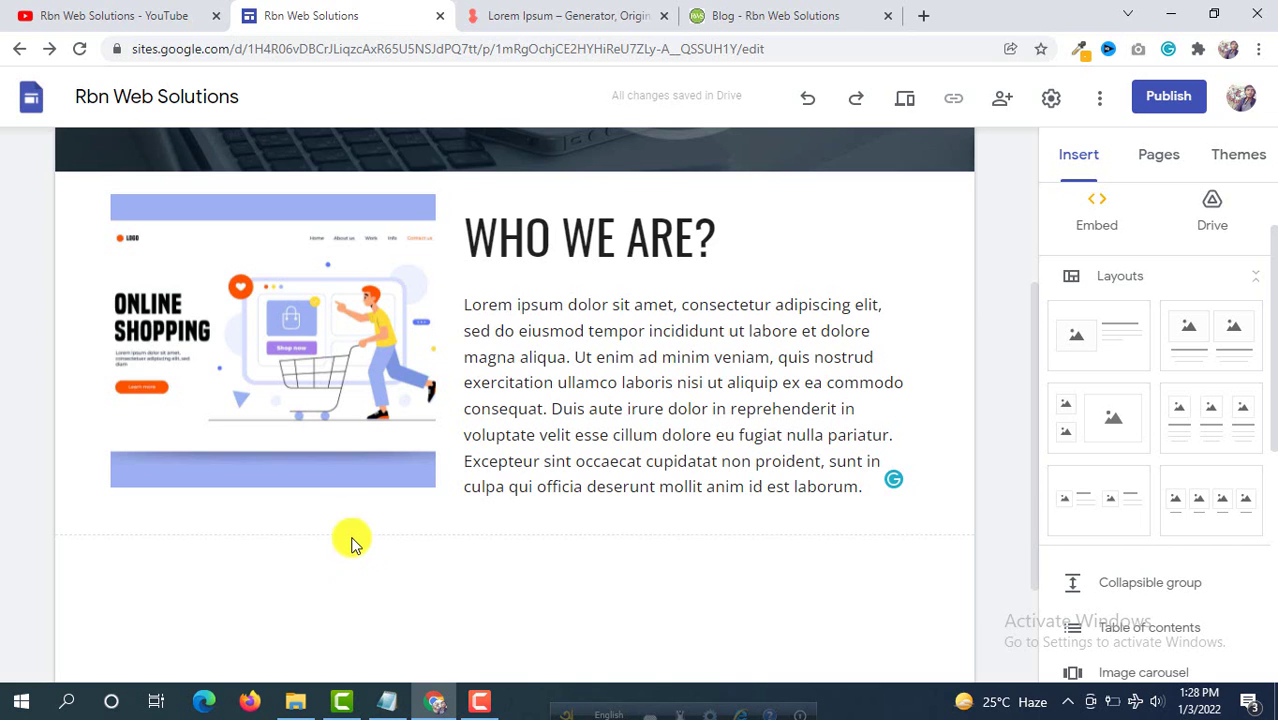
pyautogui.scroll(3, 470, 330)
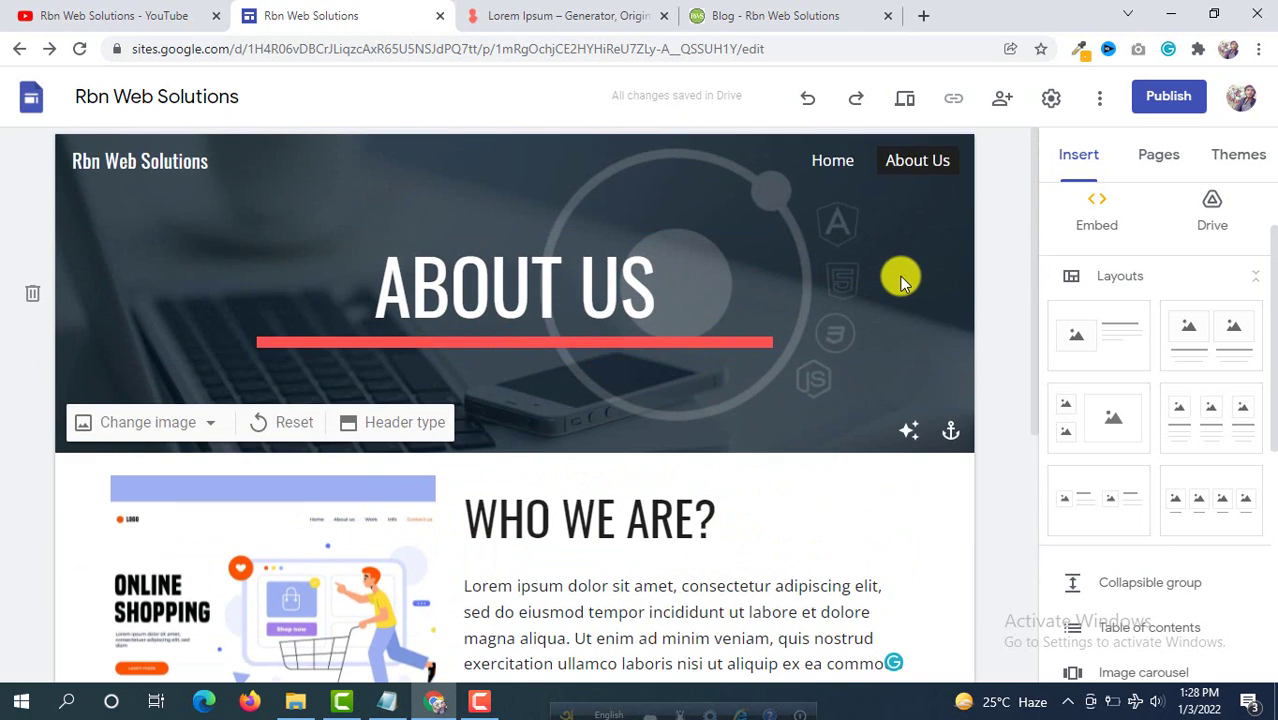
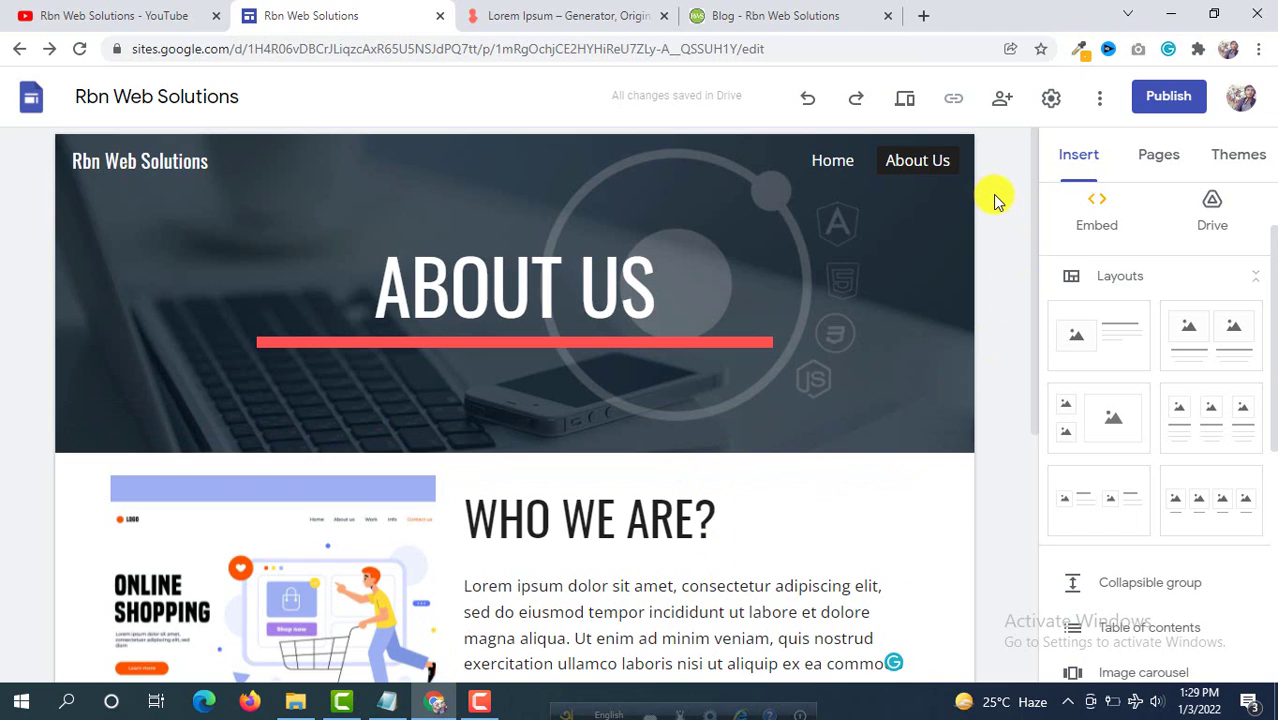
# Step: Add a new page named 'Contact Us' to the site's pages, after Home and About Us
pyautogui.click(1172, 165)
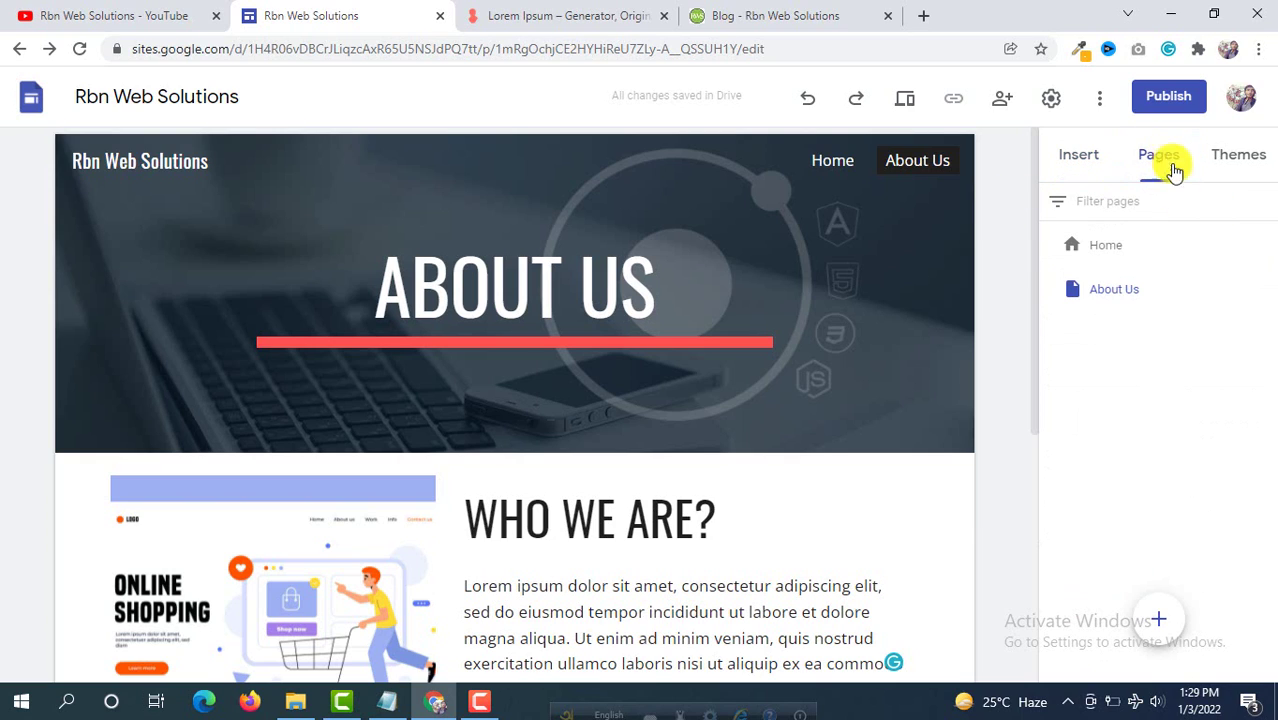
pyautogui.moveTo(1160, 622)
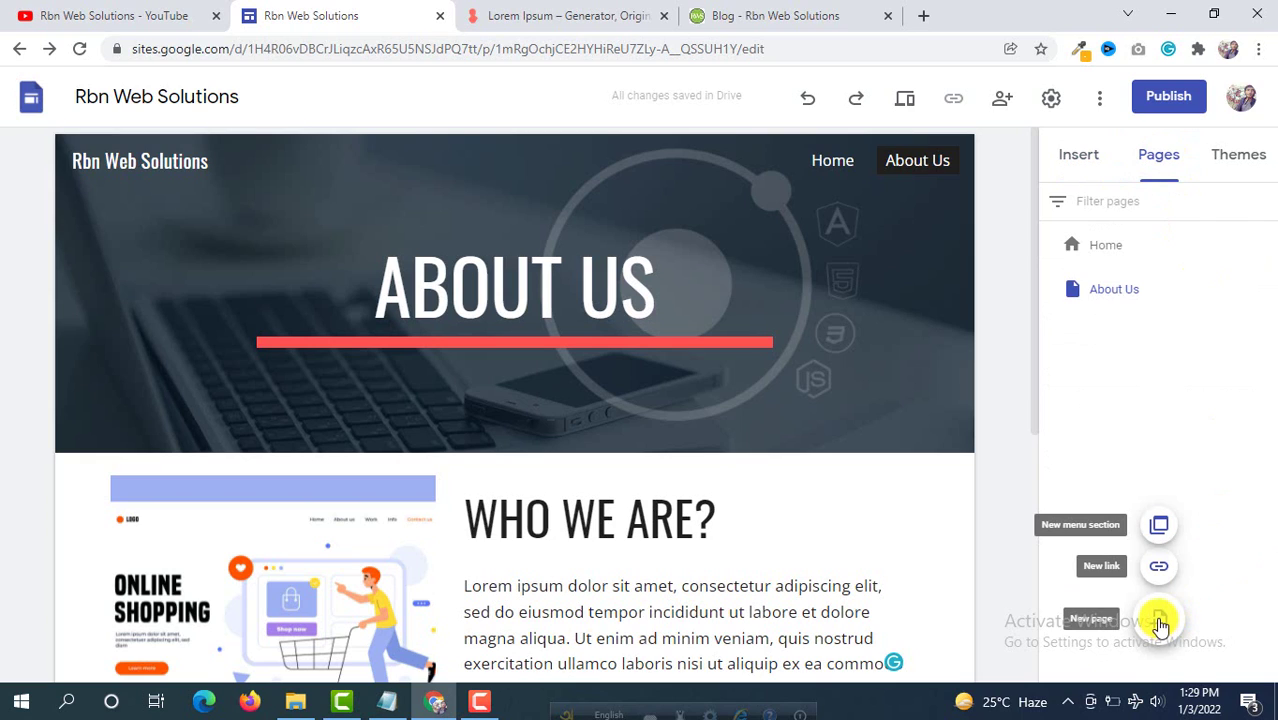
pyautogui.click(1160, 620)
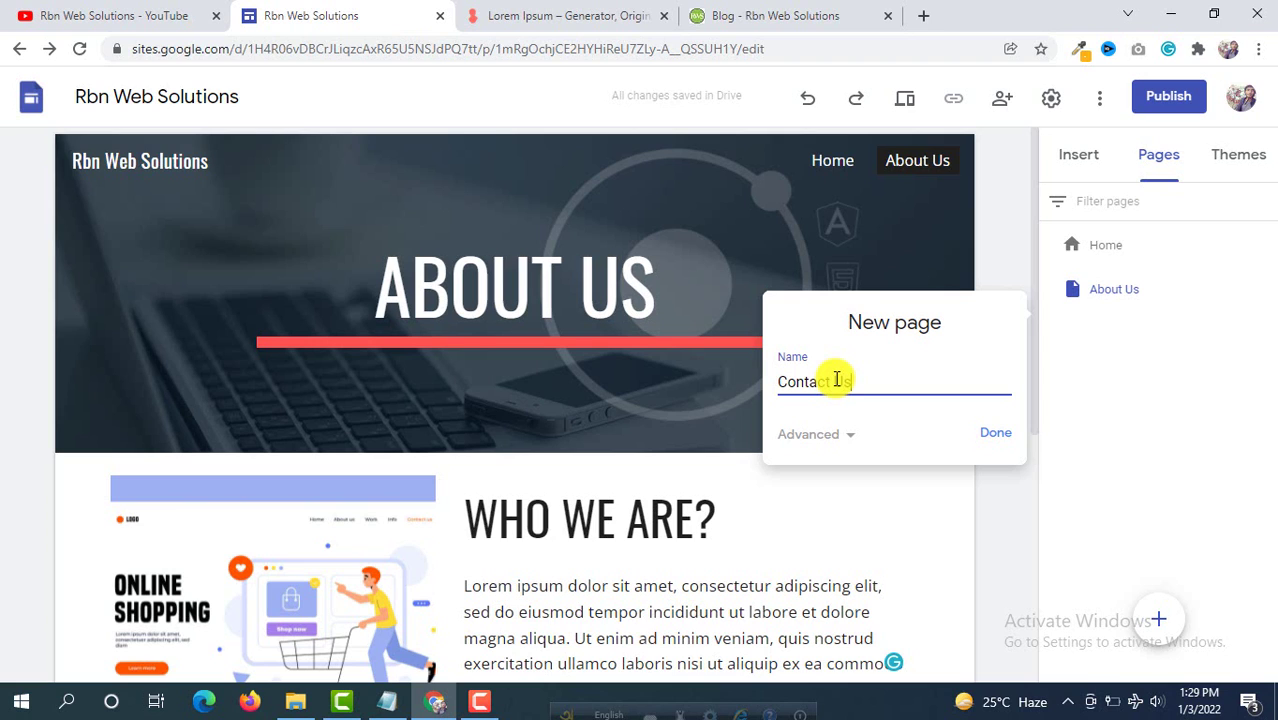
pyautogui.write('Contact Us')
pyautogui.click(994, 433)
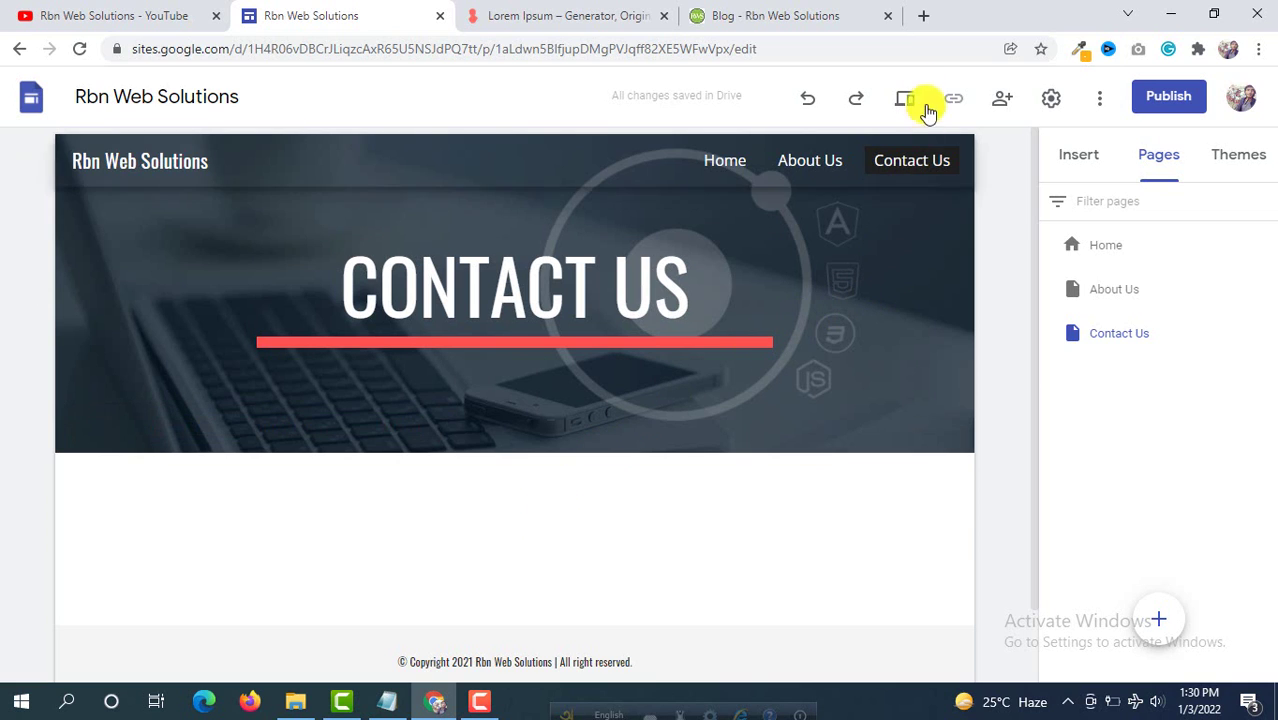
pyautogui.click(922, 16)
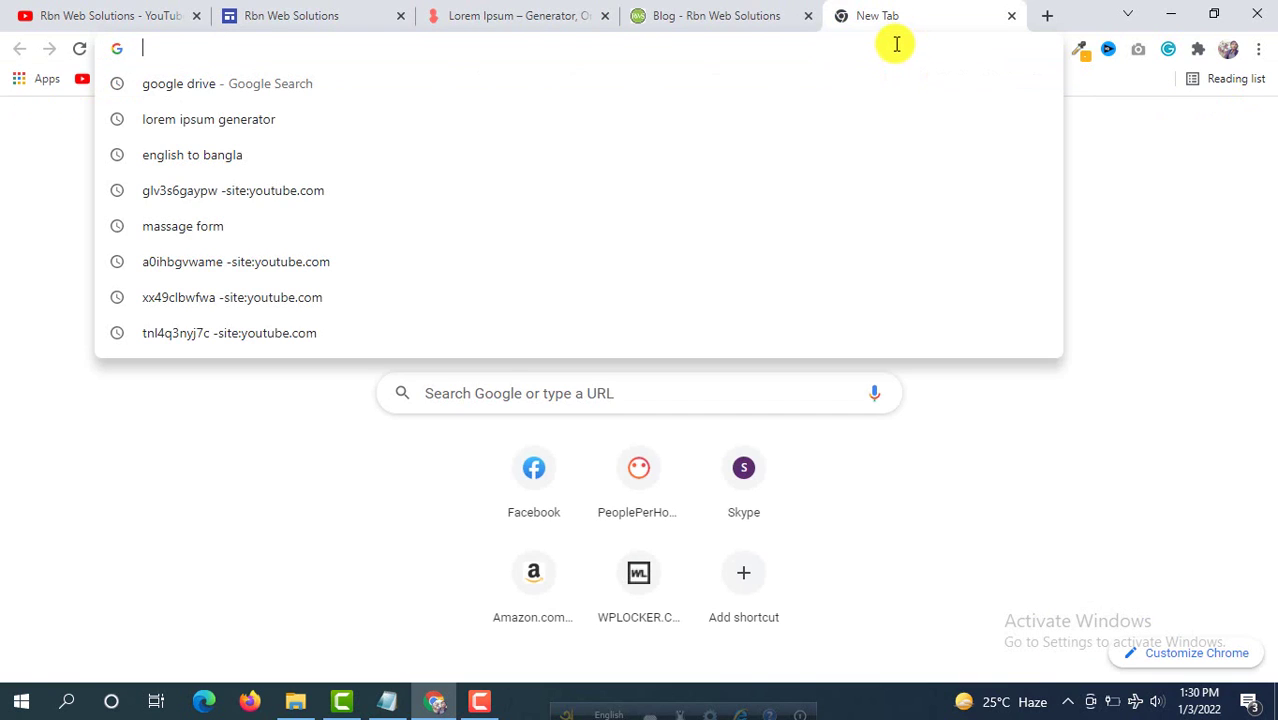
# Step: Search Google for 'google drive' and go to My Drive from the Google Drive homepage
pyautogui.write('goo')
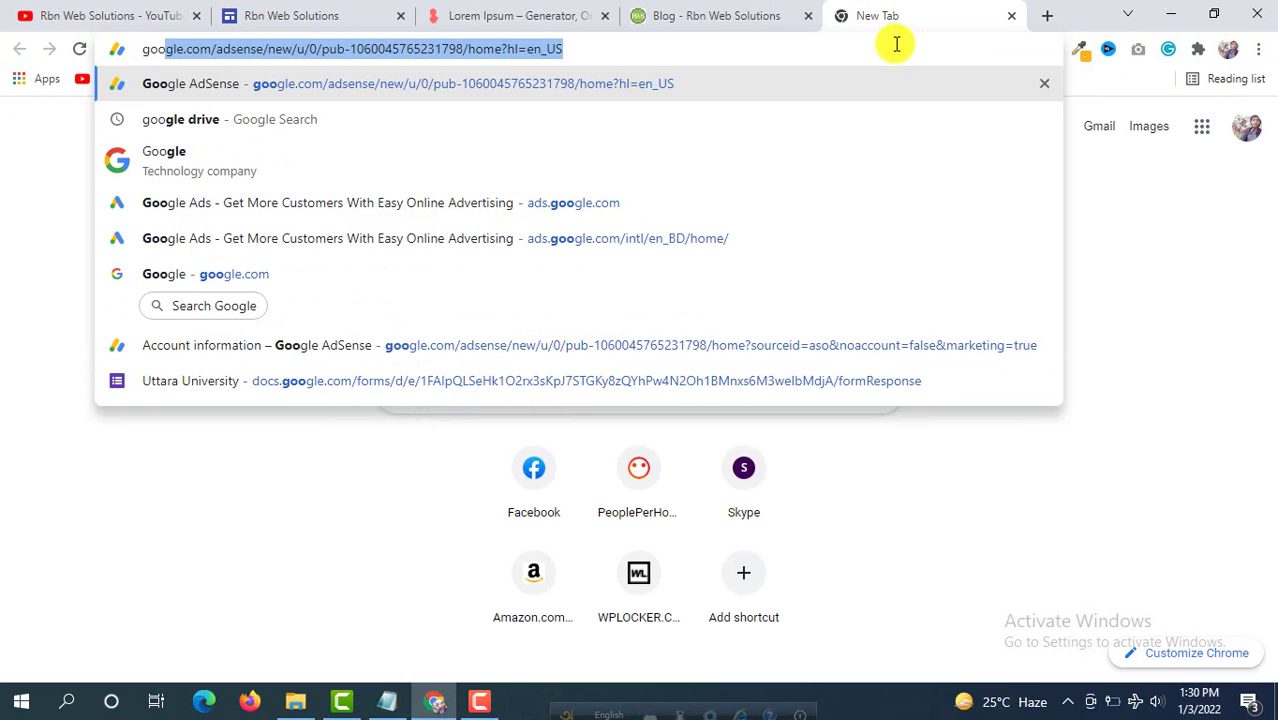
pyautogui.write('gle')
pyautogui.press('Return')
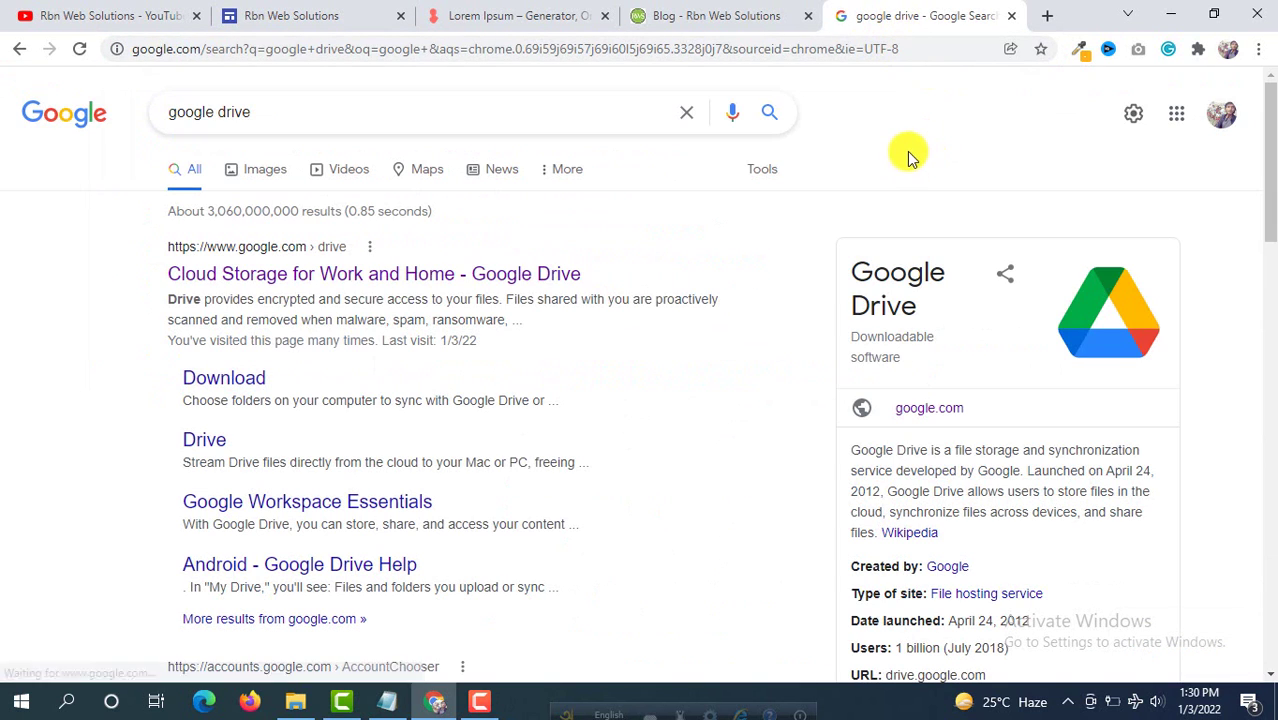
pyautogui.click(355, 276)
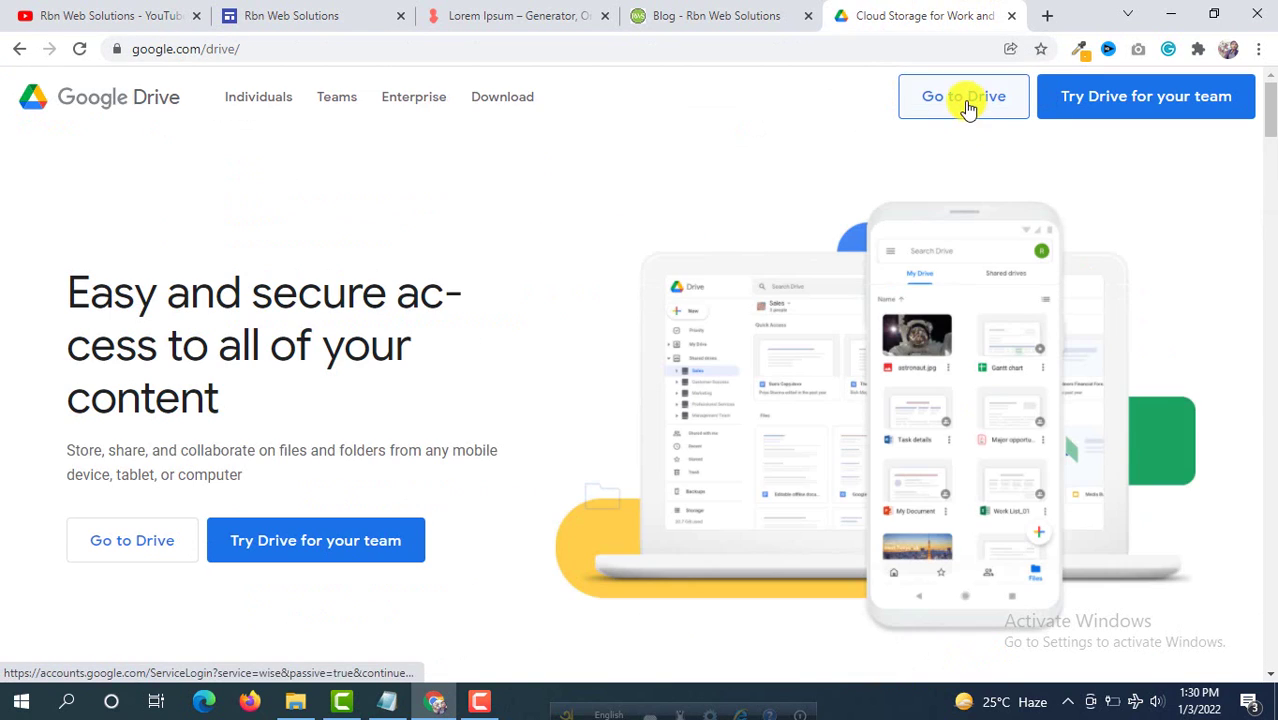
pyautogui.click(964, 104)
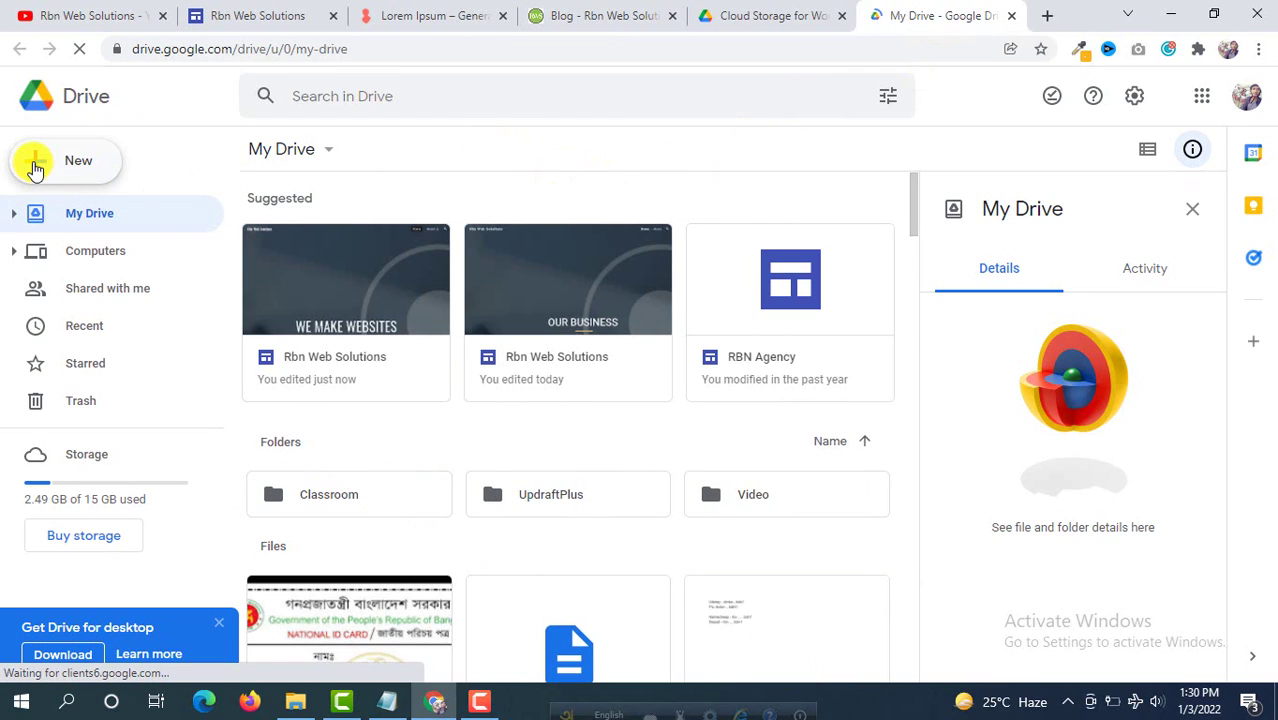
# Step: Create a new Google Form in Drive from the Contact Information template
pyautogui.click(35, 166)
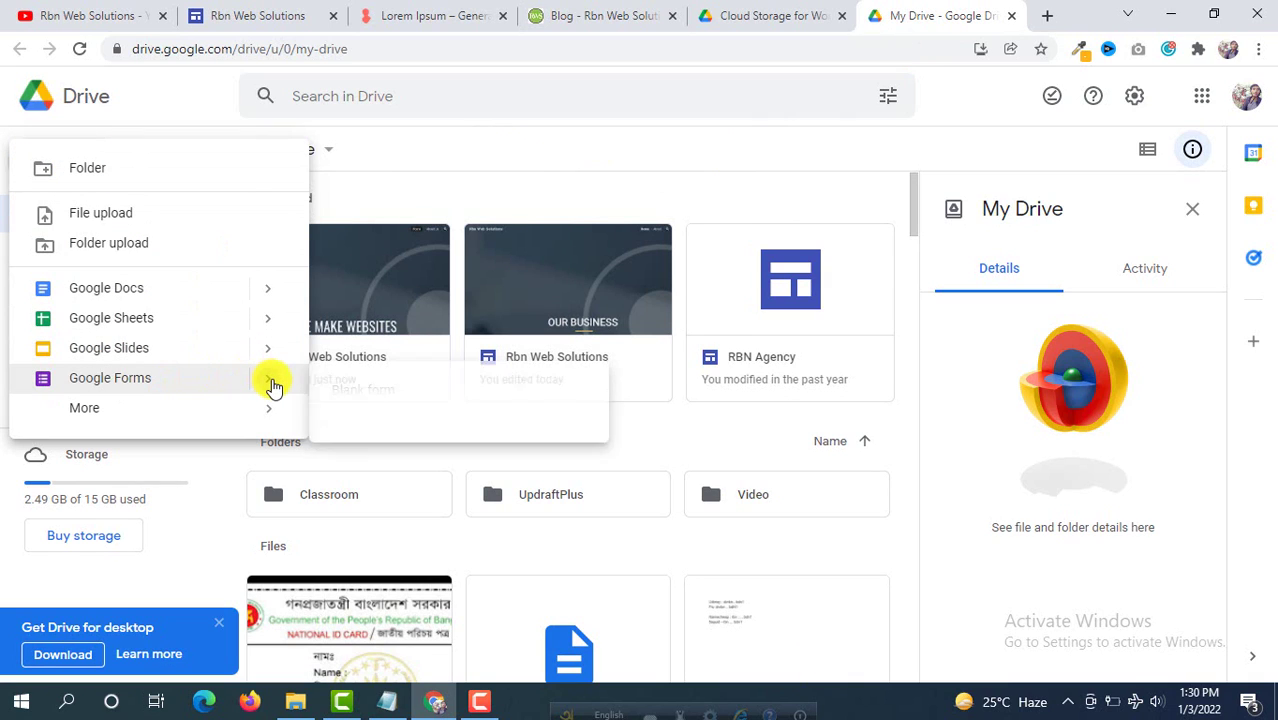
pyautogui.moveTo(272, 384)
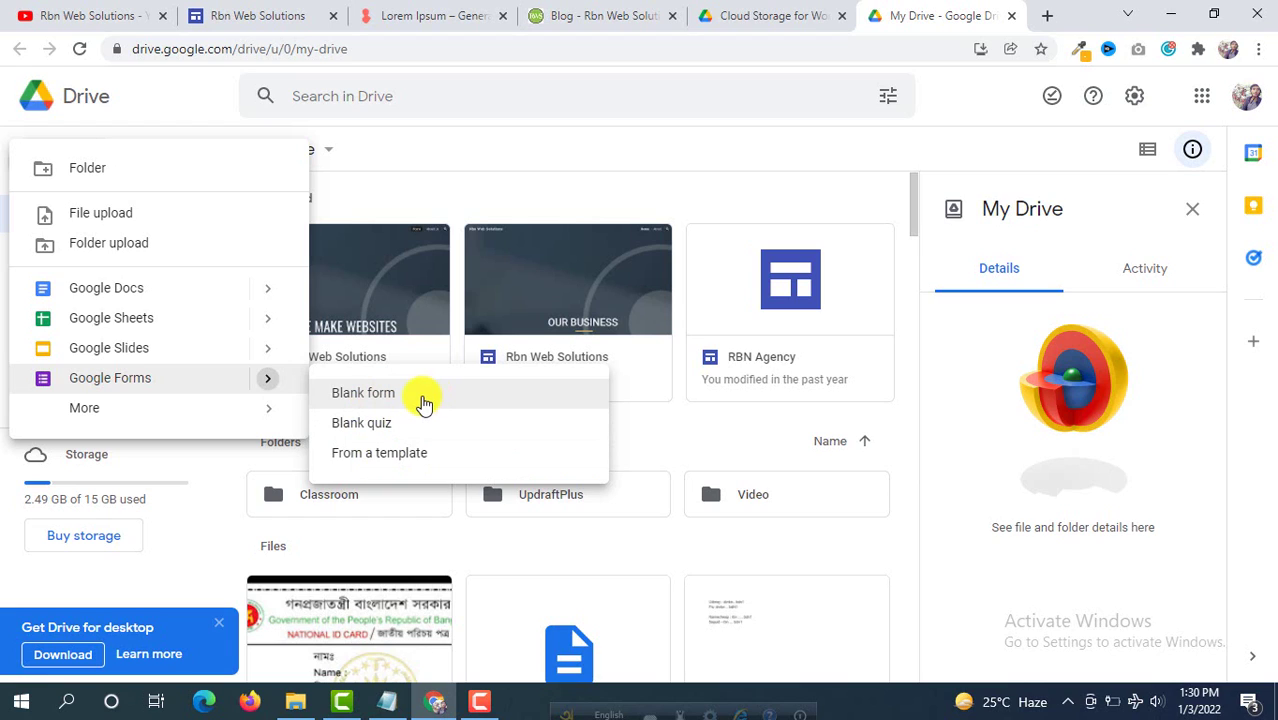
pyautogui.click(400, 455)
pyautogui.rightClick(400, 463)
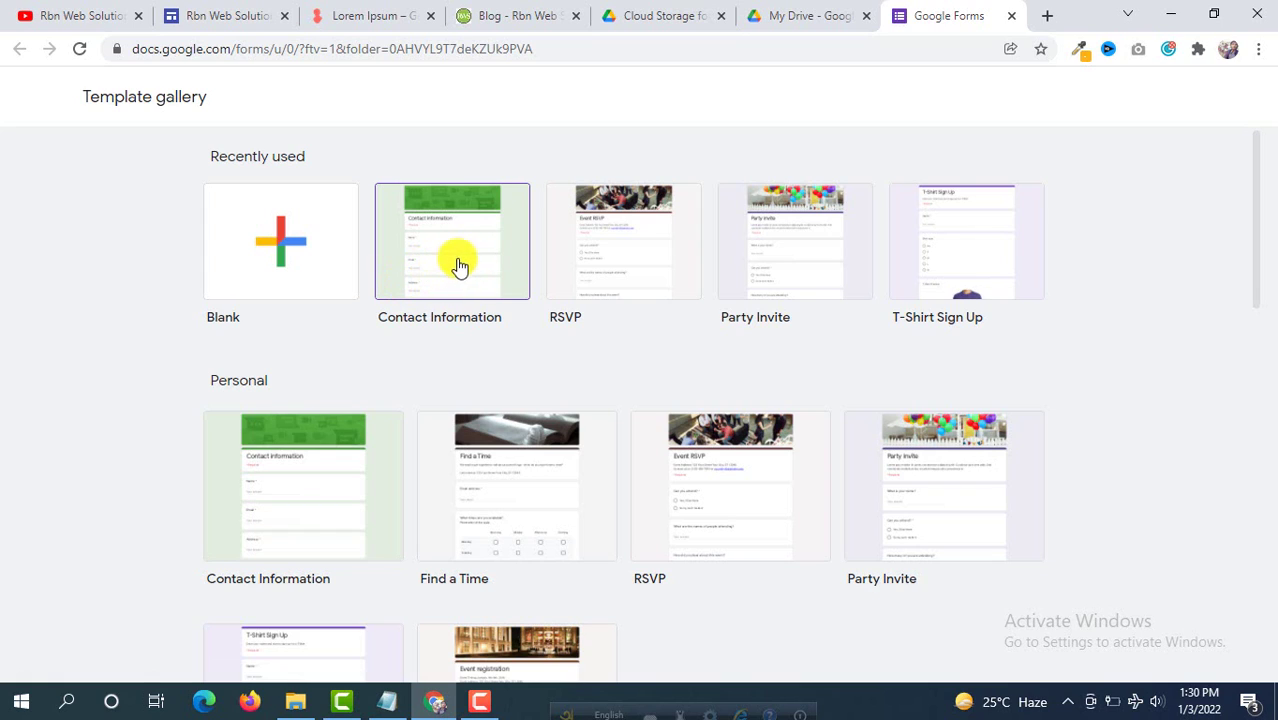
pyautogui.click(463, 258)
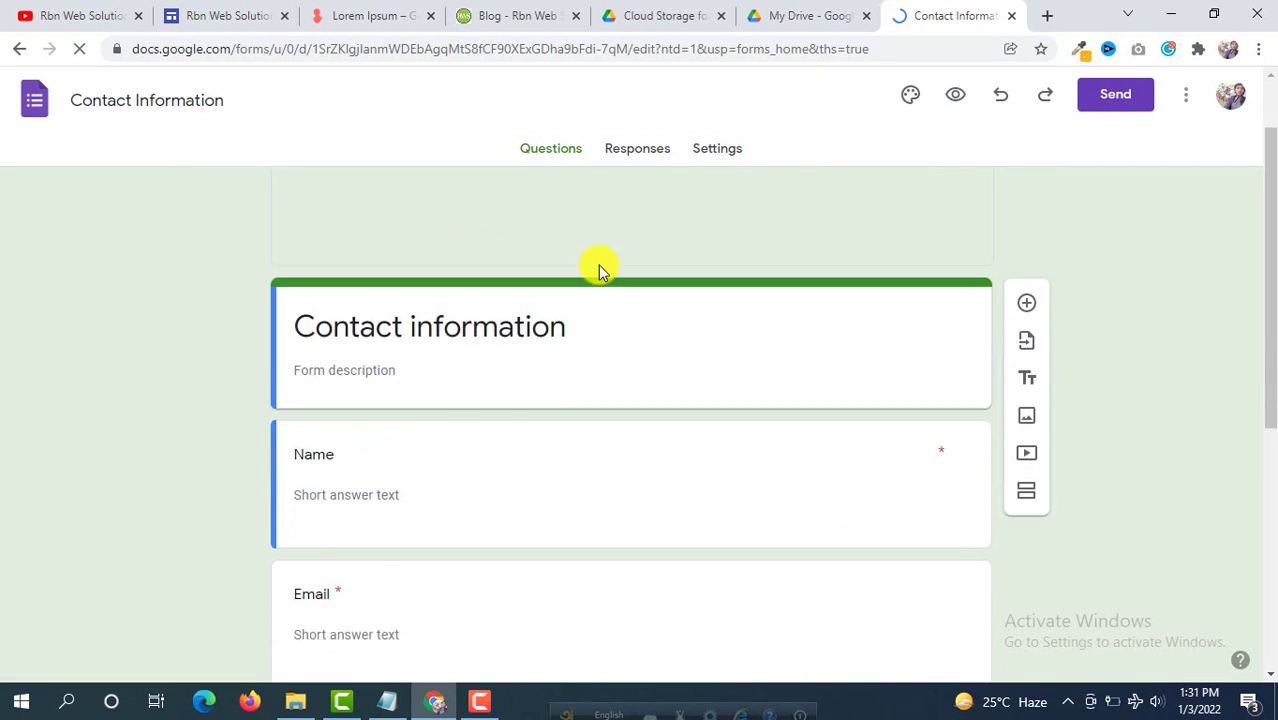
# Step: Rename the form title from 'Contact information' to 'Contact us'
pyautogui.scroll(-5, 598, 265)
pyautogui.scroll(5, 570, 316)
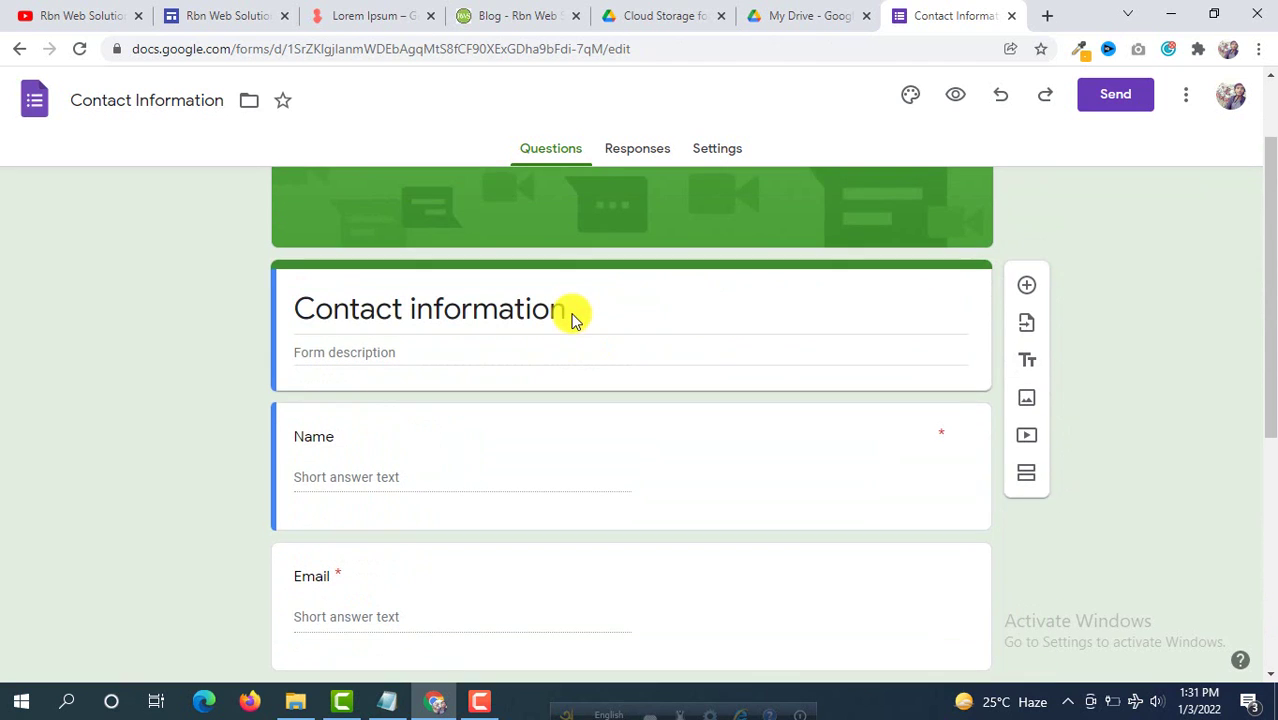
pyautogui.scroll(-1, 389, 390)
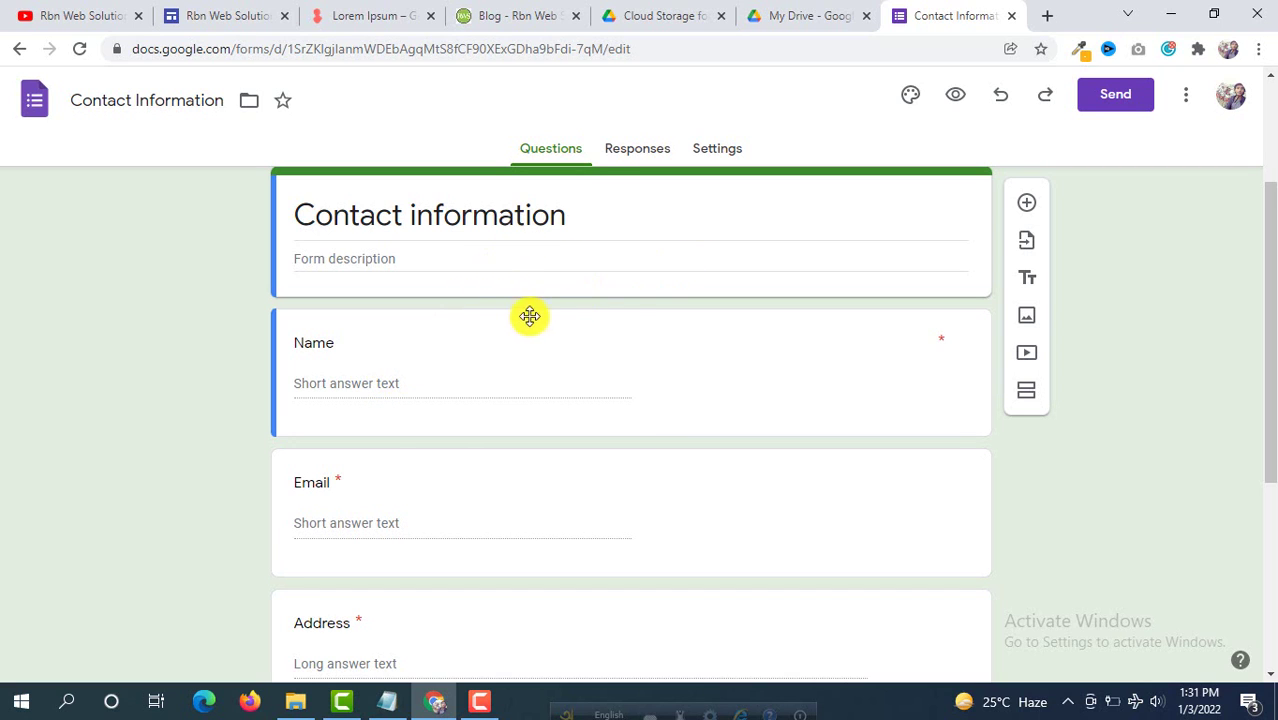
pyautogui.scroll(2, 530, 316)
pyautogui.click(474, 400)
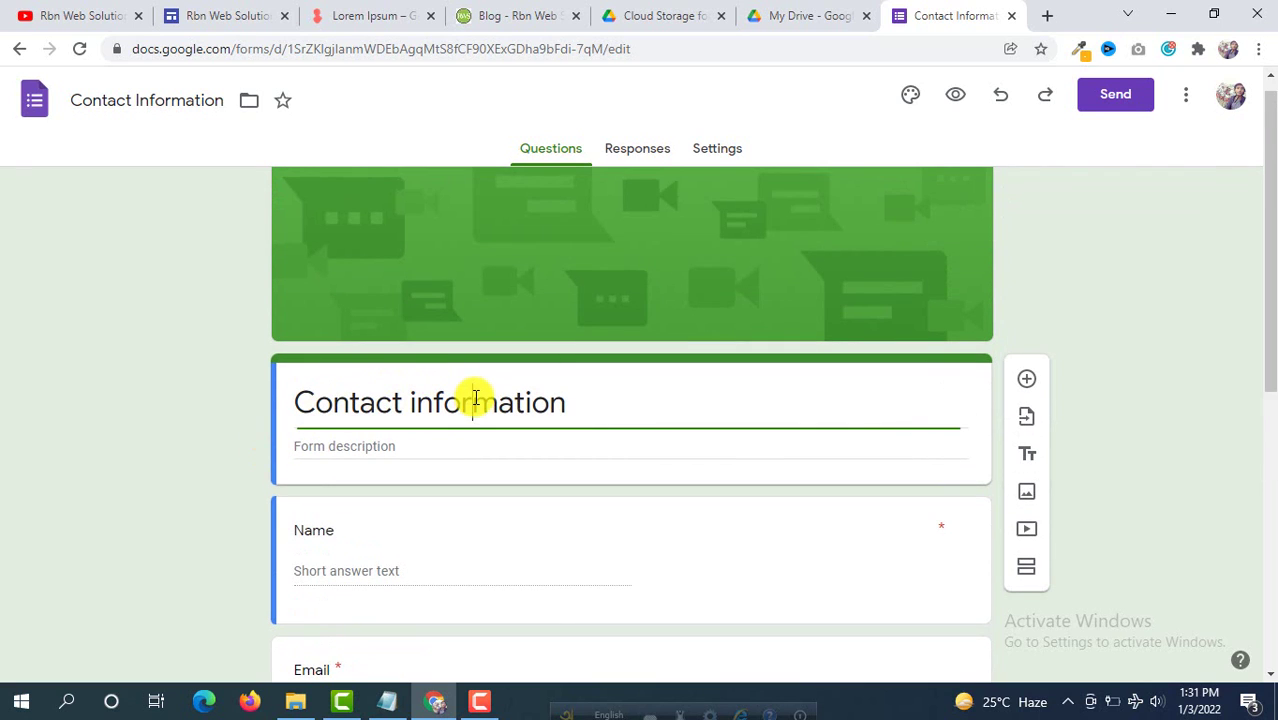
pyautogui.moveTo(566, 402); pyautogui.dragTo(3, 430)
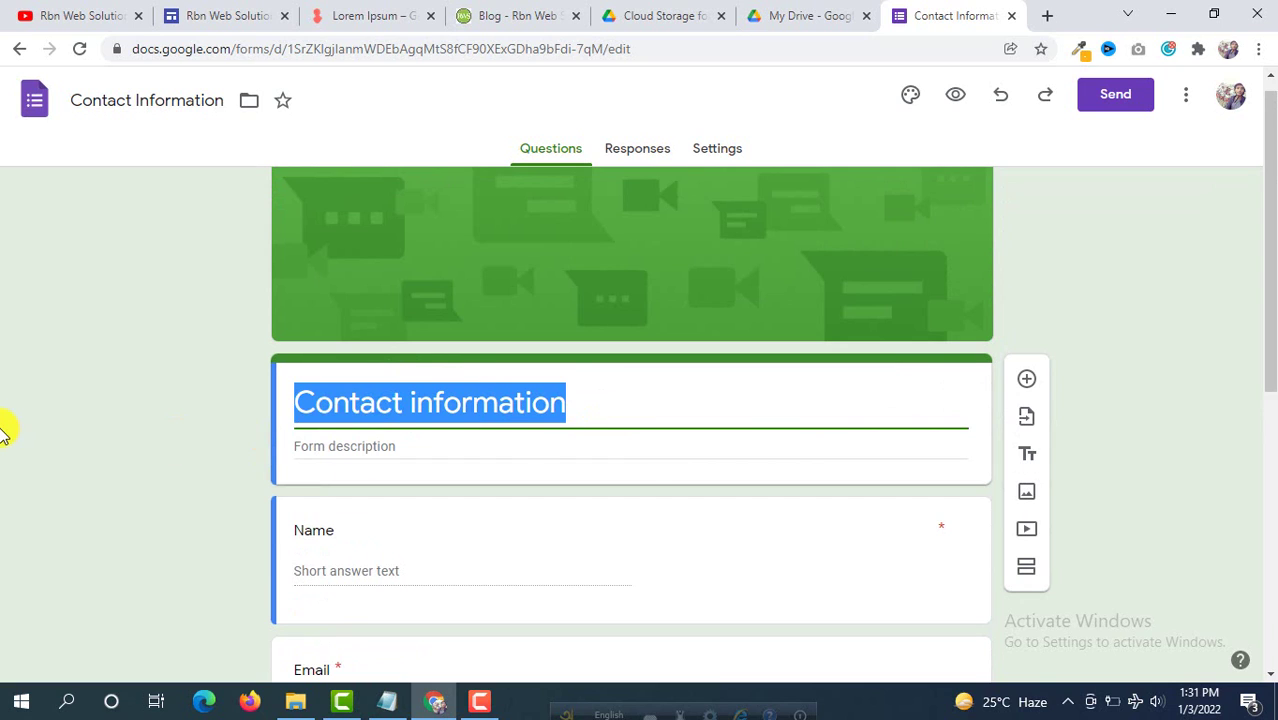
pyautogui.click(414, 400)
pyautogui.moveTo(414, 400); pyautogui.dragTo(531, 402)
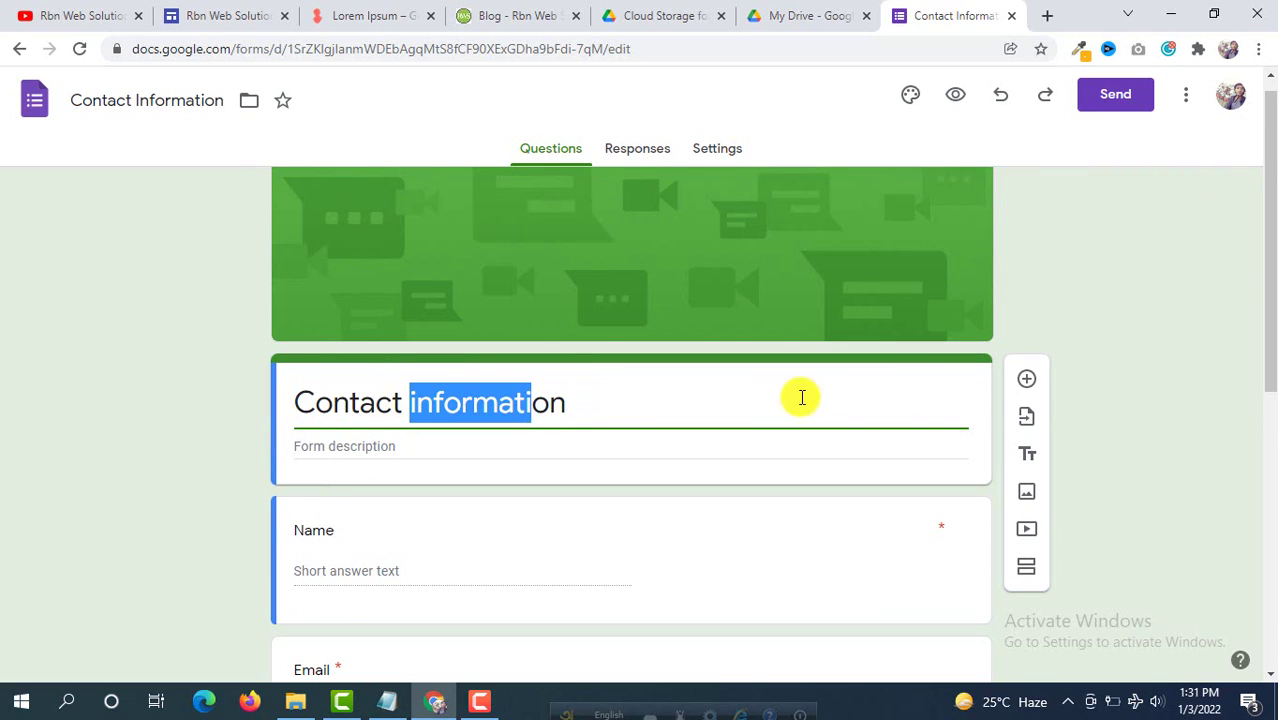
pyautogui.moveTo(801, 397); pyautogui.dragTo(830, 397)
pyautogui.write('us')
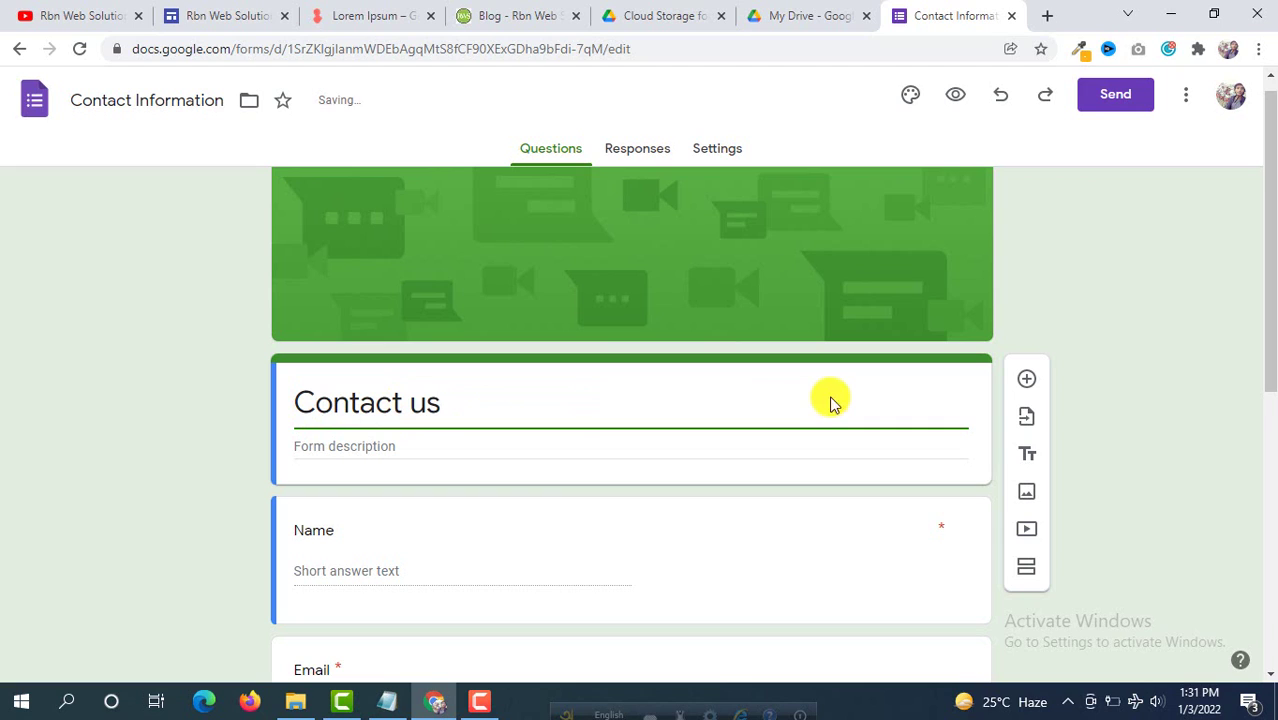
# Step: Give the form the description 'Fill the form to get response quickly !'
pyautogui.click(374, 447)
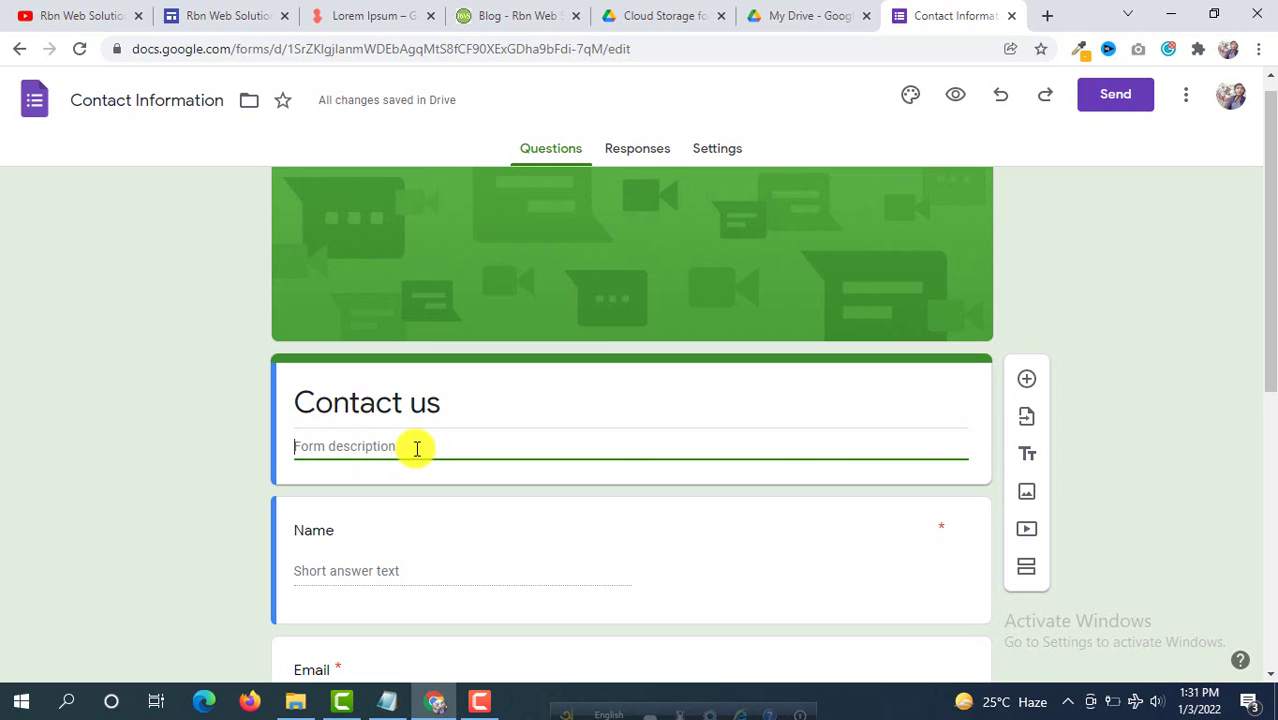
pyautogui.write('Fill the f')
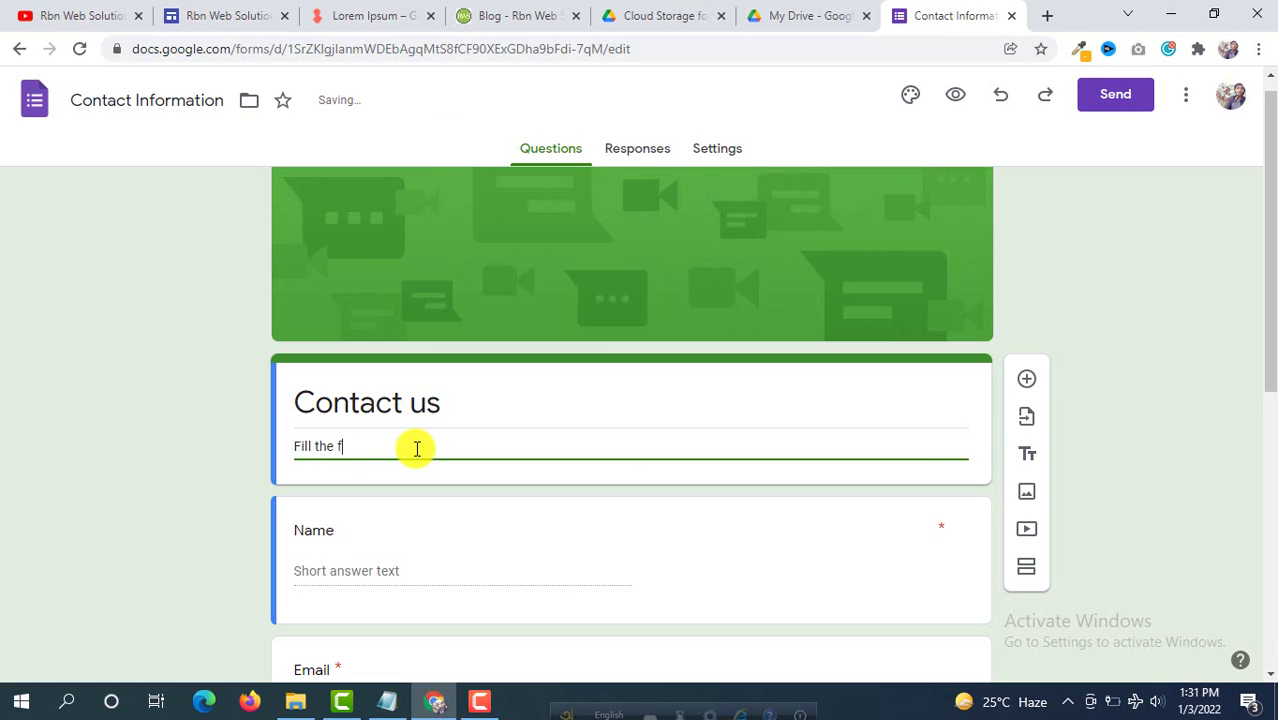
pyautogui.write('orm to get response qui')
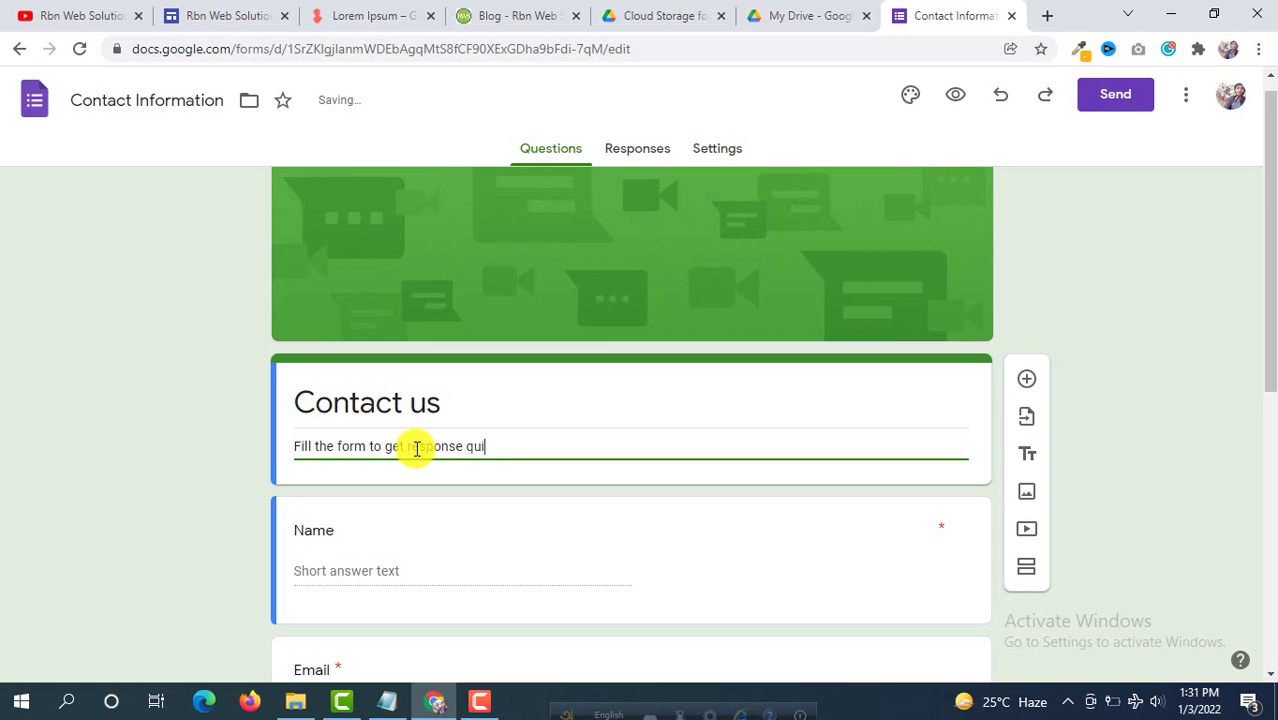
pyautogui.write('ckly !')
pyautogui.scroll(-2, 484, 468)
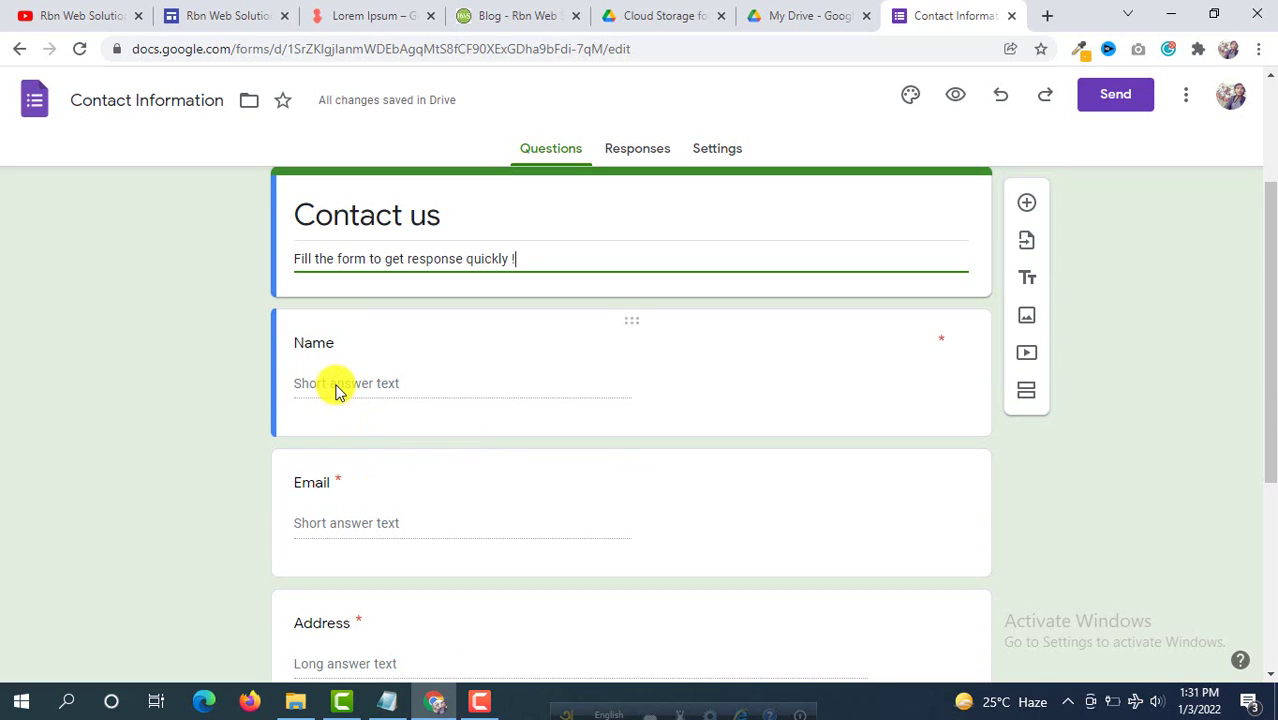
# Step: Delete the Address and Phone number questions from the form
pyautogui.scroll(-1, 365, 456)
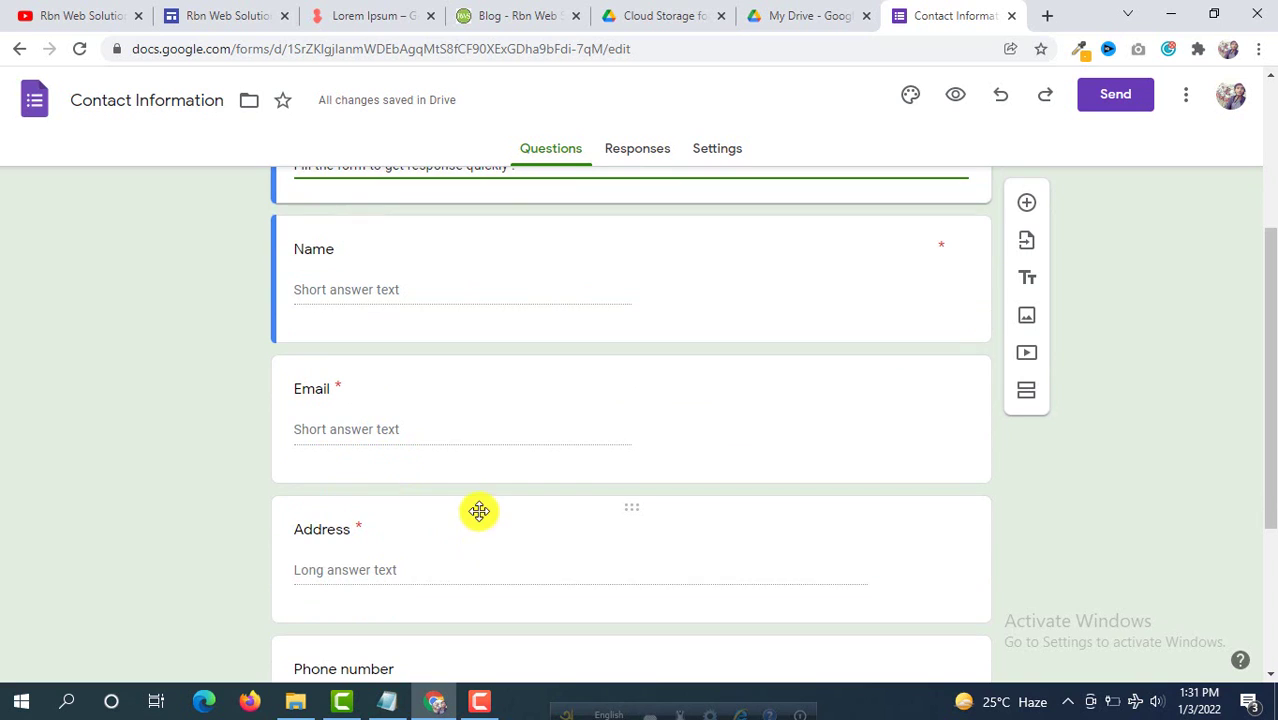
pyautogui.scroll(-1, 479, 511)
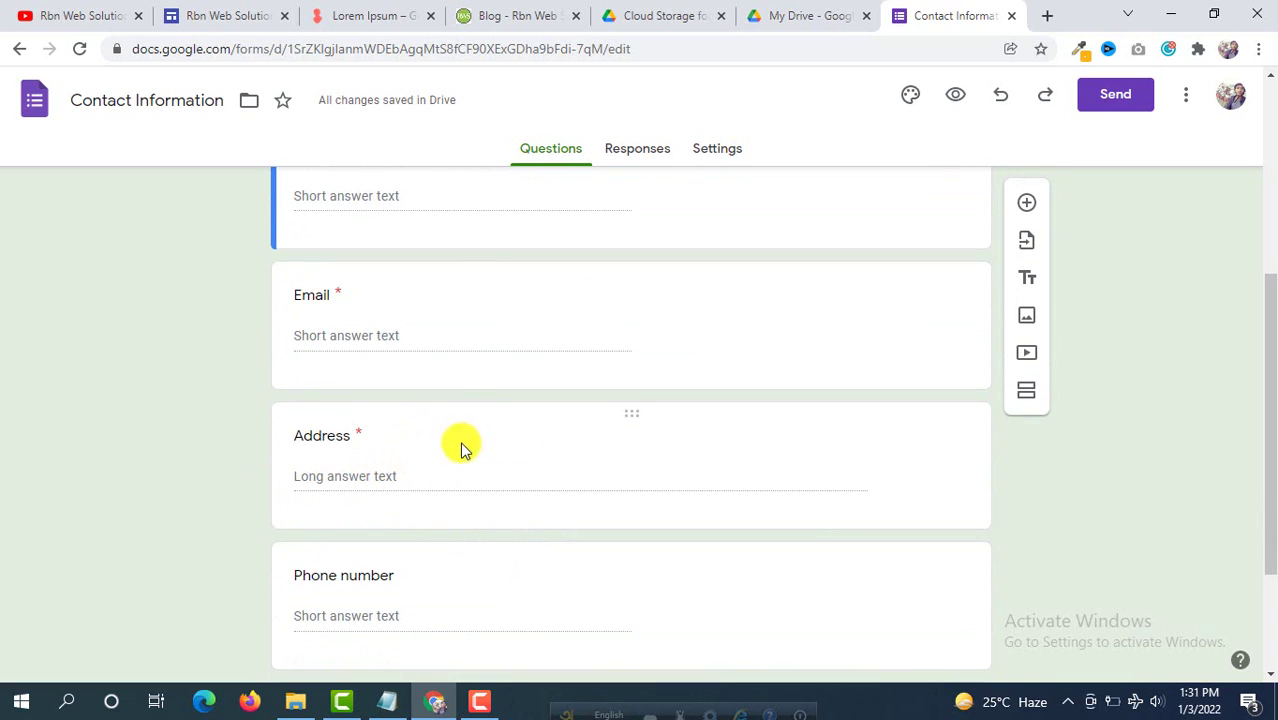
pyautogui.click(569, 438)
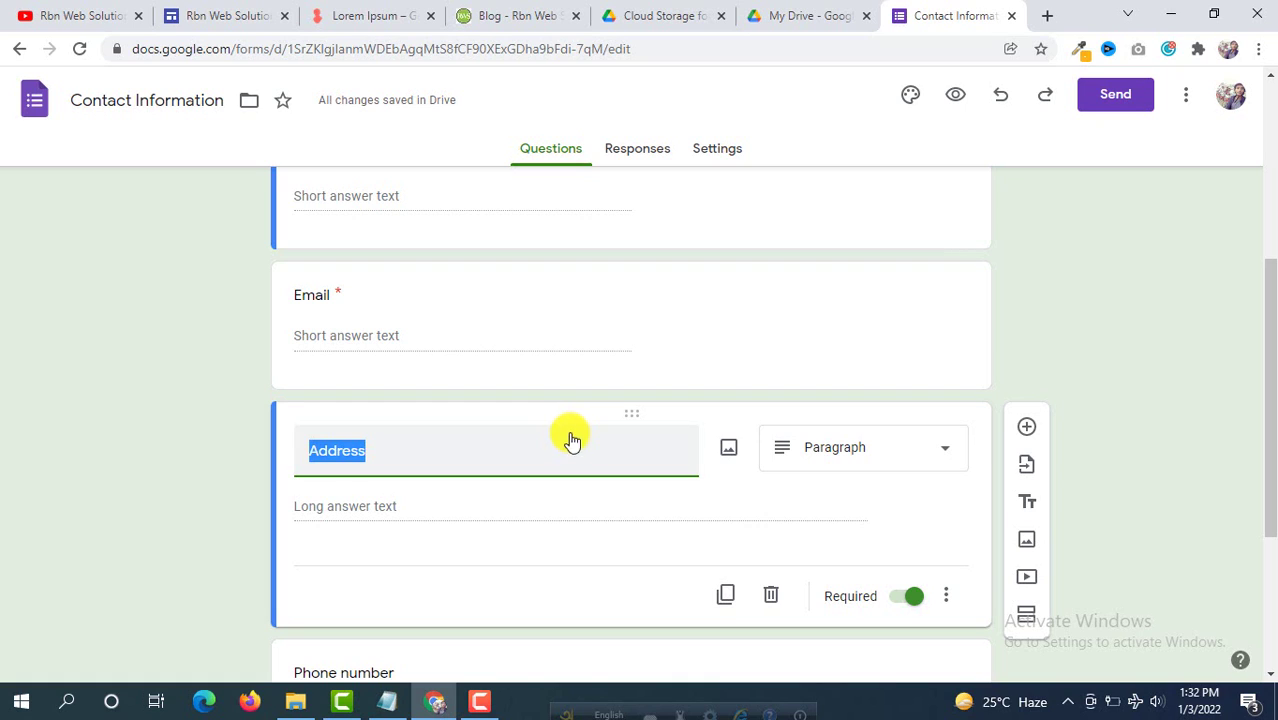
pyautogui.click(771, 598)
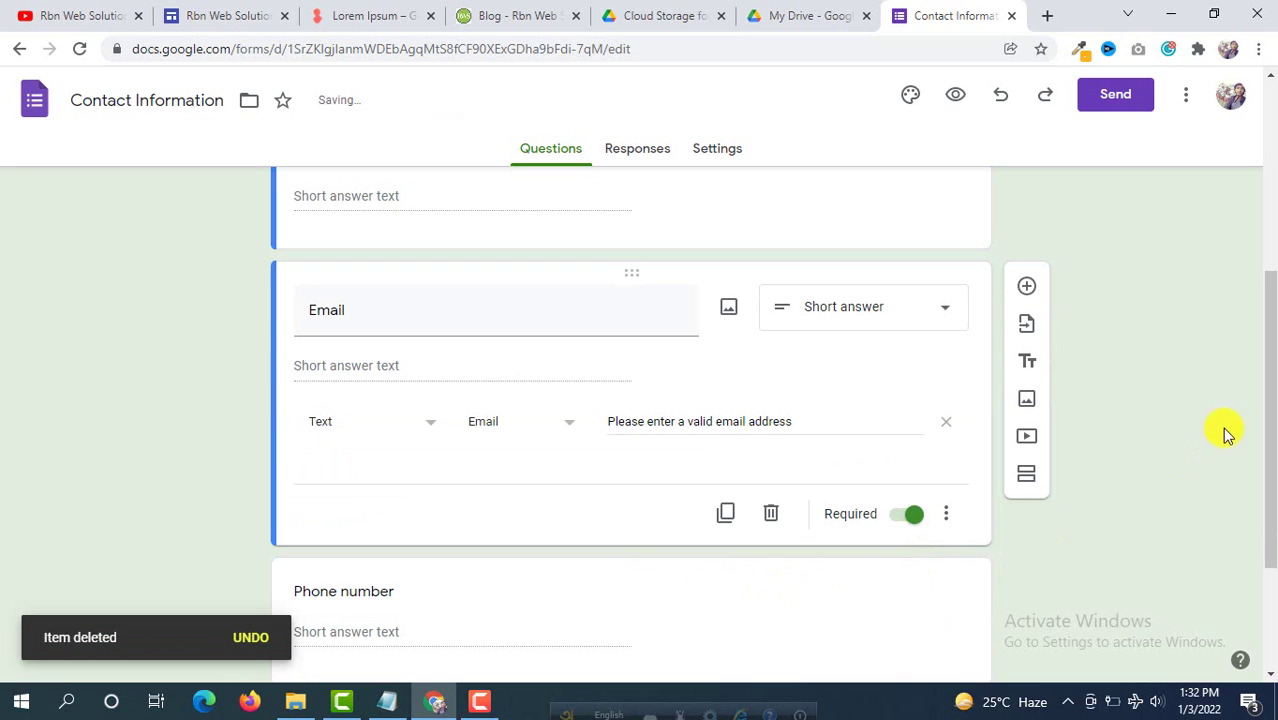
pyautogui.scroll(-2, 1008, 380)
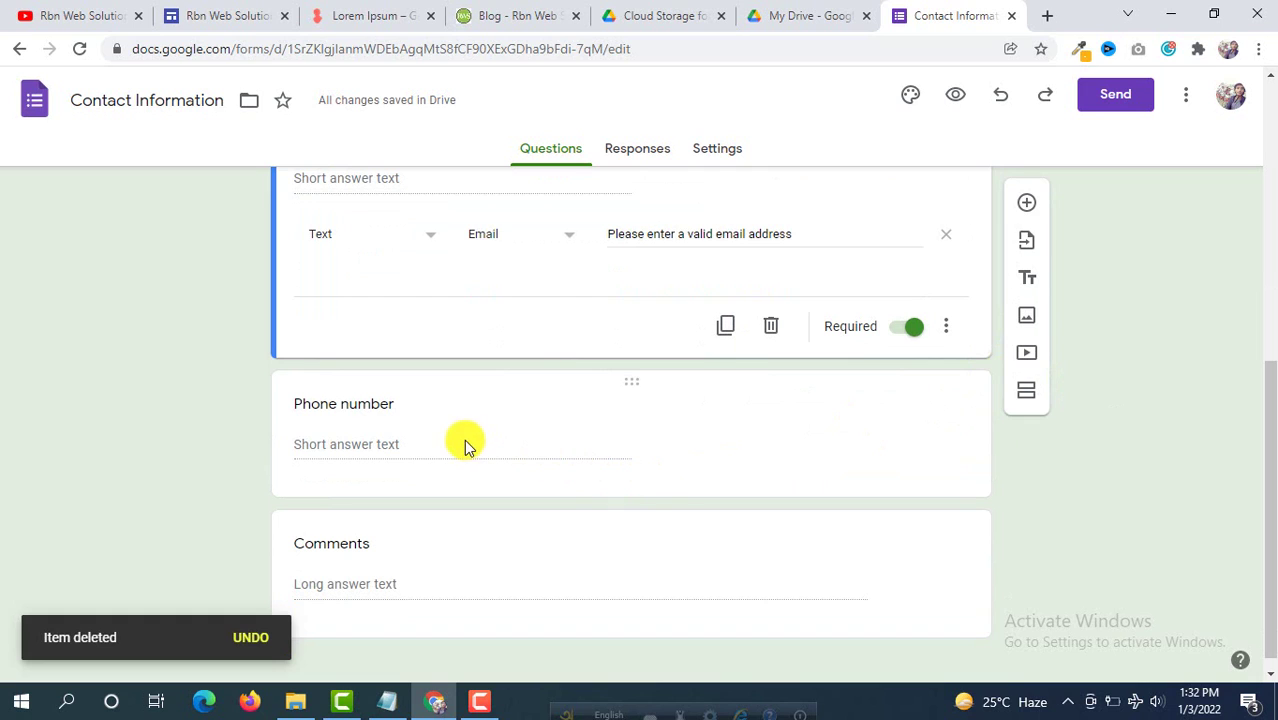
pyautogui.click(400, 446)
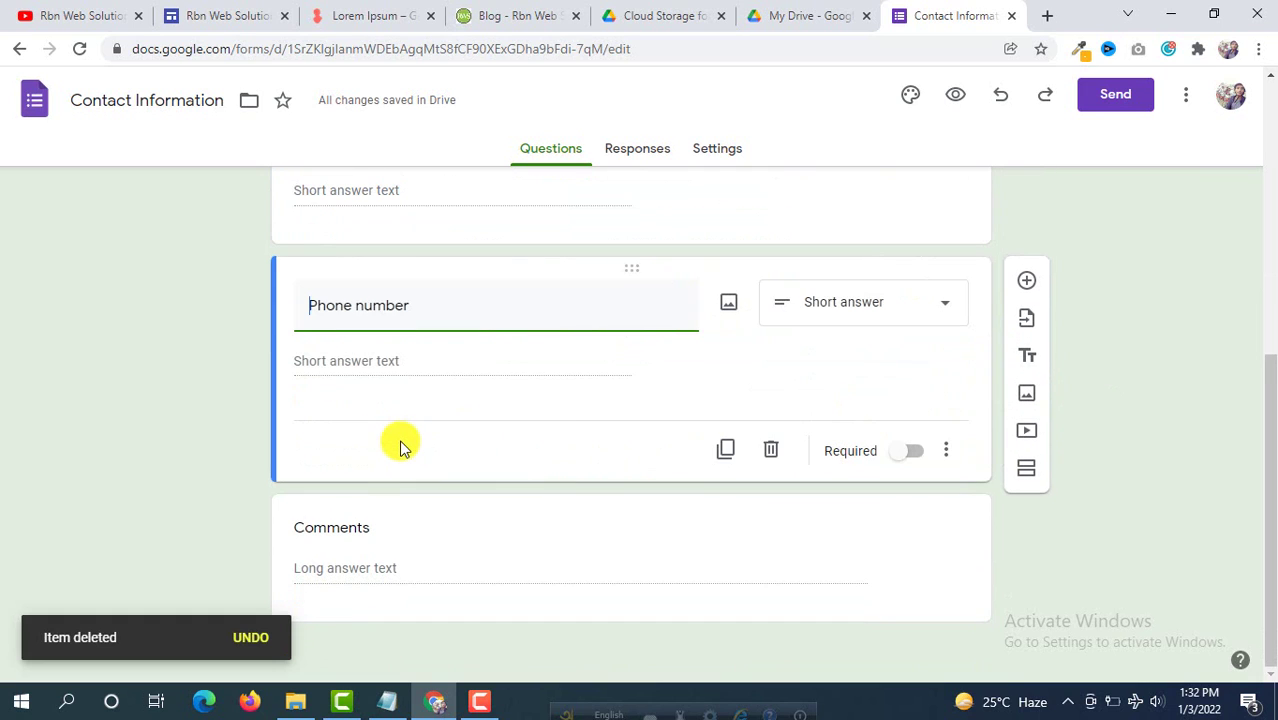
pyautogui.click(776, 453)
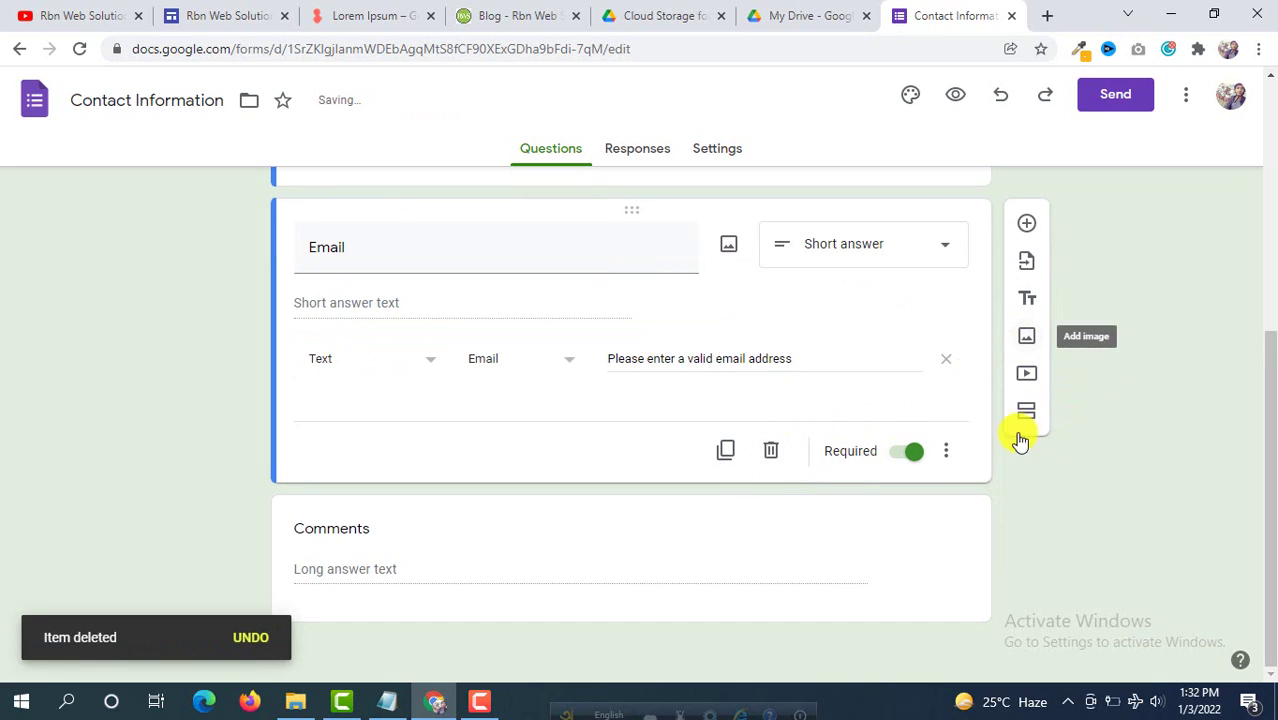
# Step: Rename the Comments paragraph question to 'Massages'
pyautogui.click(365, 531)
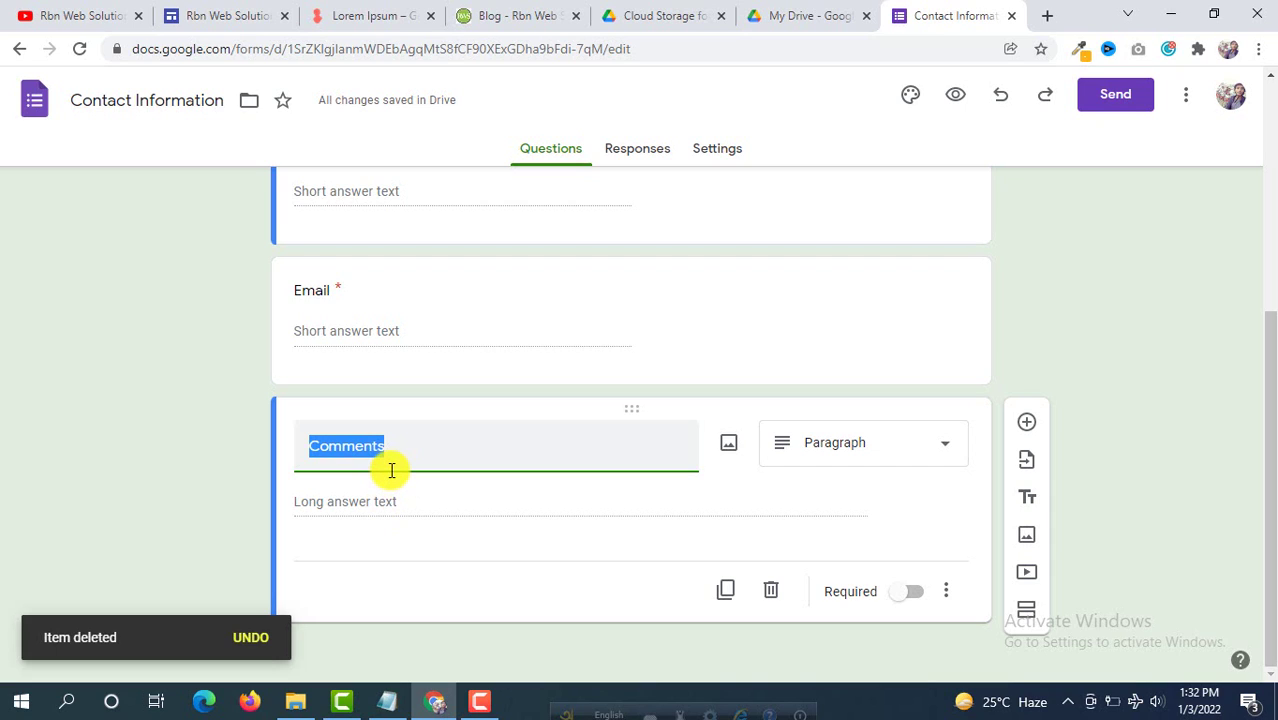
pyautogui.write('Massages')
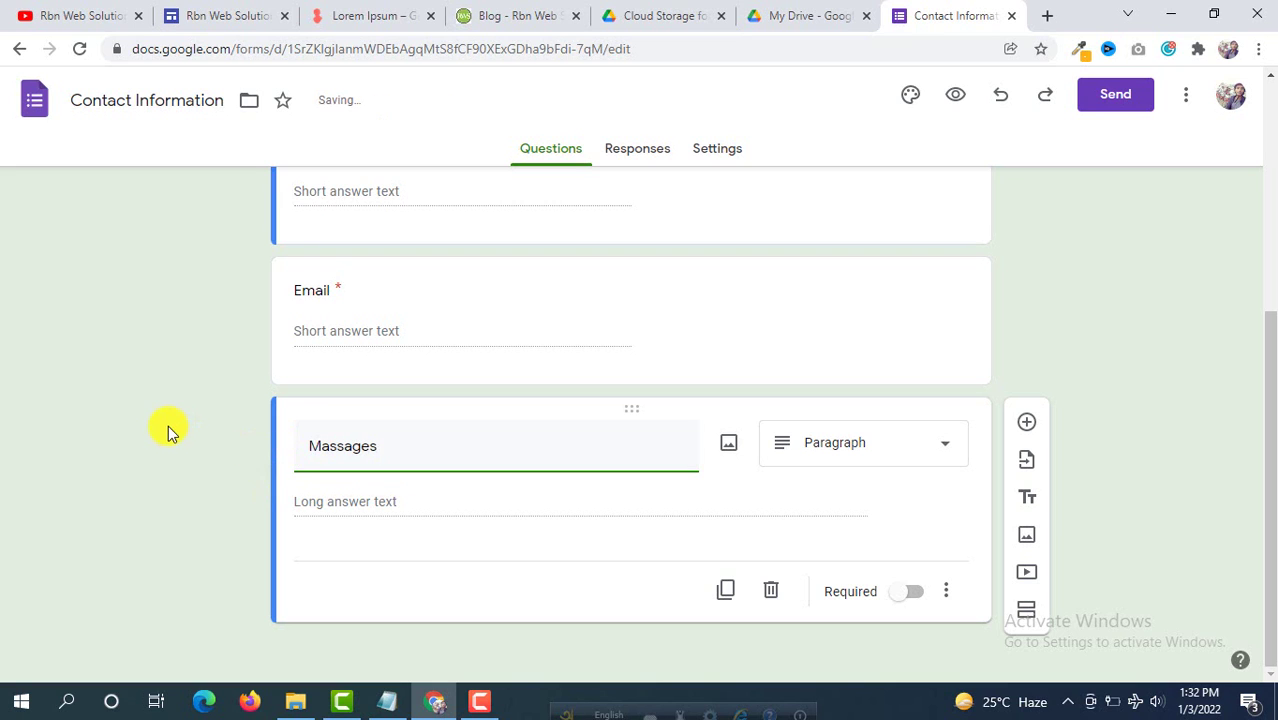
pyautogui.scroll(2, 393, 441)
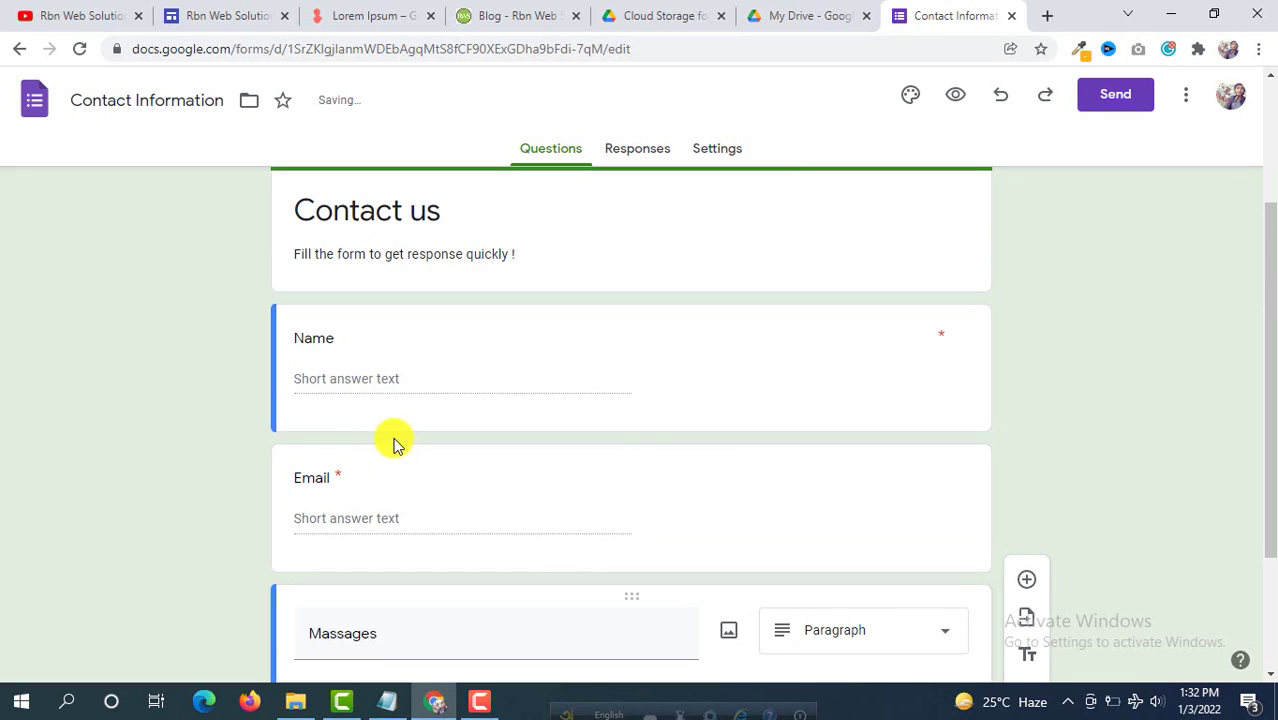
pyautogui.scroll(-1, 396, 445)
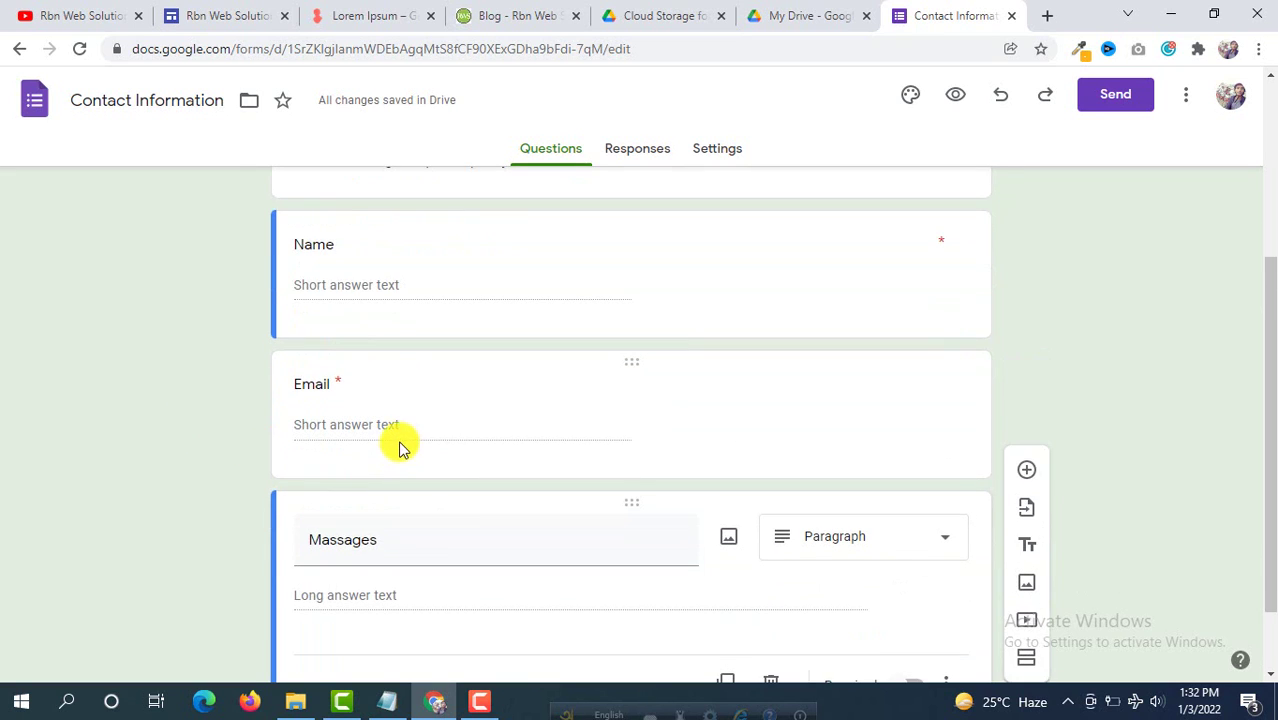
# Step: Add a multiple-choice question 'Do you follow our youtube videos?' with options Yes and No
pyautogui.click(1026, 474)
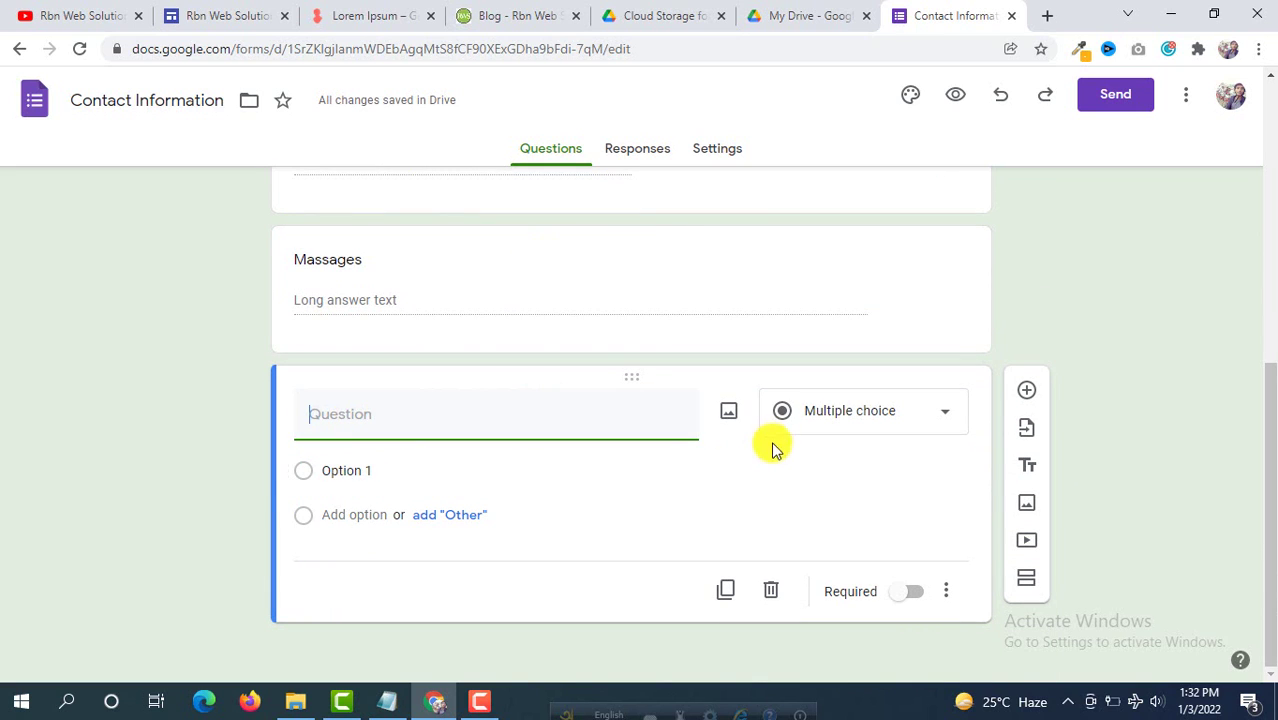
pyautogui.click(944, 420)
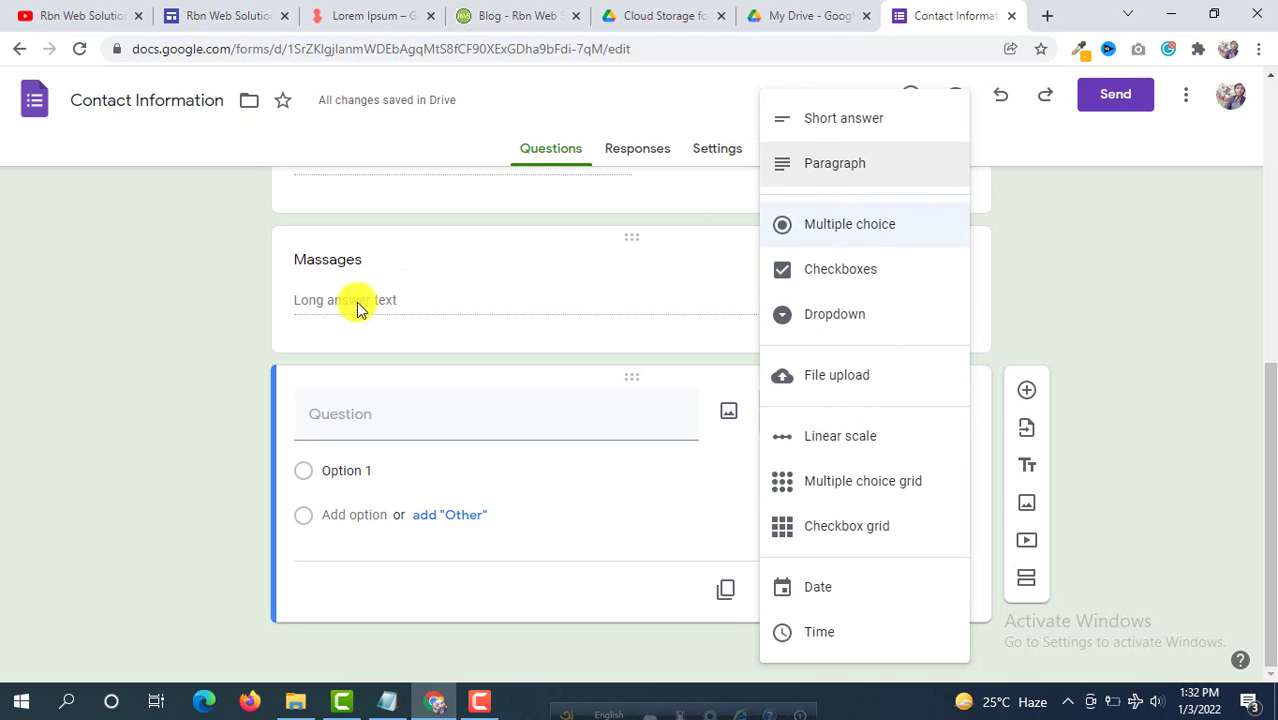
pyautogui.scroll(1, 350, 222)
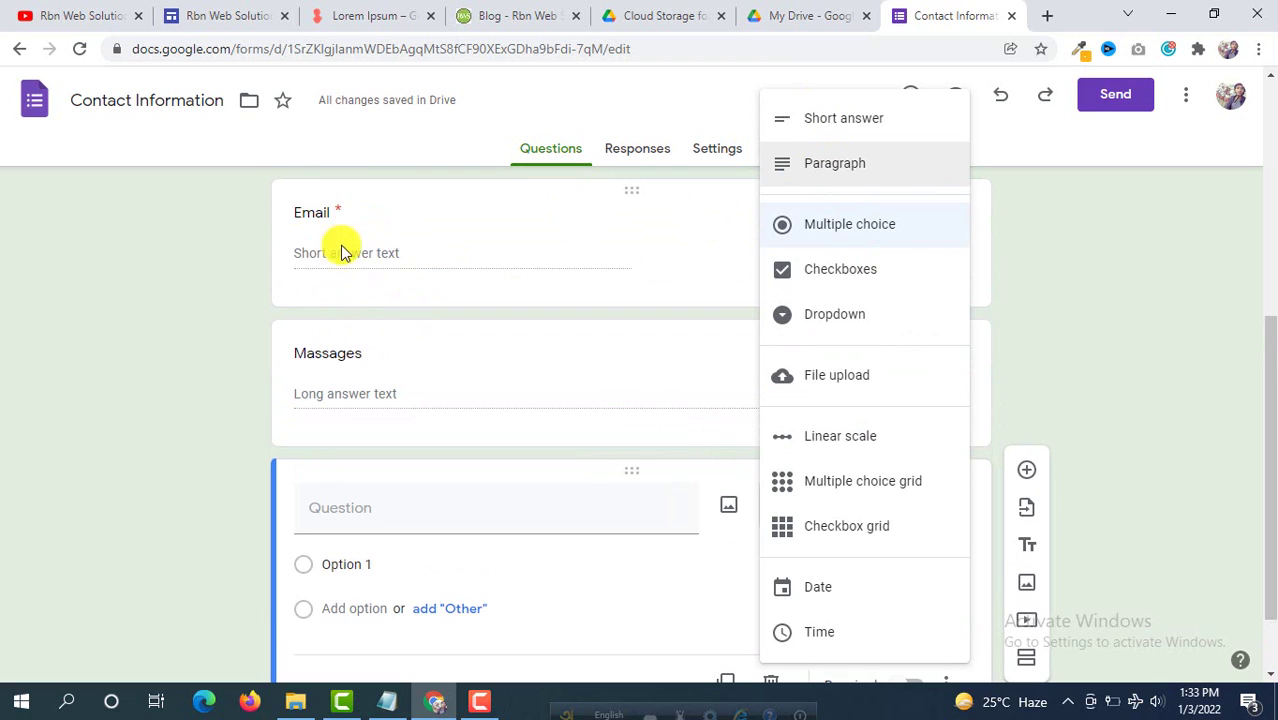
pyautogui.scroll(-1, 405, 251)
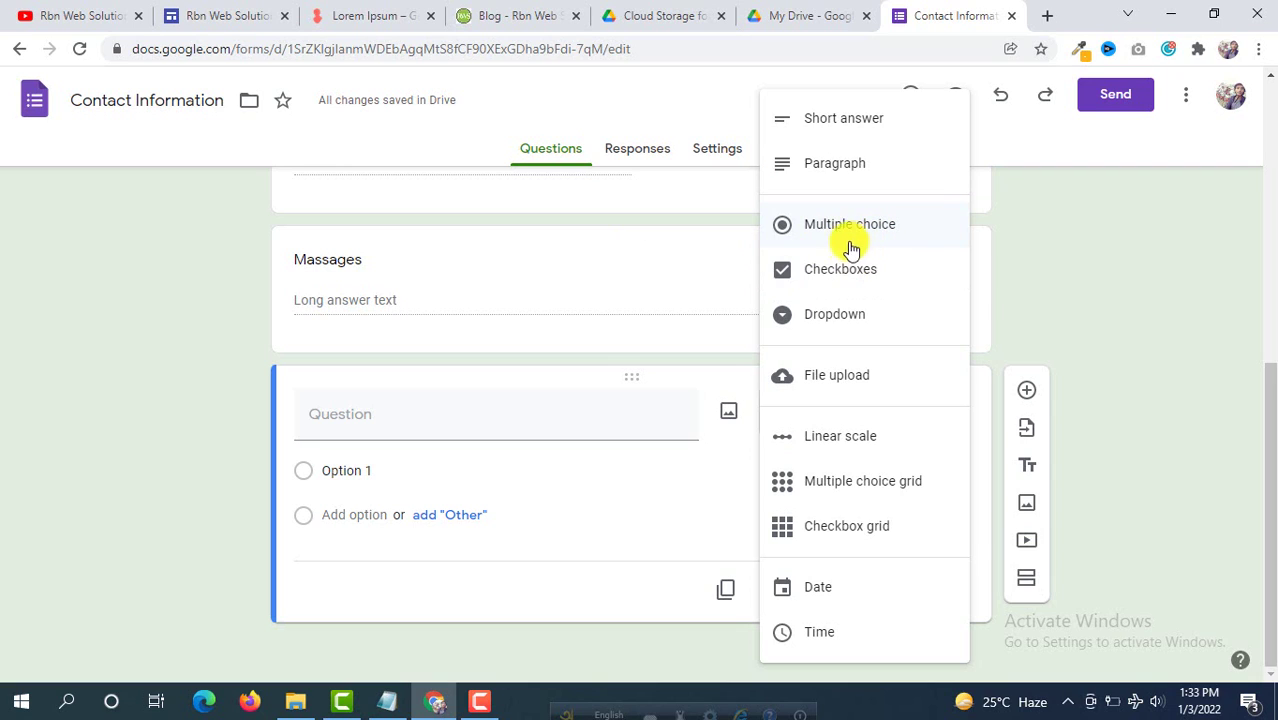
pyautogui.click(490, 478)
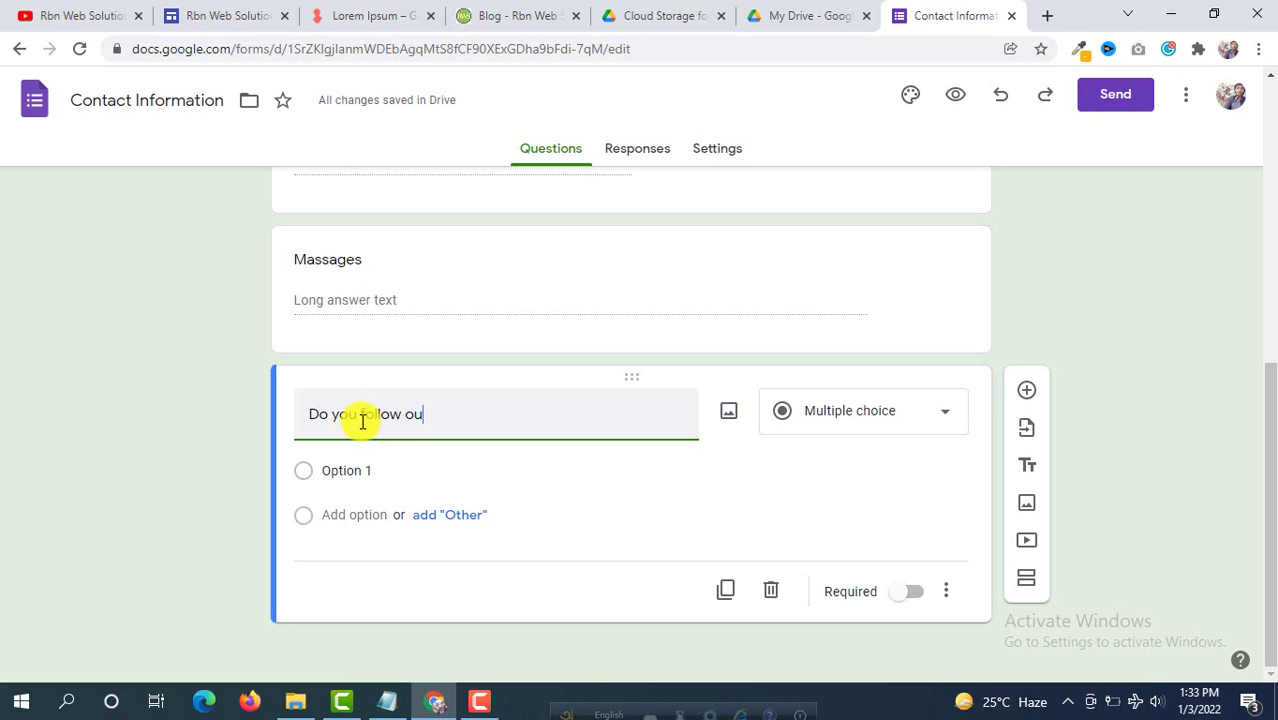
pyautogui.write('utube videos?')
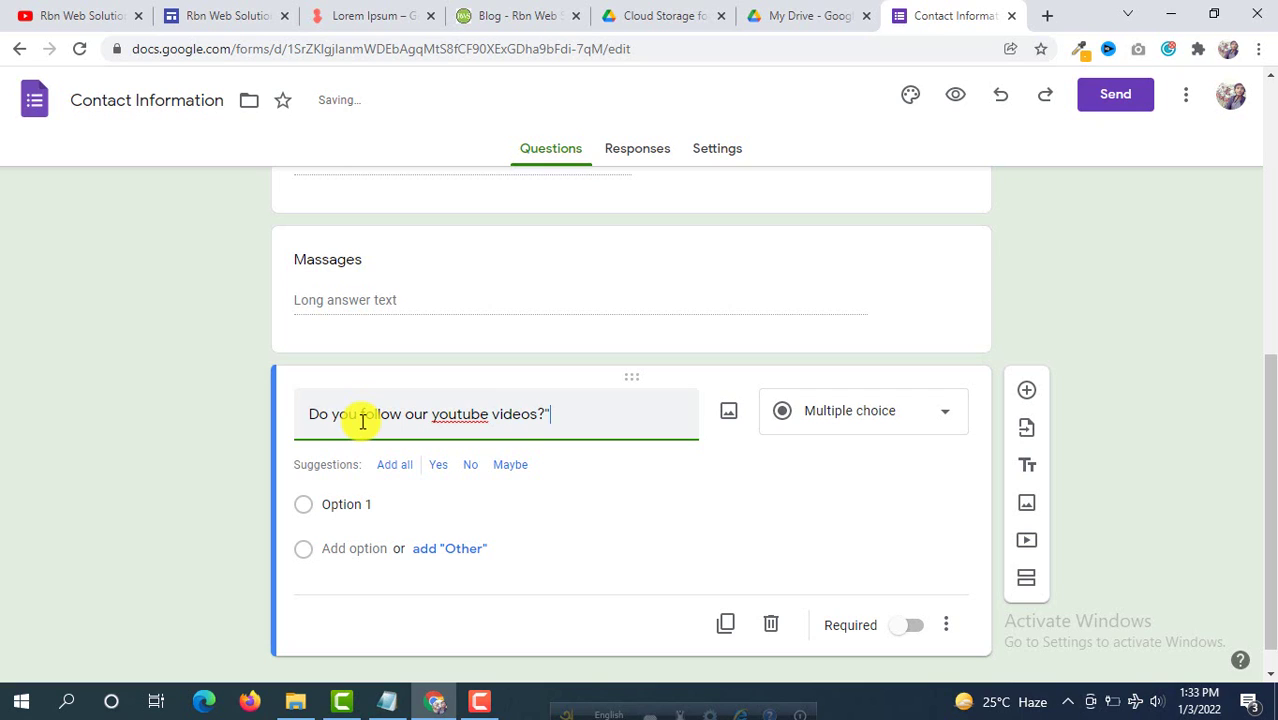
pyautogui.click(397, 504)
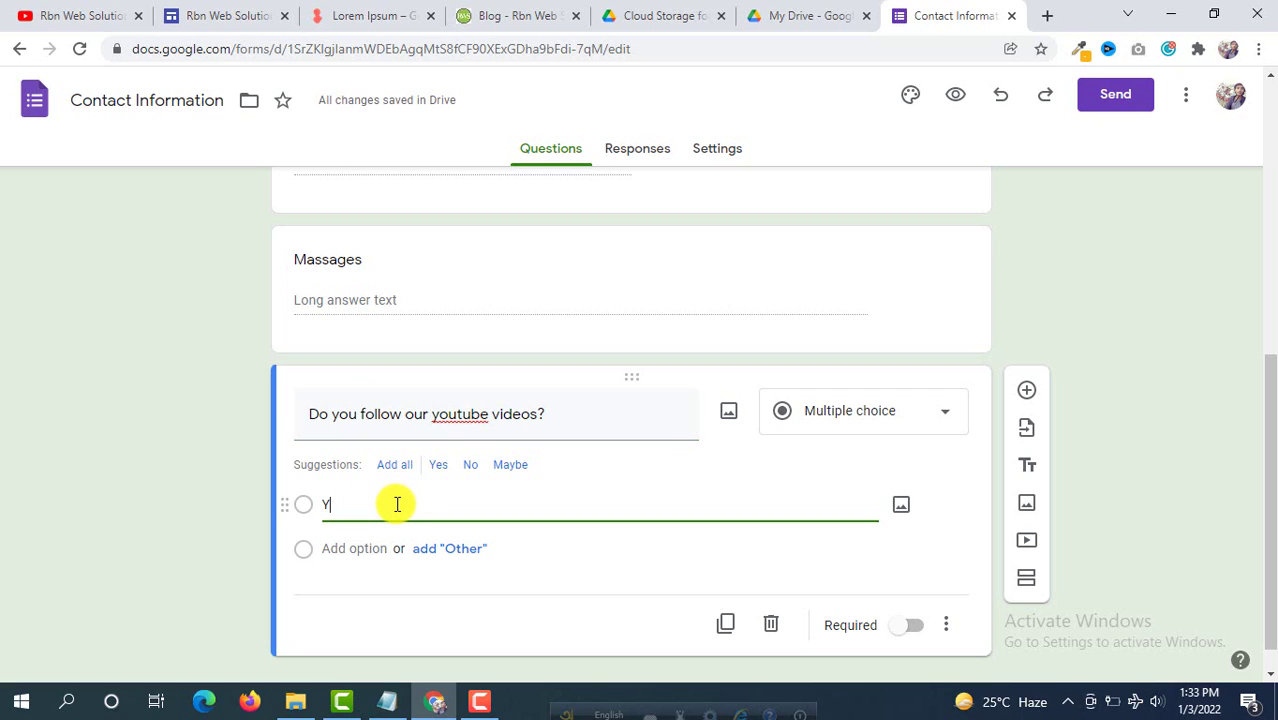
pyautogui.click(352, 550)
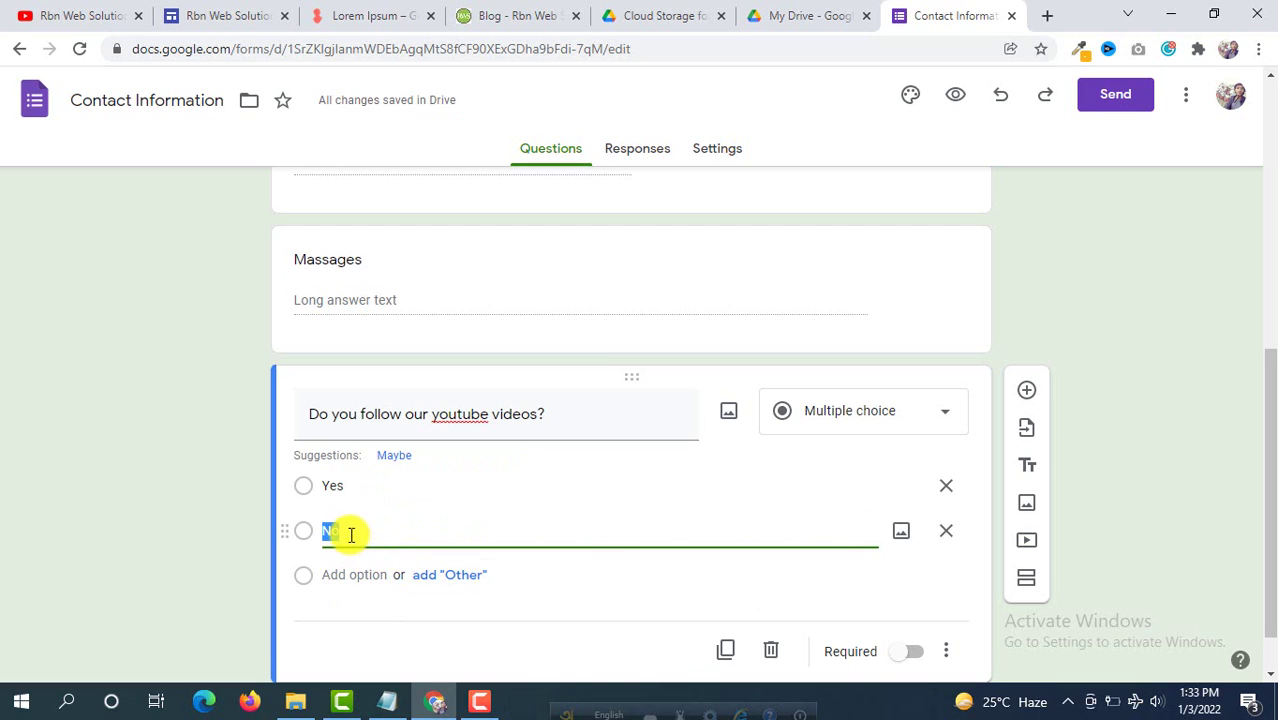
pyautogui.click(391, 522)
# Step: Move the youtube question above the Massages question
pyautogui.scroll(1, 720, 450)
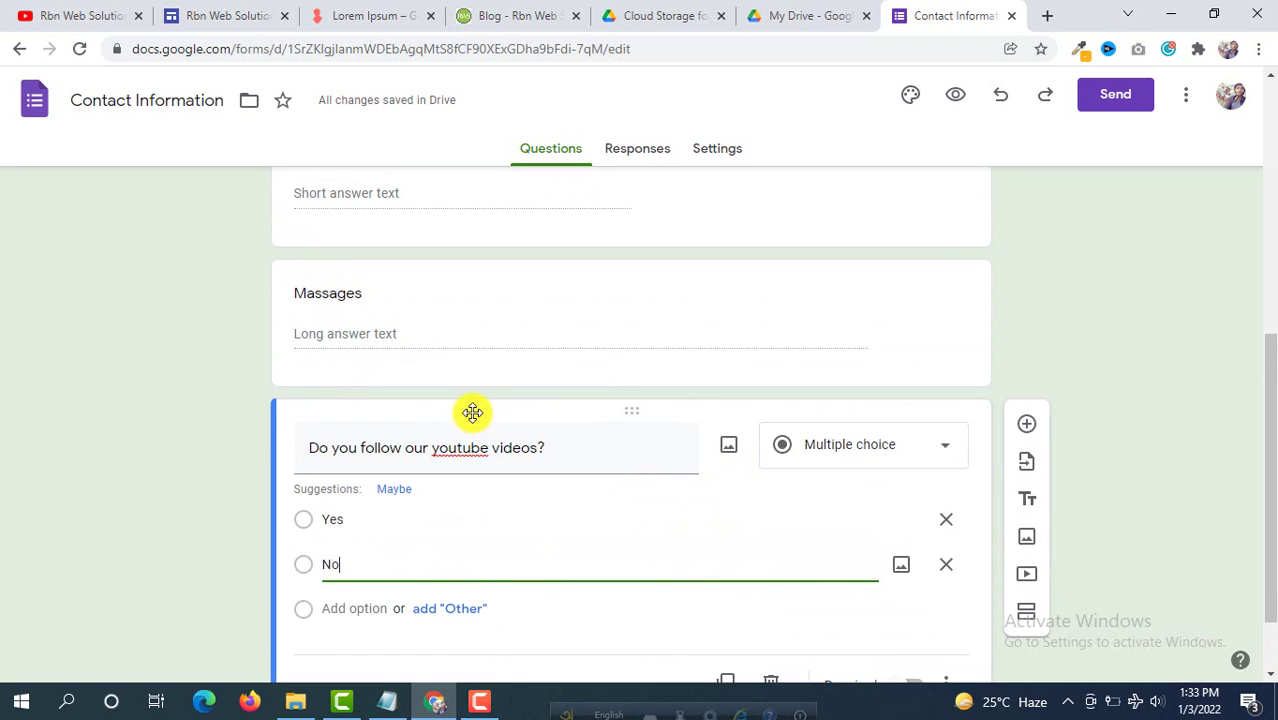
pyautogui.moveTo(473, 412); pyautogui.dragTo(531, 423)
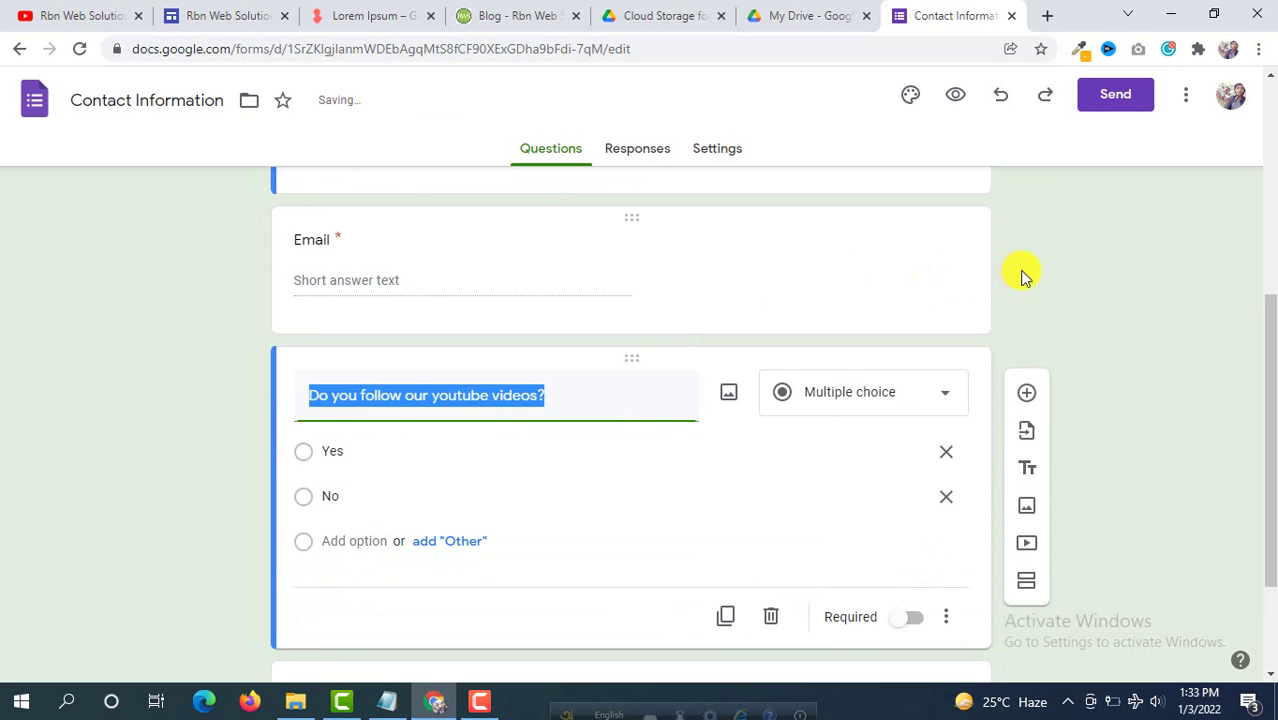
pyautogui.click(1124, 312)
pyautogui.scroll(-2, 1124, 312)
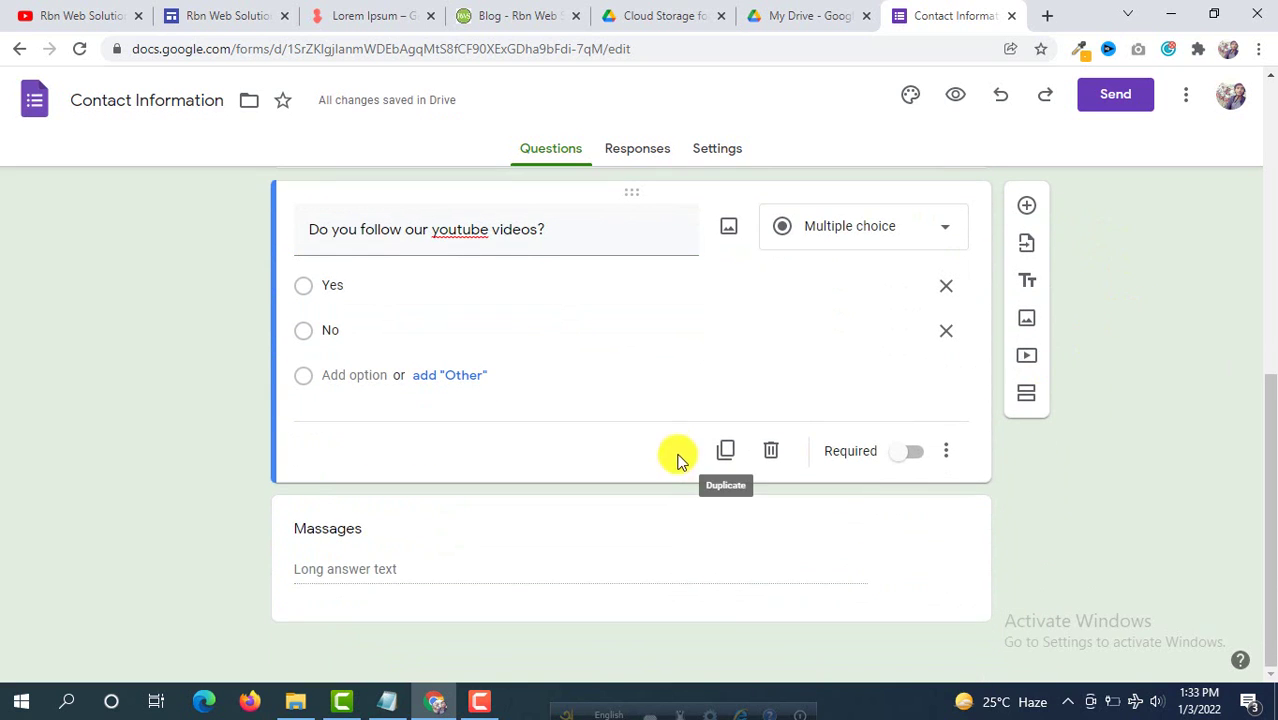
pyautogui.scroll(5, 685, 405)
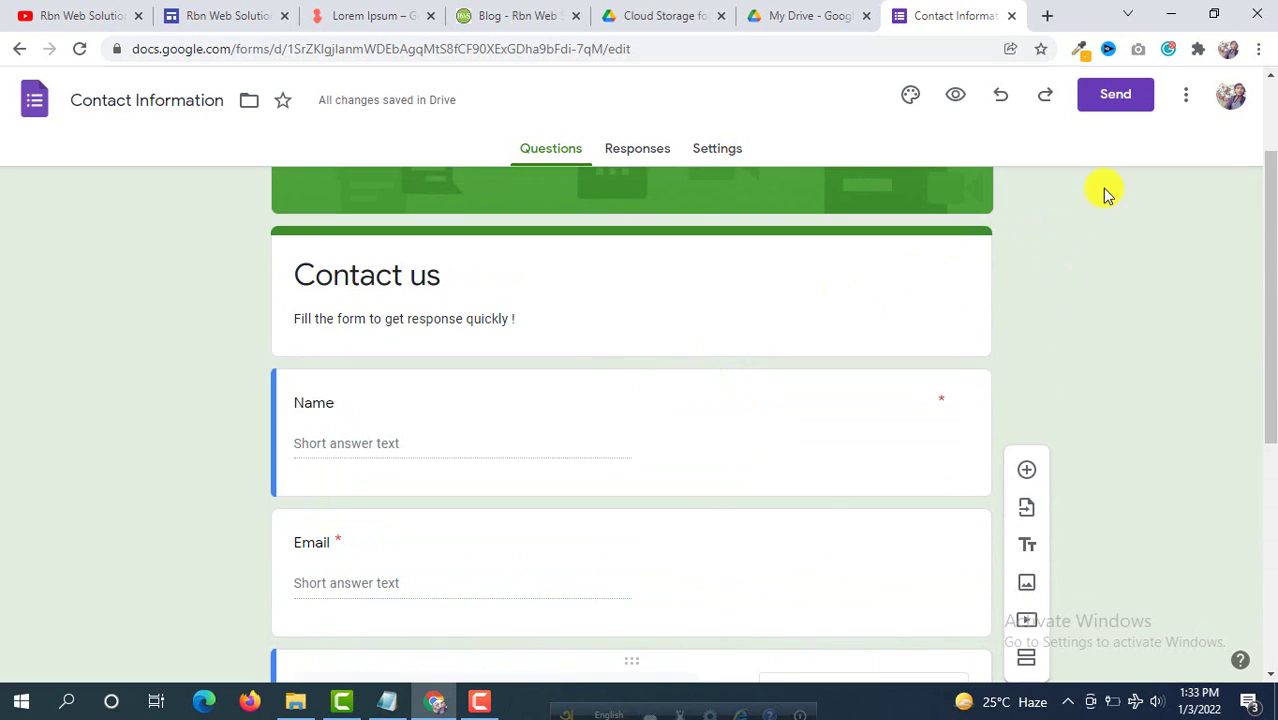
# Step: Email the Contact us form invitation to the recipient's address via the Send dialog
pyautogui.click(1131, 100)
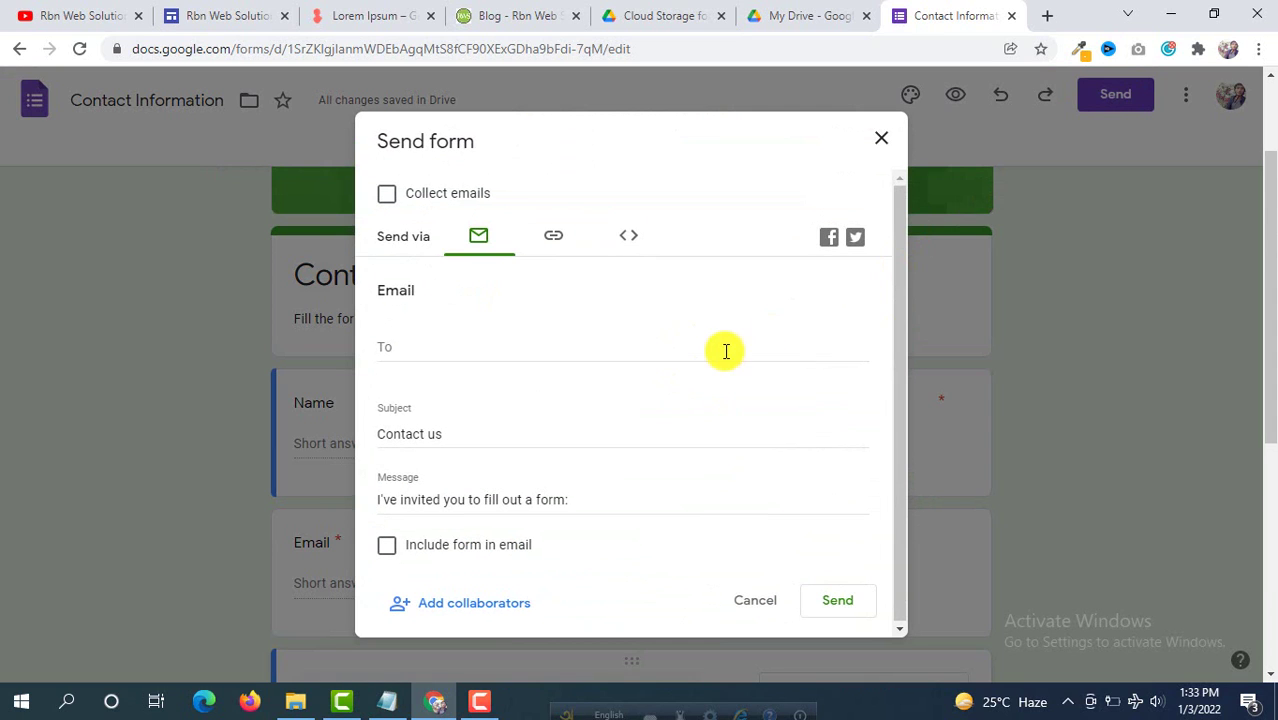
pyautogui.click(409, 349)
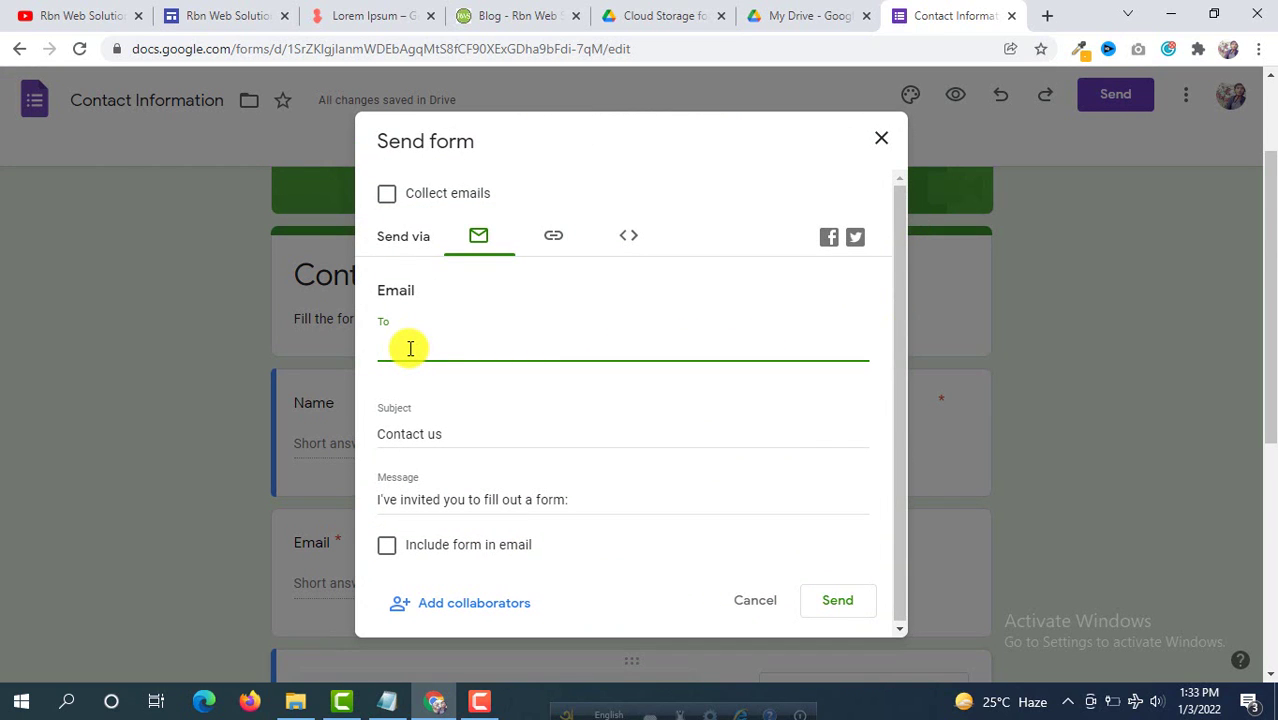
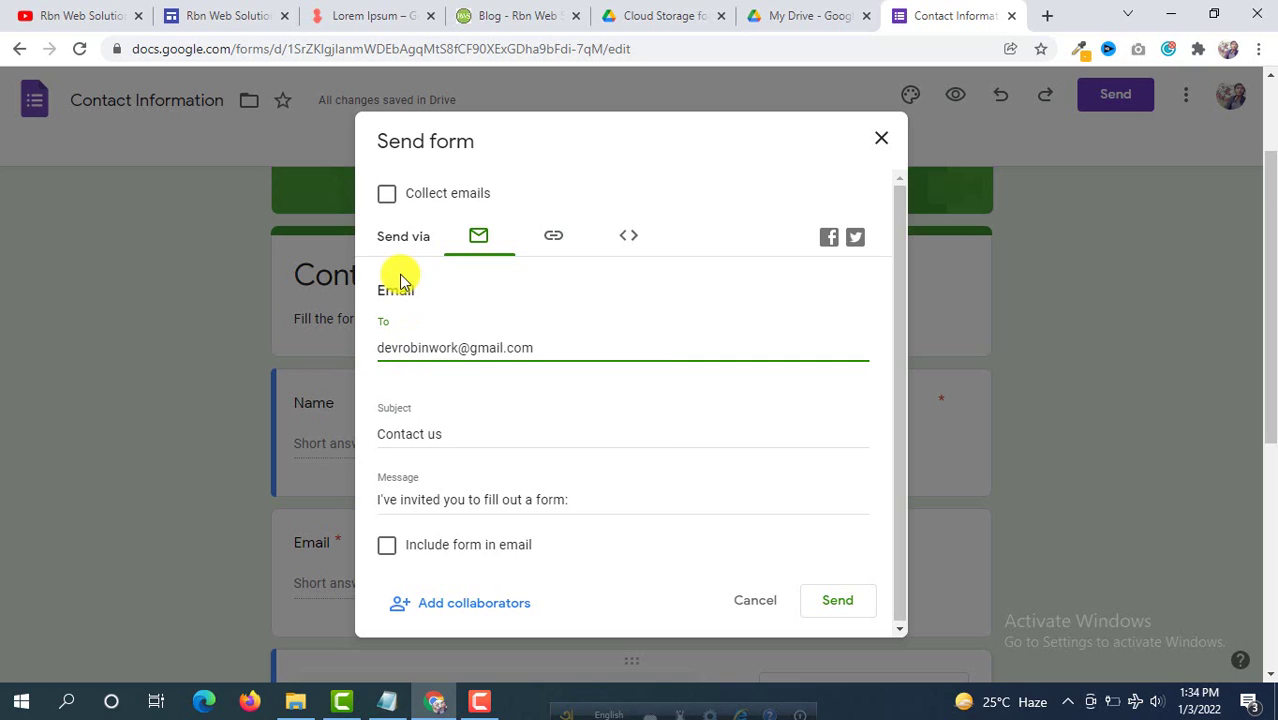
pyautogui.click(845, 607)
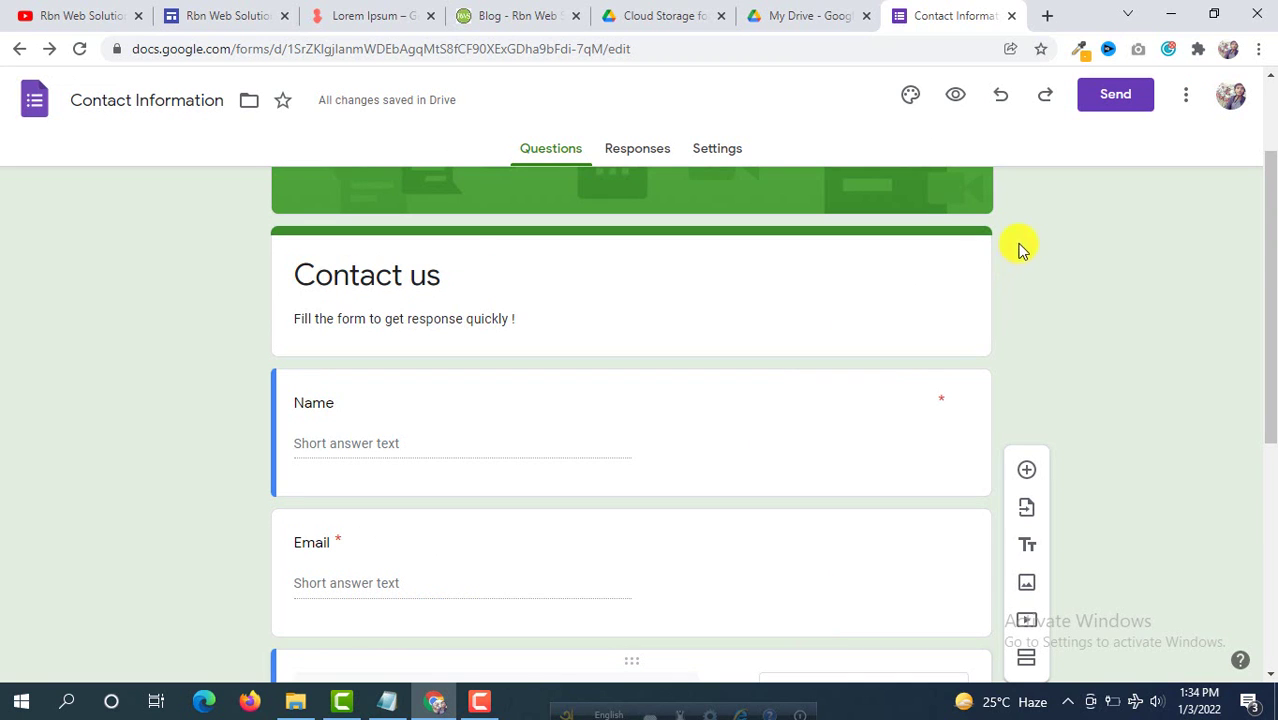
pyautogui.scroll(-2, 793, 292)
pyautogui.scroll(-3, 793, 294)
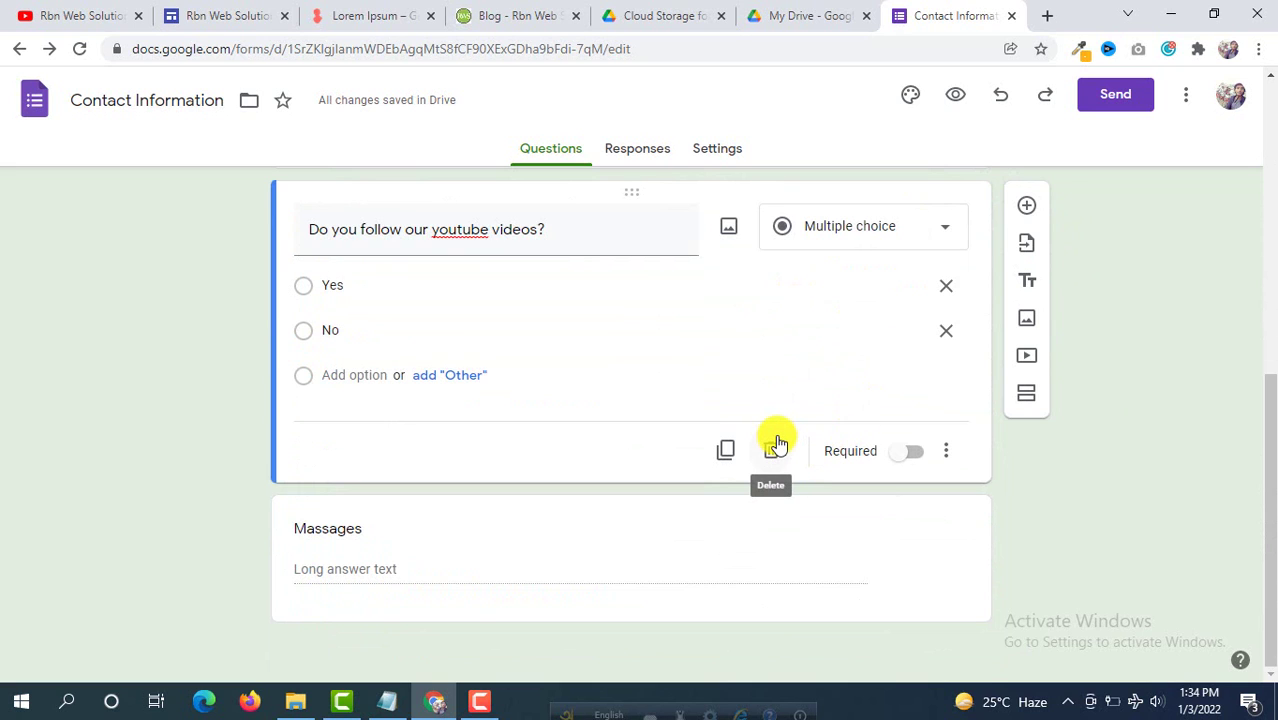
pyautogui.scroll(1, 1089, 535)
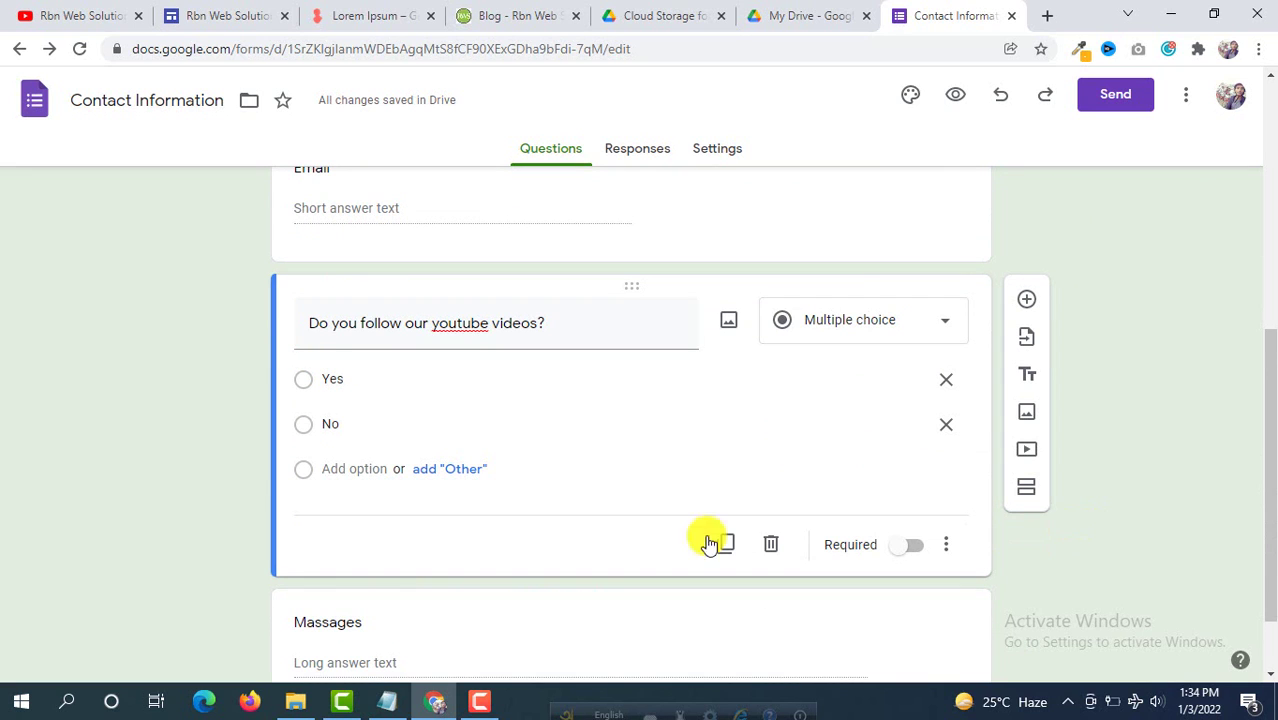
pyautogui.scroll(5, 522, 354)
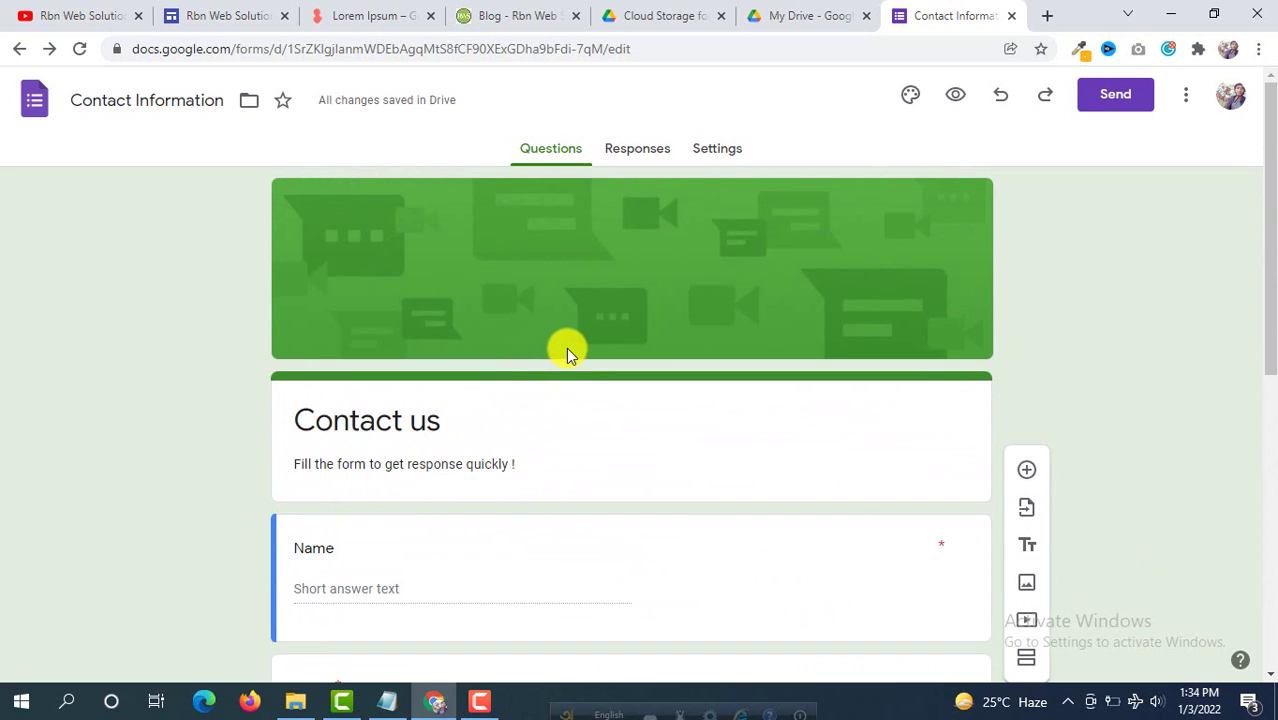
pyautogui.scroll(-4, 568, 345)
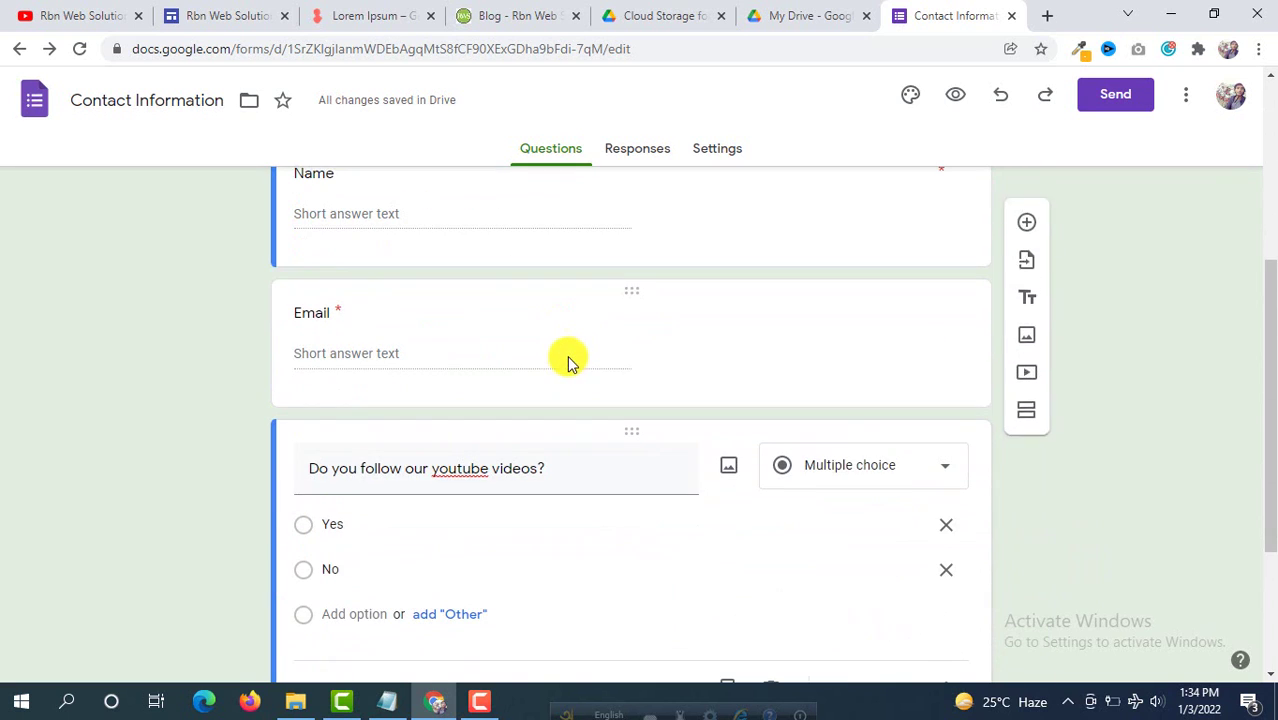
# Step: In the site editor's Insert panel, choose Forms to list recent Google Forms
pyautogui.click(238, 12)
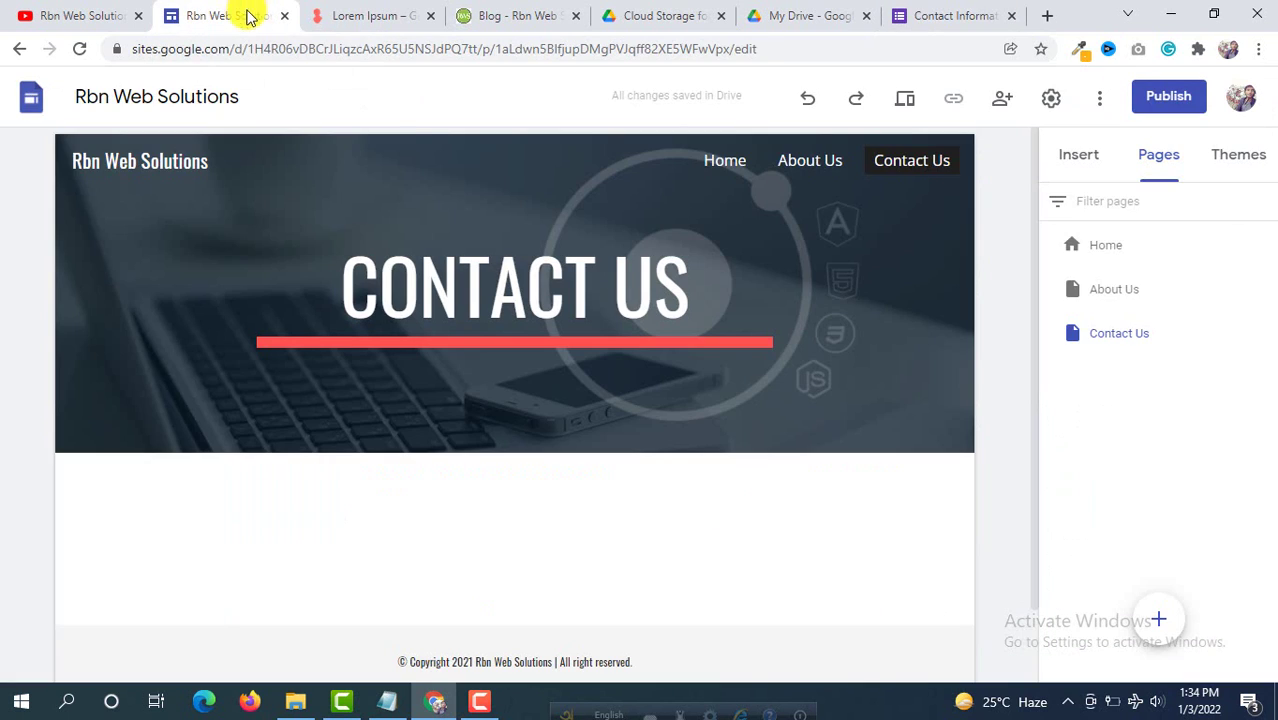
pyautogui.click(1080, 163)
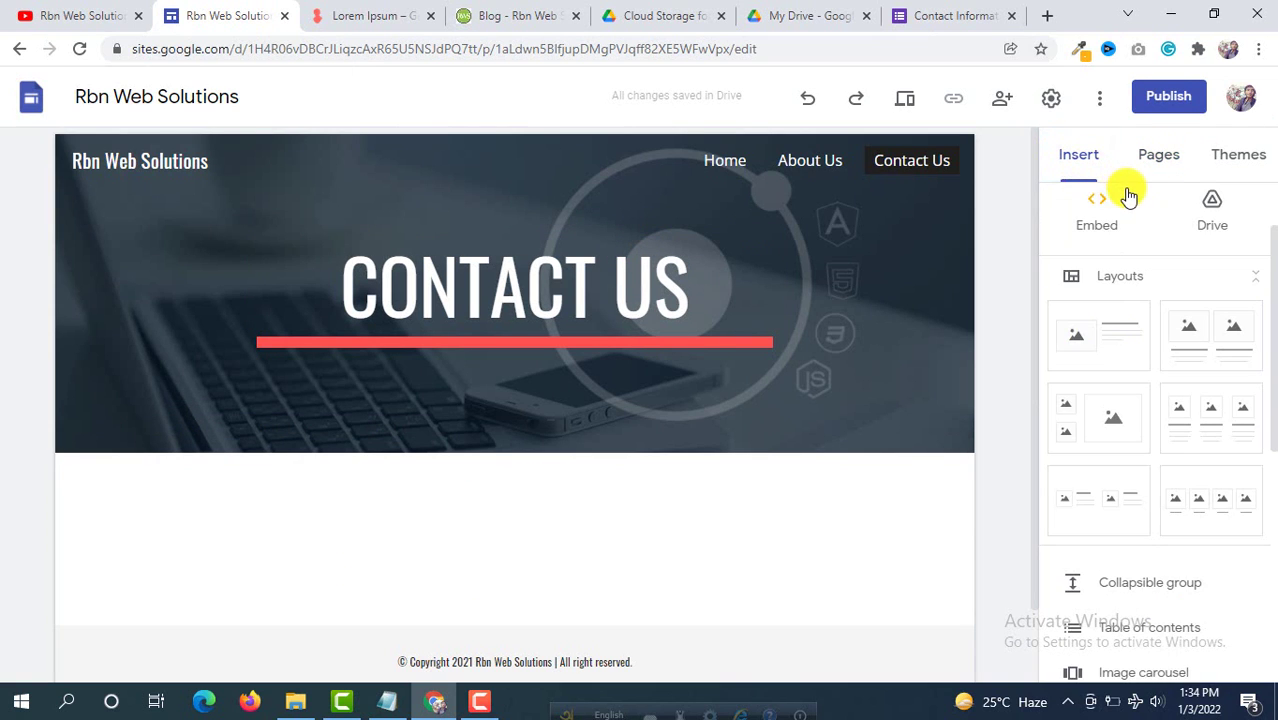
pyautogui.scroll(-1, 1128, 195)
pyautogui.scroll(-4, 1128, 195)
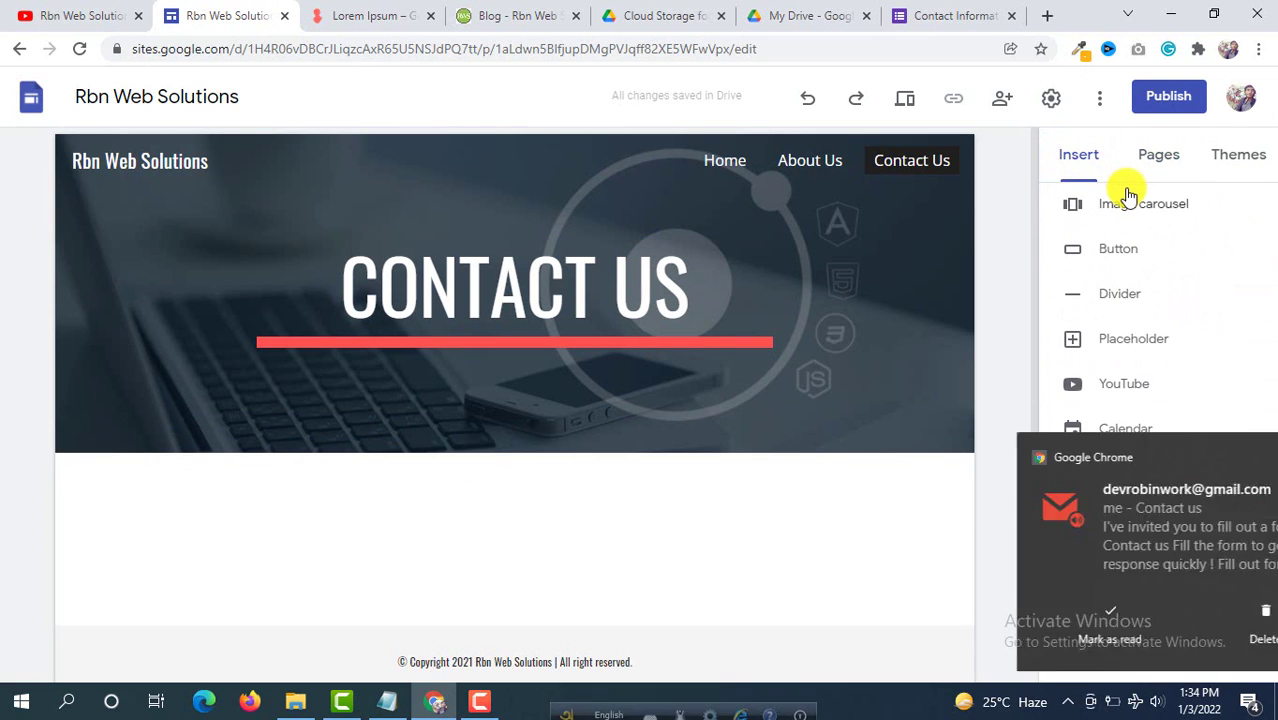
pyautogui.click(1243, 457)
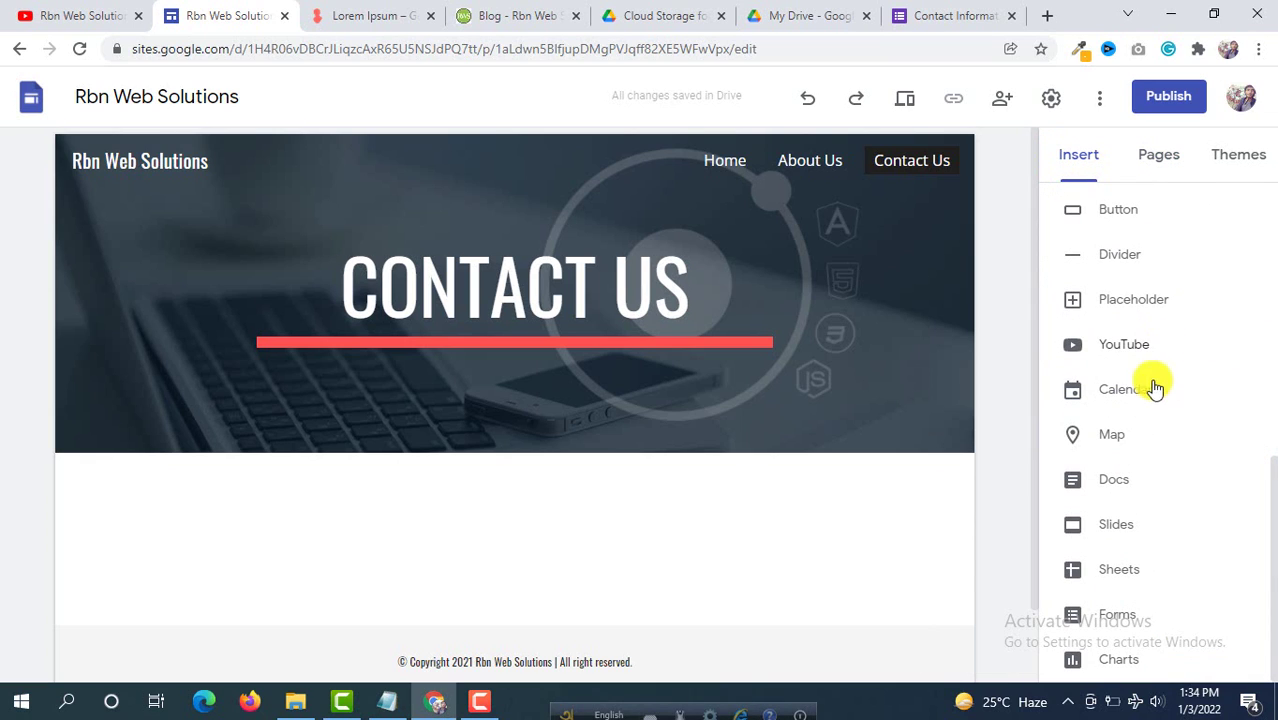
pyautogui.click(1116, 622)
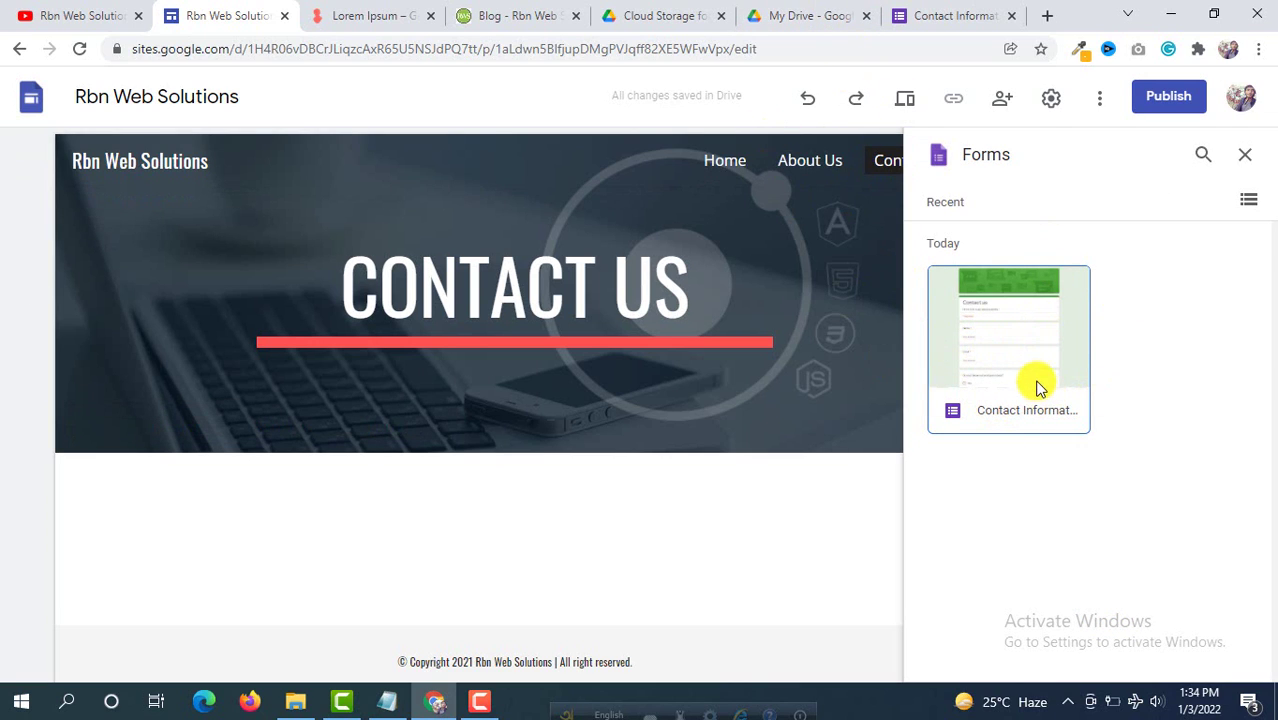
# Step: Check the Contact Information form in the other tabs and return to the Forms home
pyautogui.click(808, 12)
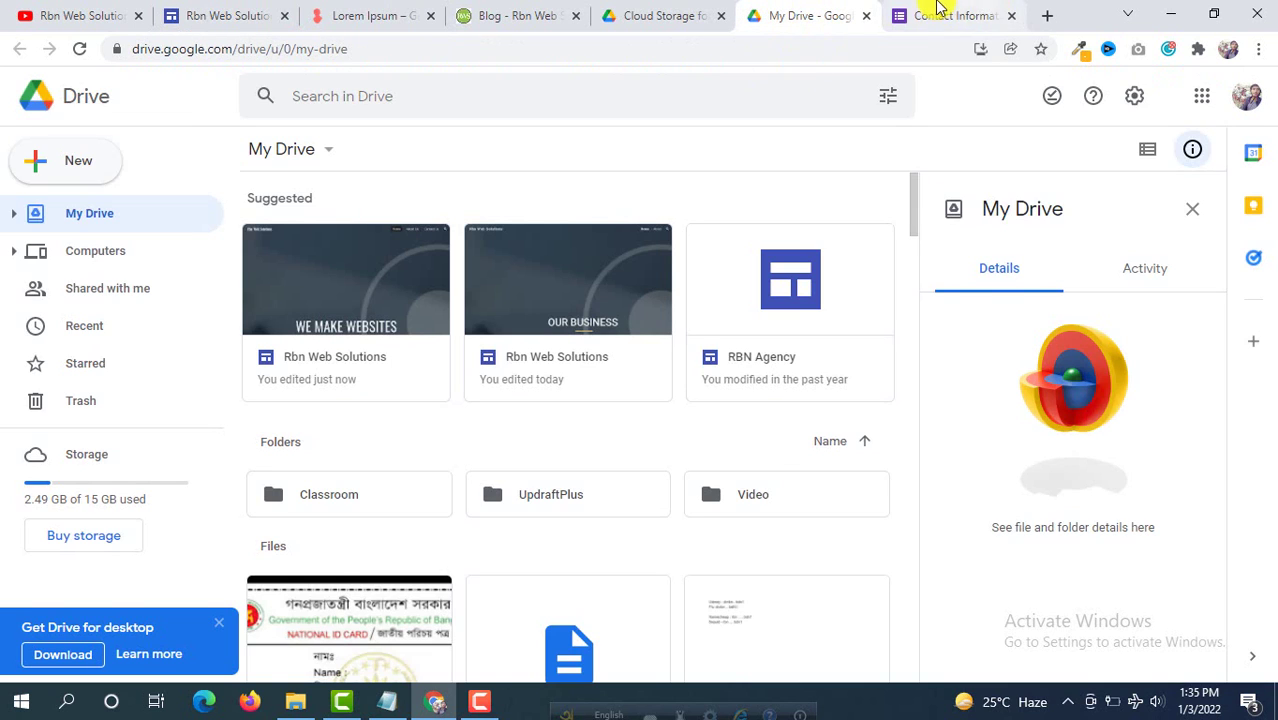
pyautogui.click(940, 14)
pyautogui.scroll(4, 529, 280)
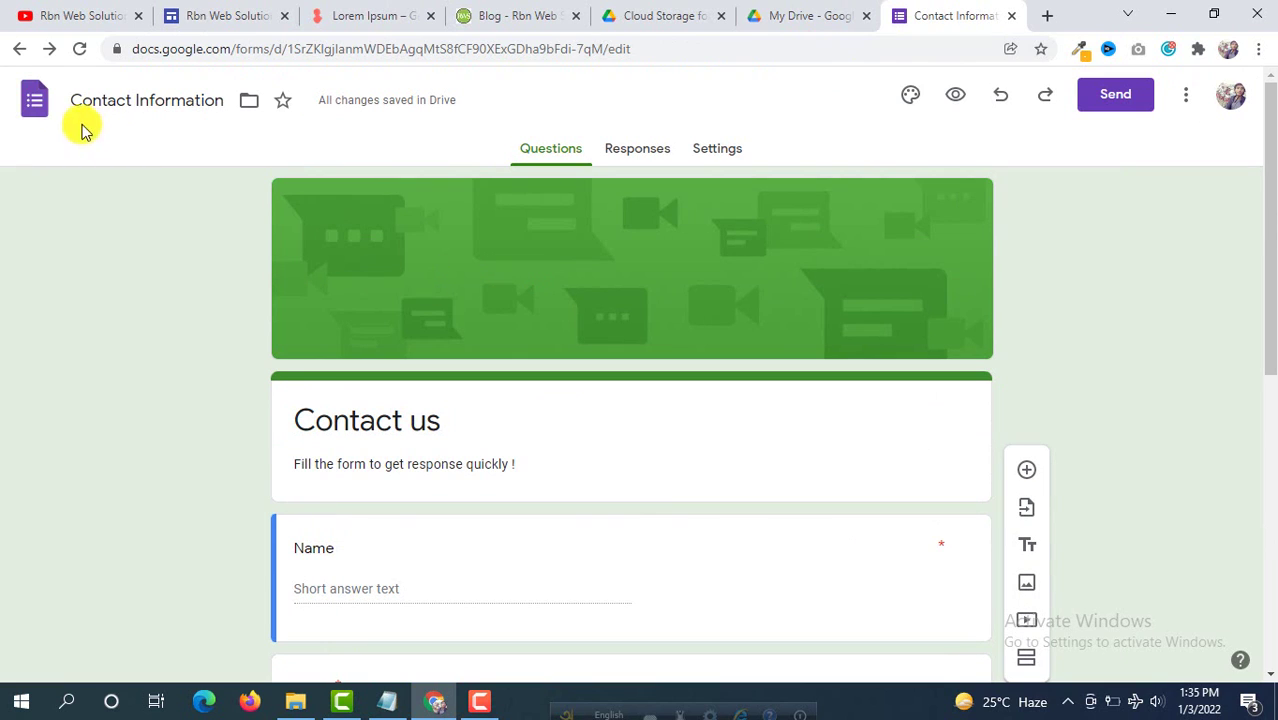
pyautogui.click(22, 52)
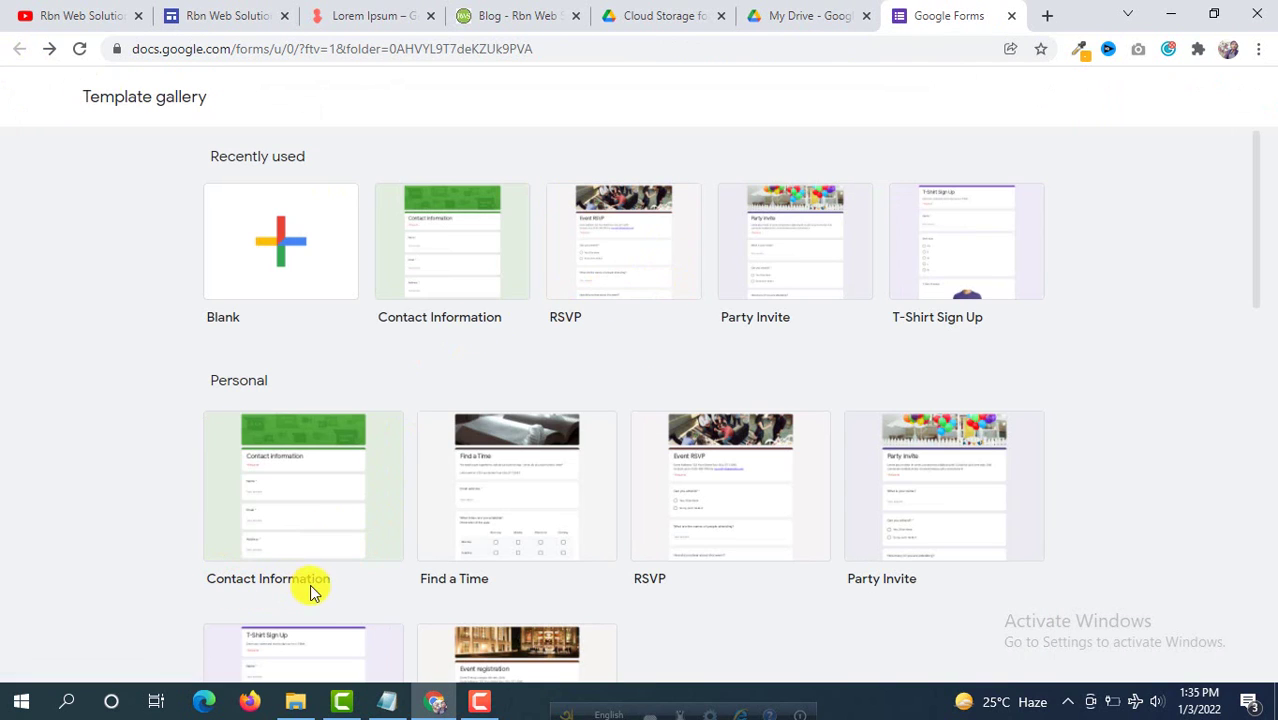
# Step: Select the Contact Information form in the Sites Forms panel and insert it on the page
pyautogui.click(257, 15)
pyautogui.click(1030, 369)
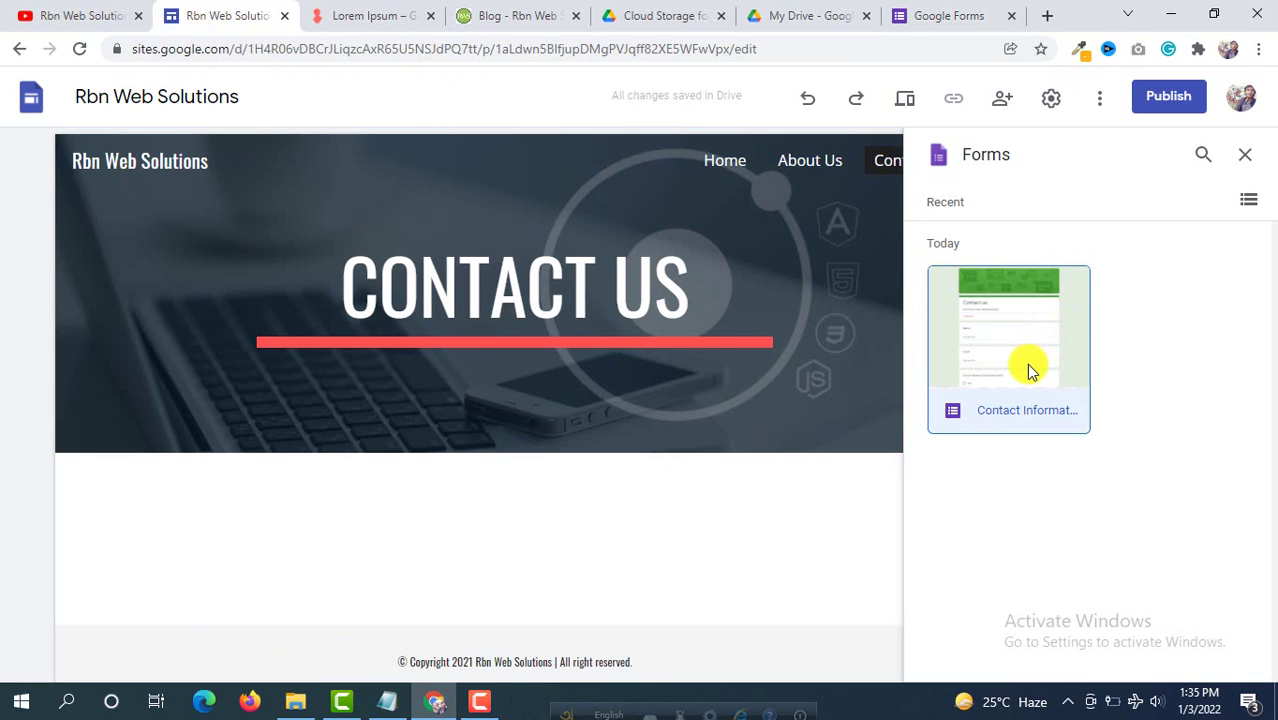
pyautogui.scroll(-1, 600, 308)
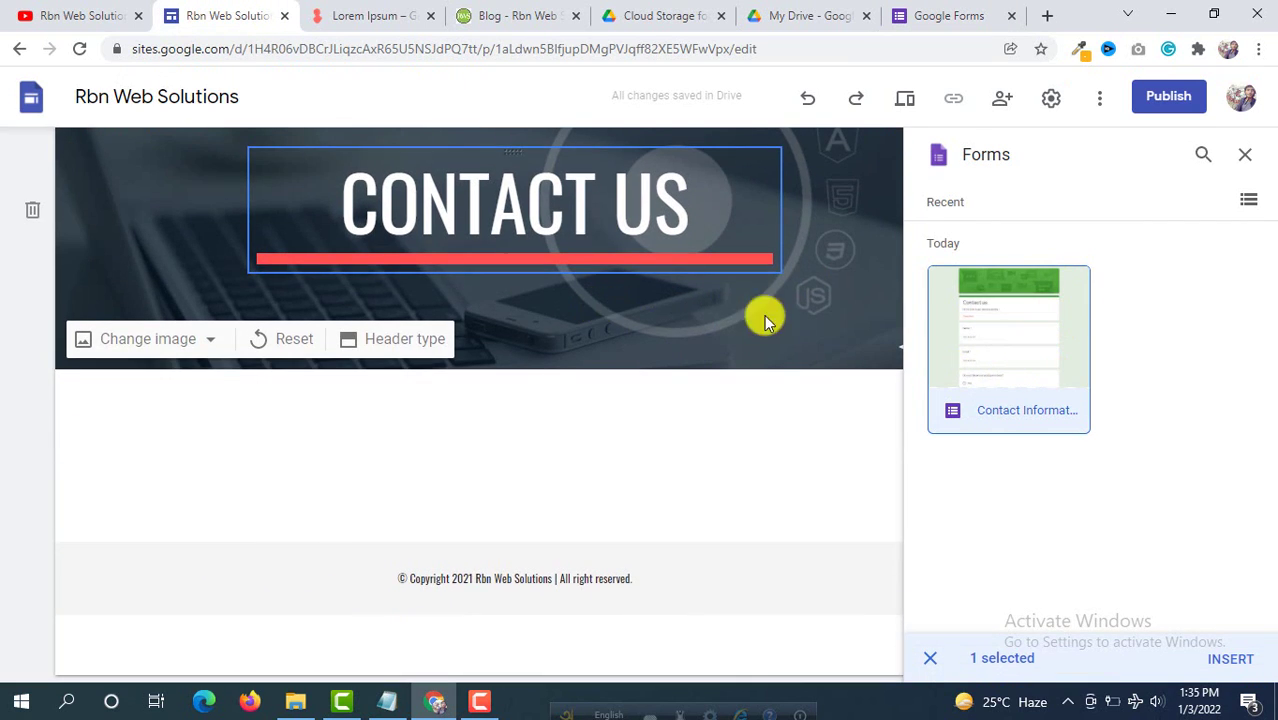
pyautogui.click(1022, 362)
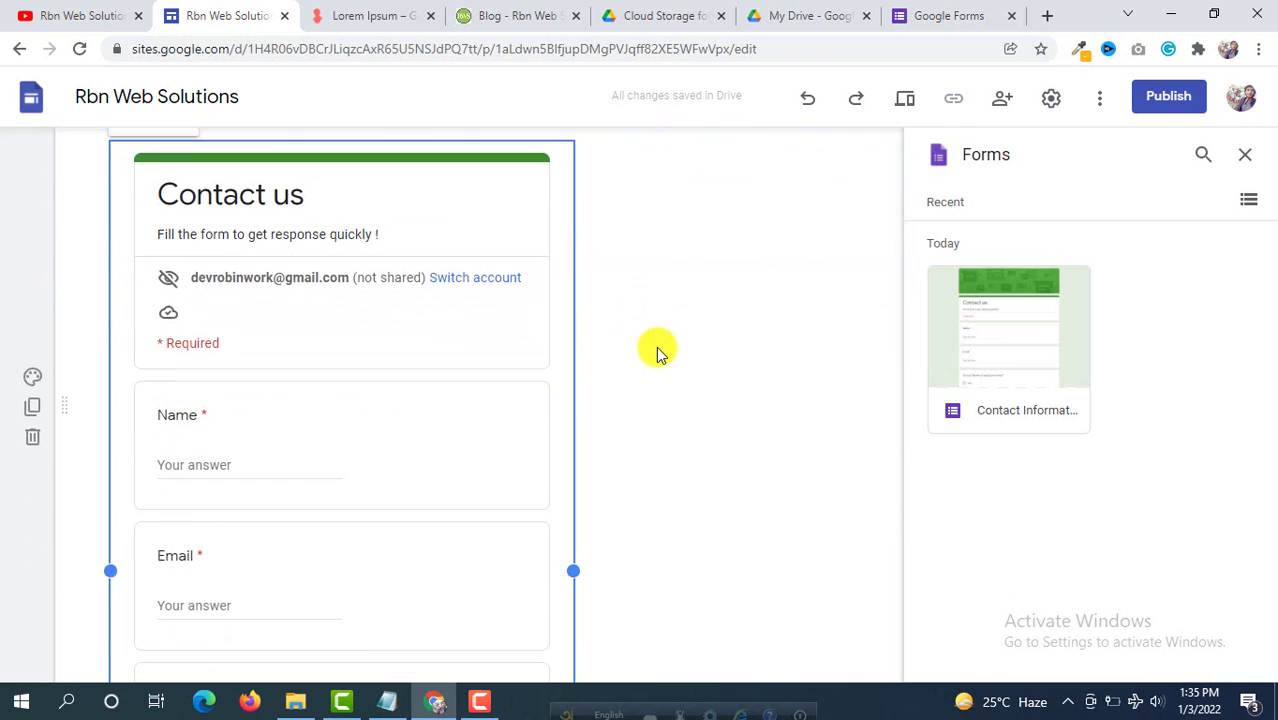
# Step: Reposition the embedded form and widen it to both sides
pyautogui.moveTo(484, 313); pyautogui.dragTo(491, 322)
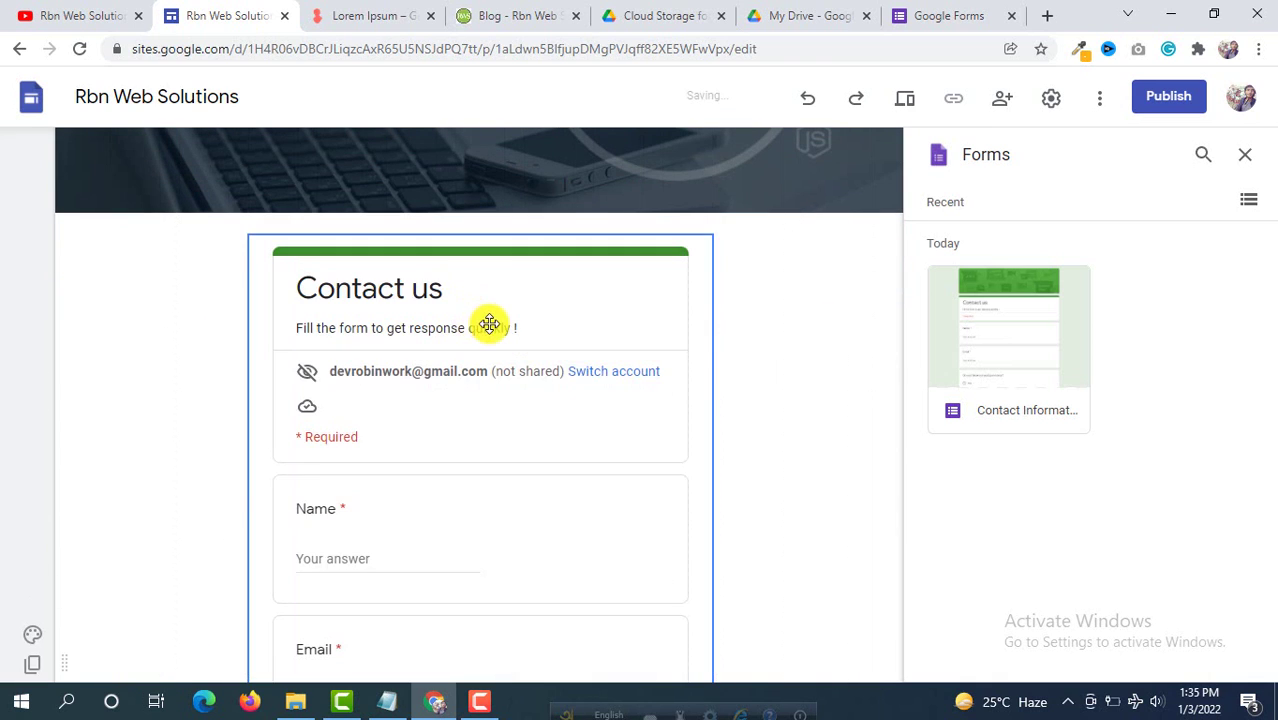
pyautogui.scroll(-2, 528, 305)
pyautogui.scroll(-5, 400, 402)
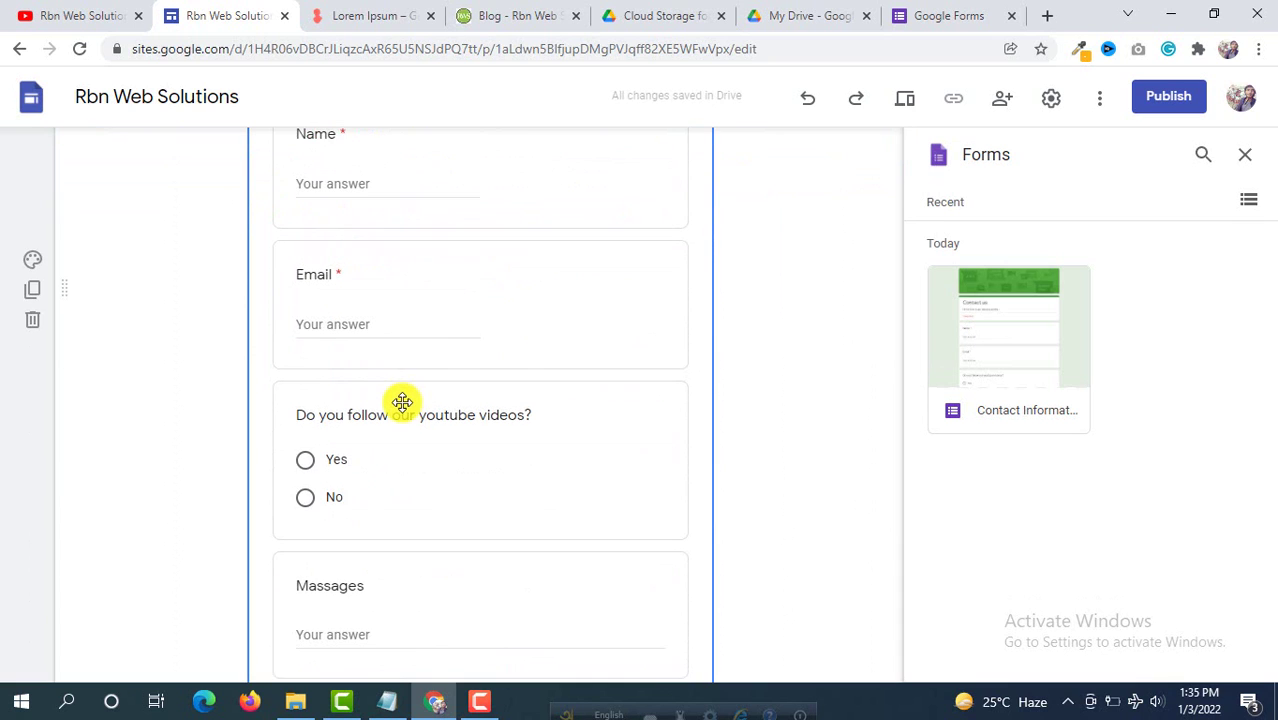
pyautogui.scroll(3, 256, 308)
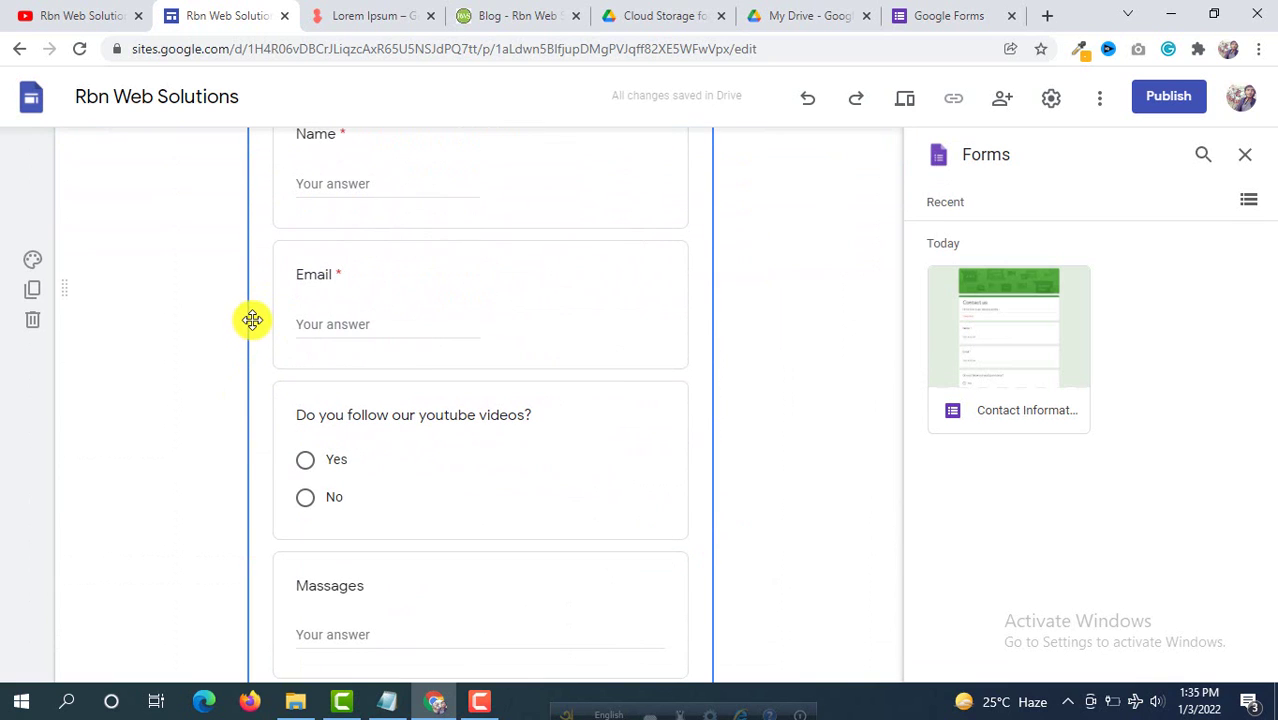
pyautogui.moveTo(245, 289); pyautogui.dragTo(180, 295)
pyautogui.moveTo(709, 288); pyautogui.dragTo(779, 298)
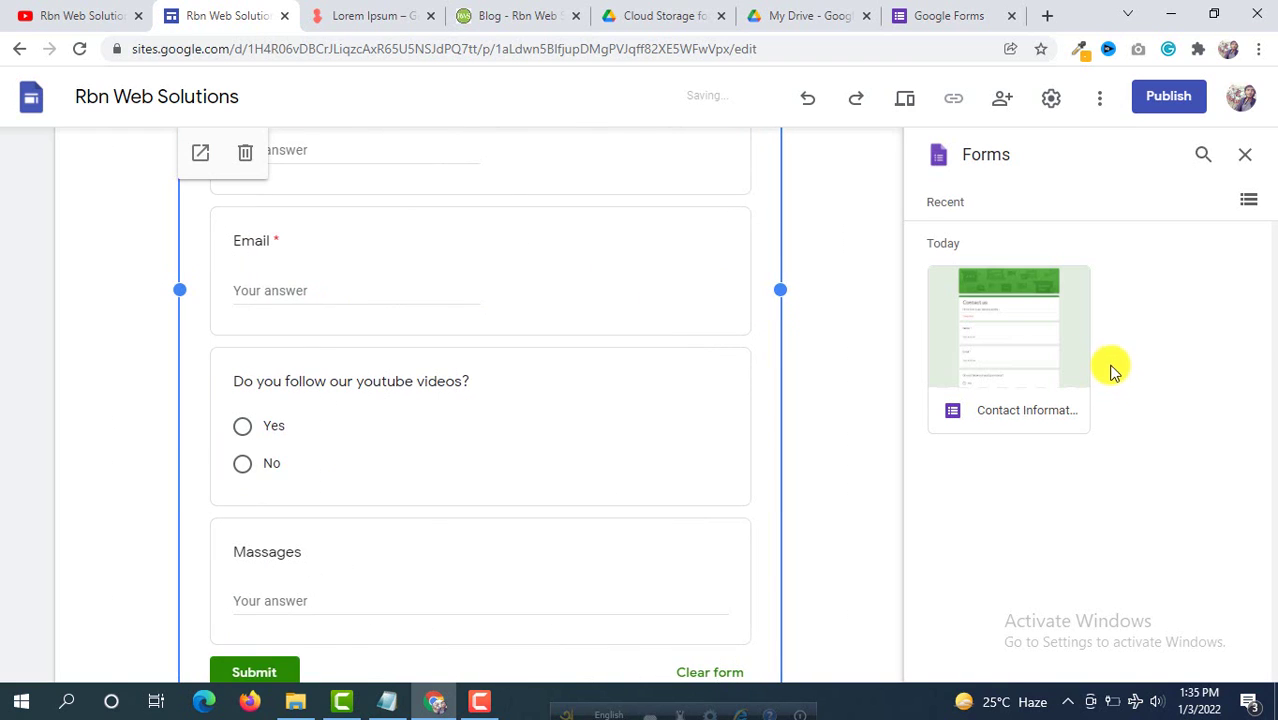
pyautogui.scroll(4, 402, 363)
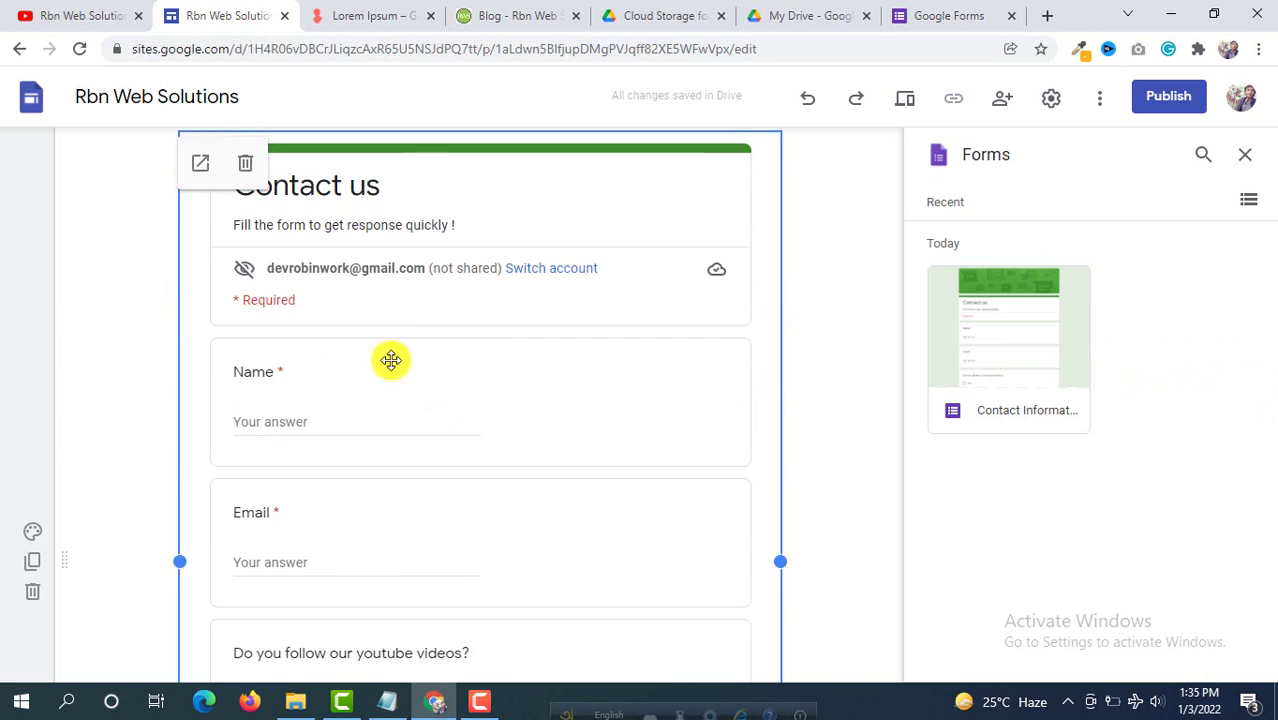
pyautogui.scroll(-5, 529, 259)
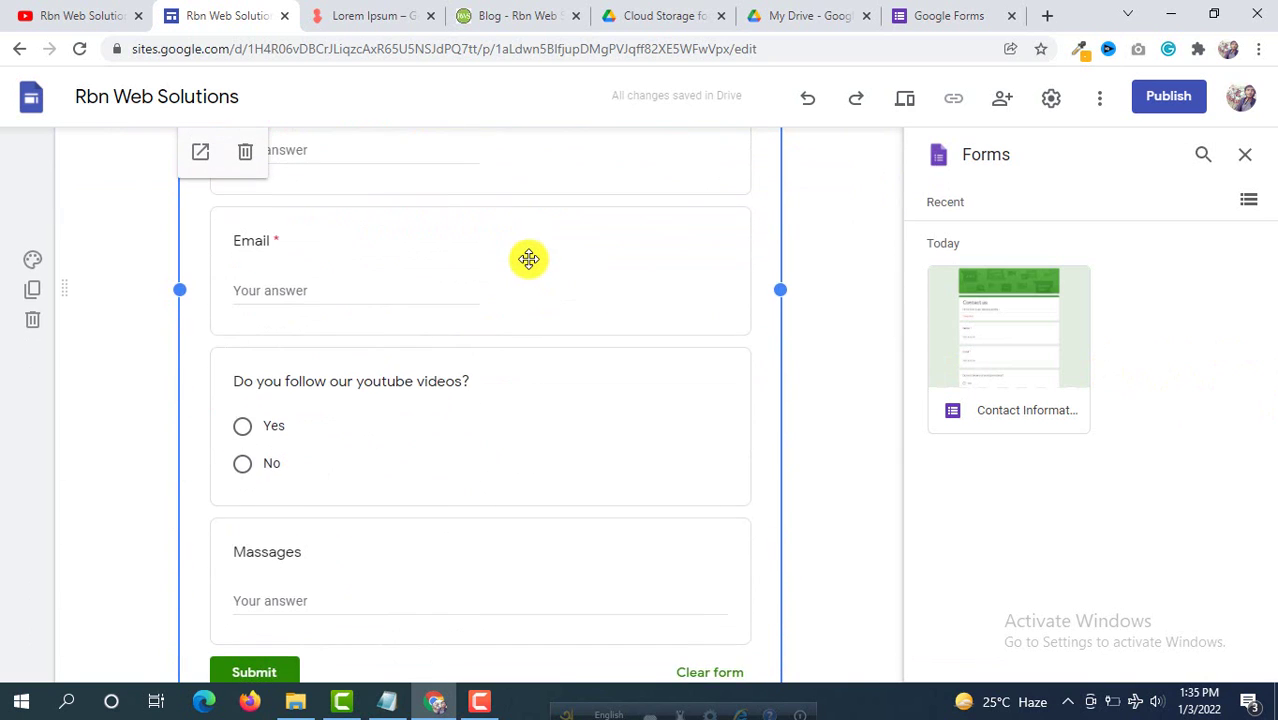
pyautogui.scroll(4, 408, 305)
# Step: Apply the Style 2 section colours to the form's section
pyautogui.click(94, 201)
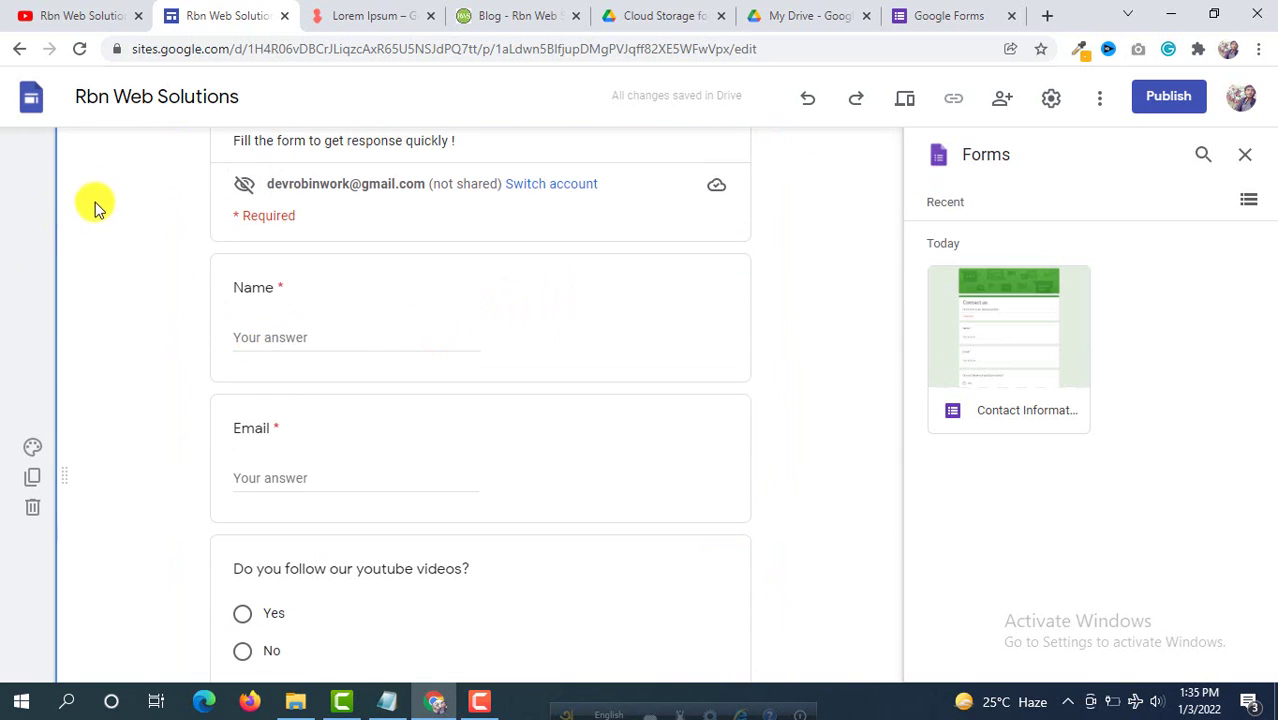
pyautogui.click(32, 447)
pyautogui.click(137, 521)
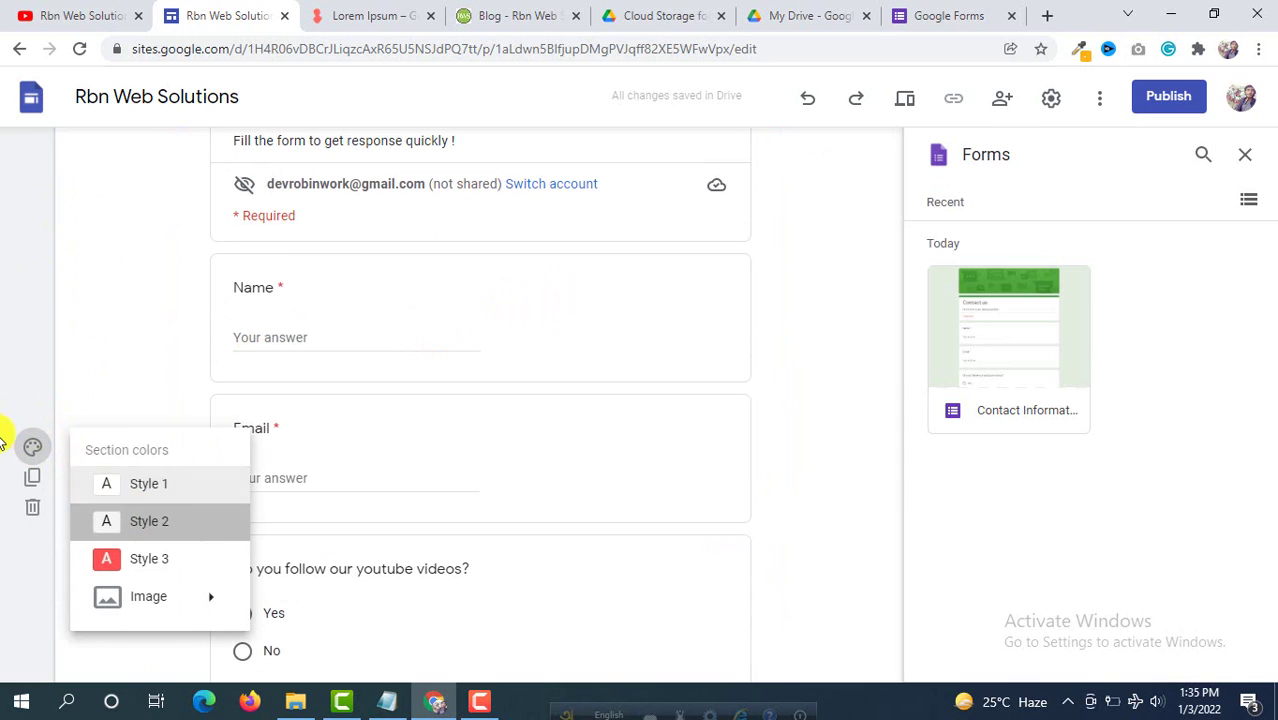
pyautogui.scroll(3, 20, 320)
pyautogui.scroll(1, 131, 337)
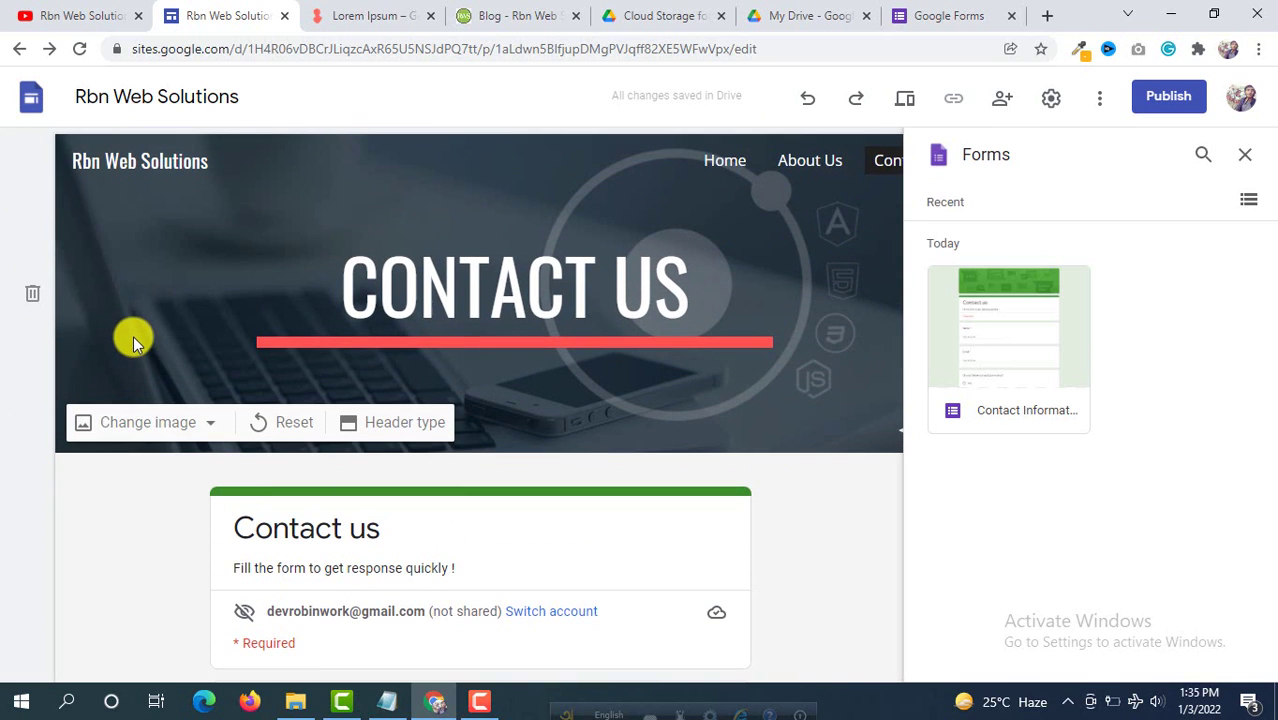
pyautogui.scroll(-7, 131, 340)
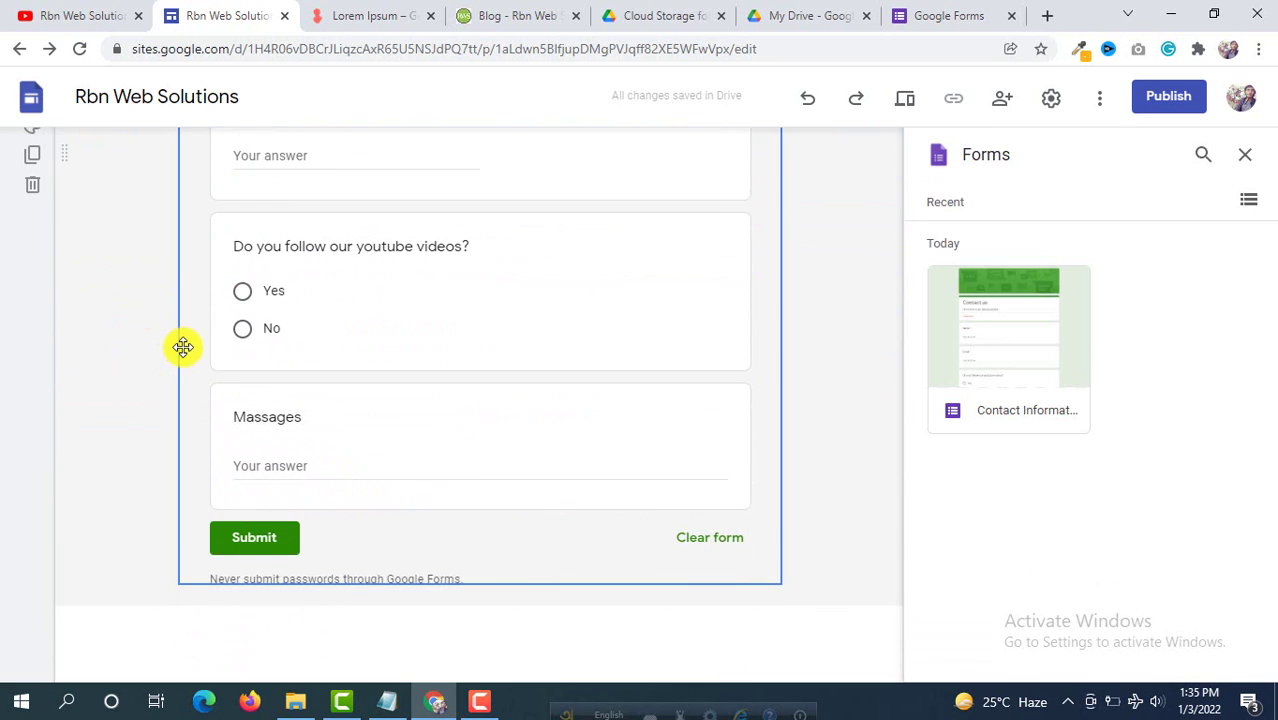
pyautogui.scroll(-1, 182, 346)
pyautogui.scroll(1, 322, 340)
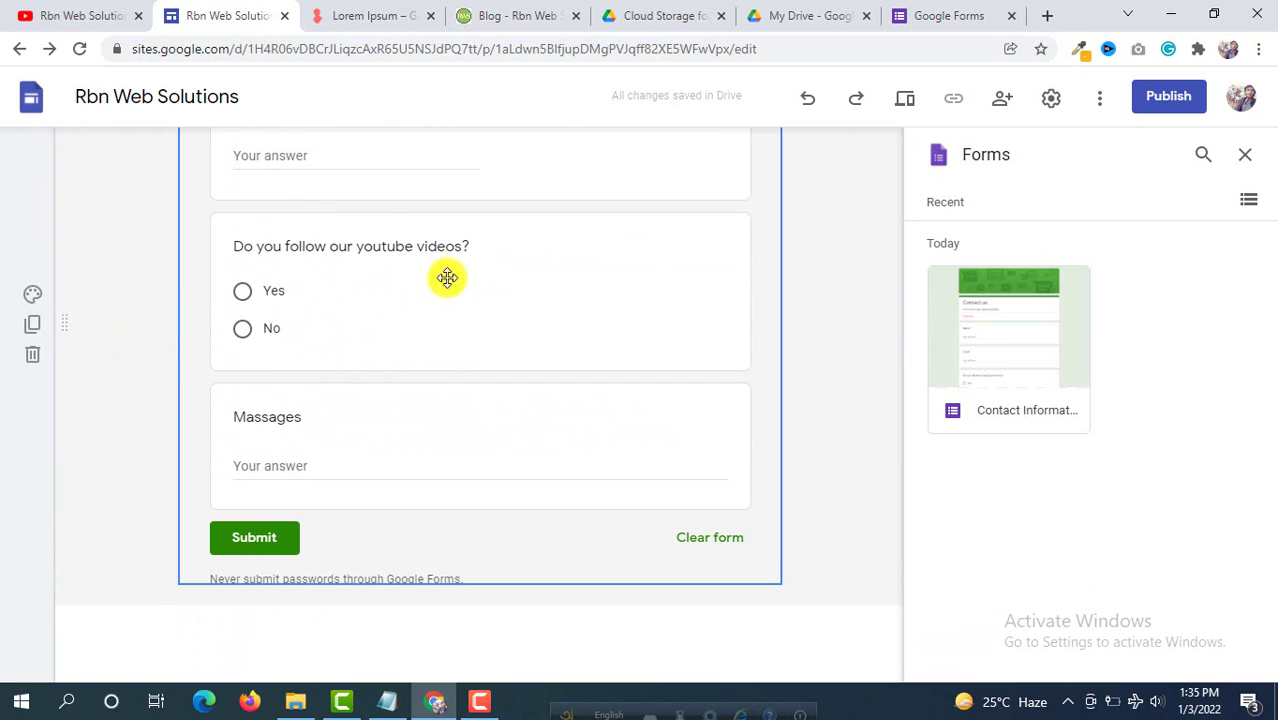
pyautogui.scroll(4, 379, 280)
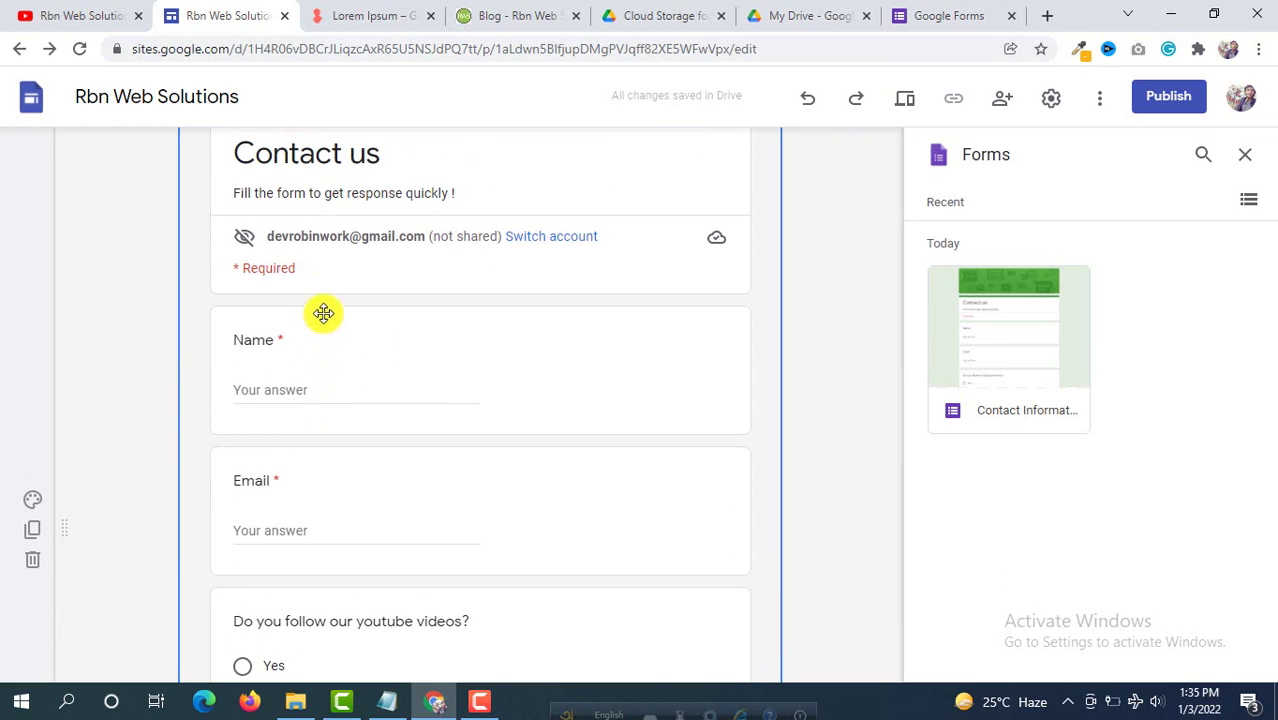
pyautogui.scroll(-3, 380, 362)
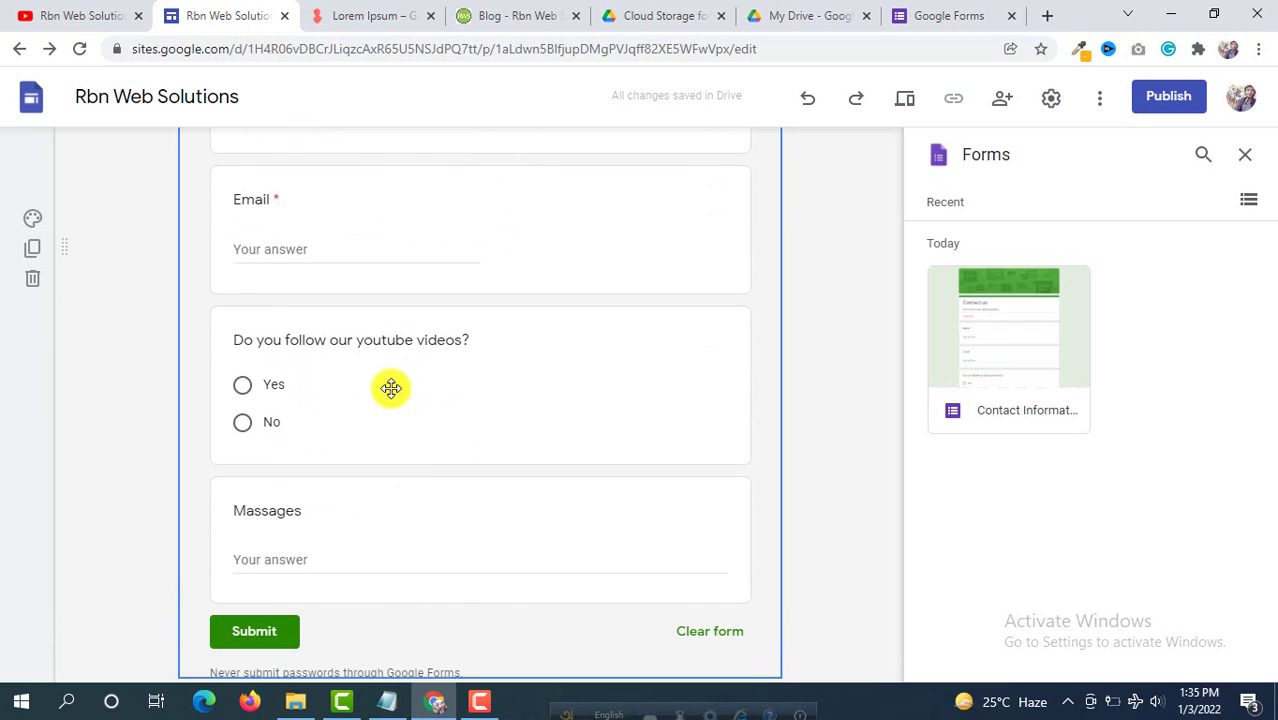
pyautogui.scroll(-1, 402, 414)
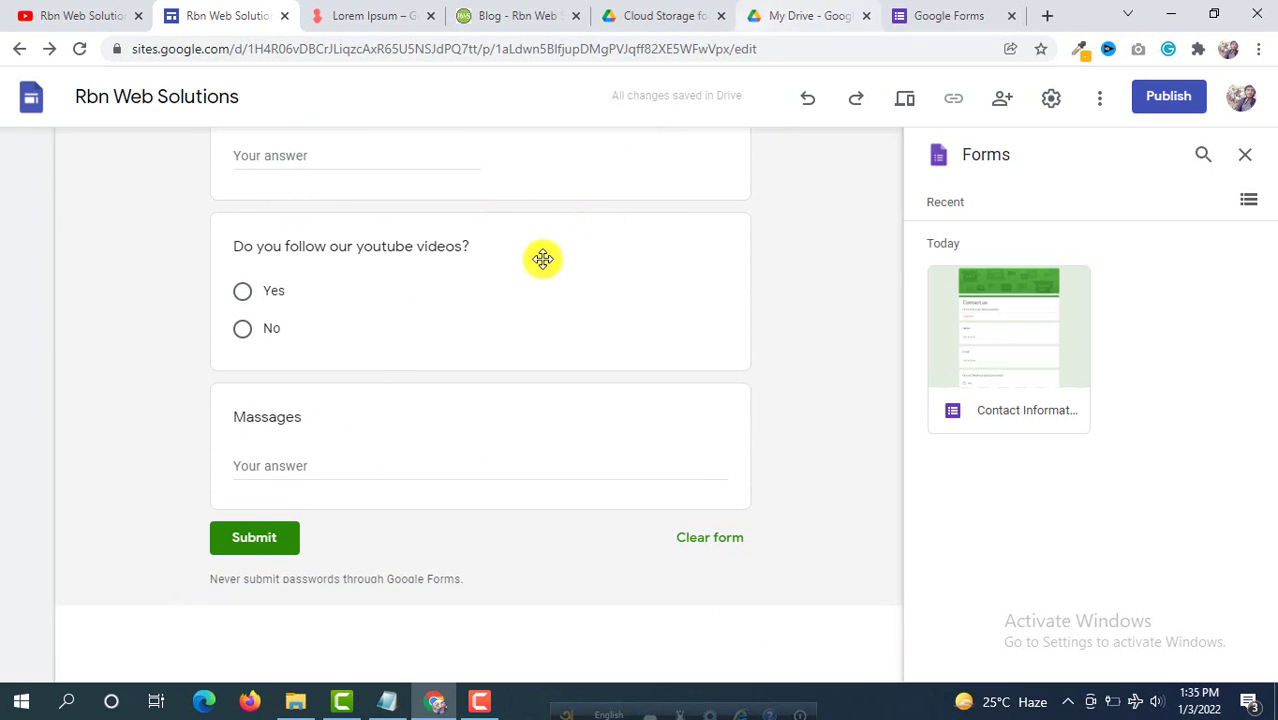
# Step: Review the Home, About Us and Contact Us pages, ending on the Home page
pyautogui.click(480, 282)
pyautogui.scroll(1, 480, 282)
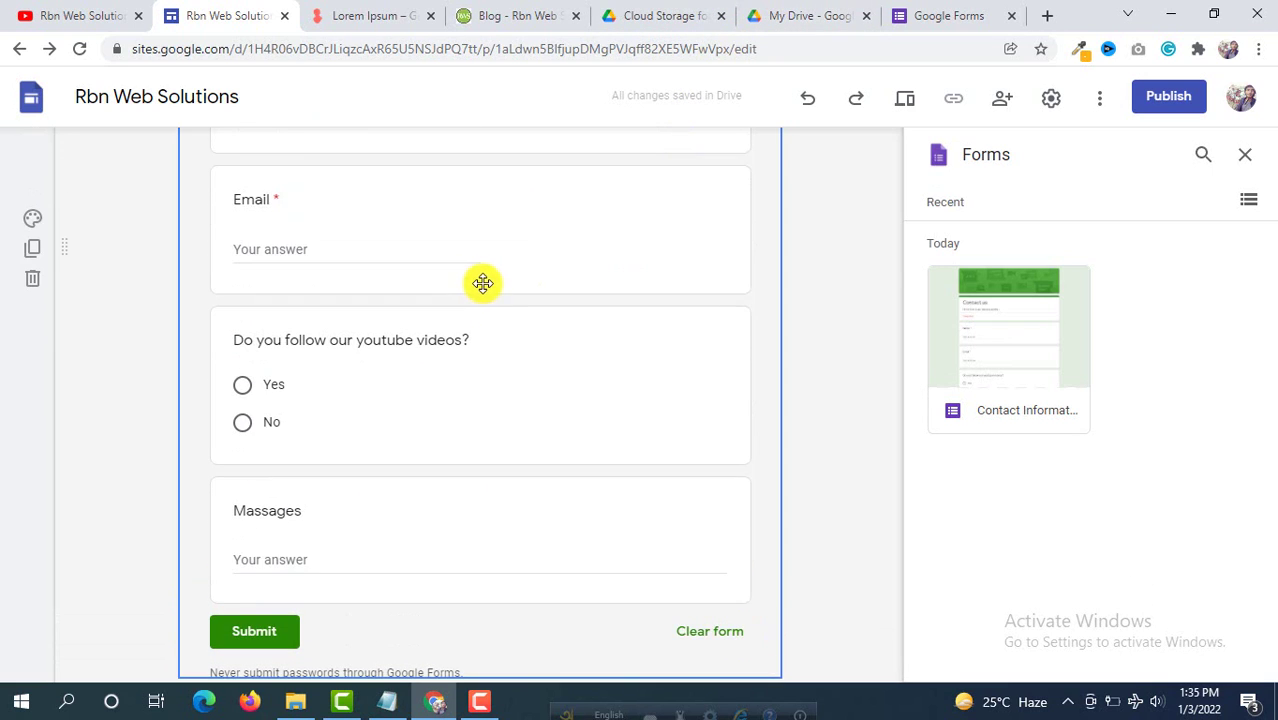
pyautogui.scroll(7, 492, 284)
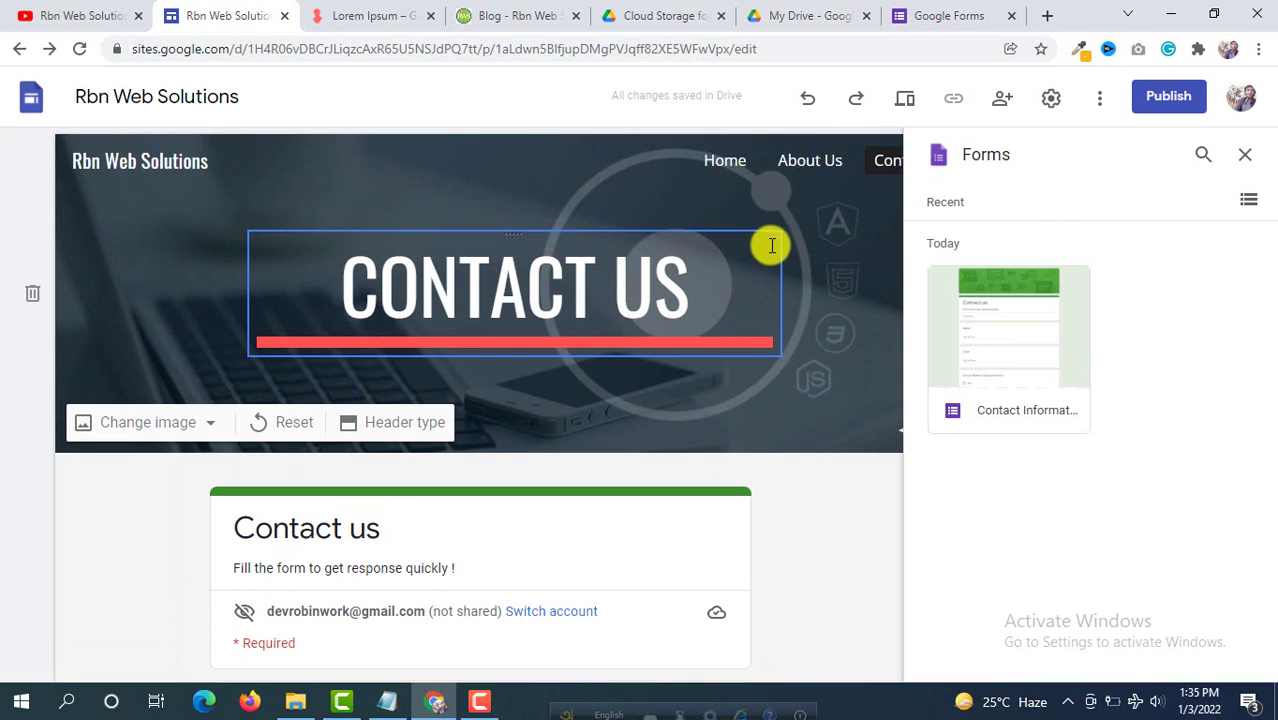
pyautogui.click(730, 162)
pyautogui.scroll(-5, 710, 257)
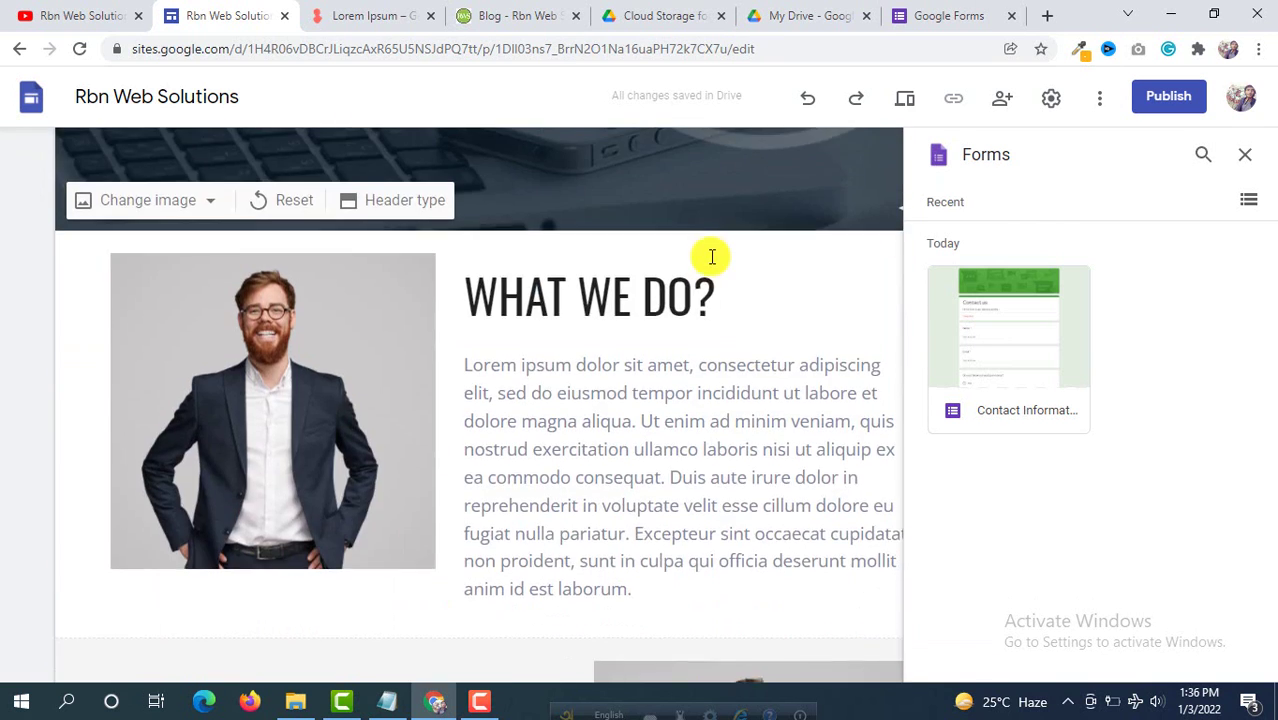
pyautogui.scroll(5, 712, 257)
pyautogui.click(815, 161)
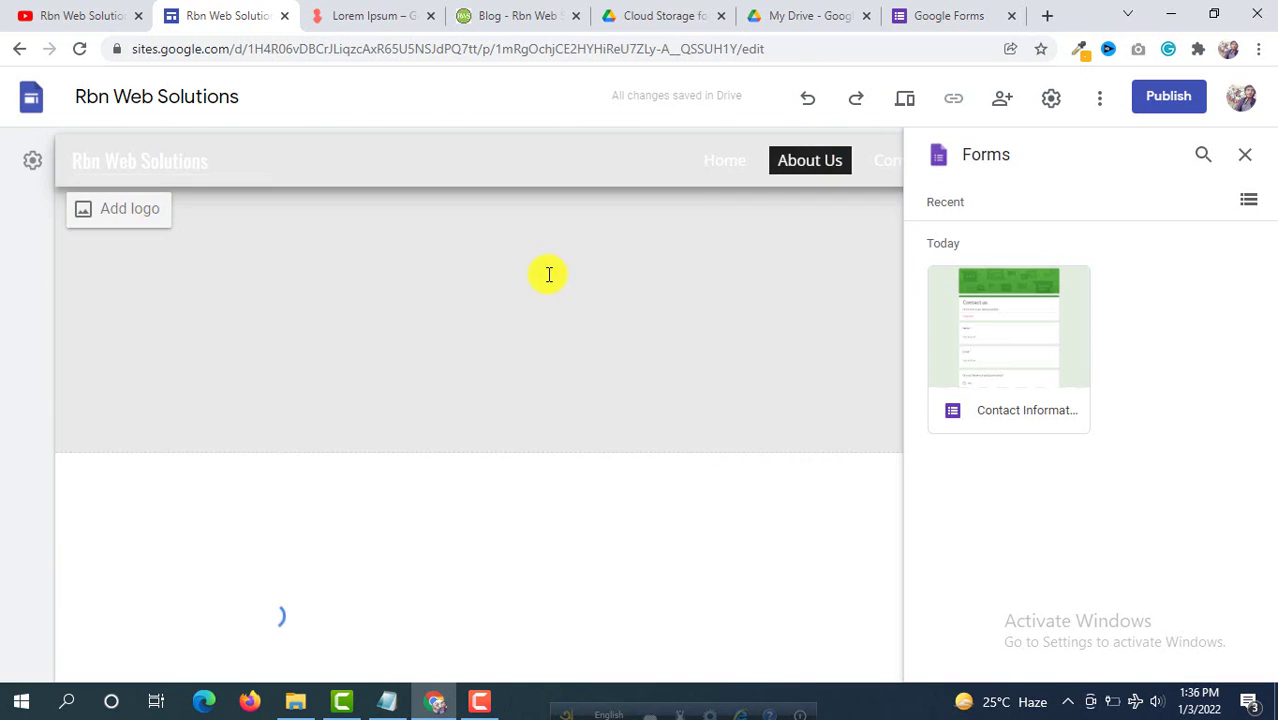
pyautogui.scroll(-5, 548, 277)
pyautogui.scroll(5, 551, 277)
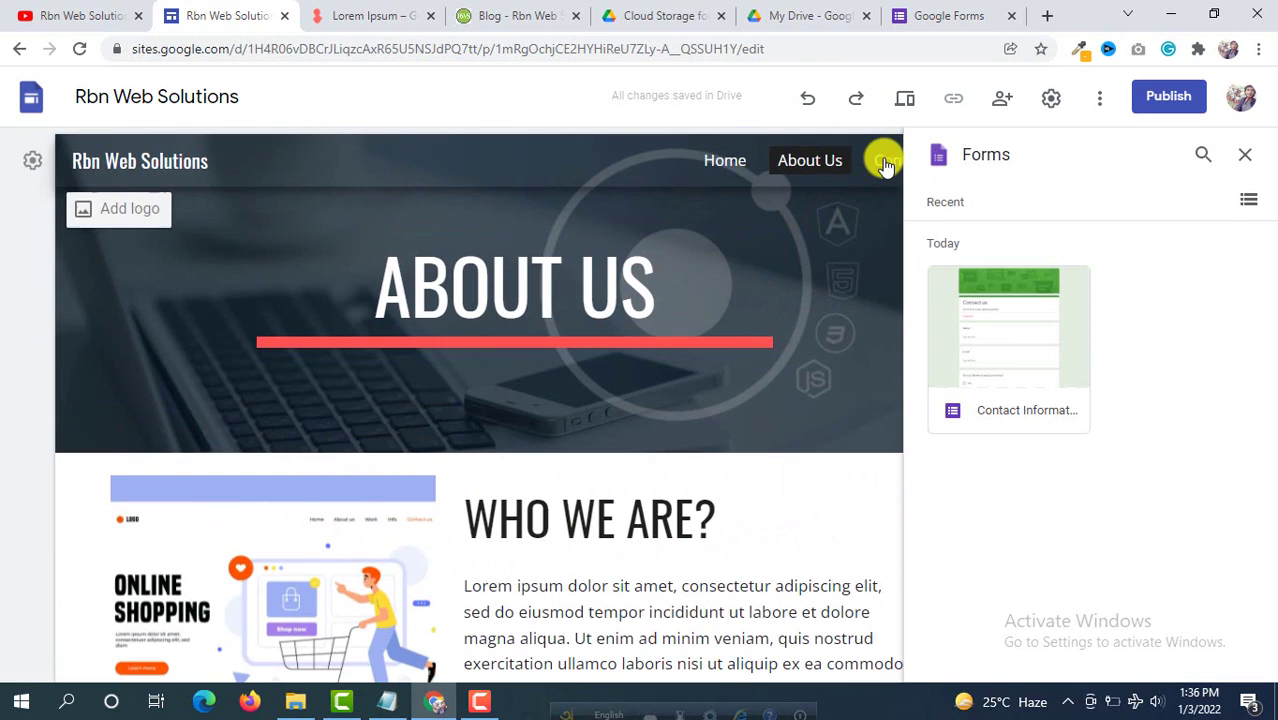
pyautogui.click(885, 162)
pyautogui.scroll(-5, 571, 308)
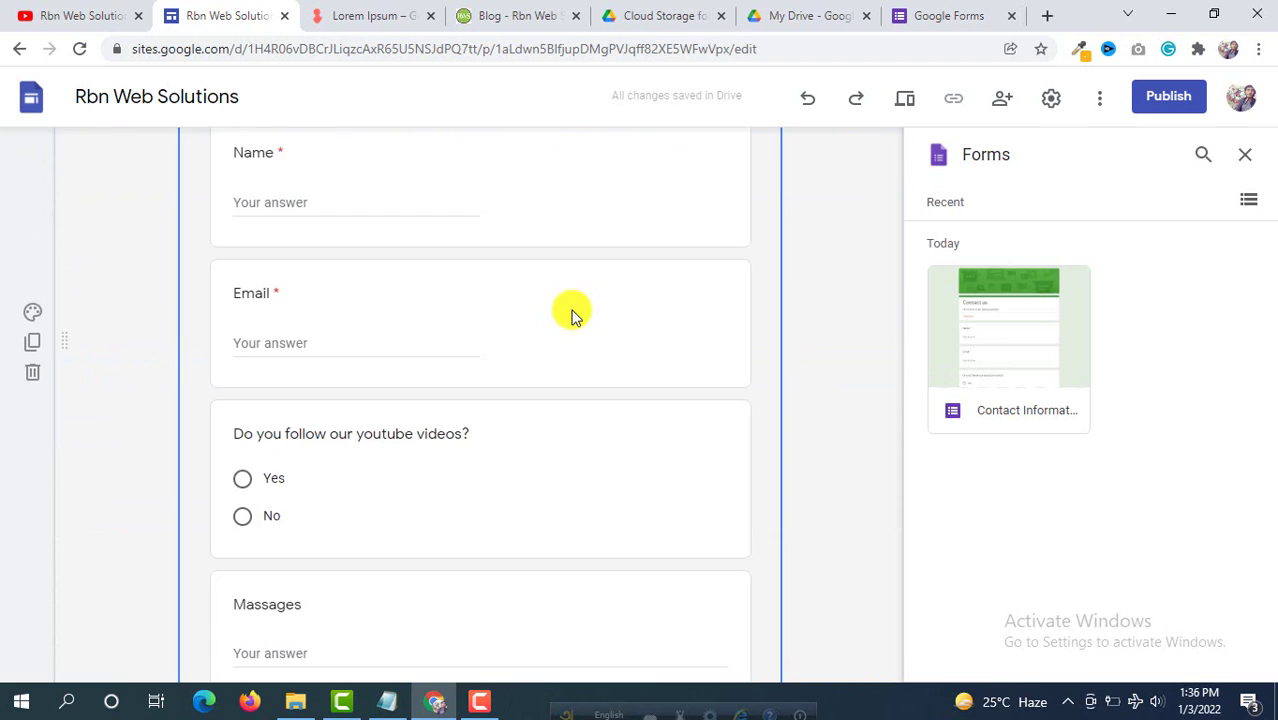
pyautogui.scroll(5, 640, 305)
pyautogui.click(725, 163)
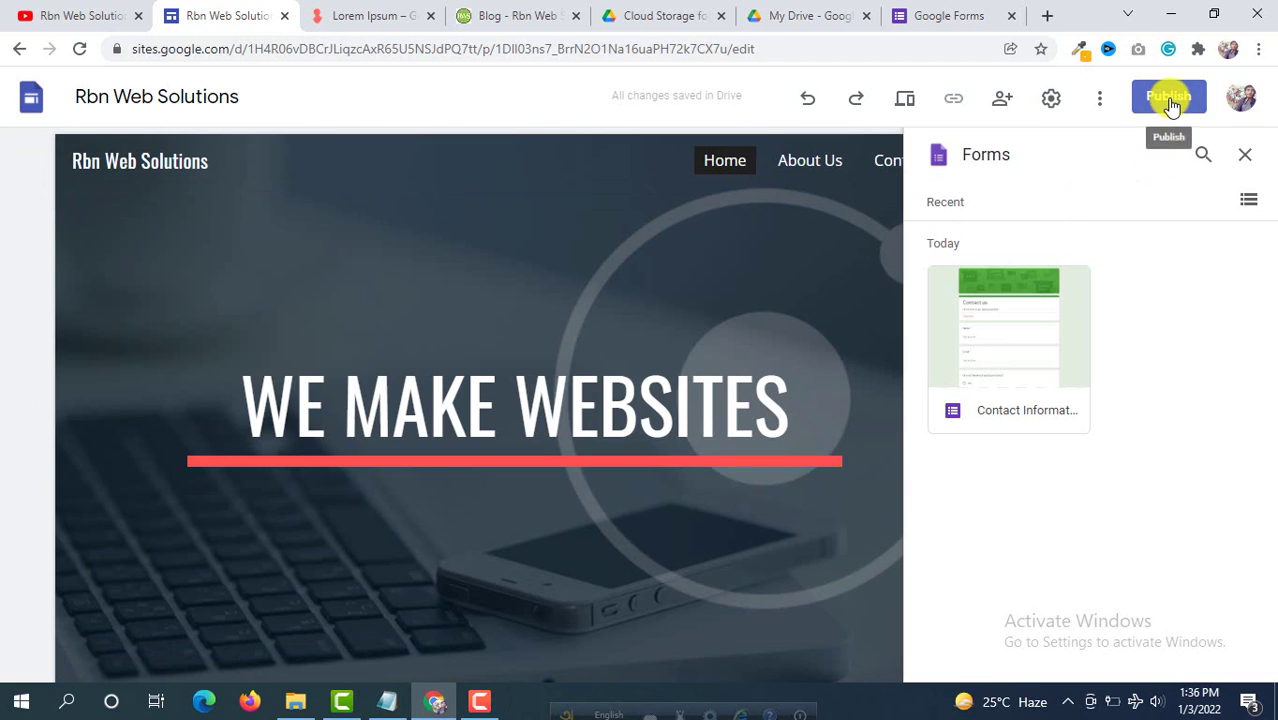
# Step: Publish the site at sites.google.com/view/rbnweb, replacing the suggested rbn-web-solutions address
pyautogui.click(1170, 98)
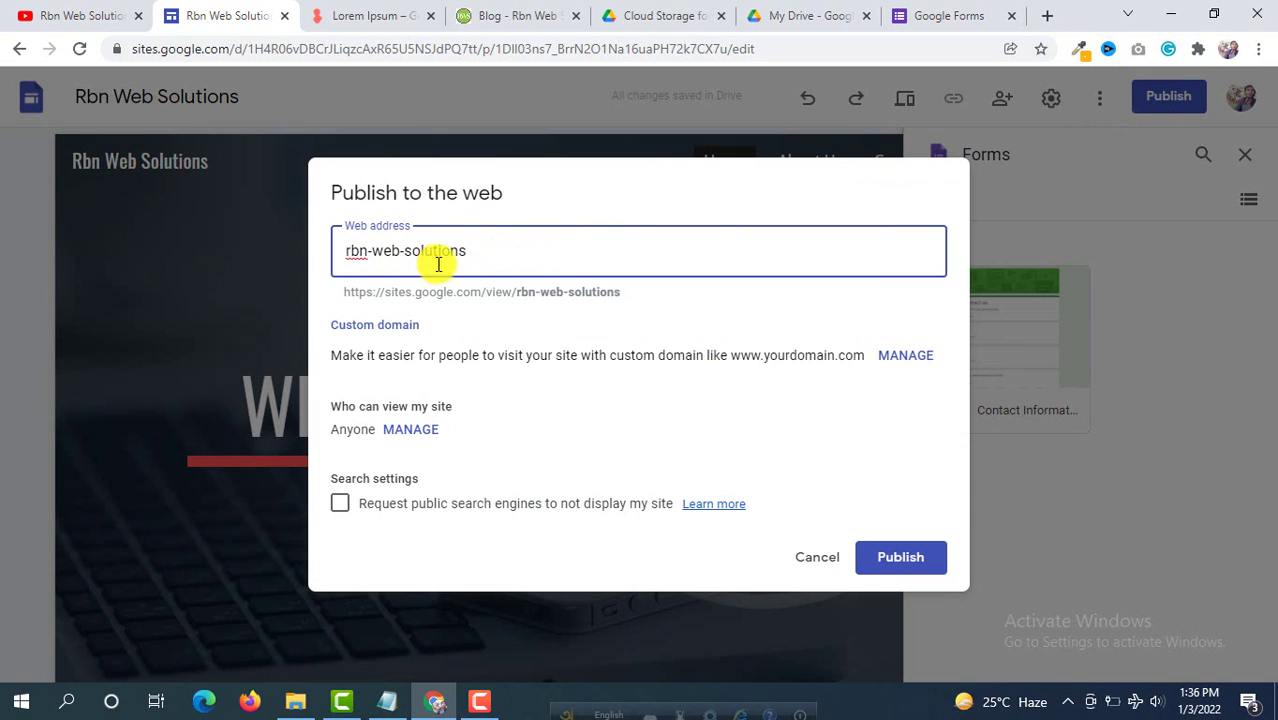
pyautogui.moveTo(512, 248); pyautogui.dragTo(272, 260)
pyautogui.press('BackSpace')
pyautogui.write('rbn')
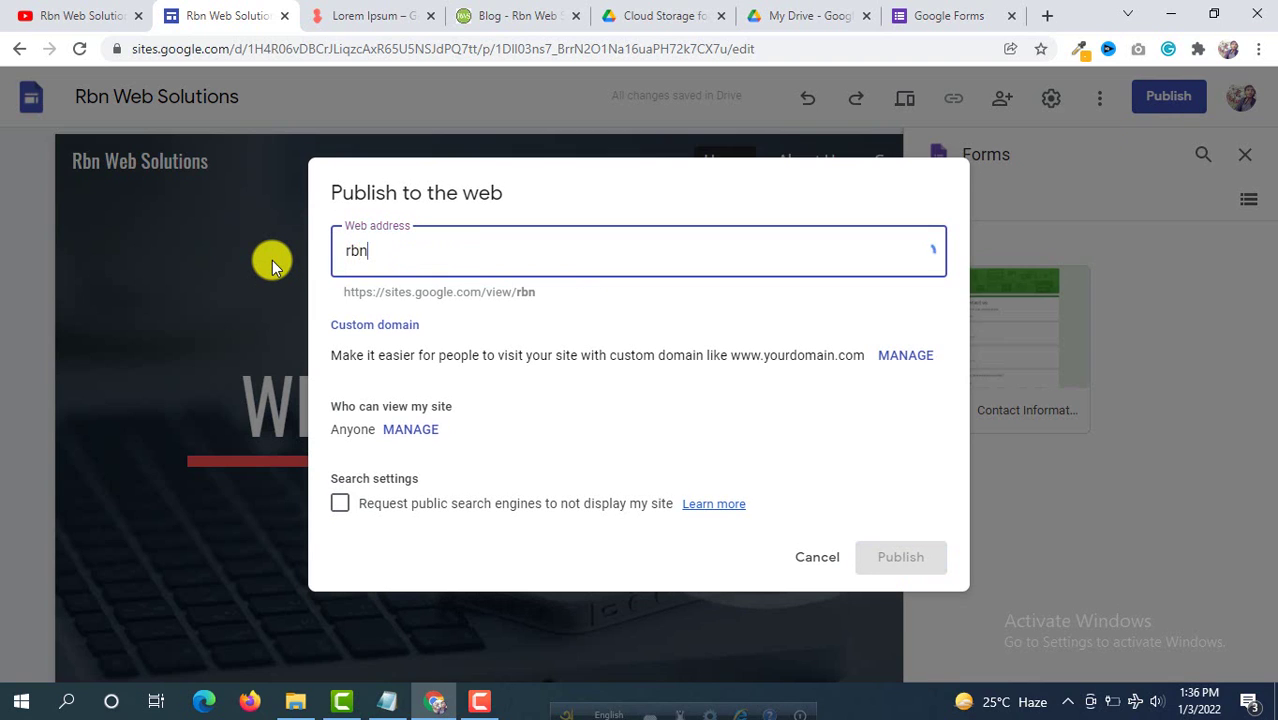
pyautogui.write('web')
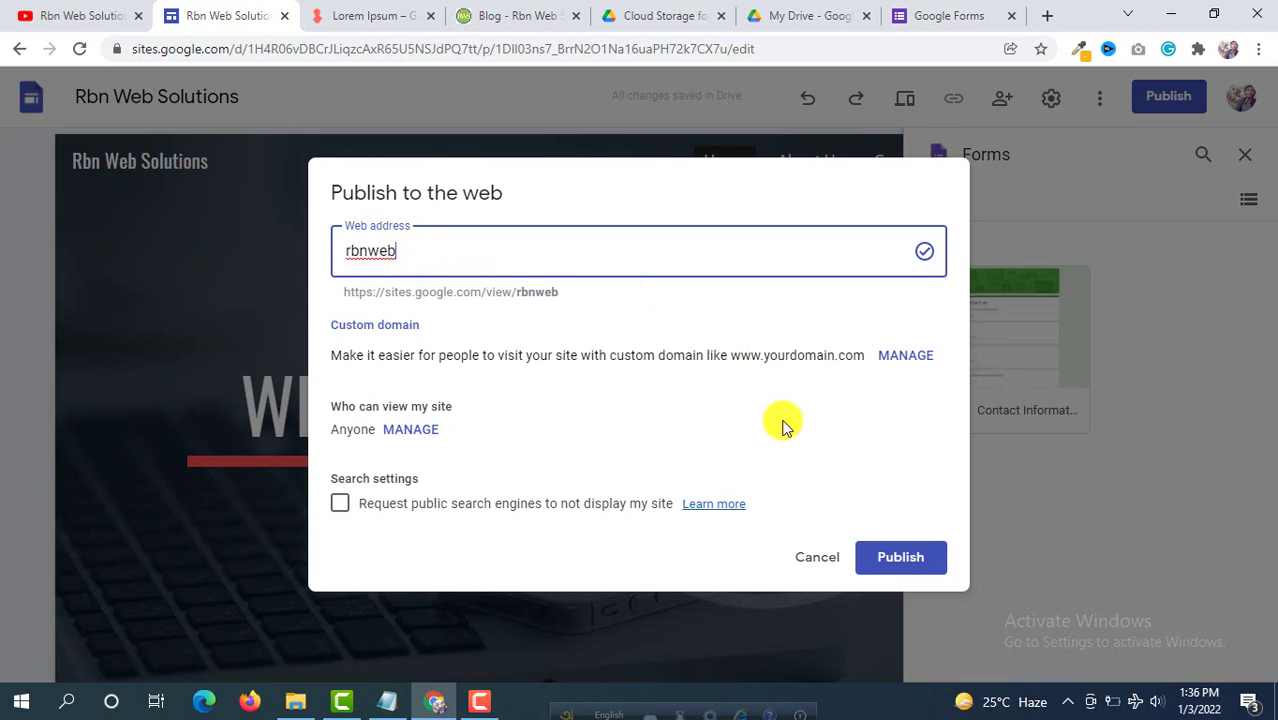
pyautogui.click(913, 566)
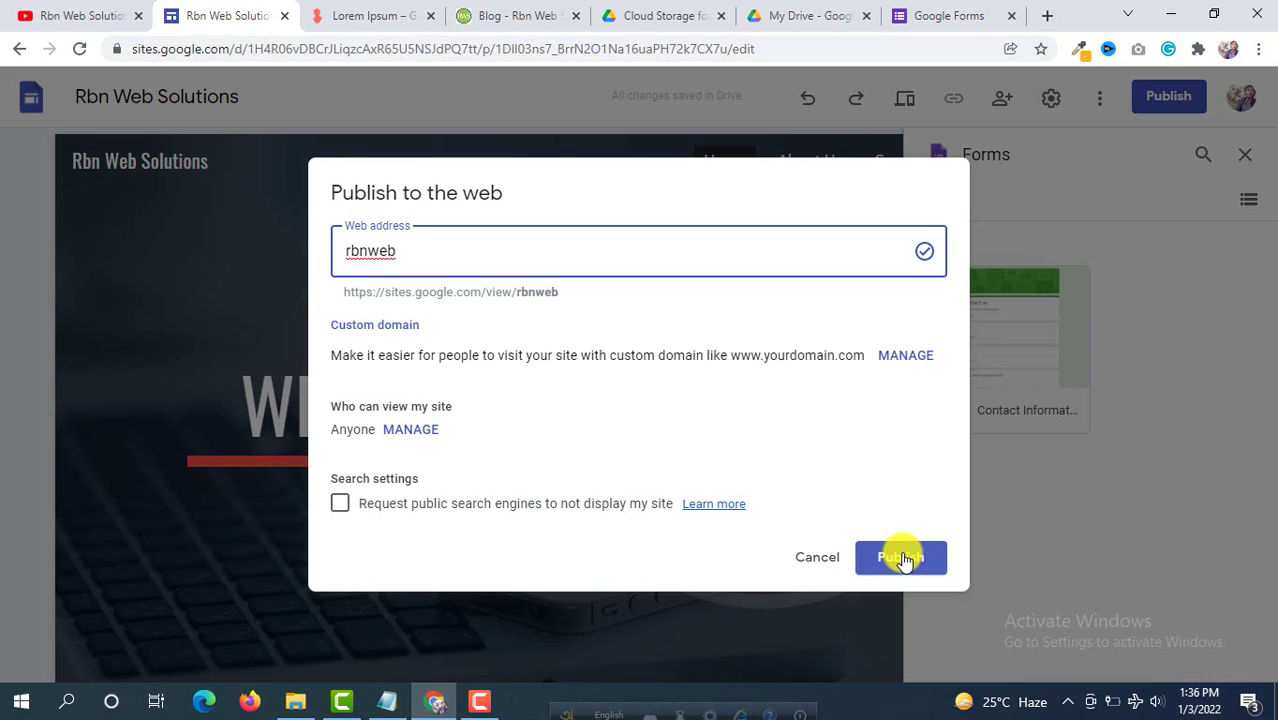
pyautogui.click(903, 558)
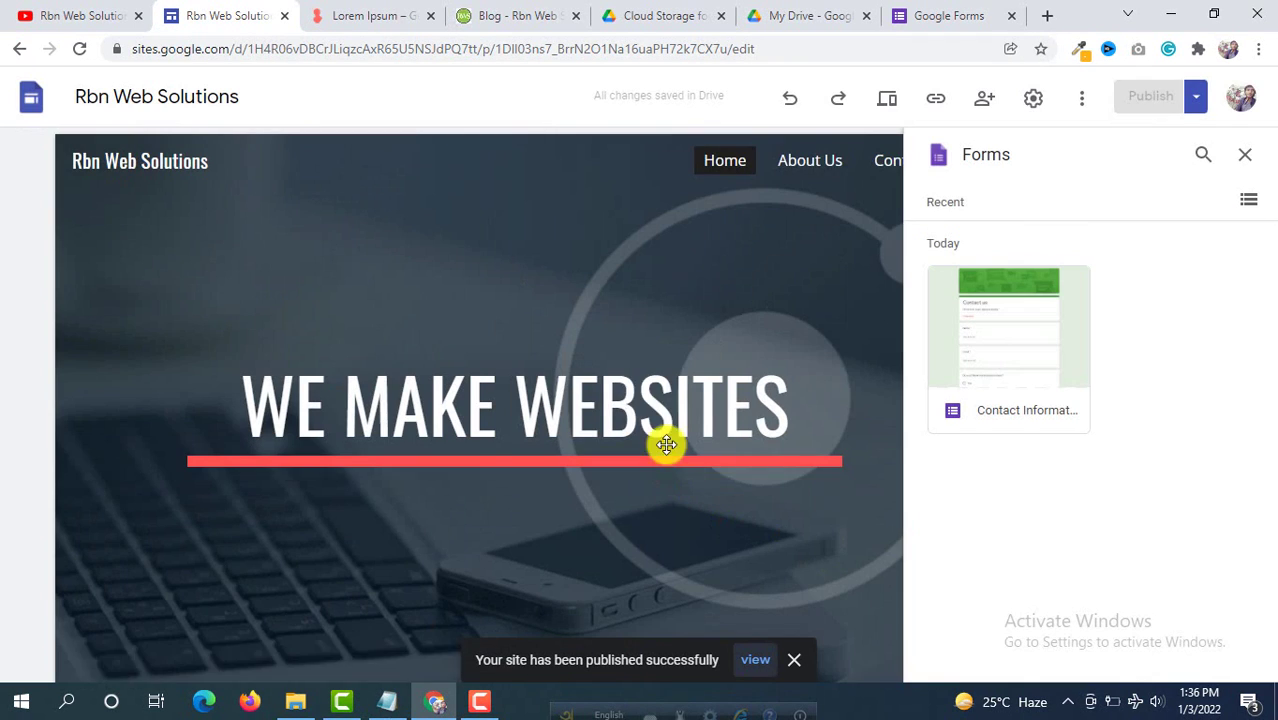
pyautogui.click(757, 662)
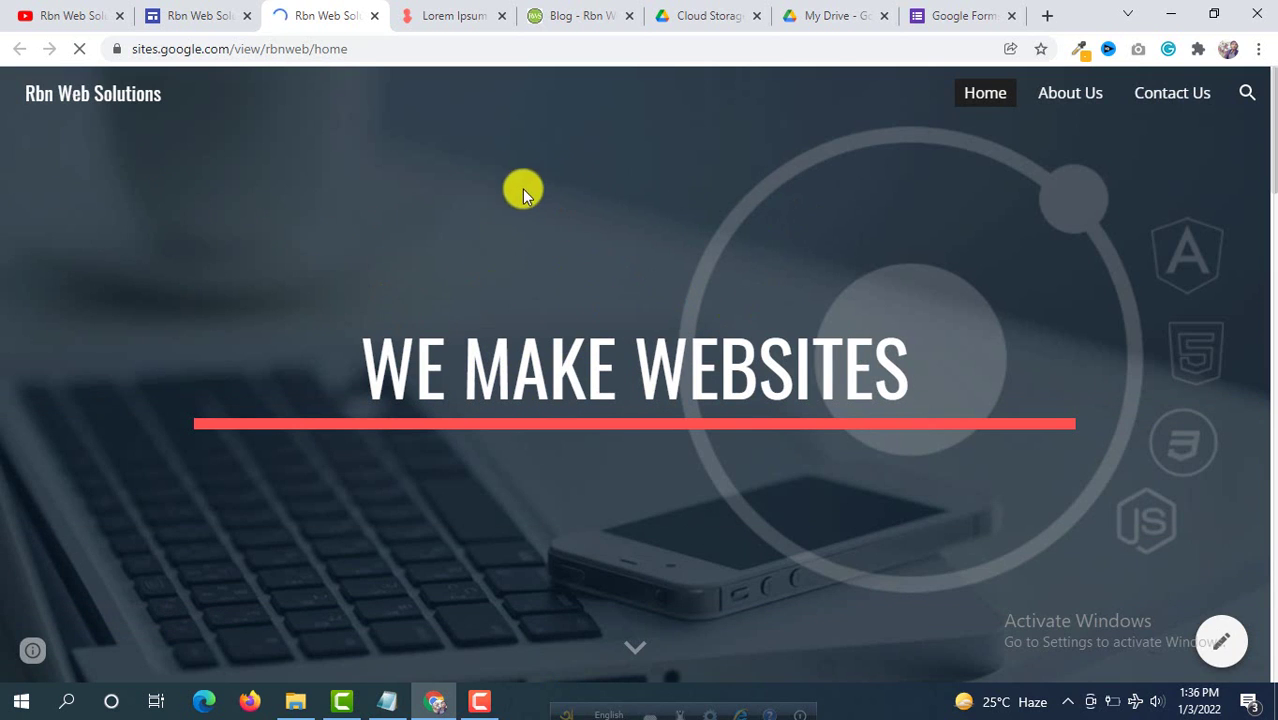
pyautogui.scroll(-5, 522, 193)
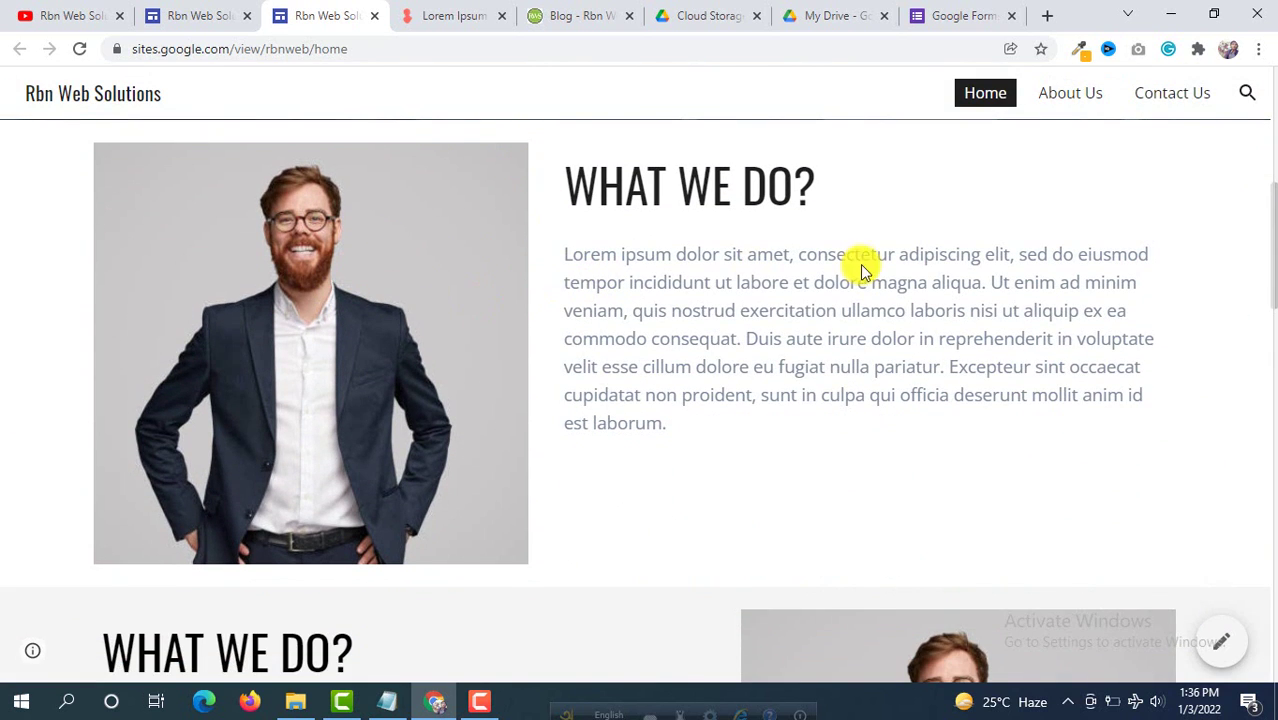
pyautogui.scroll(1, 615, 335)
pyautogui.scroll(-5, 451, 345)
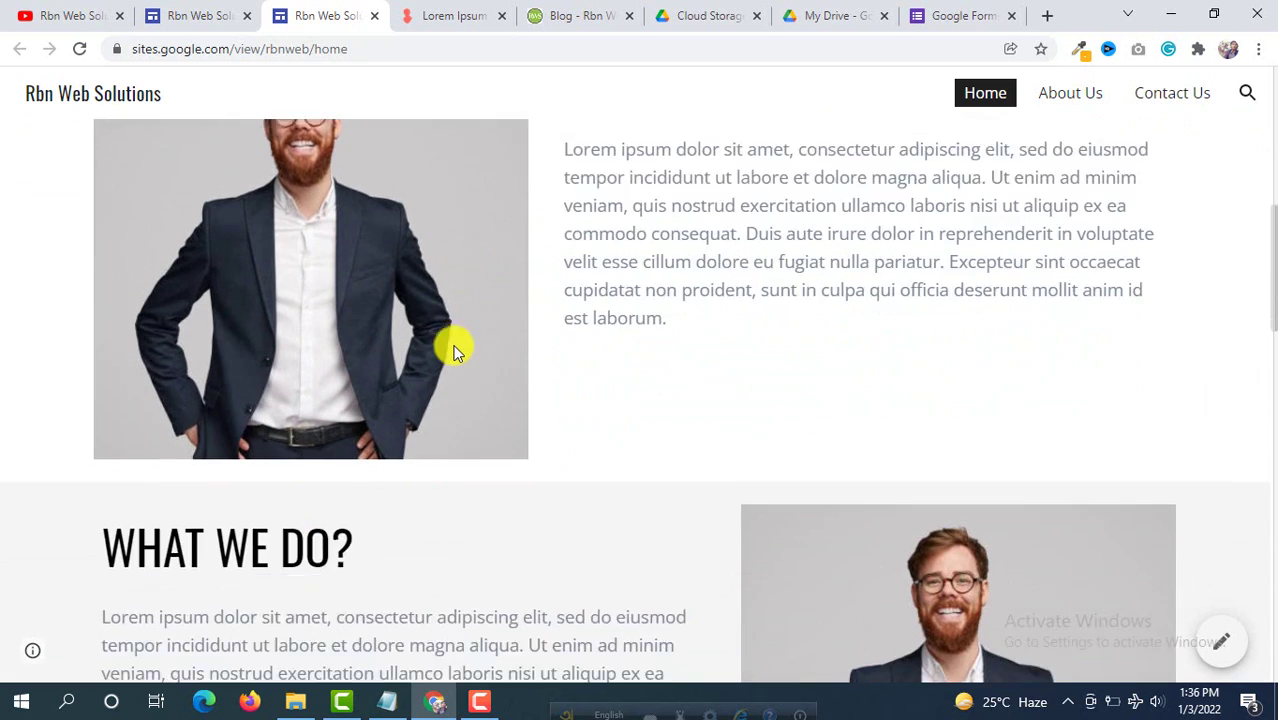
pyautogui.scroll(-5, 399, 314)
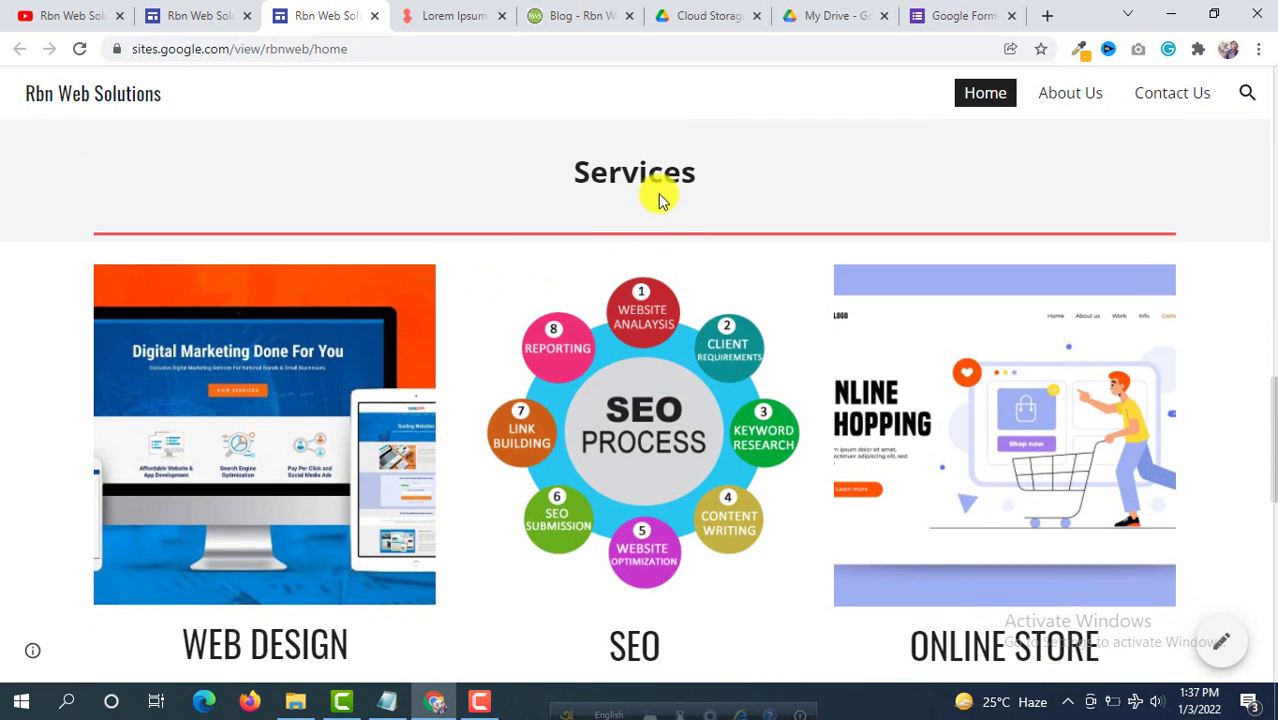
pyautogui.scroll(-3, 650, 240)
pyautogui.scroll(-4, 650, 239)
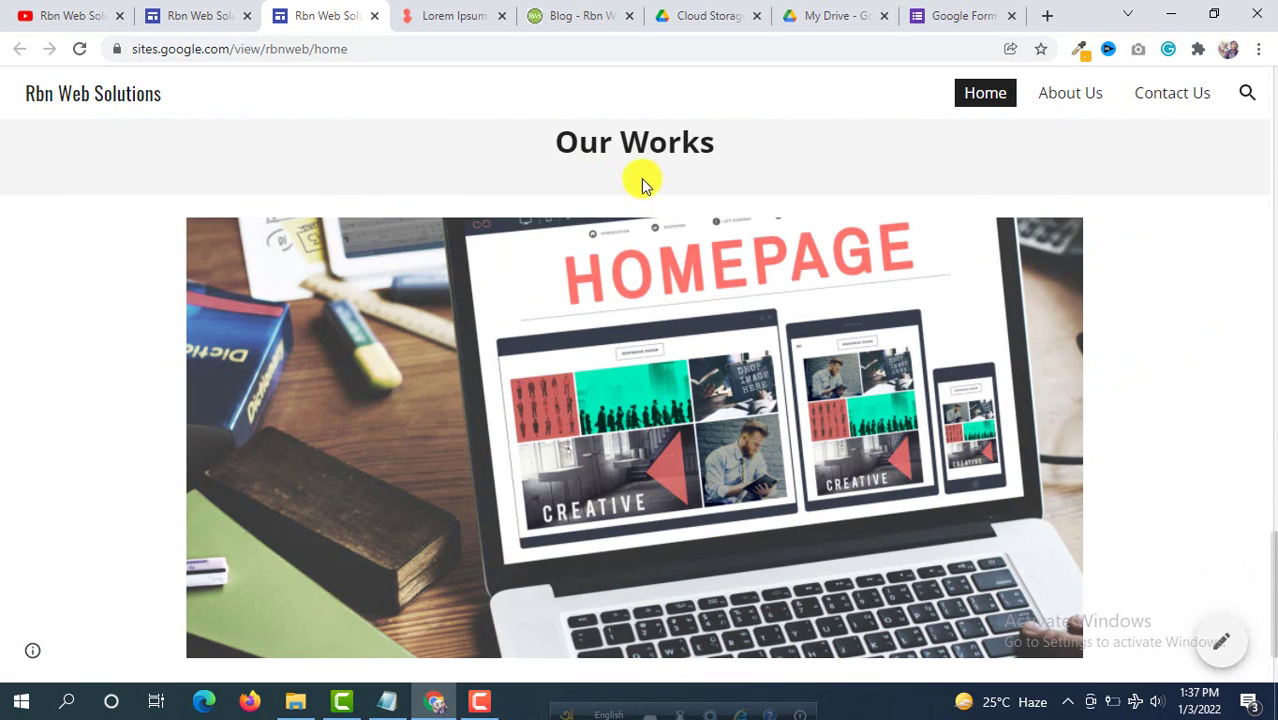
pyautogui.scroll(-2, 1158, 367)
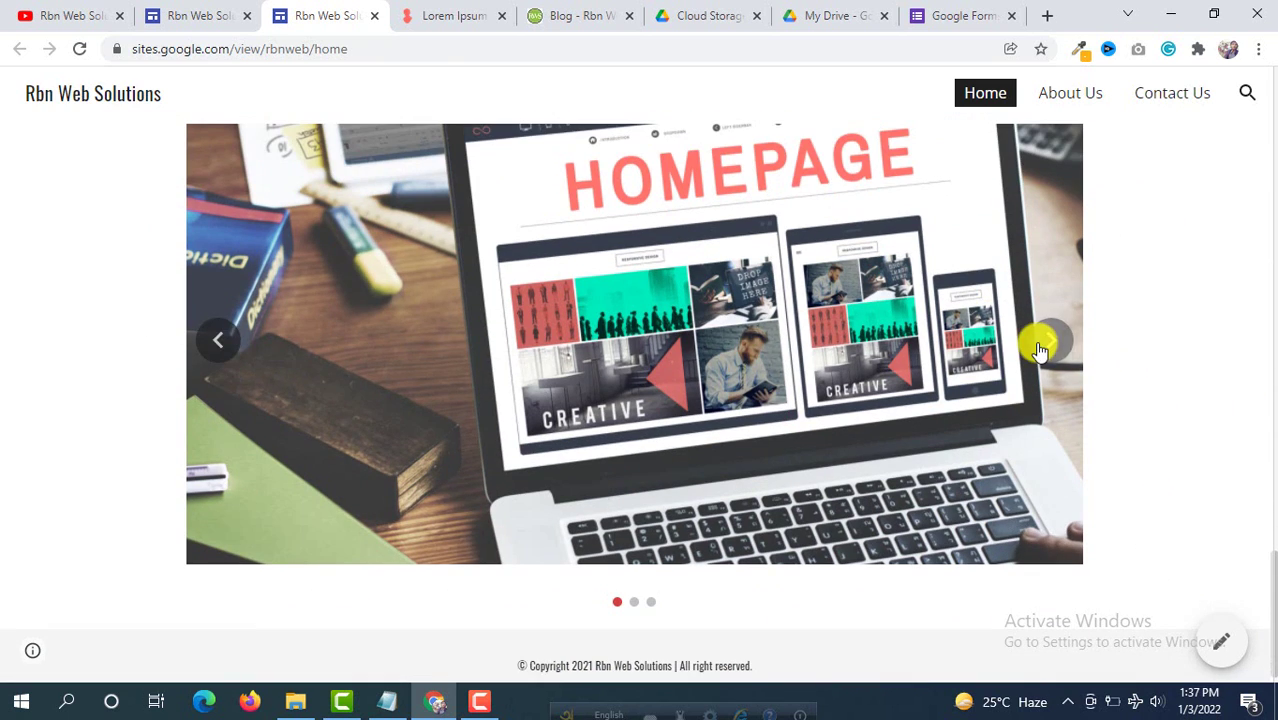
pyautogui.click(1045, 342)
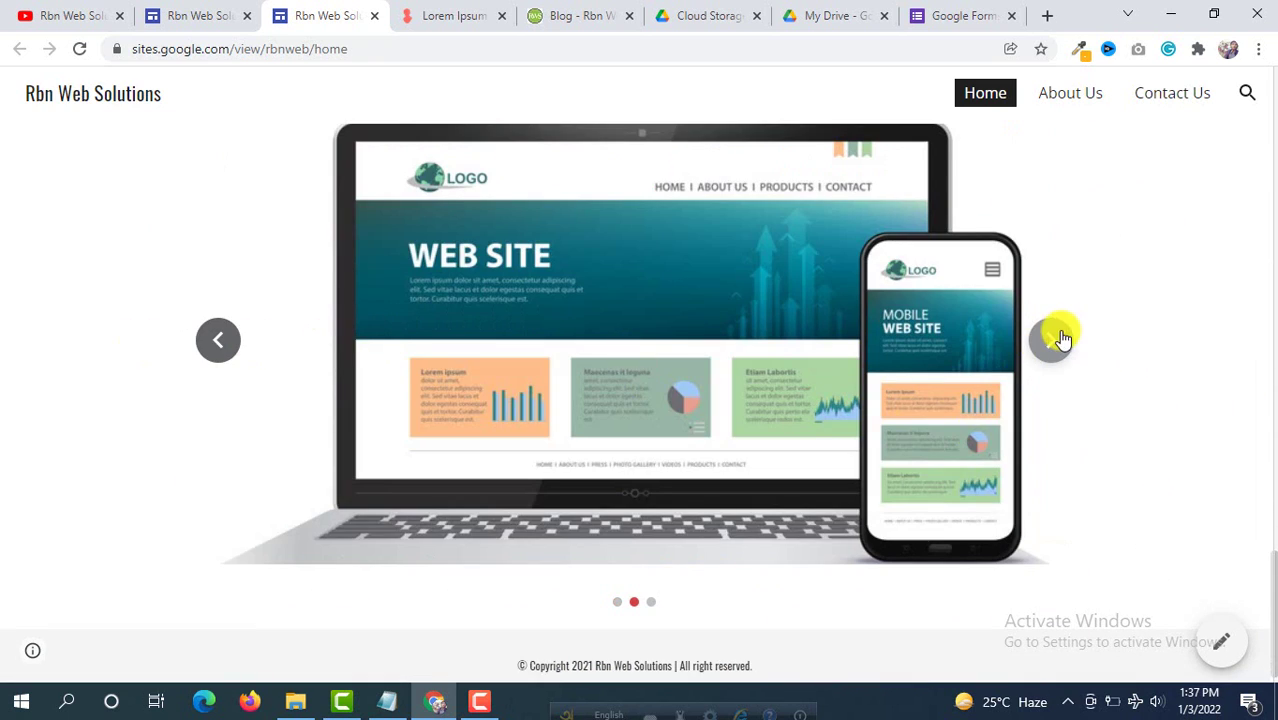
pyautogui.click(1060, 340)
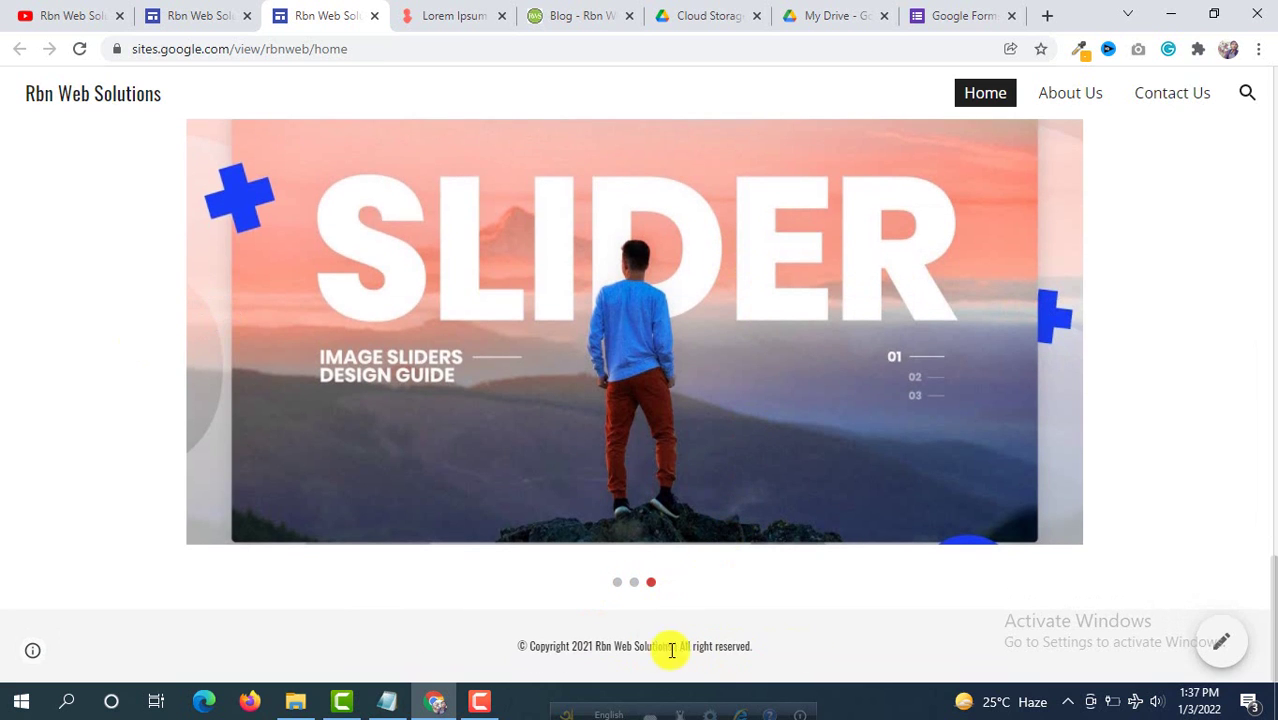
pyautogui.tripleClick(671, 646)
pyautogui.click(456, 578)
pyautogui.scroll(4, 3, 350)
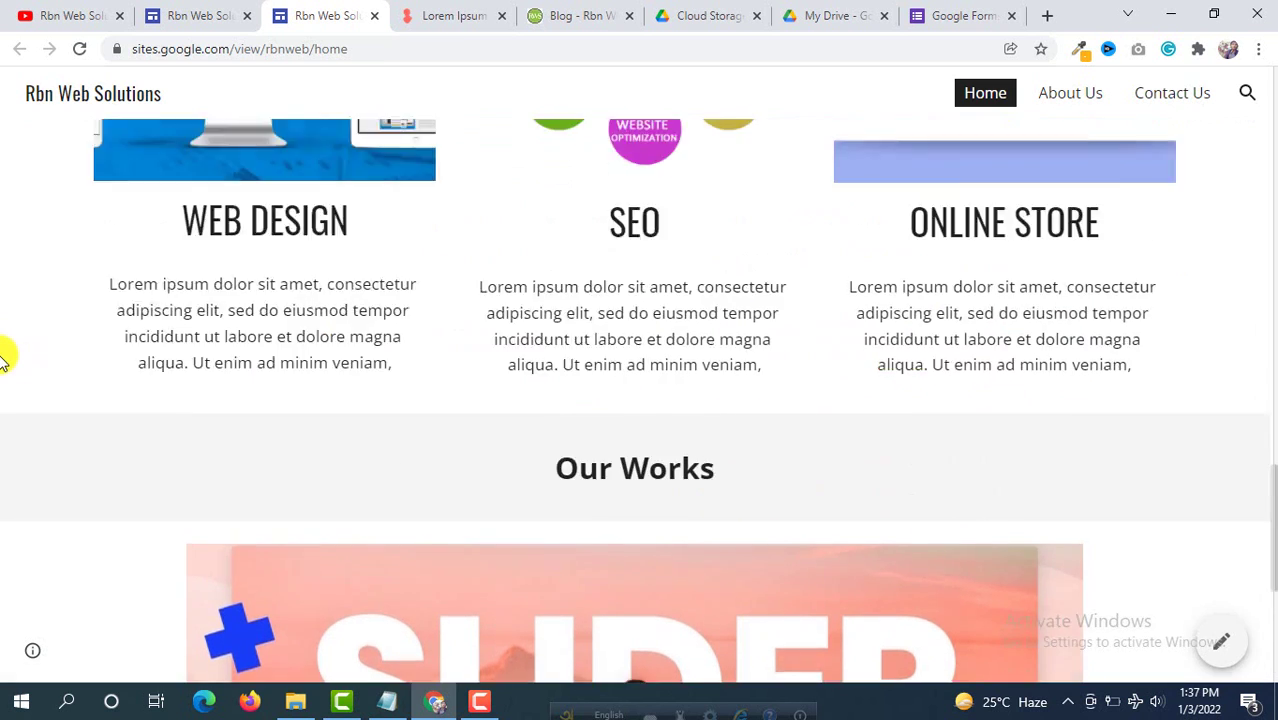
pyautogui.scroll(10, 3, 357)
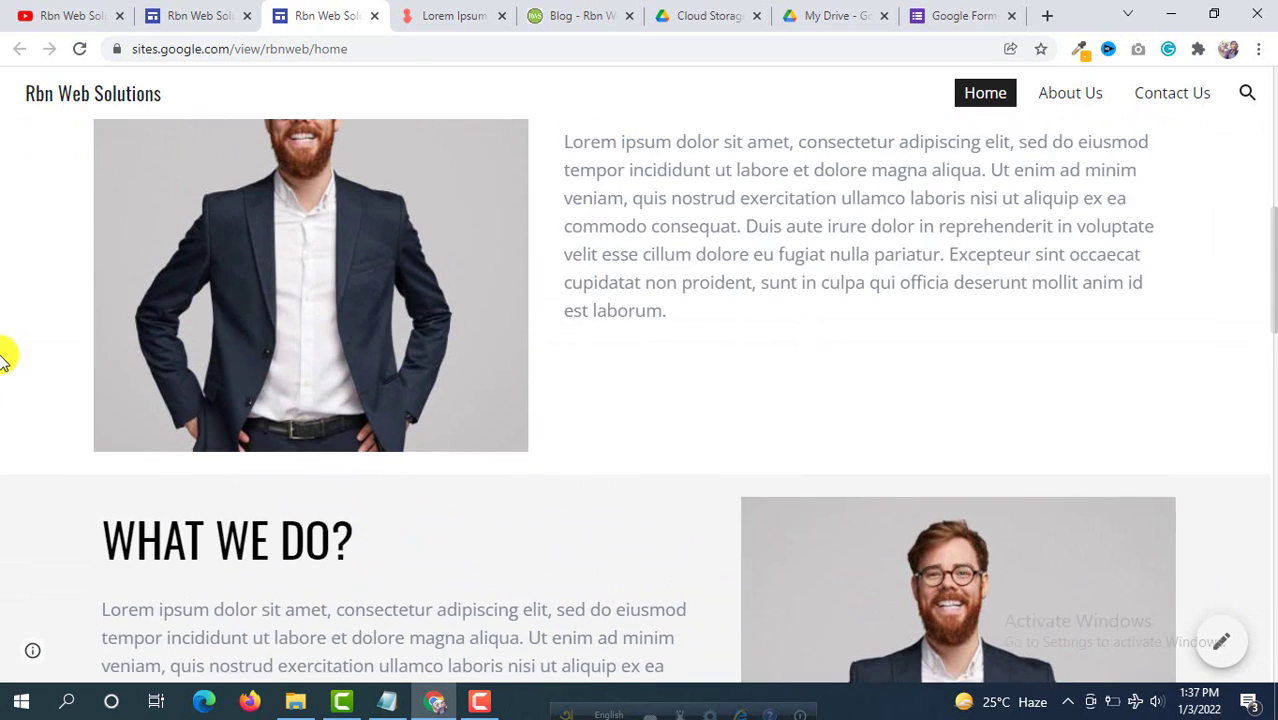
pyautogui.scroll(8, 3, 357)
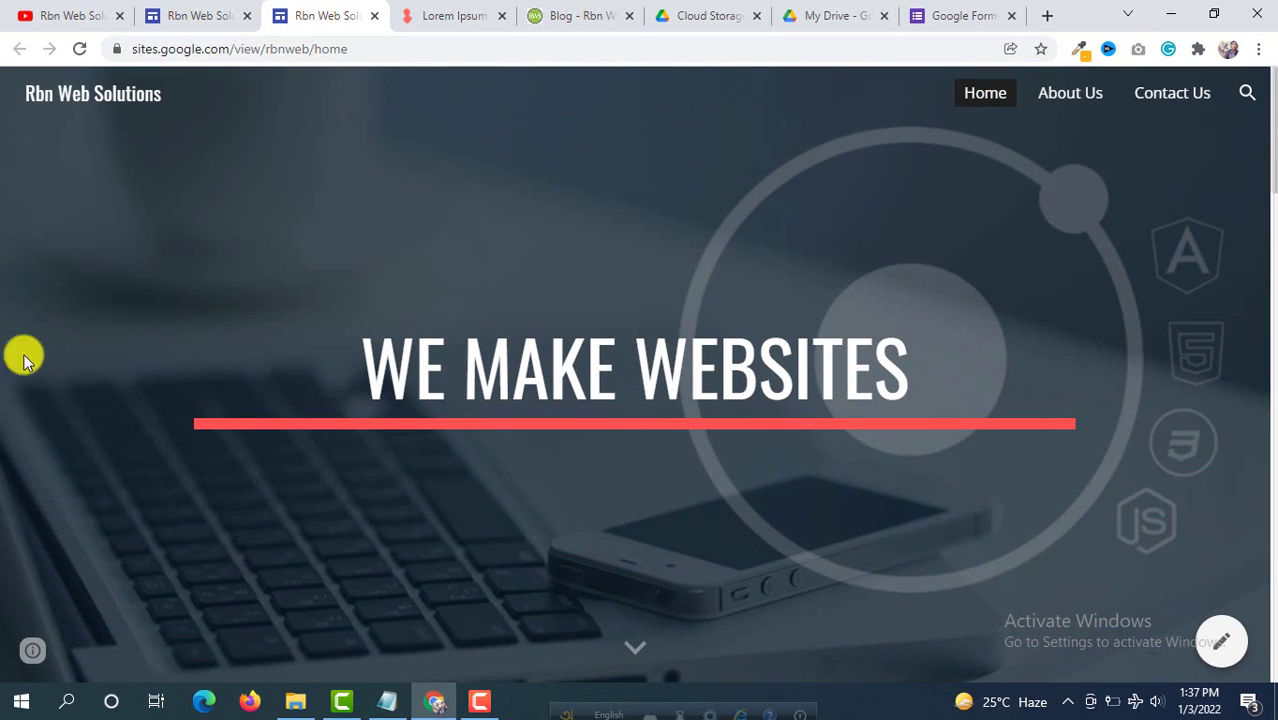
# Step: Browse the published site's About Us and Contact Us pages, checking the embedded form
pyautogui.click(1070, 95)
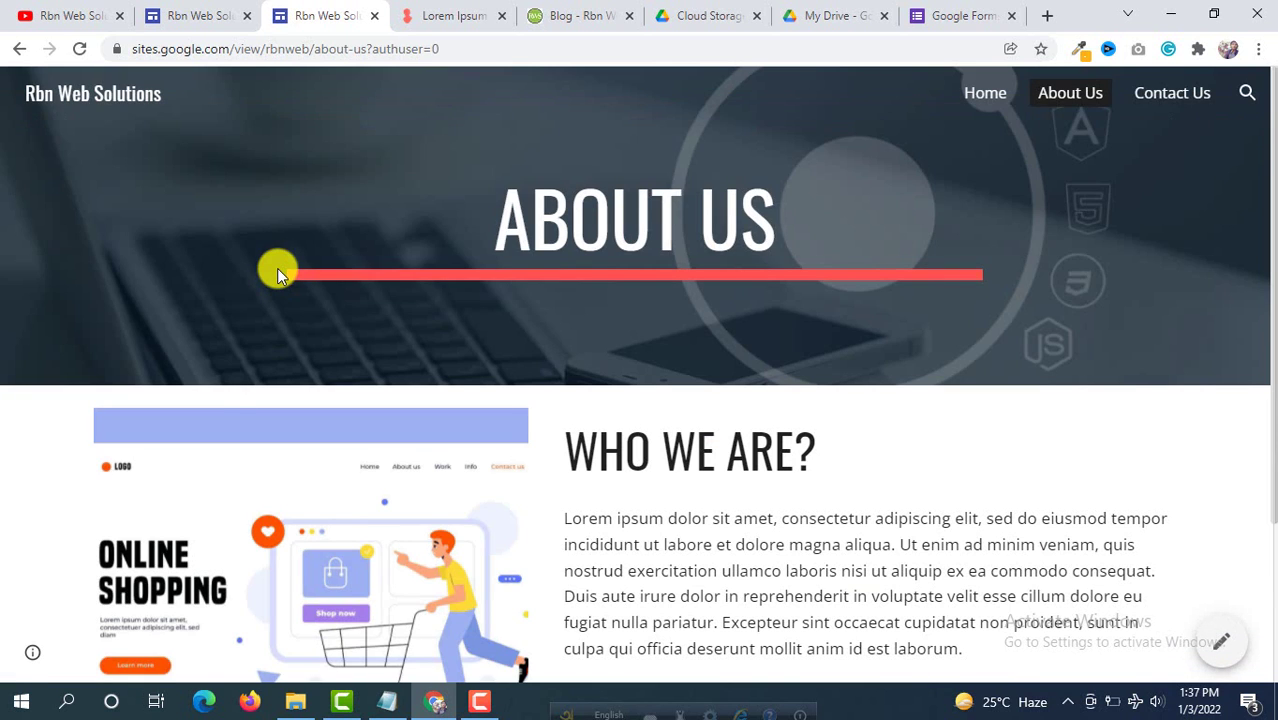
pyautogui.scroll(-2, 288, 278)
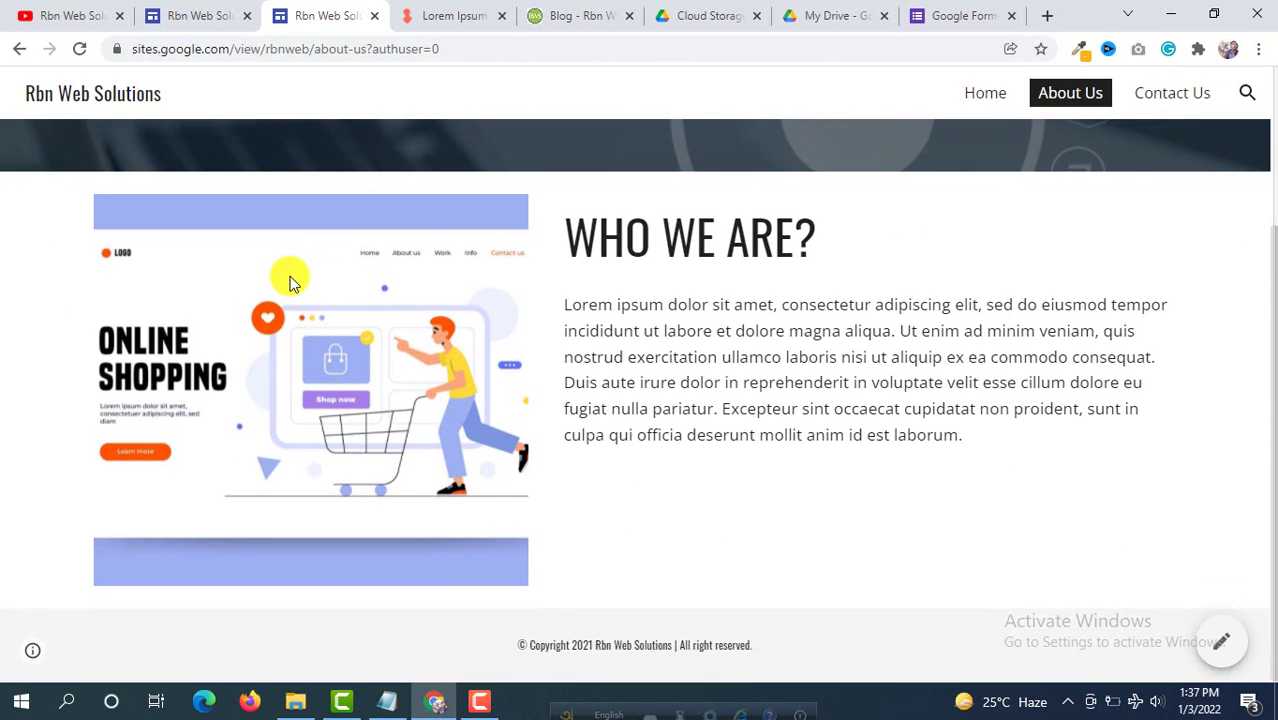
pyautogui.scroll(2, 290, 282)
pyautogui.rightClick(289, 276)
pyautogui.click(251, 262)
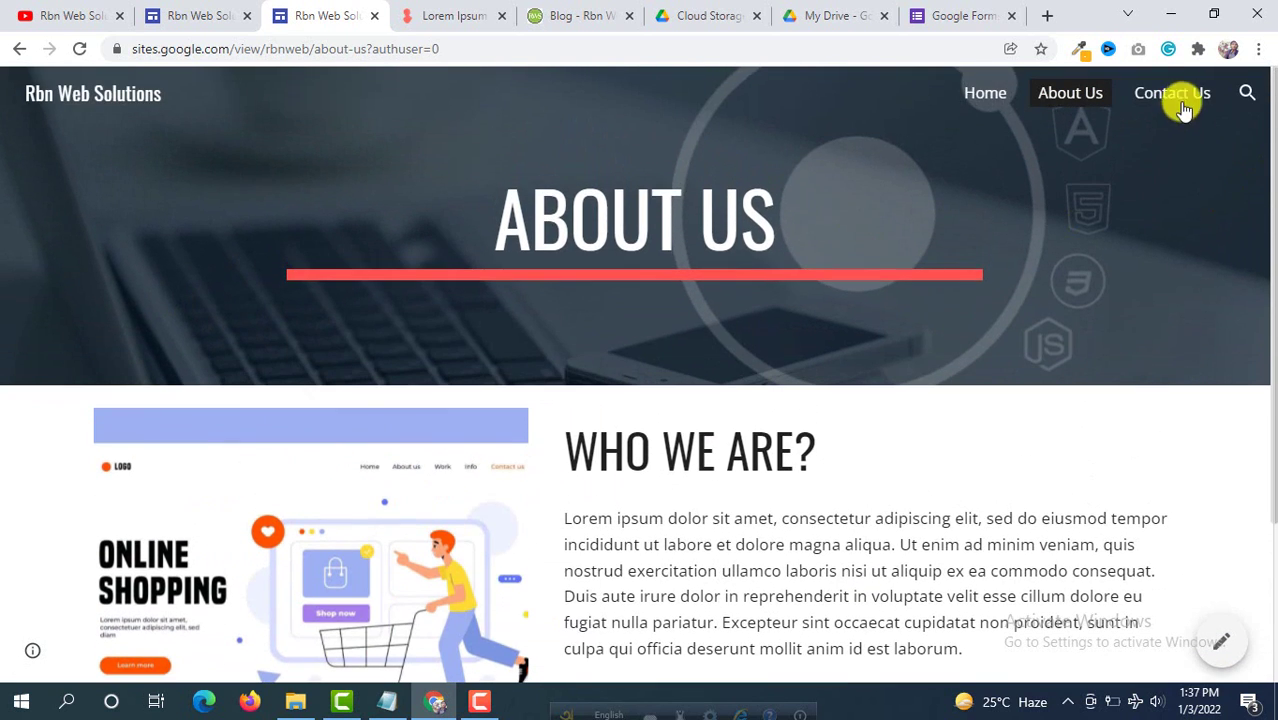
pyautogui.click(1180, 100)
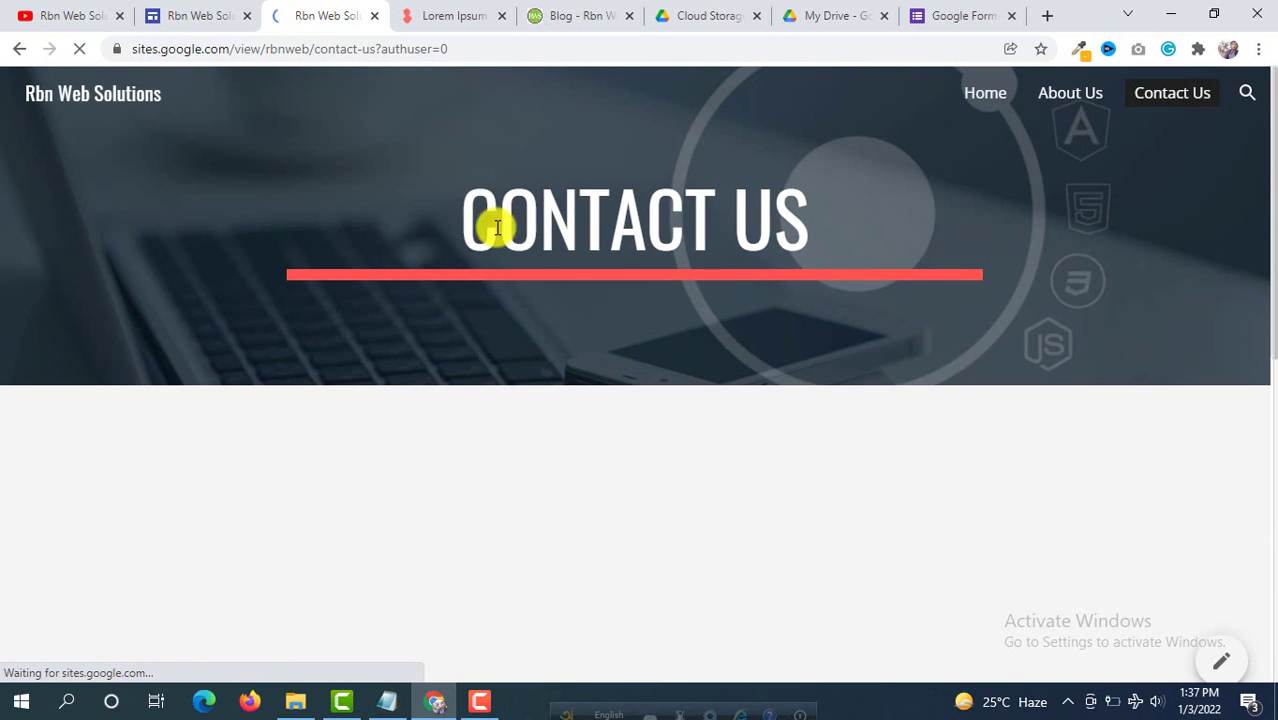
pyautogui.scroll(-3, 422, 260)
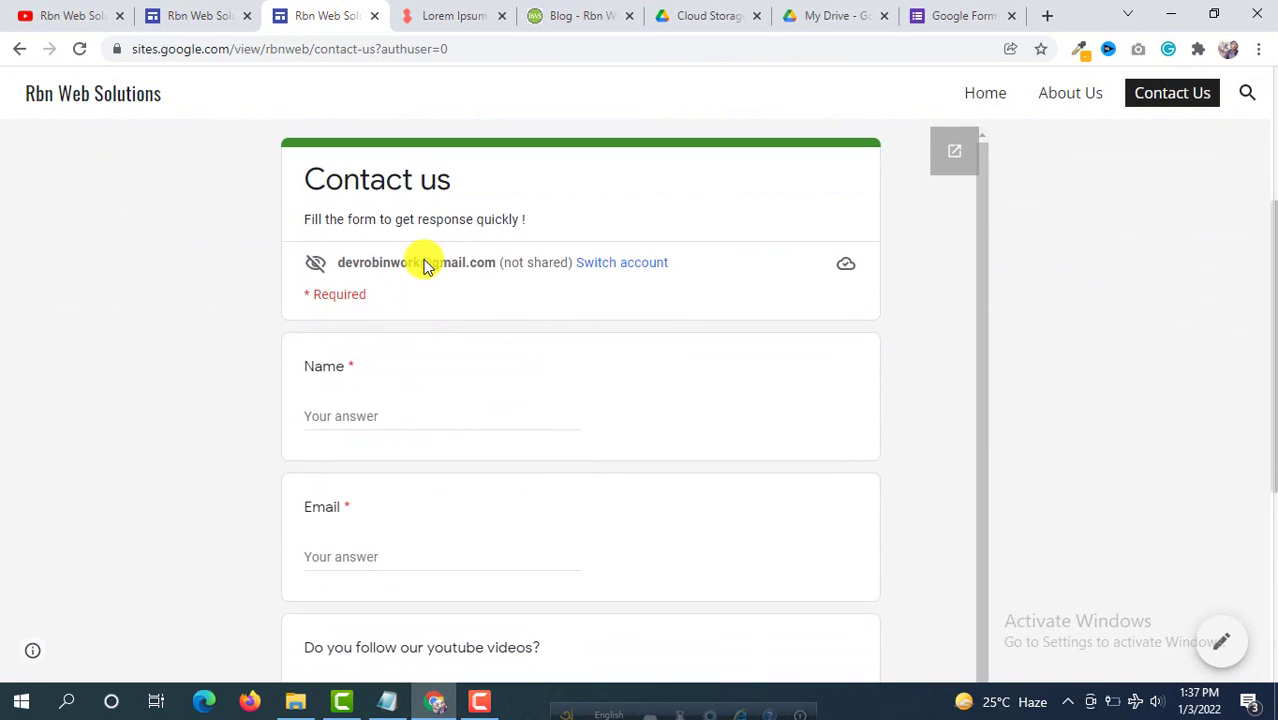
pyautogui.scroll(-1, 426, 260)
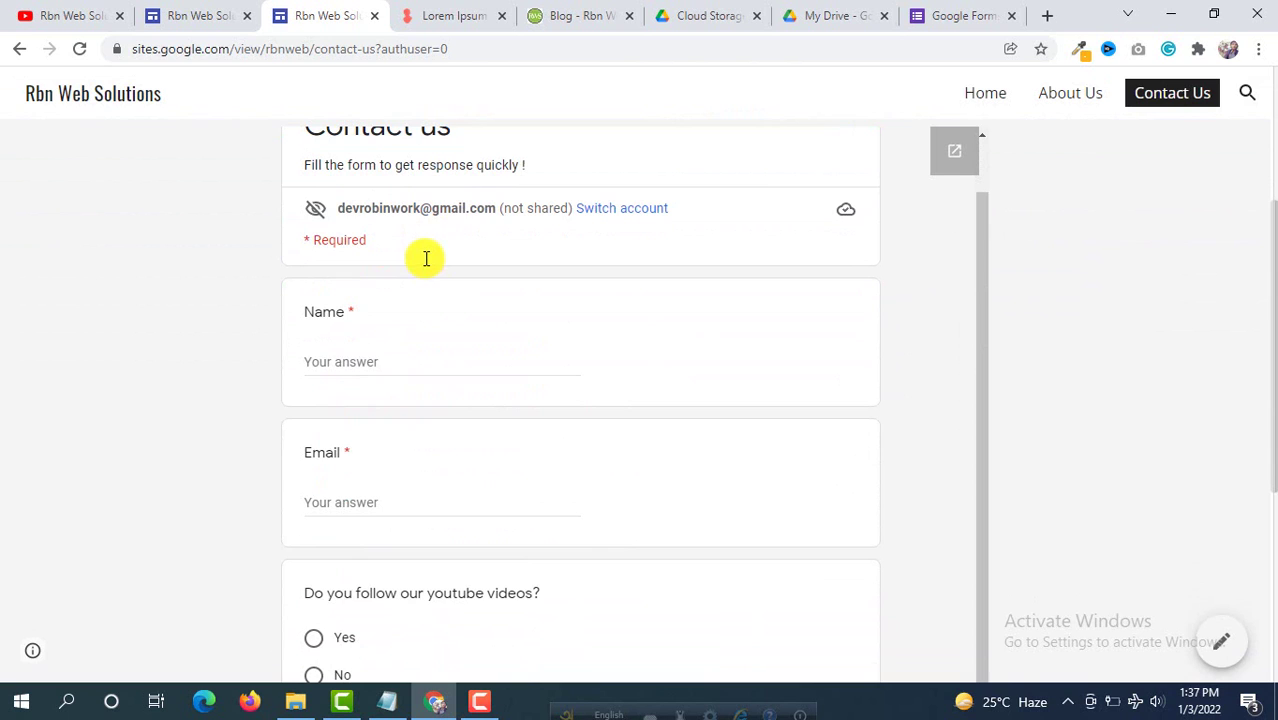
pyautogui.scroll(1, 426, 260)
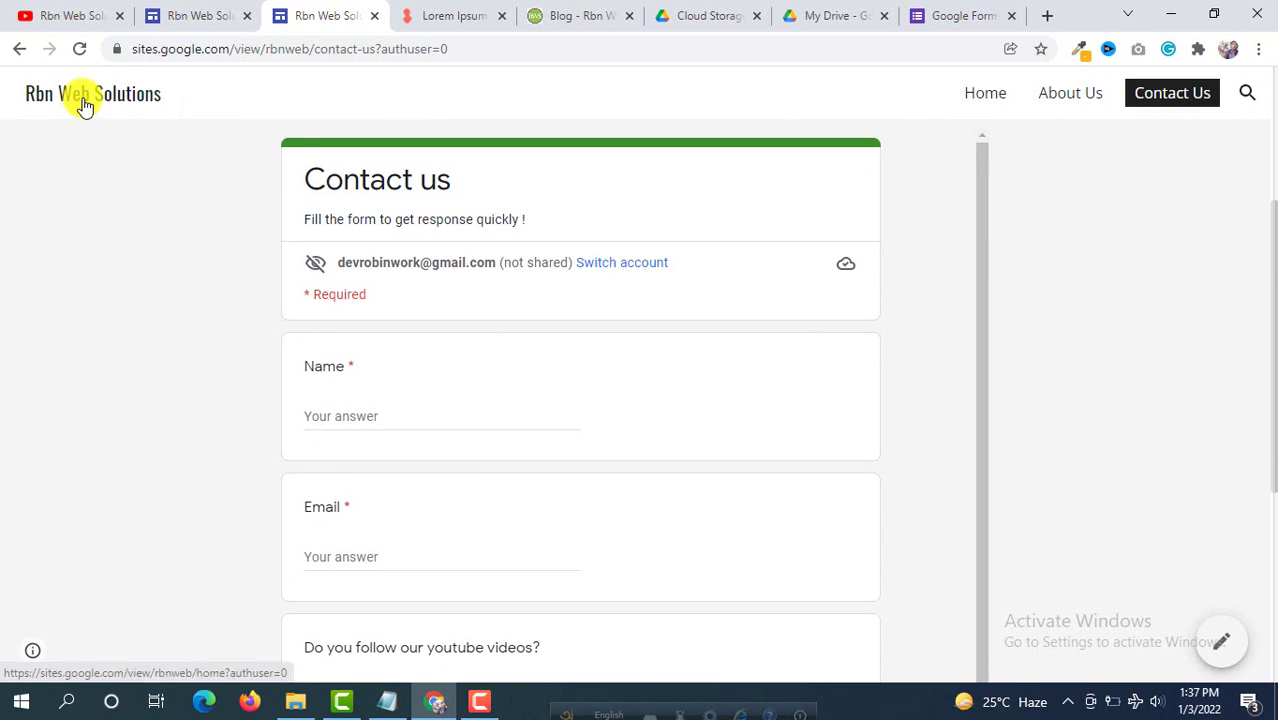
# Step: Return to the site's Home page and copy its full web address
pyautogui.click(85, 100)
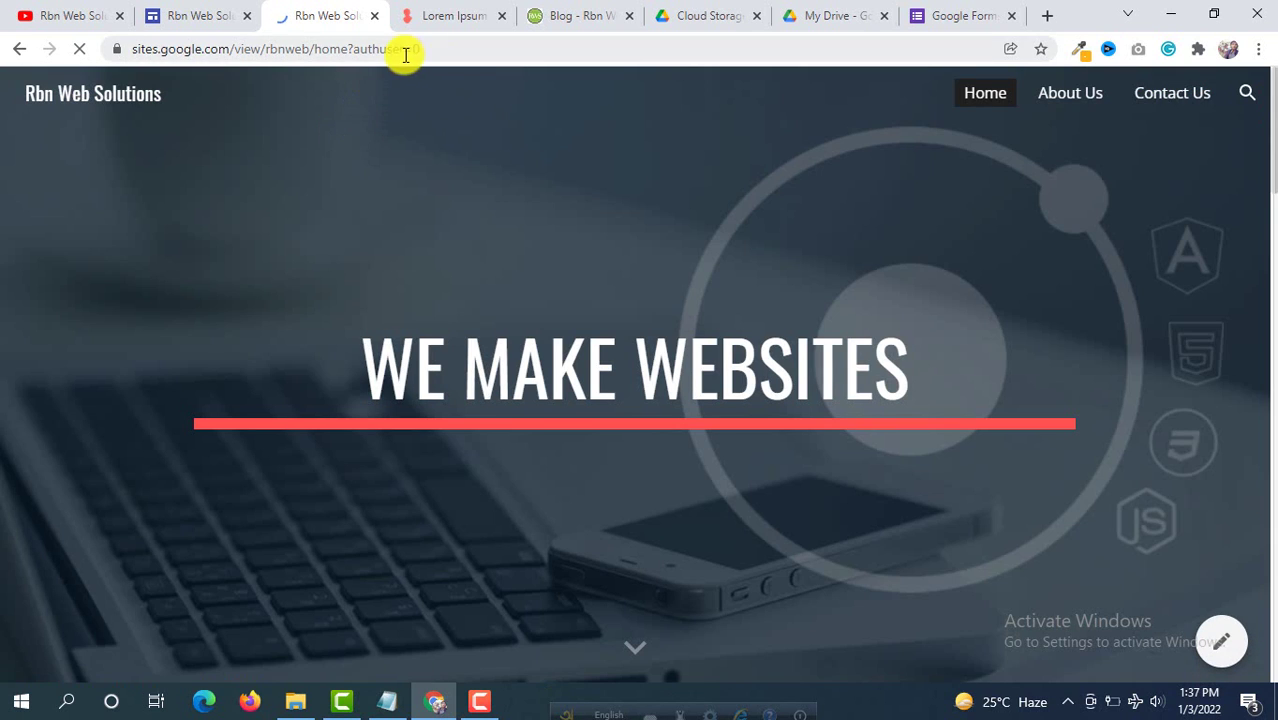
pyautogui.moveTo(352, 50); pyautogui.dragTo(228, 55)
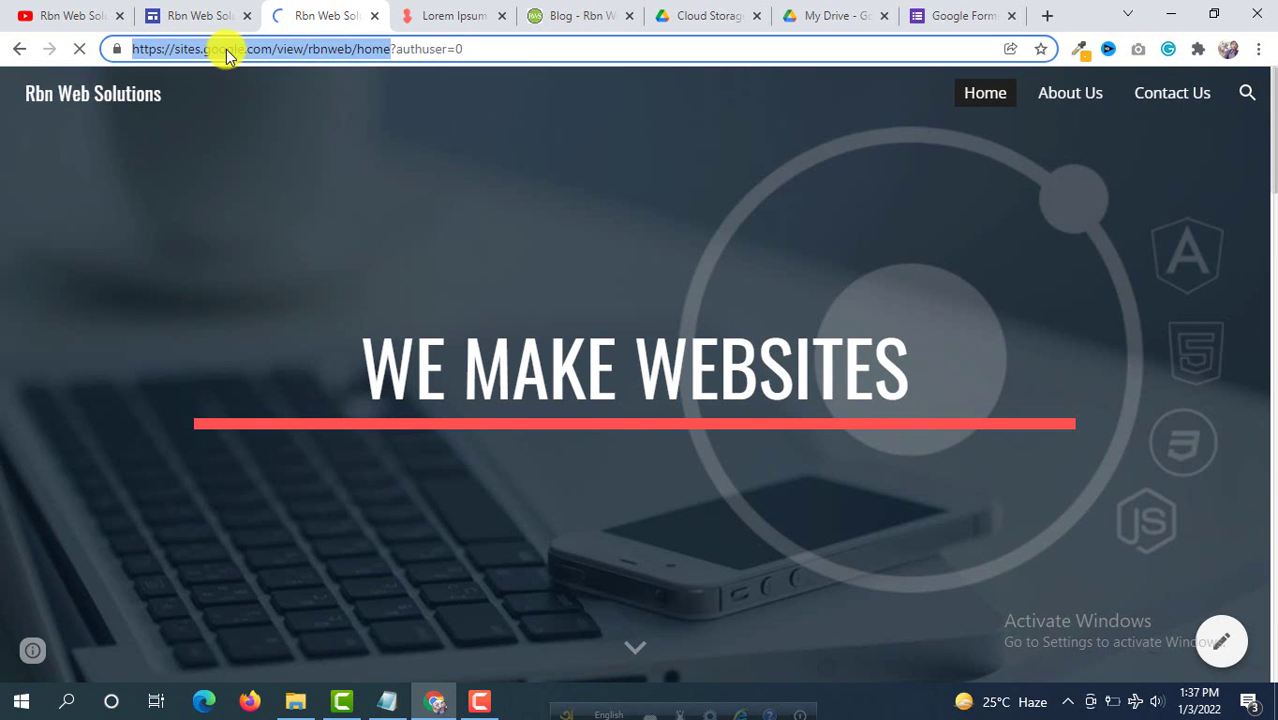
pyautogui.rightClick(228, 54)
pyautogui.click(292, 177)
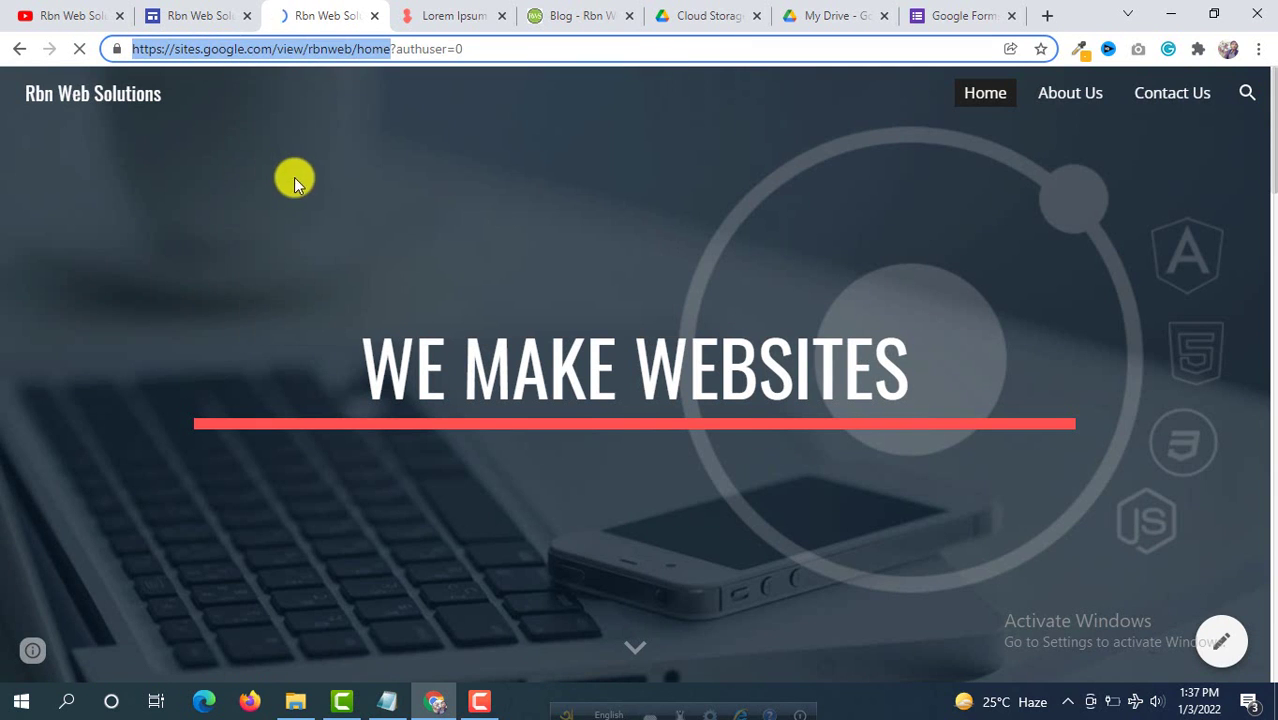
# Step: Load the copied sites.google.com/view/rbnweb/home address in Firefox and scroll through the page
pyautogui.click(251, 699)
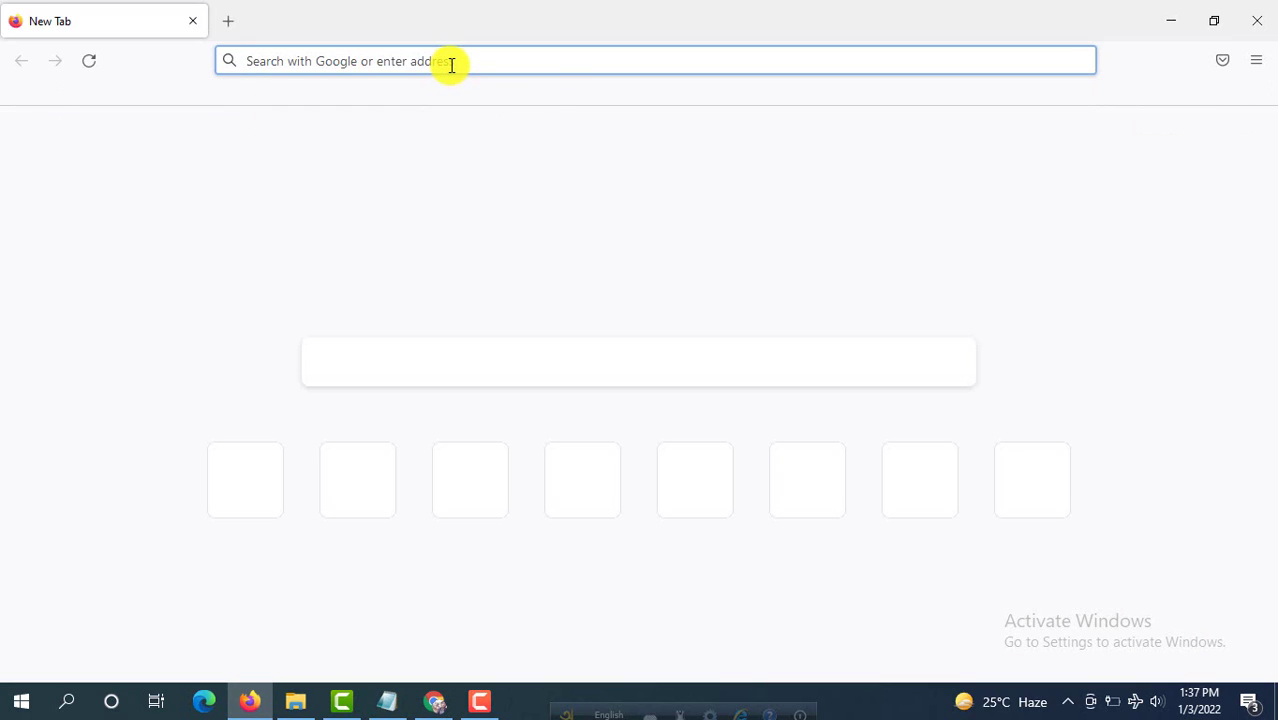
pyautogui.rightClick(452, 64)
pyautogui.click(494, 234)
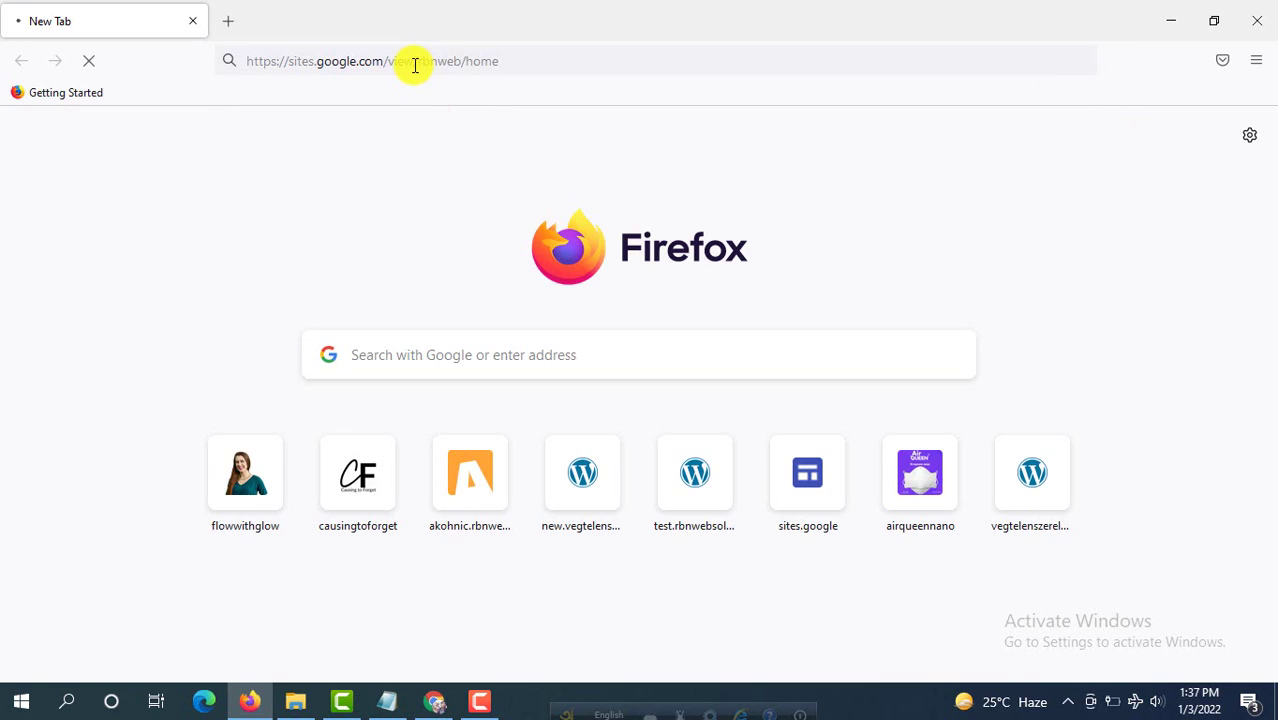
pyautogui.scroll(-10, 422, 218)
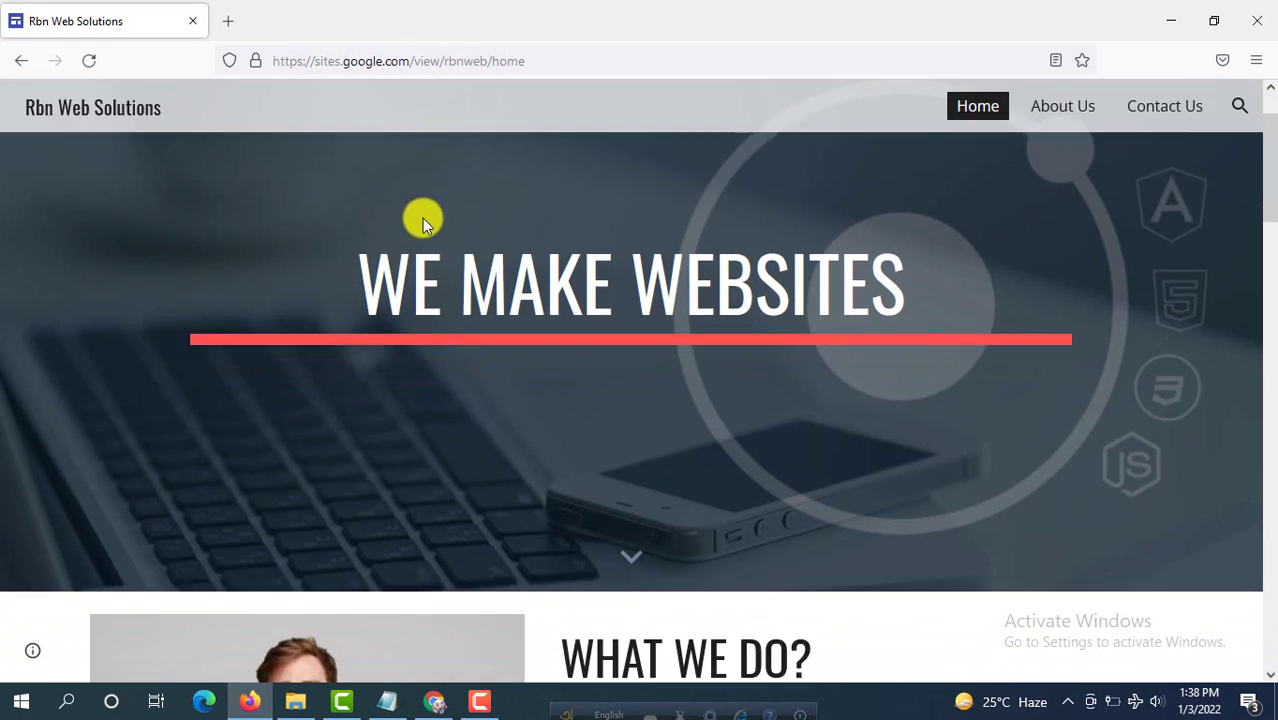
pyautogui.scroll(-5, 424, 217)
pyautogui.scroll(6, 427, 205)
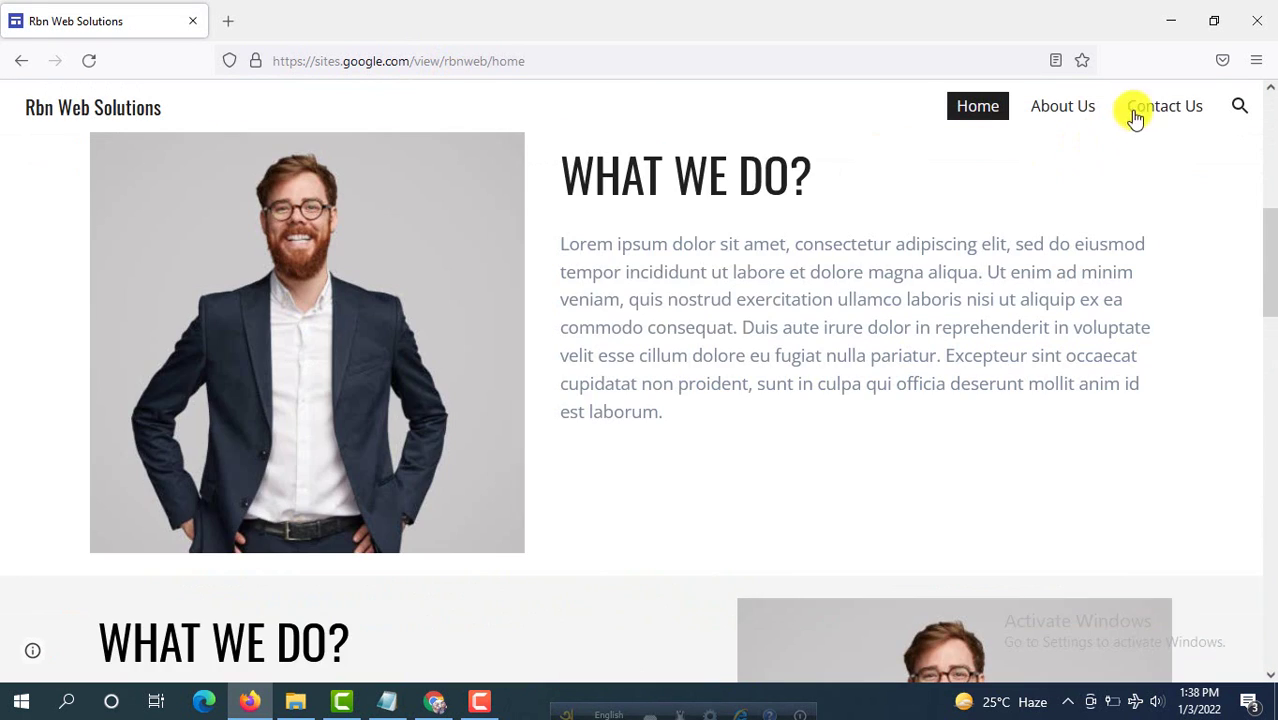
# Step: On the Contact Us page, enter the sender's full name in the form's Name field and select Email
pyautogui.click(1182, 114)
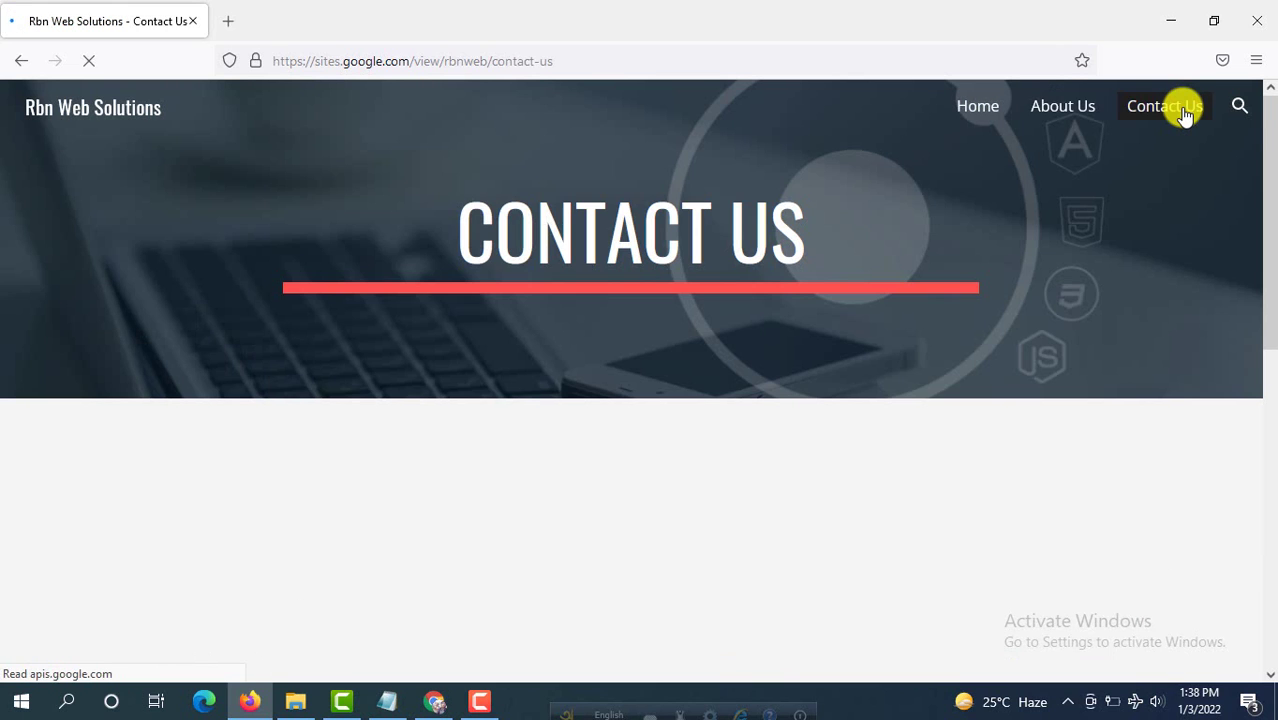
pyautogui.scroll(-3, 600, 212)
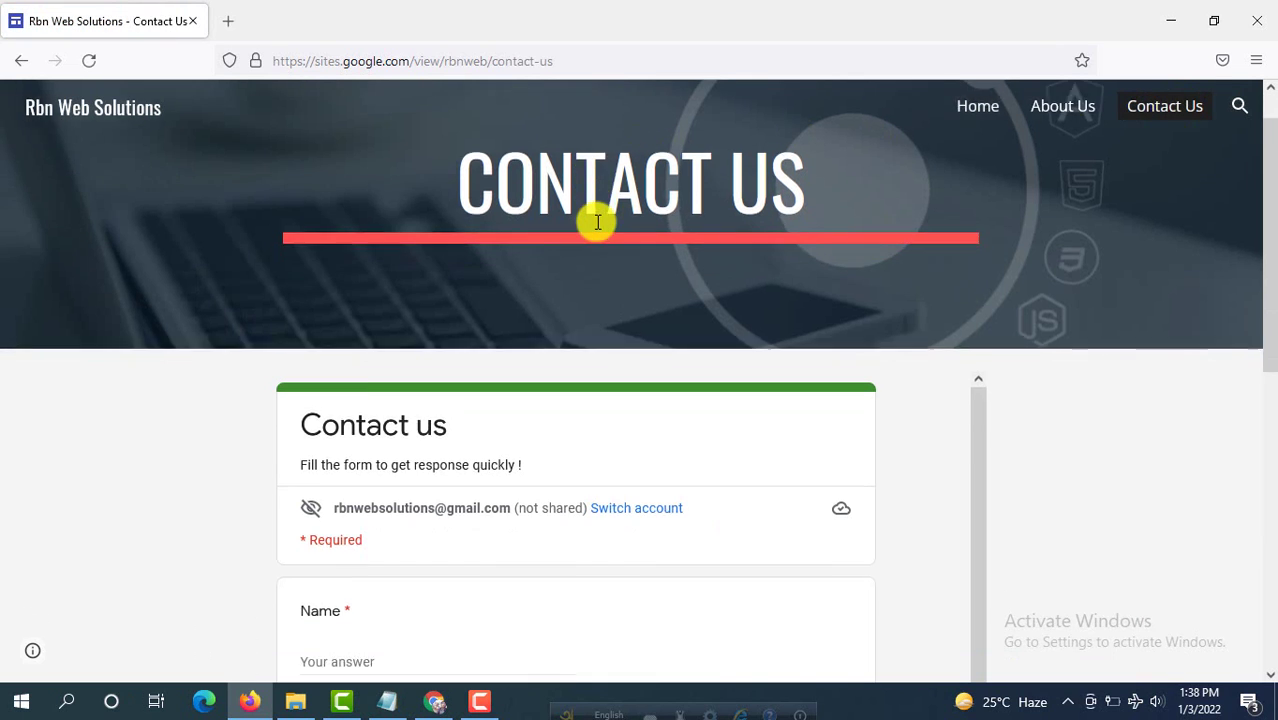
pyautogui.scroll(-1, 600, 245)
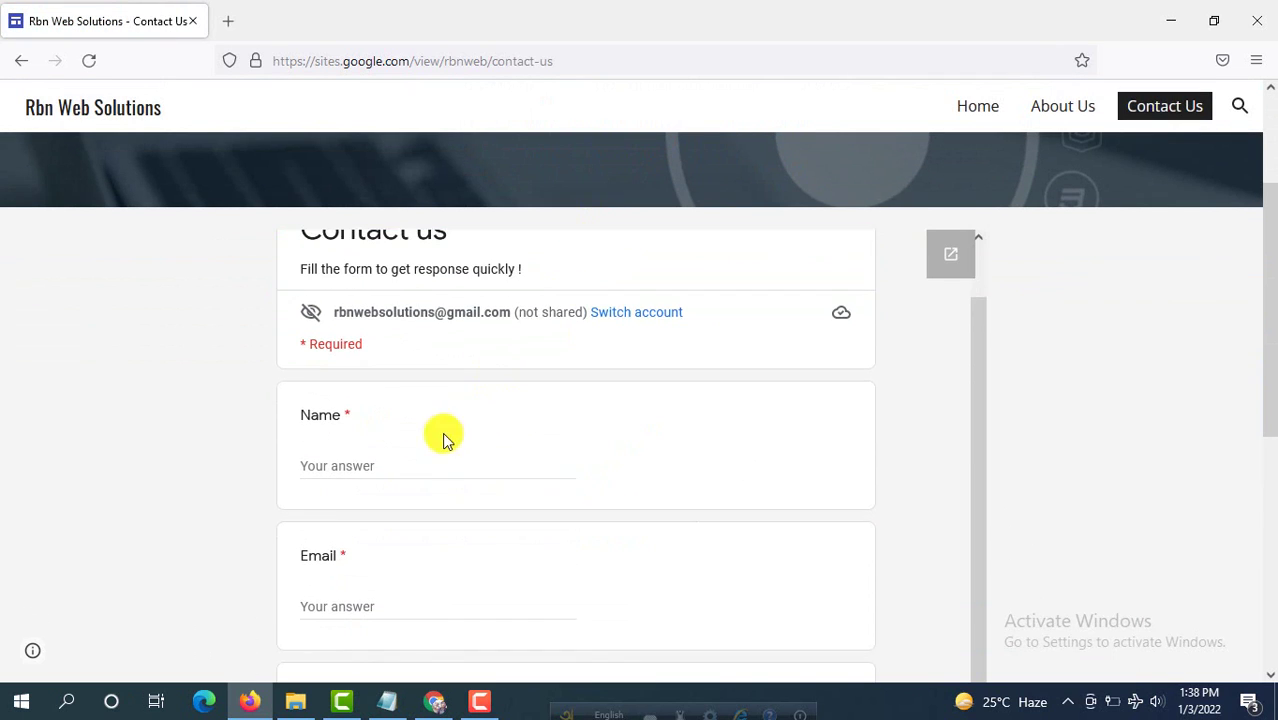
pyautogui.click(365, 455)
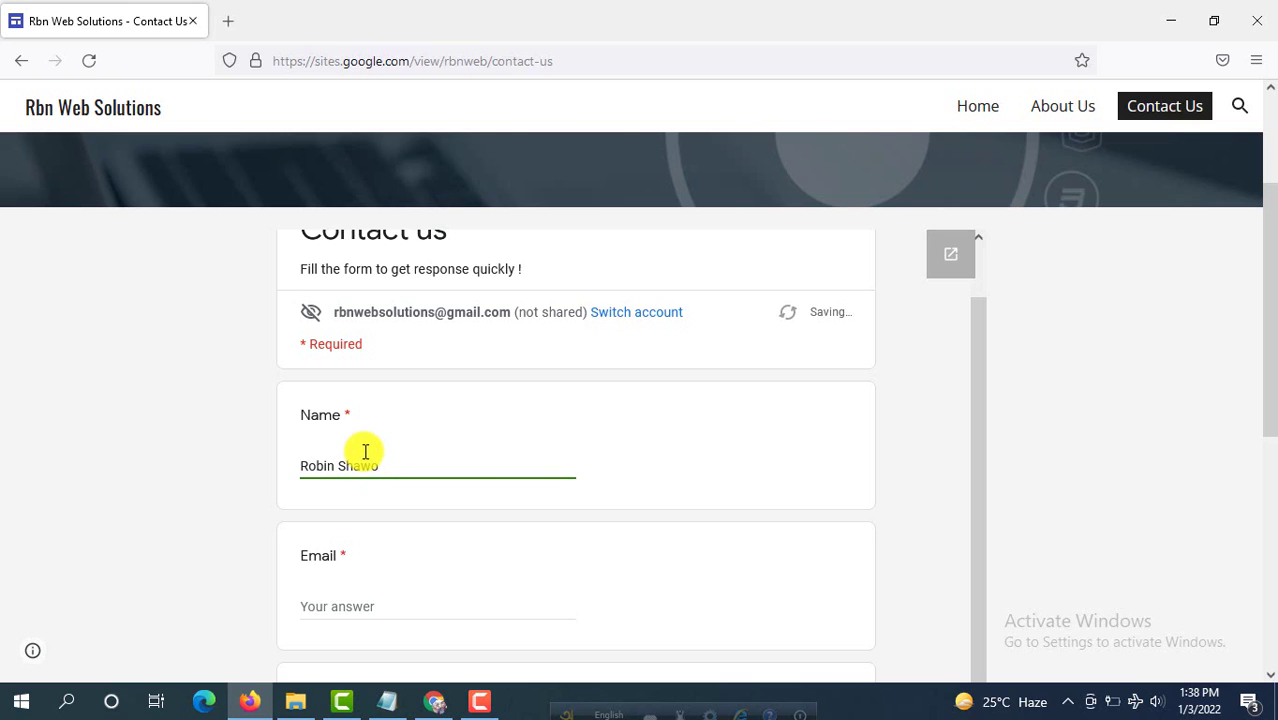
pyautogui.scroll(-3, 375, 460)
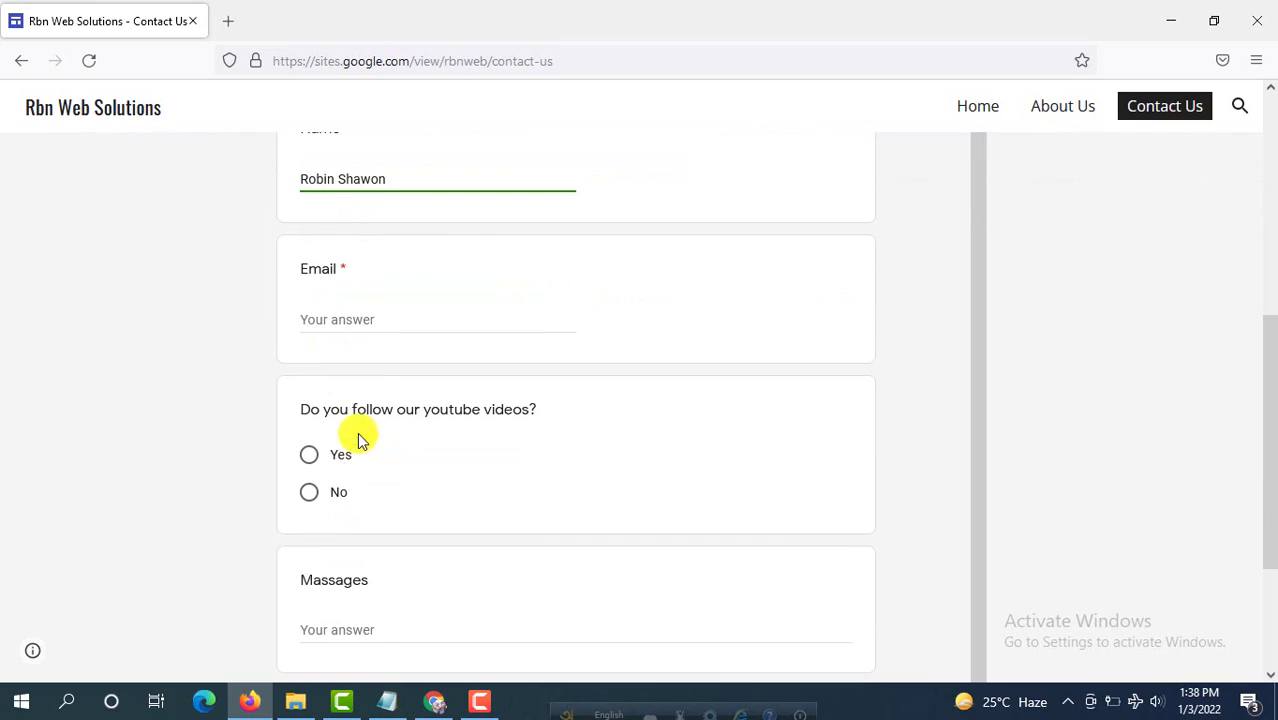
pyautogui.click(513, 321)
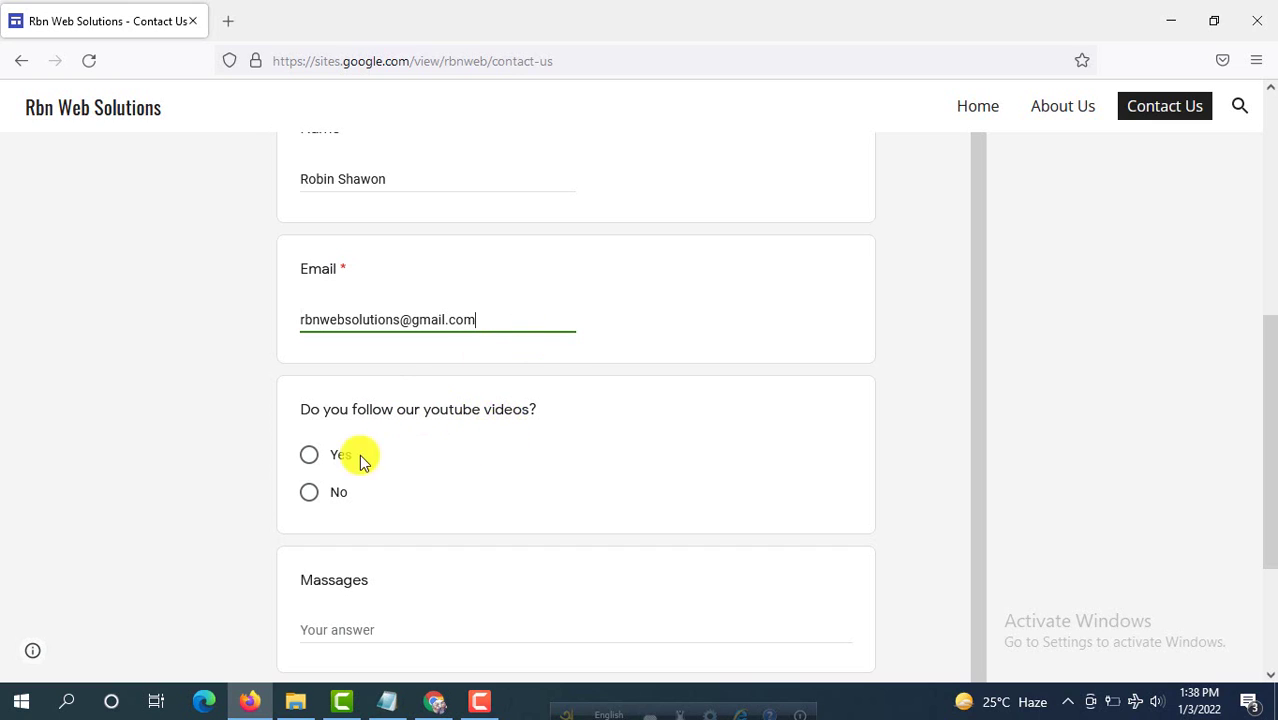
# Step: Answer Yes, write 'Hi this is a test response' in Massages, and submit the form
pyautogui.click(309, 458)
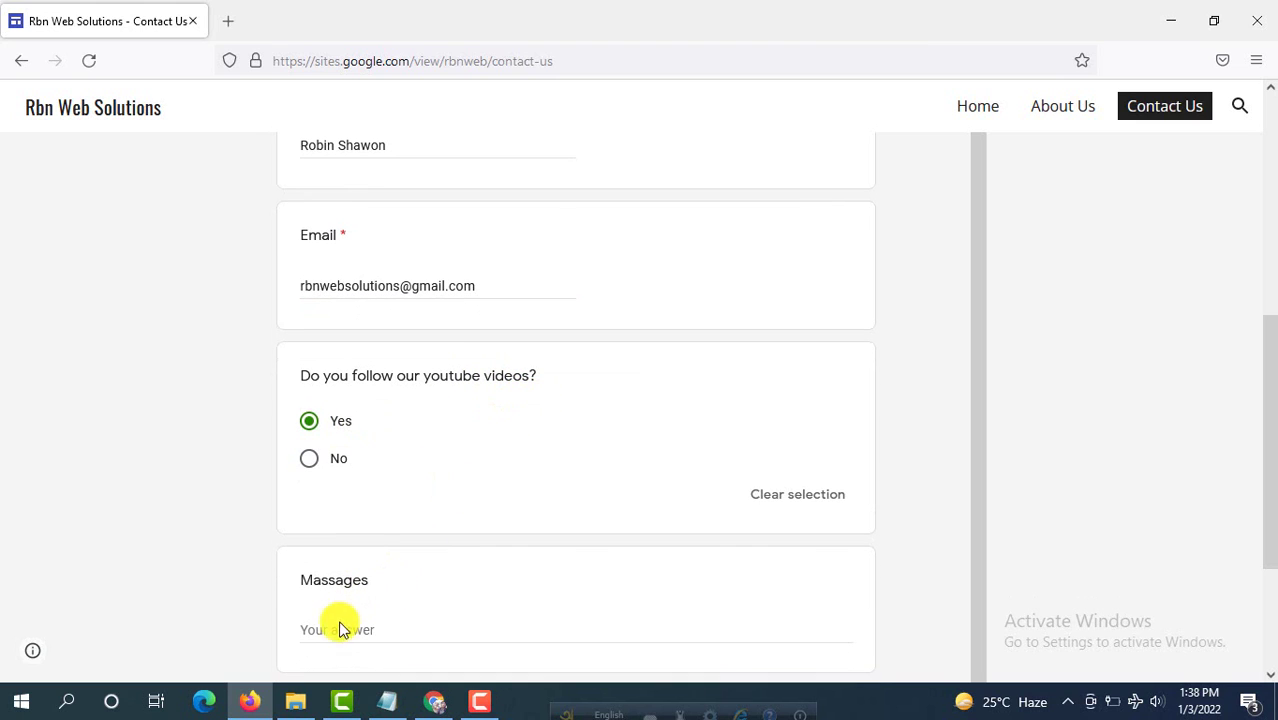
pyautogui.click(444, 622)
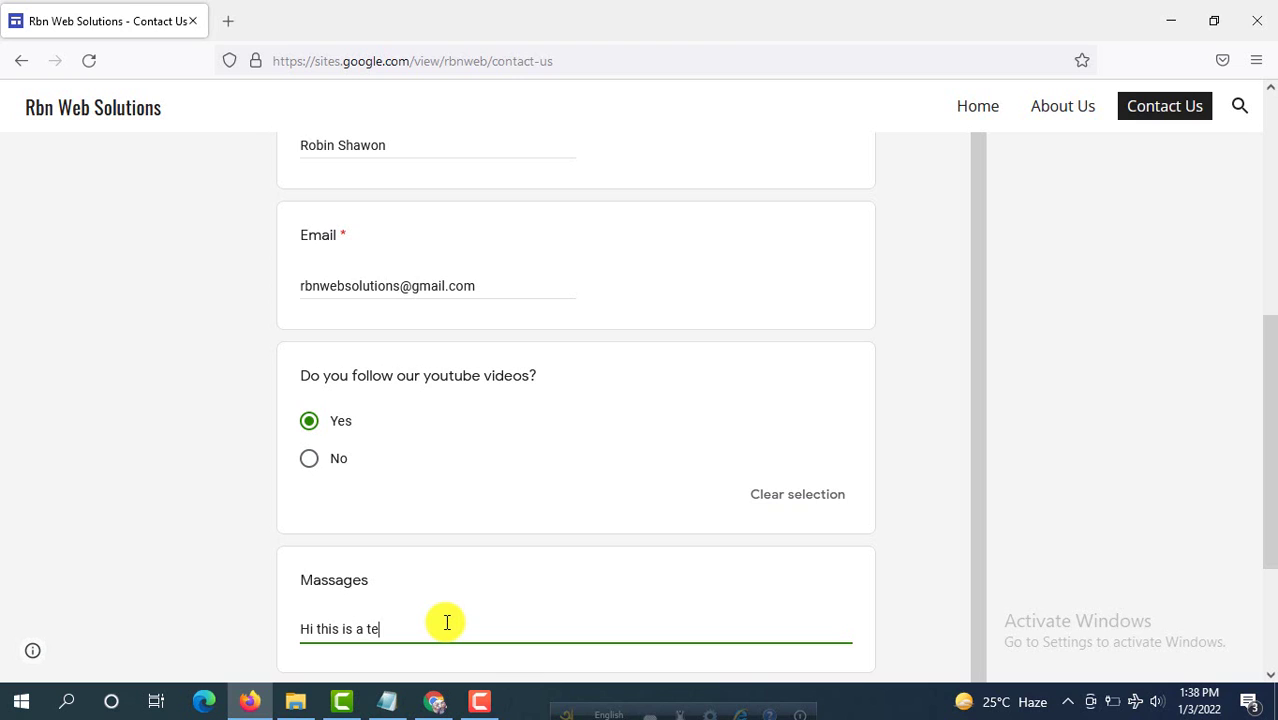
pyautogui.write('Hi this is a test response')
pyautogui.scroll(-2, 520, 600)
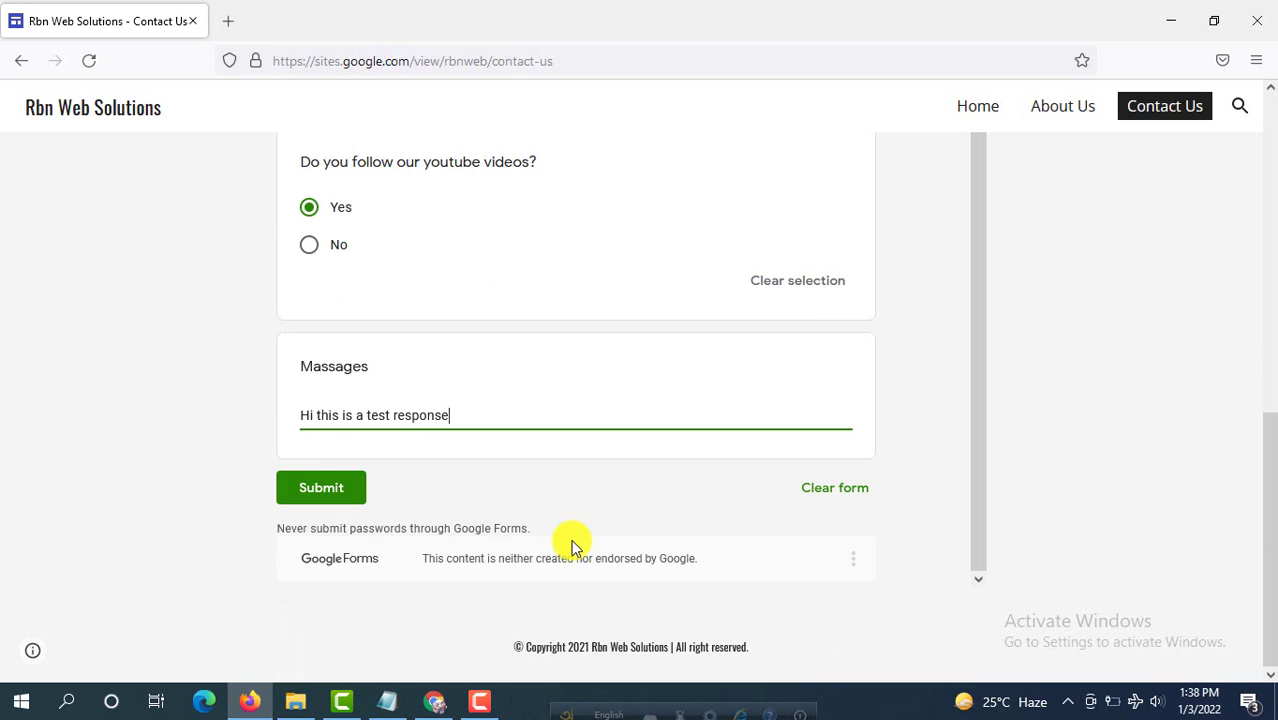
pyautogui.click(338, 501)
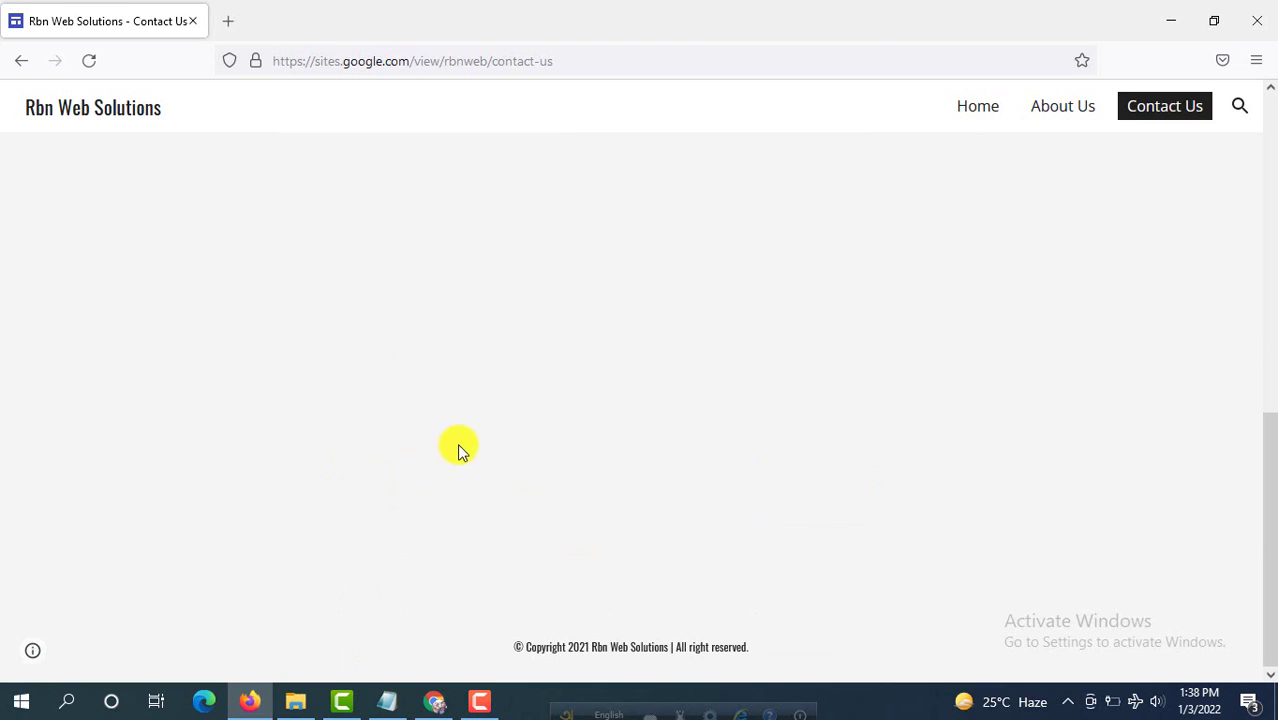
pyautogui.scroll(5, 470, 440)
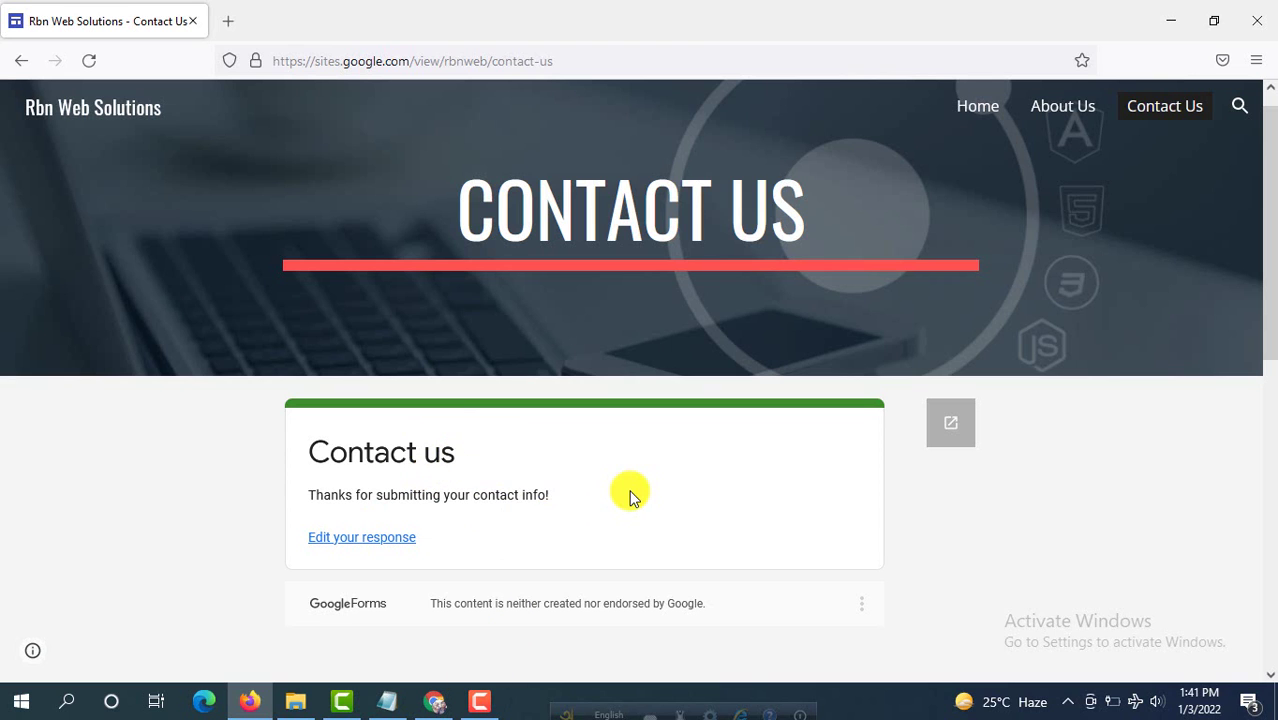
# Step: From Google Drive's New menu, start a Google Form from a template
pyautogui.click(436, 701)
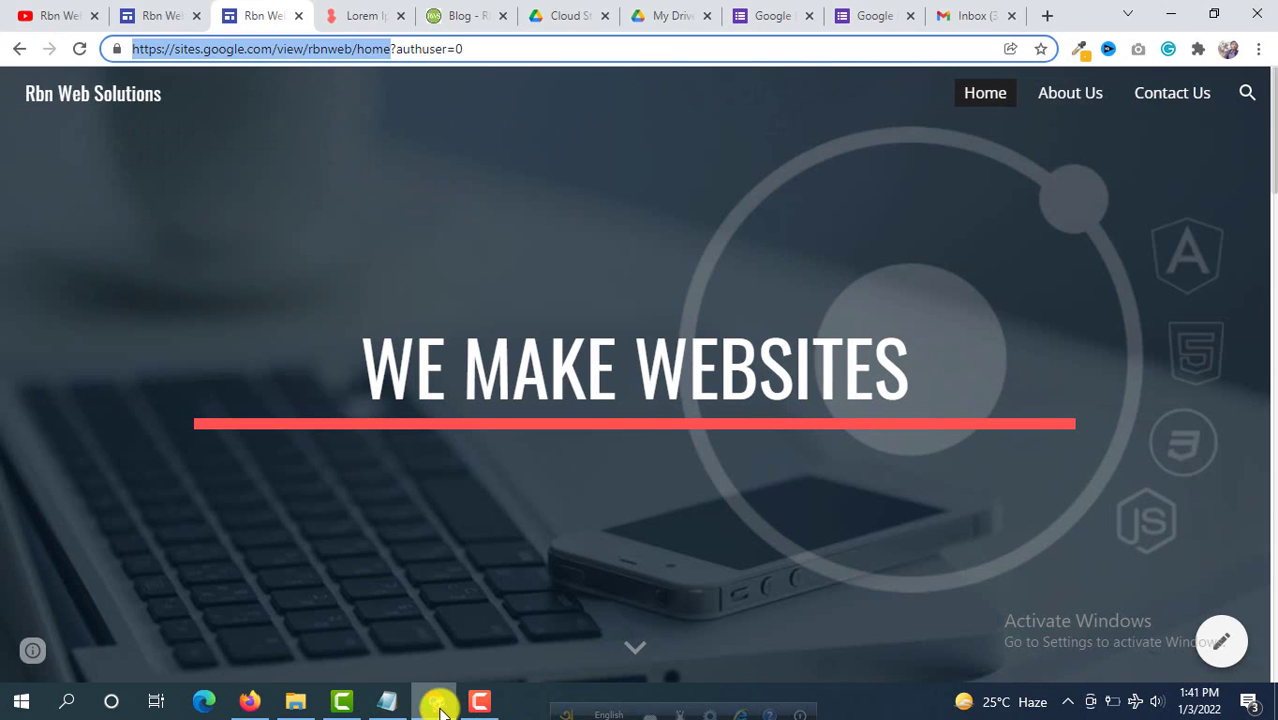
pyautogui.click(677, 10)
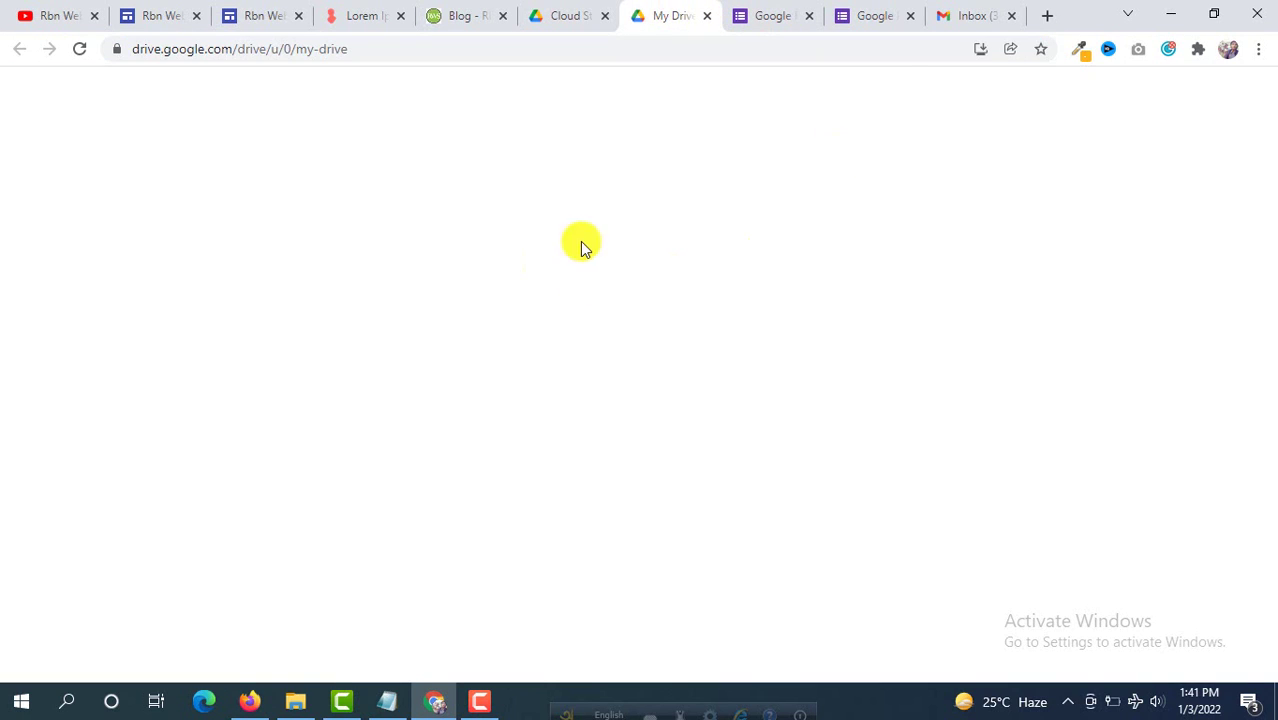
pyautogui.scroll(-1, 570, 180)
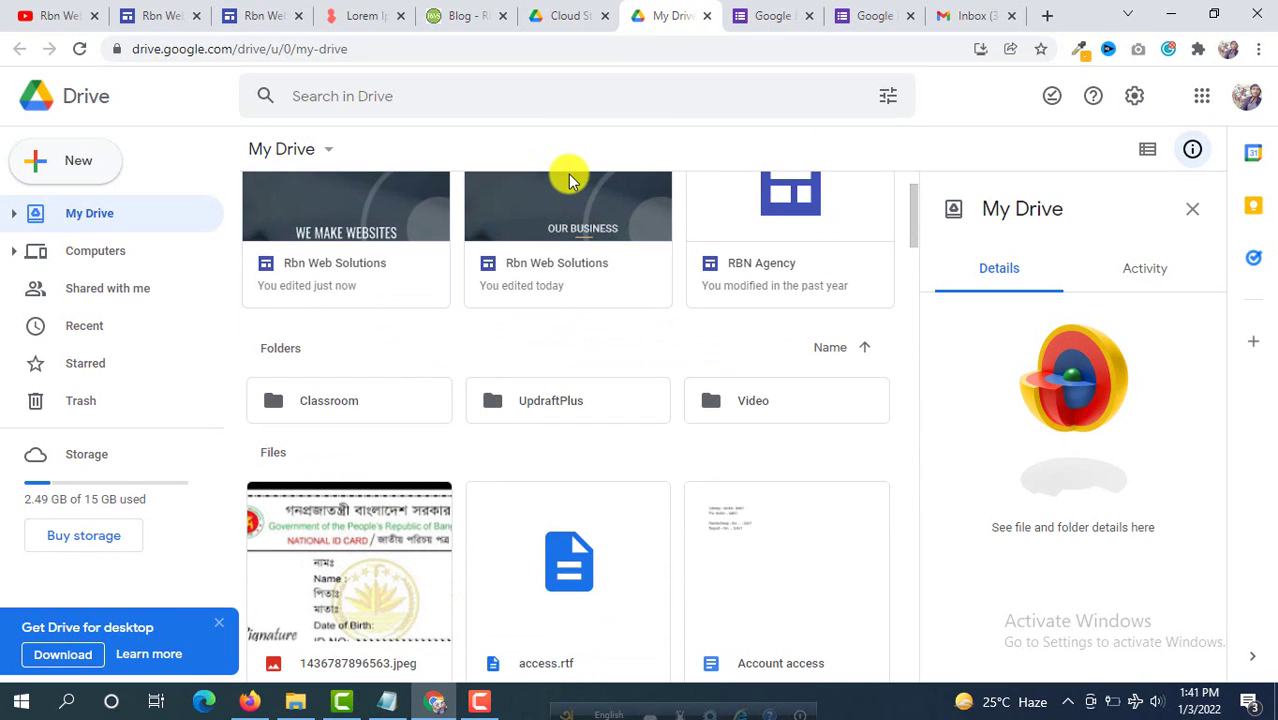
pyautogui.scroll(1, 570, 175)
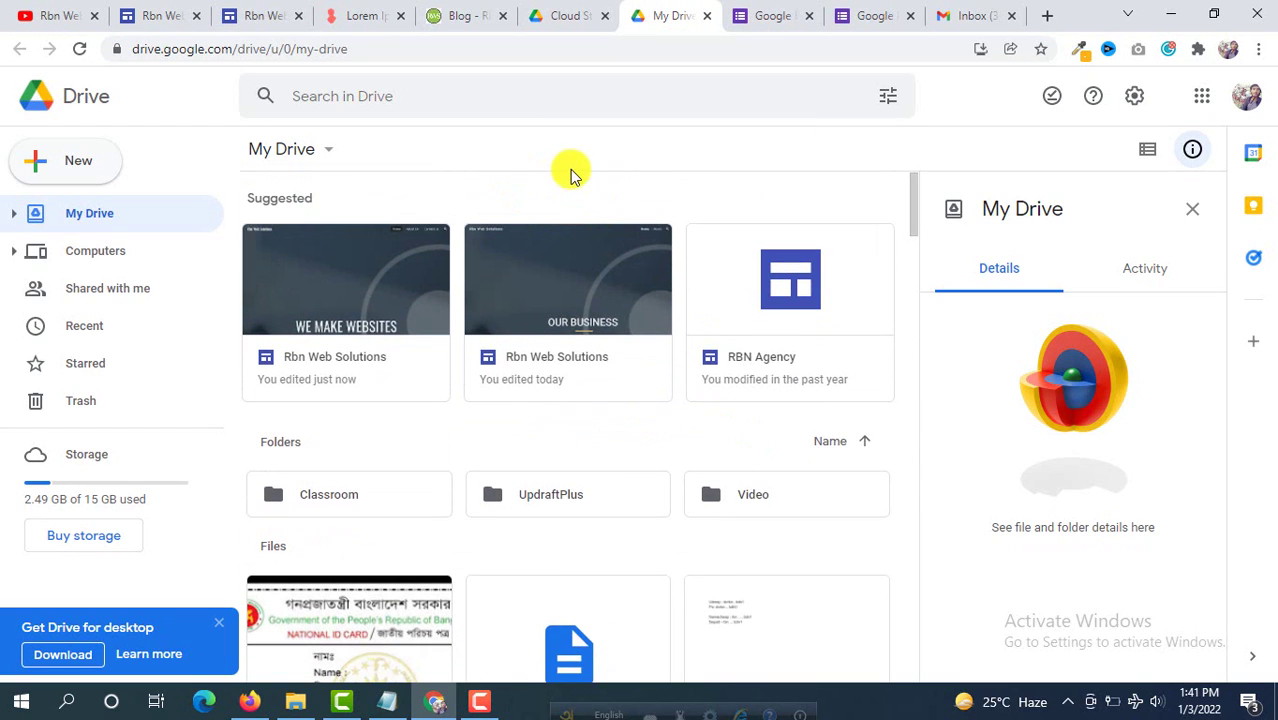
pyautogui.click(83, 170)
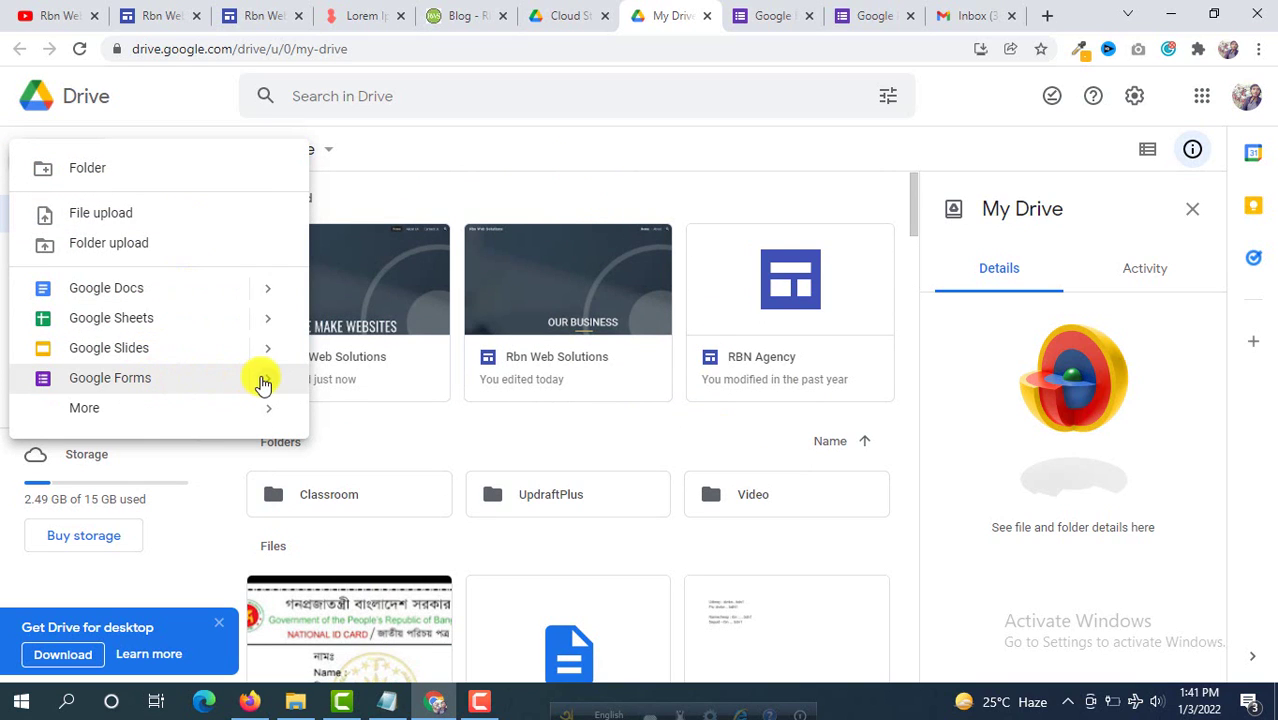
pyautogui.moveTo(264, 385)
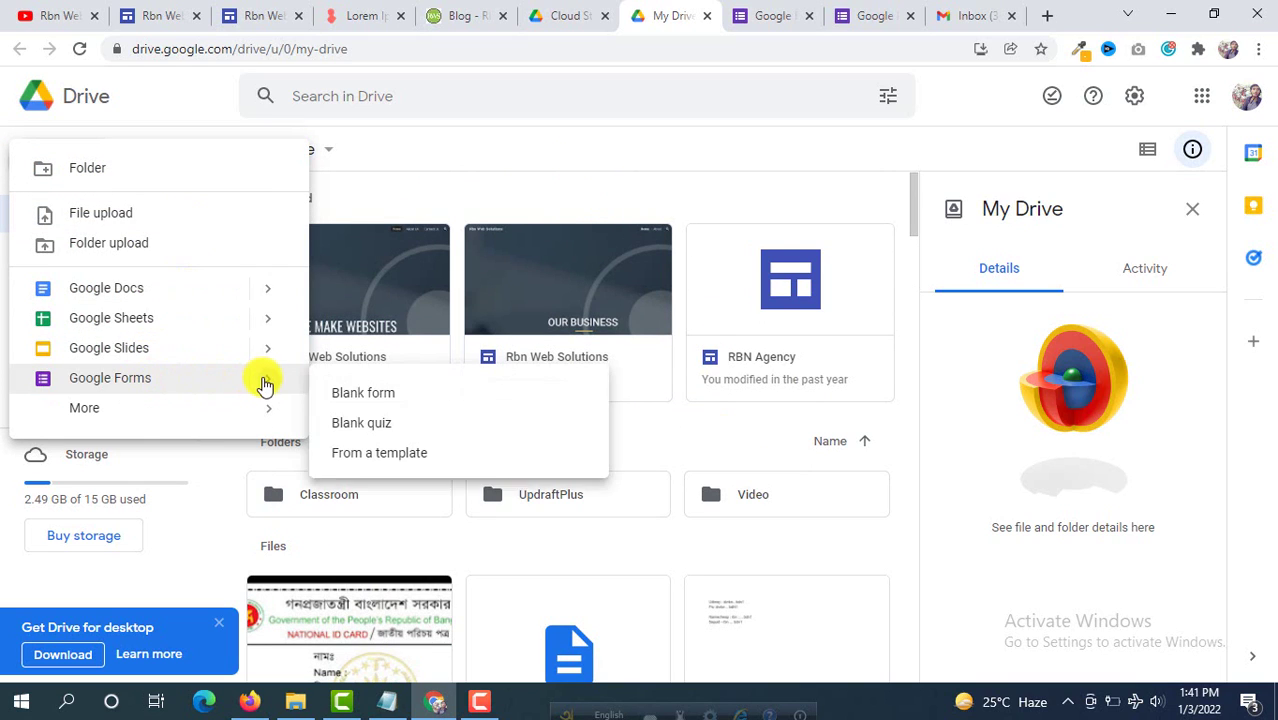
pyautogui.click(374, 455)
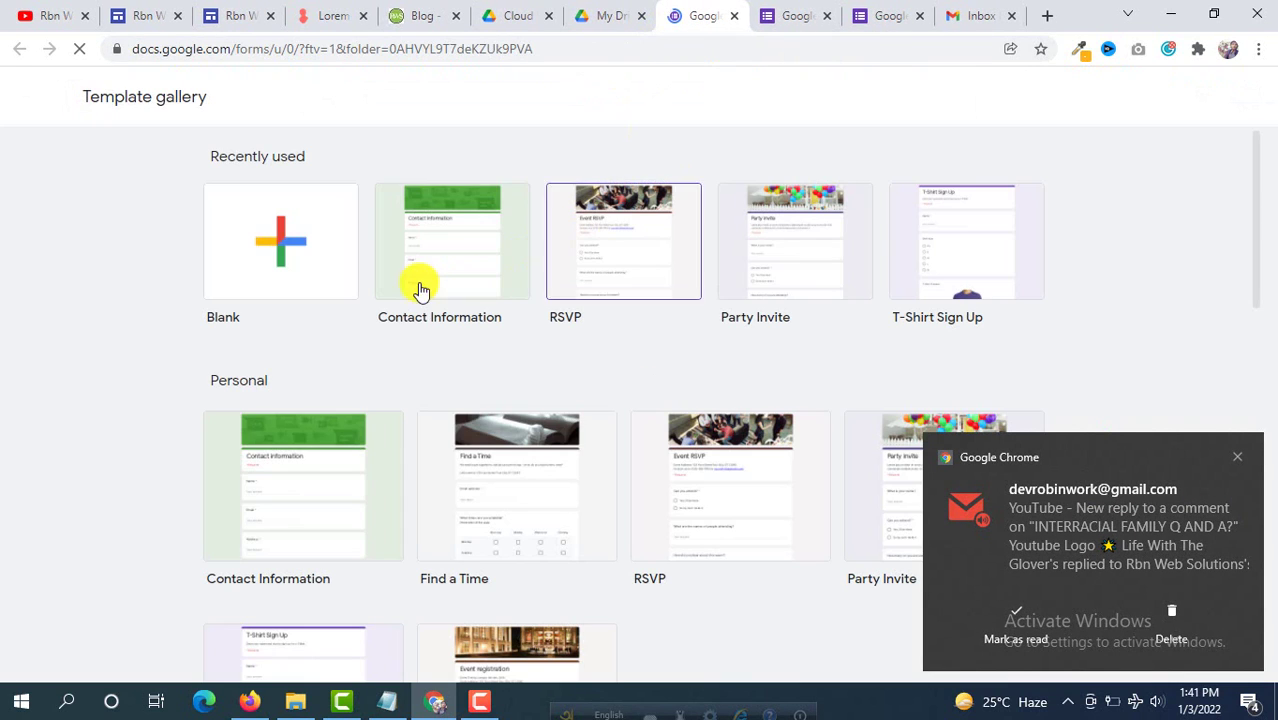
# Step: Create a new form from the Contact Information template
pyautogui.scroll(-3, 345, 300)
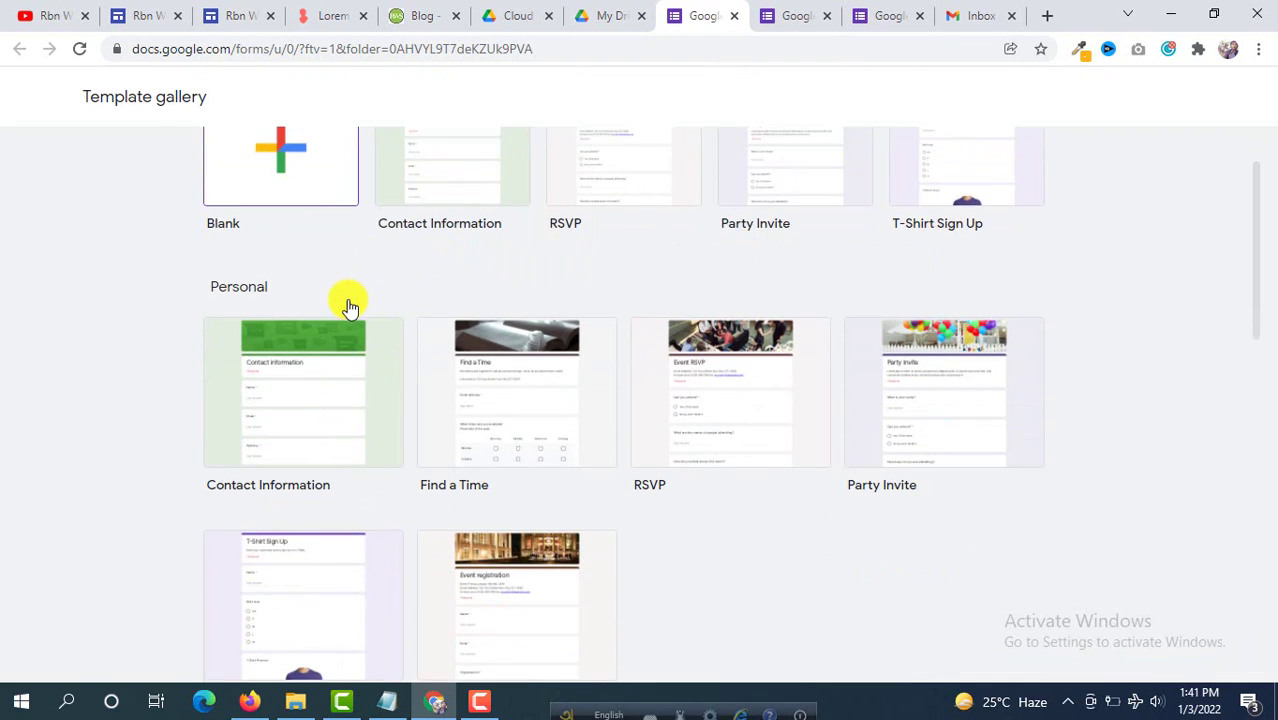
pyautogui.scroll(3, 349, 308)
pyautogui.scroll(1, 345, 300)
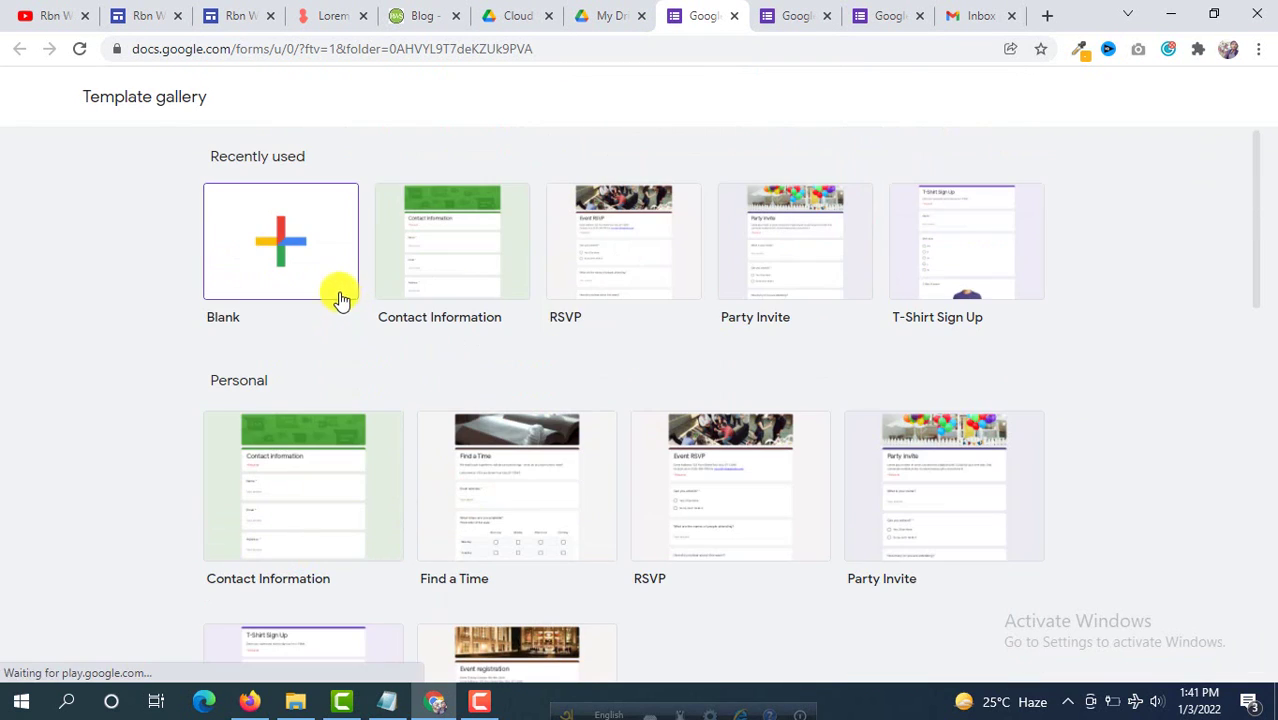
pyautogui.click(475, 262)
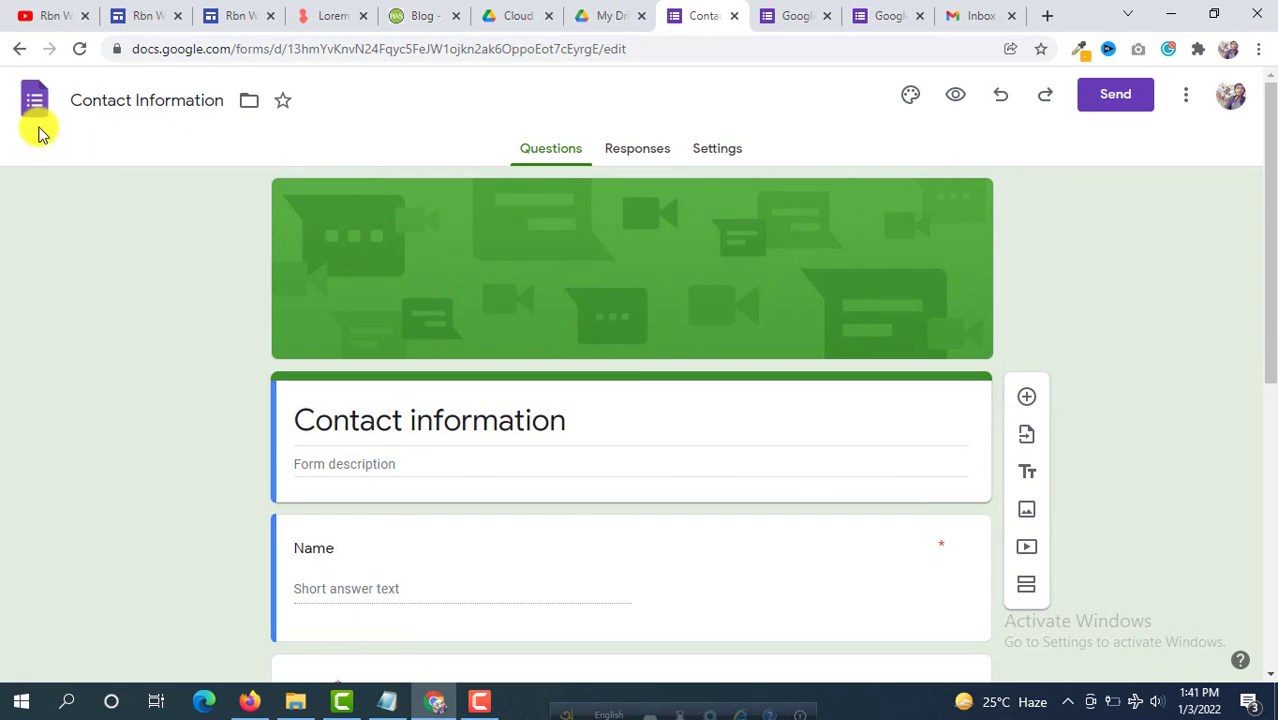
# Step: Rename the form to 'Contact Information 2' and go back to the Forms home page
pyautogui.click(181, 103)
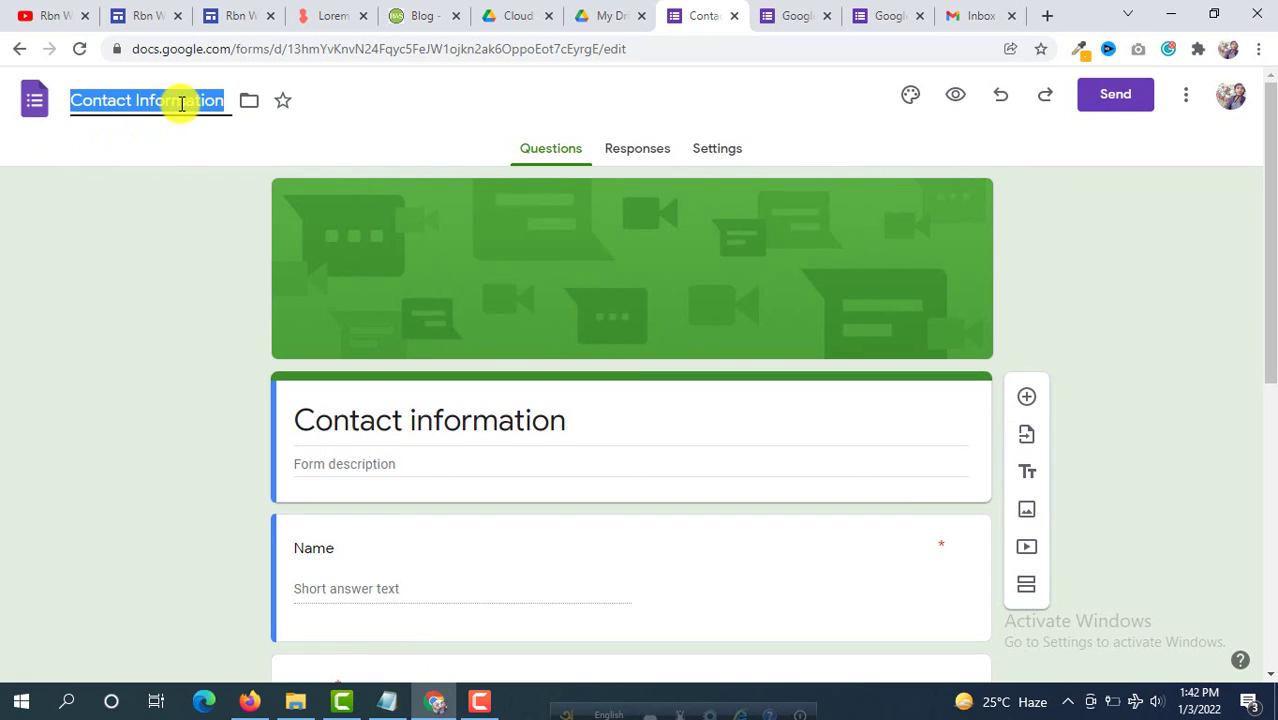
pyautogui.click(225, 100)
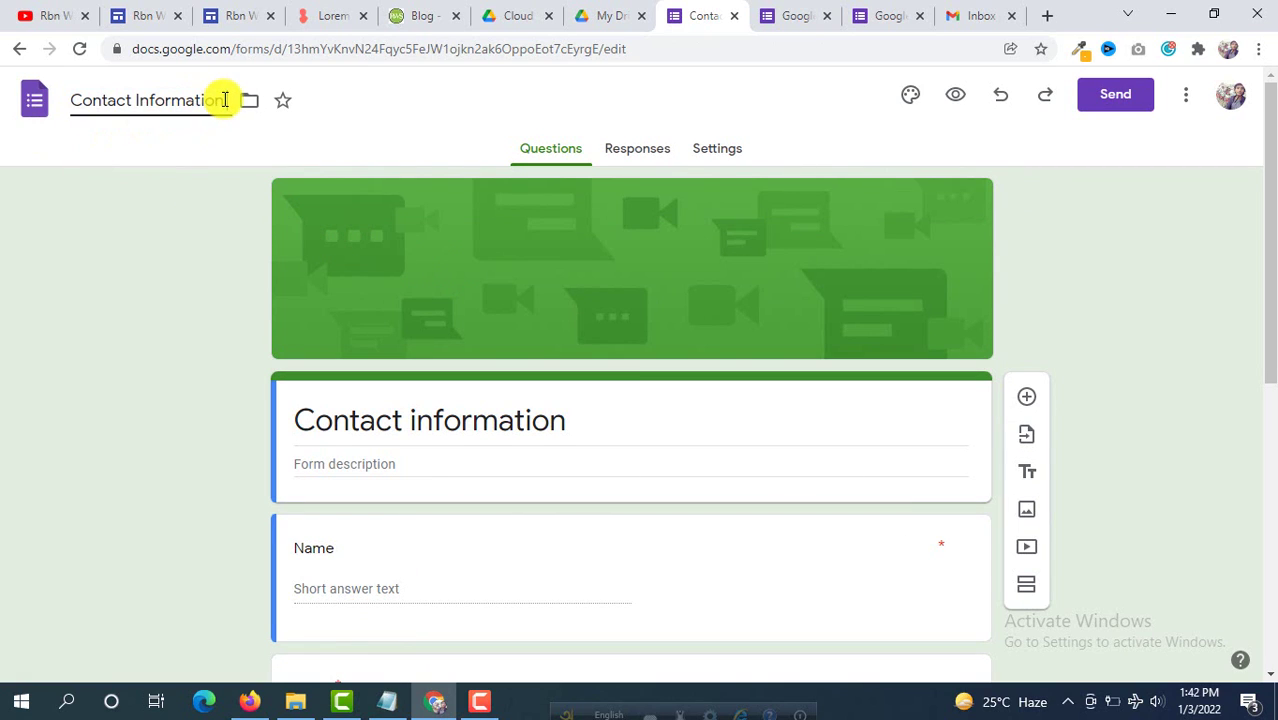
pyautogui.write('2')
pyautogui.click(168, 177)
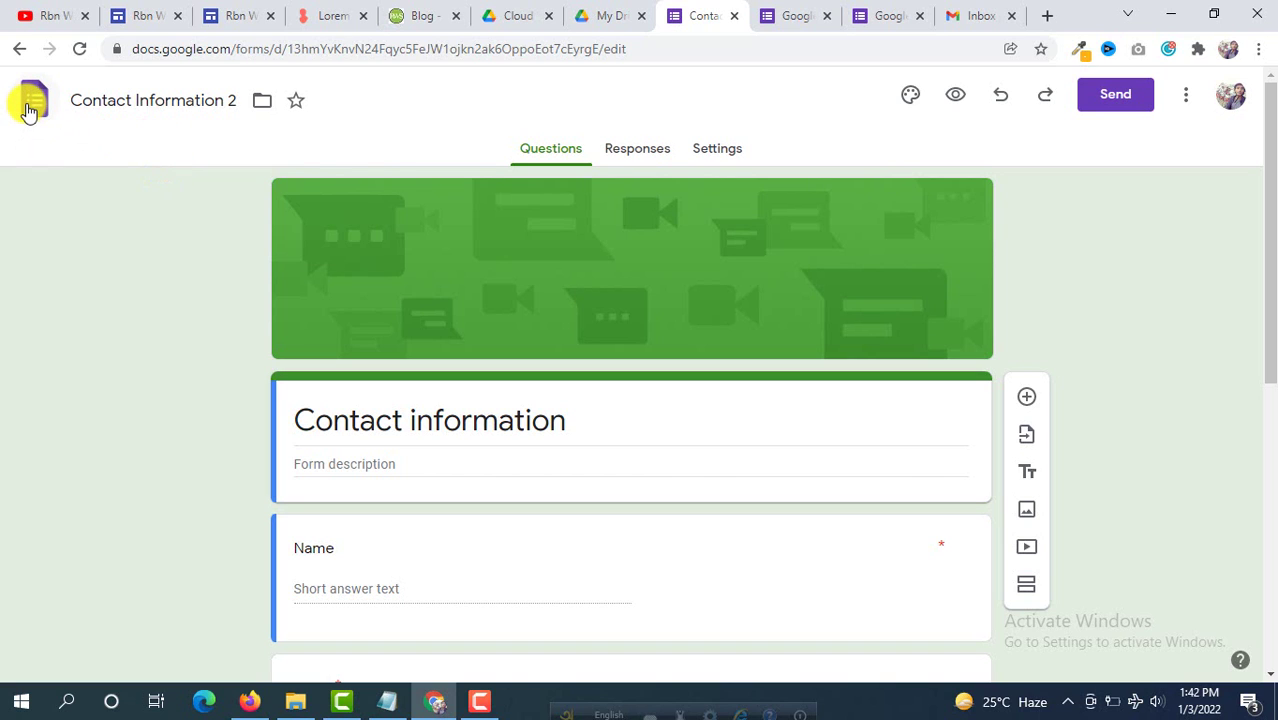
pyautogui.click(30, 112)
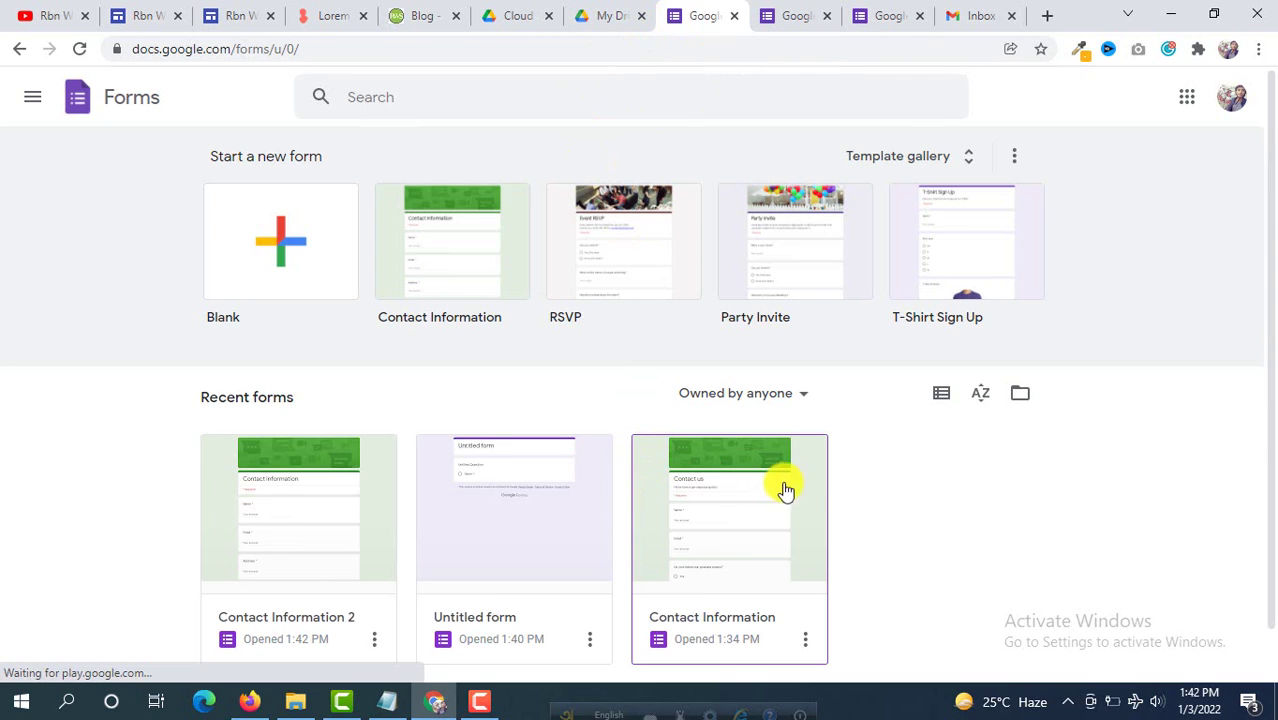
# Step: Check the live Contact Us page in Firefox, then open the original Contact Information form
pyautogui.scroll(-1, 790, 491)
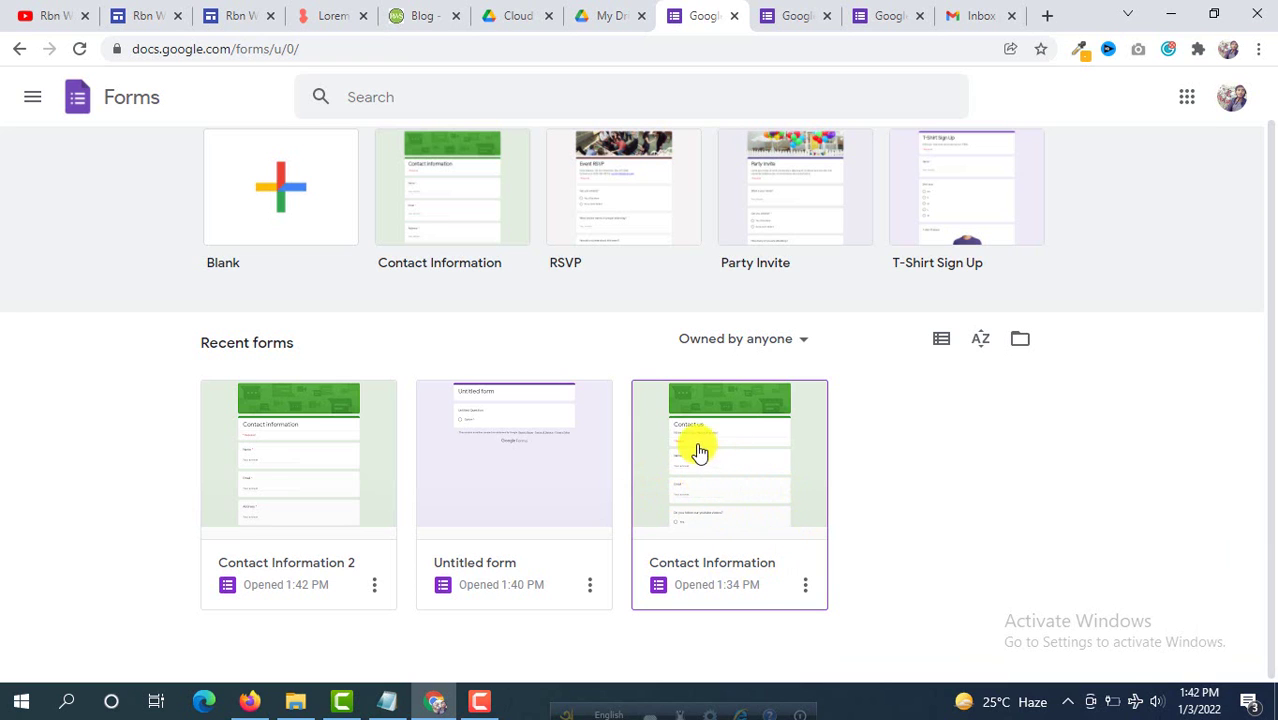
pyautogui.click(263, 705)
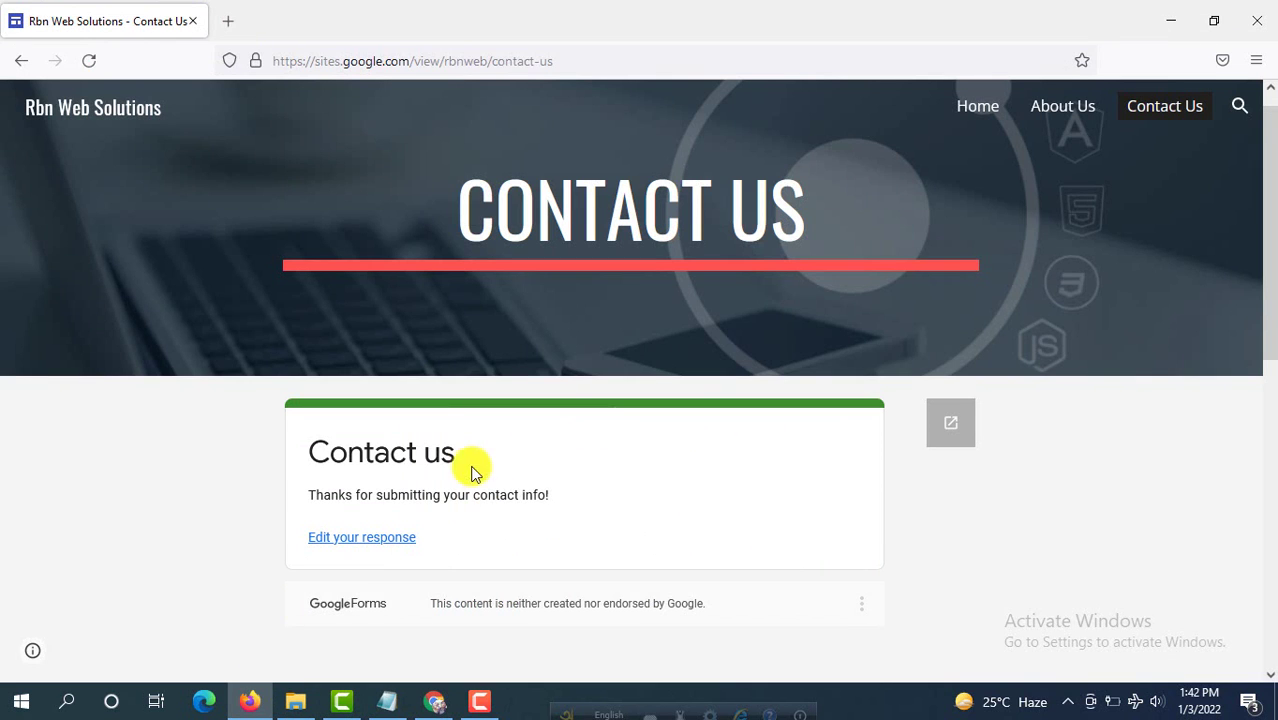
pyautogui.scroll(-1, 466, 450)
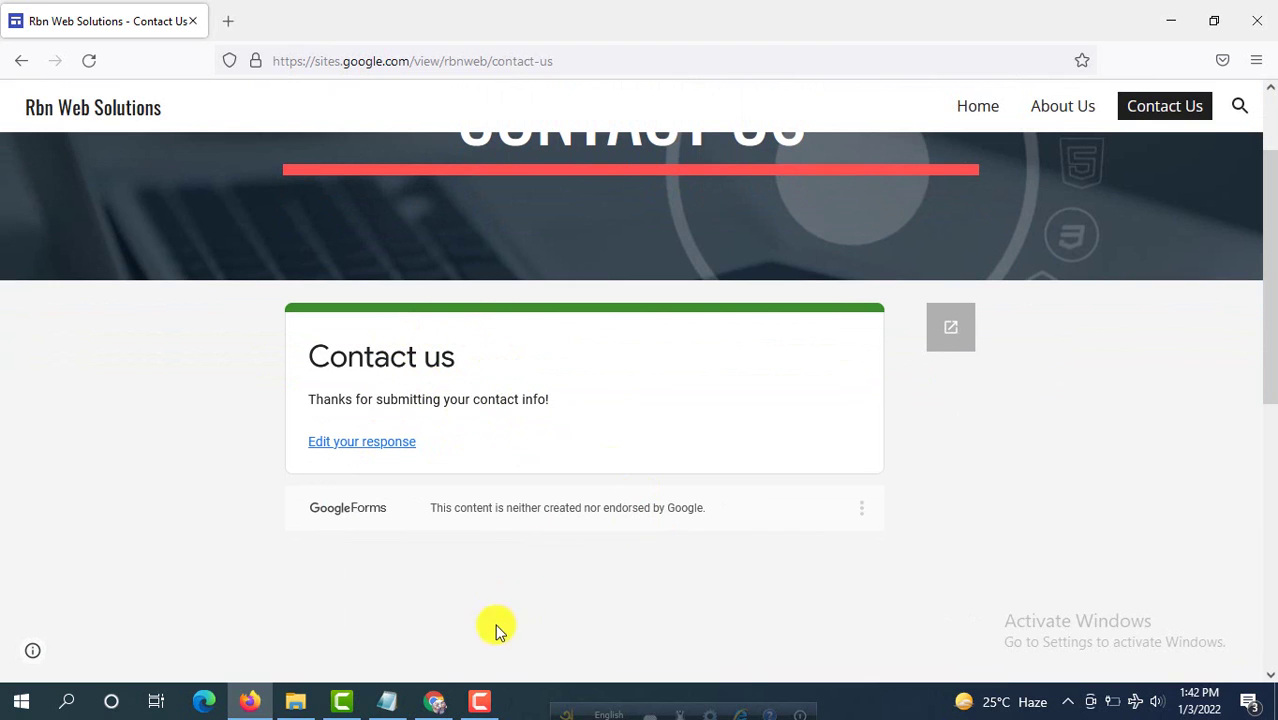
pyautogui.click(436, 698)
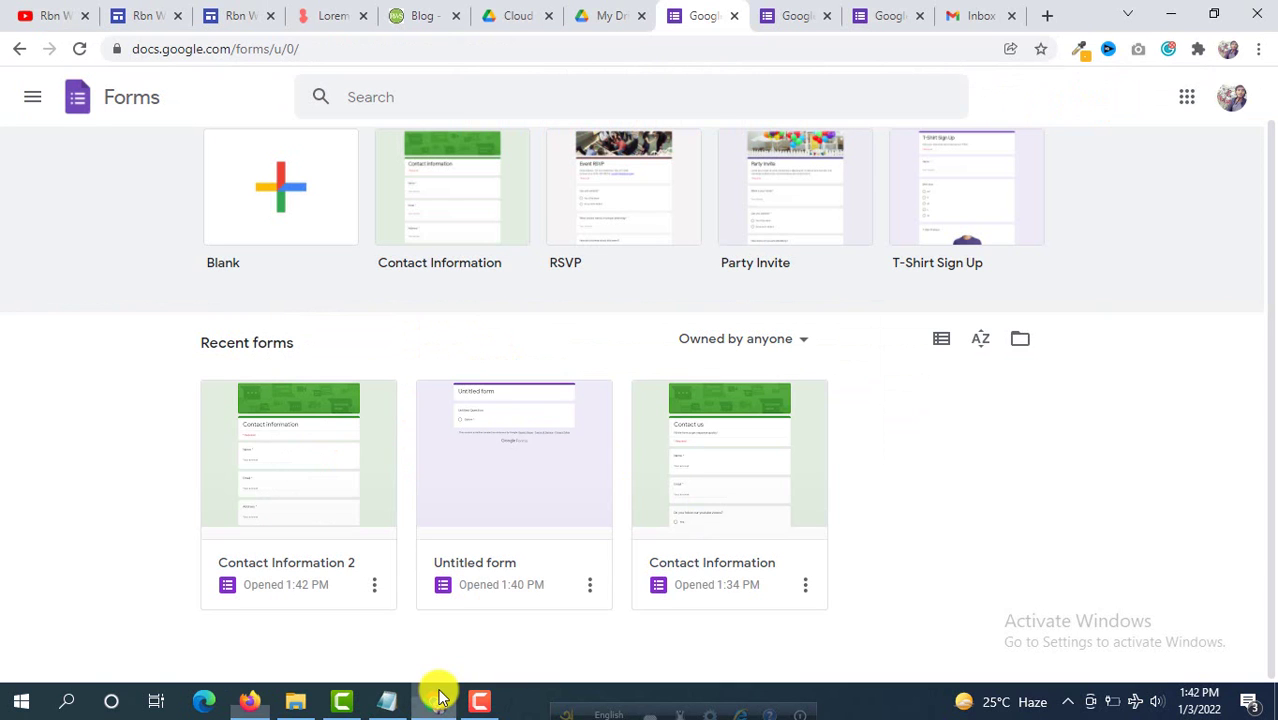
pyautogui.click(725, 481)
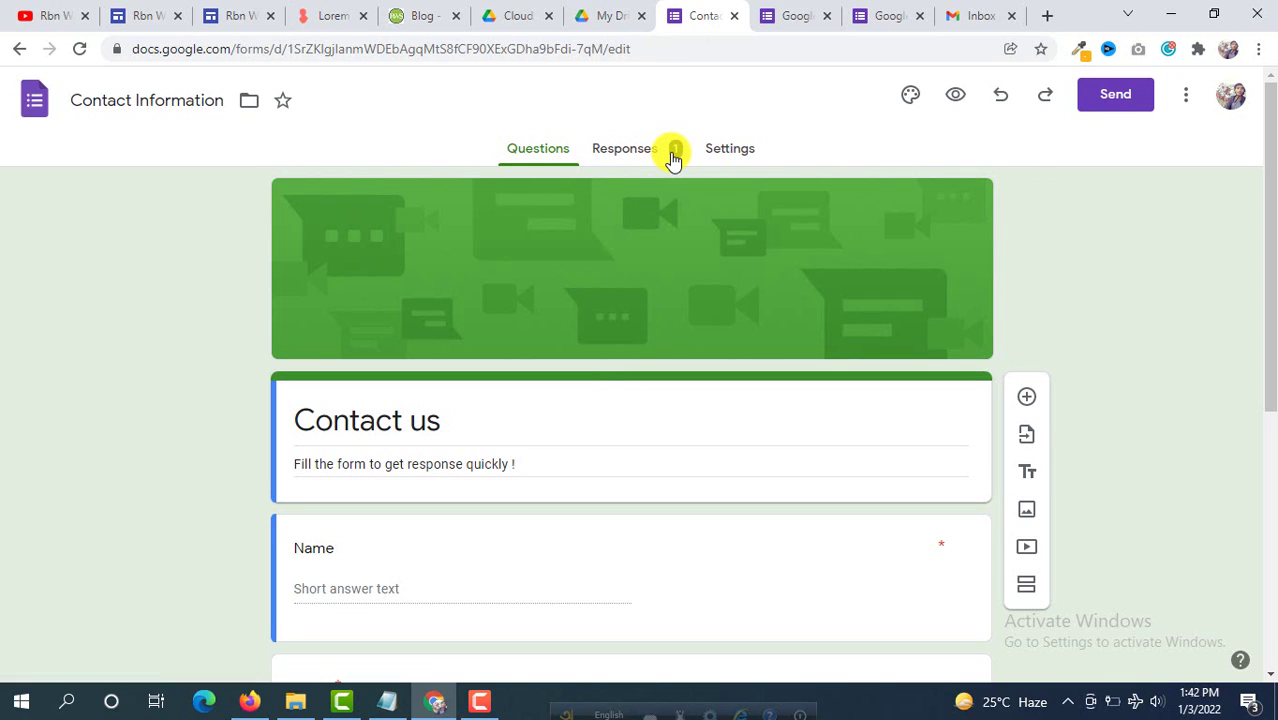
# Step: View the Contact Information form's Responses summary and select the 'Hi this is a test response' message
pyautogui.click(625, 149)
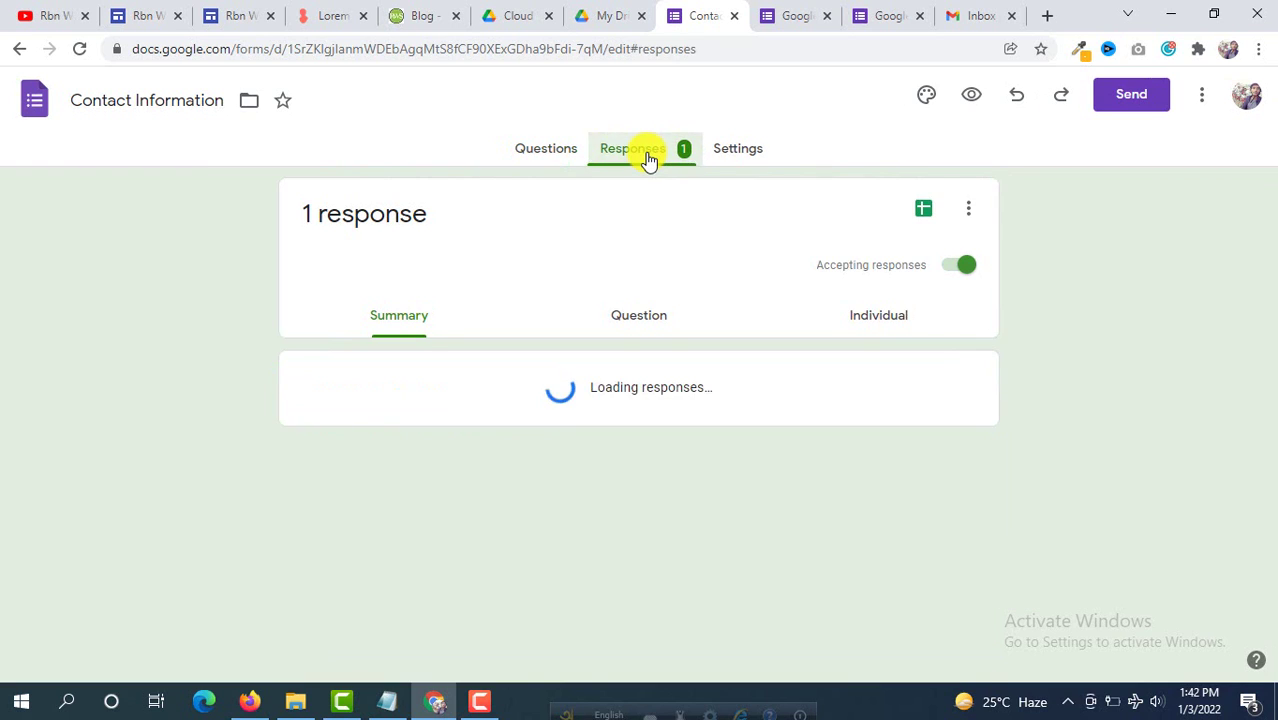
pyautogui.scroll(-1, 648, 160)
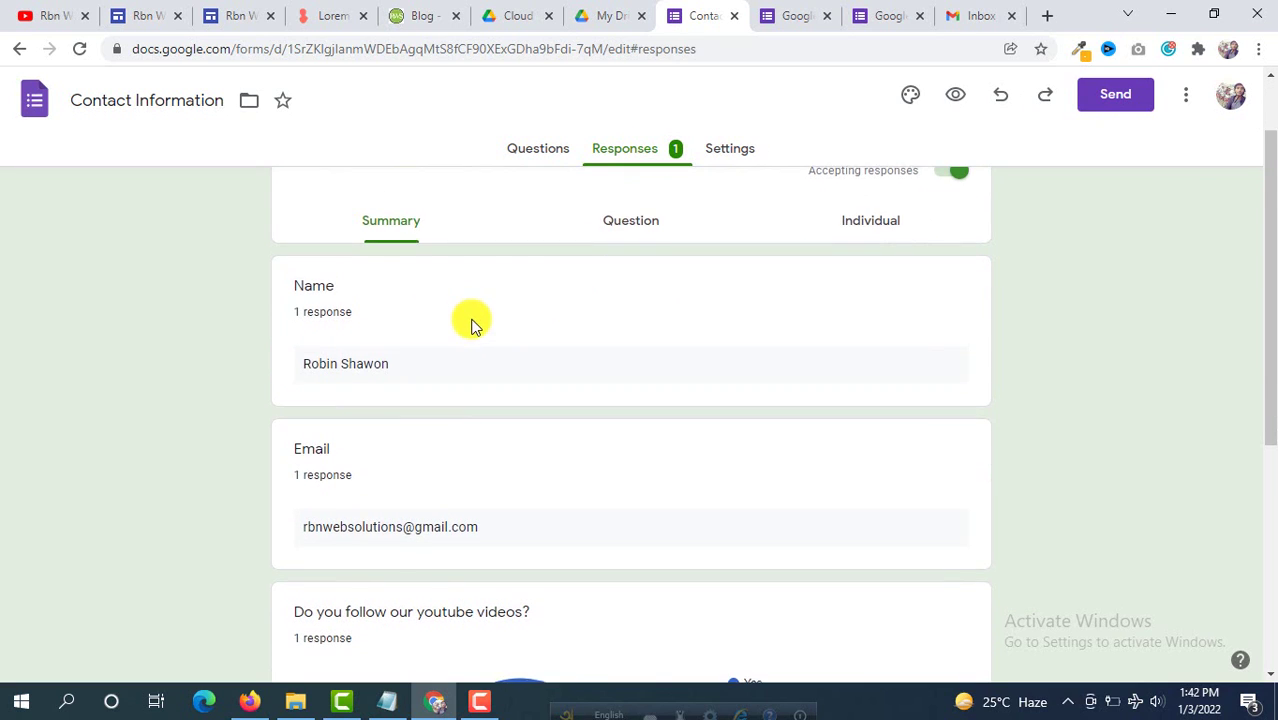
pyautogui.scroll(-1, 471, 322)
pyautogui.scroll(-2, 340, 276)
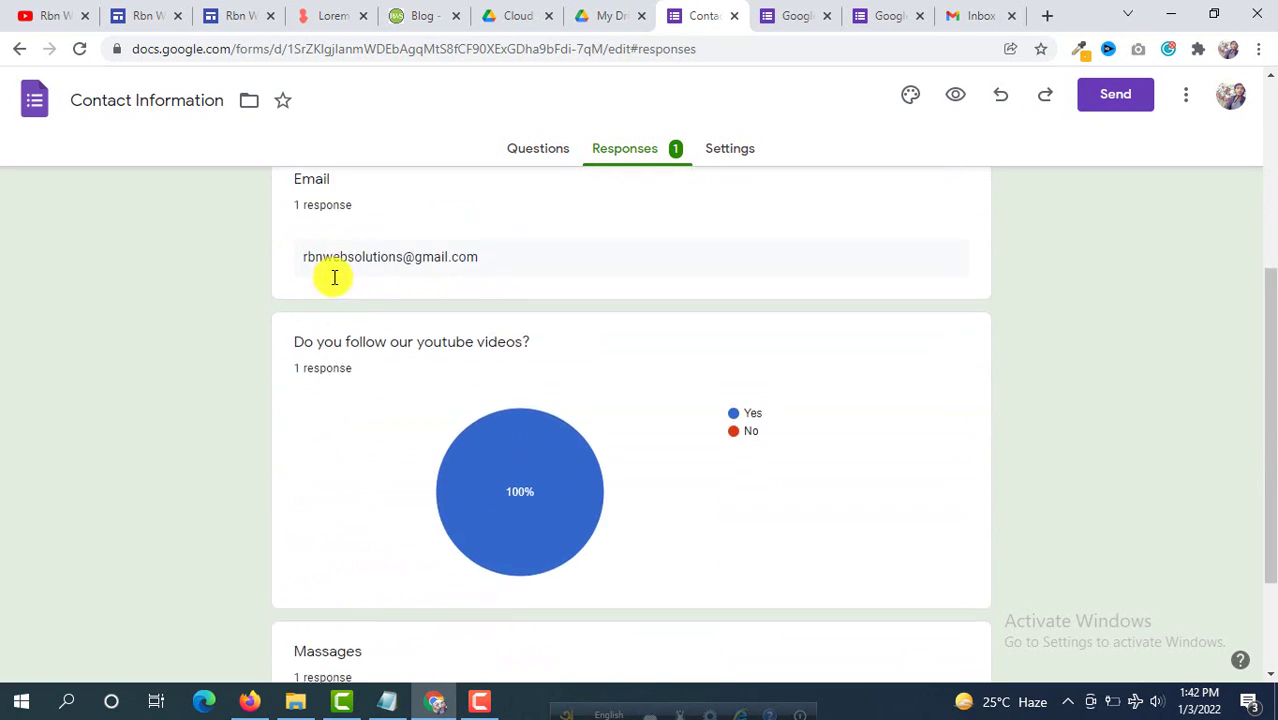
pyautogui.scroll(-2, 400, 325)
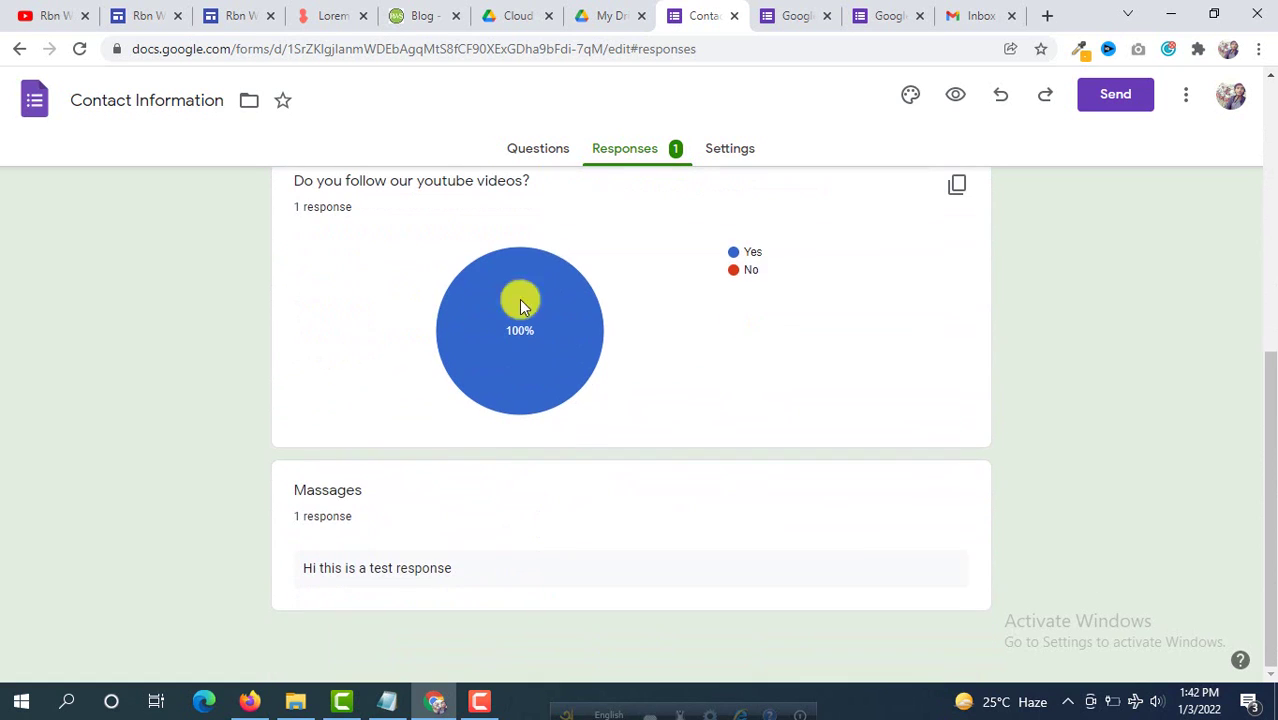
pyautogui.moveTo(514, 365)
pyautogui.doubleClick(309, 568)
pyautogui.tripleClick(455, 572)
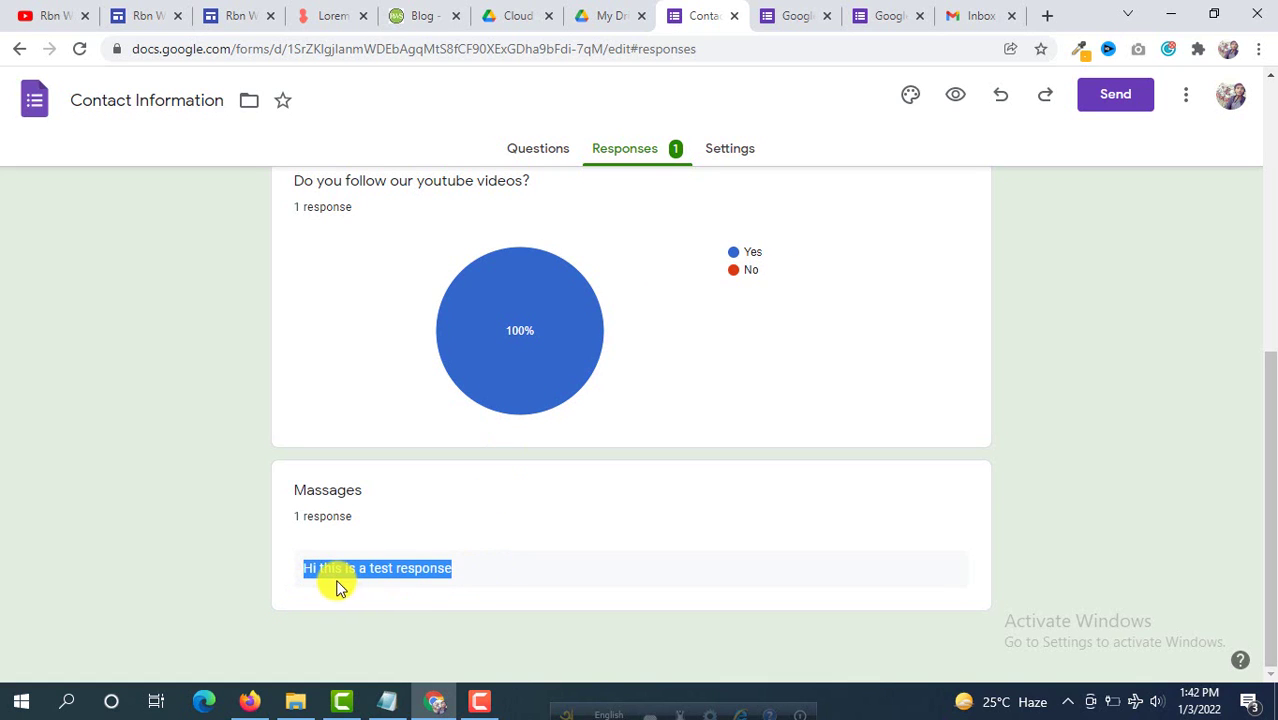
pyautogui.scroll(8, 566, 432)
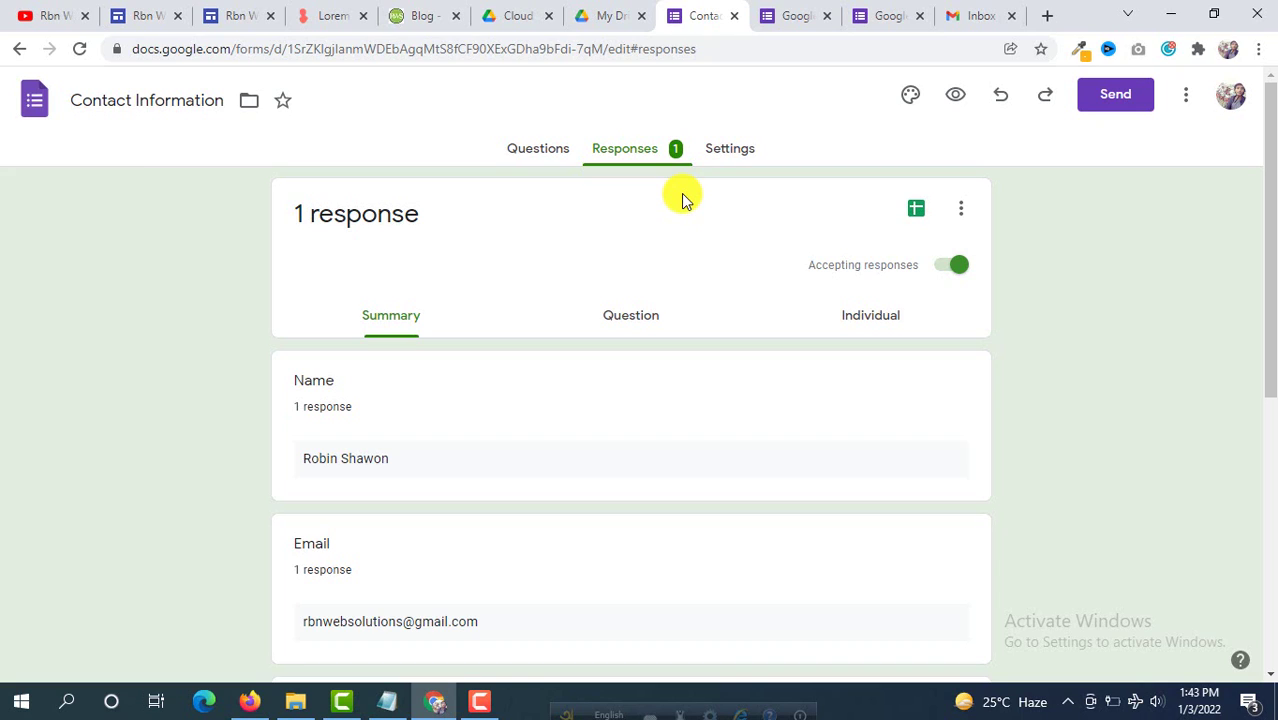
# Step: Switch to the YouTube tab and scroll the Rbn Web Solutions channel's Videos page
pyautogui.click(46, 14)
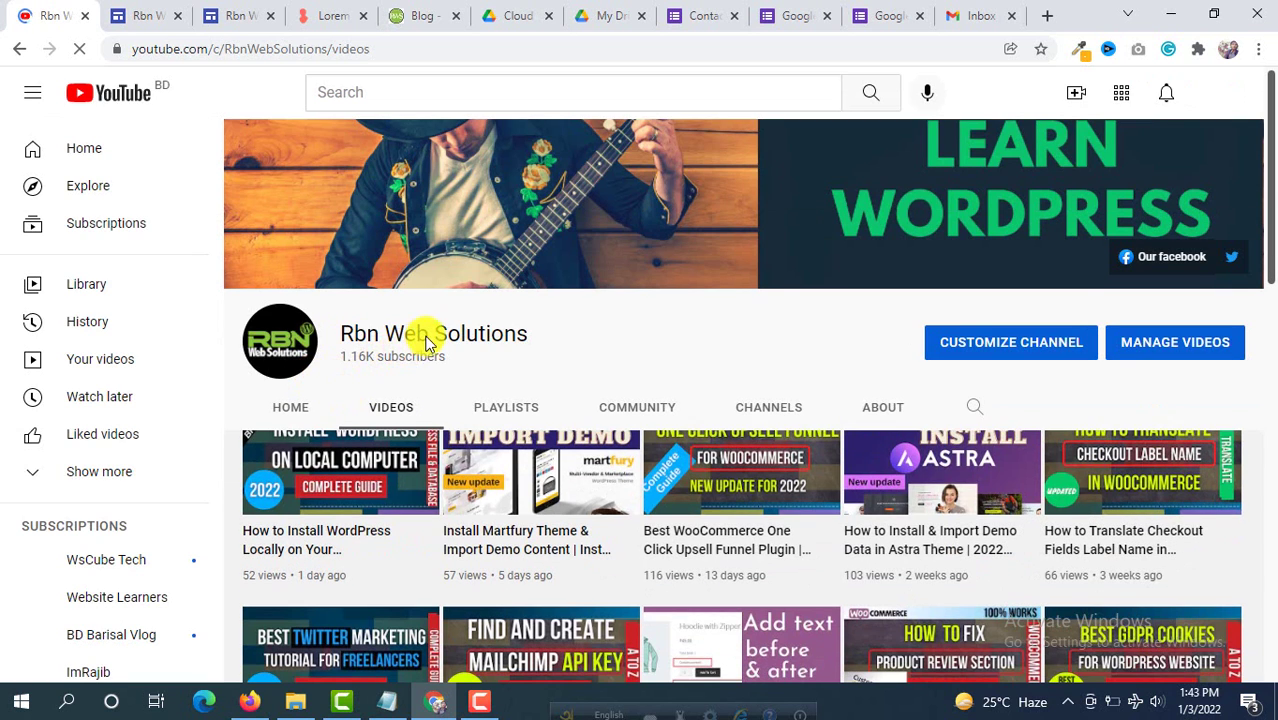
pyautogui.scroll(-1, 422, 337)
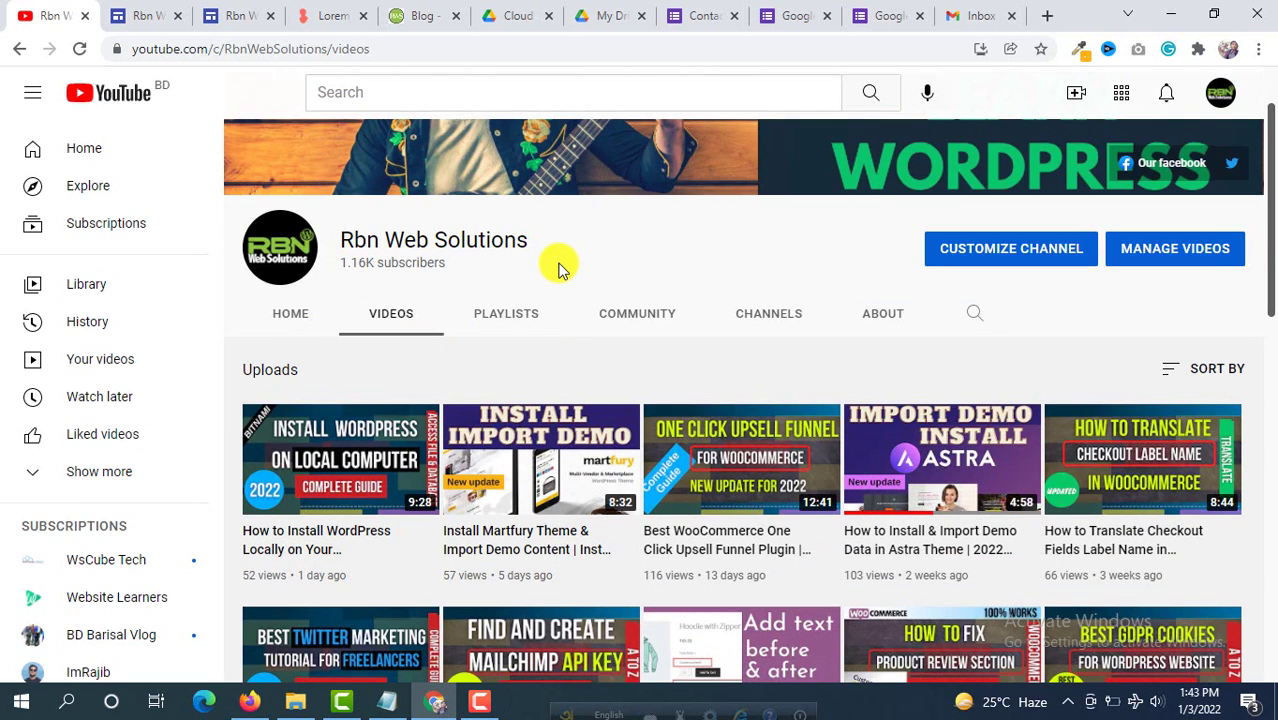